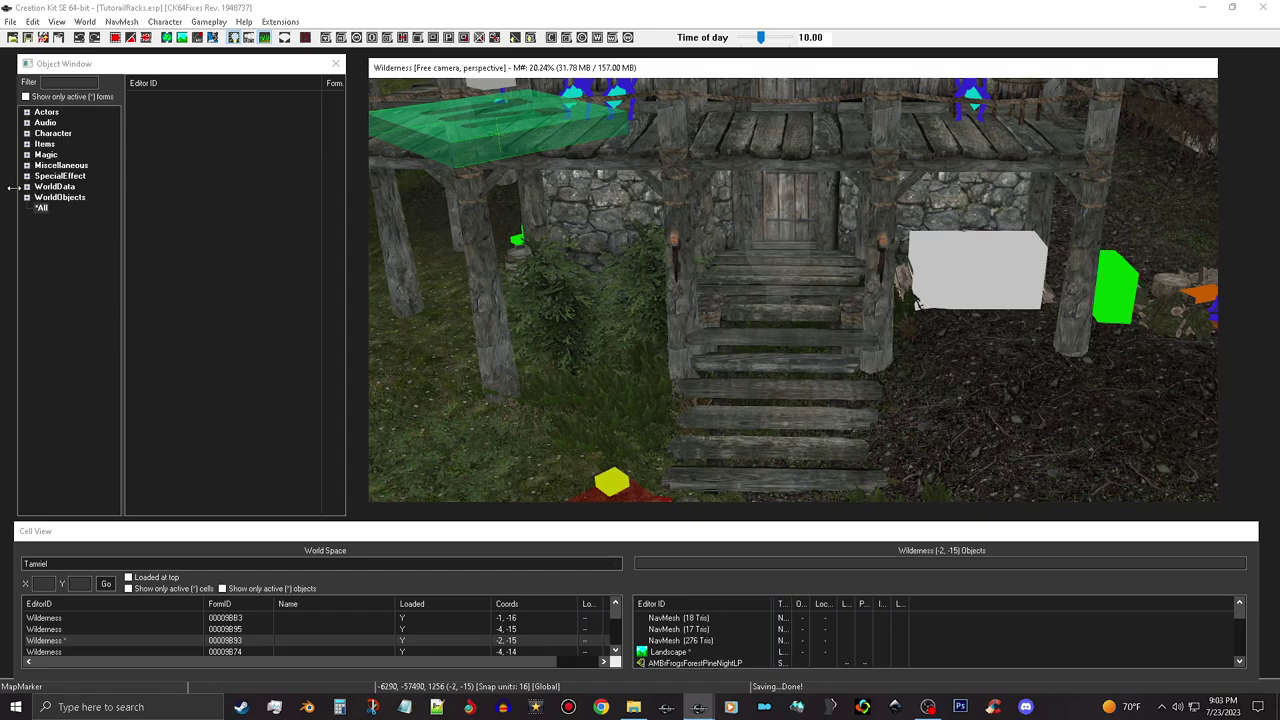
- Open the 000M9_TheFarmINT location record, review its location reference types, and close it without changes
left_click(27, 187)
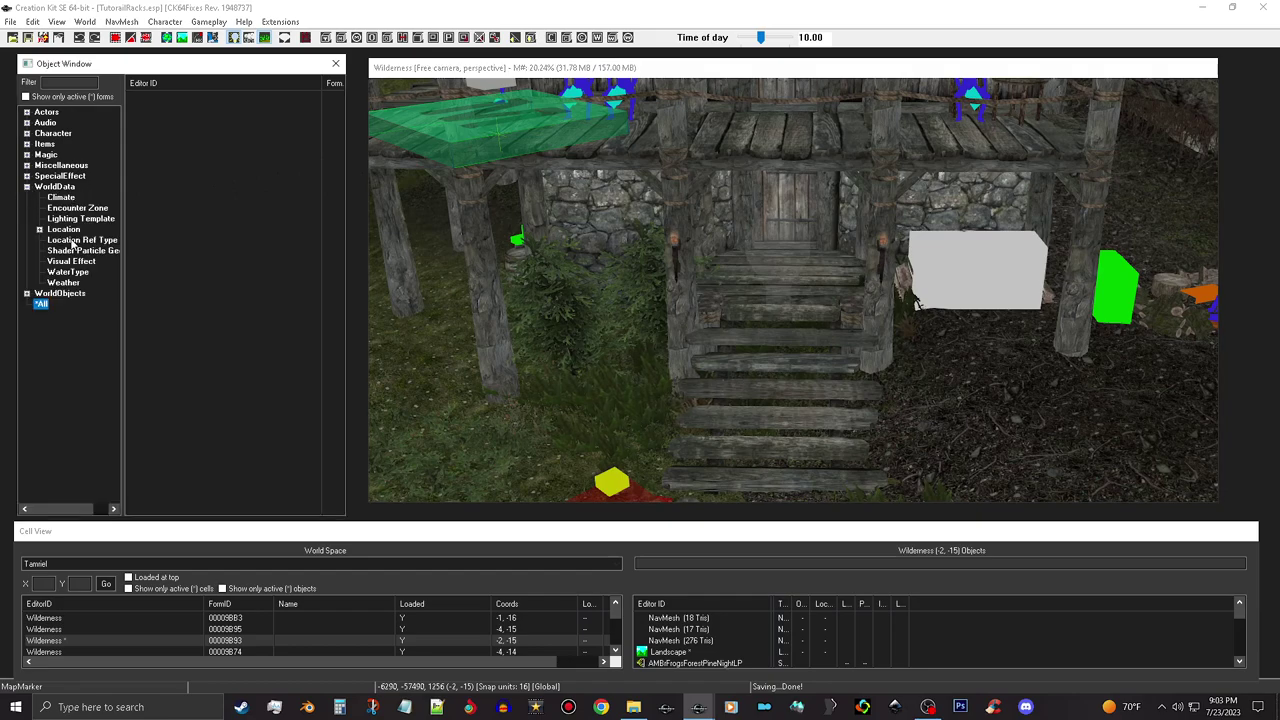
left_click(65, 229)
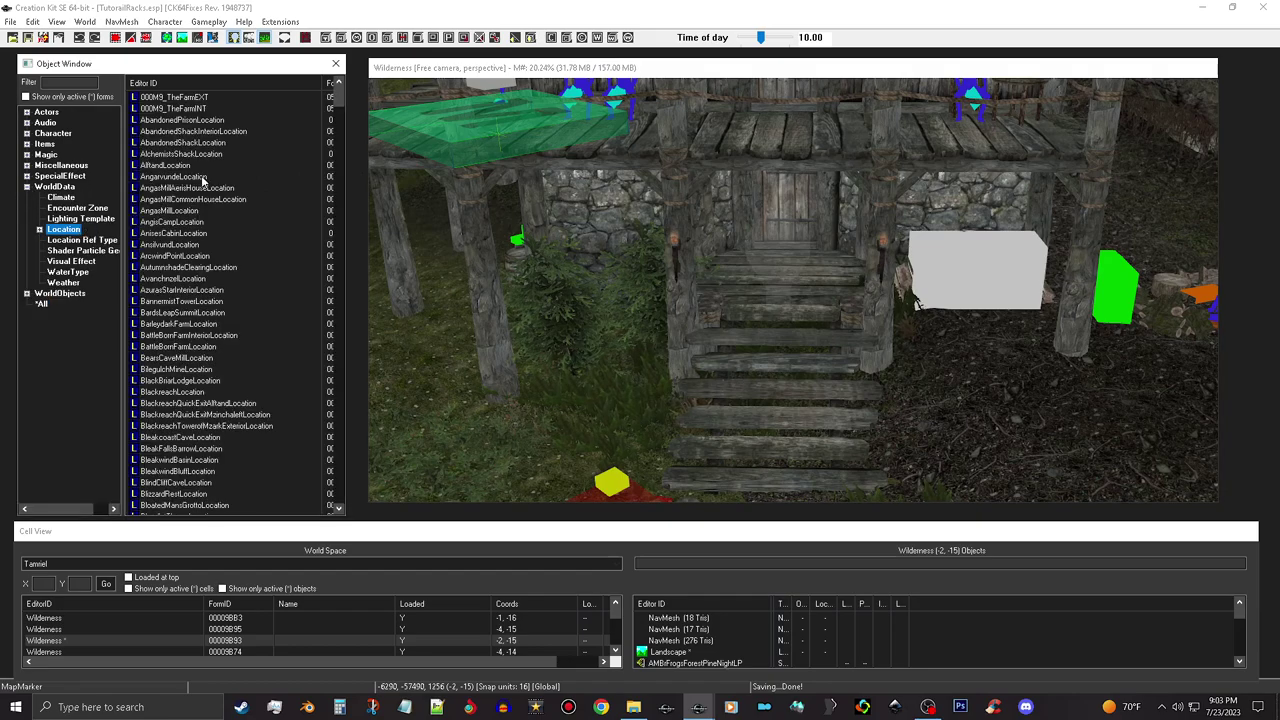
double_click(200, 109)
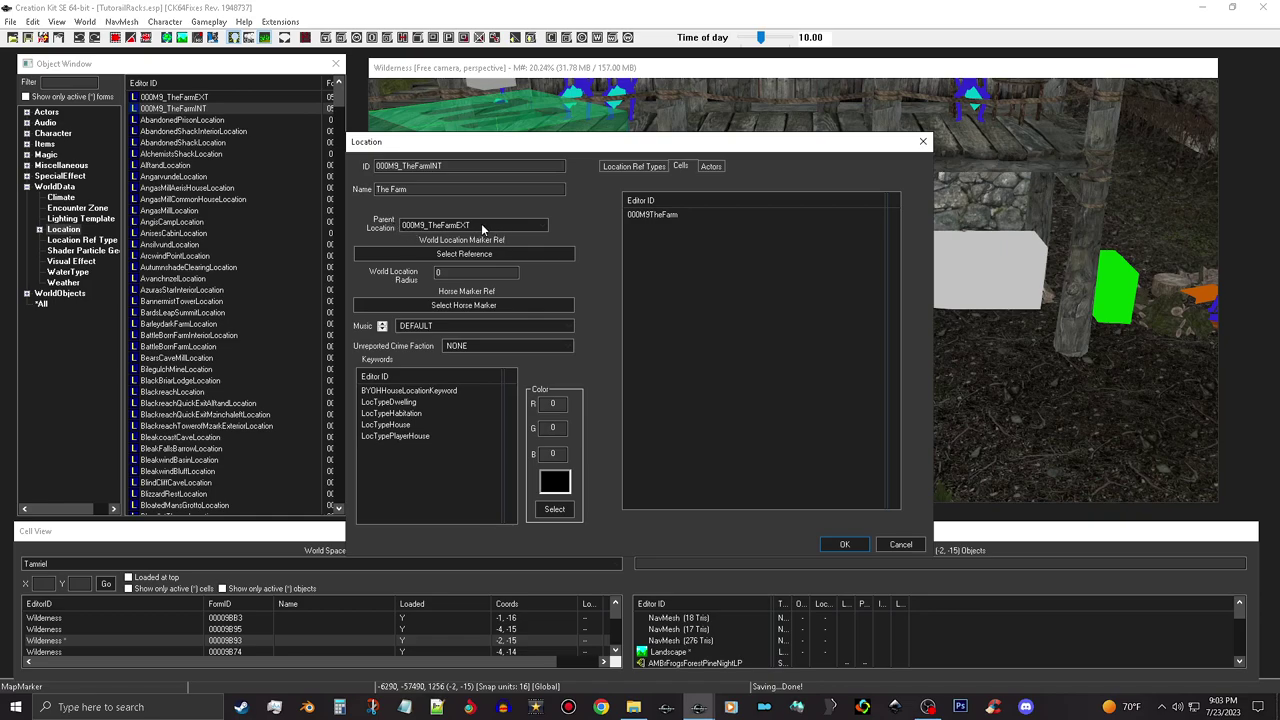
left_click(645, 166)
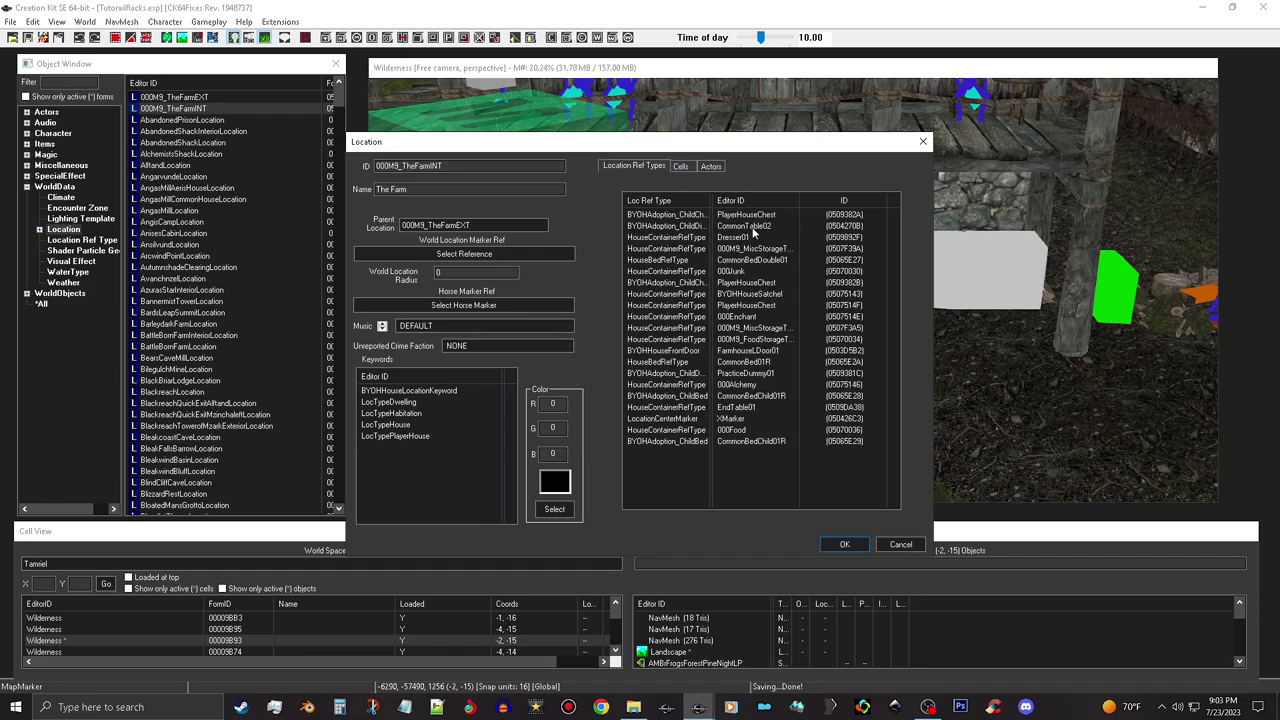
left_click(901, 545)
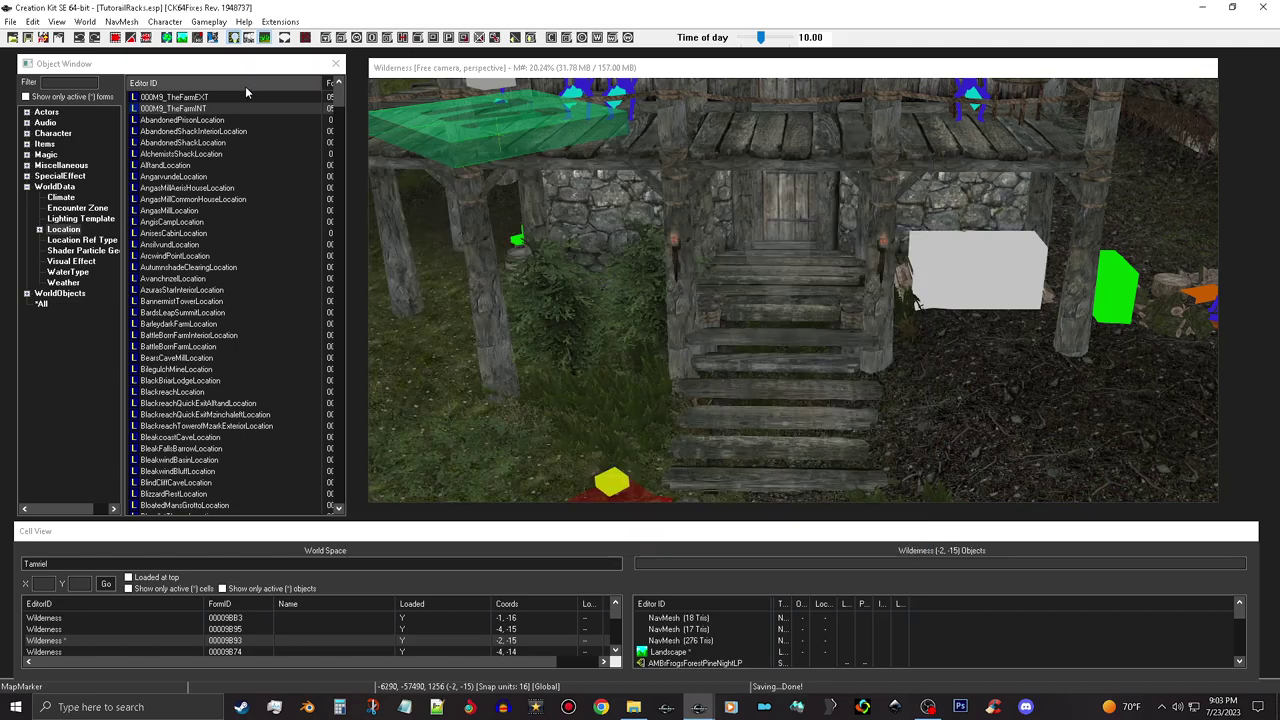
double_click(272, 97)
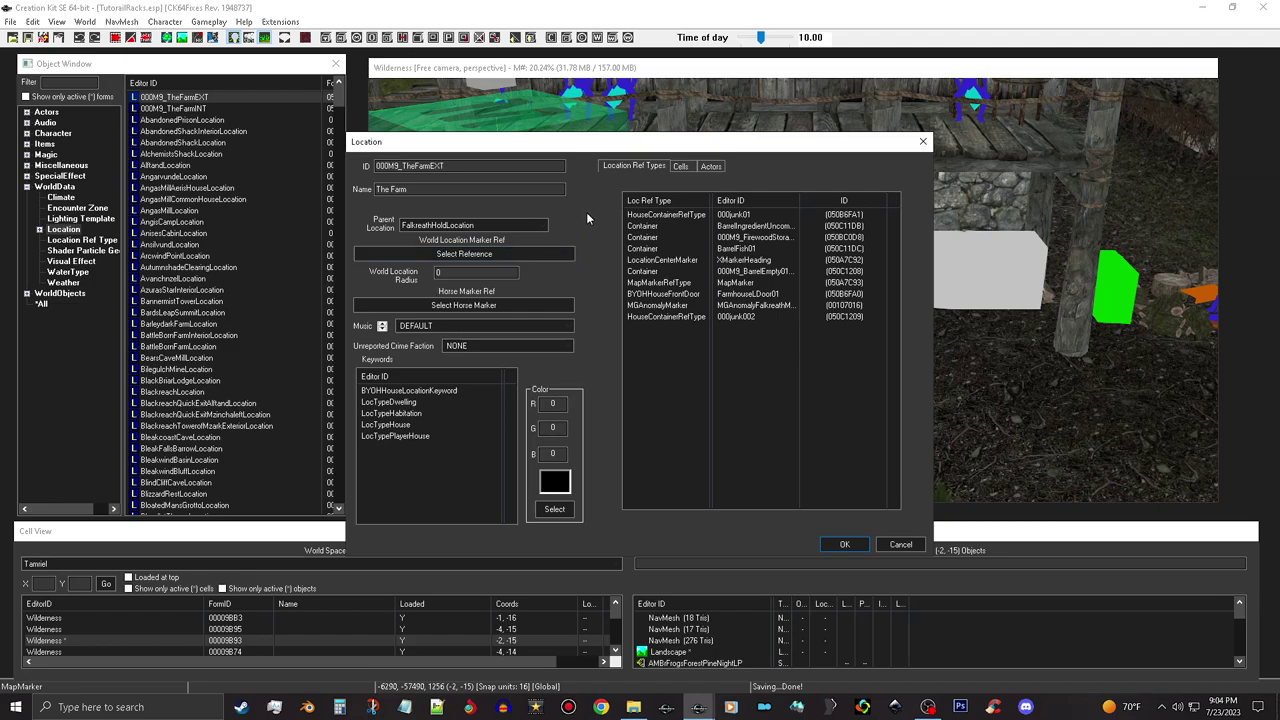
left_click(551, 257)
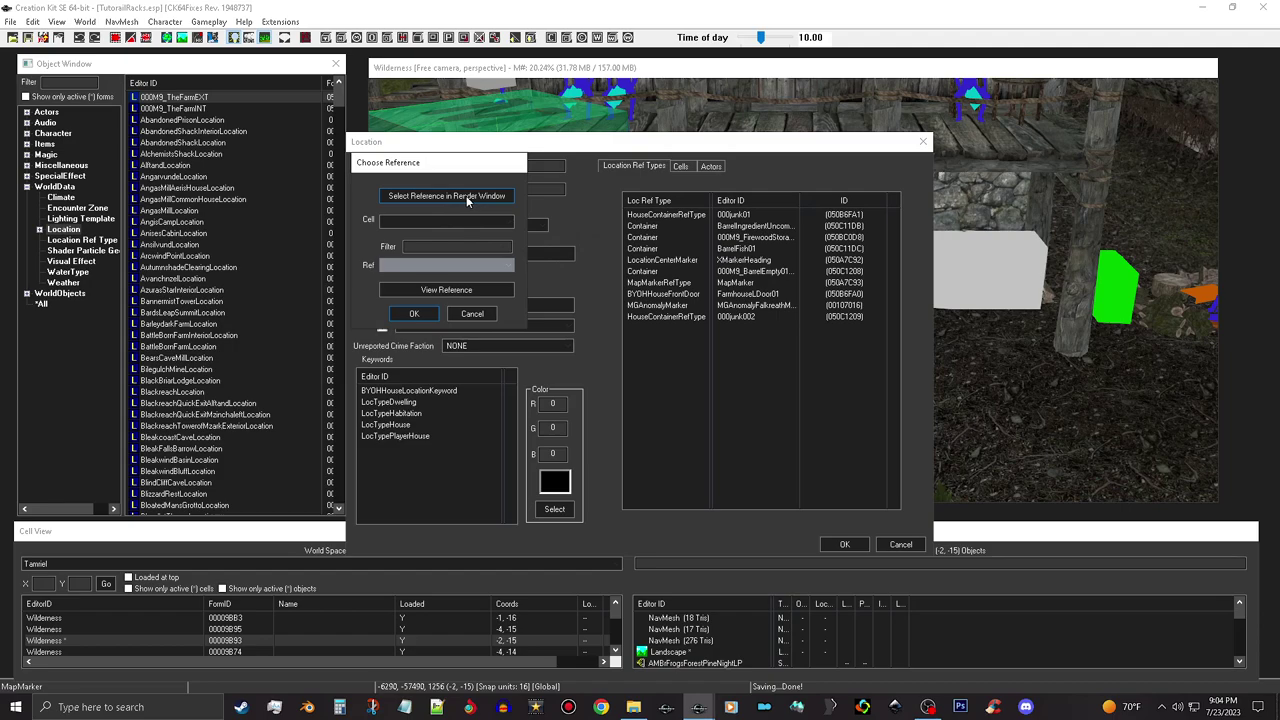
left_click(467, 197)
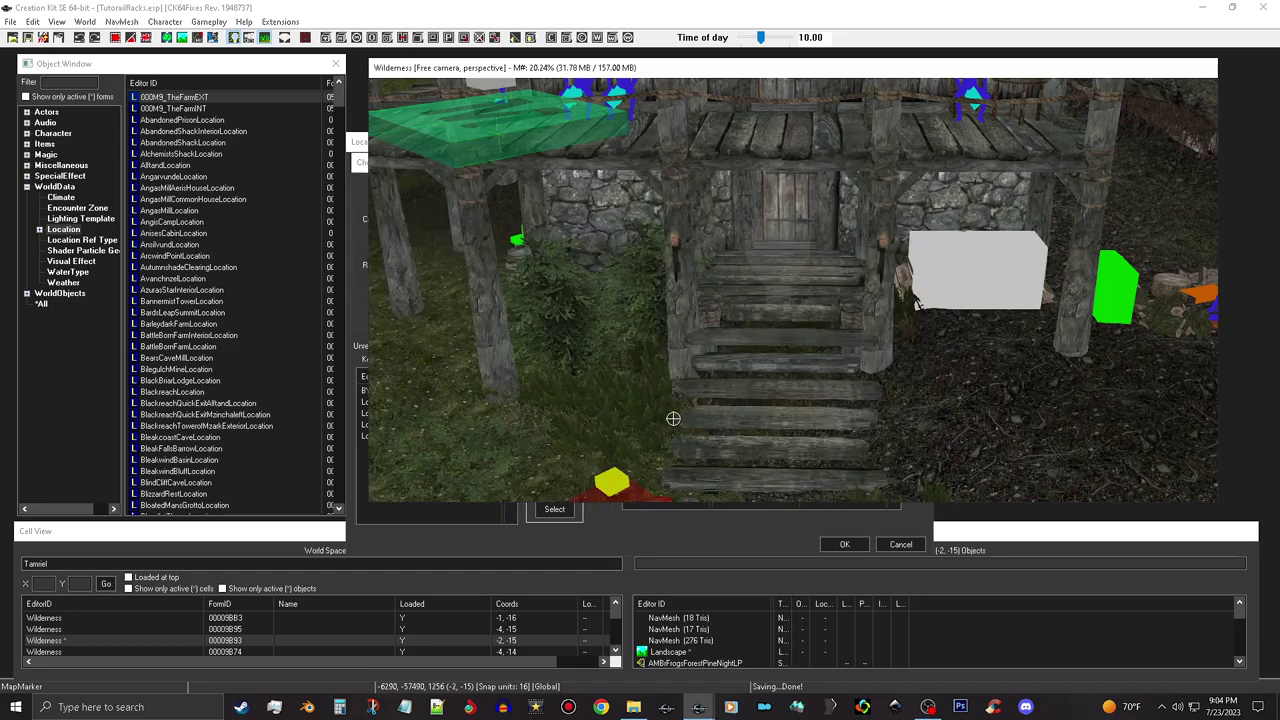
left_click(770, 532)
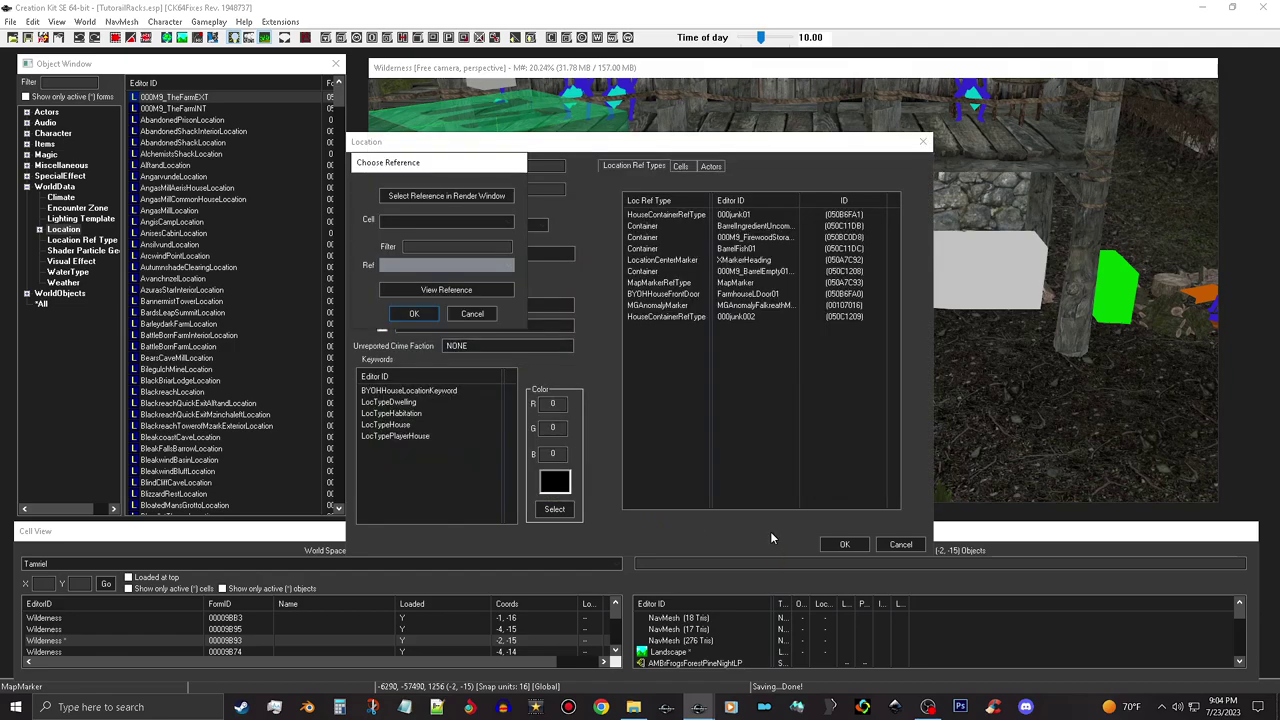
left_click(472, 314)
left_click(845, 545)
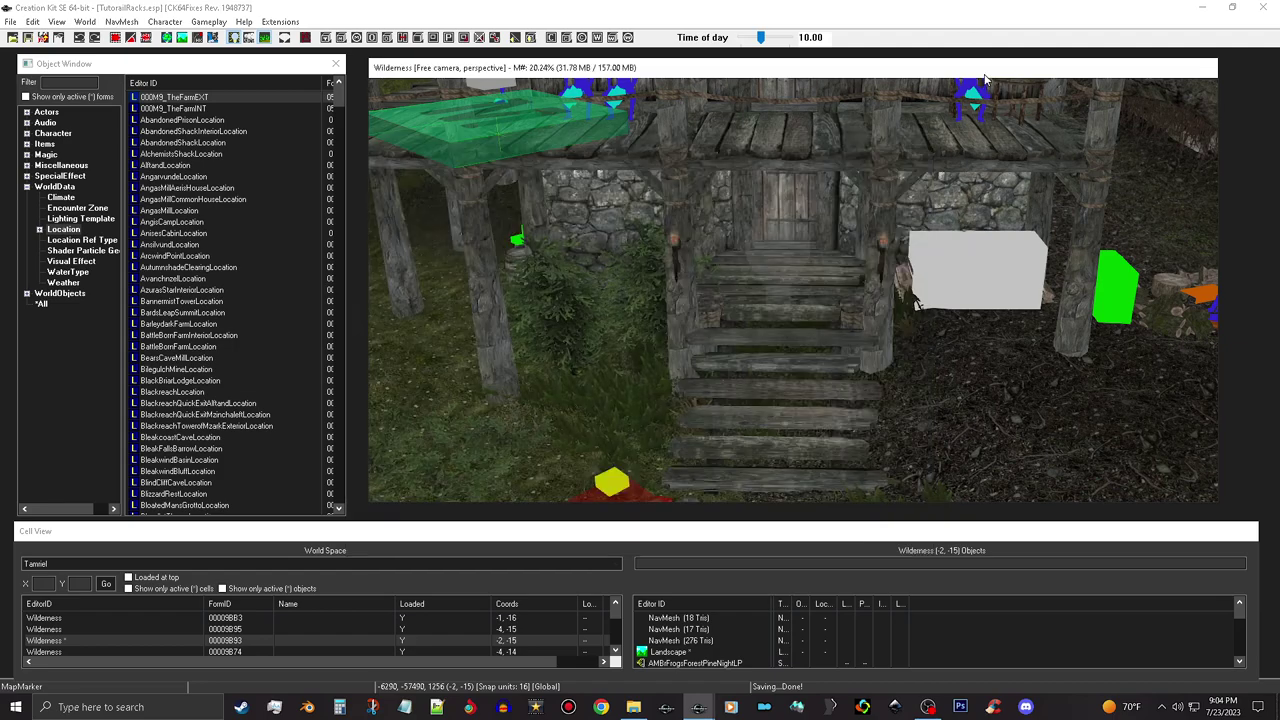
- Set the World Location Marker Ref of 000M9_TheFarmEXT to the MapMarker beside the farmhouse porch, and save the plugin
scroll(948, 222, "down", 3)
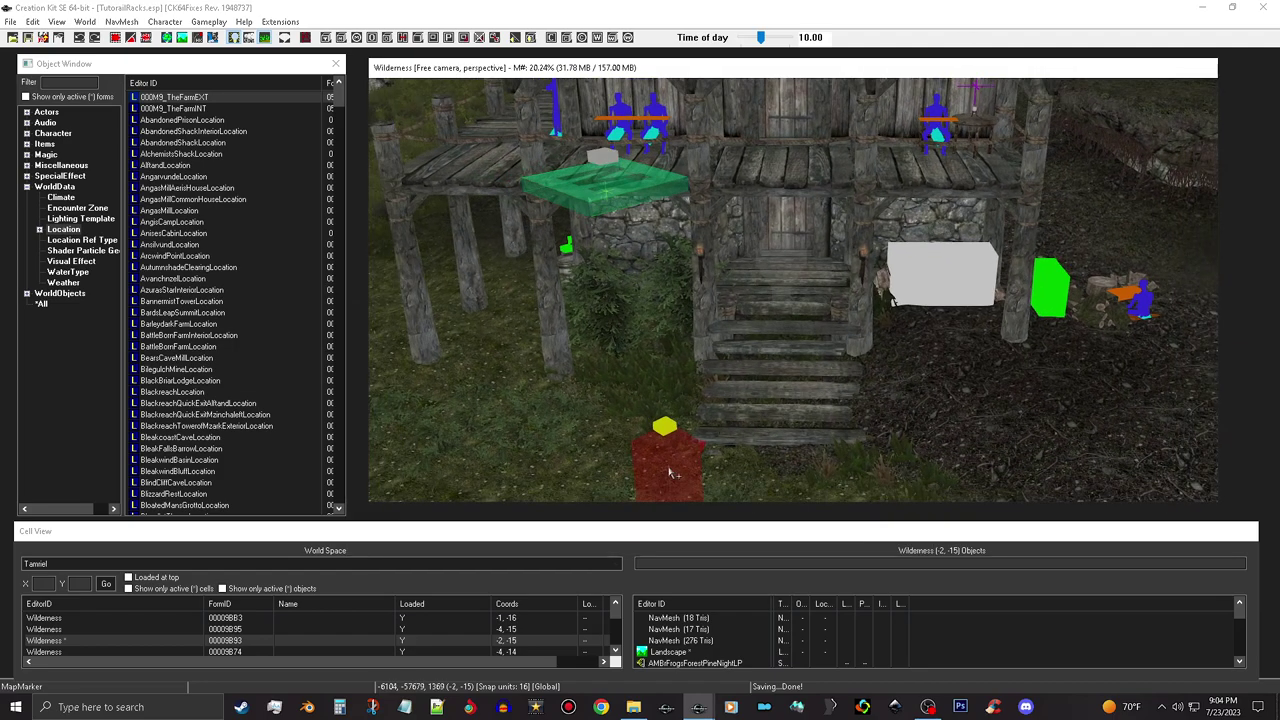
double_click(205, 99)
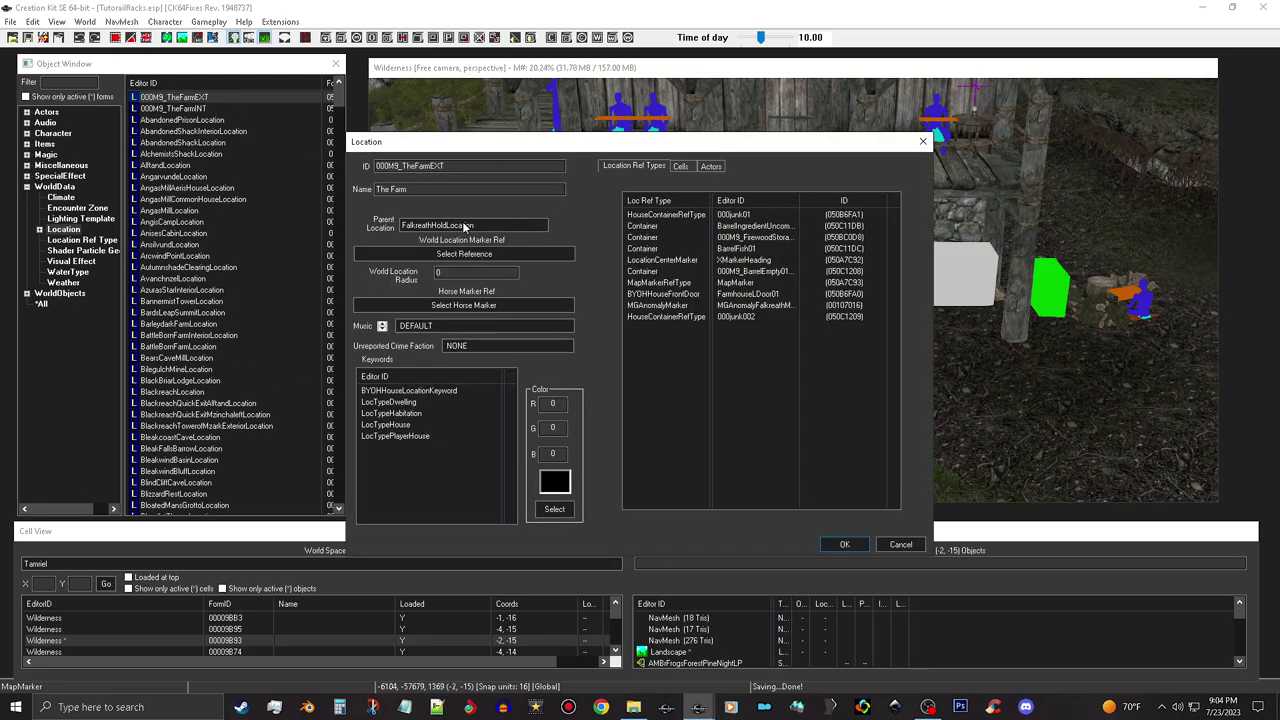
left_click(505, 253)
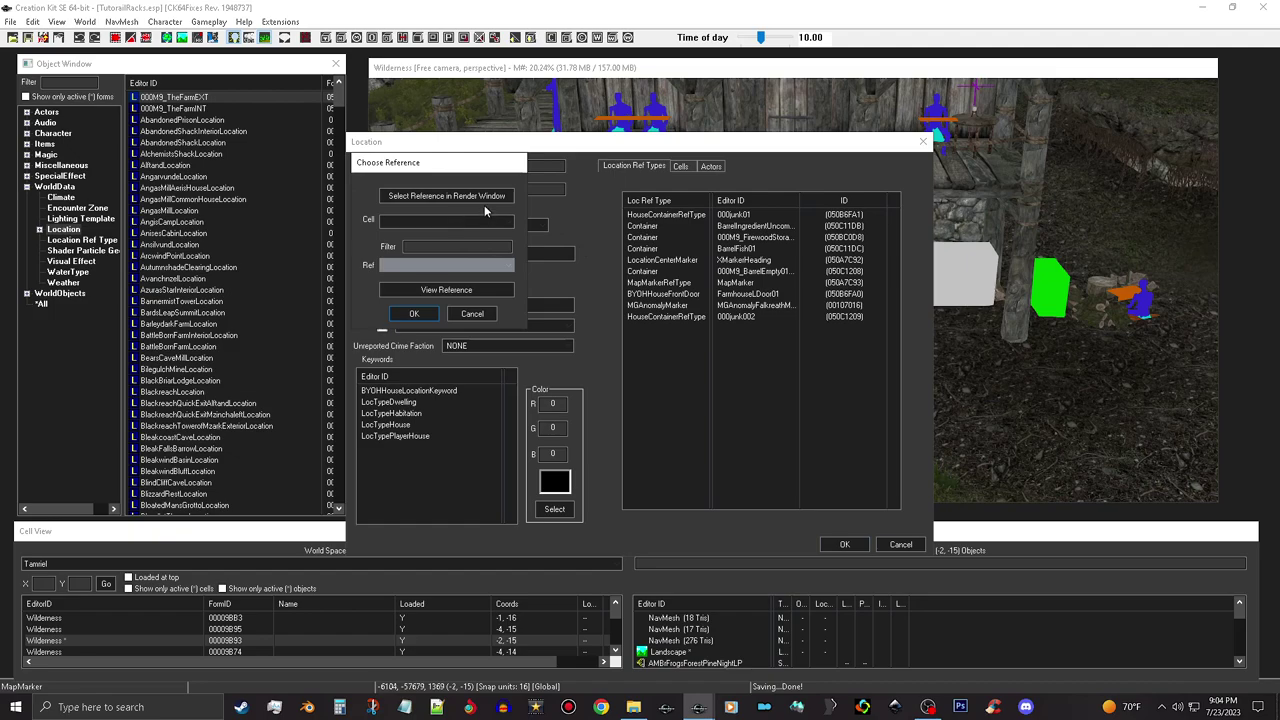
left_click(490, 197)
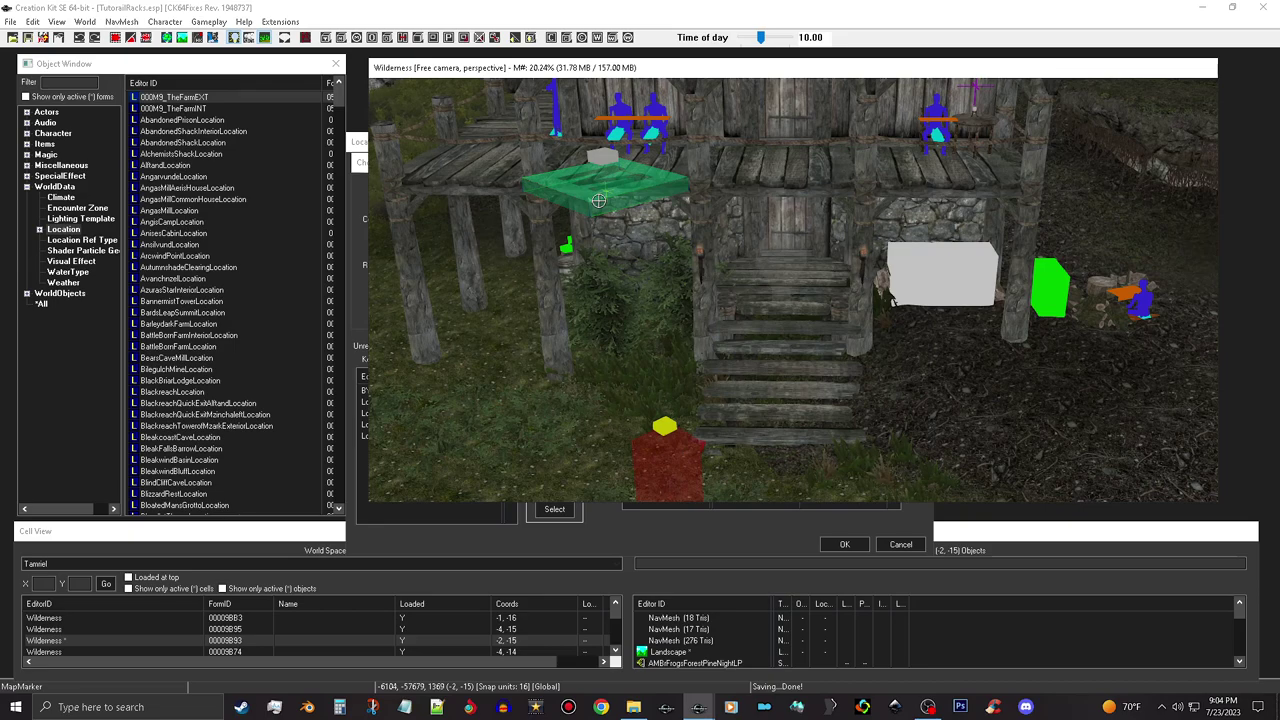
left_click(598, 200)
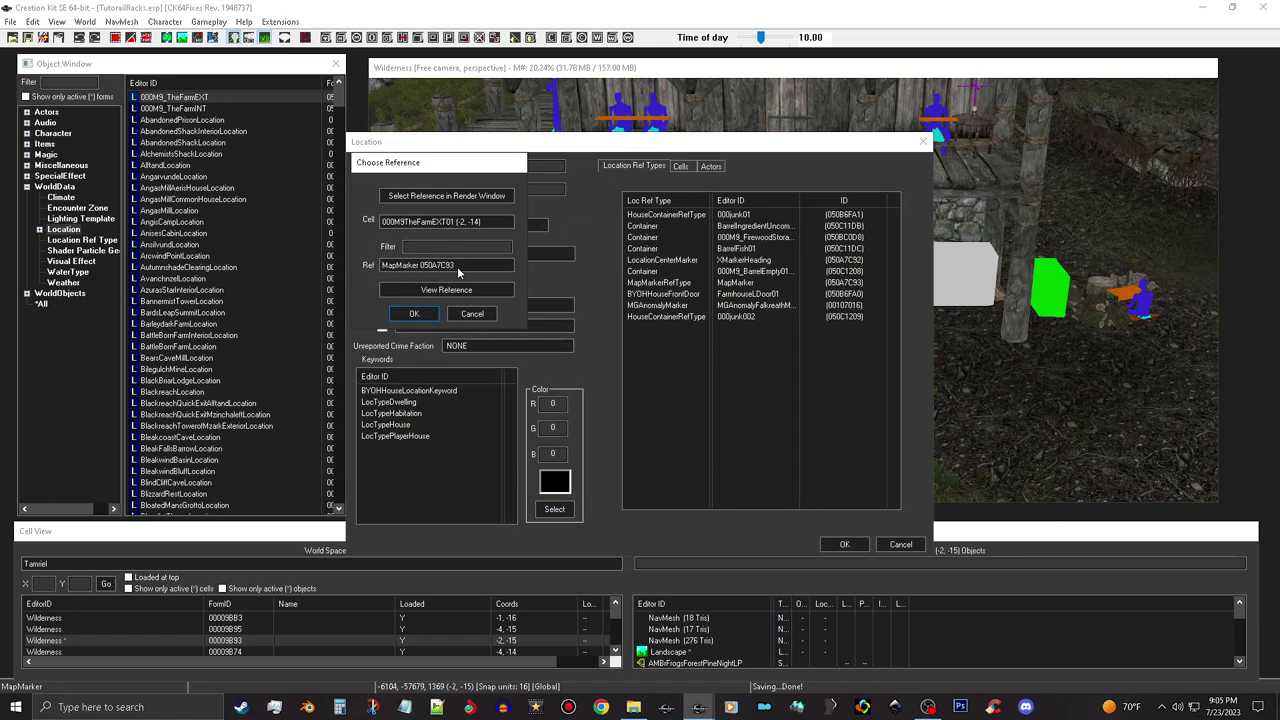
left_click(415, 314)
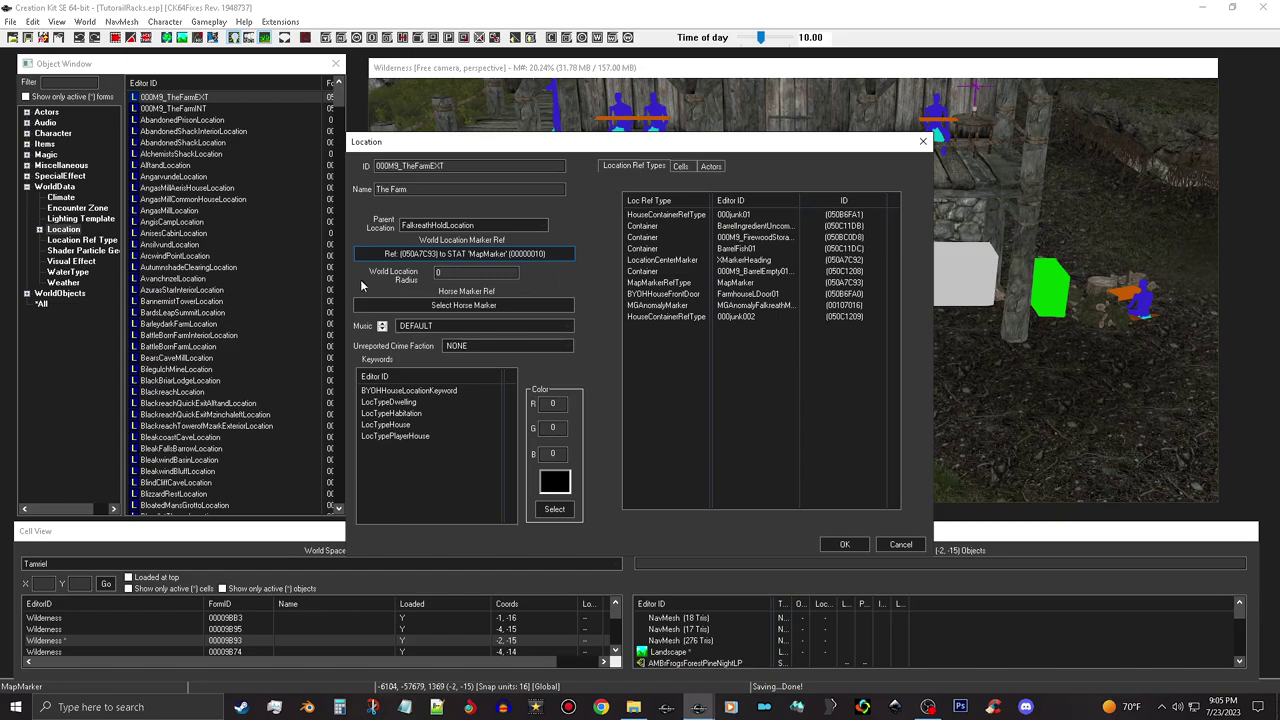
left_click(845, 544)
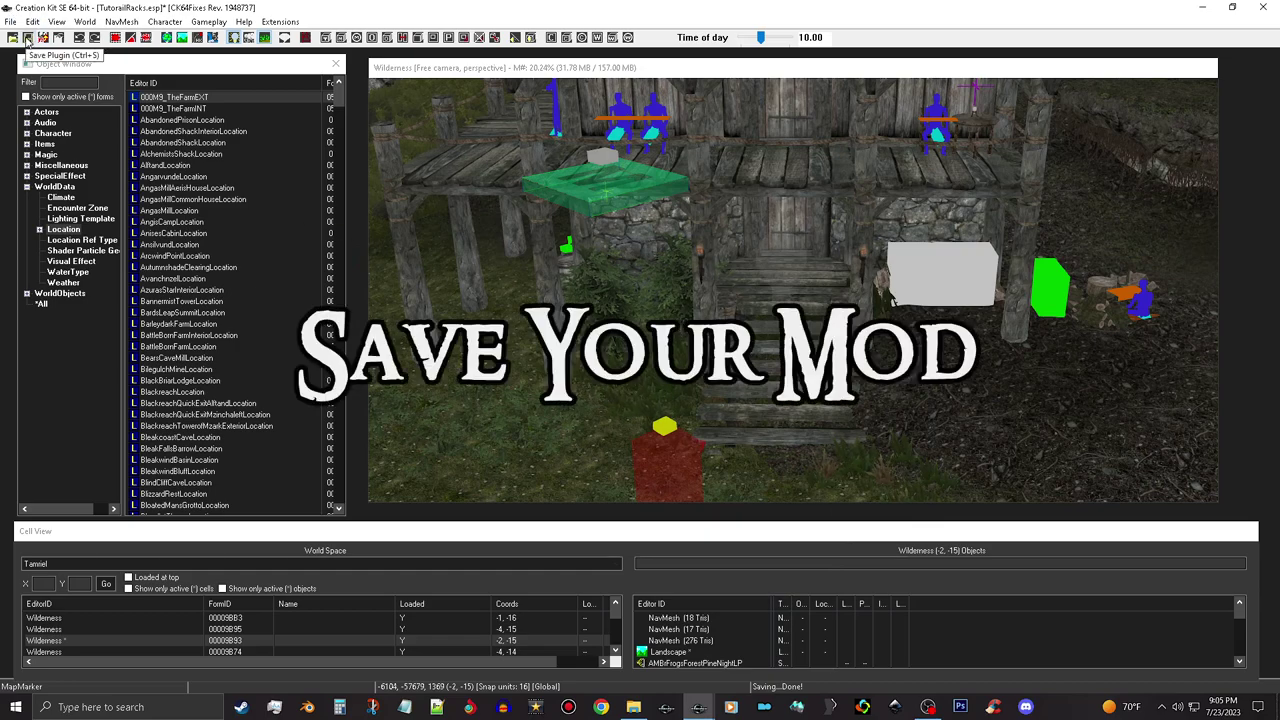
left_click(28, 40)
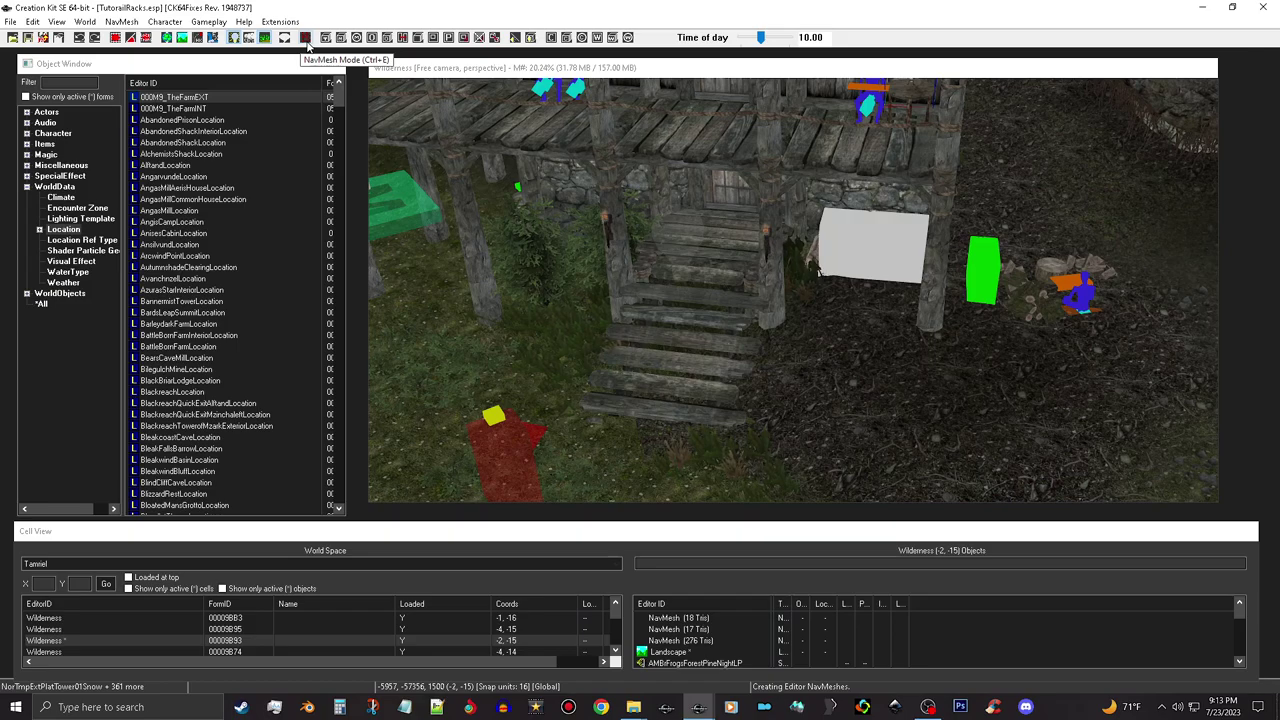
- Enter NavMesh mode and bring the navmesh beside the farmhouse stairs into view
left_click(307, 42)
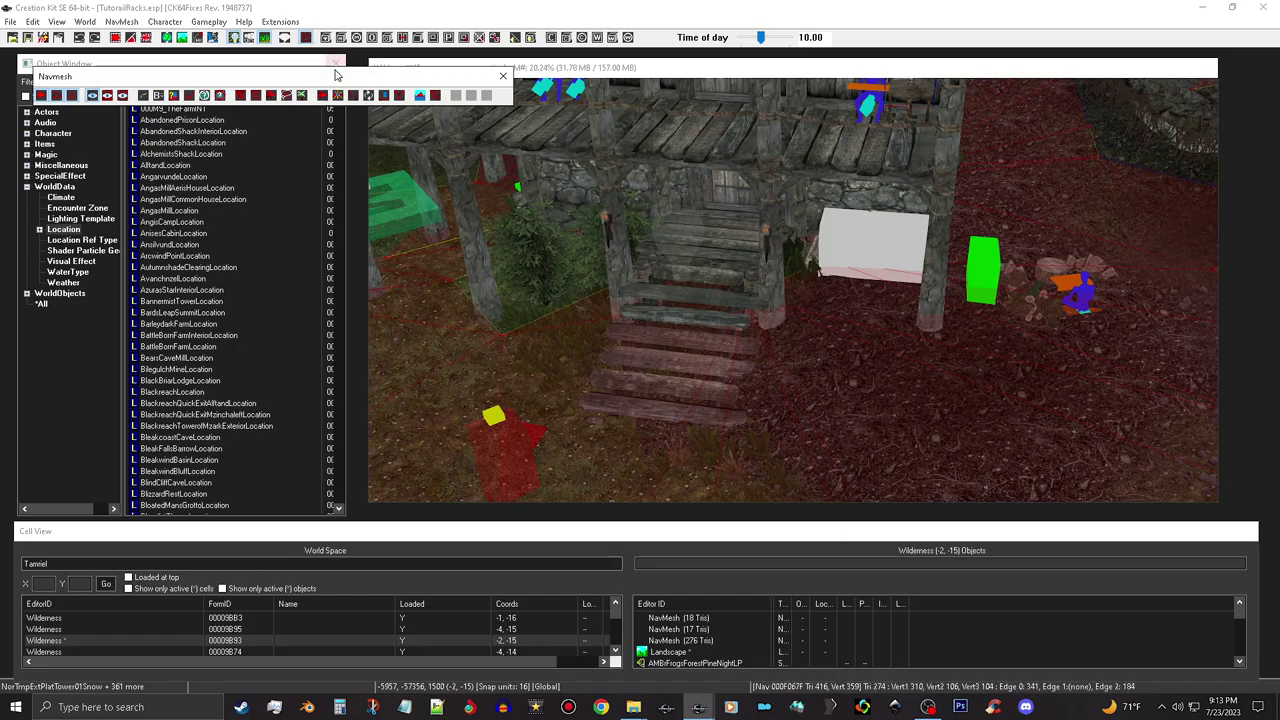
left_click_drag(385, 80, 358, 66)
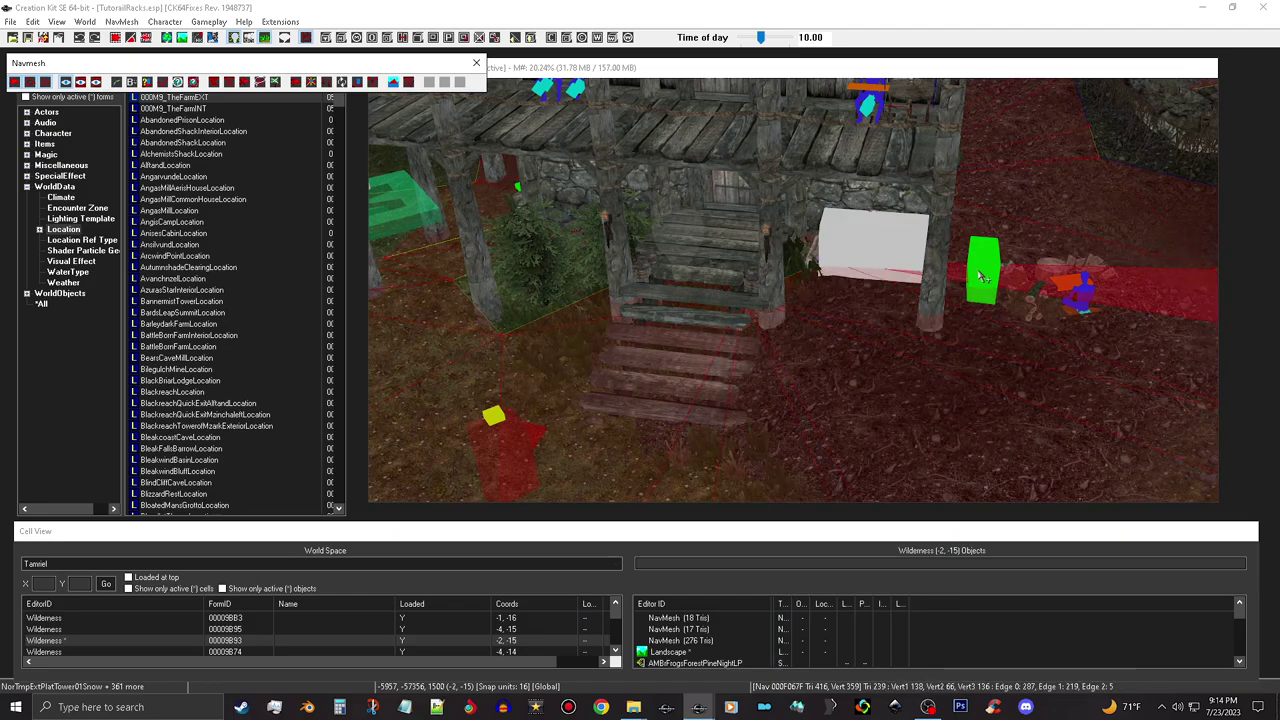
middle_click_drag(897, 208, 892, 444)
scroll(897, 398, "up", 5)
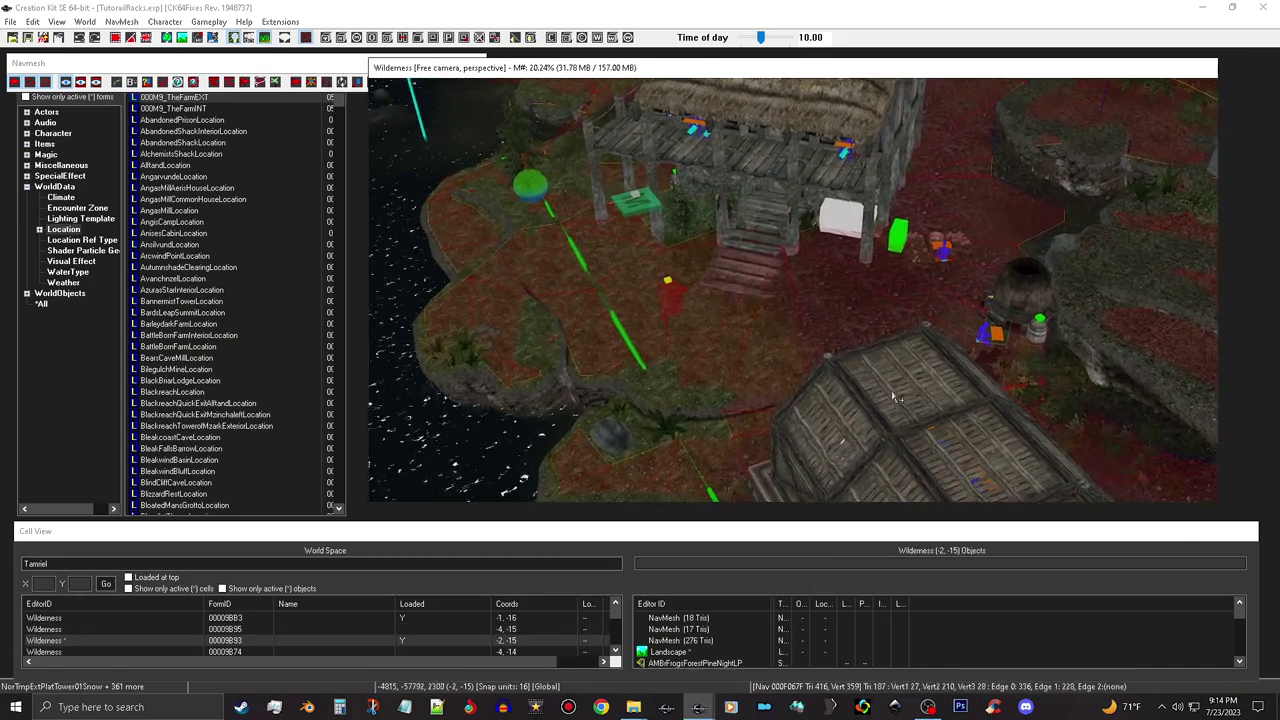
scroll(897, 398, "up", 5)
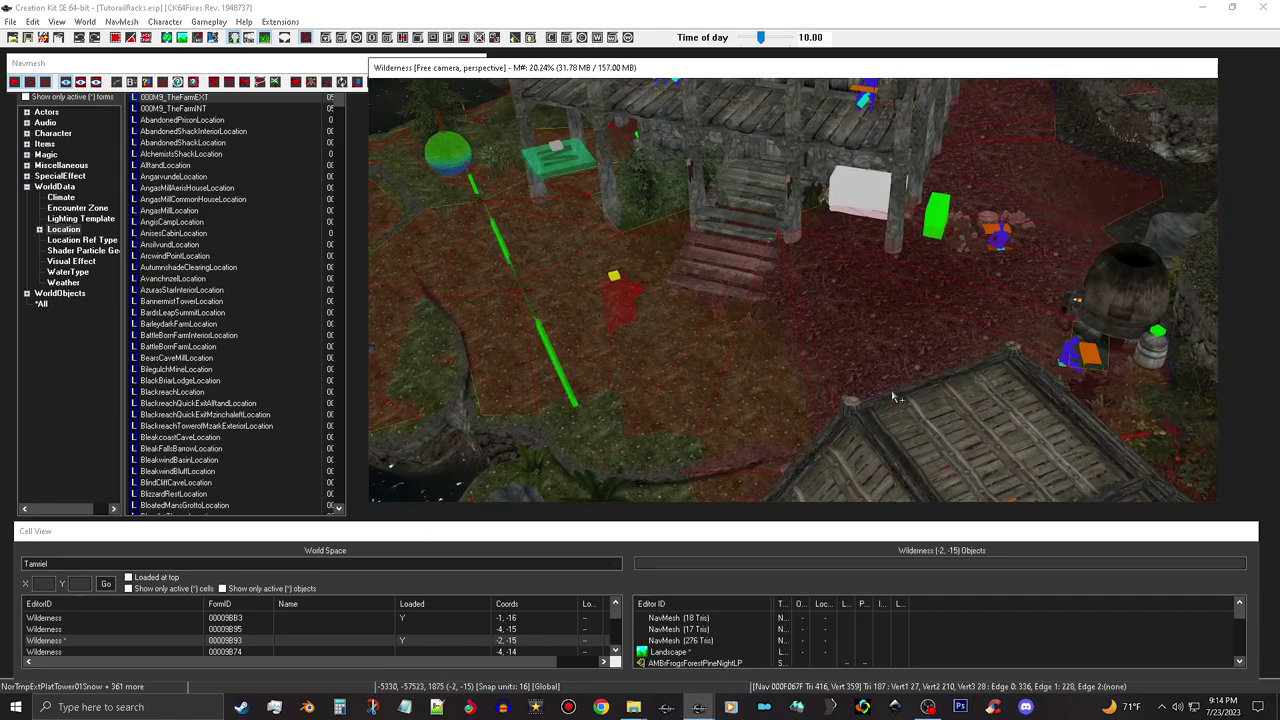
scroll(897, 398, "up", 5)
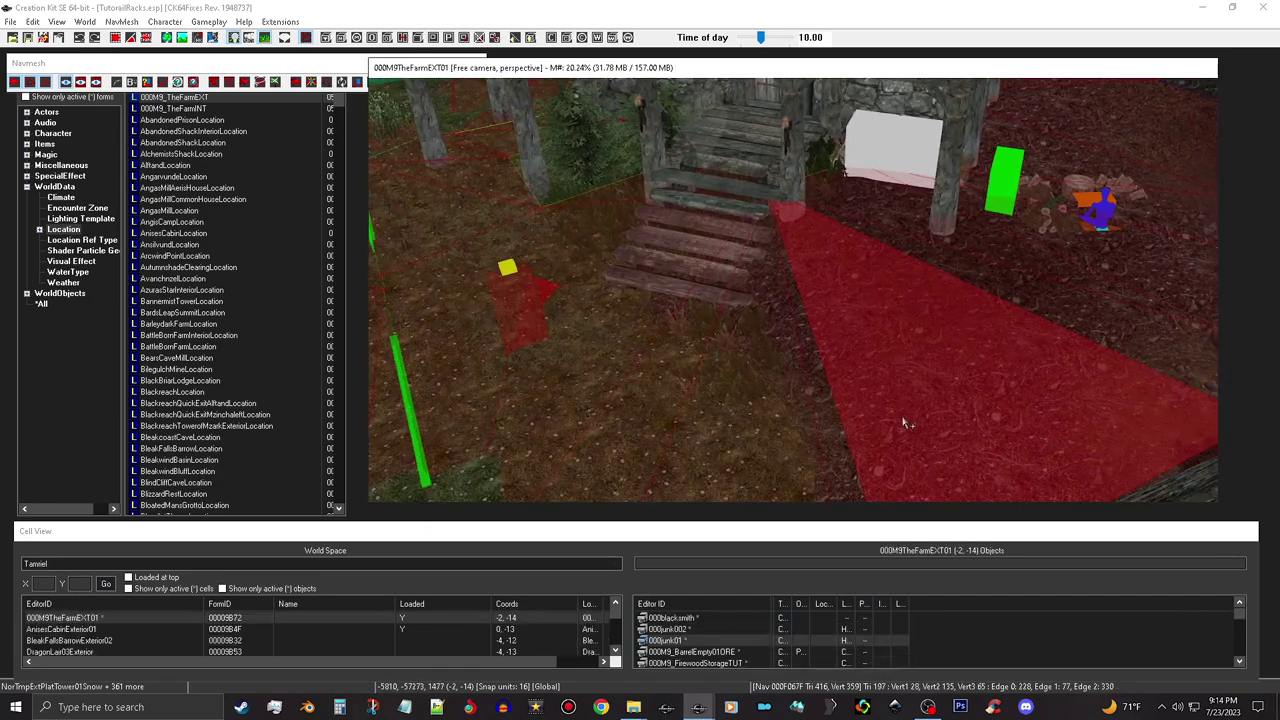
middle_click_drag(956, 288, 817, 390)
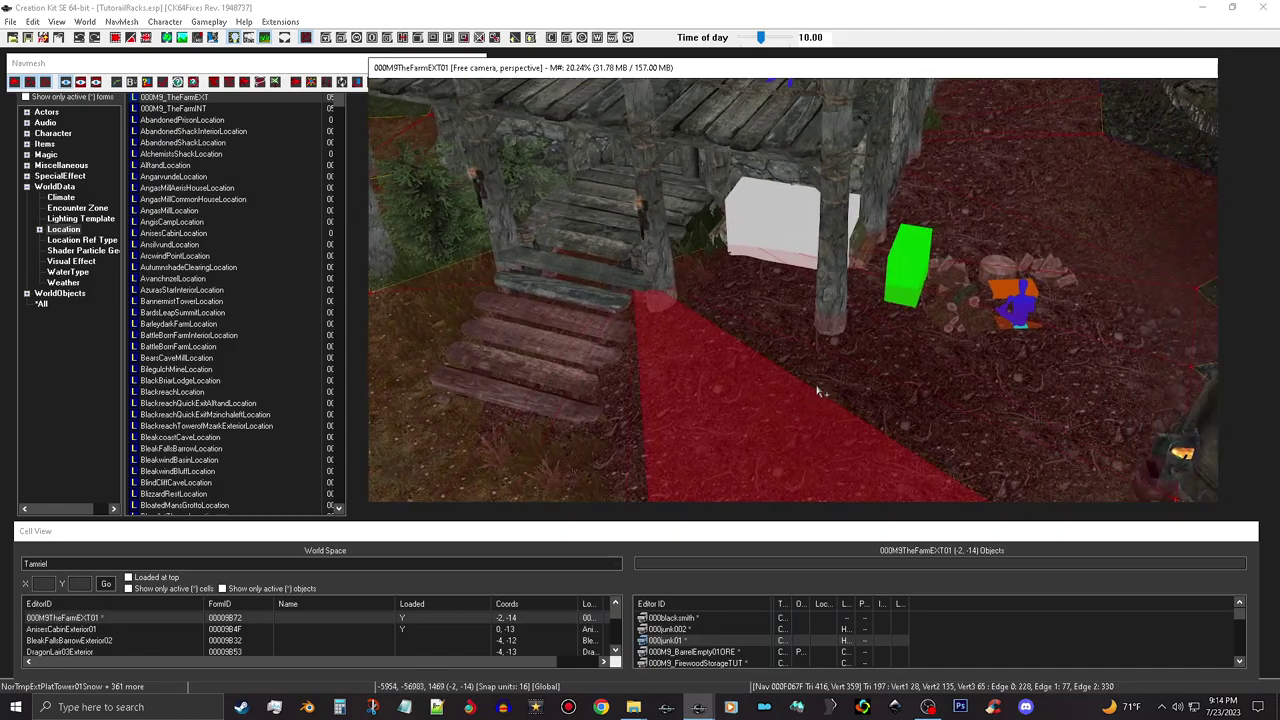
middle_click_drag(934, 372, 1062, 382, "shift")
left_click(1128, 379)
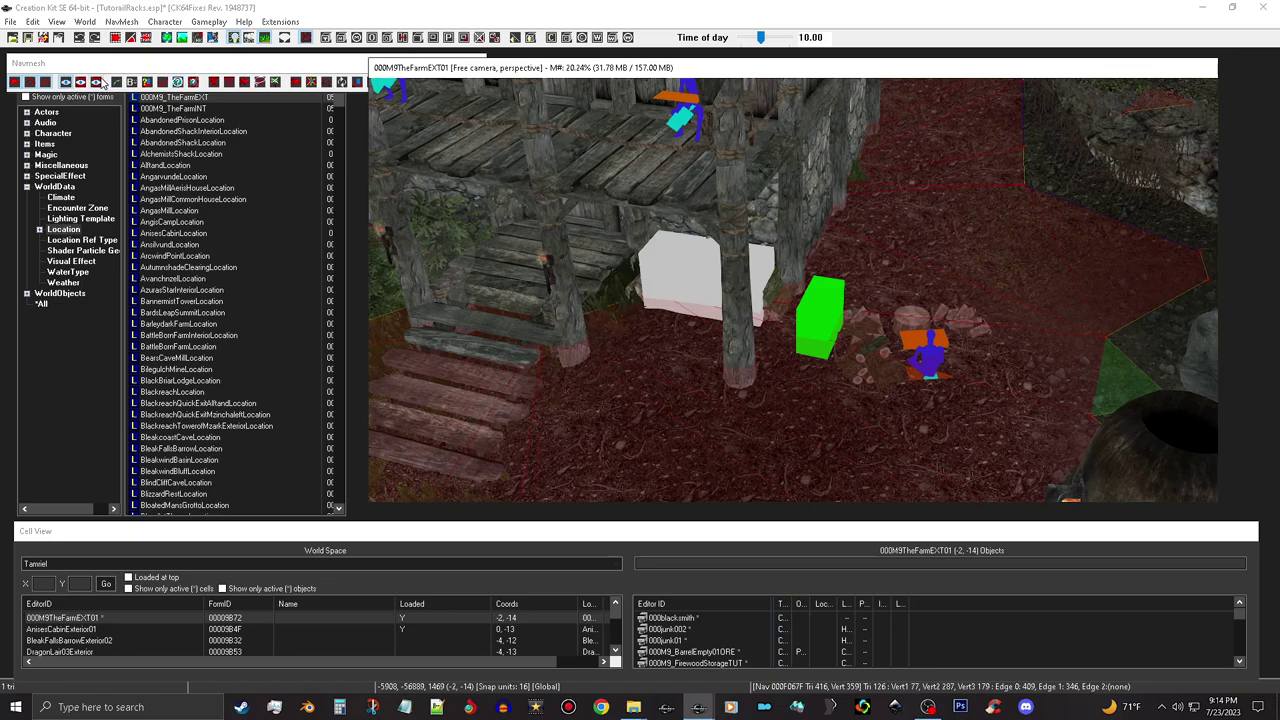
- Preview the navmesh in the on-top view mode and restore the original view mode
left_click(123, 64)
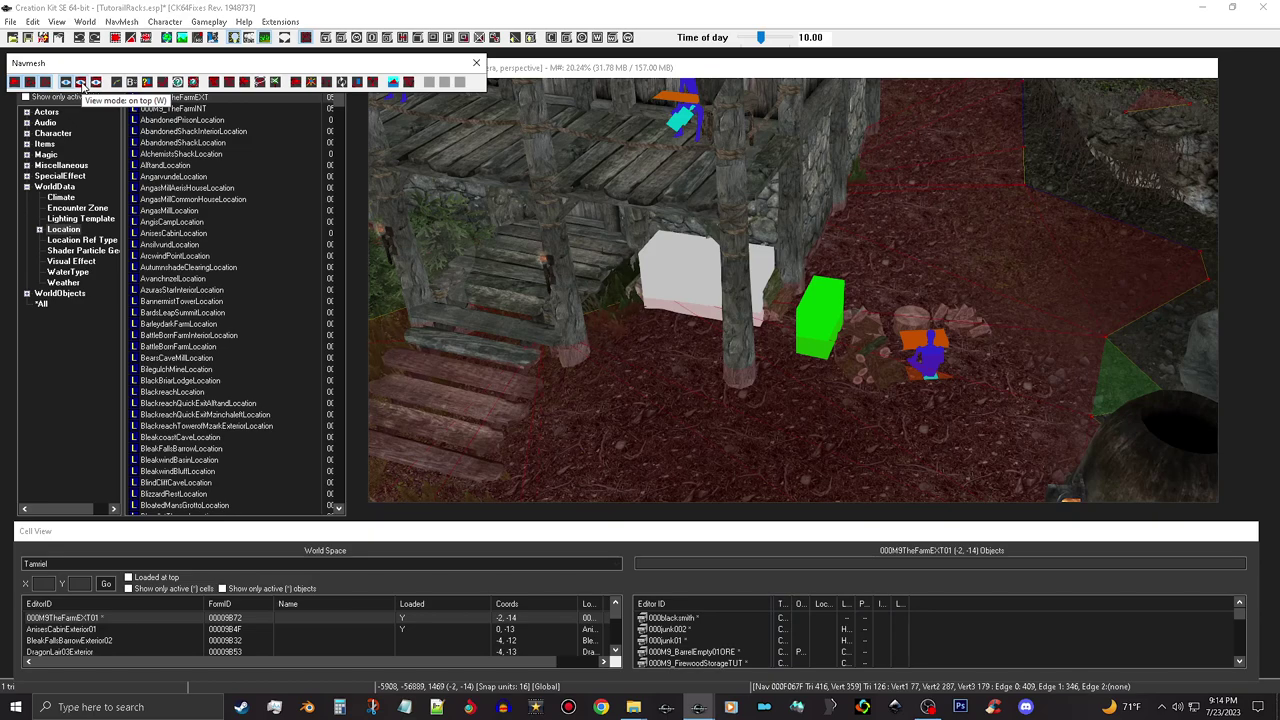
left_click(82, 84)
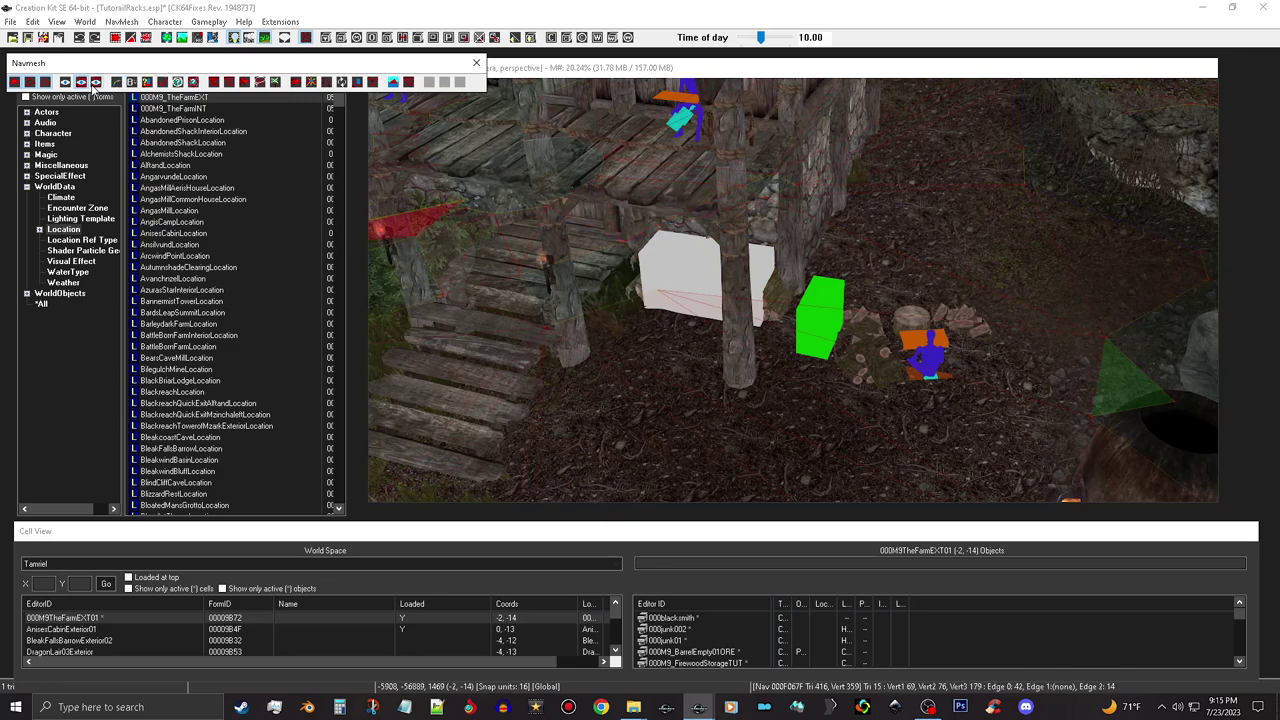
left_click(65, 84)
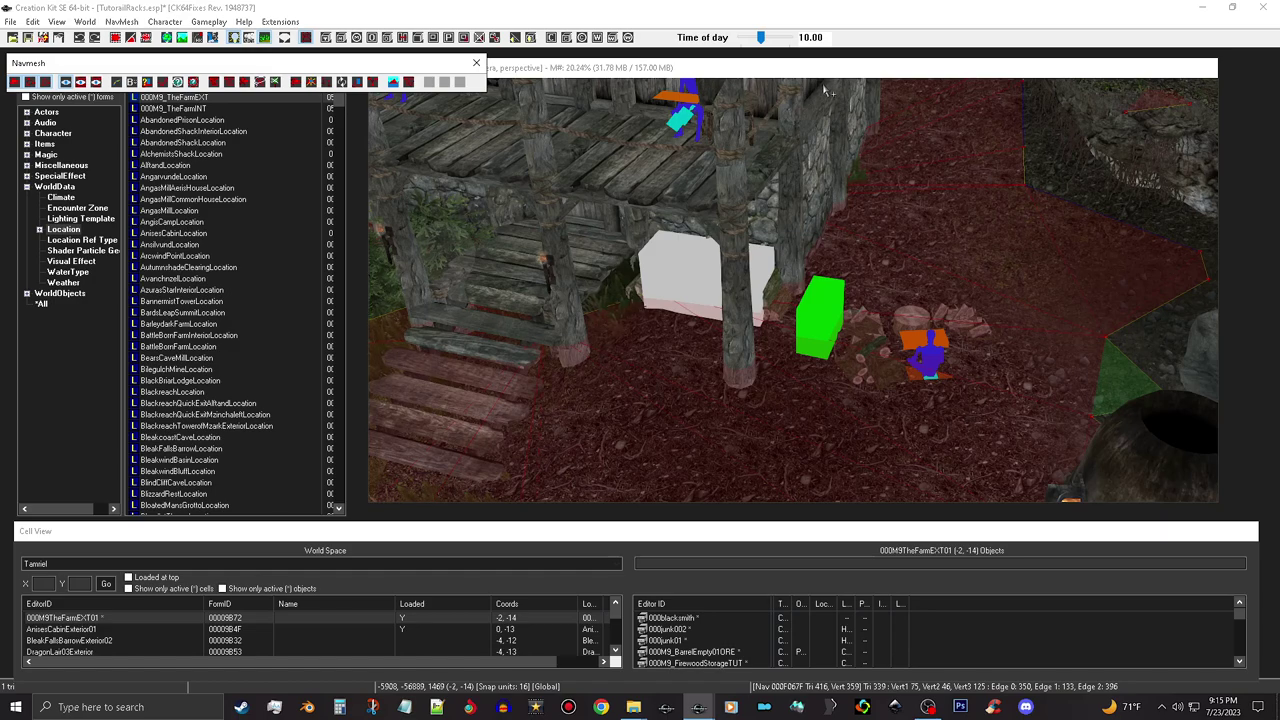
left_click(1013, 69)
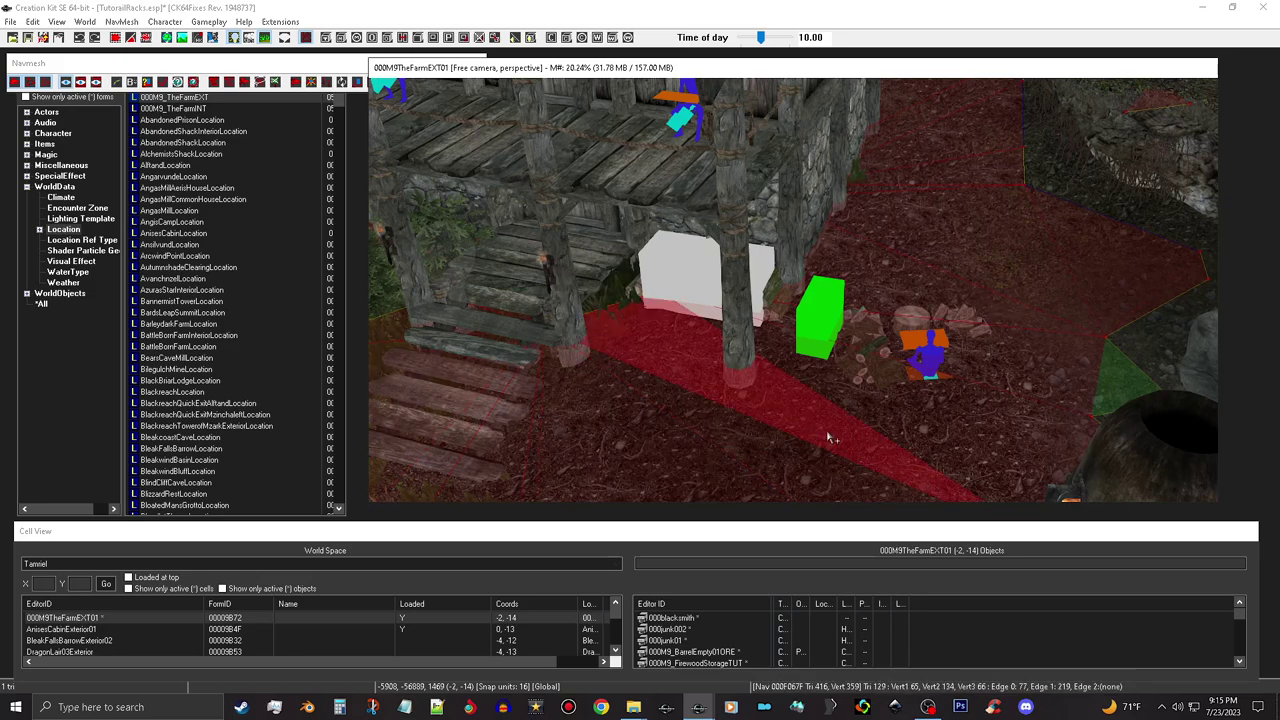
middle_click_drag(831, 443, 837, 488, "shift")
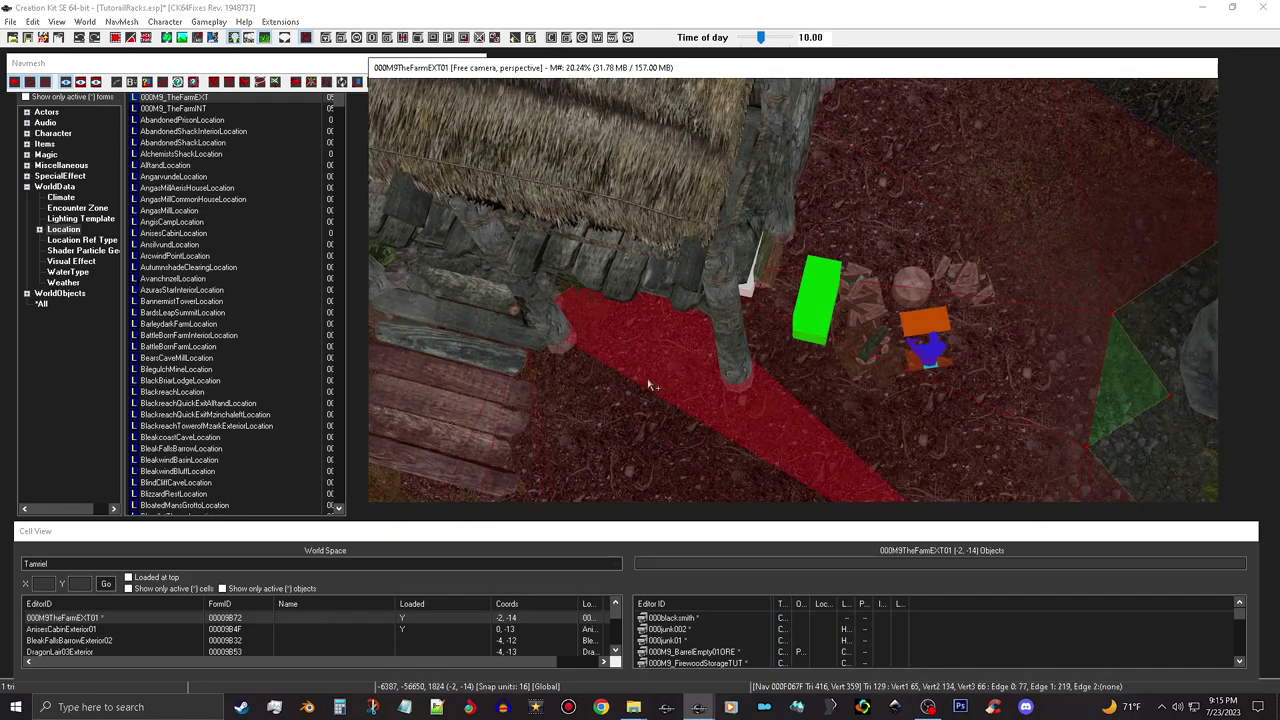
middle_click_drag(798, 418, 817, 329, "shift")
scroll(810, 348, "down", 10)
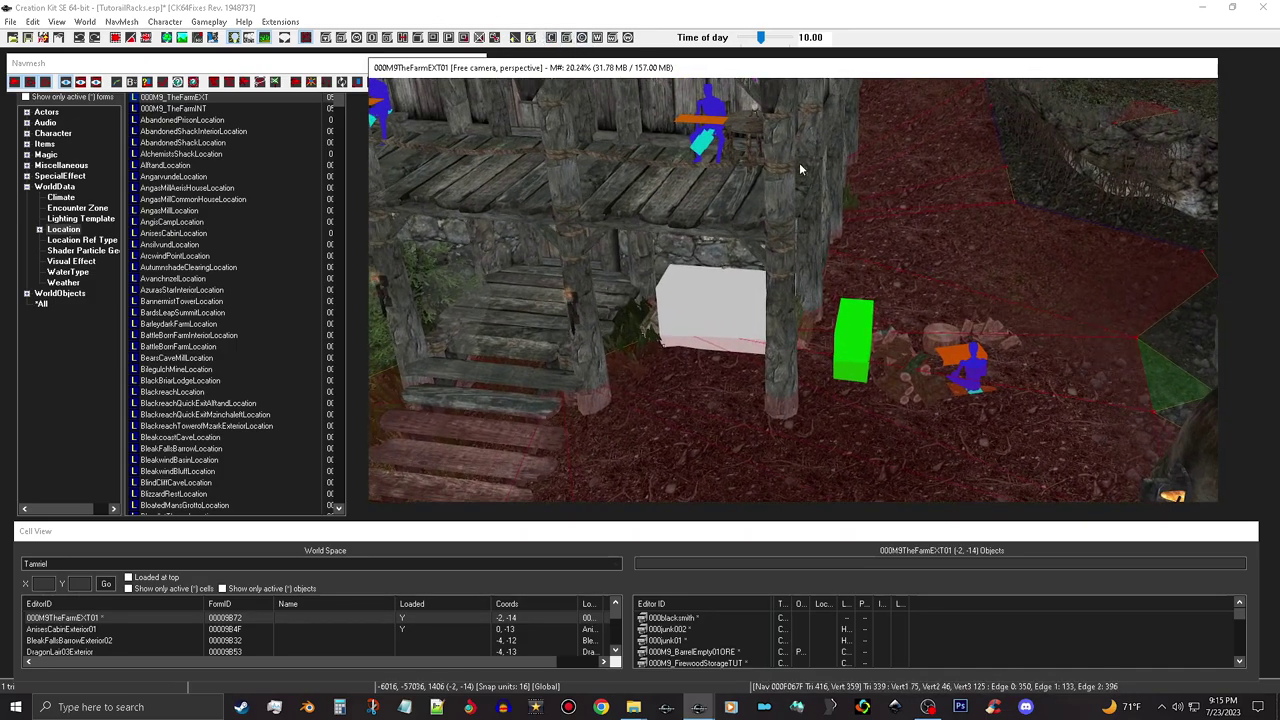
middle_click_drag(880, 143, 920, 128, "shift")
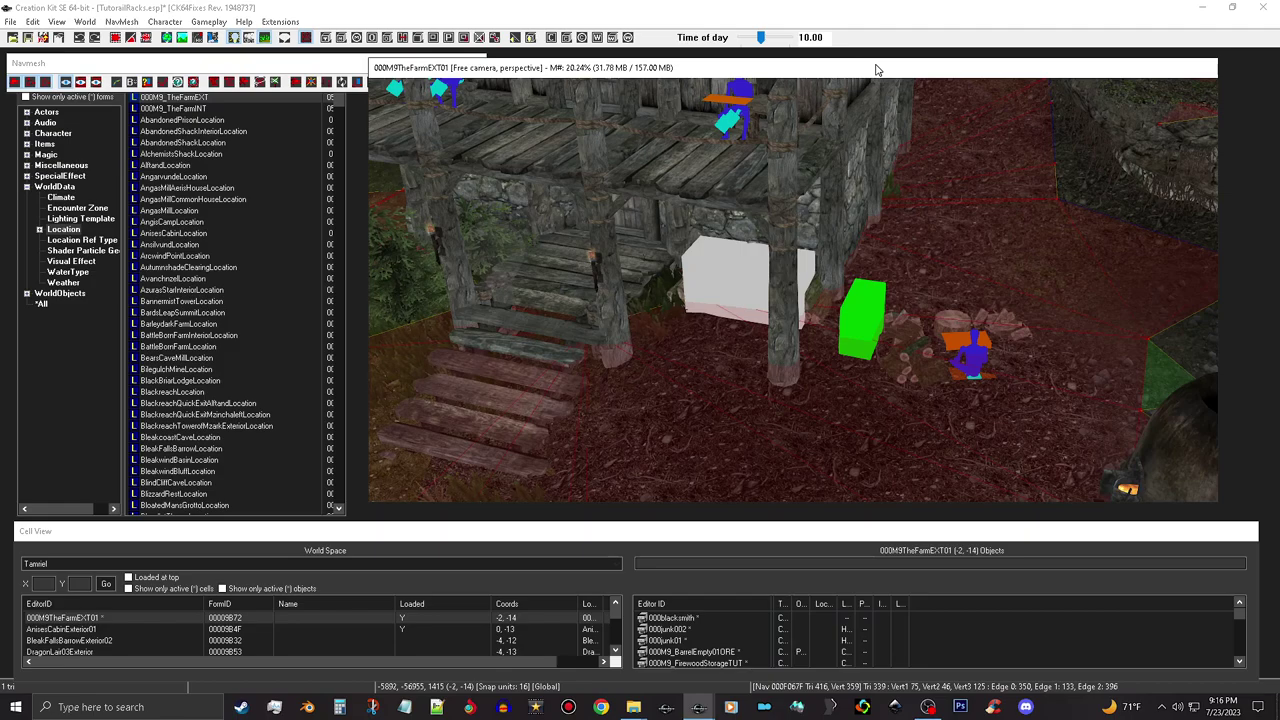
middle_click_drag(896, 98, 930, 118, "shift")
- Select the three navmesh vertices around the smelter's seated use marker
middle_click_drag(1034, 235, 909, 174, "shift")
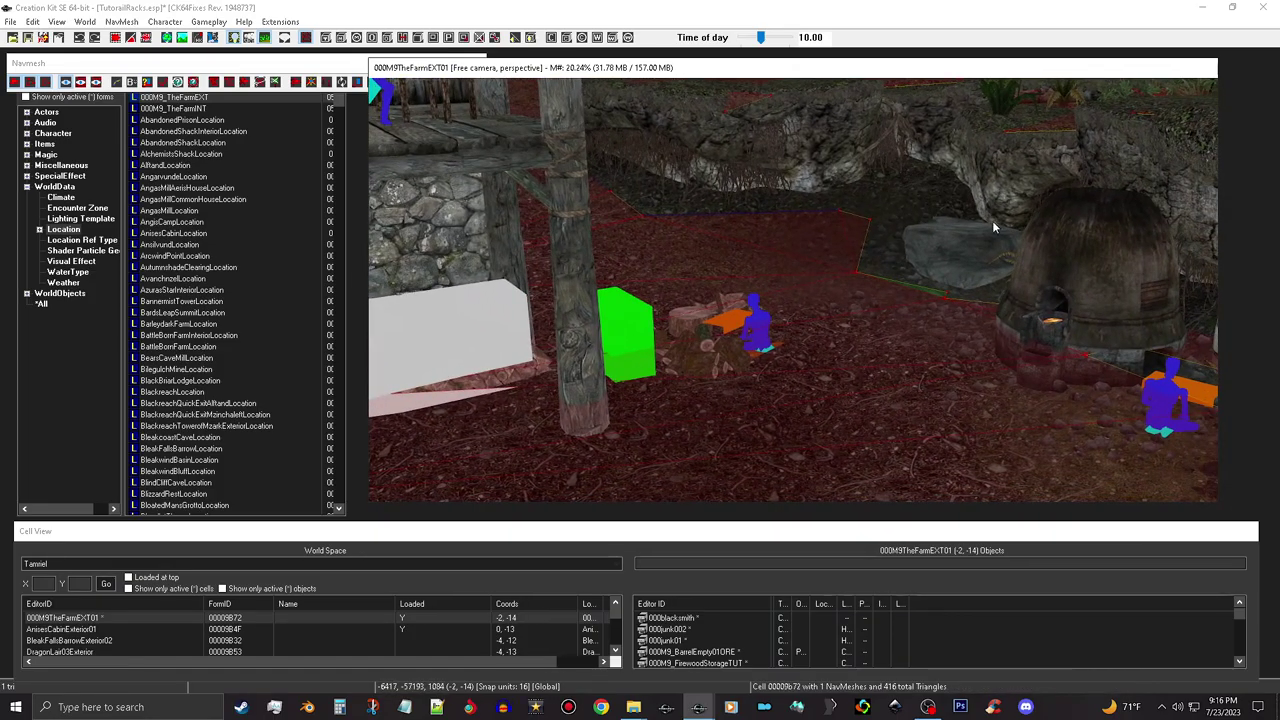
left_click(1096, 365)
scroll(1092, 371, "up", 2)
left_click(1089, 371)
scroll(1089, 371, "up", 3)
left_click(1065, 361)
middle_click_drag(1063, 360, 900, 327)
left_click(900, 327)
scroll(899, 327, "up", 1)
left_click(1066, 407)
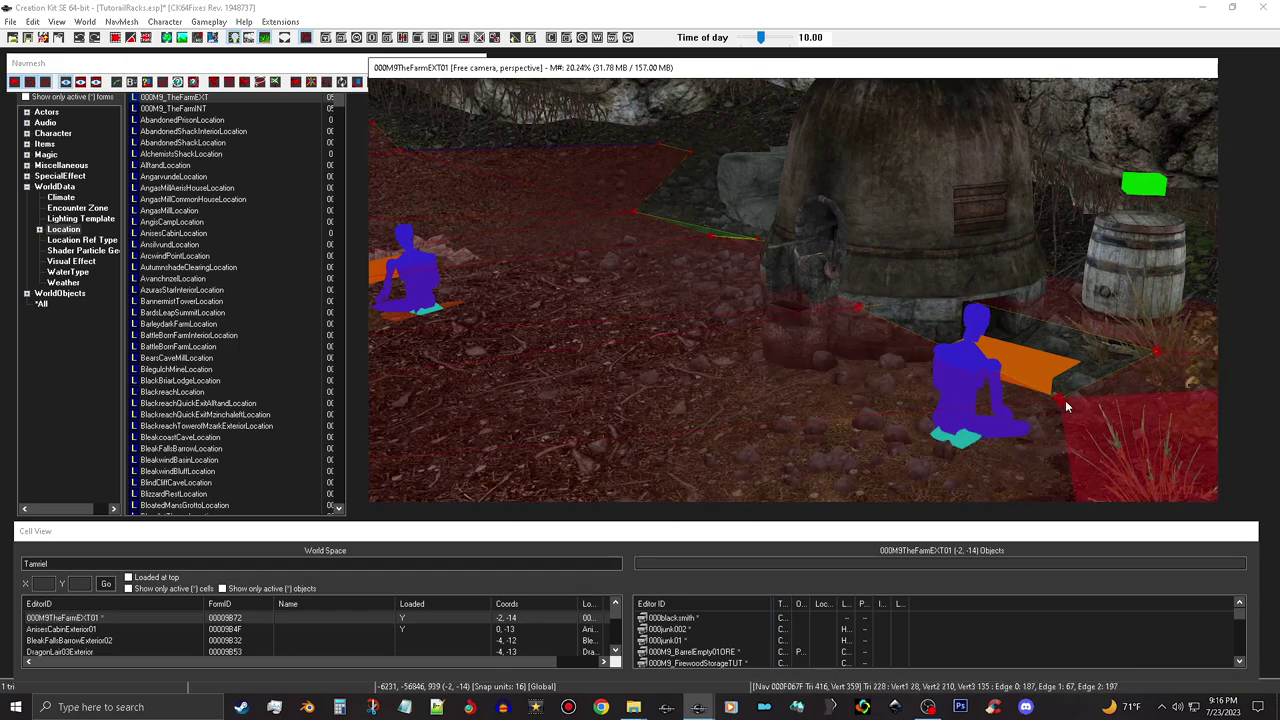
left_click(1066, 405)
left_click(1069, 404)
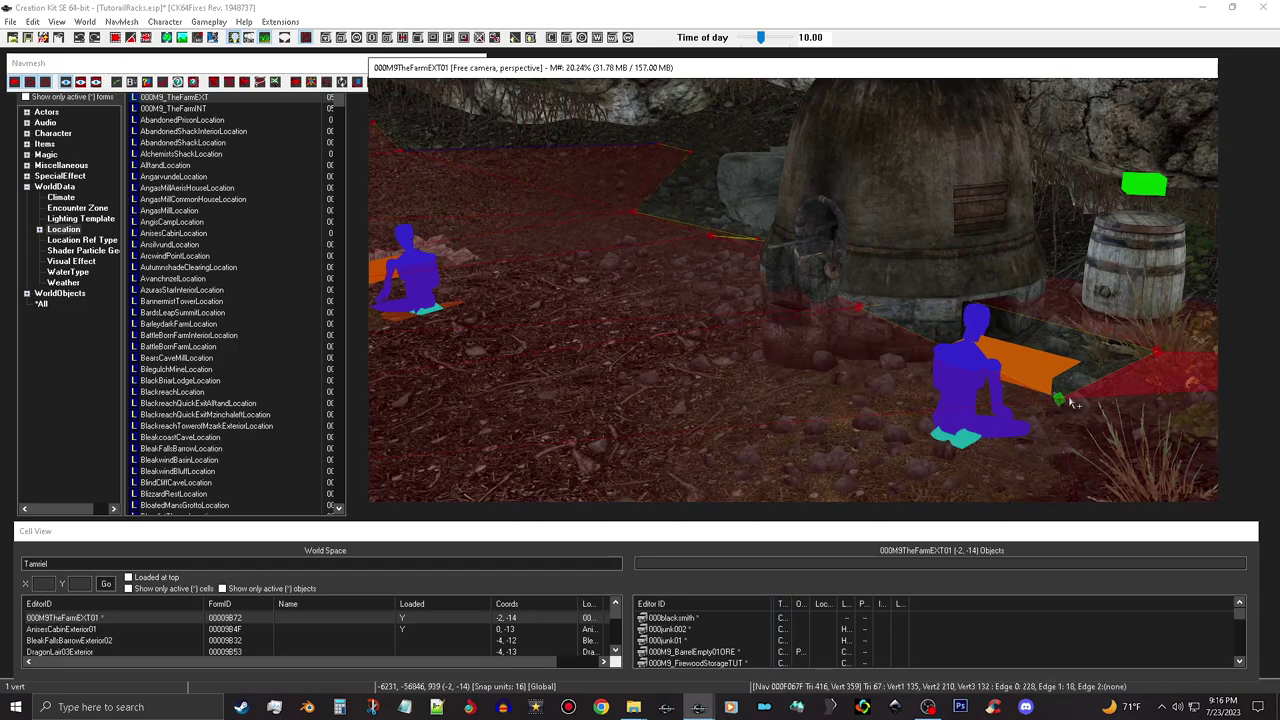
mouse_move(1146, 362)
middle_mouse_down("shift")
mouse_move(1142, 352)
mouse_move(1170, 354)
middle_mouse_up("shift")
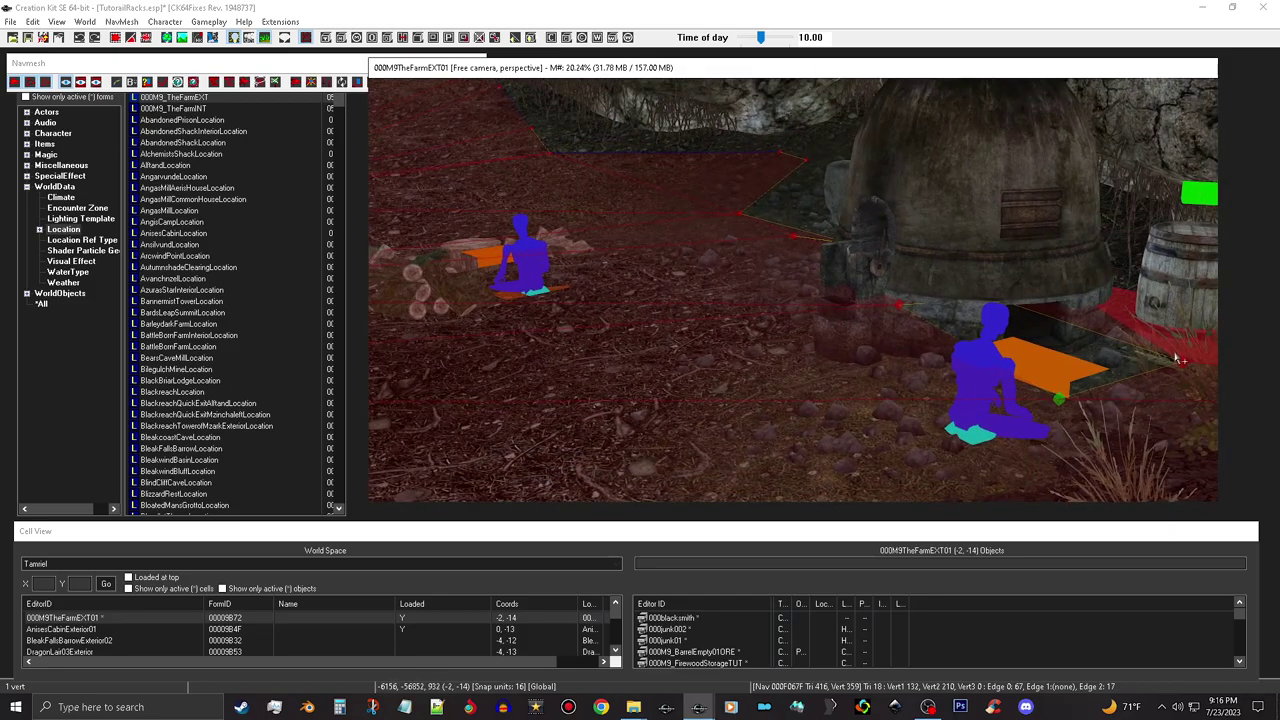
left_click(1180, 363)
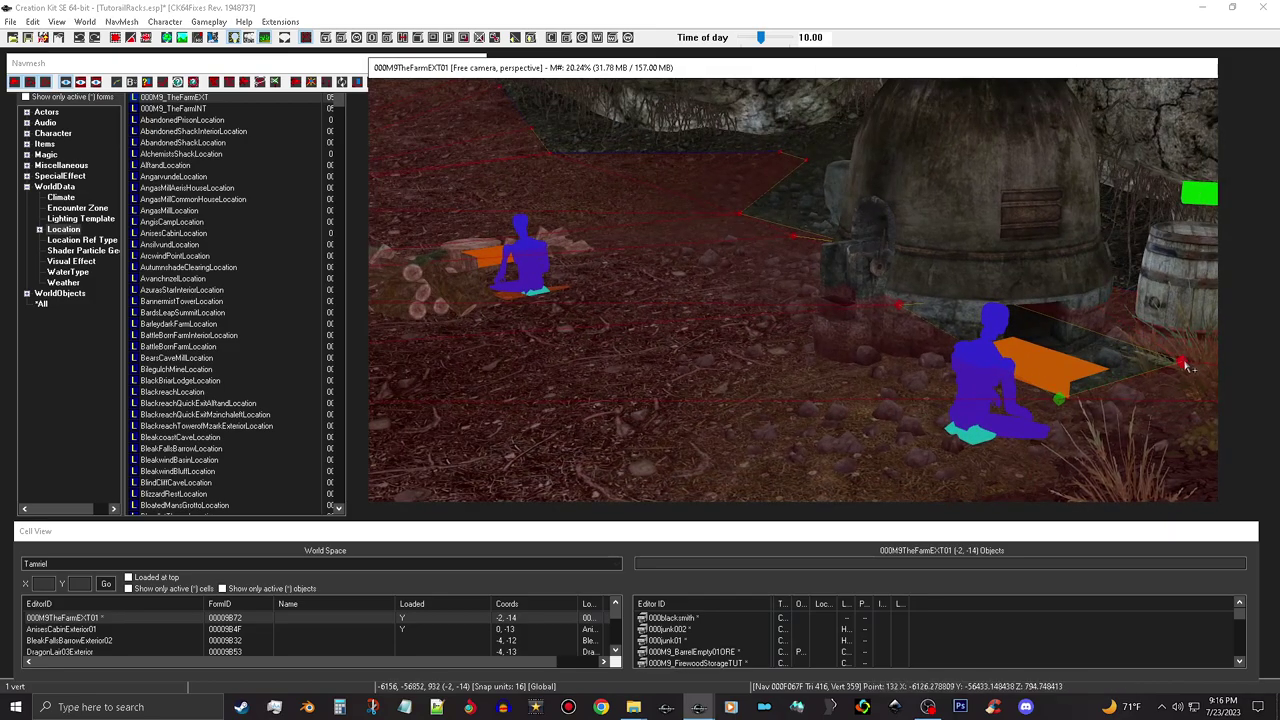
left_click(900, 307, "ctrl")
- Lower the three selected navmesh vertices beside the smelter onto the ground, adjusting them individually to follow the terrain
key("f")
middle_click_drag(940, 322, 1006, 344, "shift")
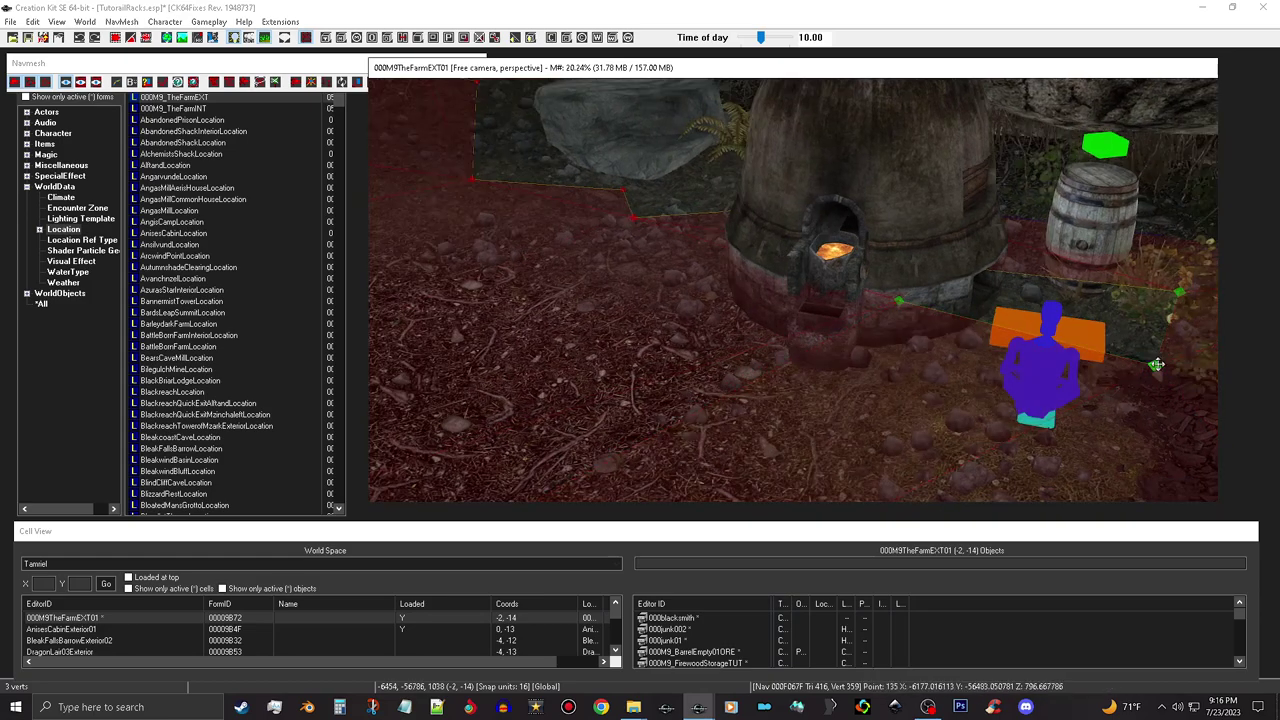
left_click_drag(1156, 364, 1168, 460)
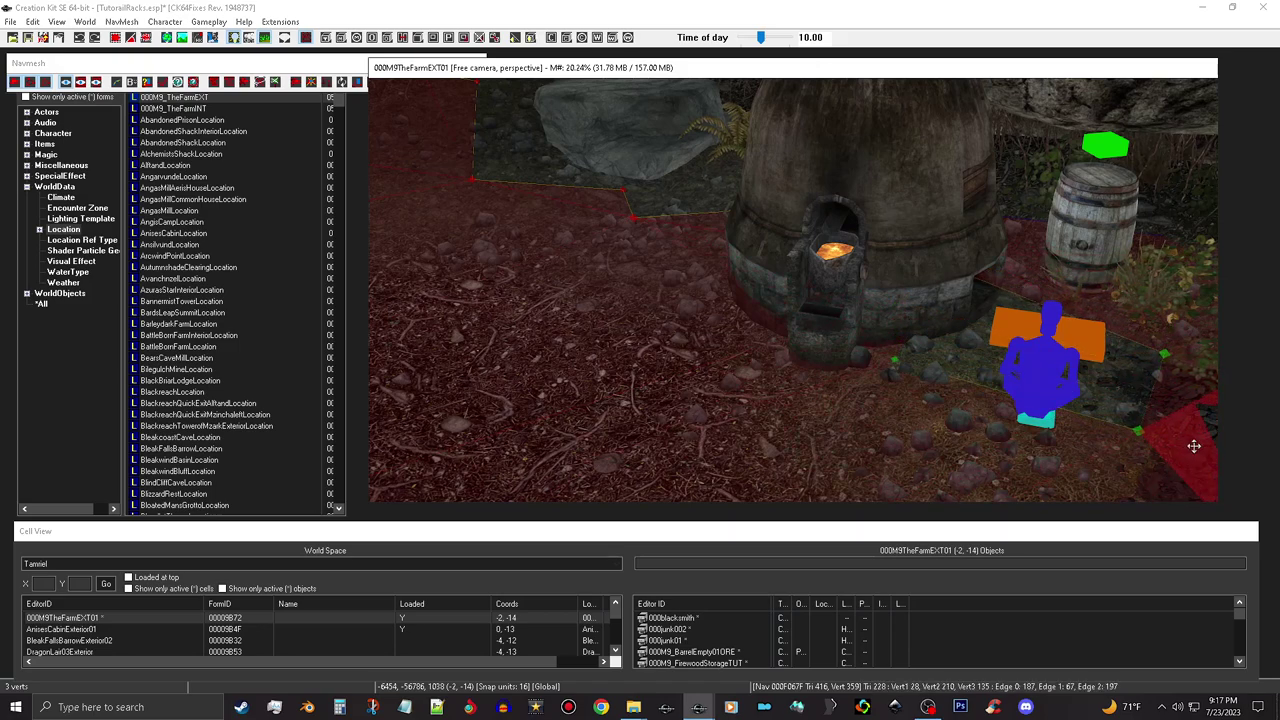
left_click(1135, 430)
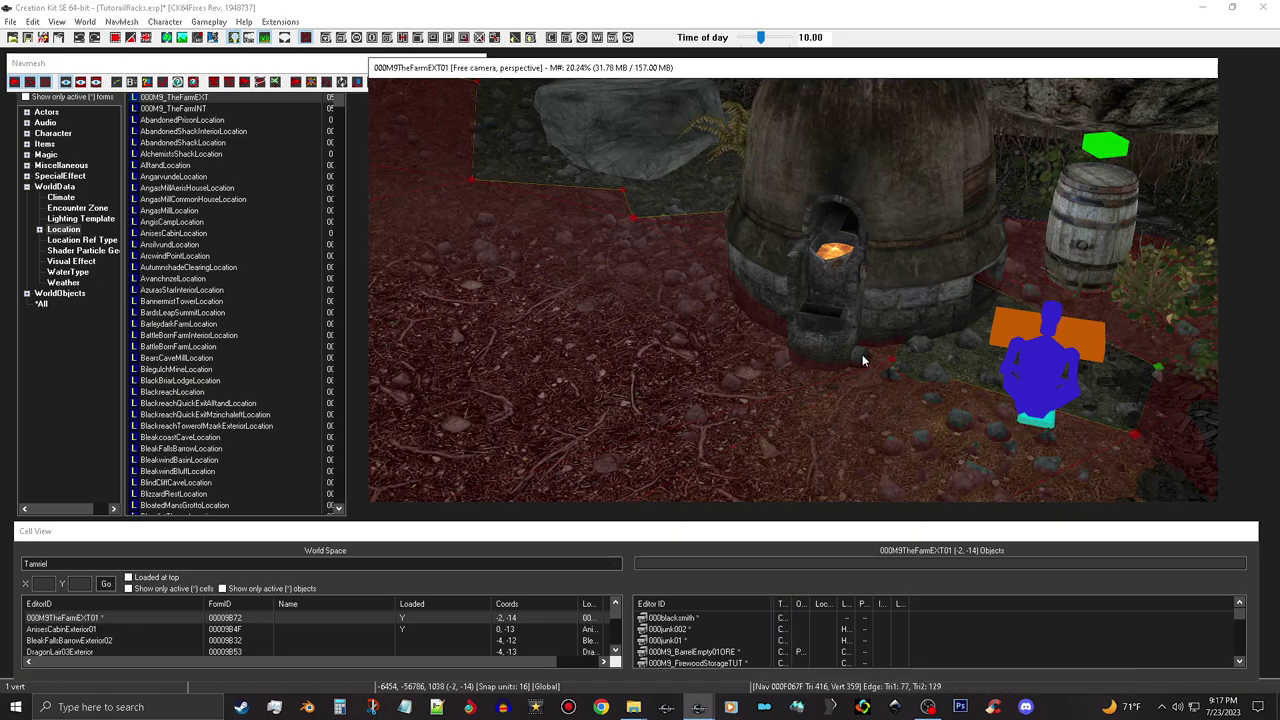
key("d")
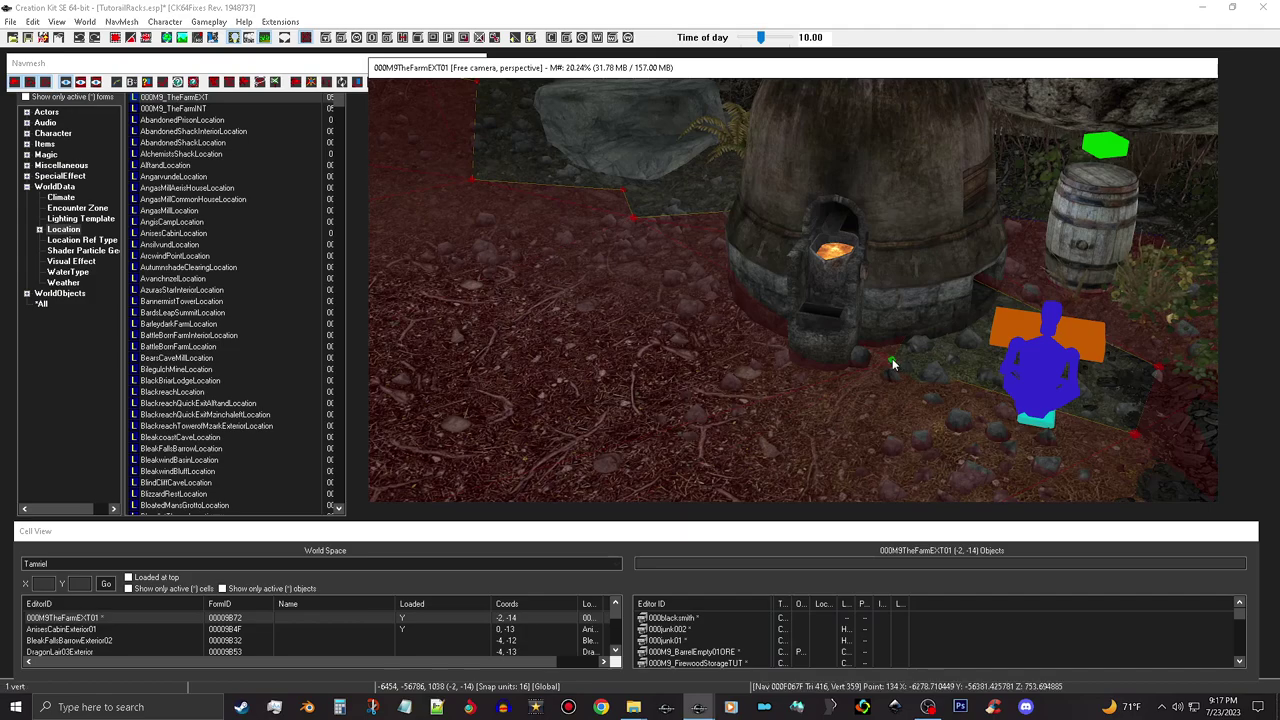
middle_click_drag(905, 358, 886, 418, "shift")
middle_click_drag(812, 432, 903, 334)
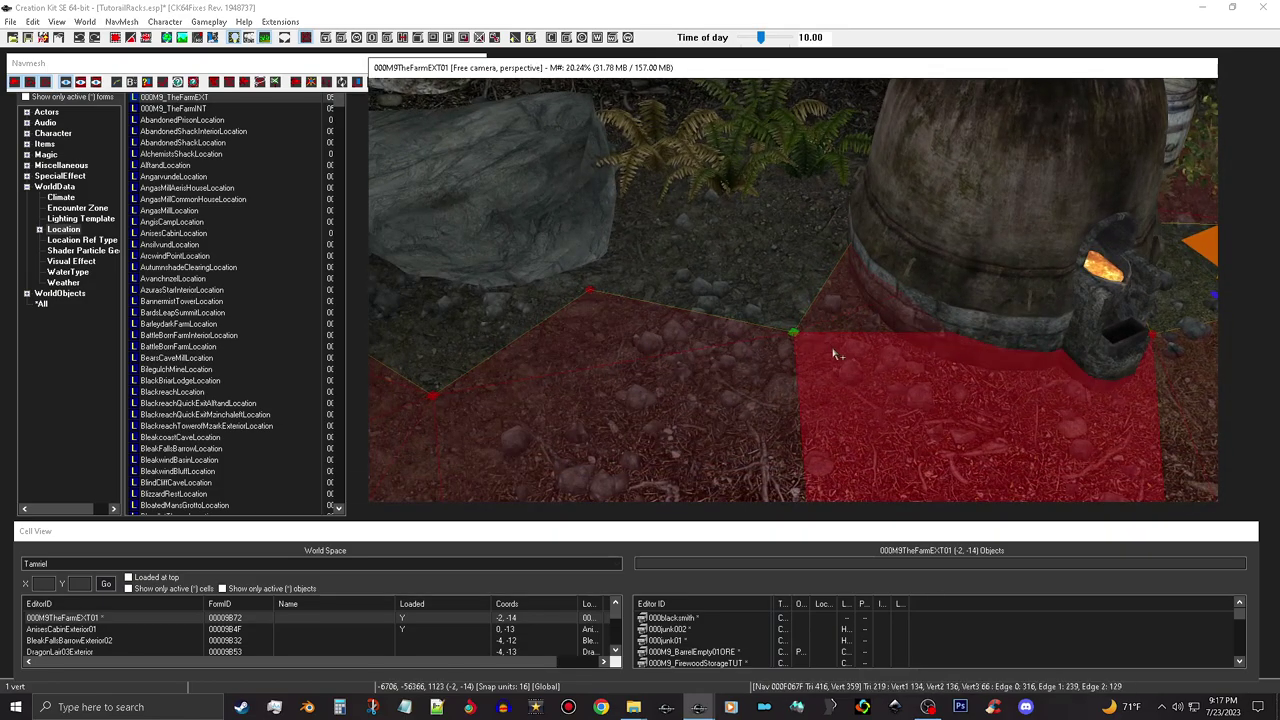
- Lower the navmesh vertex between the smelter and the boulder onto the ground
middle_click_drag(846, 362, 771, 337)
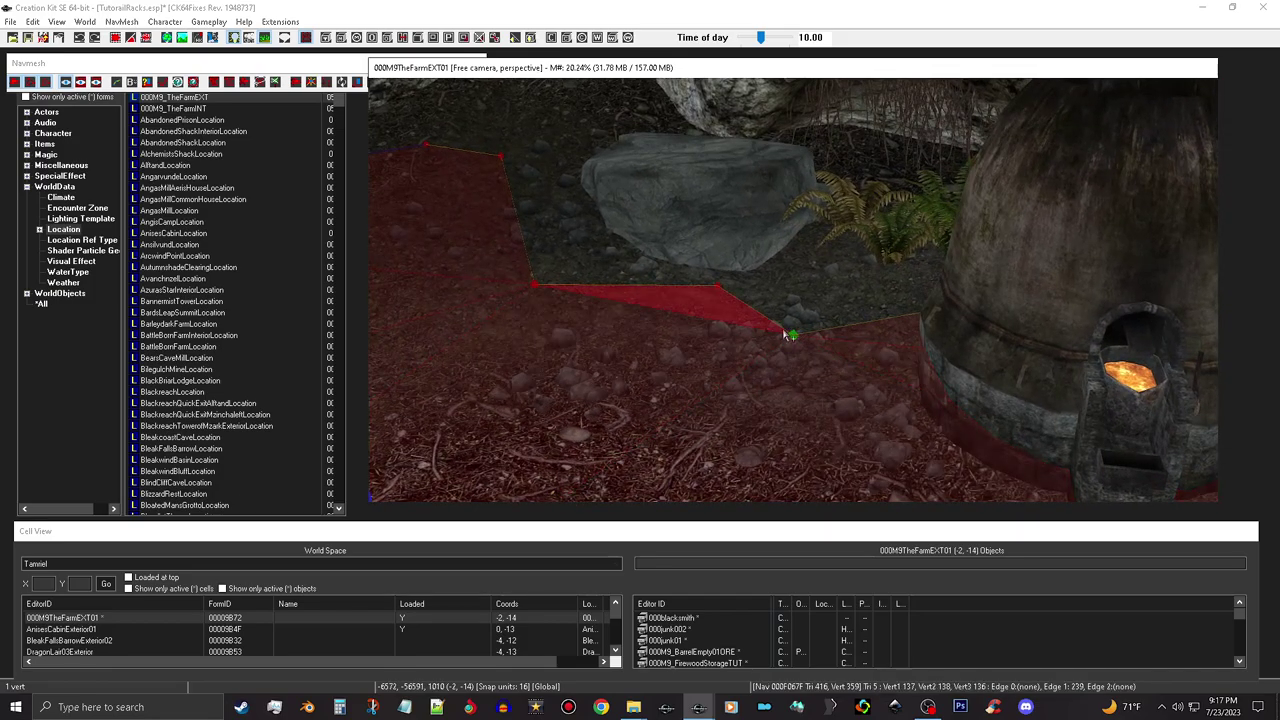
left_click_drag(793, 333, 843, 390)
key("f")
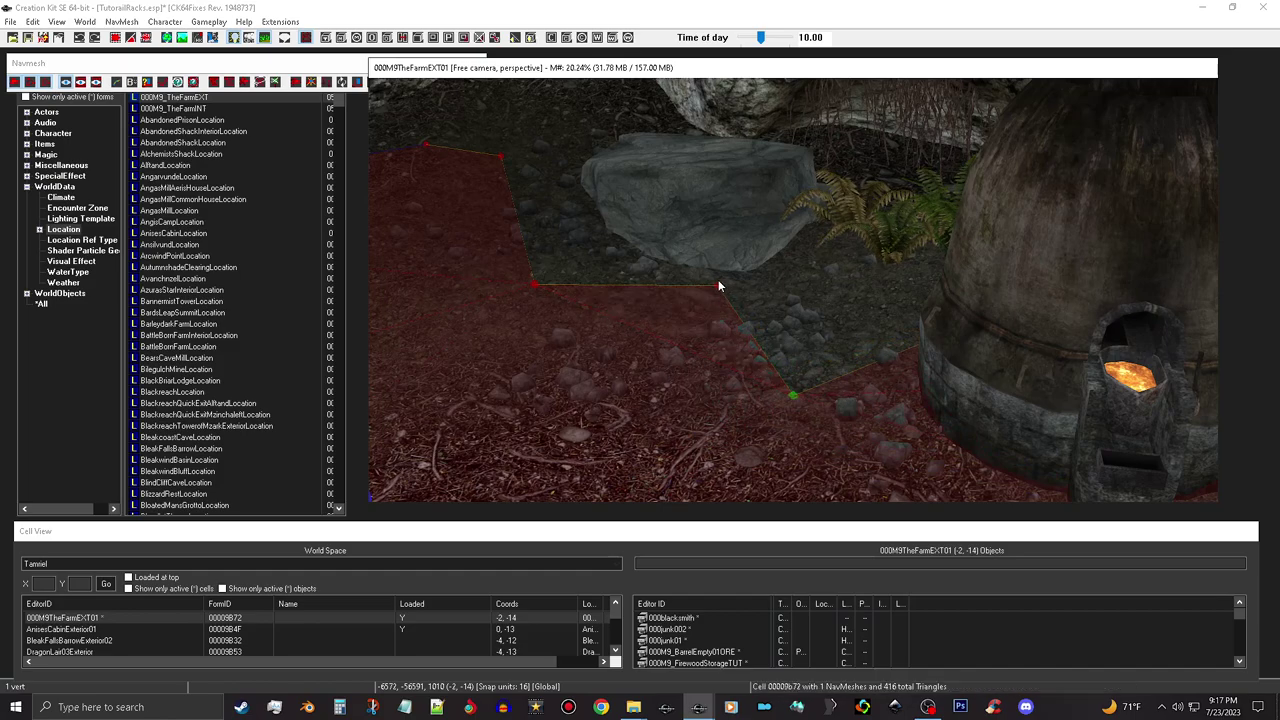
- Adjust the two navmesh vertices along the front of the boulder so they sit on the ground
left_click(719, 287)
mouse_move(719, 287)
middle_mouse_down("shift")
mouse_move(727, 278)
mouse_move(714, 272)
middle_mouse_up("shift")
middle_click_drag(631, 277, 674, 298)
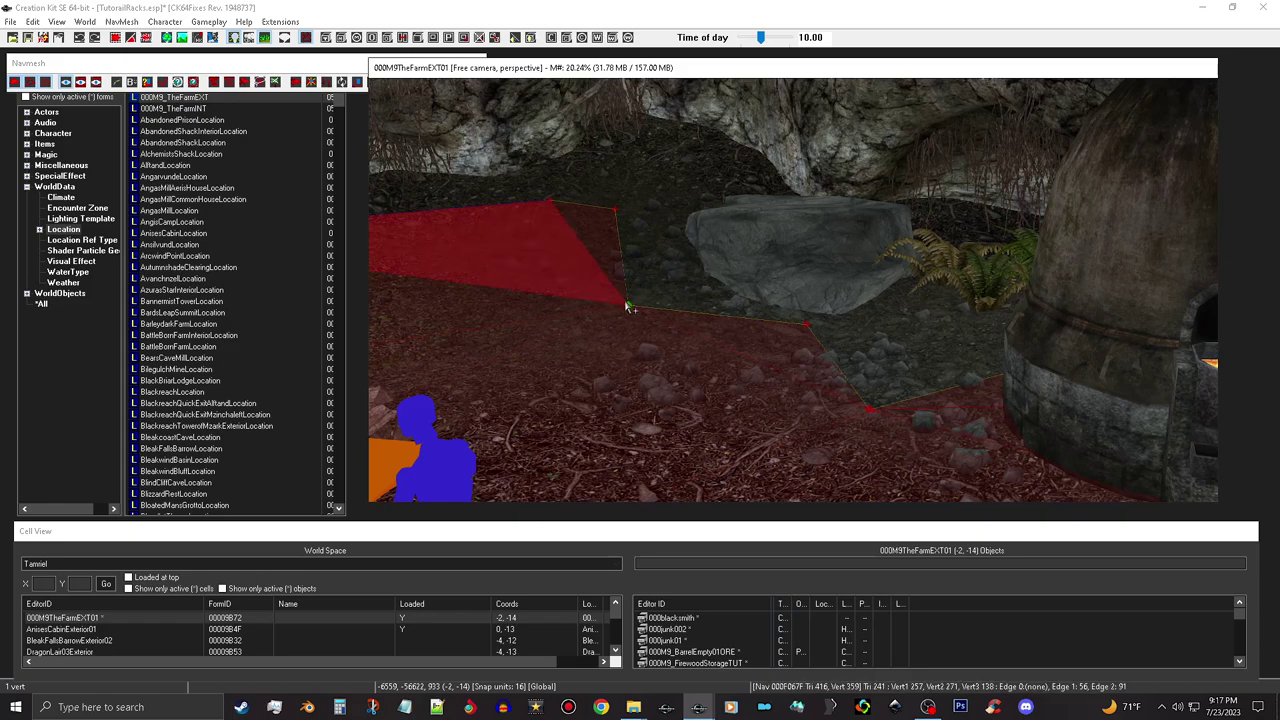
left_click(628, 303)
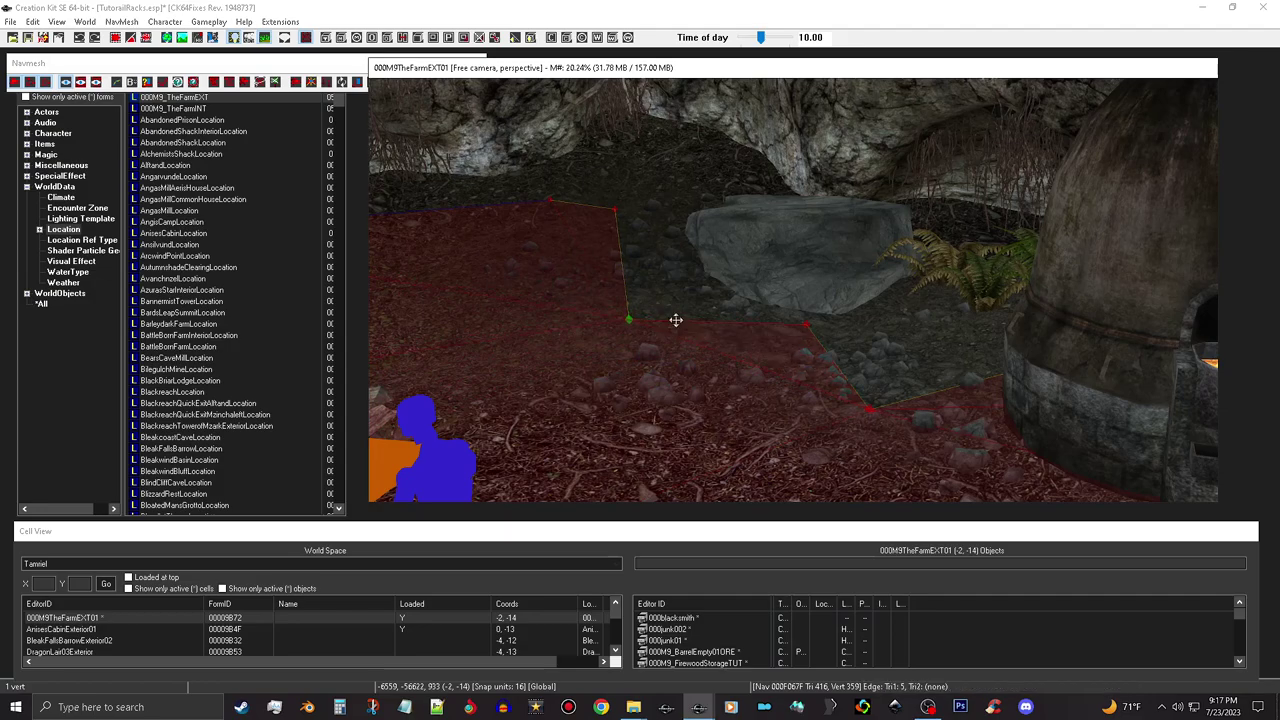
- Turn off triangle selection for editing the navmesh at the farmhouse stairs
middle_click_drag(668, 332, 725, 343, "shift")
scroll(768, 308, "down", 4)
mouse_move(594, 374)
middle_mouse_down("shift")
mouse_move(613, 398)
mouse_move(654, 383)
mouse_move(675, 398)
mouse_move(668, 380)
mouse_move(706, 355)
middle_mouse_up("shift")
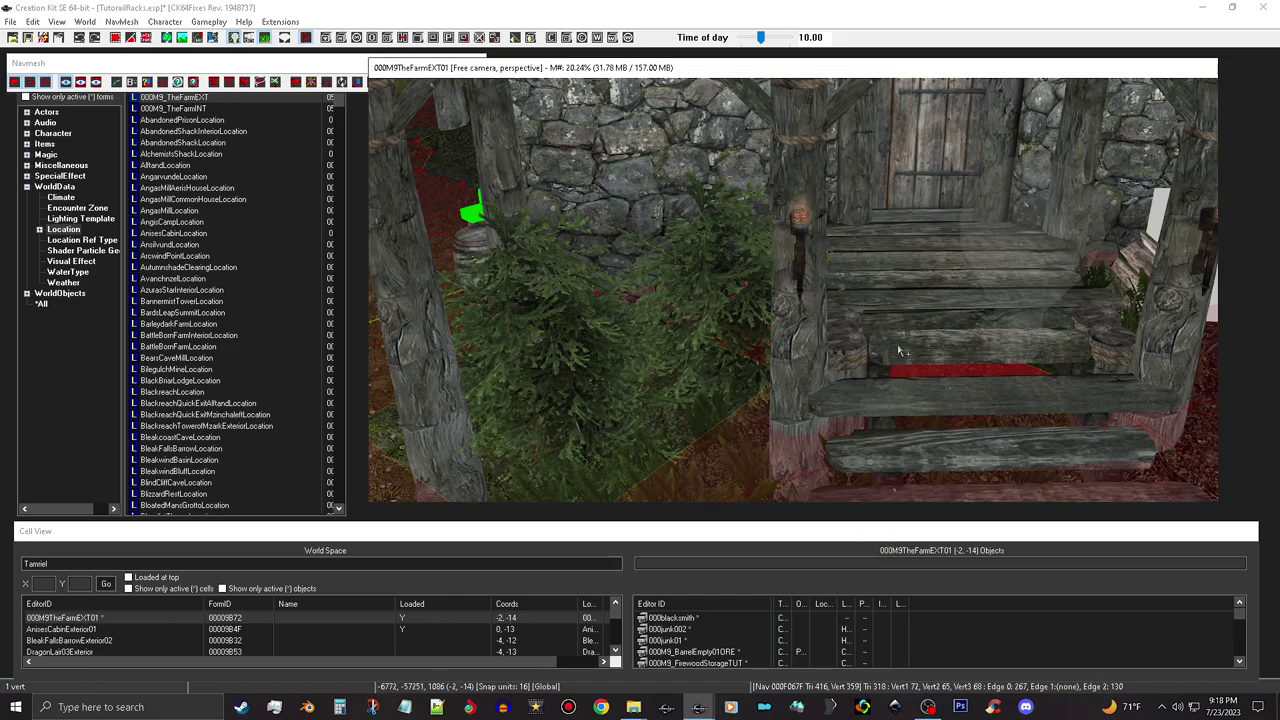
mouse_move(900, 352)
middle_mouse_down()
mouse_move(746, 363)
mouse_move(746, 378)
middle_mouse_up()
middle_click_drag(810, 370, 767, 283)
key("Escape")
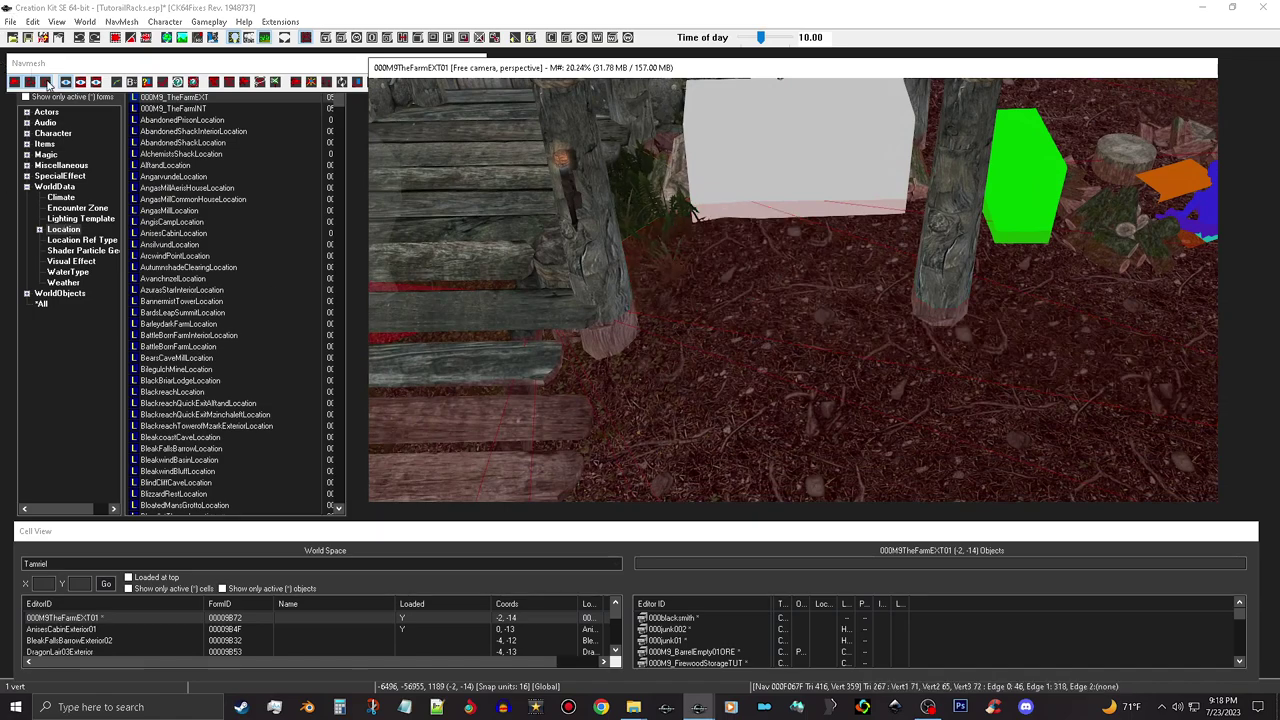
left_click(50, 84)
left_click(155, 67)
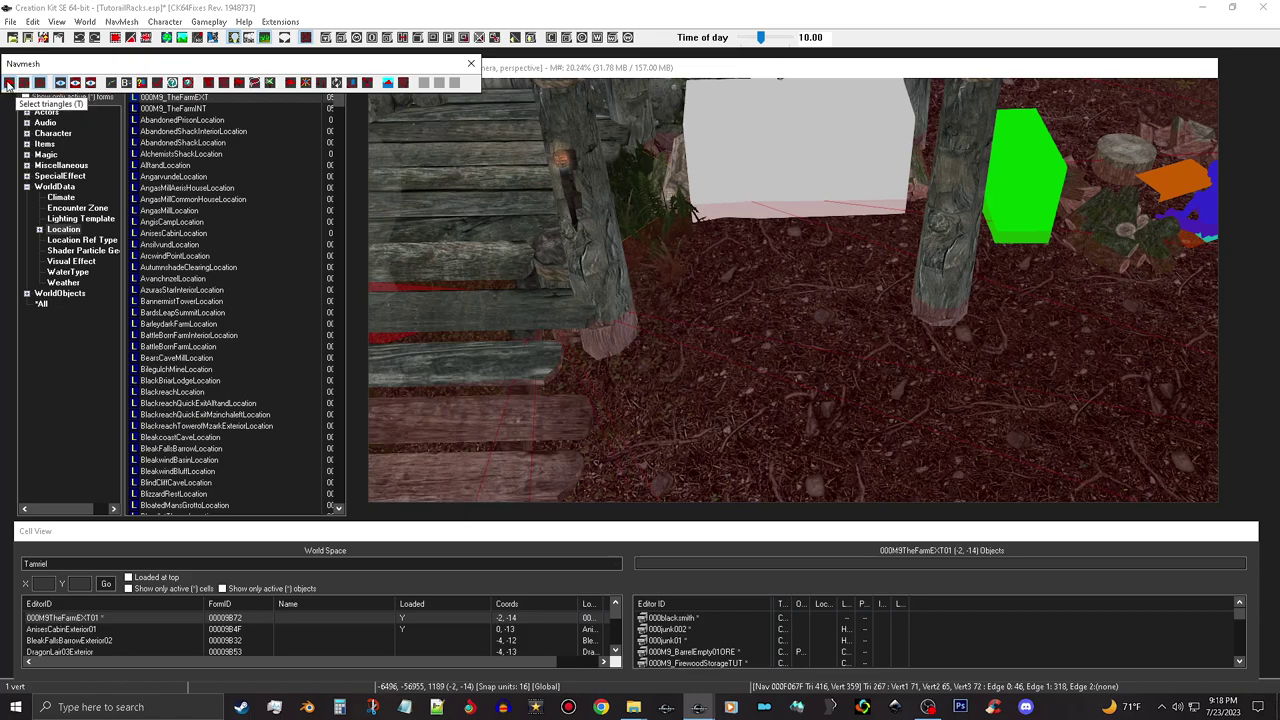
left_click(8, 84)
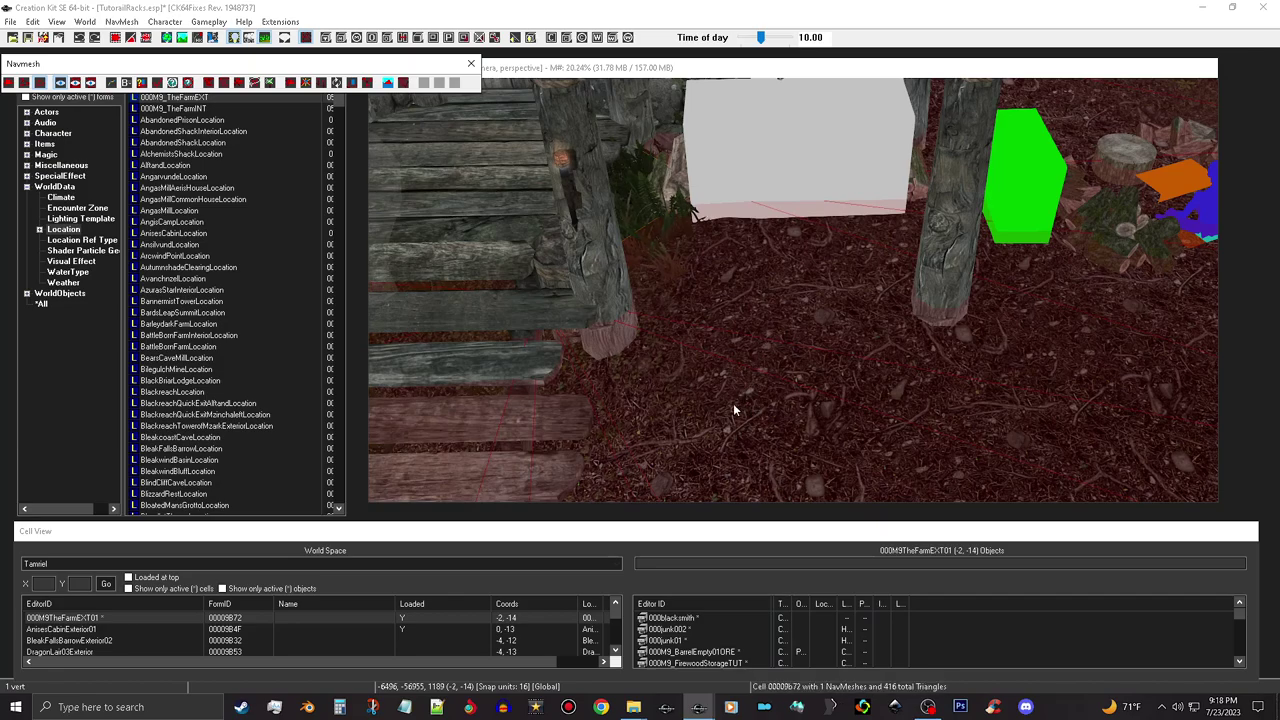
- Add a navmesh vertex on the ground in front of the lowest stair plank, near its wood-chip side
middle_click_drag(776, 333, 839, 212)
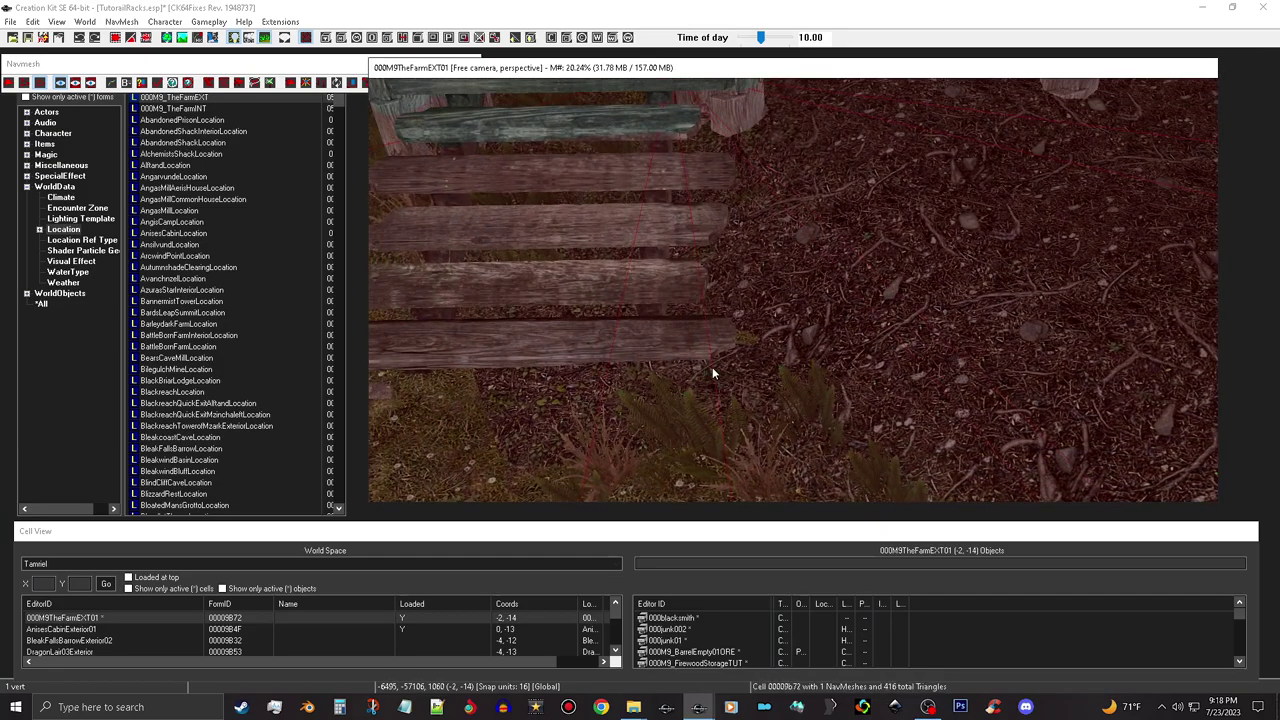
scroll(733, 371, "down", 2)
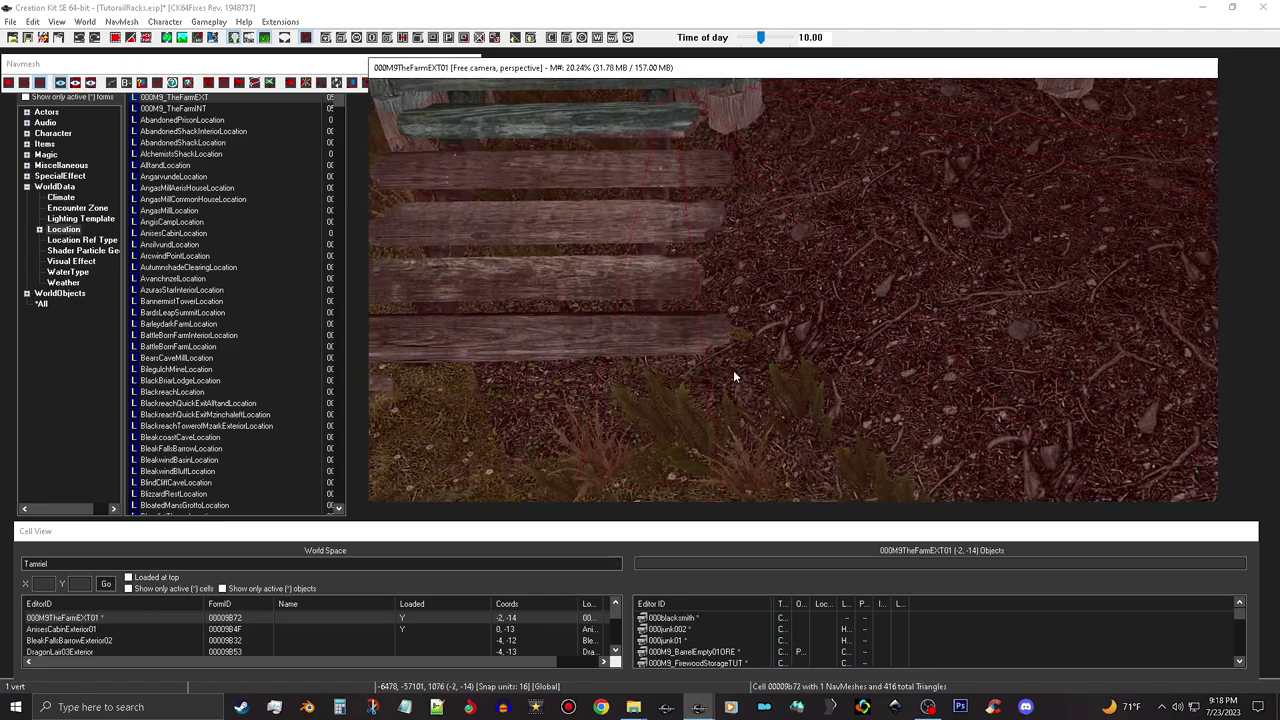
middle_click_drag(730, 377, 753, 358)
scroll(712, 371, "up", 2)
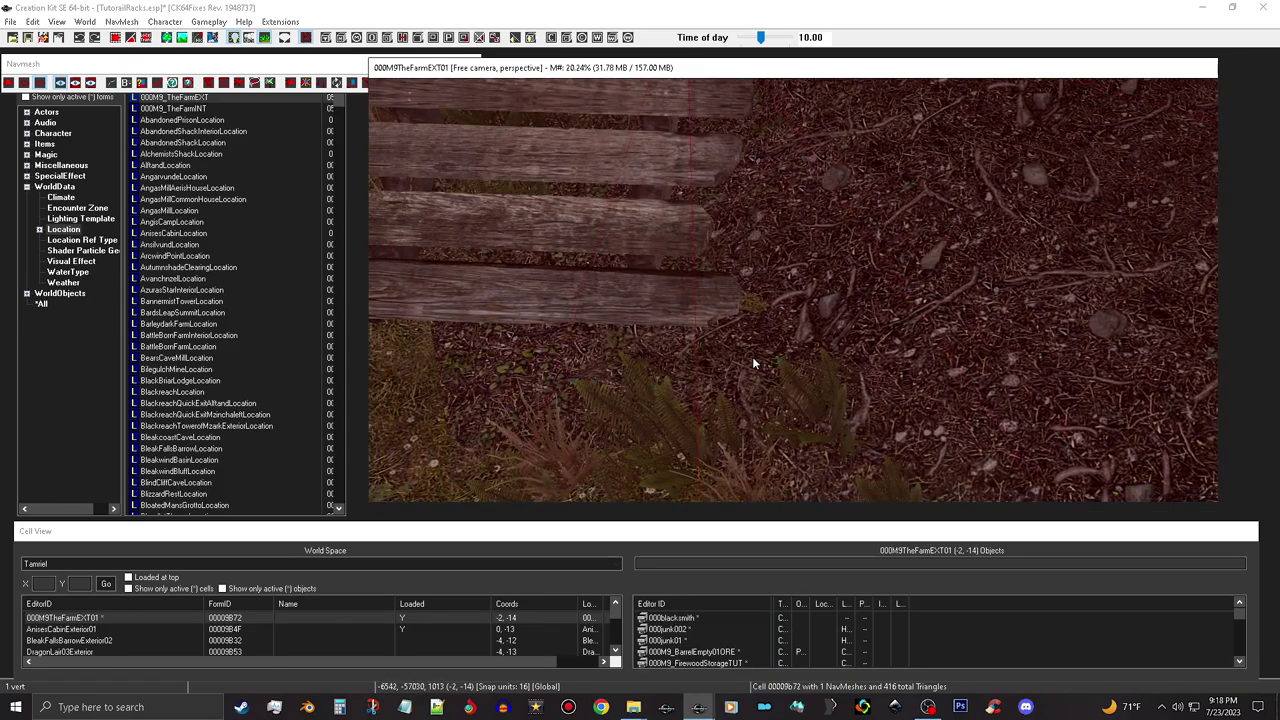
right_click(697, 342, "ctrl")
middle_click_drag(716, 339, 863, 353, "shift")
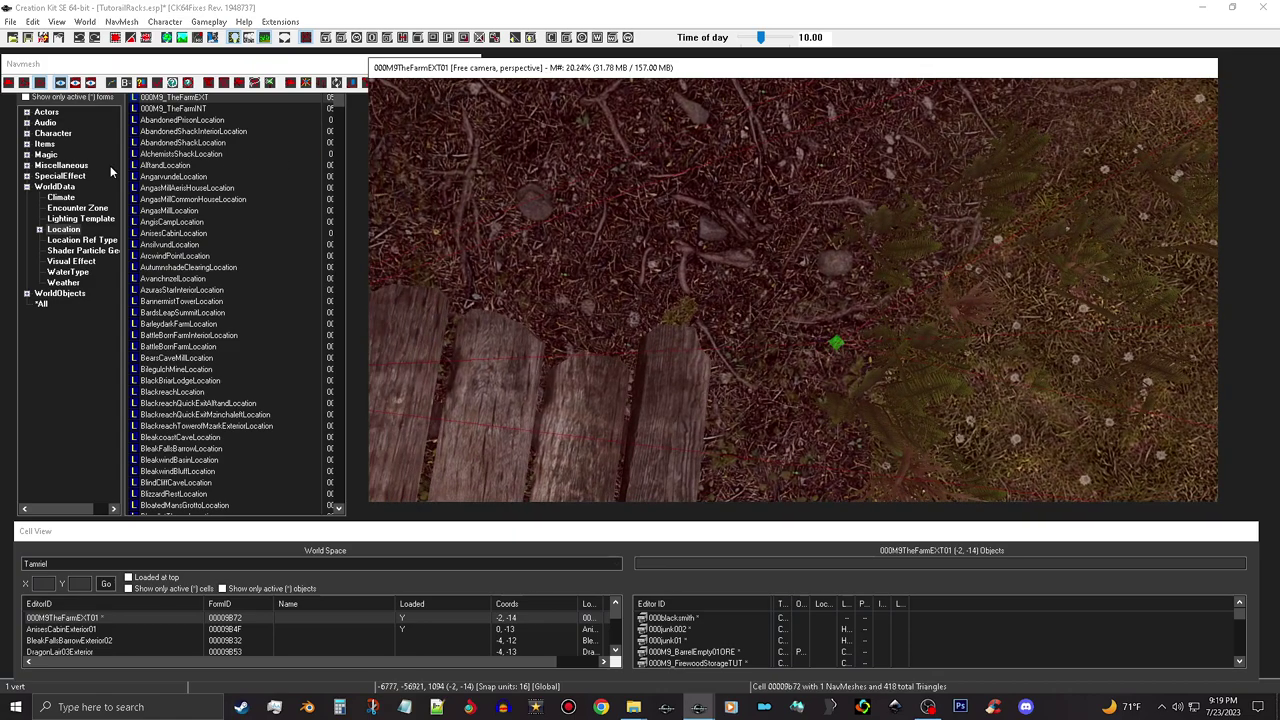
- Enable edge selection and move the new vertex to the ground just outside the lowest stair plank's corner on the wood-chip side
left_click(27, 84)
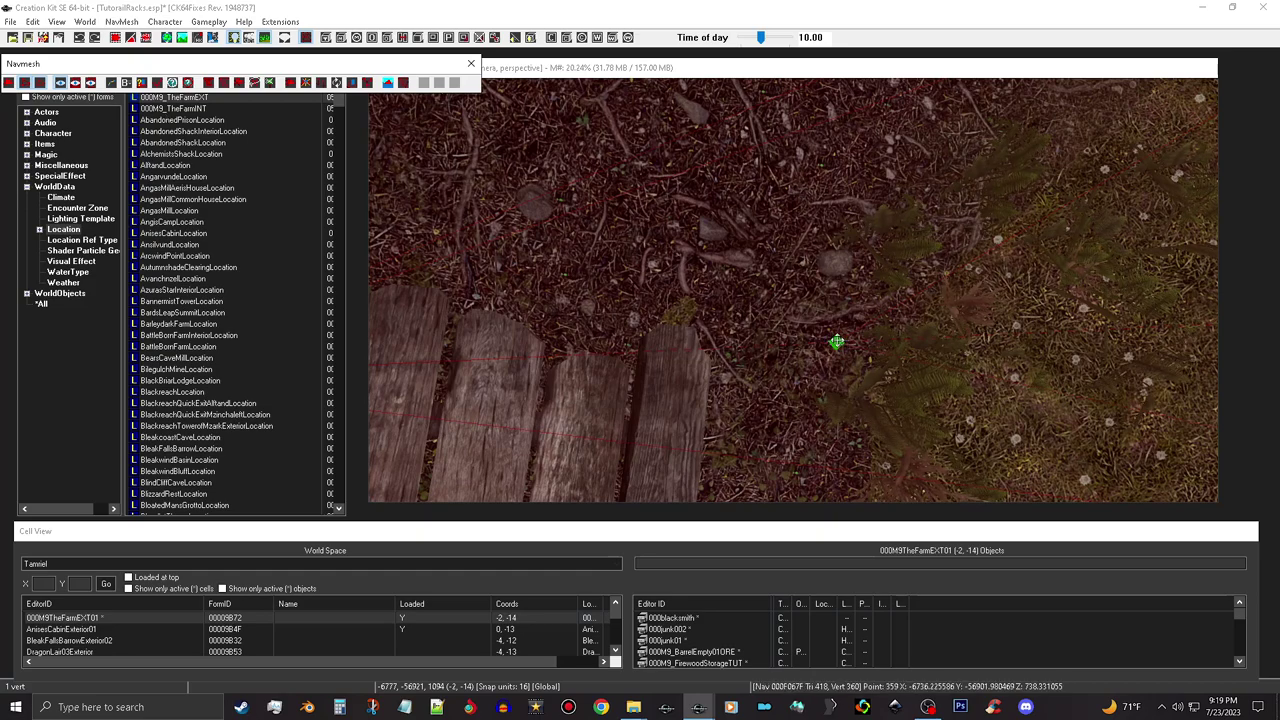
left_click_drag(837, 342, 724, 302)
middle_click_drag(729, 308, 732, 326, "shift")
left_click_drag(741, 312, 741, 267)
middle_click_drag(741, 266, 794, 239, "shift")
key("f")
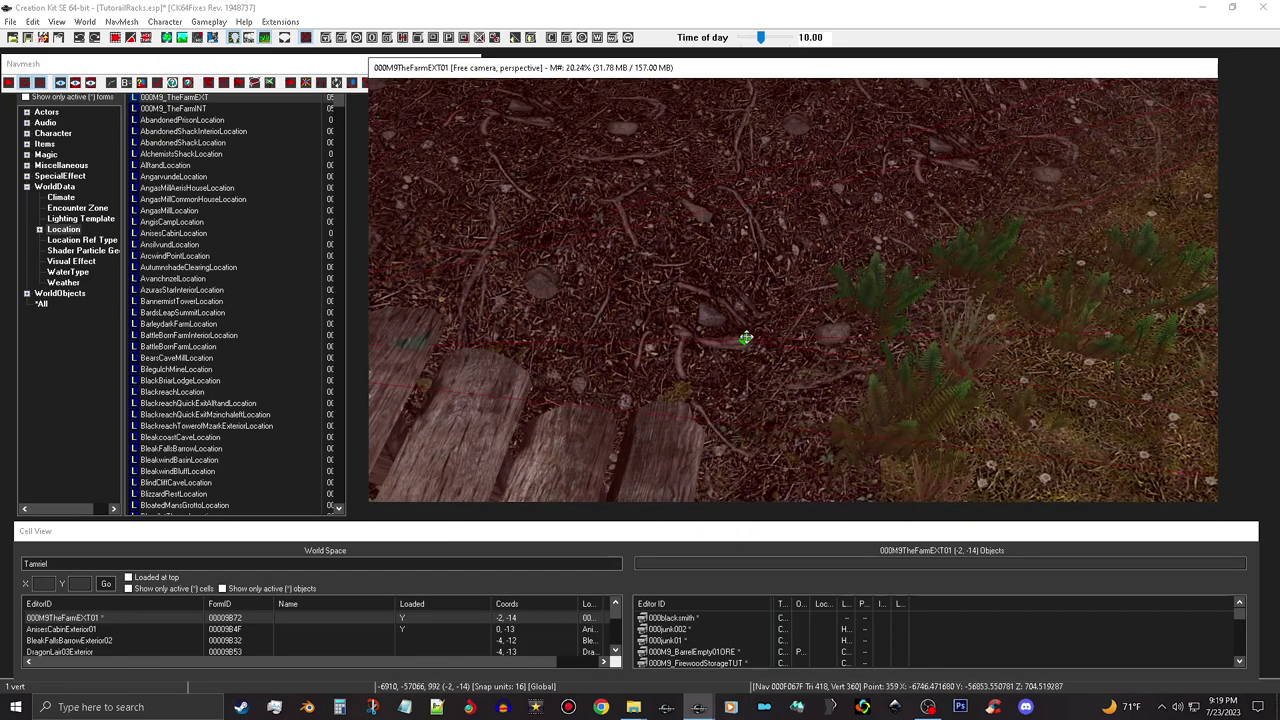
left_click_drag(745, 338, 774, 377)
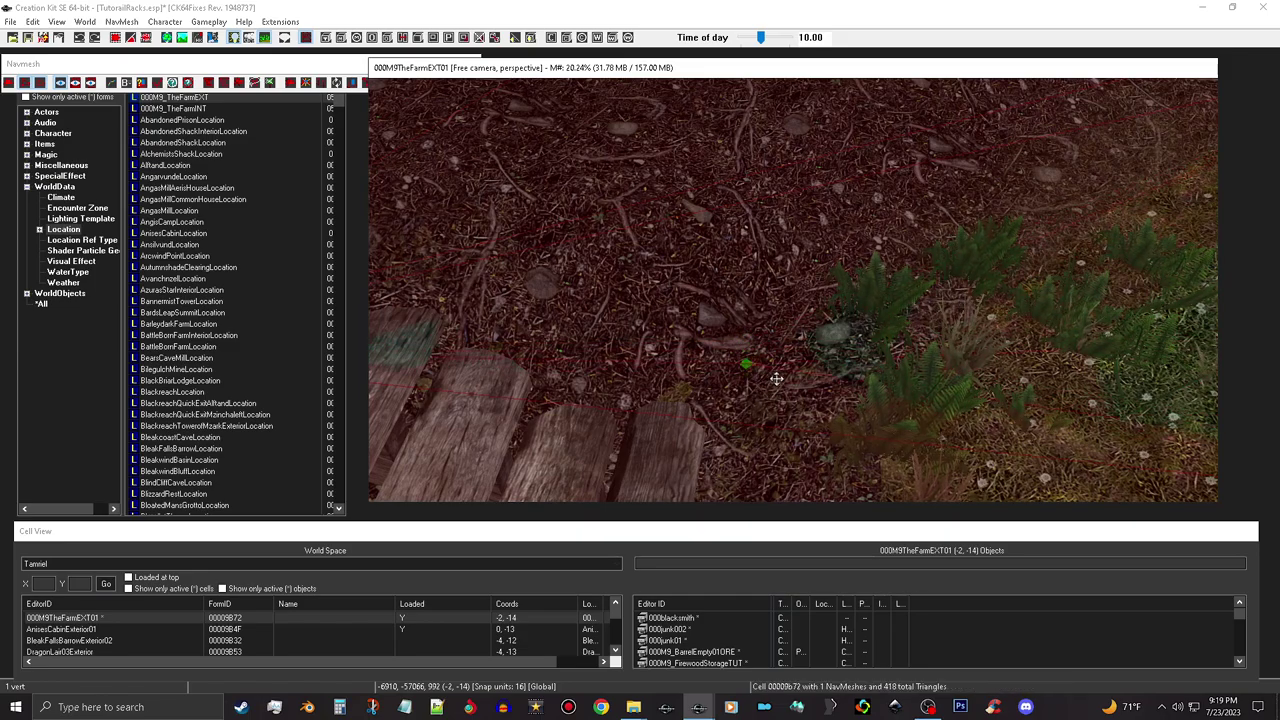
middle_click_drag(776, 378, 693, 401, "shift")
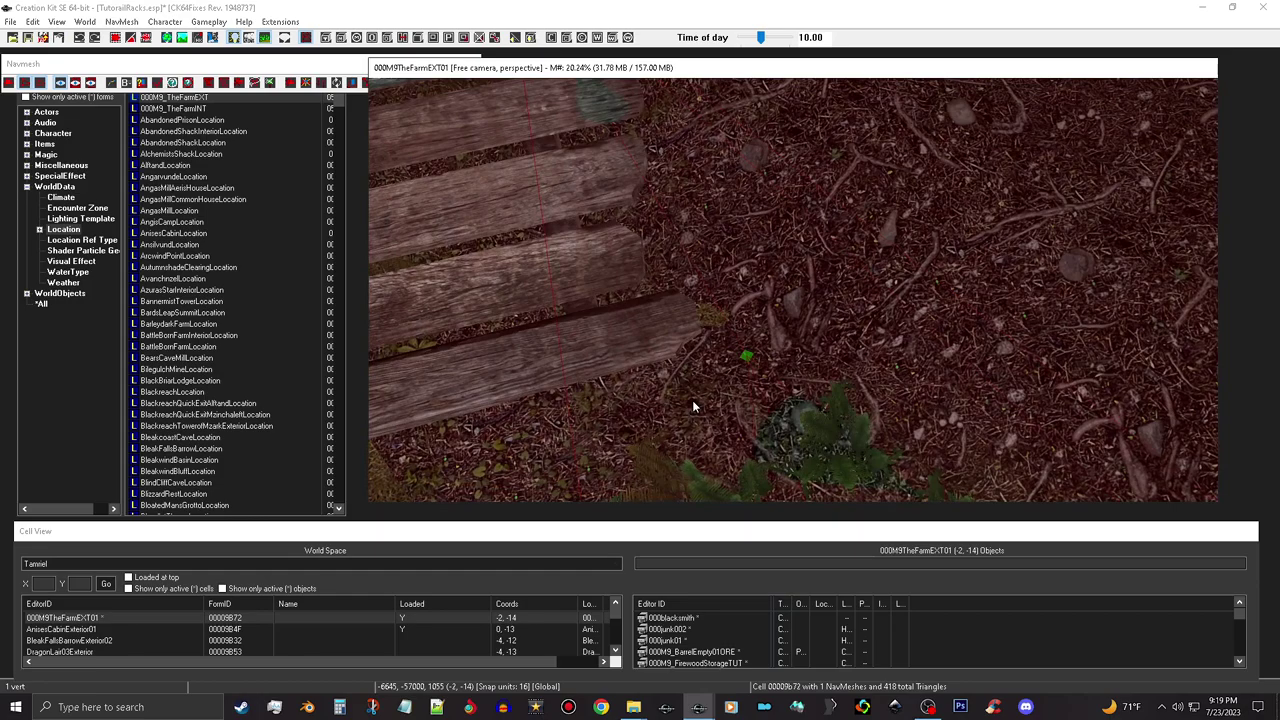
- Add another navmesh vertex along the front edge of the lowest stair plank
middle_click_drag(621, 378, 674, 386)
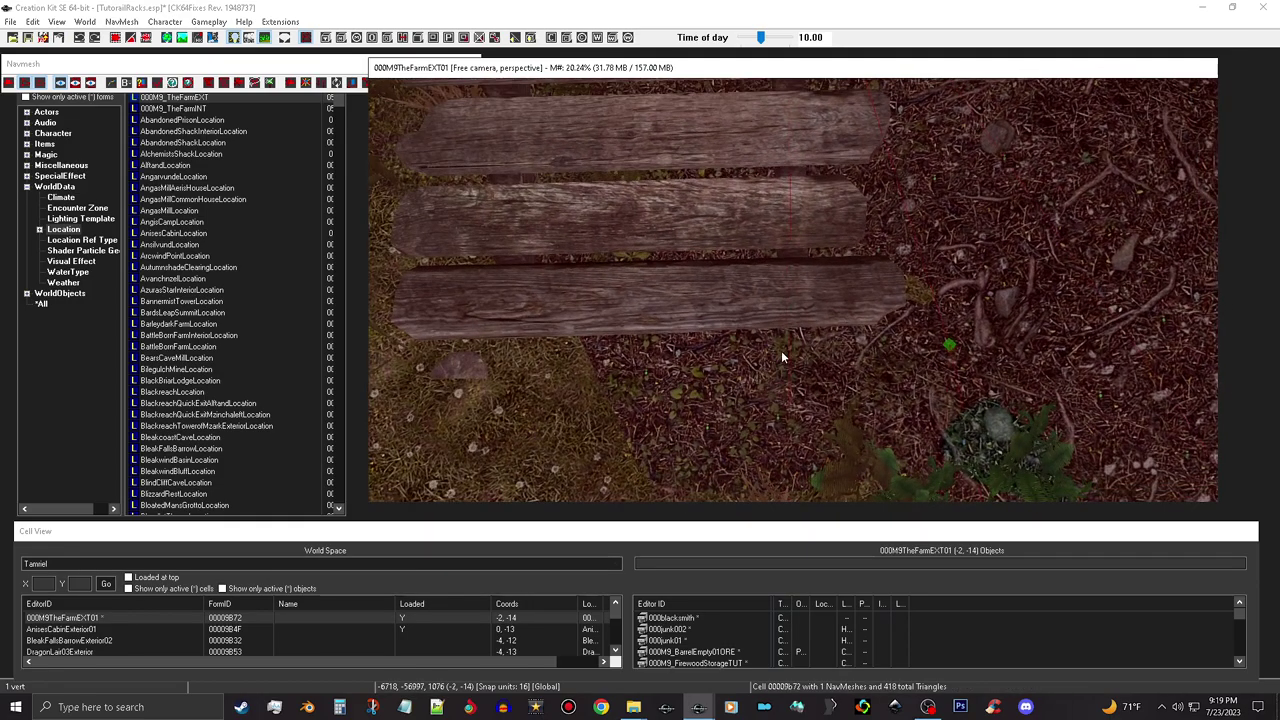
middle_click_drag(782, 242, 860, 251, "shift")
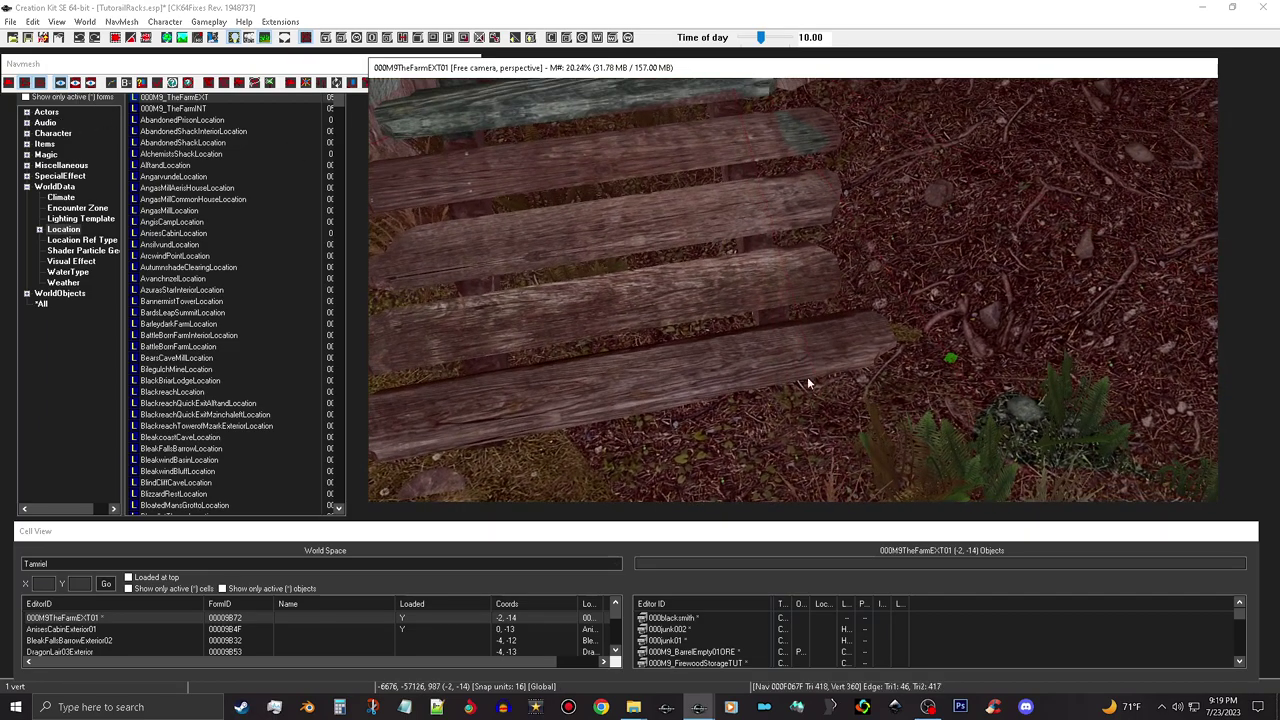
mouse_move(808, 379)
middle_mouse_down("shift")
mouse_move(866, 350)
mouse_move(828, 374)
middle_mouse_up("shift")
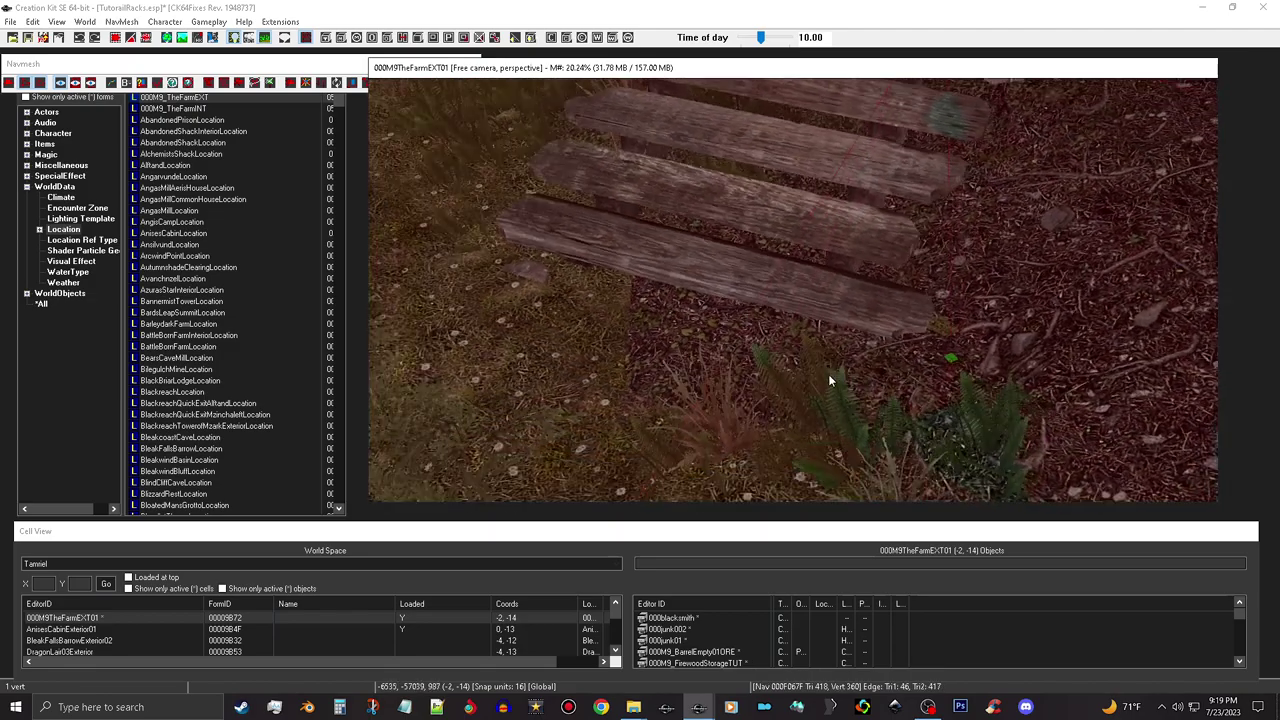
left_click(758, 299)
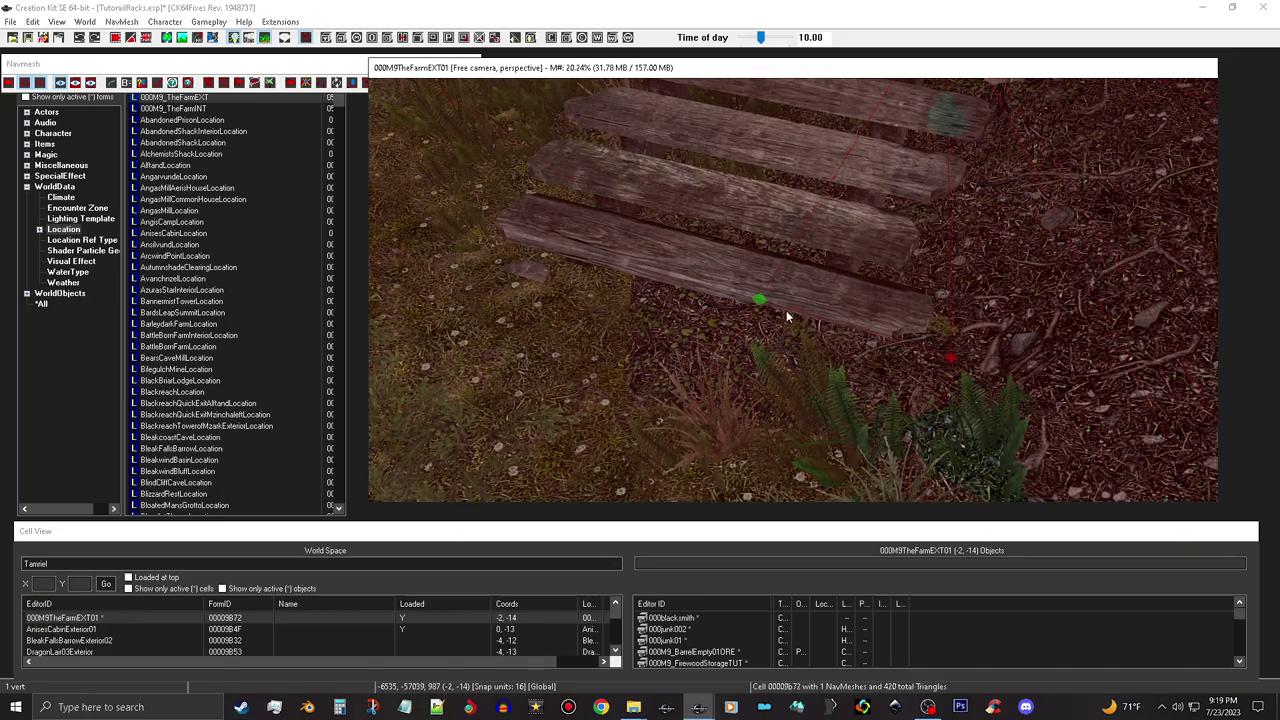
- Move the new vertex onto the grass just outside the lowest stair plank's opposite corner and fit it to the ground
mouse_move(578, 285)
middle_mouse_down()
mouse_move(690, 334)
mouse_move(955, 349)
middle_mouse_up()
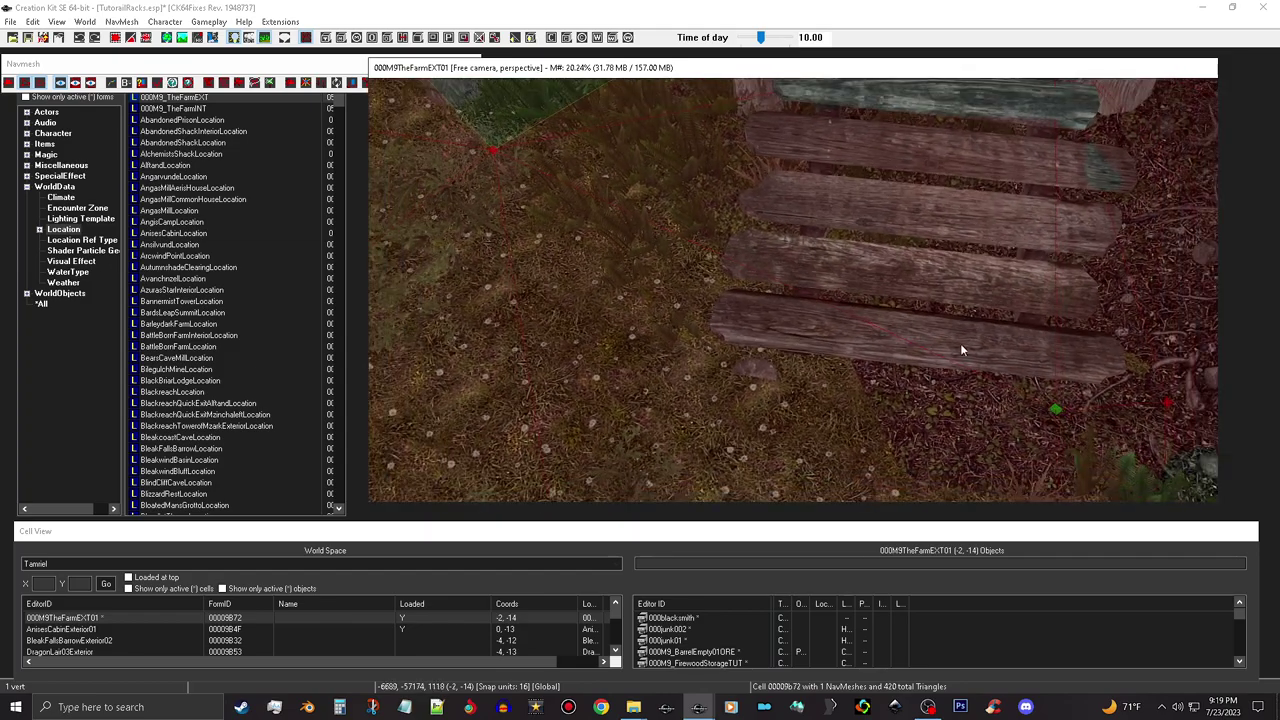
middle_click_drag(1073, 433, 1086, 424, "shift")
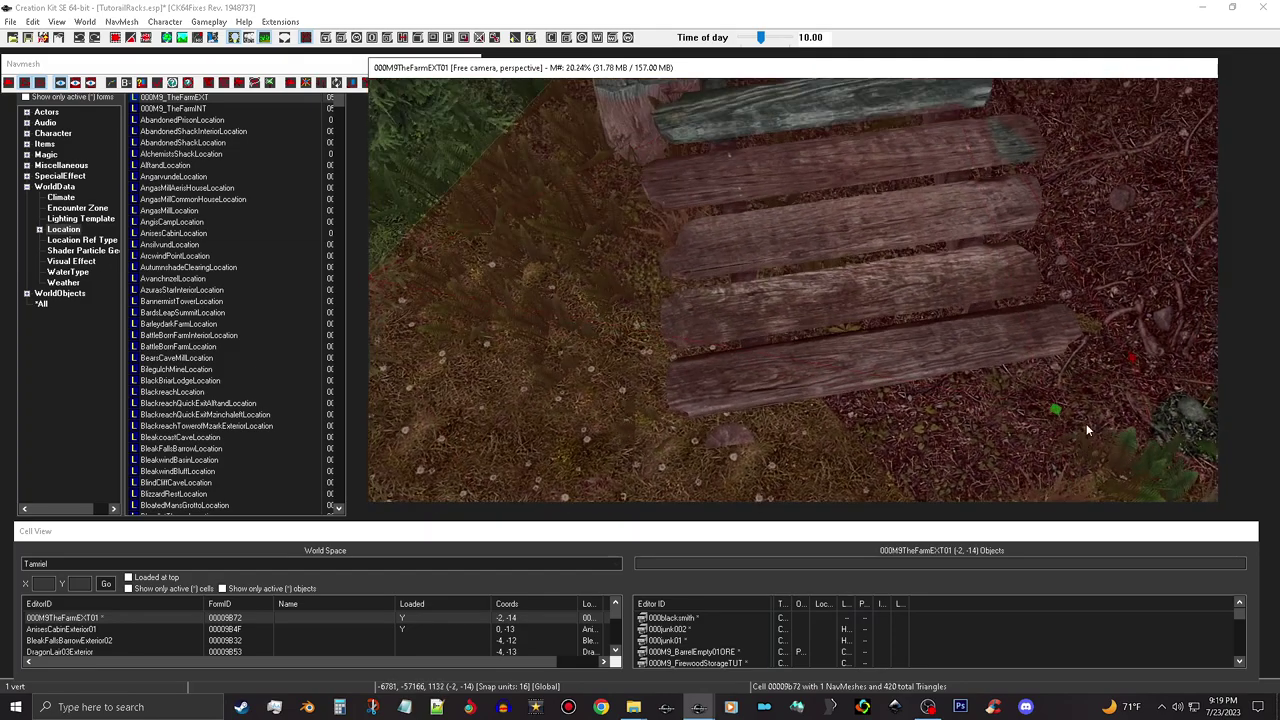
left_click_drag(1057, 413, 583, 442)
key("f")
middle_click_drag(618, 440, 757, 425, "shift")
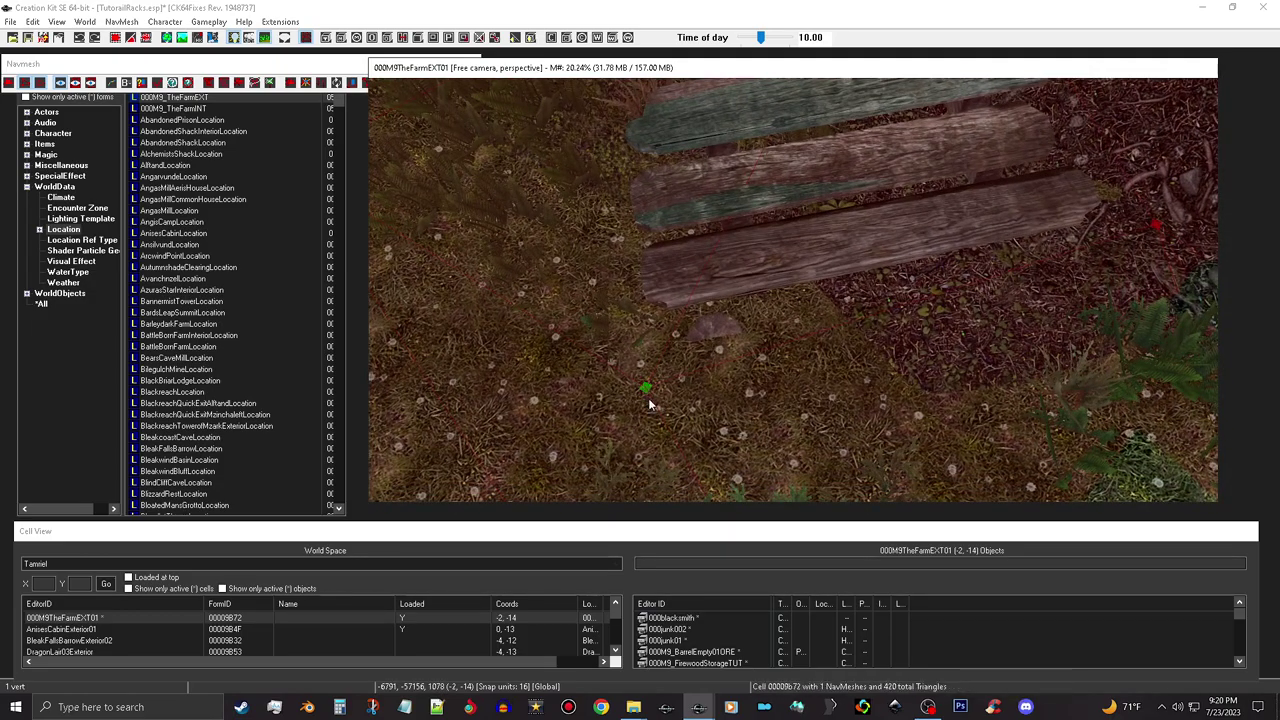
left_click_drag(643, 384, 608, 333)
- Add a navmesh vertex on the wood chips just outside the end of a lower stair plank
middle_click_drag(885, 225, 741, 292, "shift")
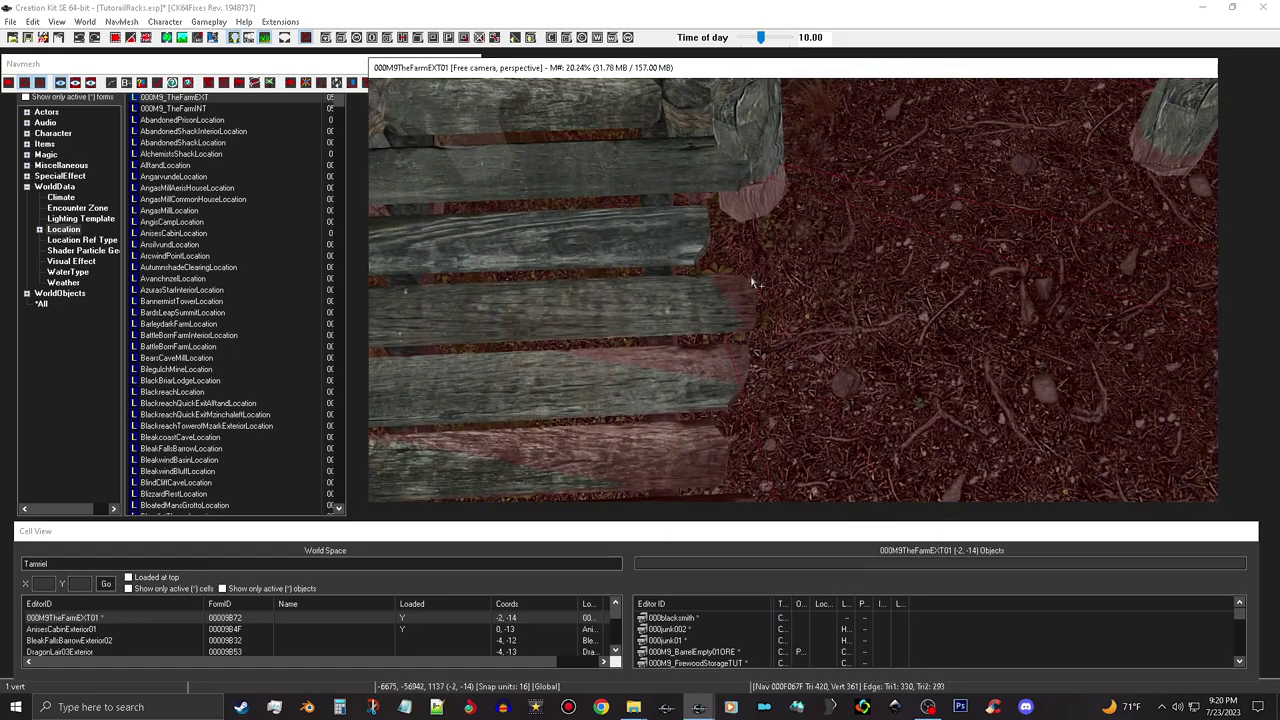
middle_click_drag(803, 297, 789, 309, "shift")
middle_click_drag(833, 386, 752, 334, "shift")
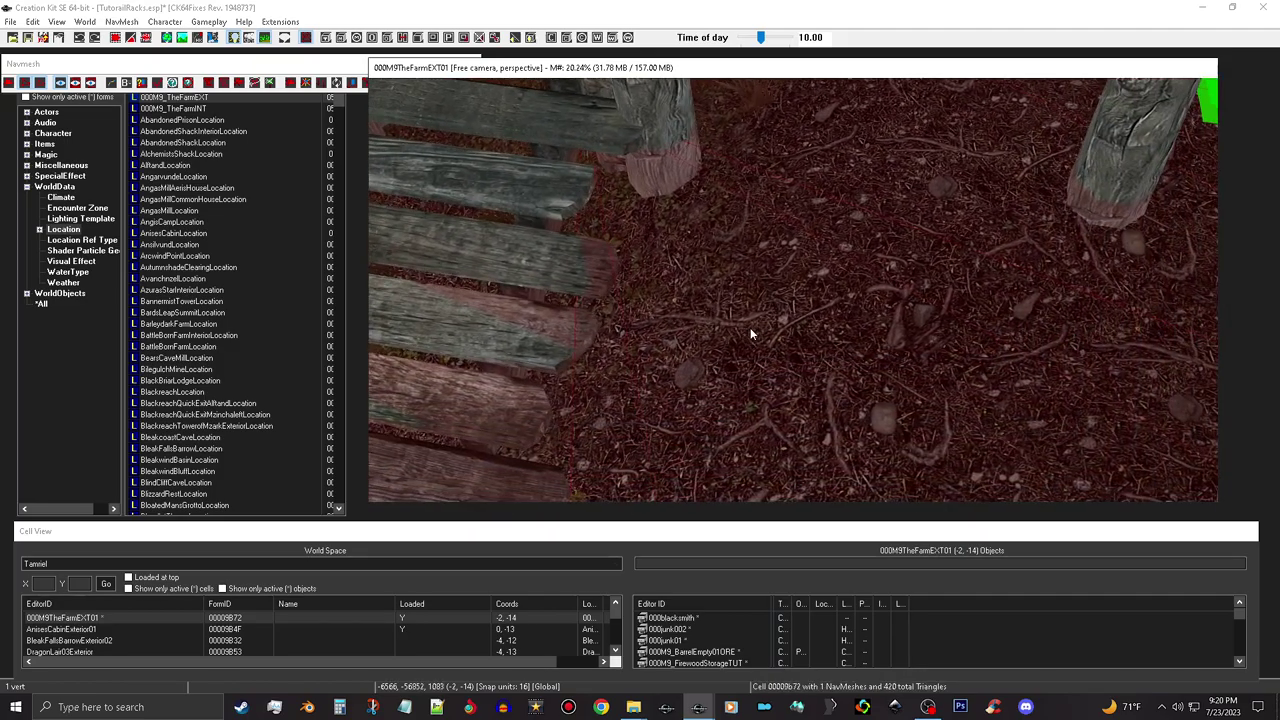
middle_click_drag(633, 297, 634, 291)
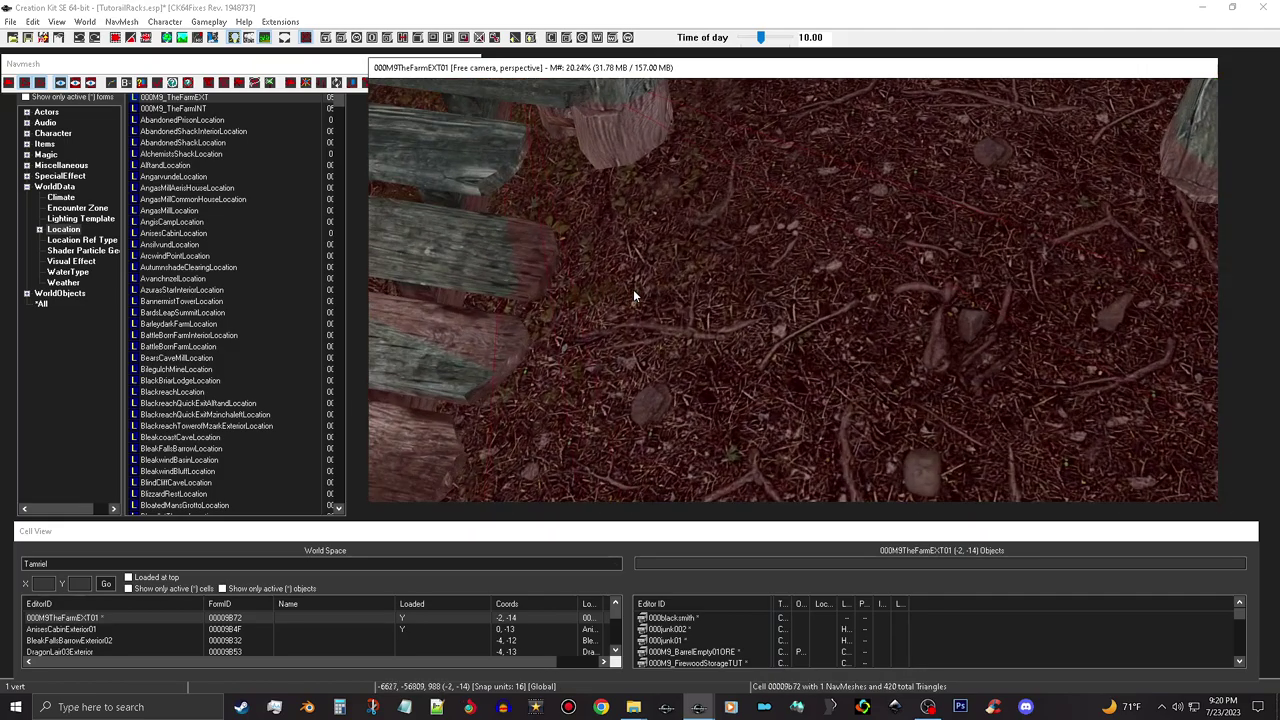
right_click(556, 344, "ctrl")
- Add two more navmesh vertices, one slightly farther out on the wood chips and one on the stair plank's end
scroll(580, 336, "up", 3)
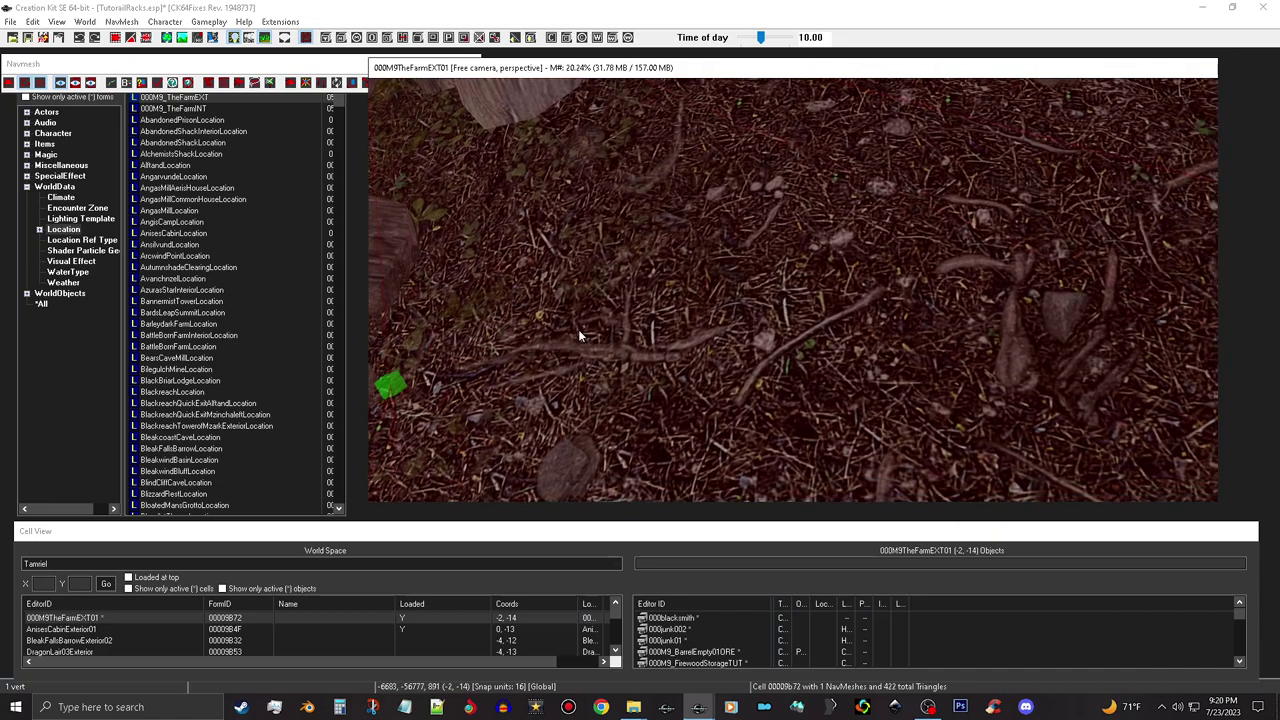
scroll(579, 335, "down", 3)
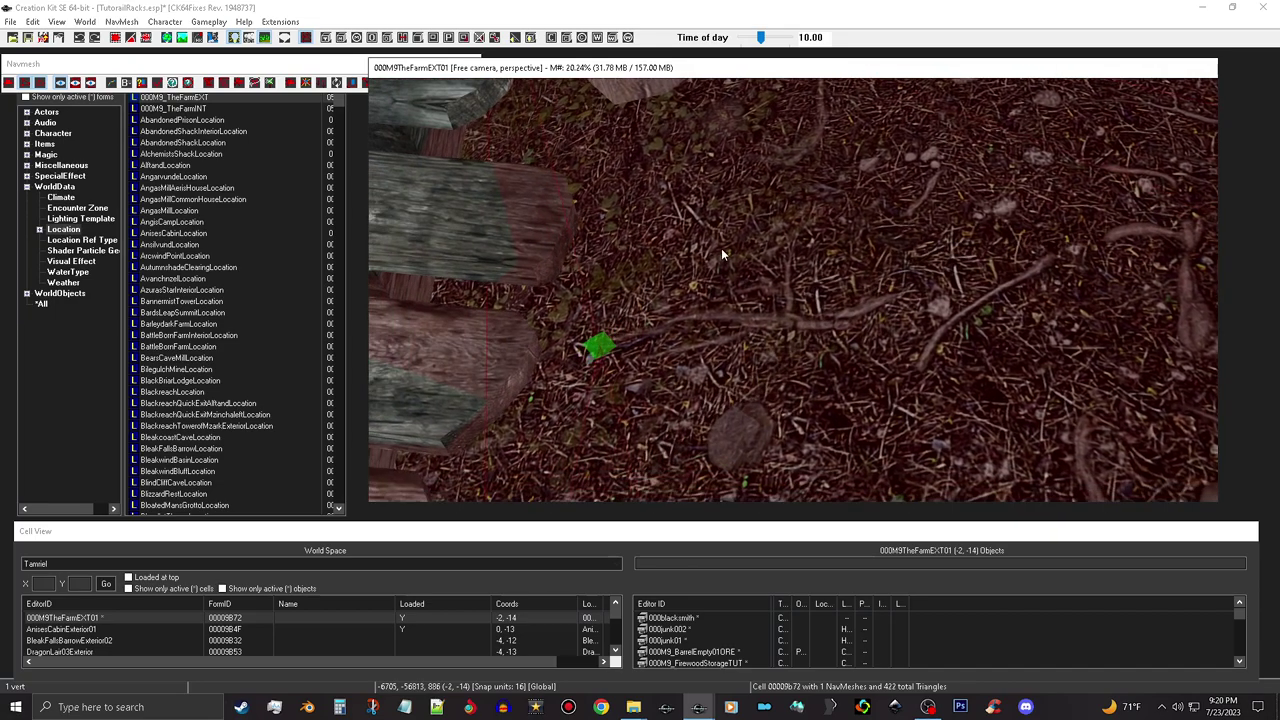
scroll(721, 255, "down", 2)
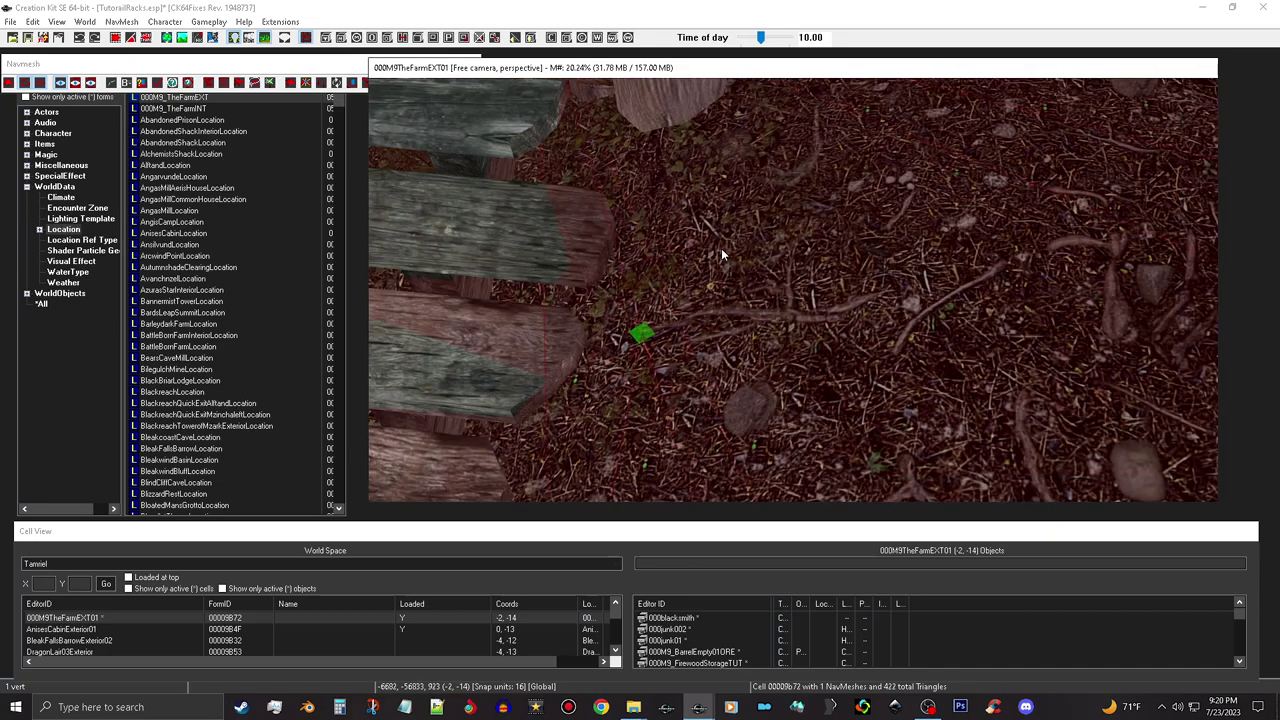
right_click(681, 317, "ctrl")
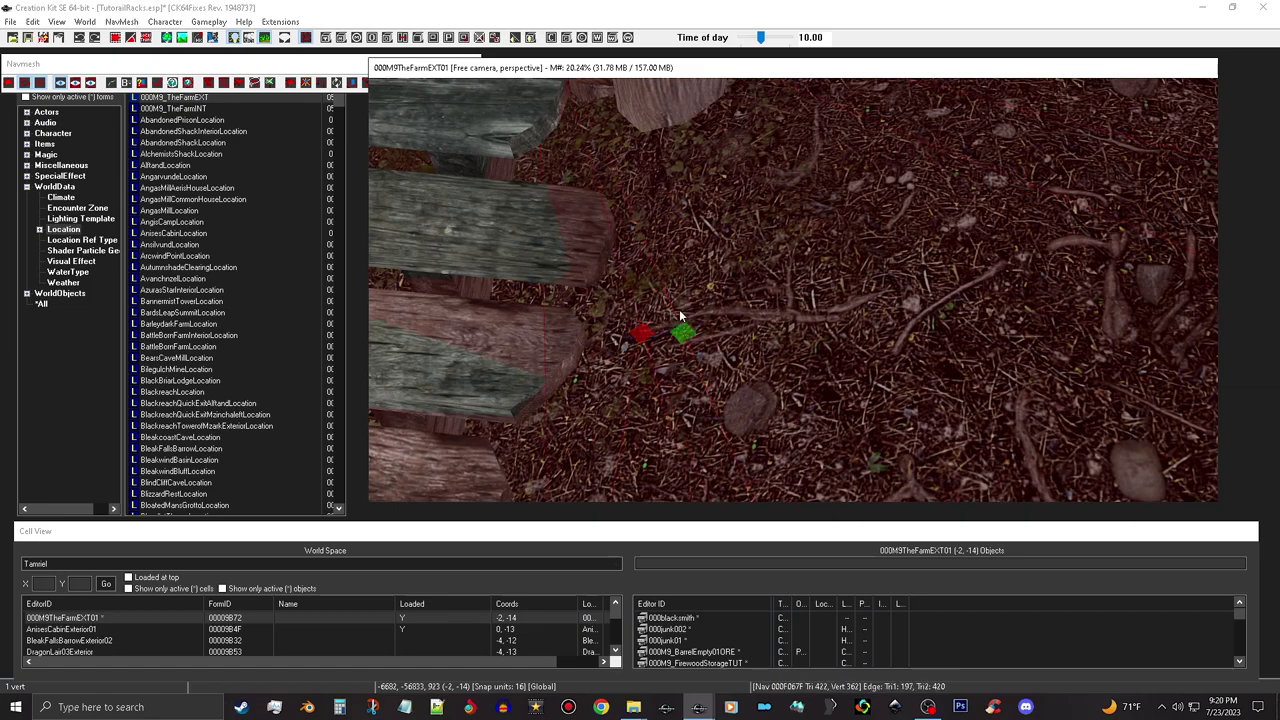
right_click(548, 338, "ctrl")
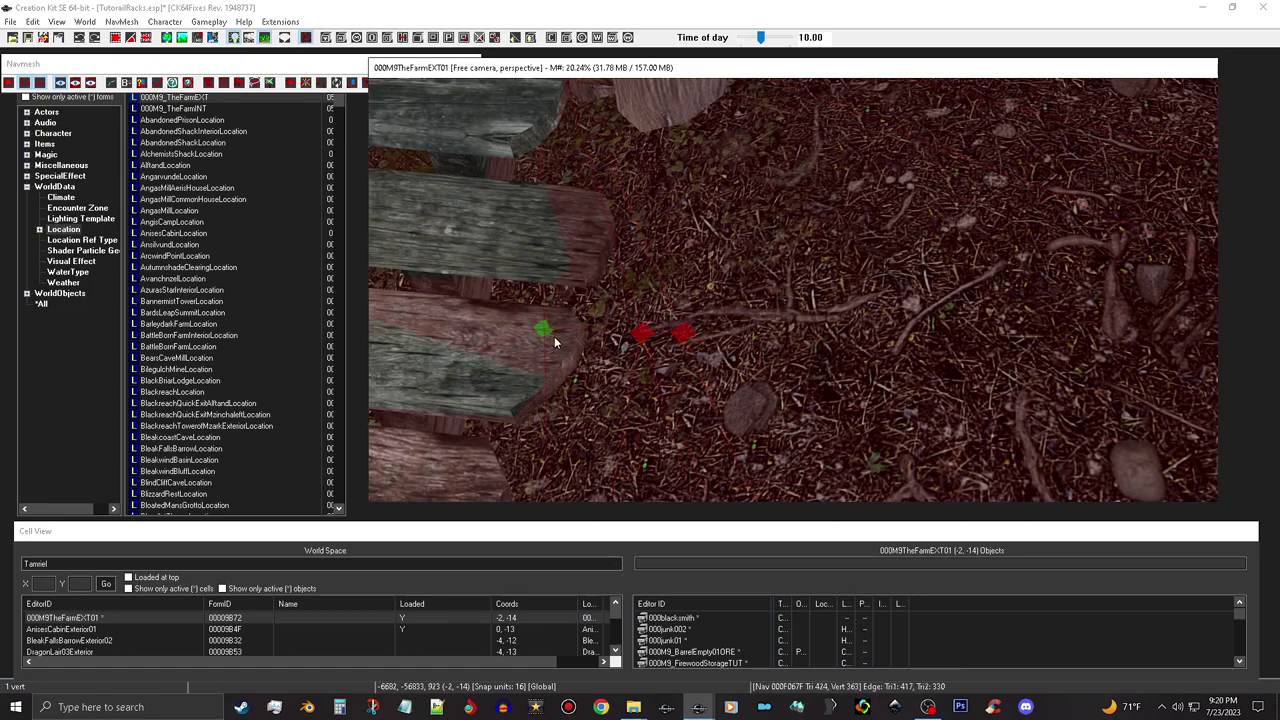
- Merge the three new vertices into the one lying farthest from the stair planks
left_click(688, 337)
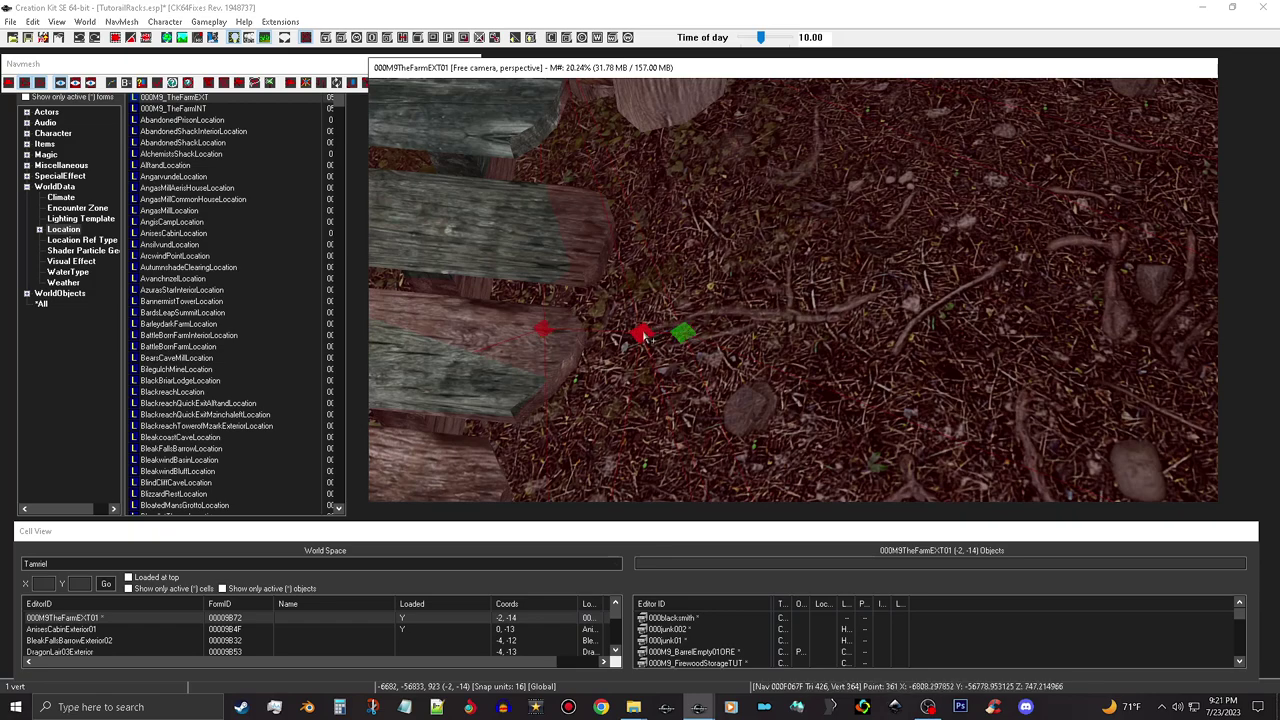
left_click(645, 337, "ctrl")
left_click(544, 331, "ctrl")
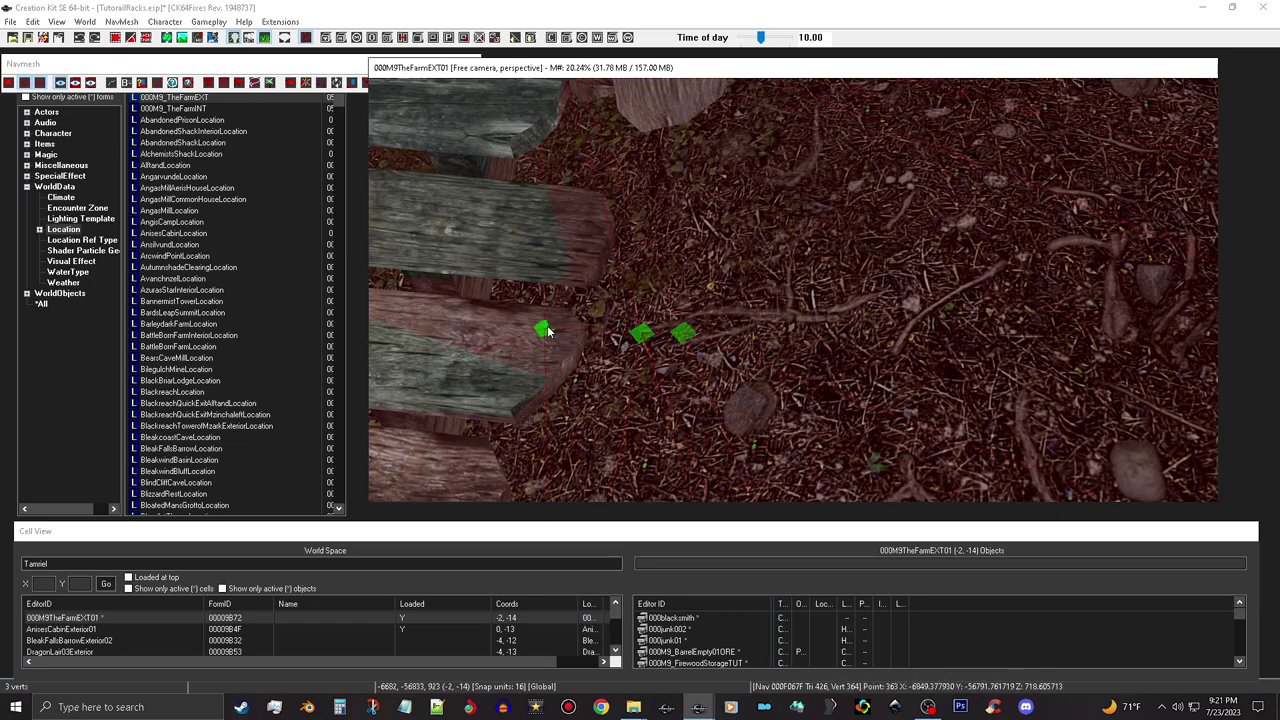
key("Delete")
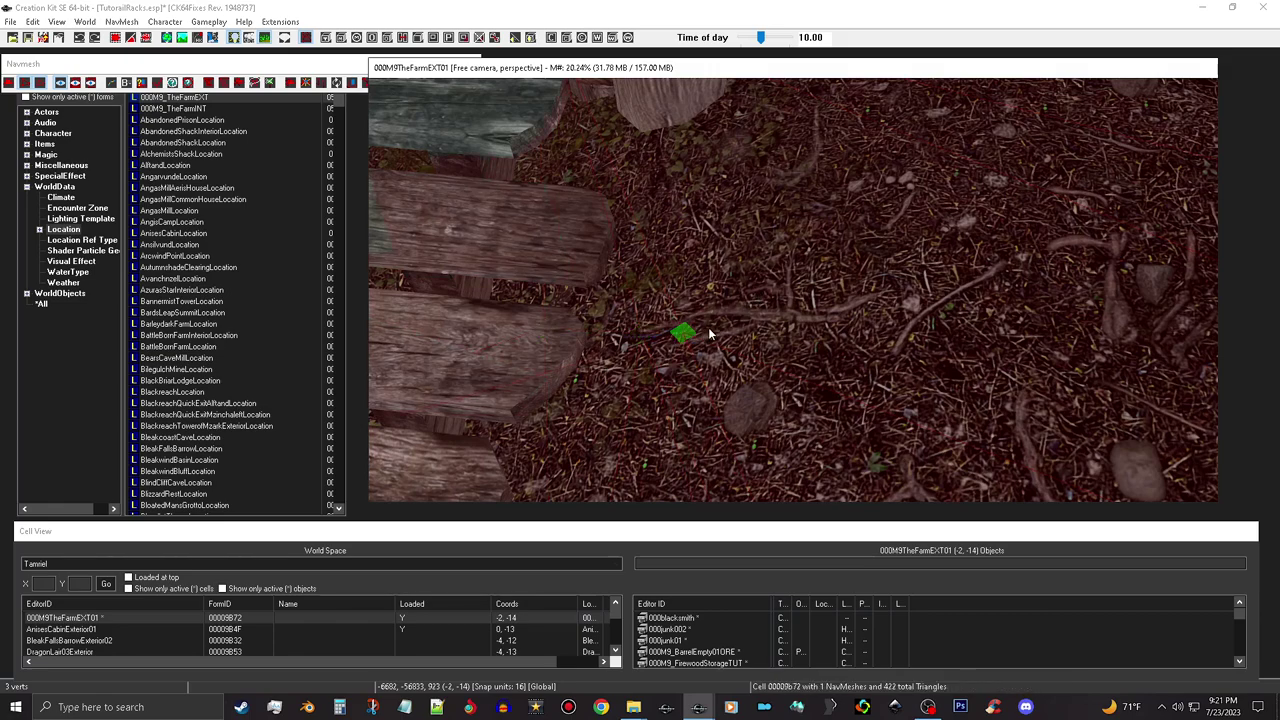
- Save the plugin and close navmesh editing
mouse_move(709, 330)
middle_mouse_down("shift")
mouse_move(712, 359)
mouse_move(721, 329)
mouse_move(727, 349)
mouse_move(723, 288)
mouse_move(720, 329)
middle_mouse_up("shift")
left_click(251, 66)
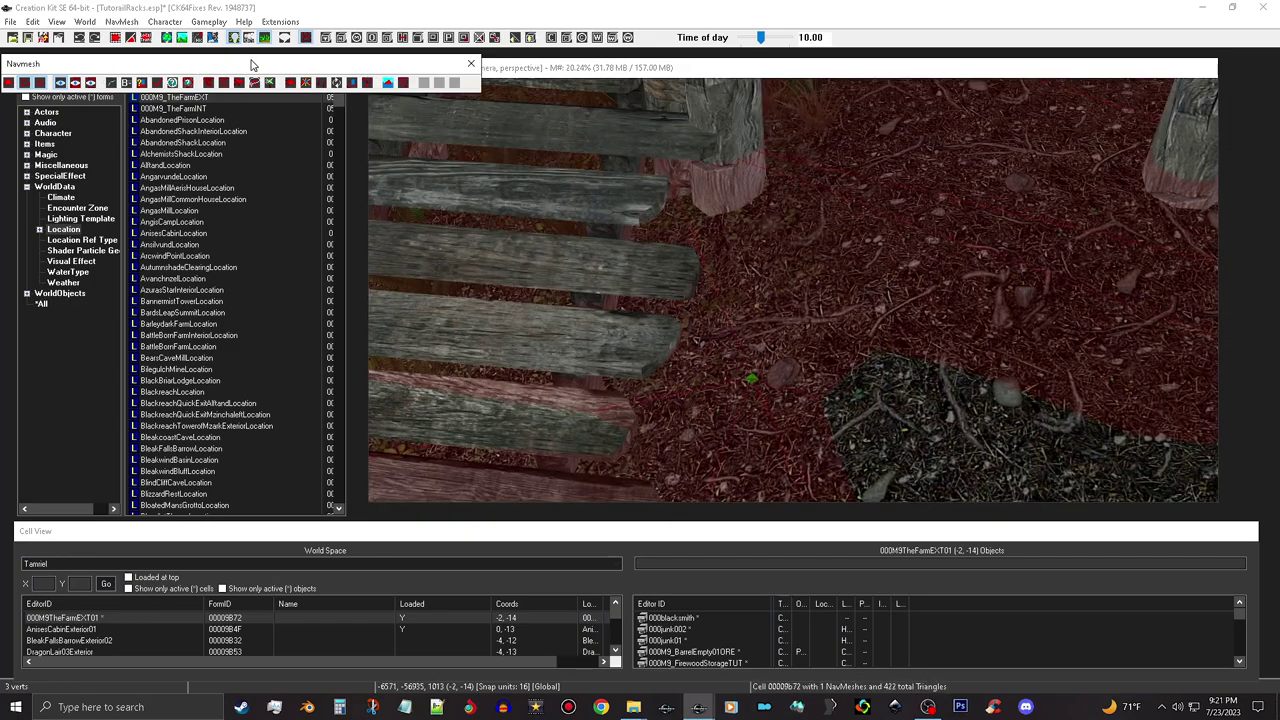
left_click(27, 38)
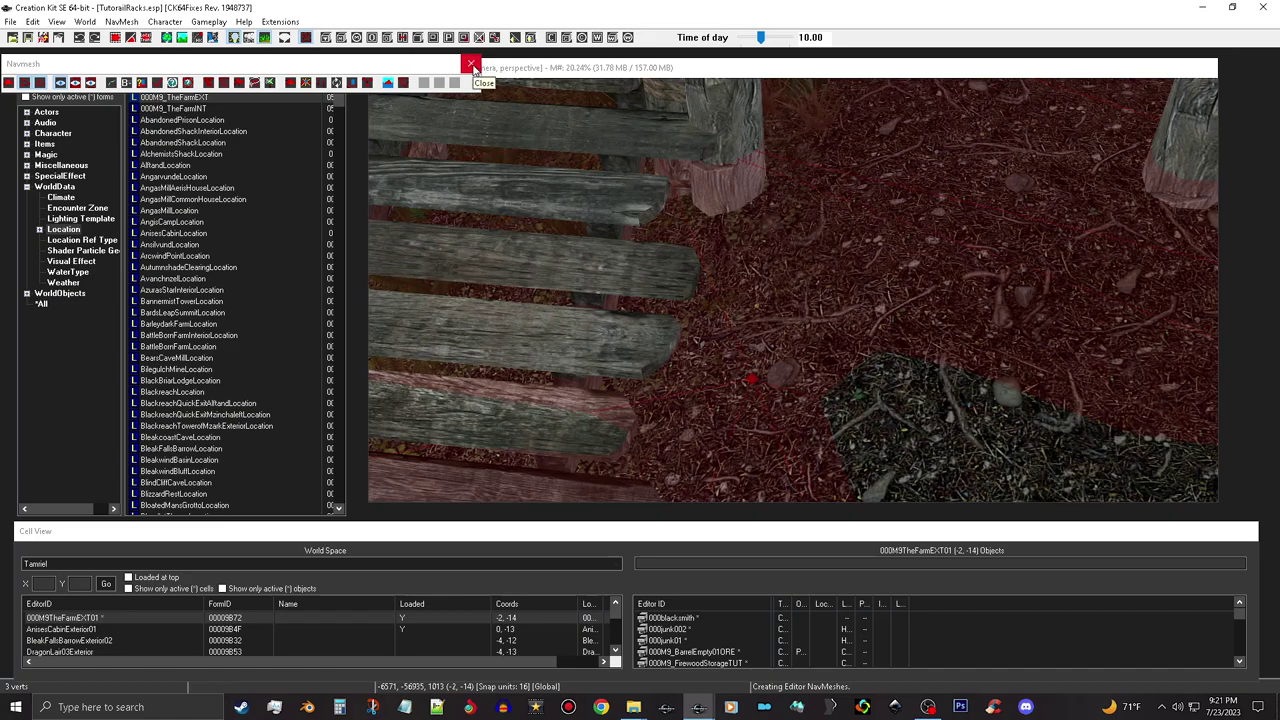
left_click(472, 66)
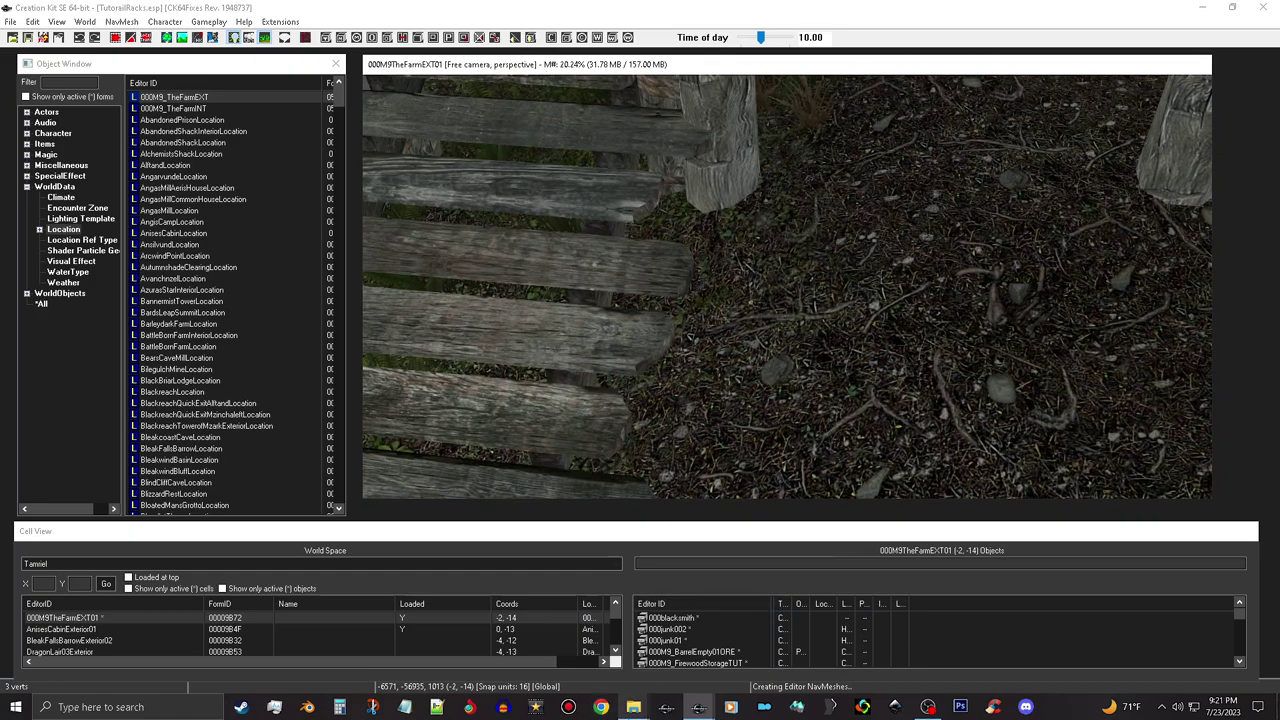
- Switch to File Explorer's Data window and create a folder named Housing Tutorial inside ESP backups
mouse_move(636, 707)
left_click(719, 635)
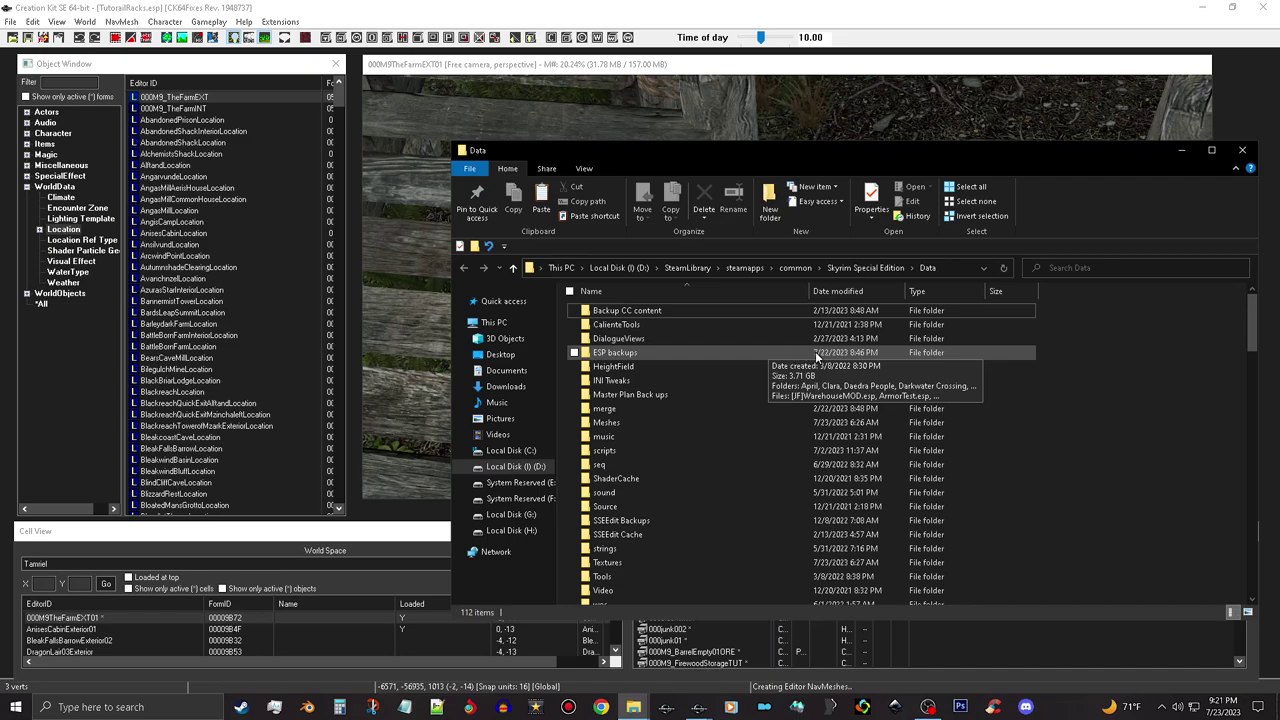
left_click(1212, 150)
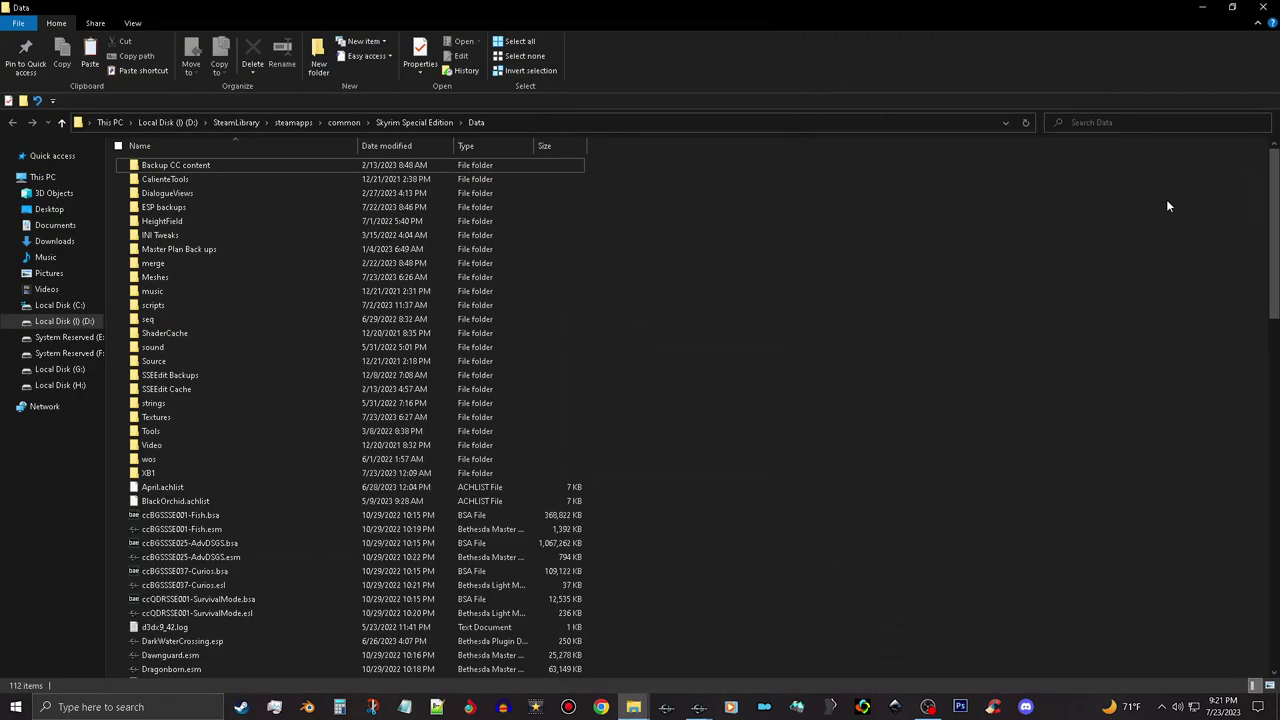
double_click(260, 208)
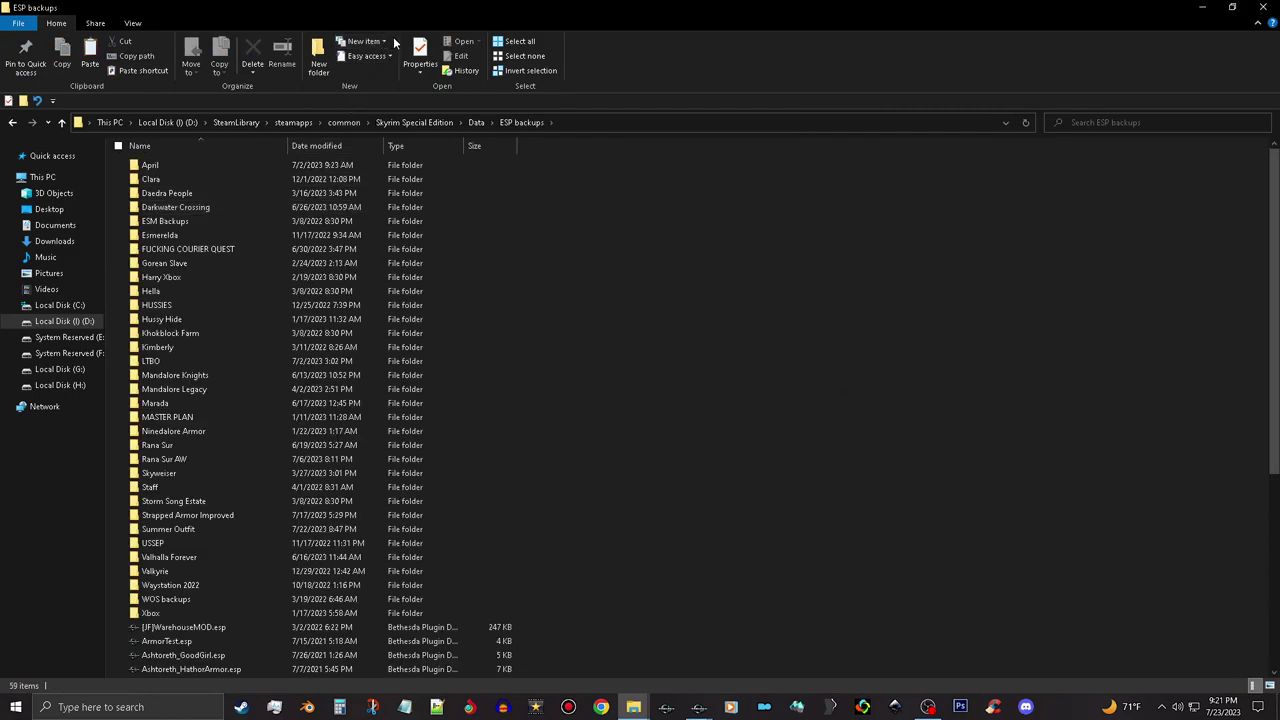
left_click(318, 58)
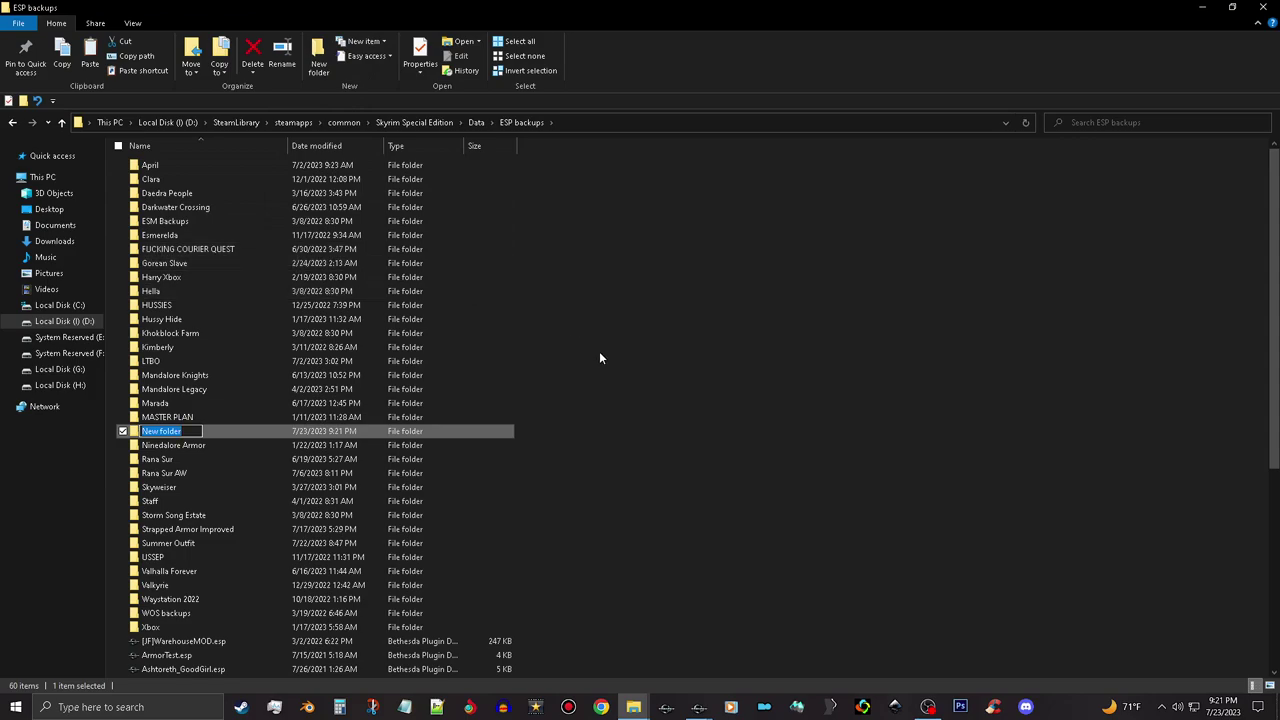
type("Housing Tutorial")
left_click(504, 436)
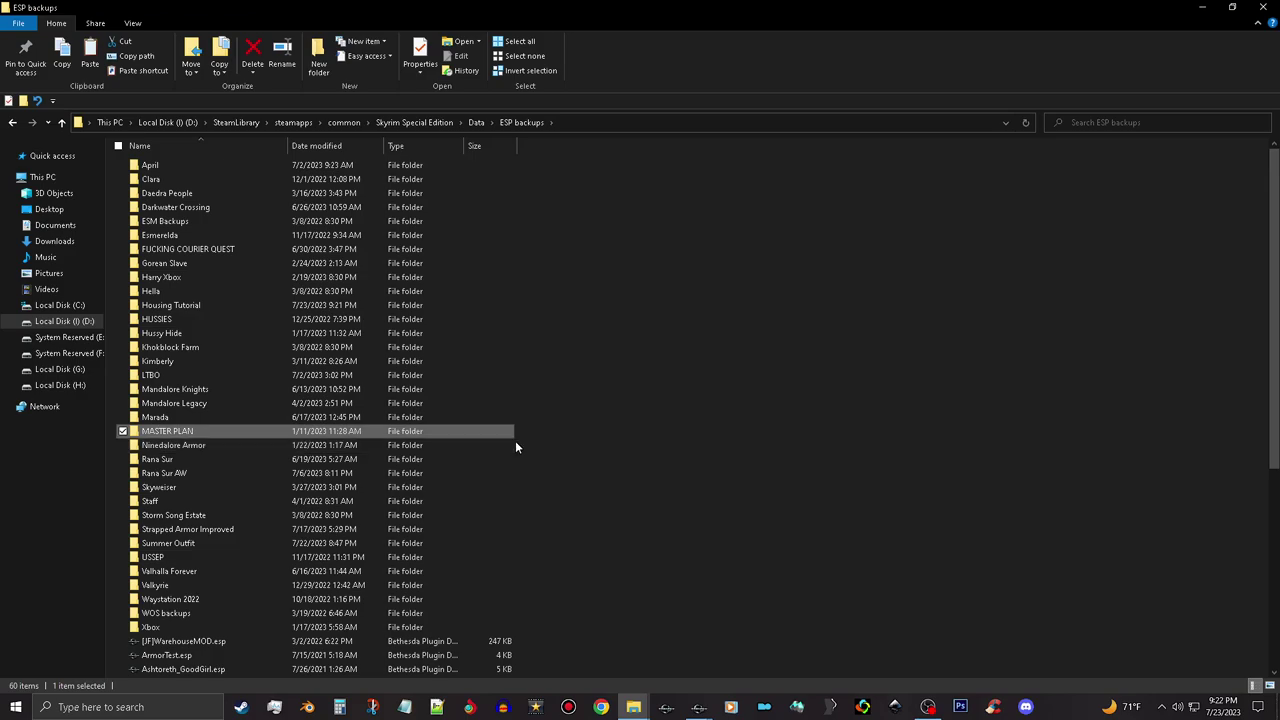
- Return to the Data folder and copy TutorailRacks.esp
scroll(413, 445, "down", 4)
scroll(420, 445, "down", 4)
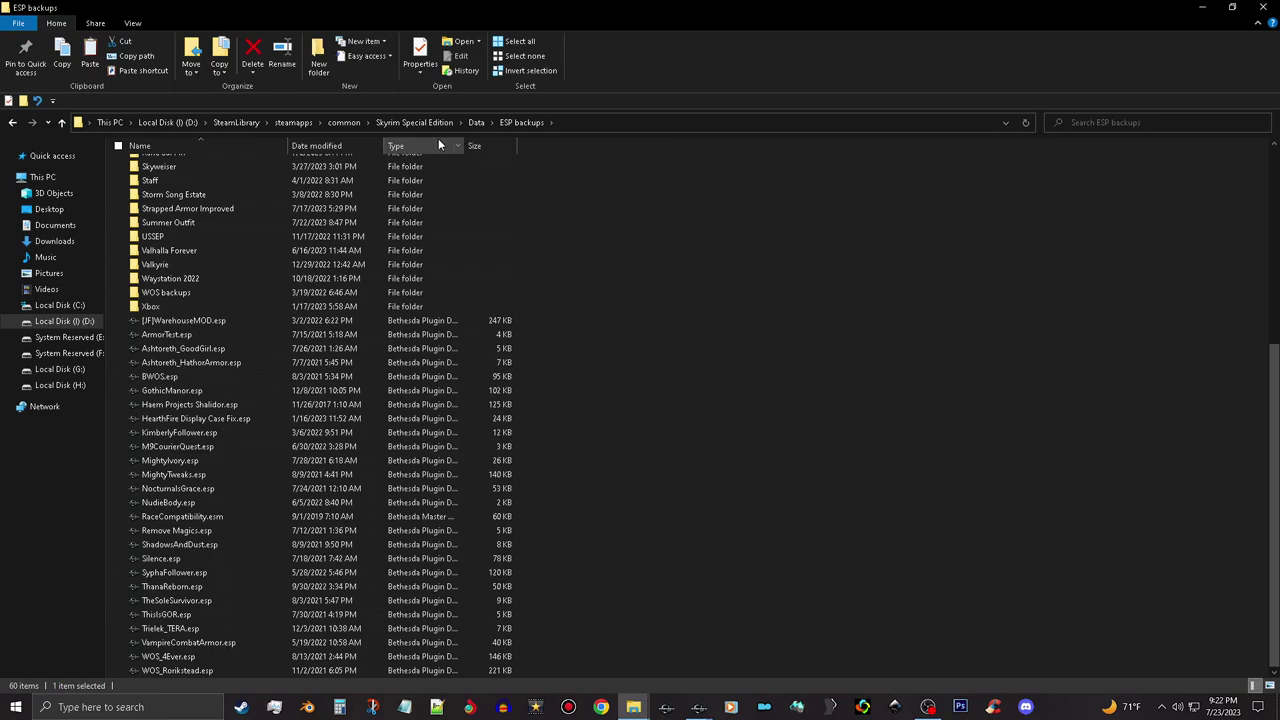
left_click(470, 124)
scroll(590, 405, "down", 10)
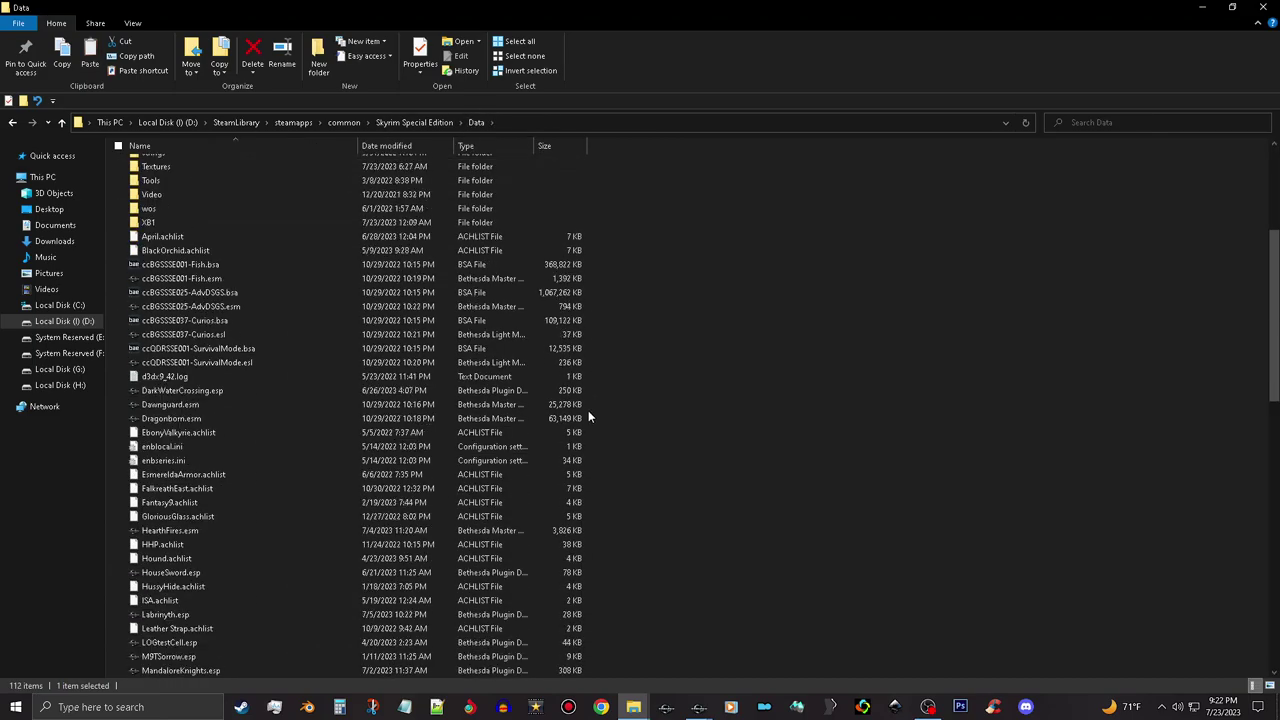
scroll(587, 417, "down", 5)
scroll(406, 449, "down", 6)
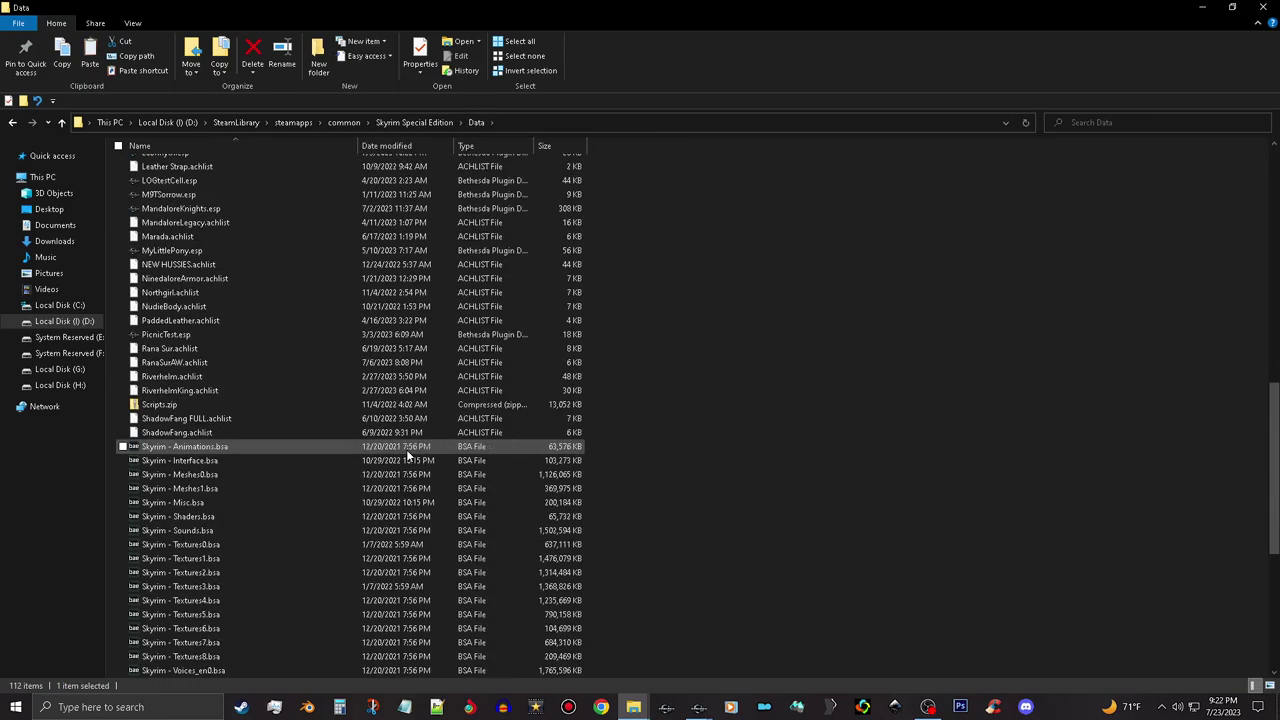
scroll(406, 449, "down", 4)
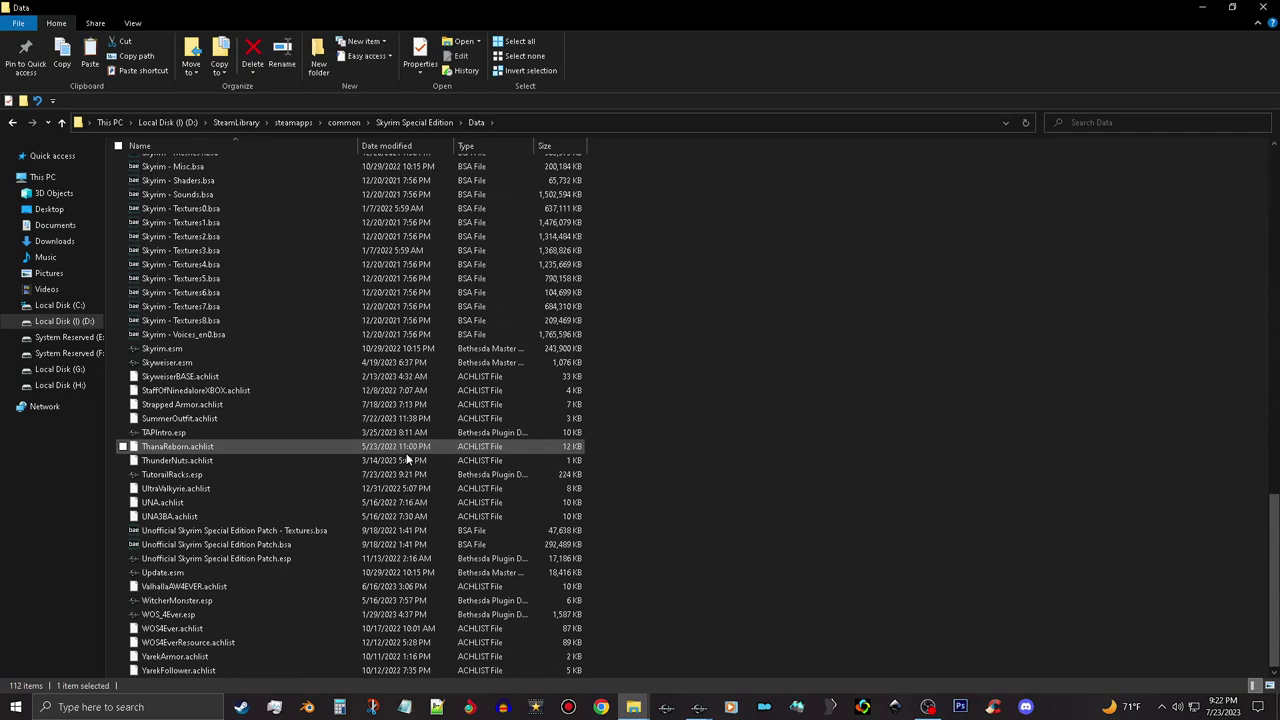
left_click(250, 476)
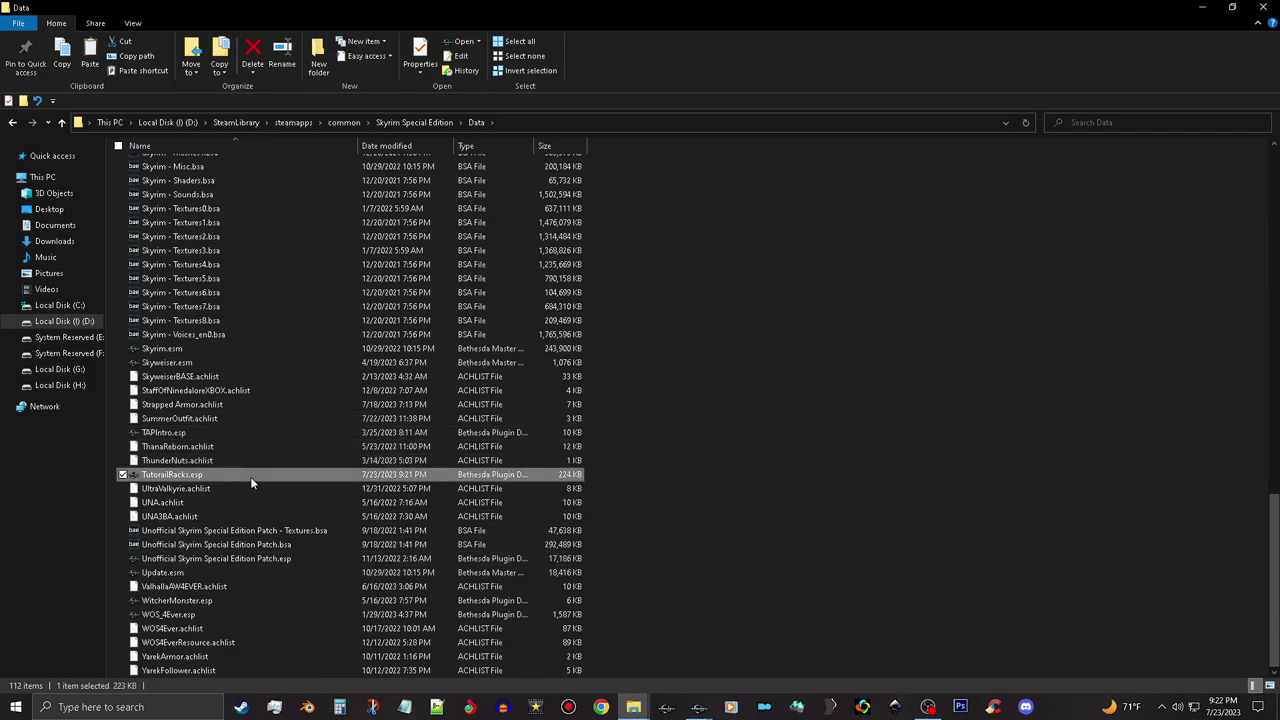
right_click(250, 480)
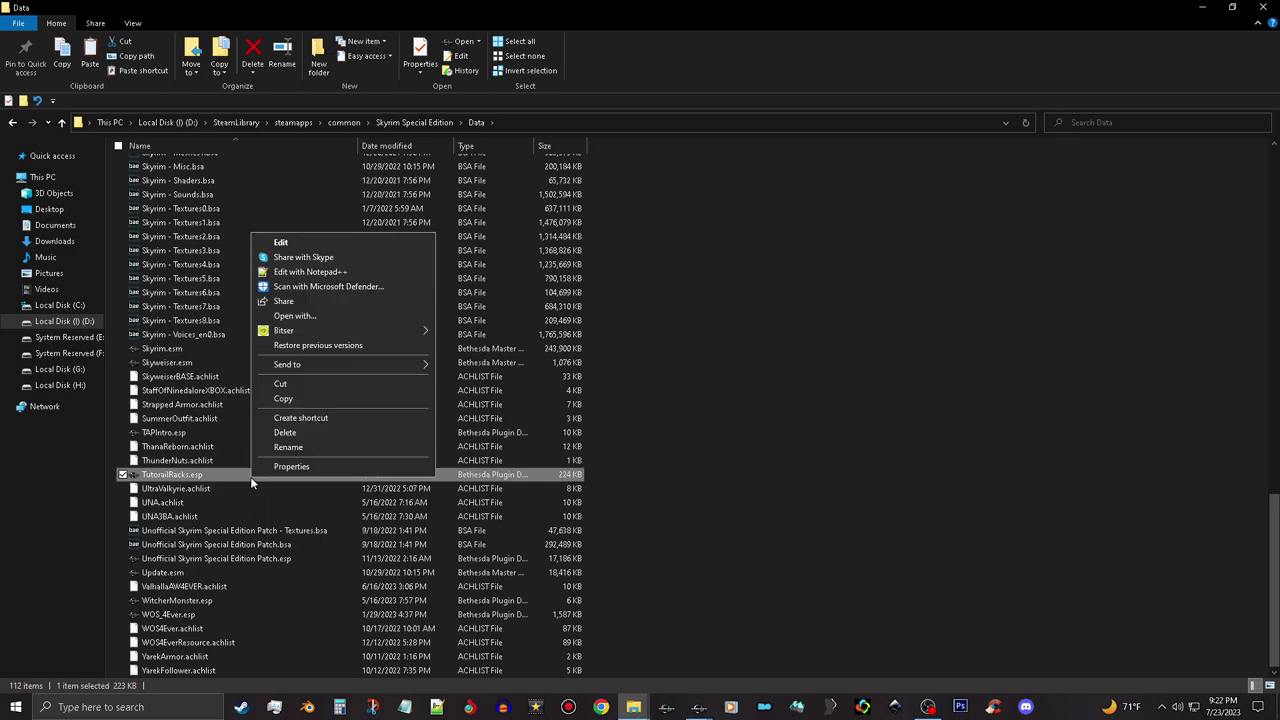
left_click(321, 398)
- Paste the copied plugin into the Housing Tutorial folder inside ESP backups and minimize File Explorer
scroll(355, 380, "up", 9)
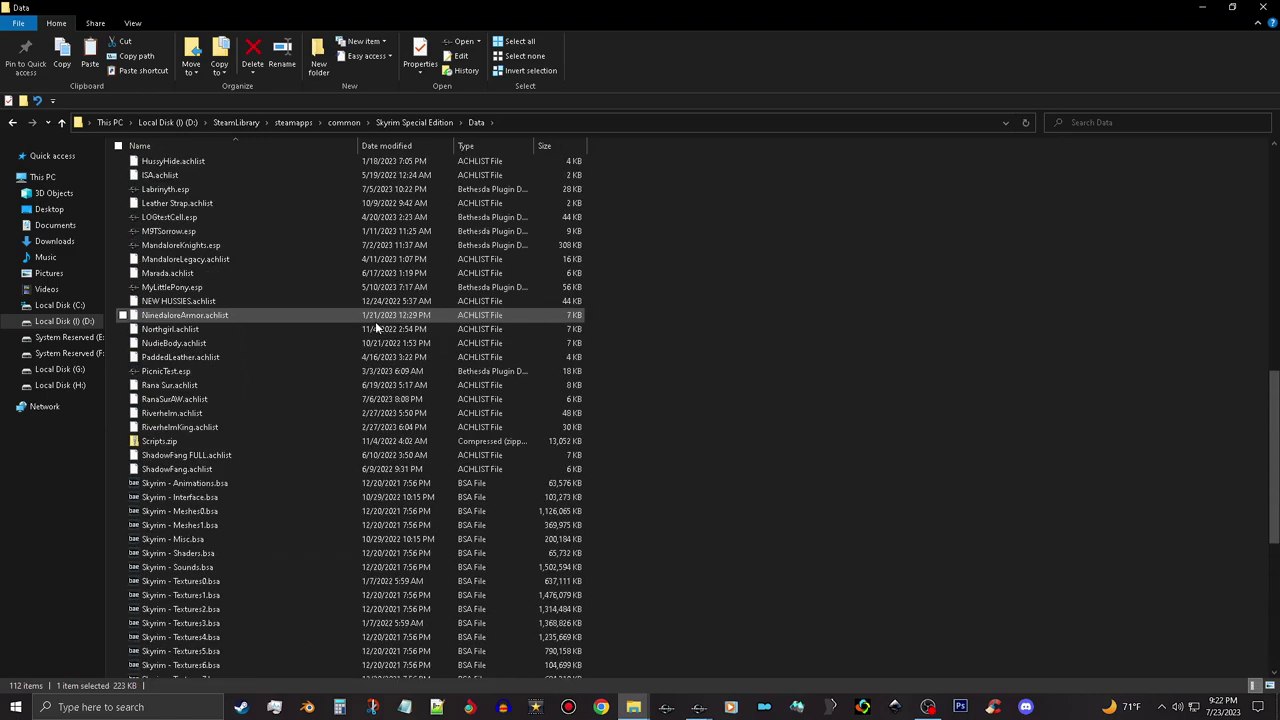
scroll(377, 327, "up", 20)
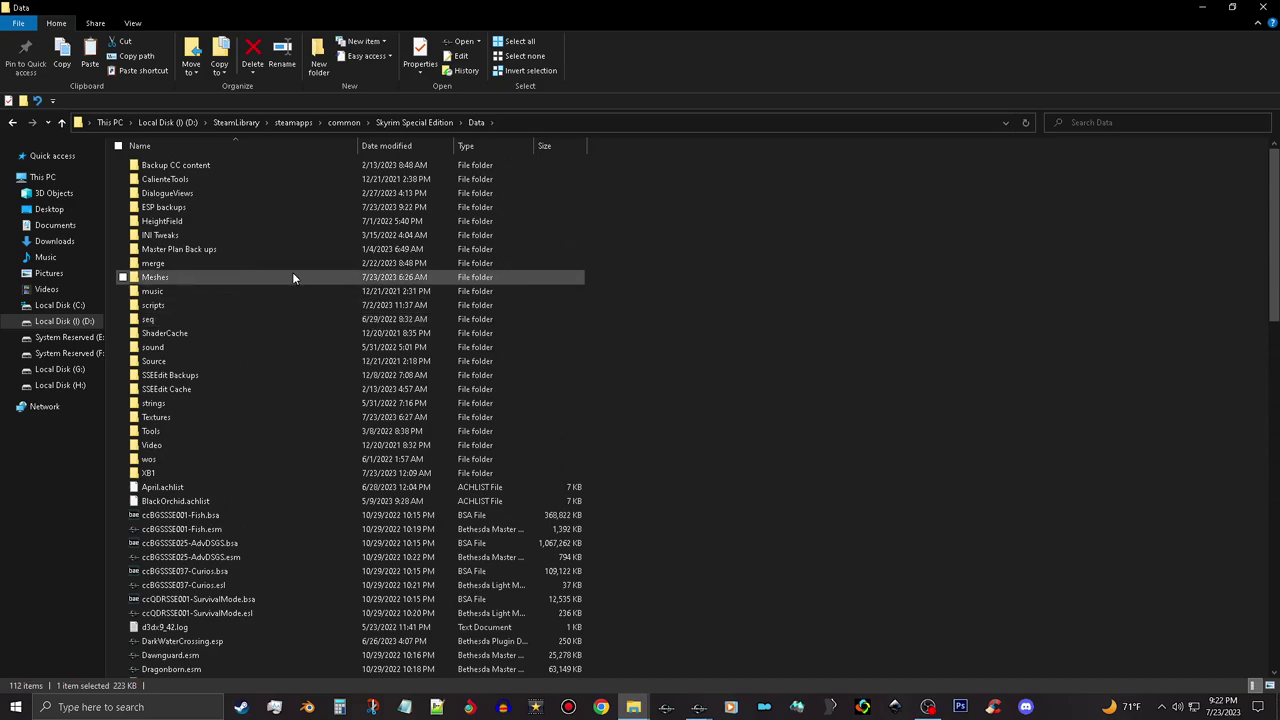
double_click(229, 210)
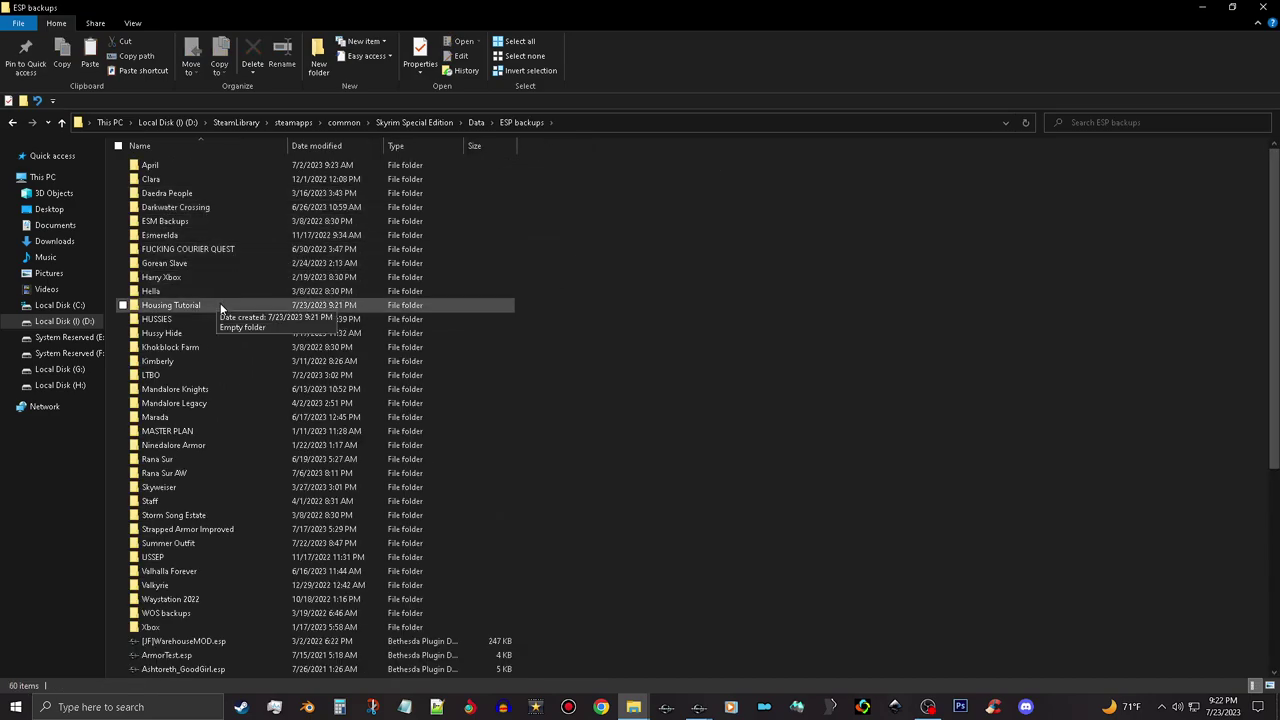
double_click(220, 304)
right_click(347, 299)
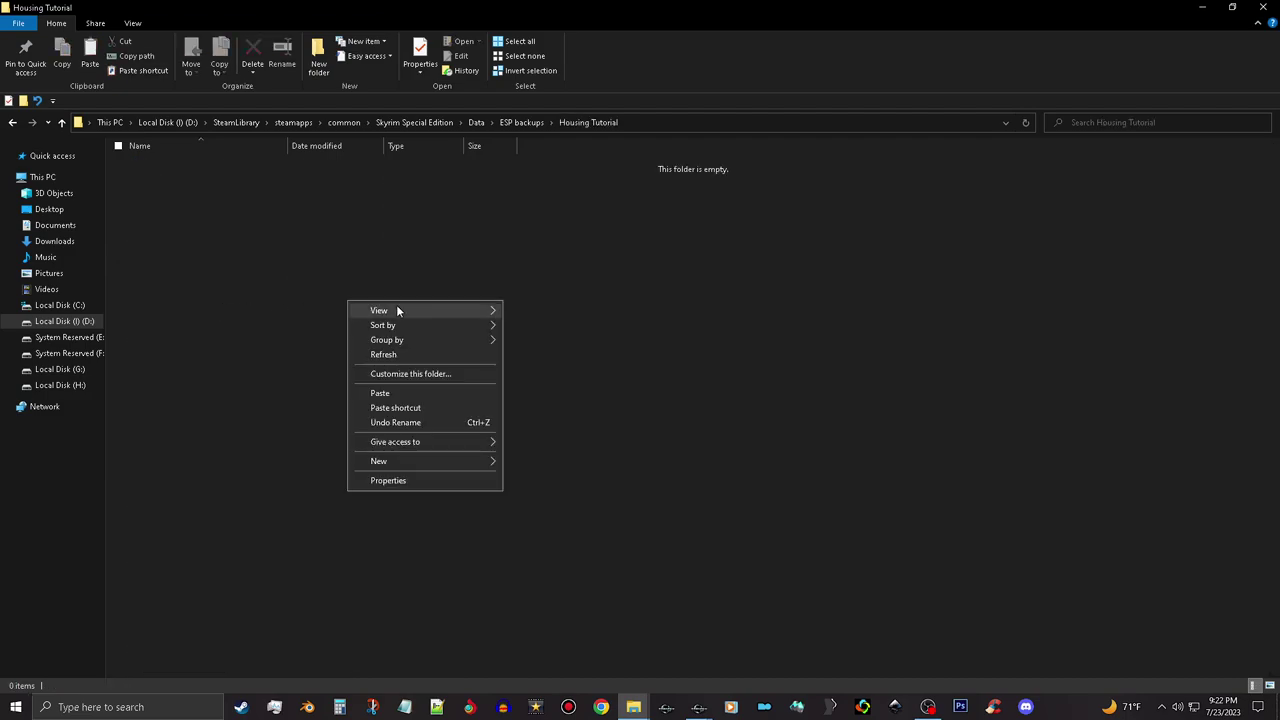
left_click(401, 393)
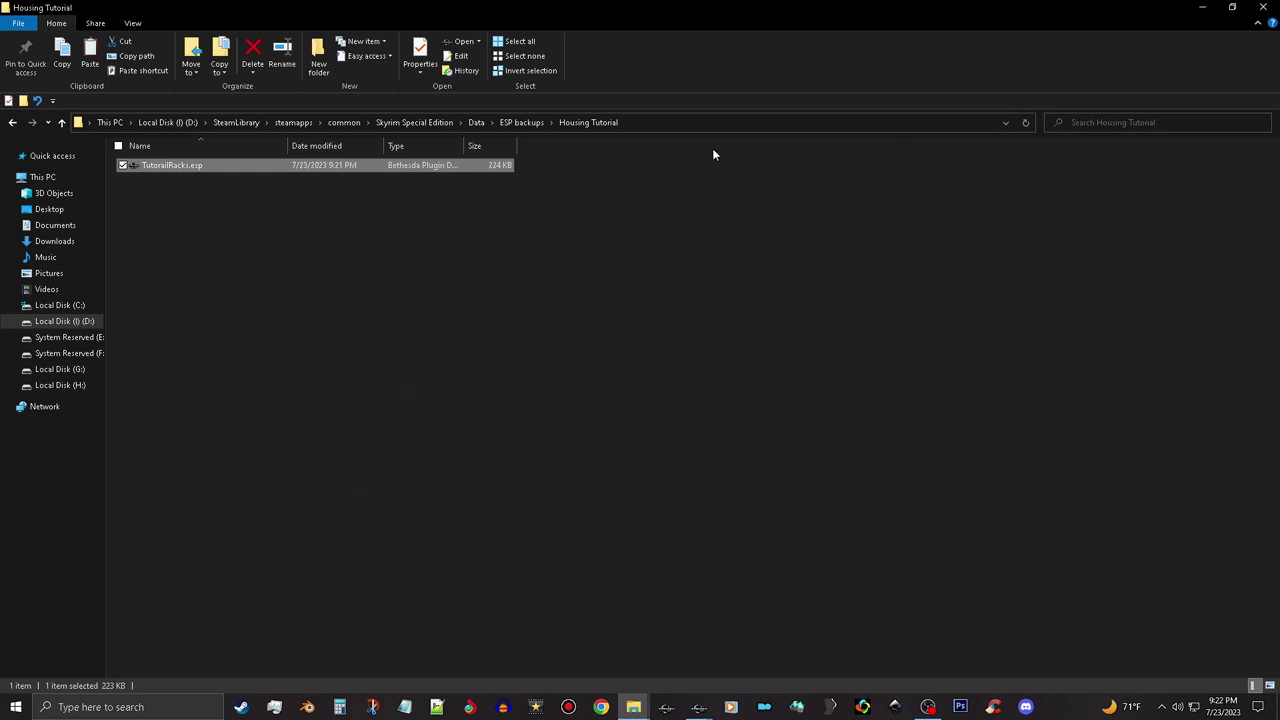
left_click(1234, 8)
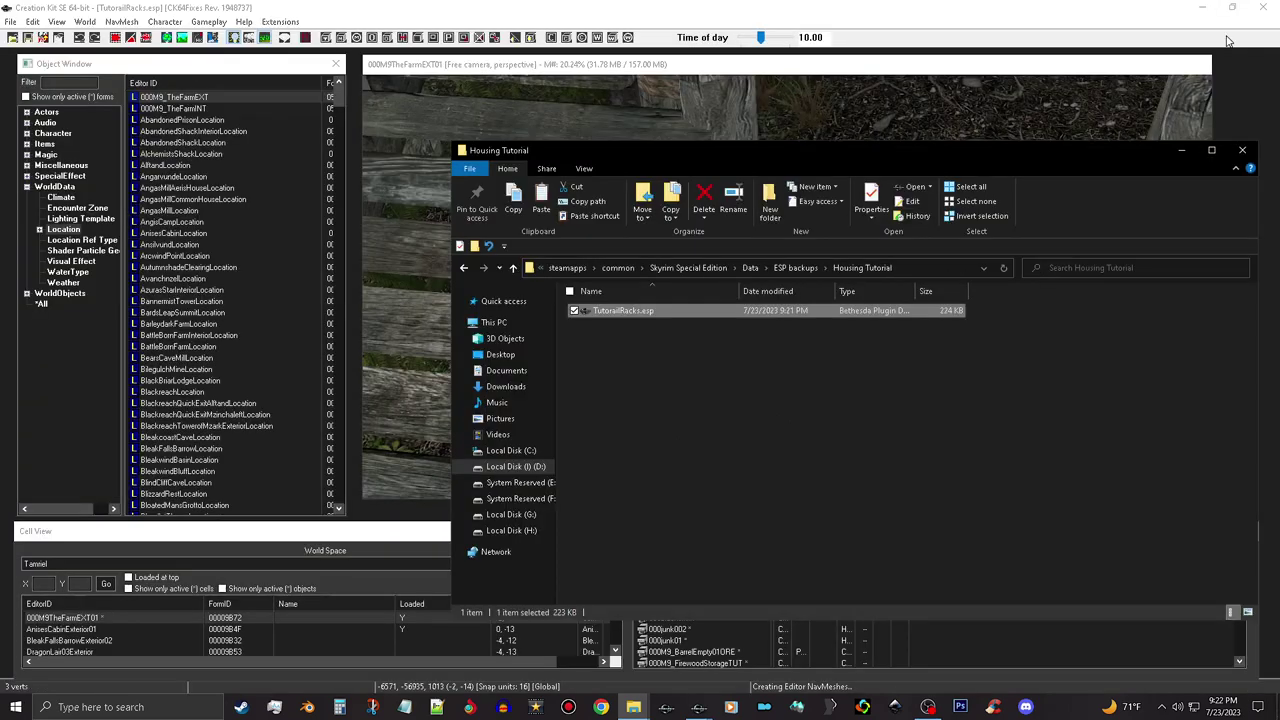
left_click(1177, 155)
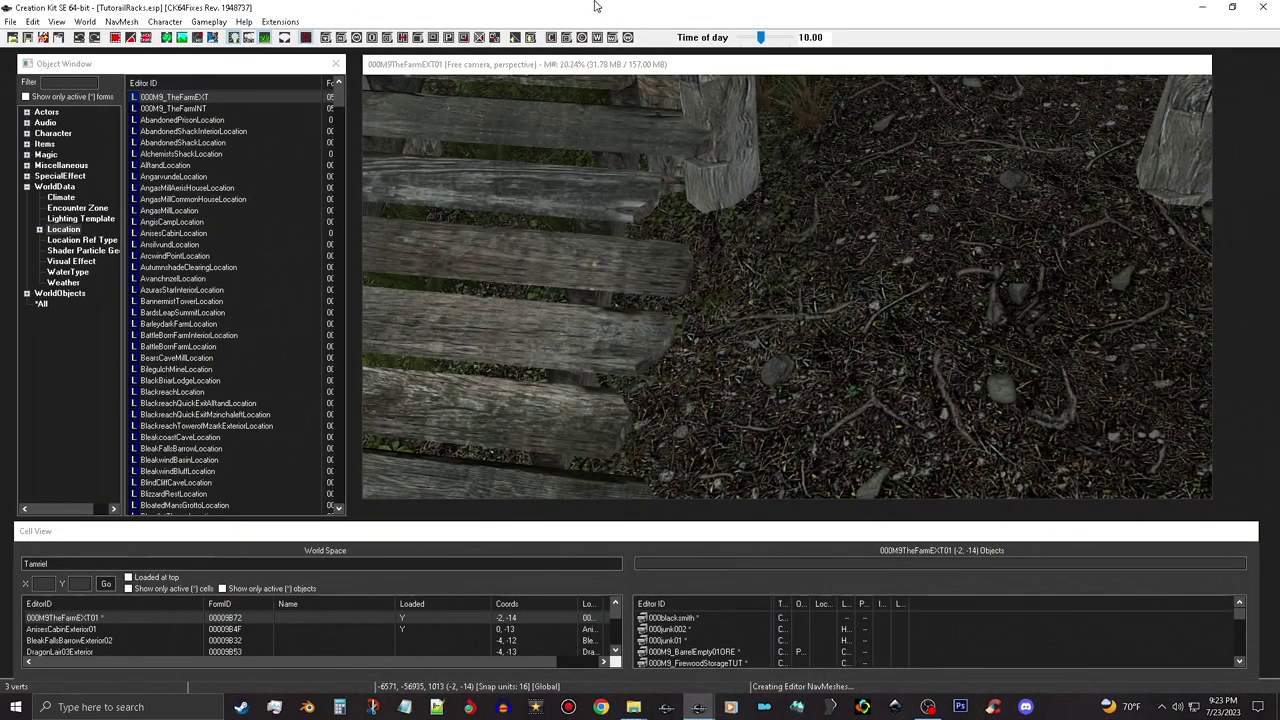
- Reopen navmesh editing in the Creation Kit and reposition the merged vertex on the wood chips beside the stair planks' ends
key("ctrl+e")
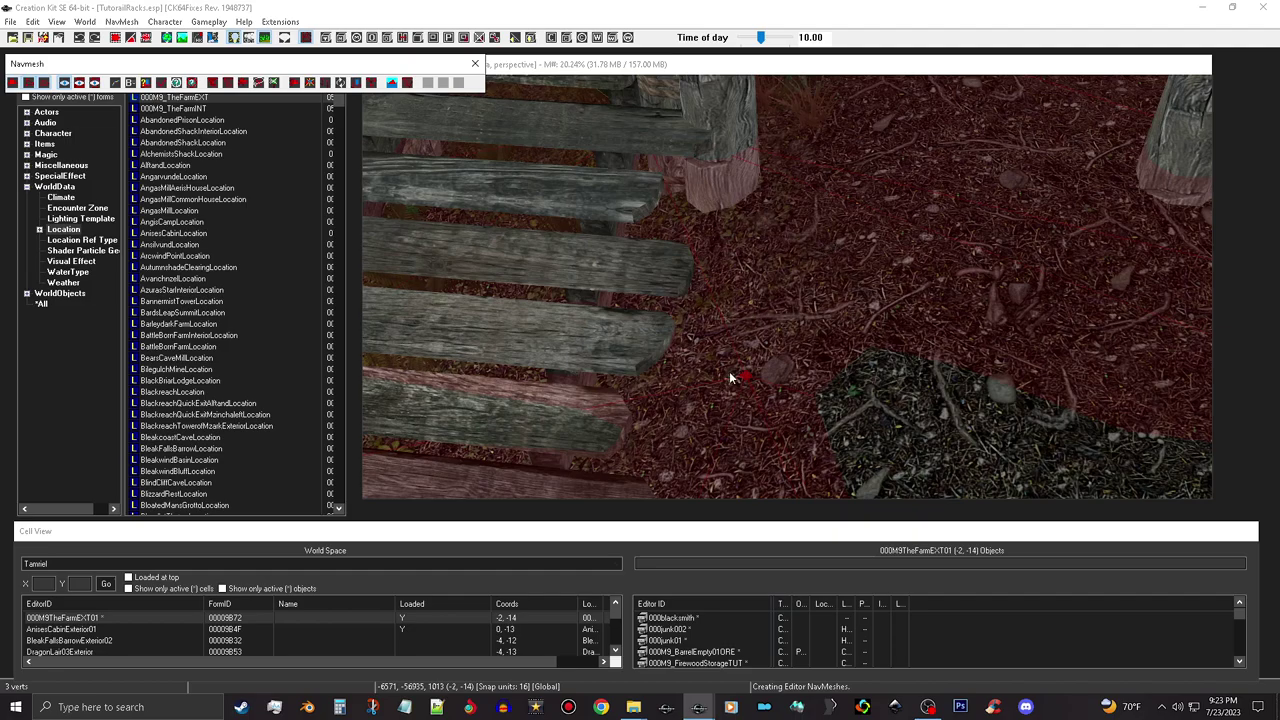
left_click(745, 381)
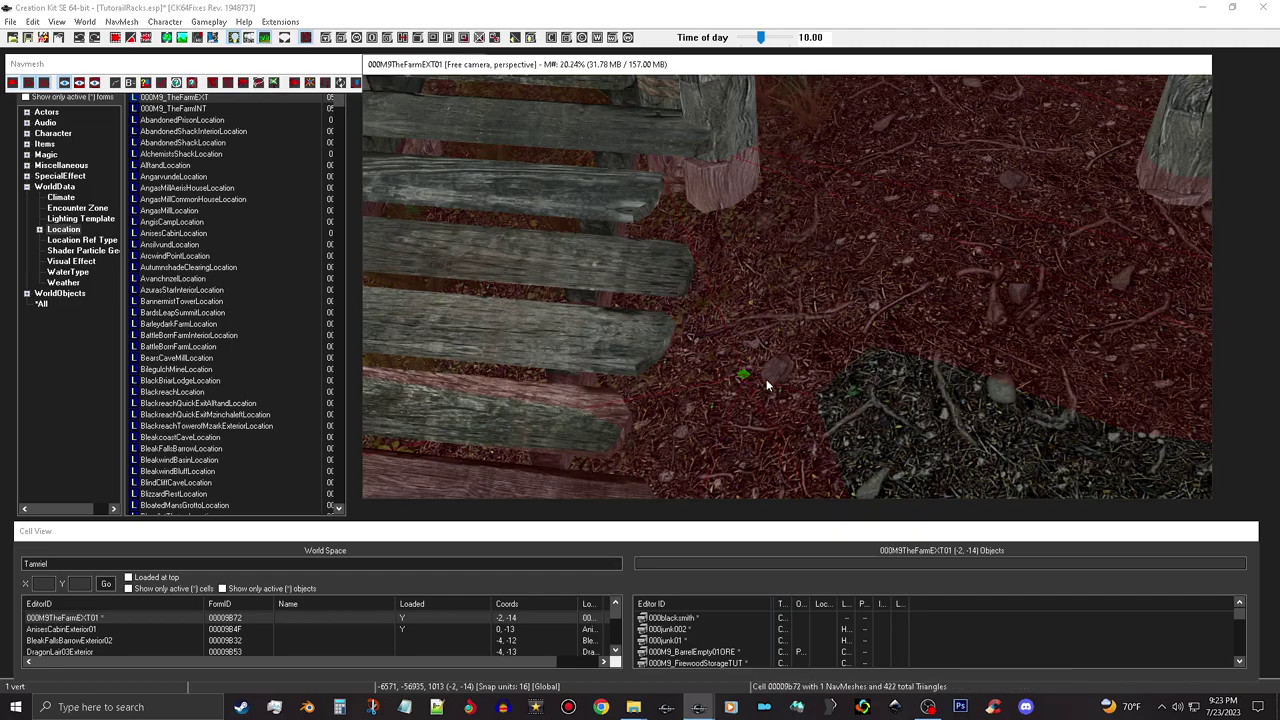
middle_click_drag(766, 347, 708, 411, "shift")
mouse_move(740, 384)
left_mouse_down()
mouse_move(894, 263)
mouse_move(812, 337)
left_mouse_up()
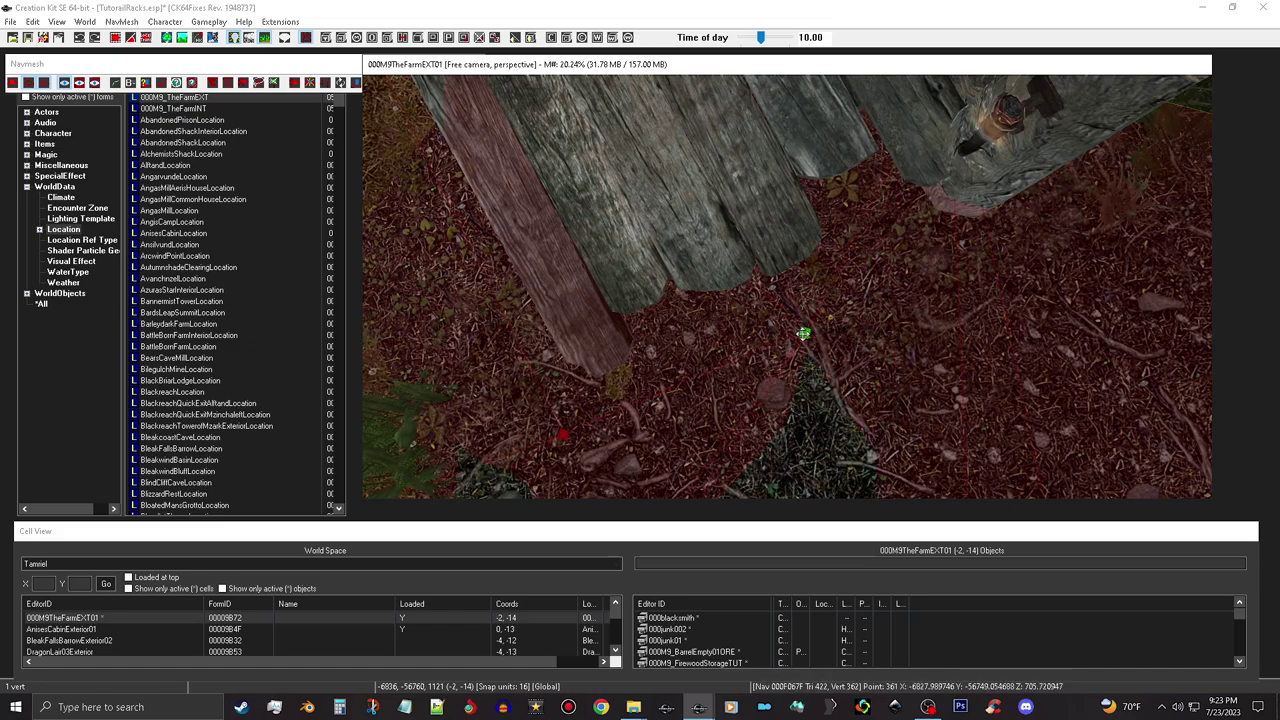
- Drop the merged vertex beside the stair planks onto the ground and move it next to the base of the wooden post
left_click(808, 318)
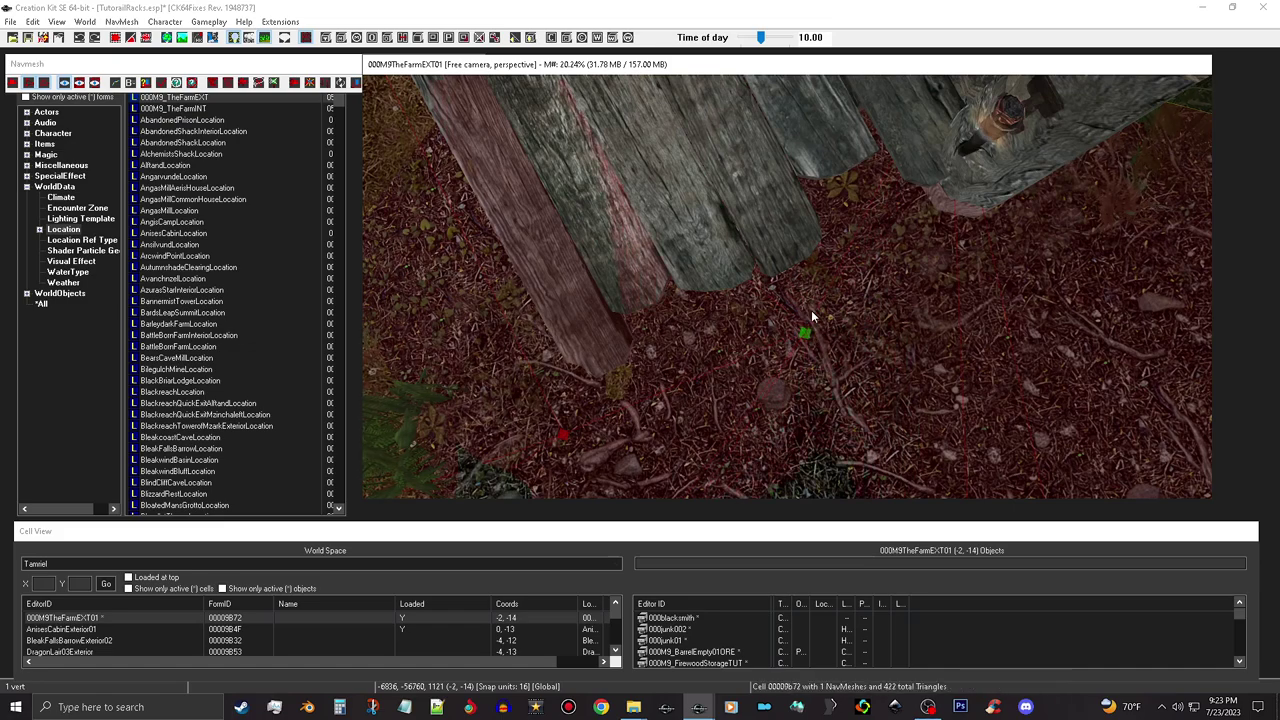
key("f")
middle_click_drag(811, 319, 862, 266, "shift")
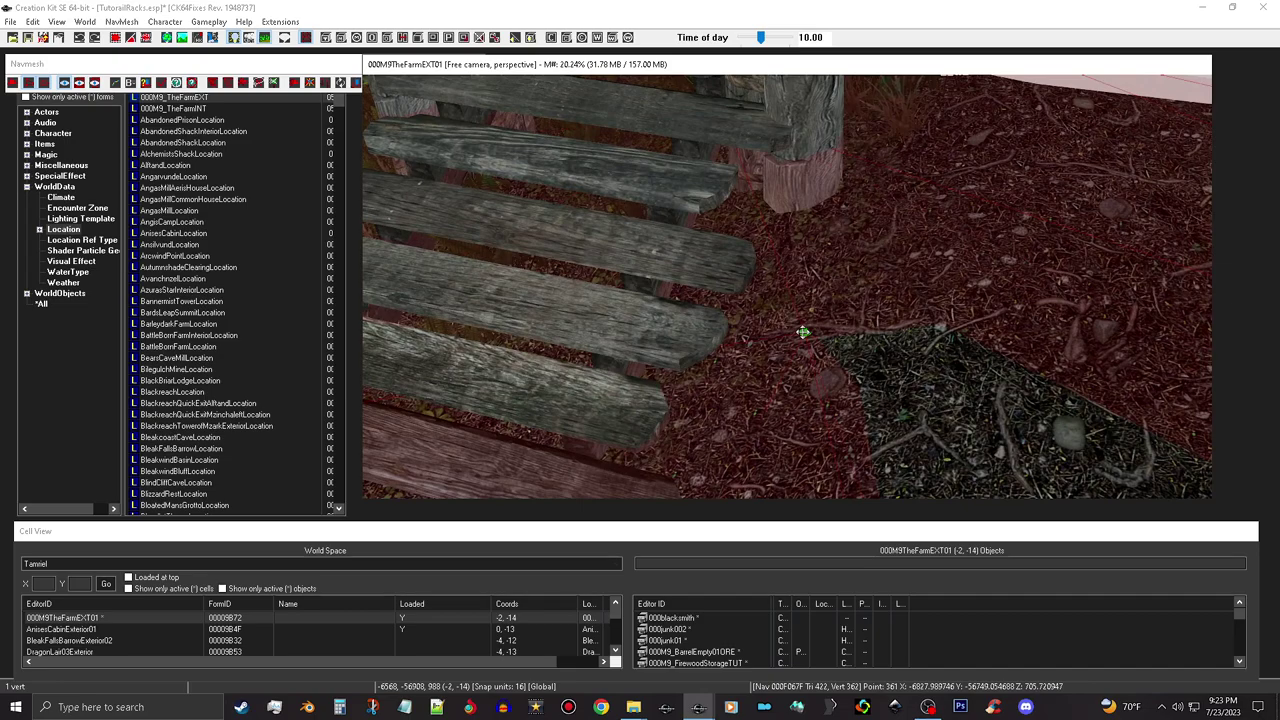
left_click_drag(803, 332, 820, 276)
middle_click_drag(820, 276, 806, 320)
left_click_drag(804, 318, 884, 222)
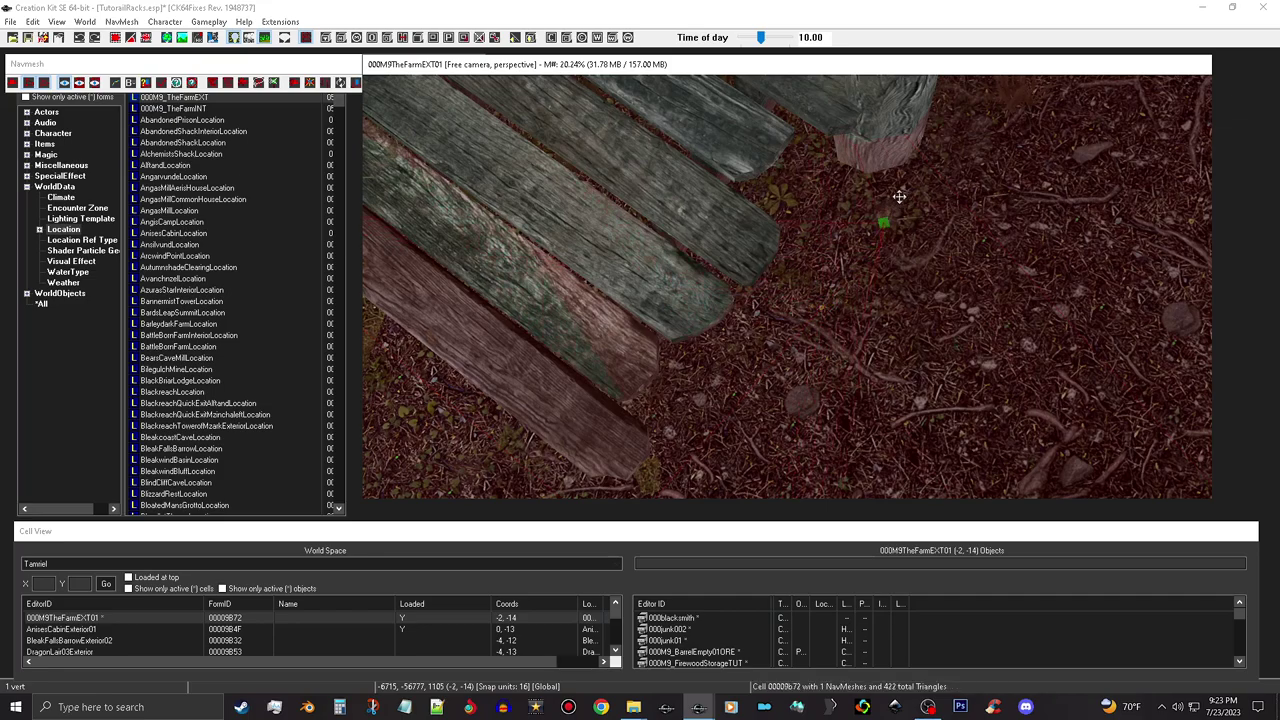
middle_click_drag(924, 220, 904, 201)
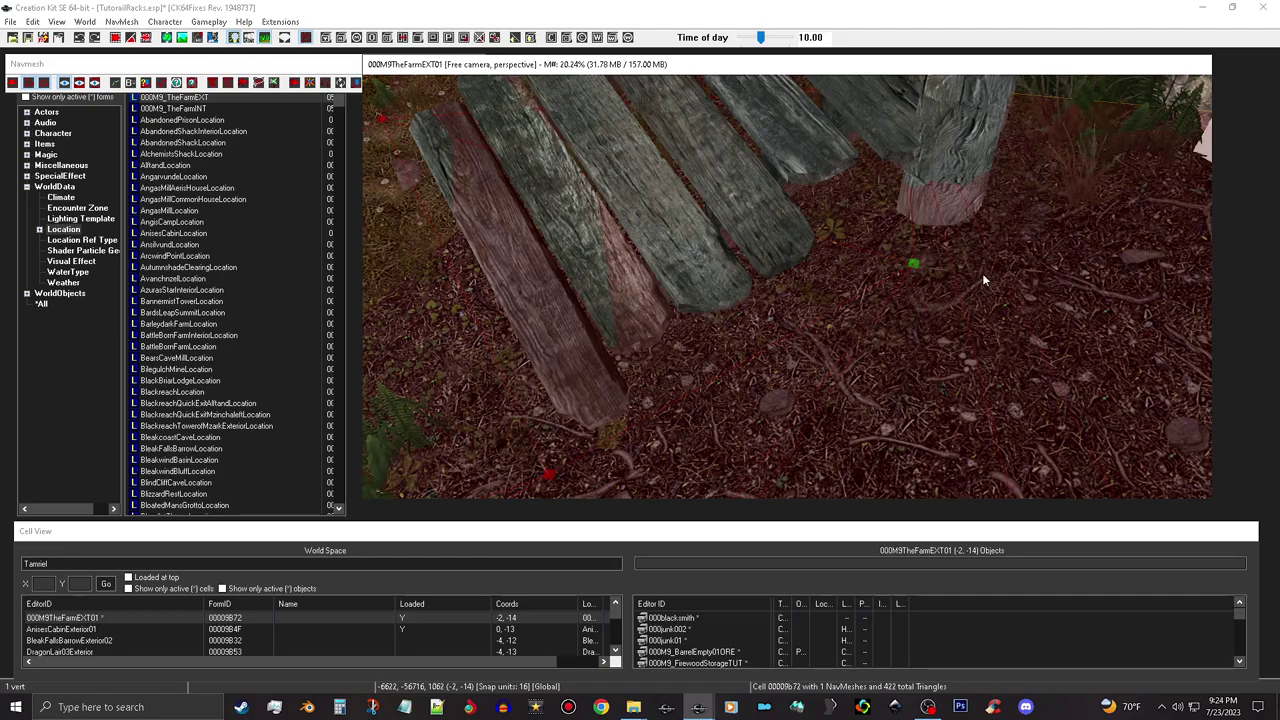
scroll(956, 276, "up", 4)
middle_click_drag(956, 277, 903, 228)
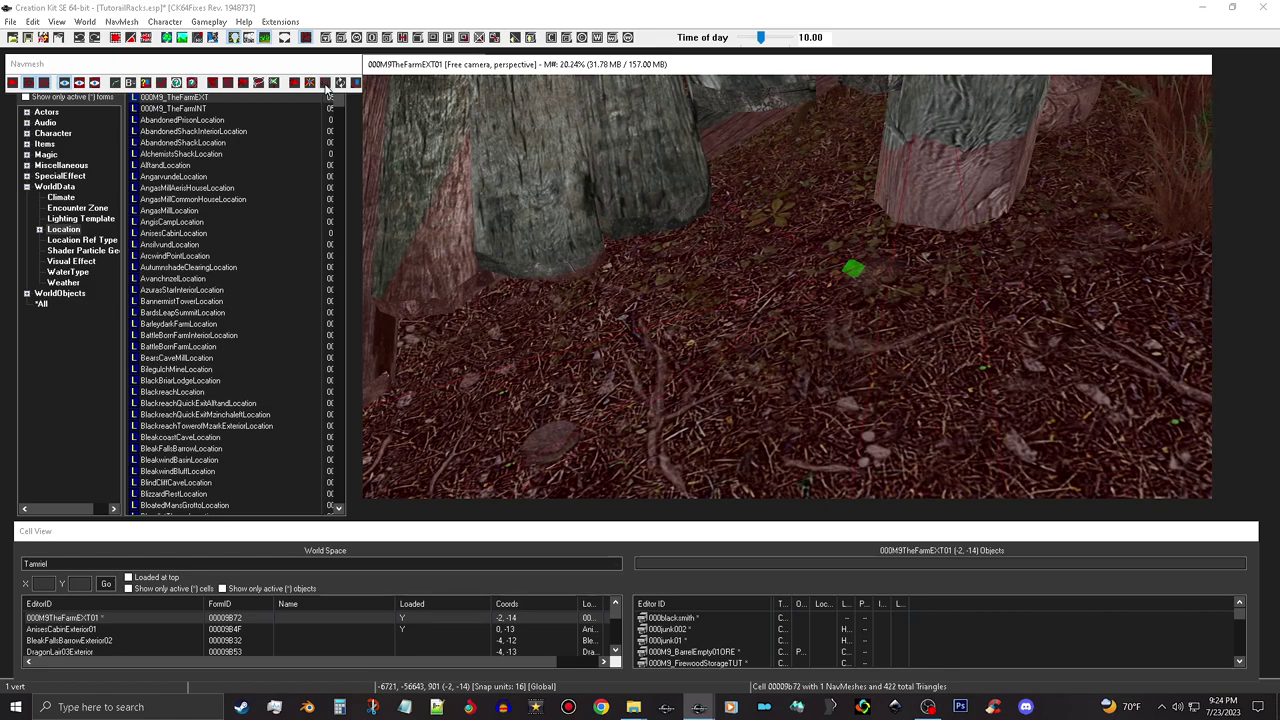
- Save the plugin and reopen navmesh editing around the vertex at the wooden post
left_click(29, 39)
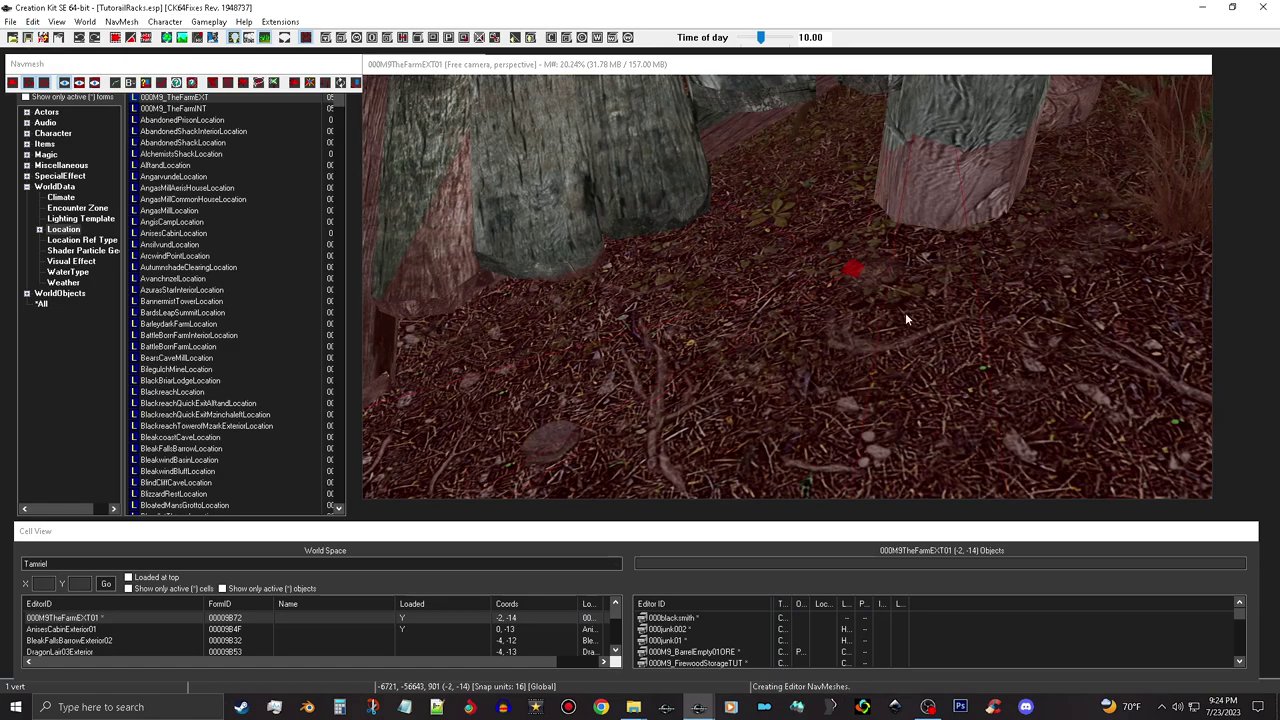
left_click(887, 316)
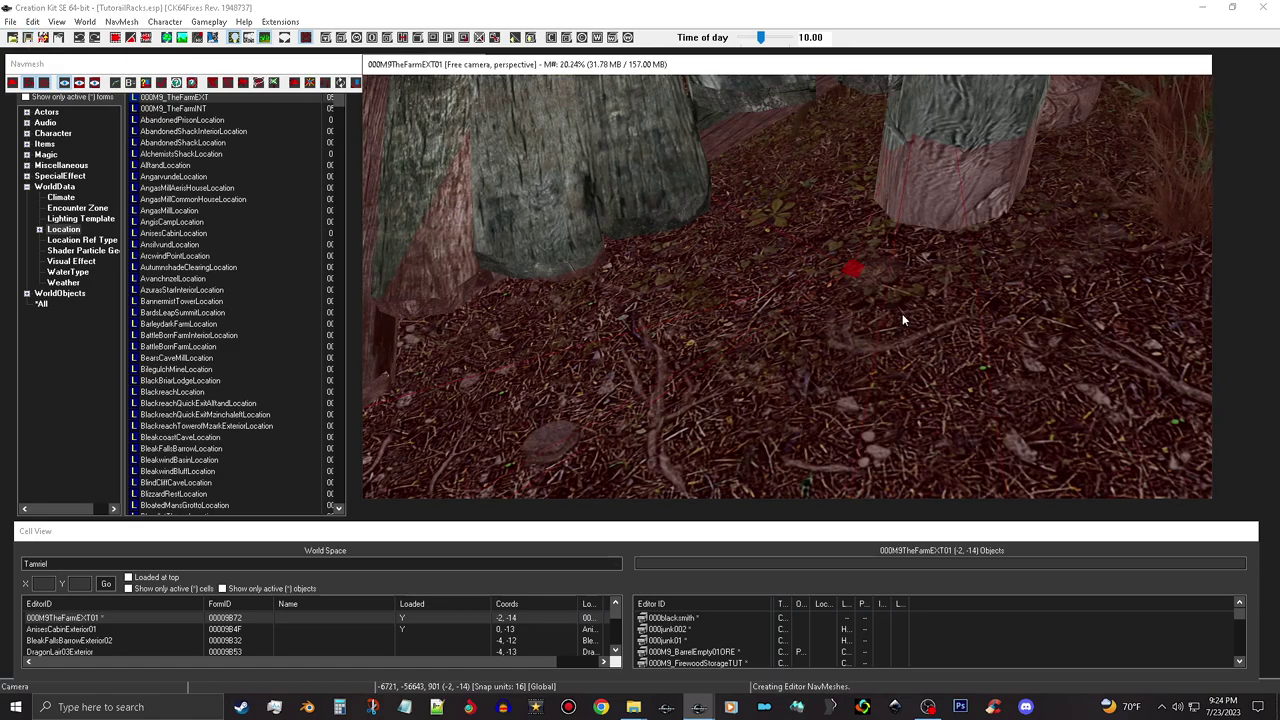
left_click(12, 82)
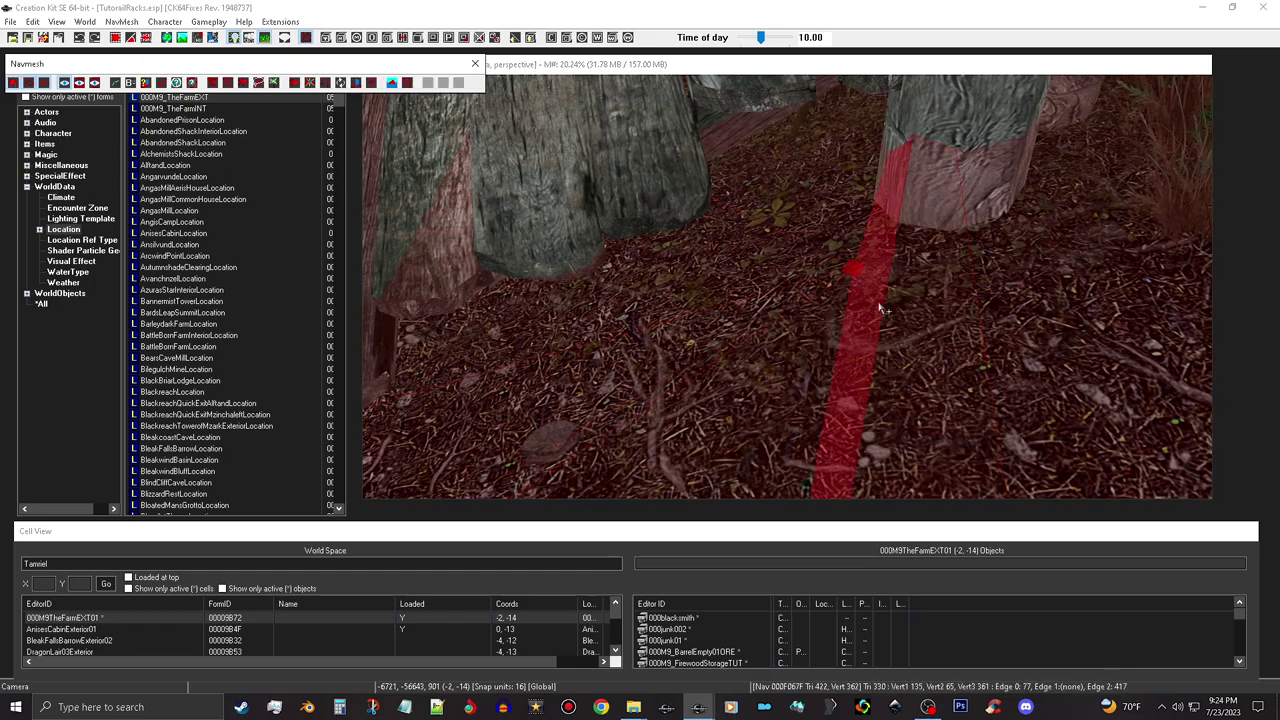
middle_click_drag(887, 314, 906, 288, "shift")
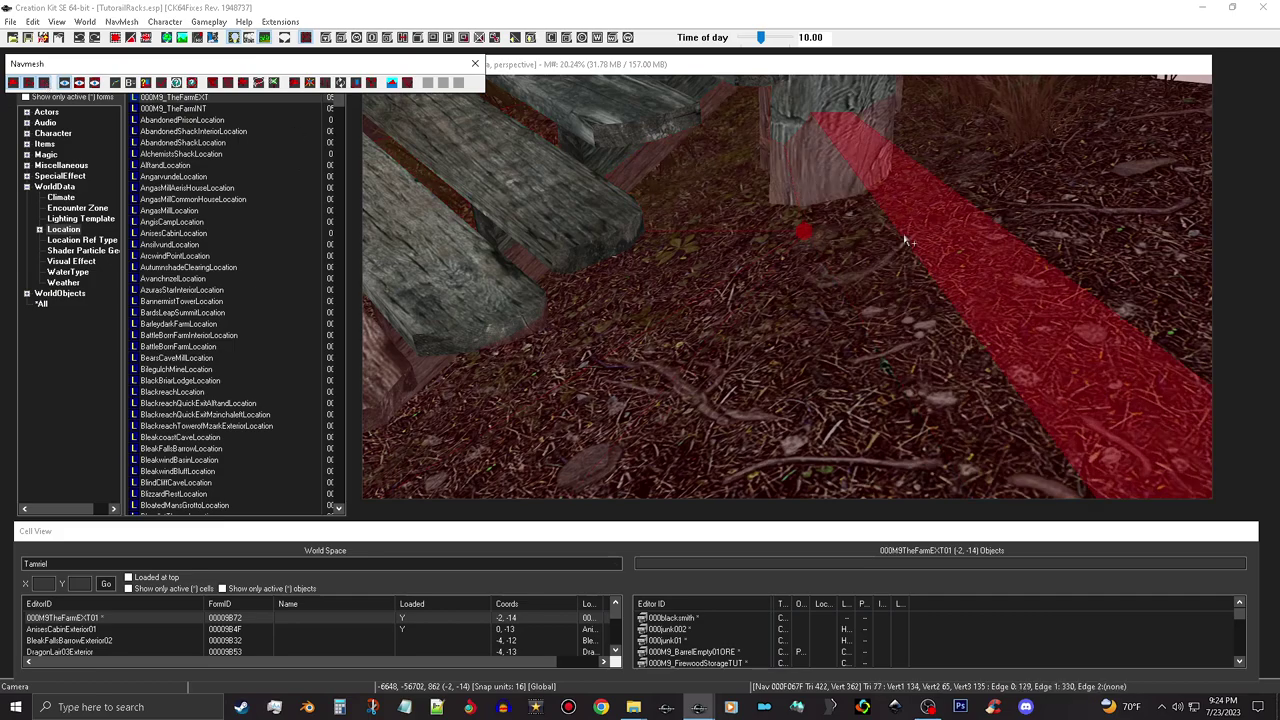
middle_click_drag(852, 235, 908, 212, "shift")
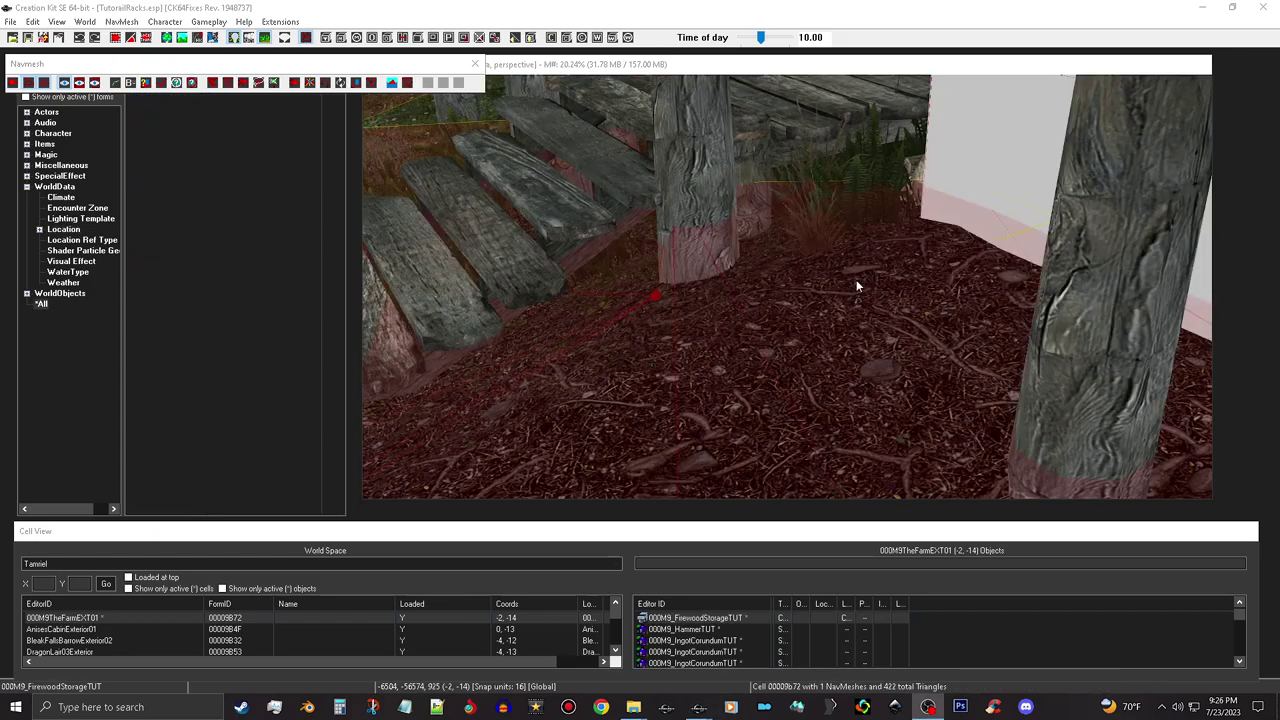
- Add two navmesh vertices on the wood chips between the stair post and the next wooden post
right_click(748, 326, "ctrl")
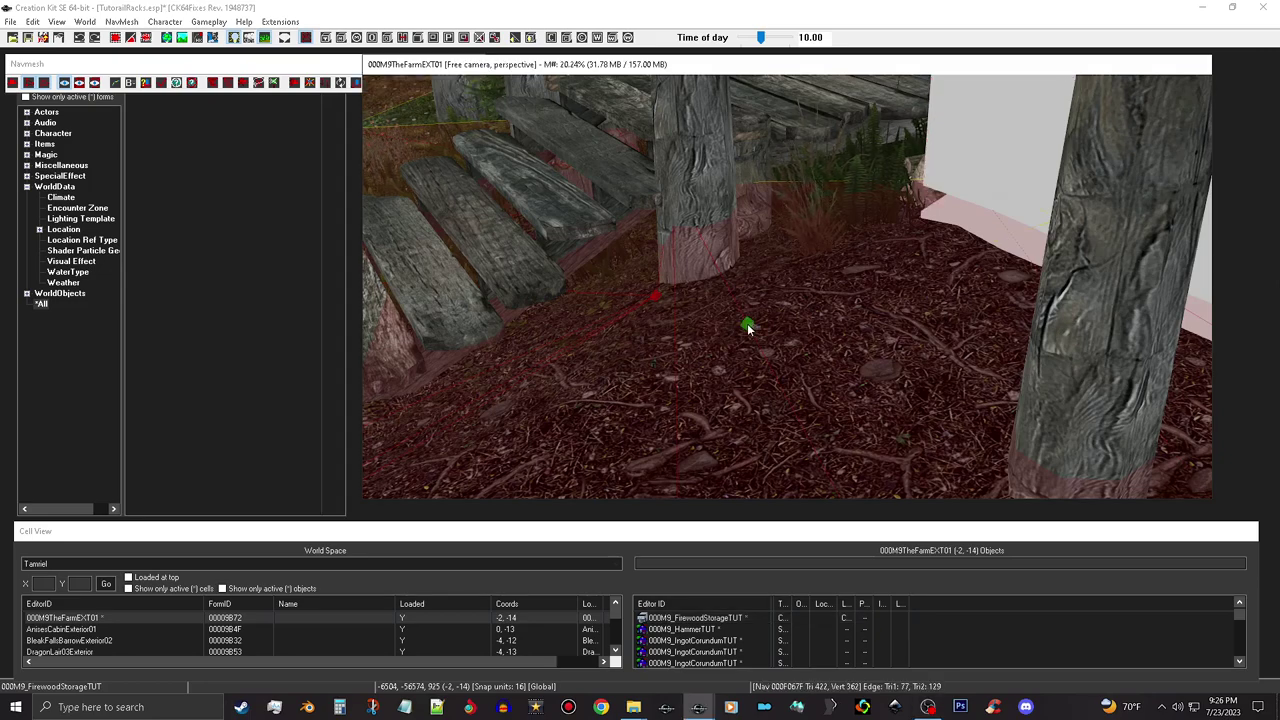
right_click(676, 372, "ctrl")
middle_click_drag(706, 370, 763, 406, "shift")
left_click_drag(763, 406, 763, 405, "shift")
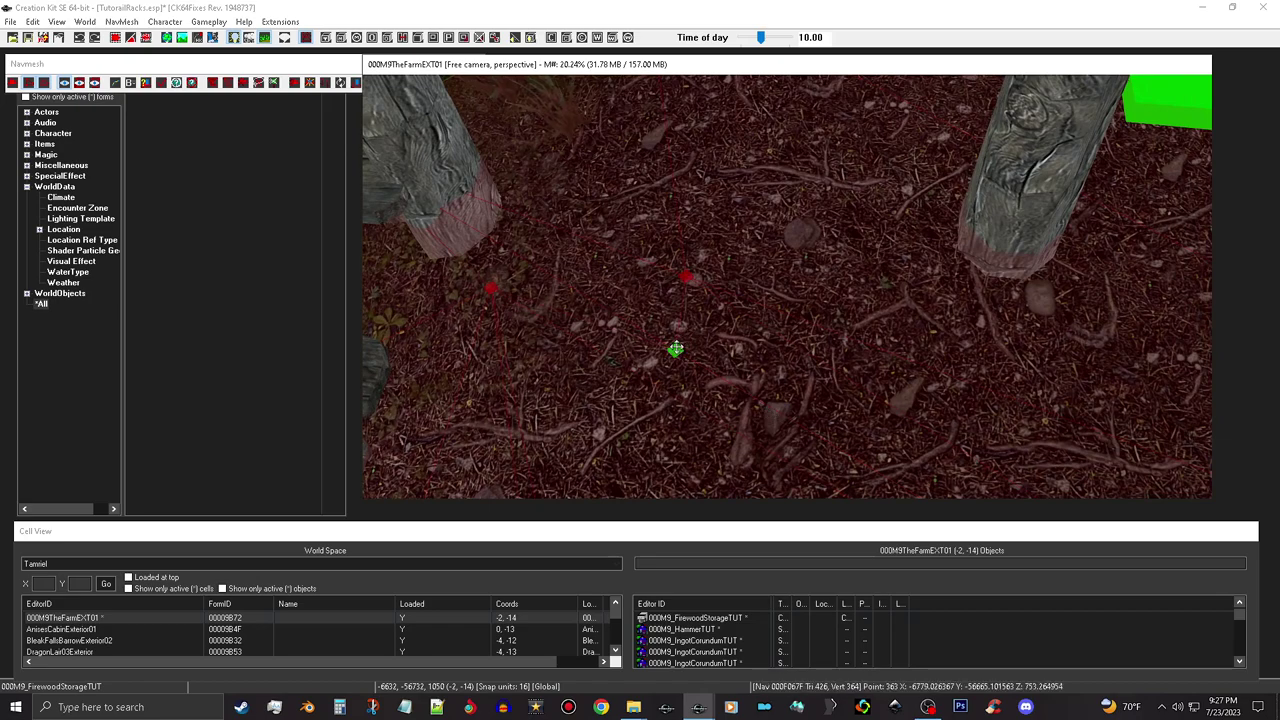
- Select the two new vertices between the posts and merge them into one
left_click(491, 290)
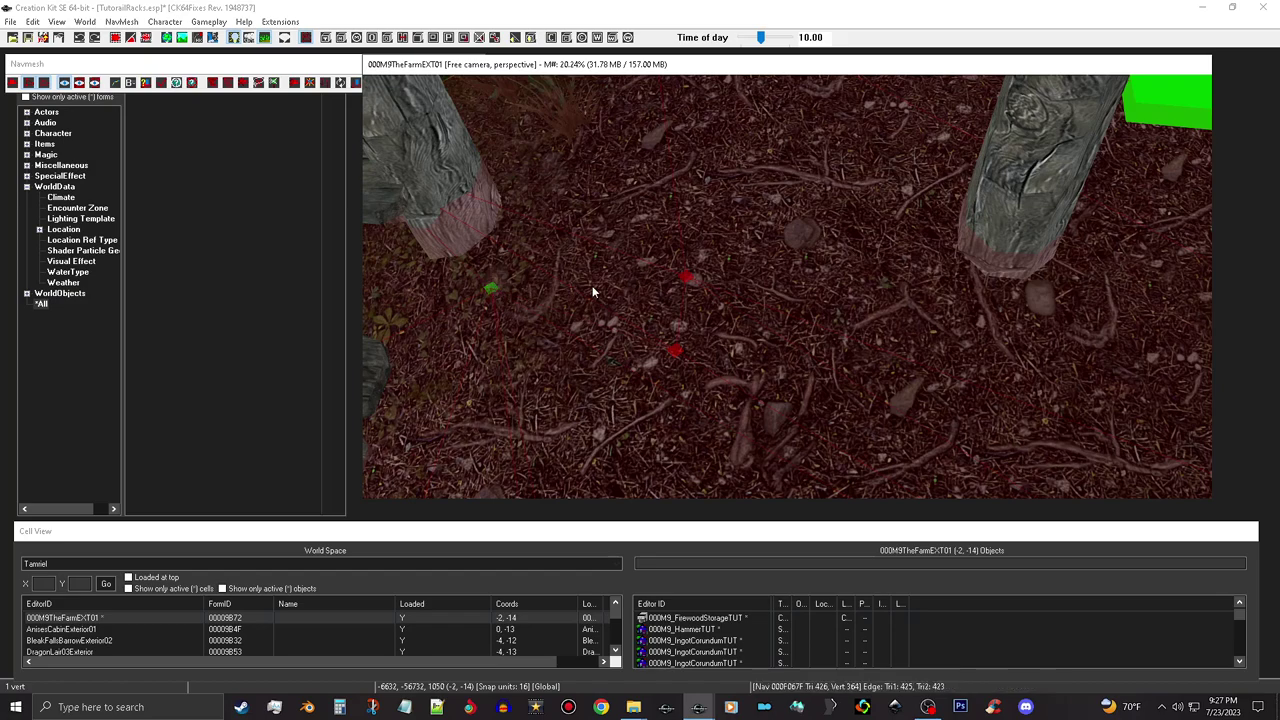
left_click(686, 277)
middle_click_drag(674, 343, 701, 357, "shift")
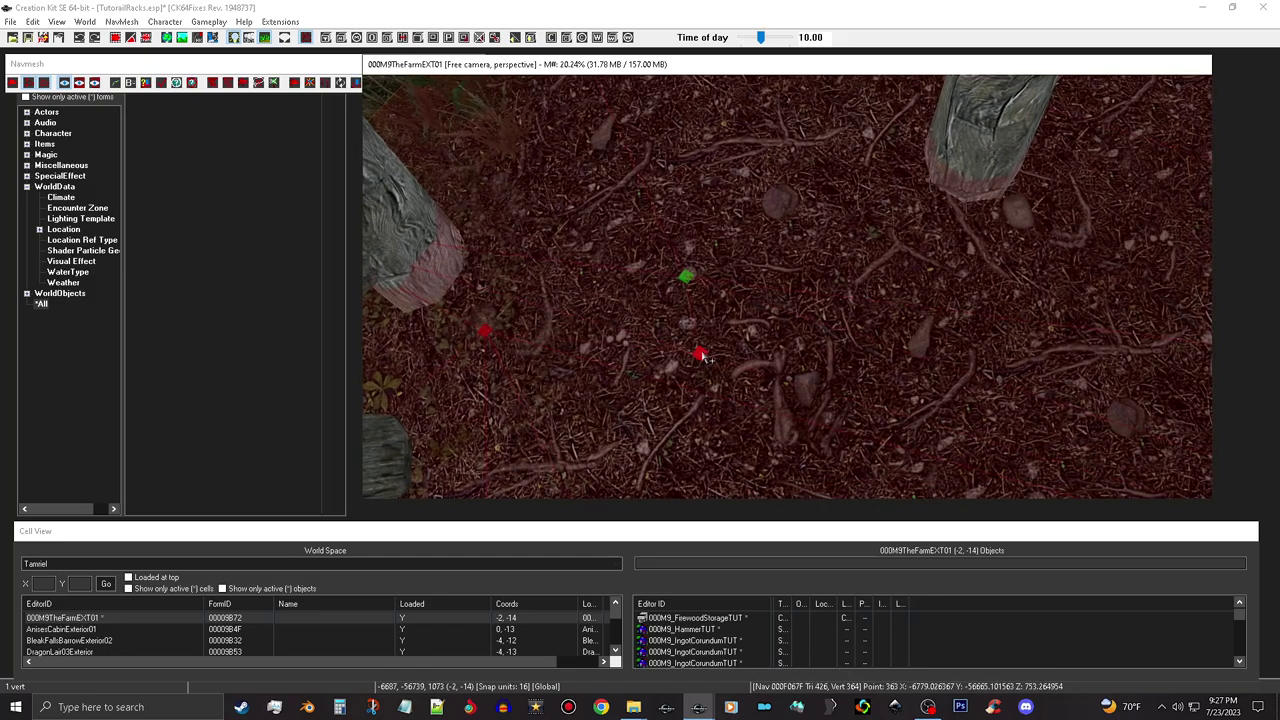
left_click(701, 357, "ctrl")
mouse_move(696, 311)
middle_mouse_down("shift")
mouse_move(1090, 300)
mouse_move(1011, 302)
middle_mouse_up("shift")
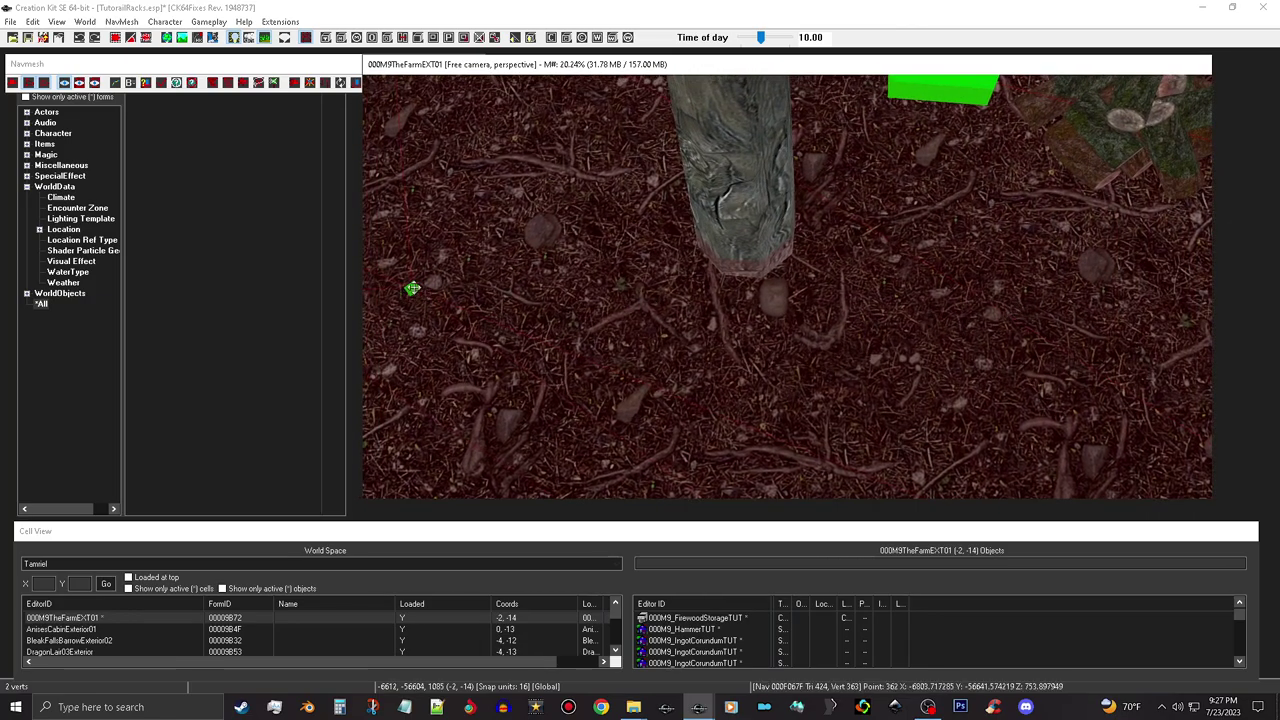
- Move the merged vertex past the second wooden post towards the green marker and drop it onto the ground
left_click_drag(422, 295, 898, 297)
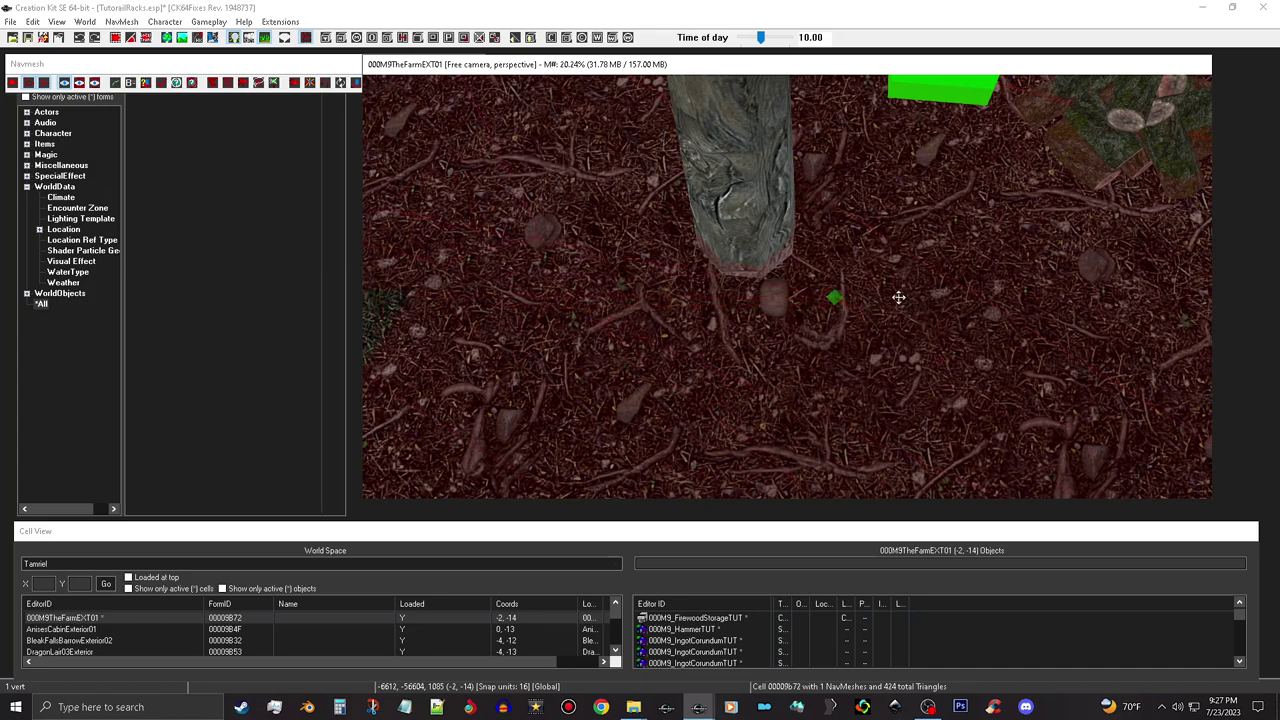
key("f")
middle_click_drag(900, 299, 845, 293, "shift")
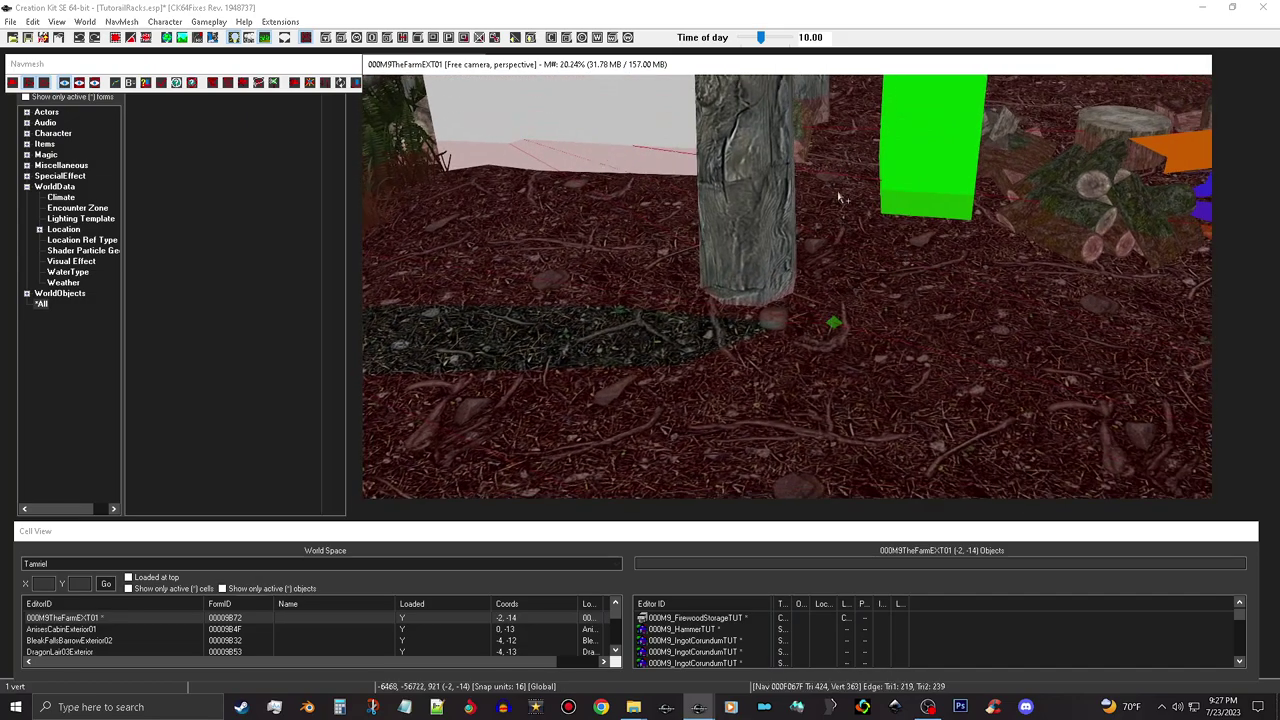
middle_click_drag(882, 170, 855, 219)
scroll(784, 366, "up", 2)
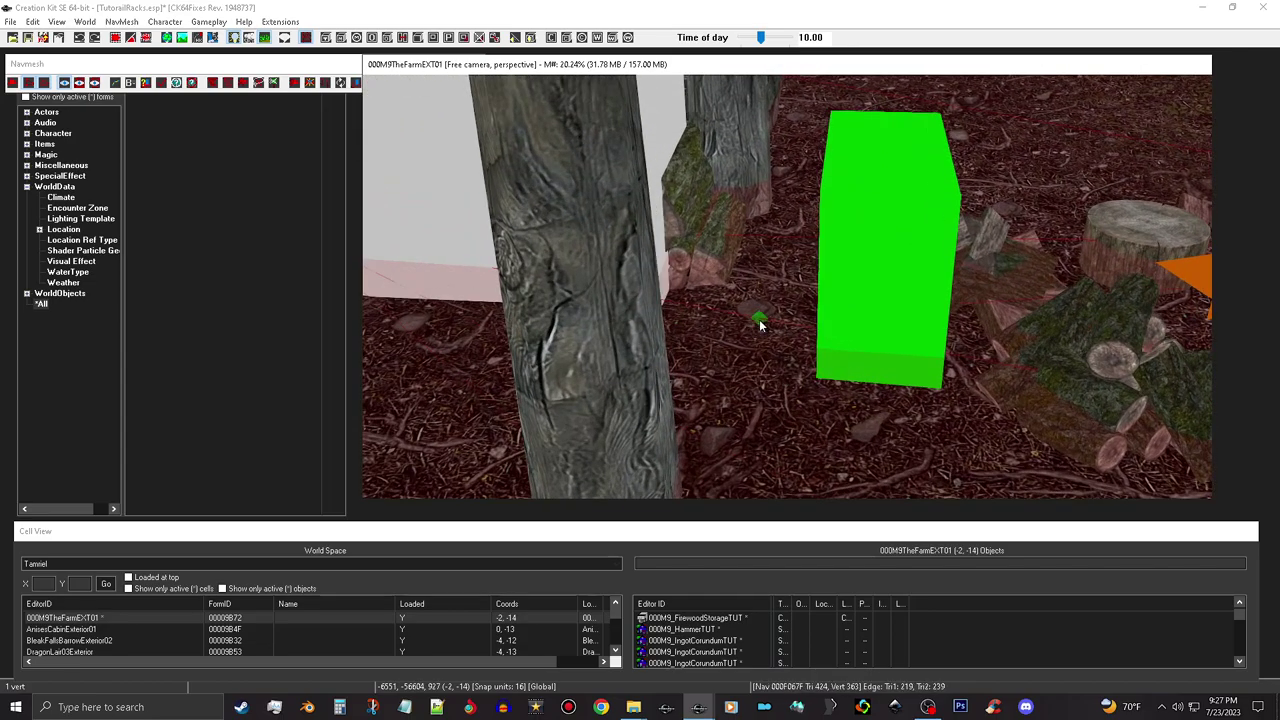
- Add a navmesh vertex between the firewood stack and the green marker, and drop it onto the ground
right_click(780, 239, "ctrl")
middle_click_drag(780, 241, 796, 270, "shift")
scroll(779, 273, "up", 4)
scroll(794, 244, "up", 1)
scroll(797, 274, "up", 4)
scroll(797, 275, "up", 2)
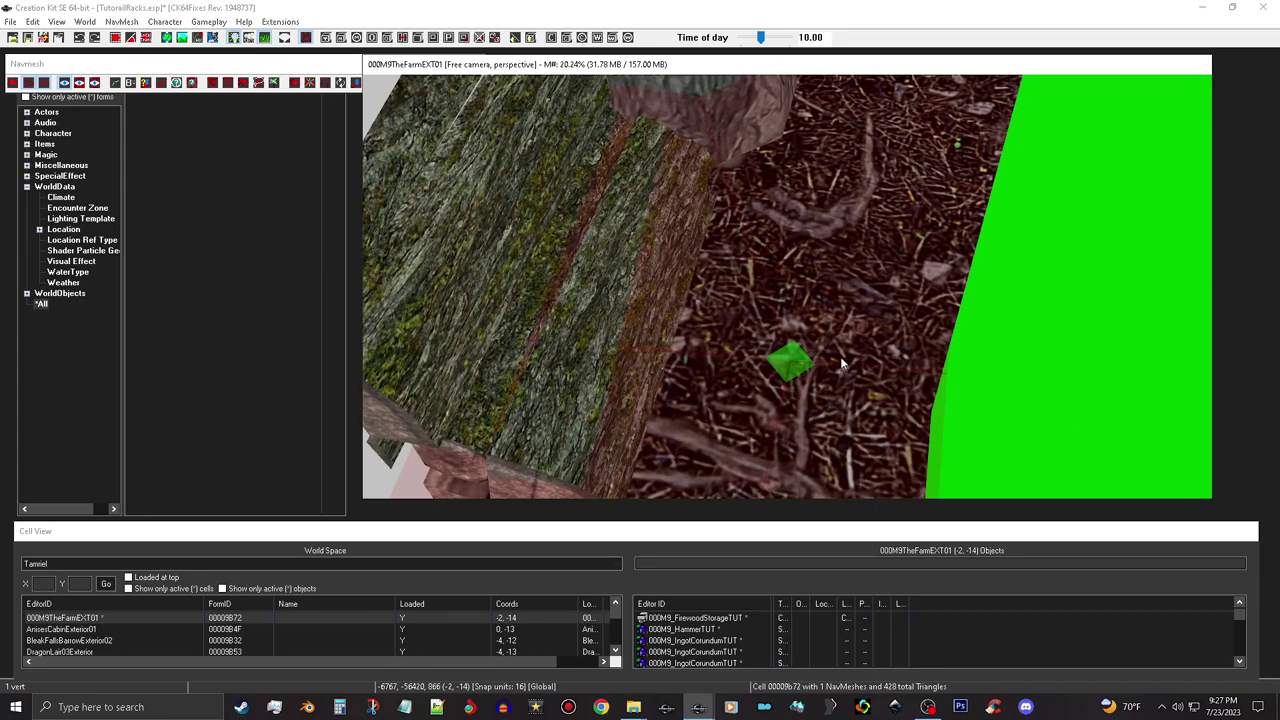
key("f")
- Add another navmesh vertex farther along the building, beyond the firewood stack beside the stone wall
middle_click_drag(841, 357, 848, 313, "shift")
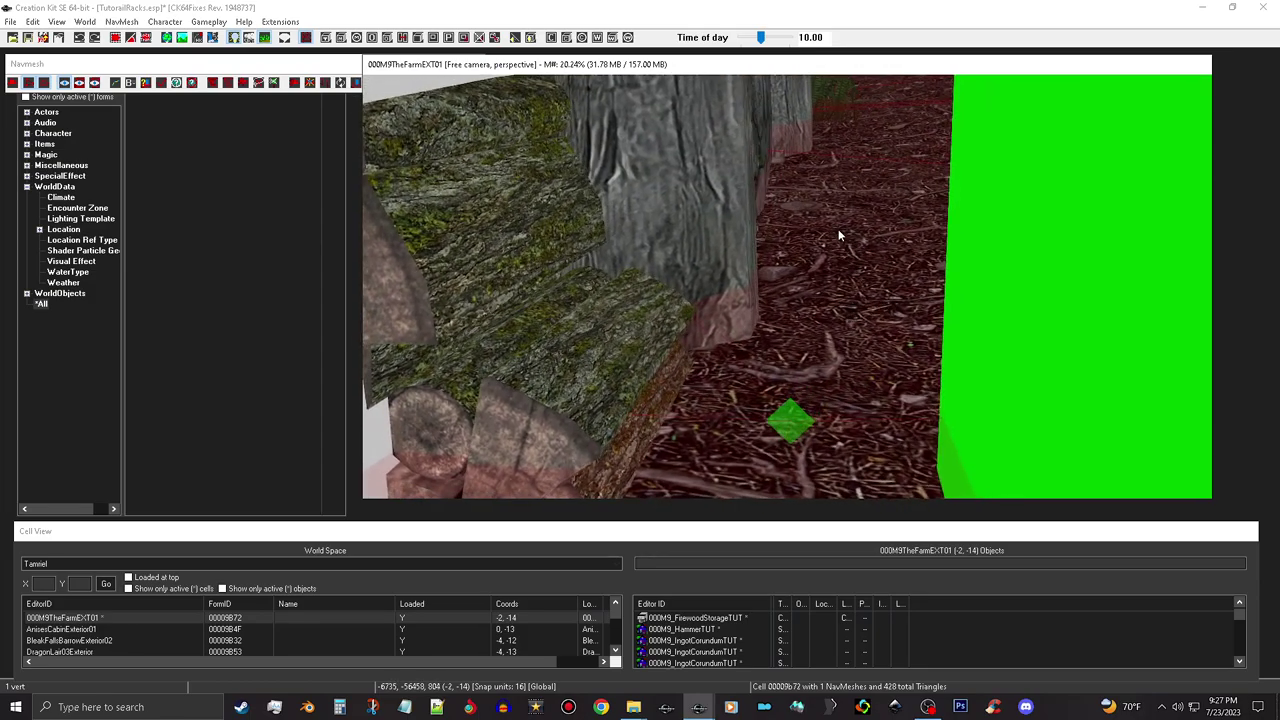
right_click(830, 156, "ctrl")
middle_click_drag(857, 198, 829, 266)
scroll(801, 287, "up", 4)
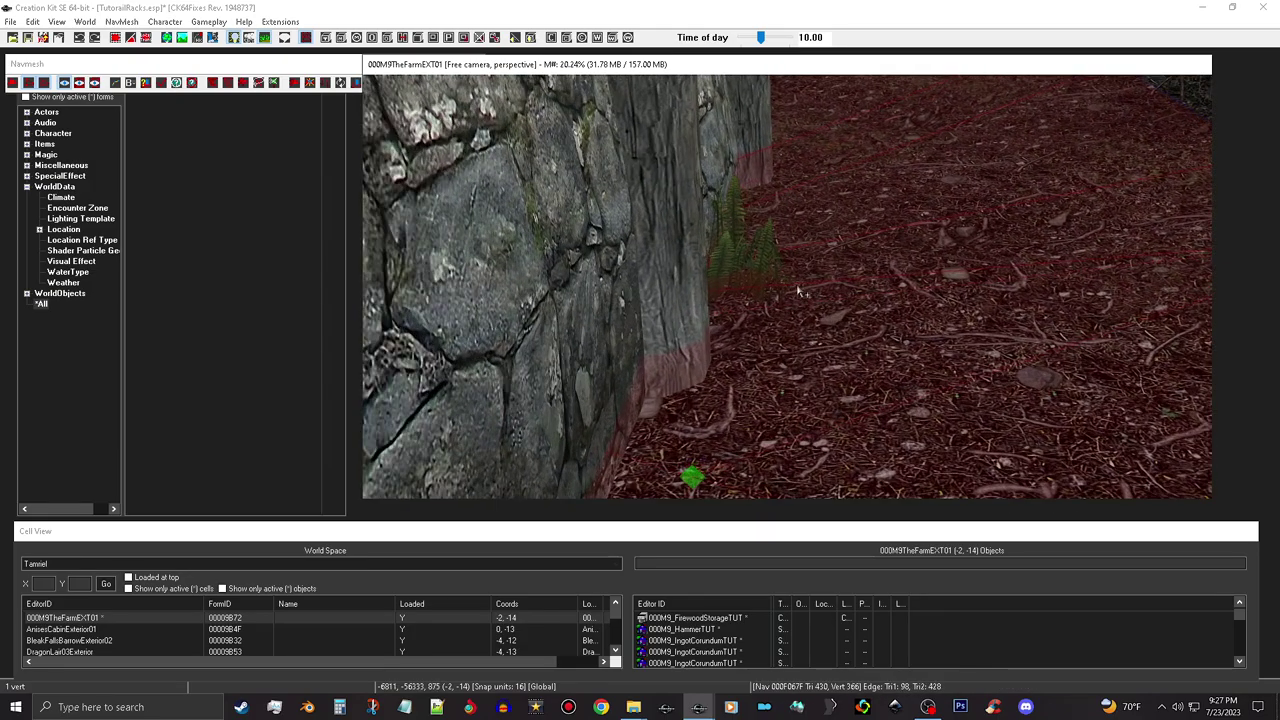
- Add two navmesh vertices past the wooden post on the stone wall, near the fern
middle_click_drag(790, 305, 850, 256)
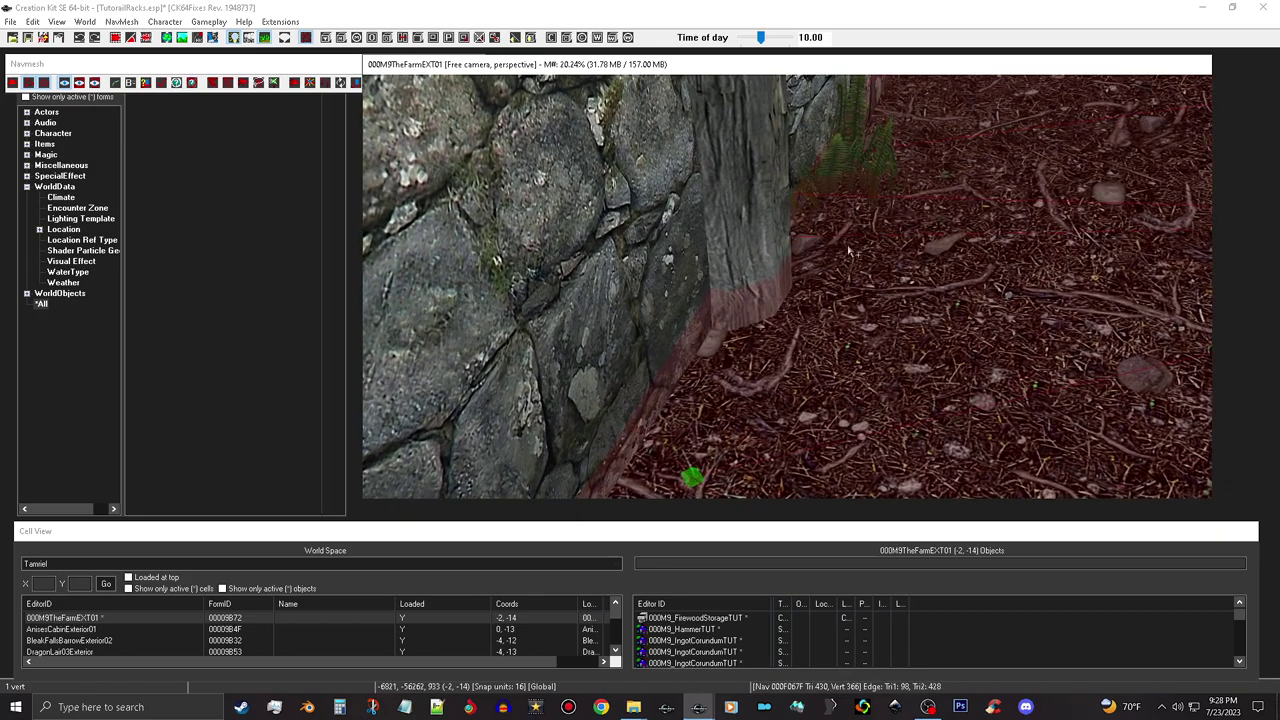
right_click(855, 241, "ctrl")
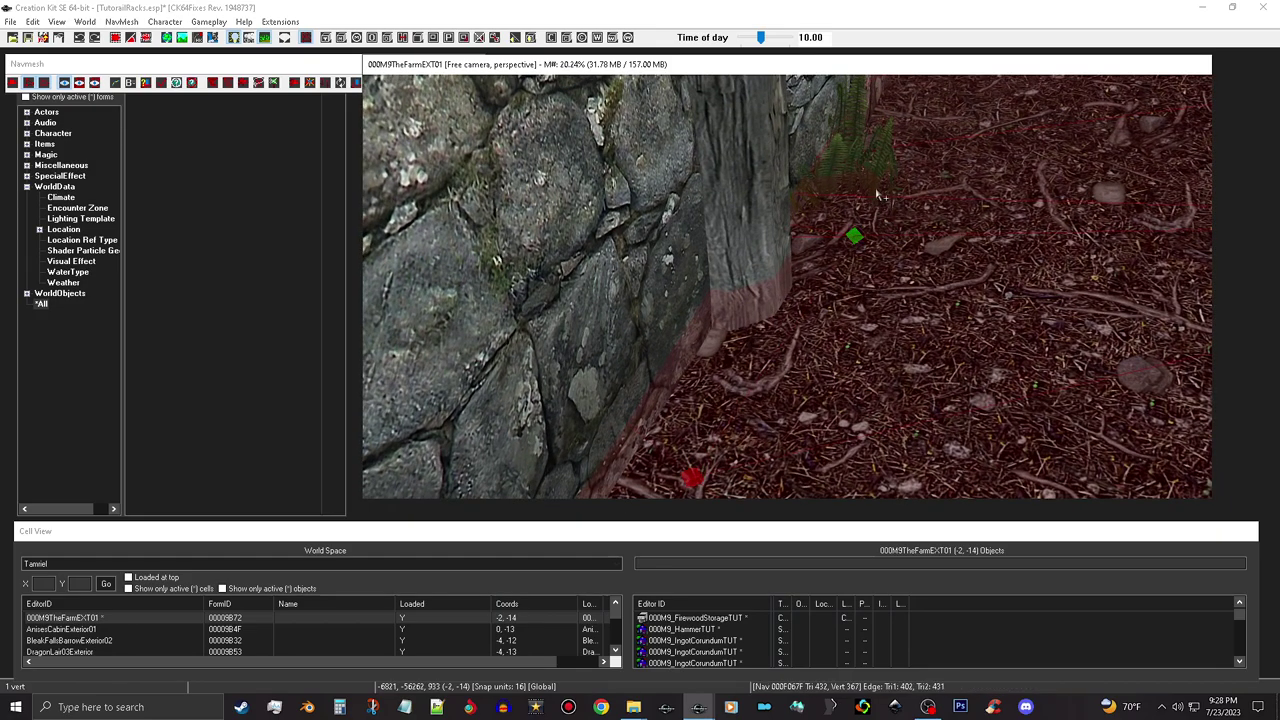
right_click(868, 196, "ctrl")
- Merge the two vertices near the fern into the one farther along the stone wall
middle_click_drag(866, 232, 841, 253, "shift")
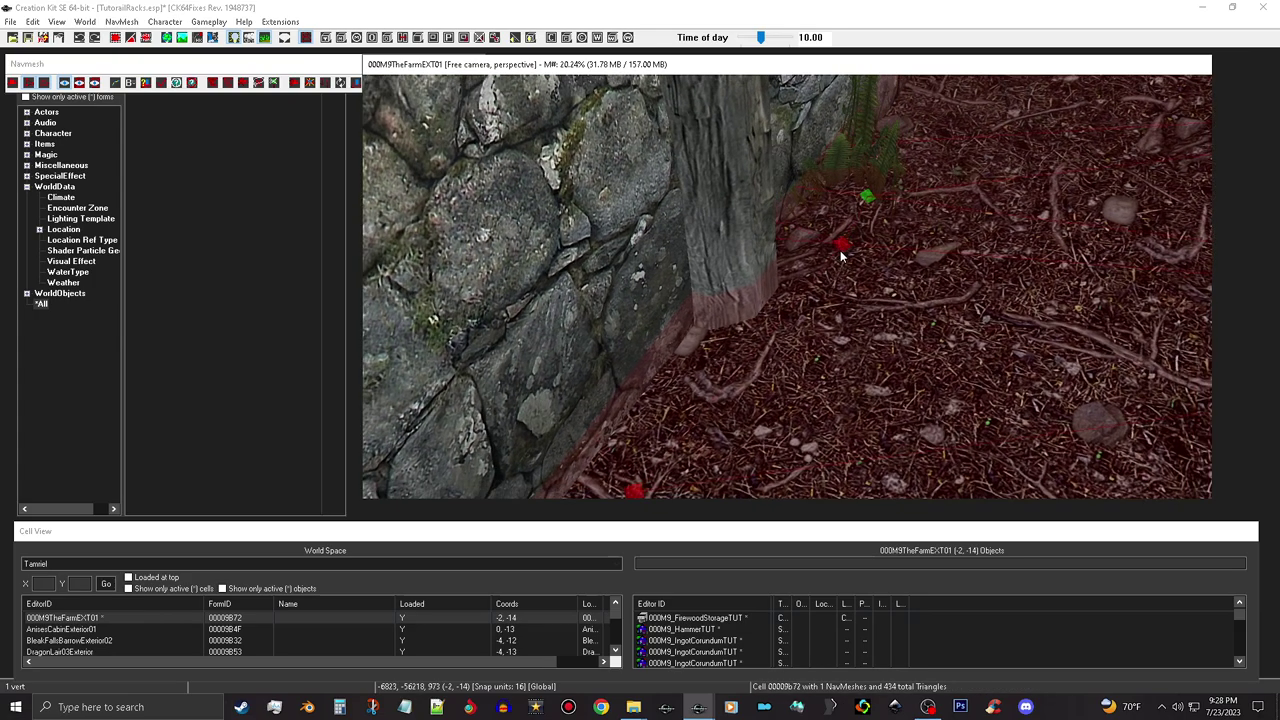
left_click(842, 245)
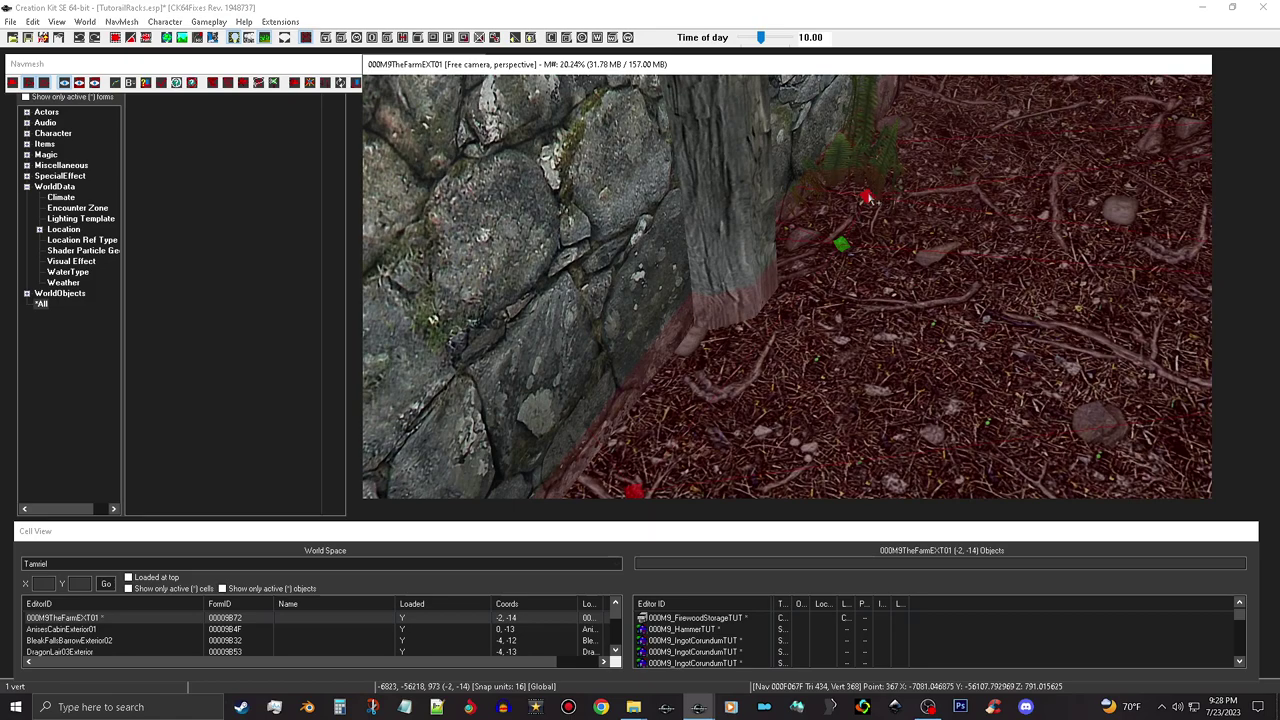
left_click(868, 198)
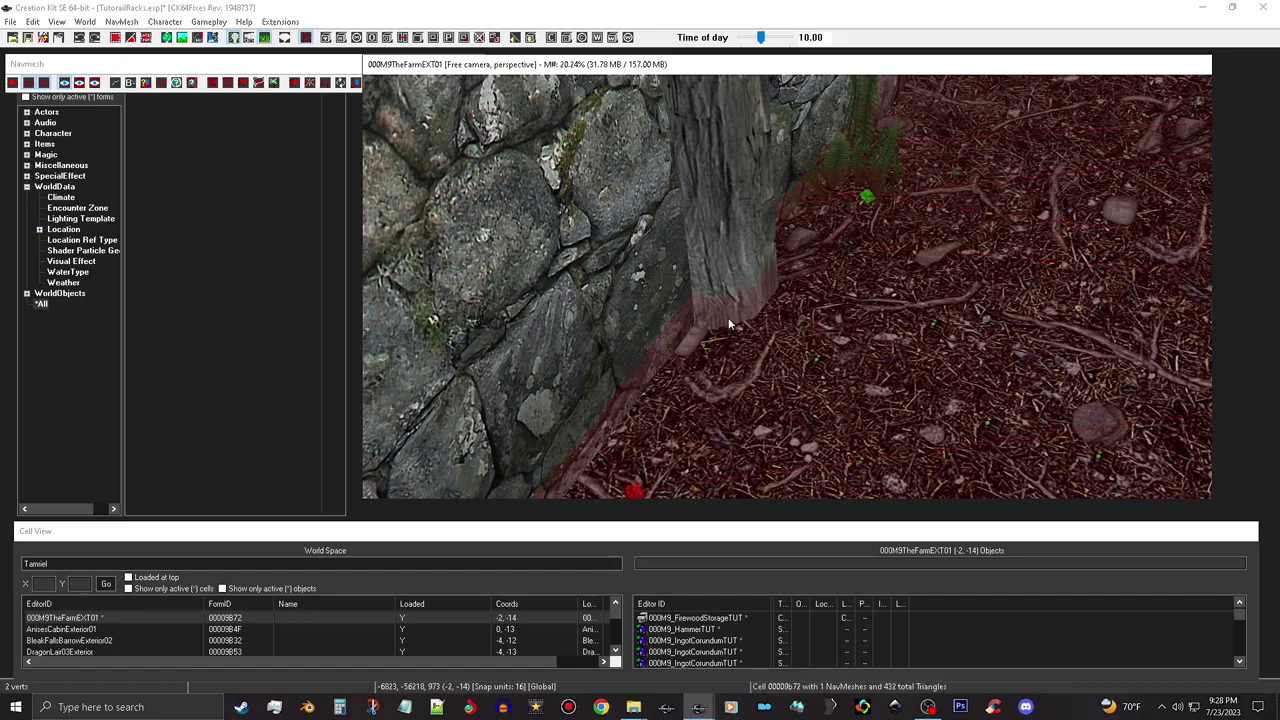
- Add two vertices along the stone wall past the fern and merge them with the vertex beside it
middle_click_drag(802, 250, 763, 258, "shift")
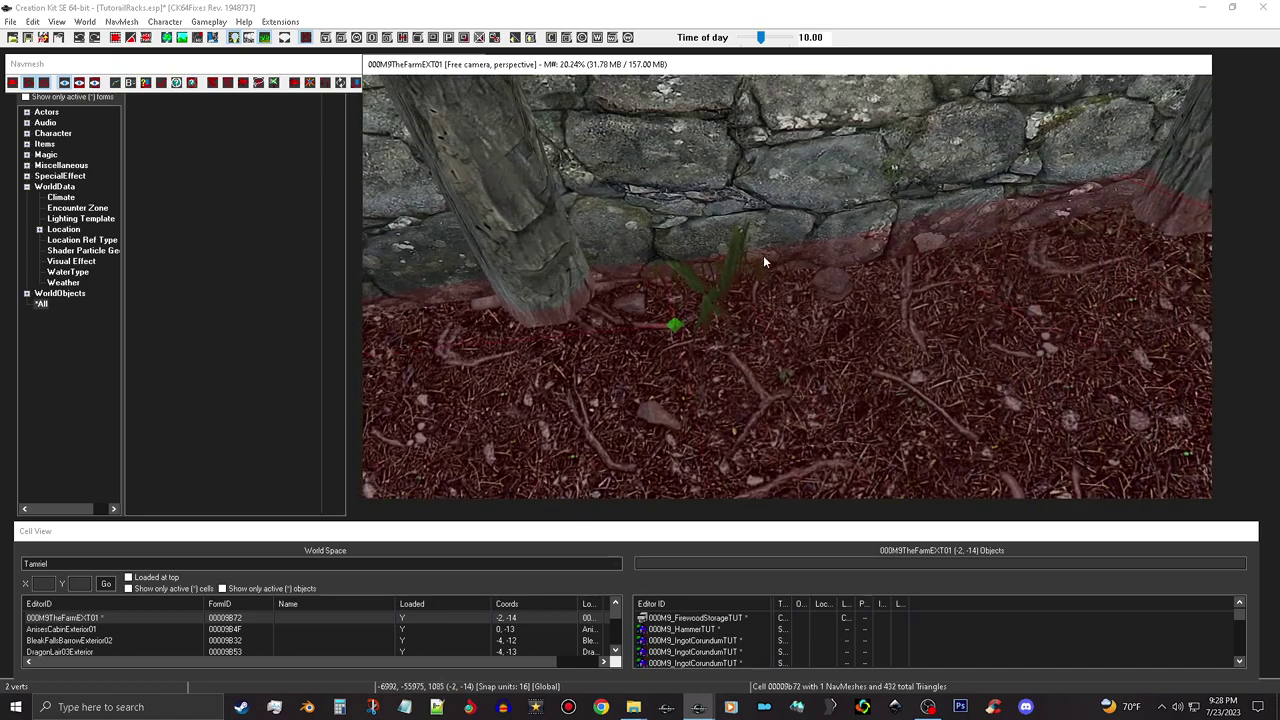
right_click(764, 330)
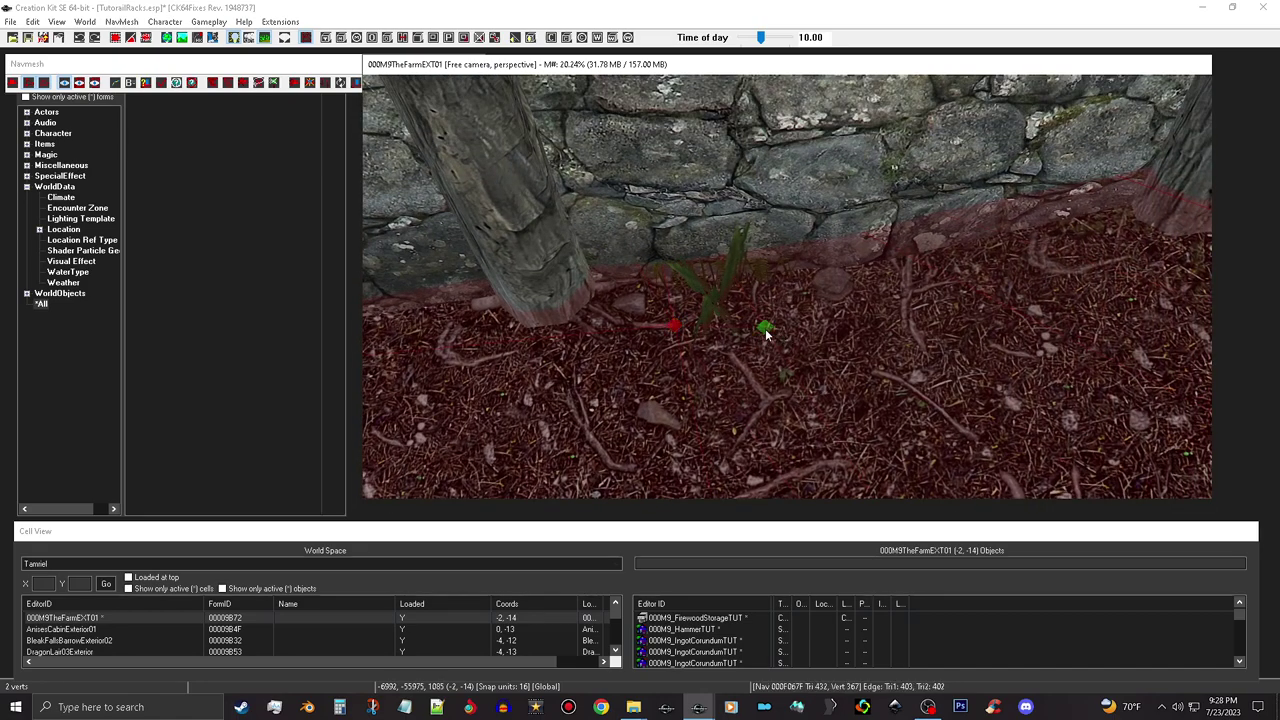
left_click(765, 327)
left_click_drag(765, 327, 818, 318)
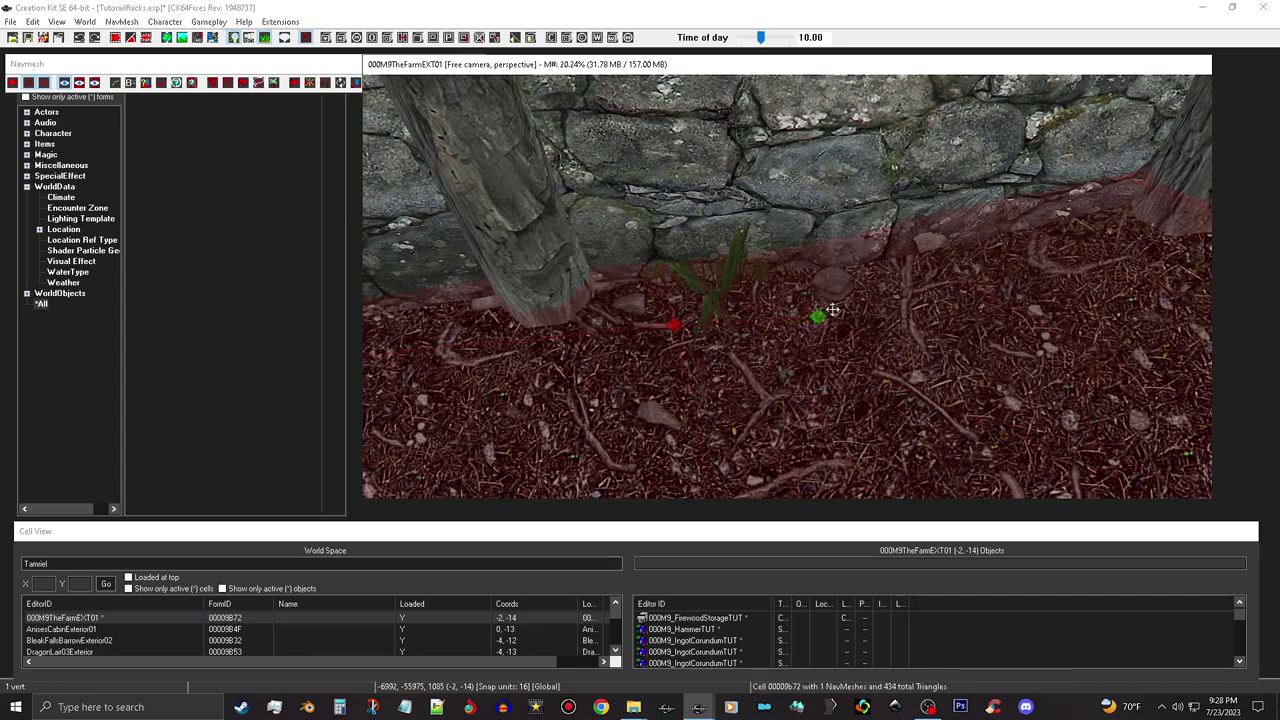
right_click(995, 300)
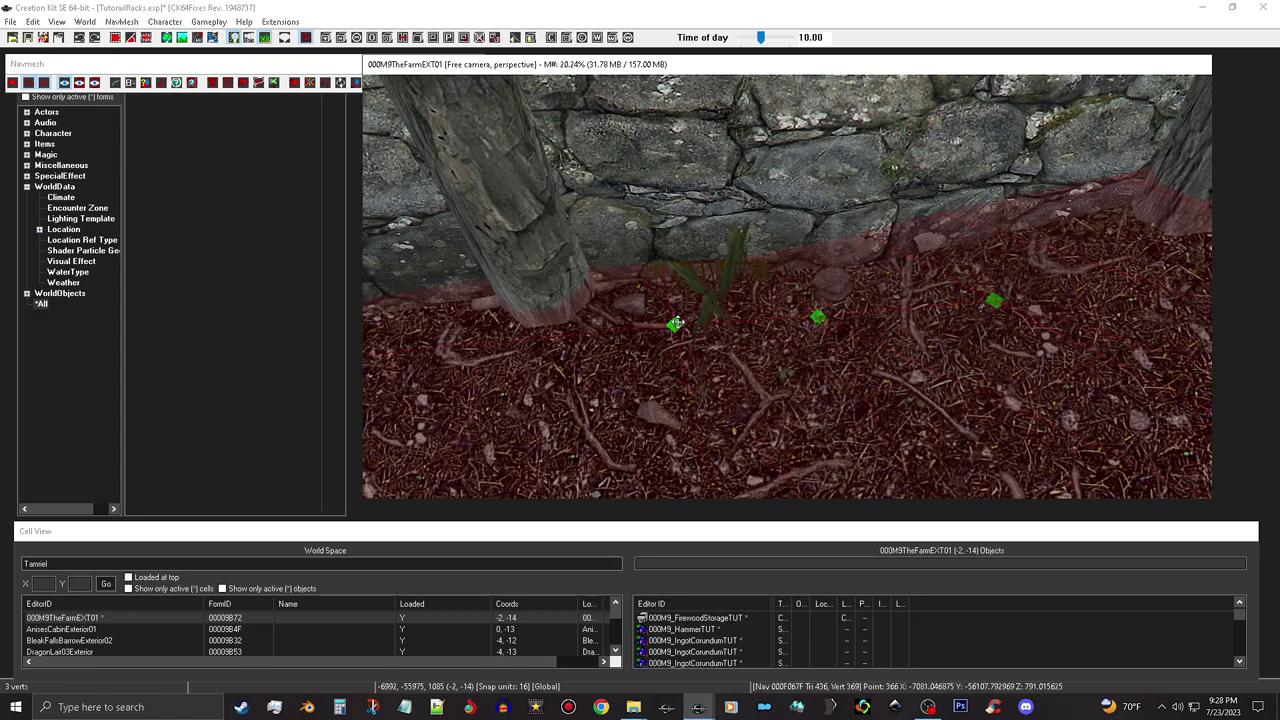
key("q")
- Add two vertices leading past the corner post of the stone wall and merge them with the preceding vertex
middle_click_drag(992, 303, 911, 322)
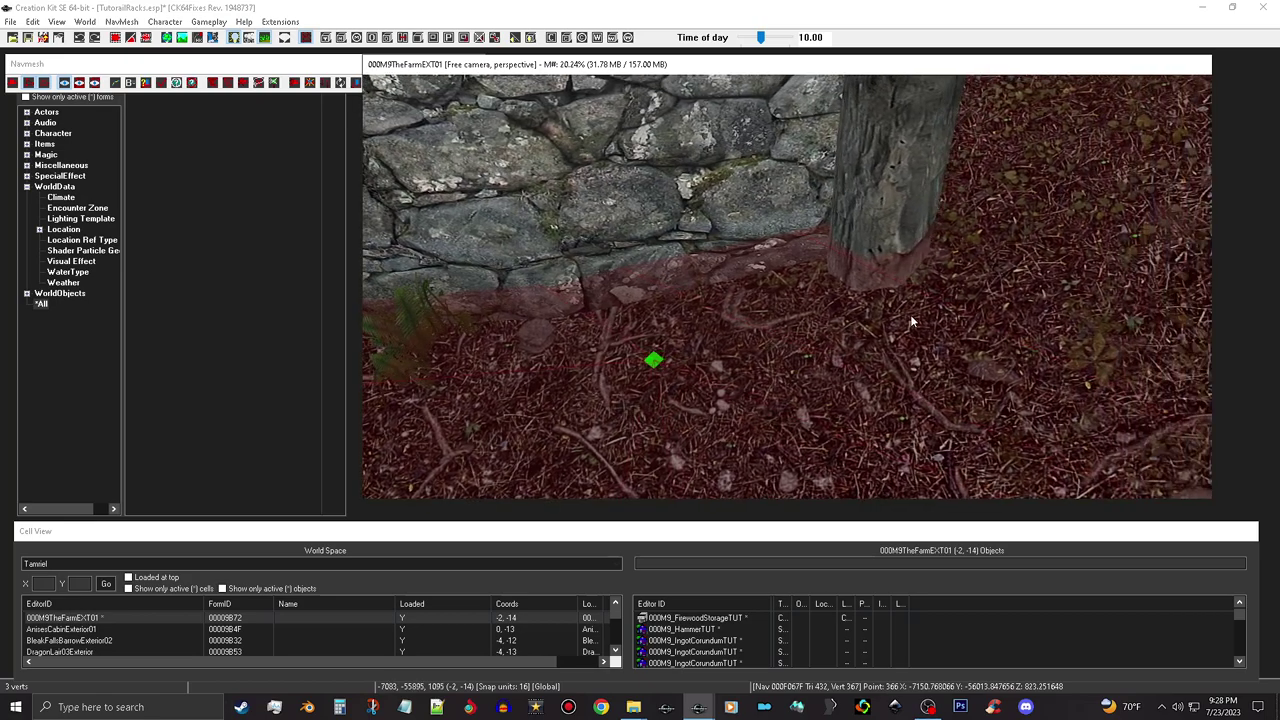
right_click(812, 351, "ctrl")
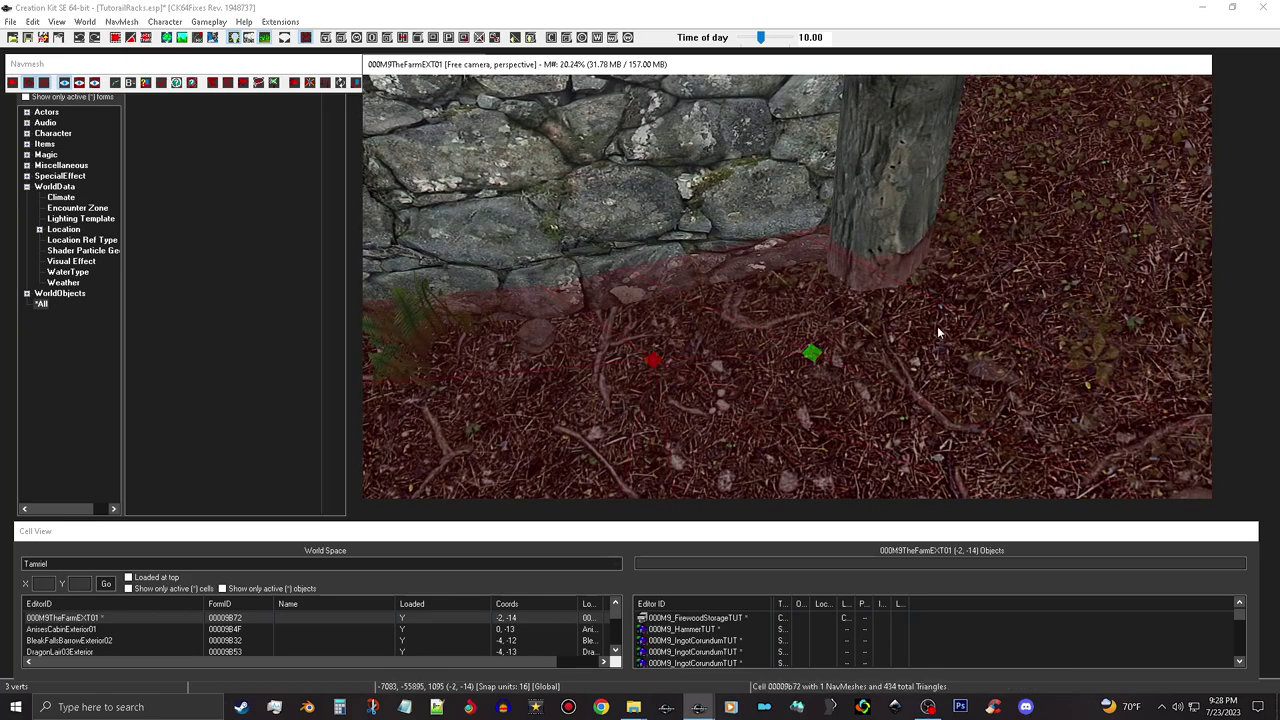
right_click(994, 329, "ctrl")
left_click_drag(993, 330, 1013, 296)
left_click(812, 357, "ctrl")
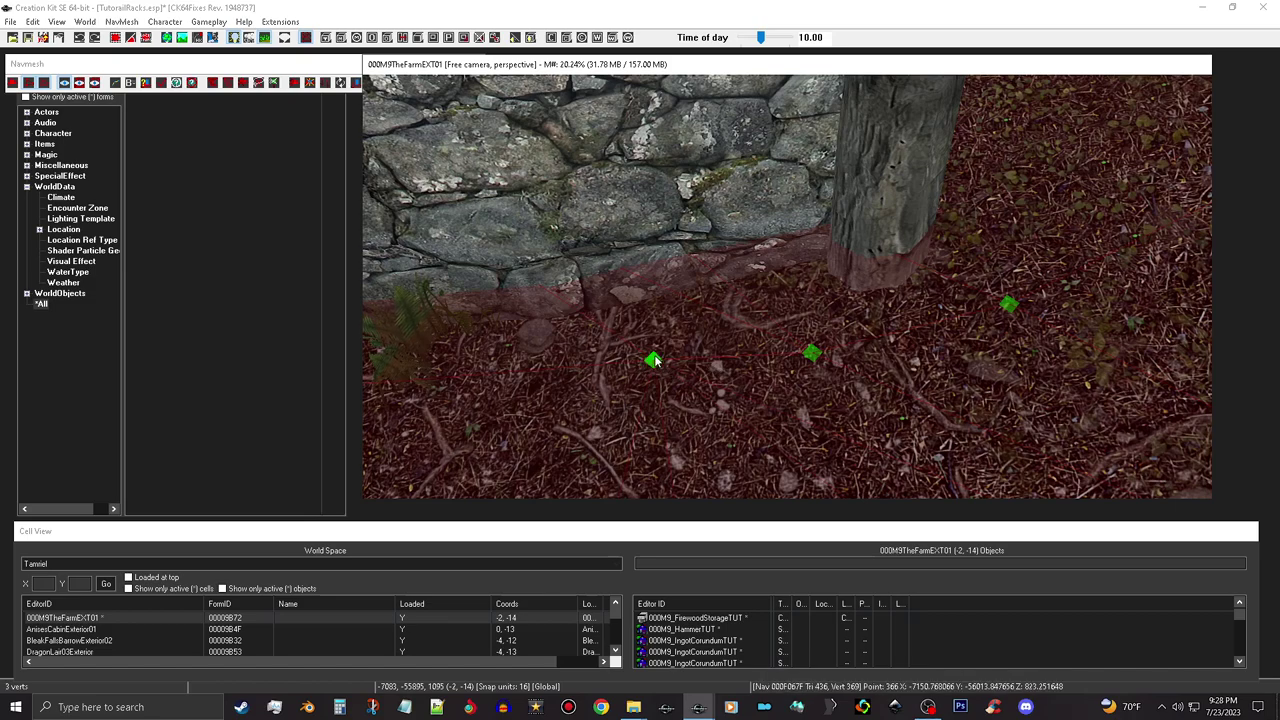
key("q")
- Examine the navmesh triangles along the stone wall and around its corner post
middle_click_drag(627, 316, 545, 326)
middle_click_drag(640, 266, 680, 267)
middle_click_drag(758, 287, 812, 294, "shift")
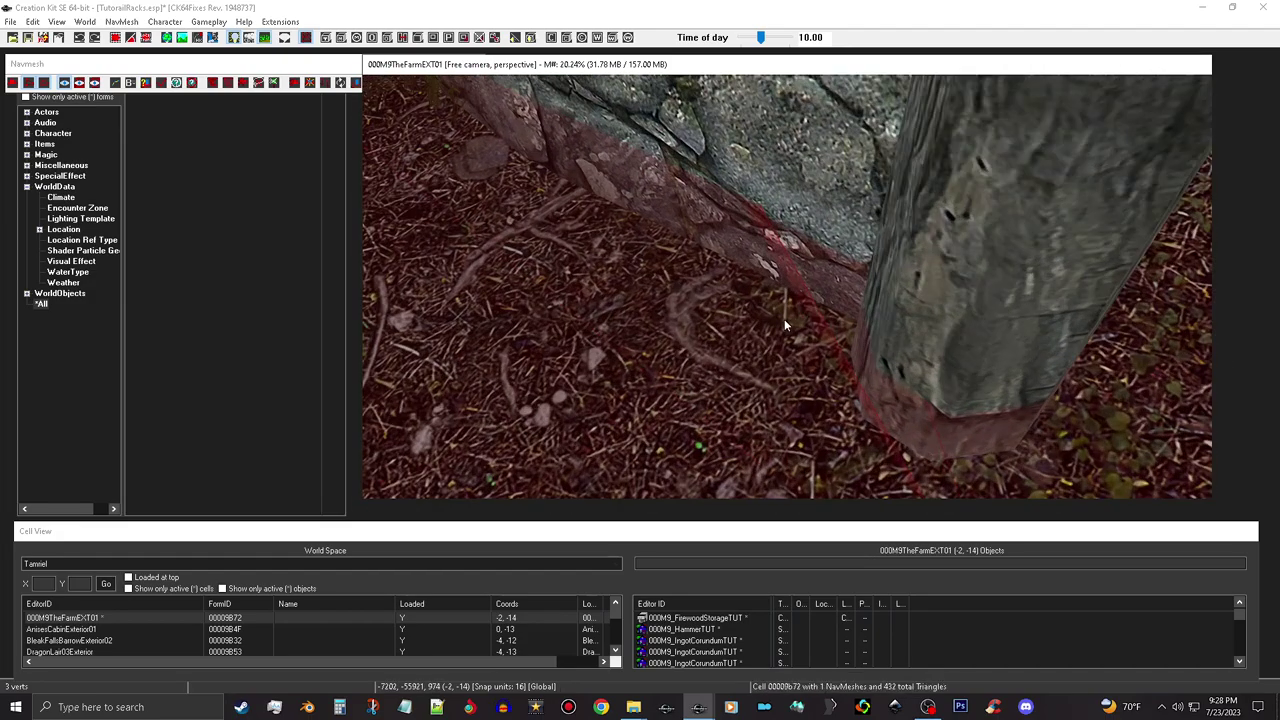
left_click(15, 84)
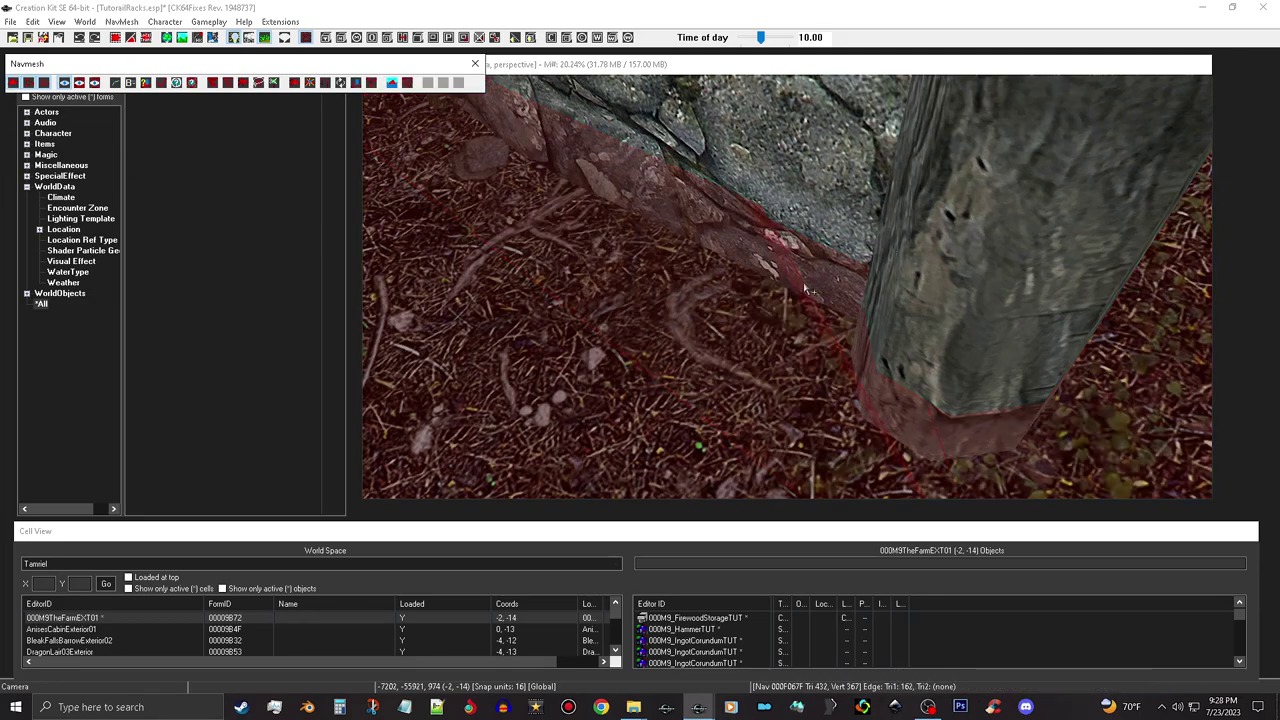
middle_click_drag(804, 300, 661, 338, "shift")
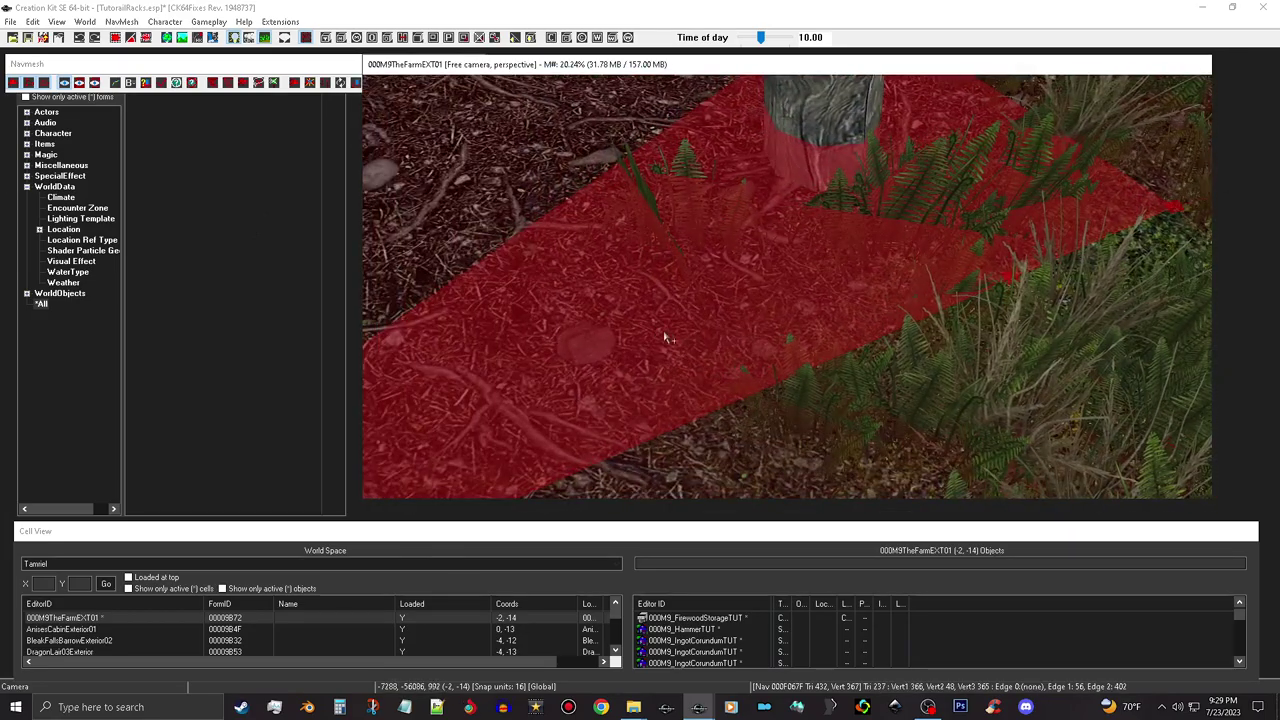
left_click(766, 324)
middle_click_drag(766, 325, 840, 314, "shift")
scroll(812, 319, "down", 3)
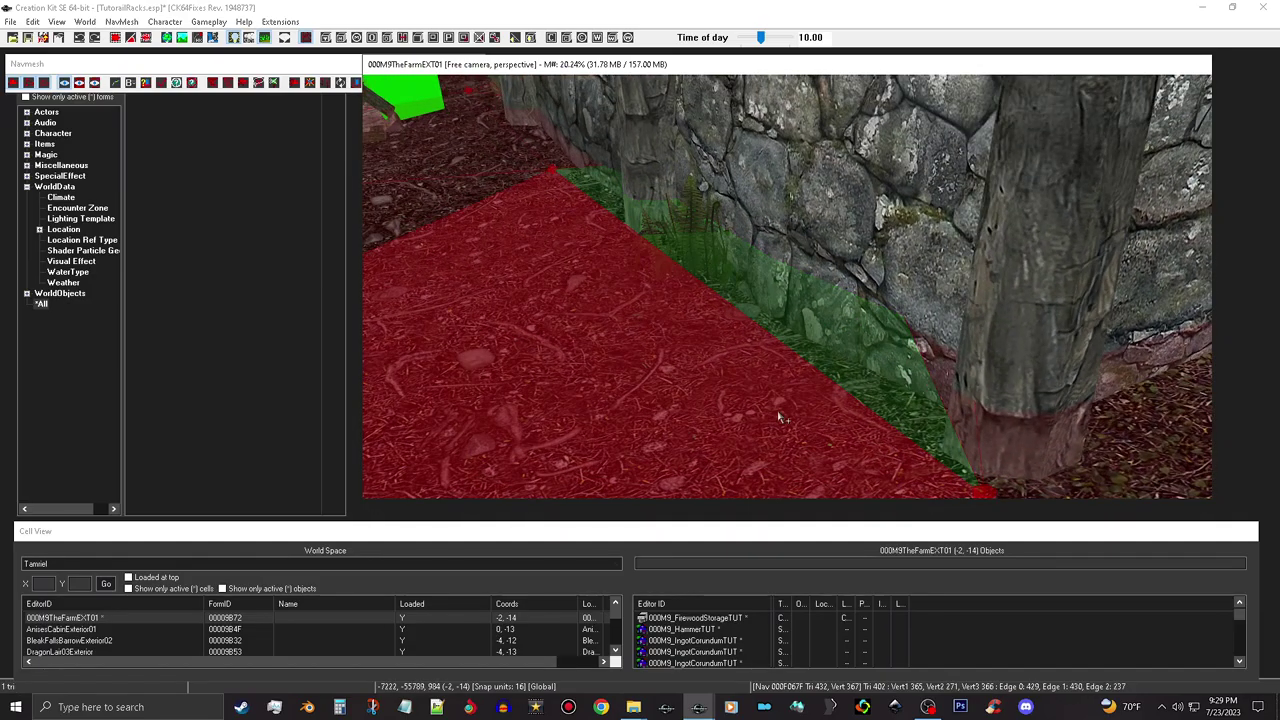
left_click(780, 418)
mouse_move(781, 422)
middle_mouse_down("shift")
mouse_move(843, 440)
mouse_move(802, 393)
mouse_move(817, 358)
mouse_move(797, 379)
middle_mouse_up("shift")
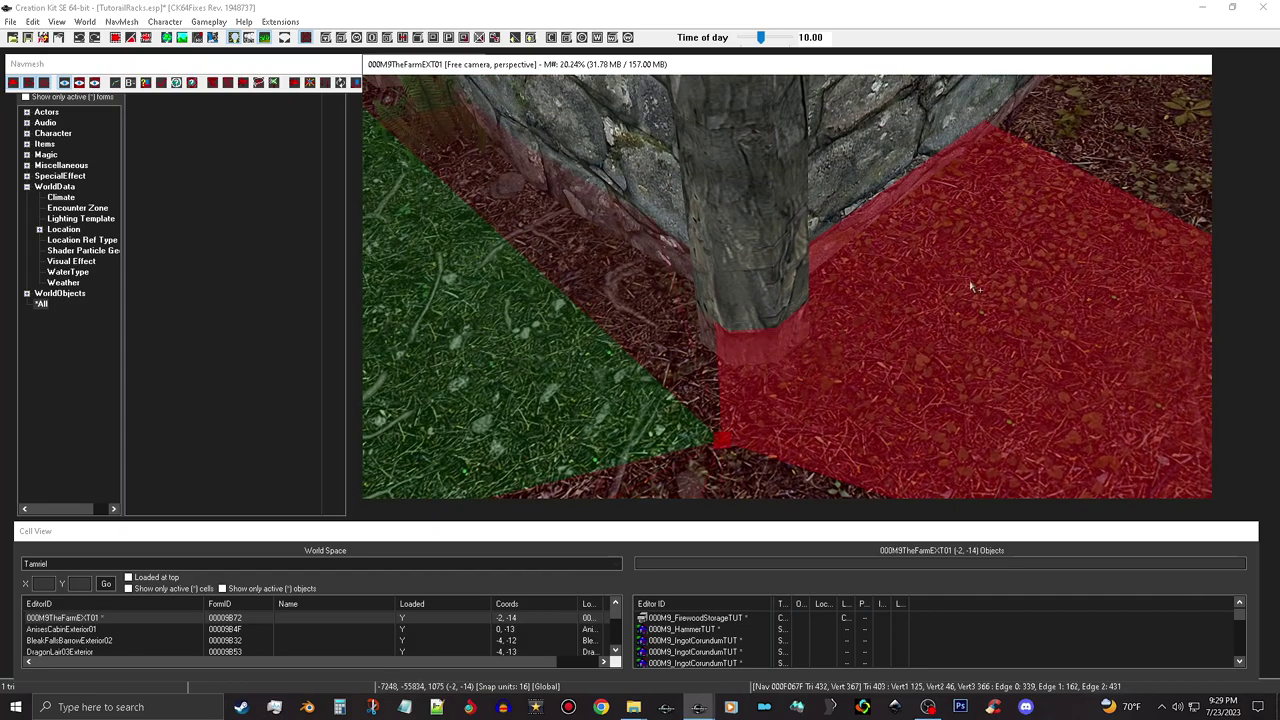
- Add three navmesh vertices along the next side of the stone wall, leading away from the corner post
right_click(1052, 157, "ctrl")
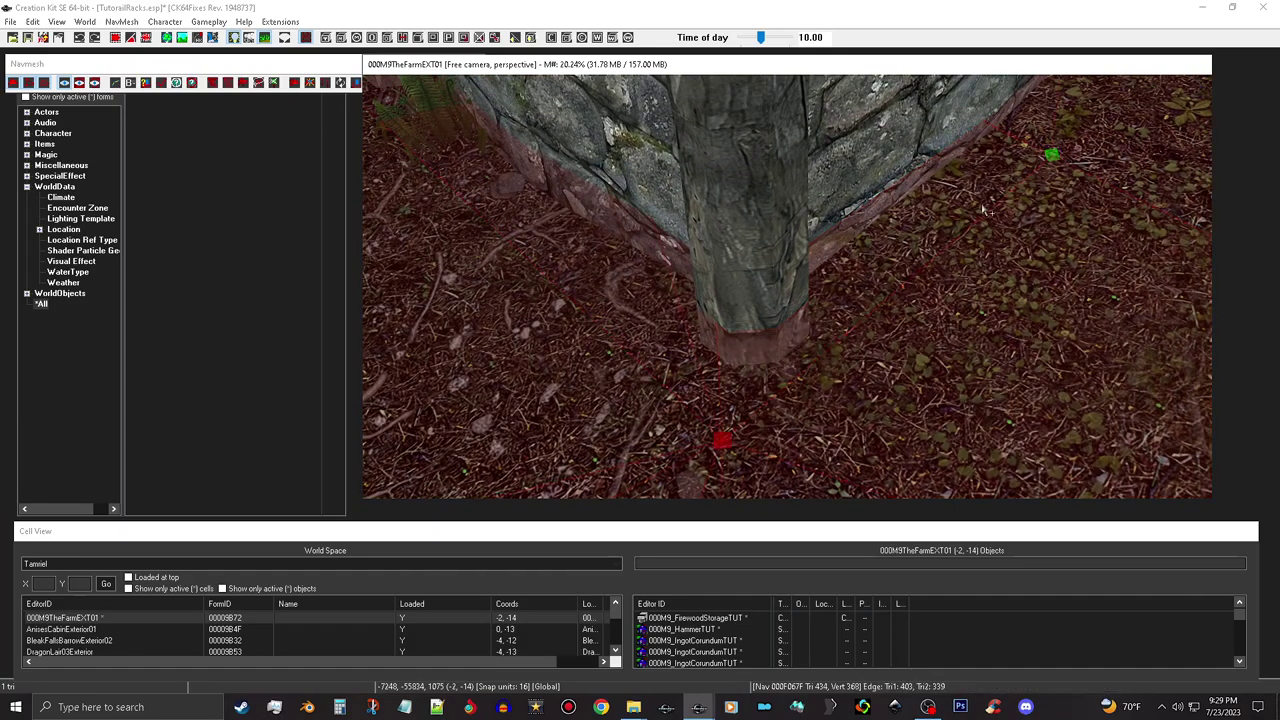
middle_click_drag(1029, 169, 900, 278)
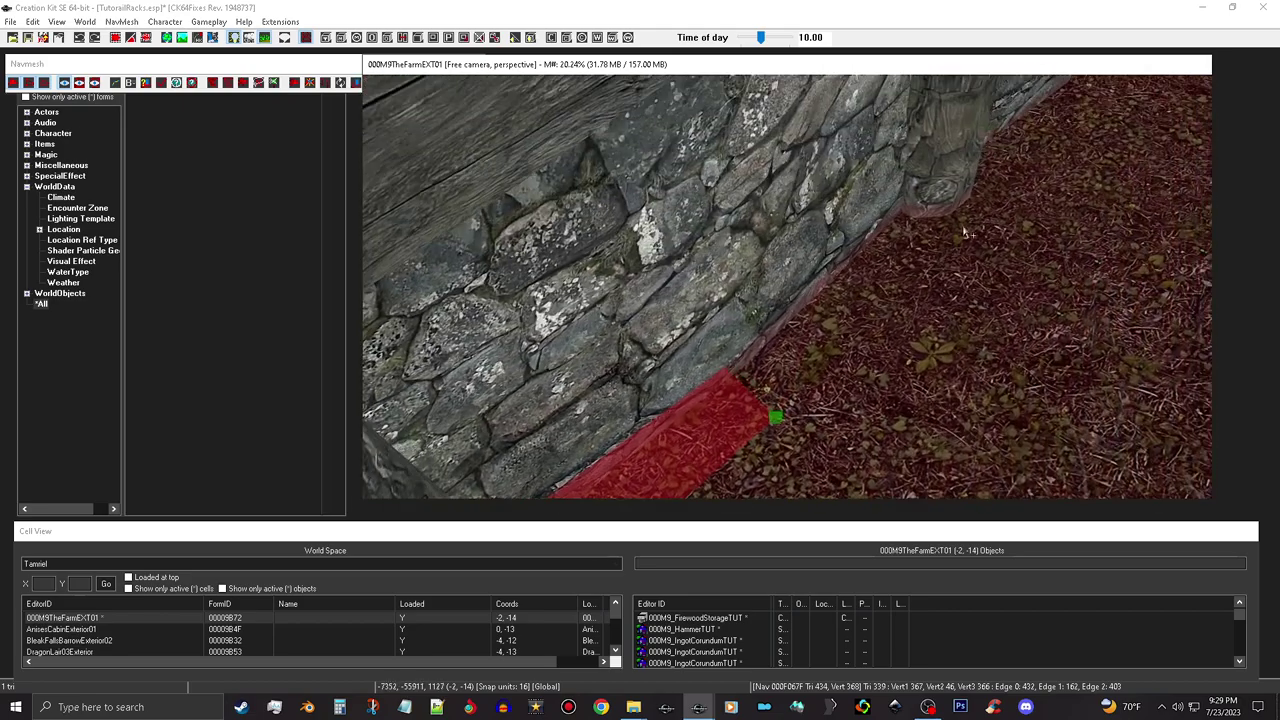
middle_click_drag(724, 409, 757, 379, "shift")
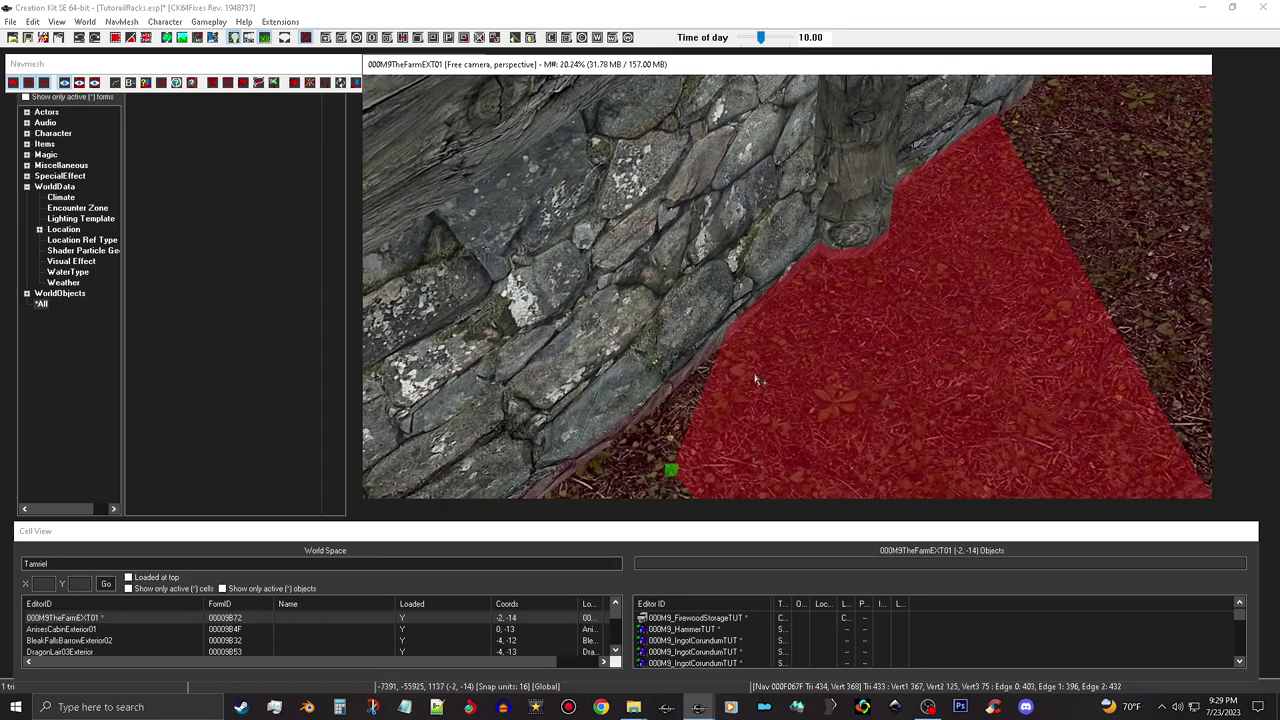
right_click(1030, 177, "ctrl")
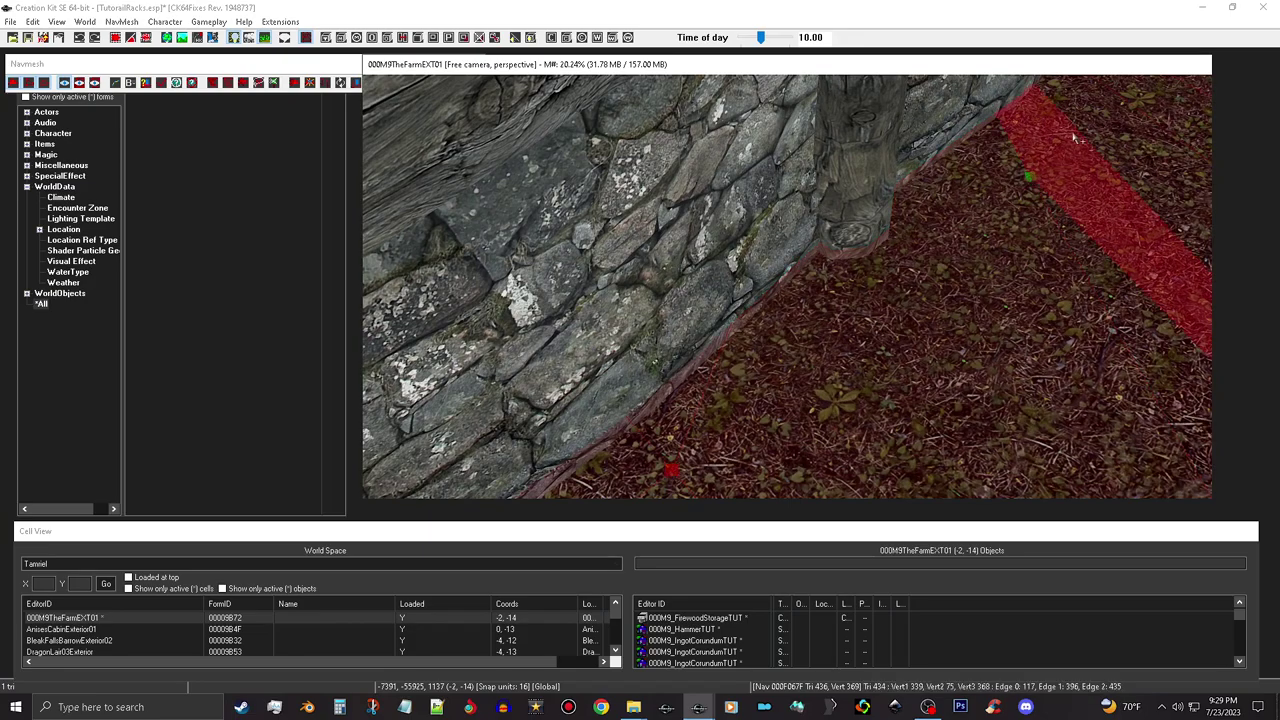
left_click(1083, 128)
right_click(1075, 127, "ctrl")
- Add two more vertices farther along the stone wall and merge the last four into the farthest one
middle_click_drag(1112, 103, 972, 208)
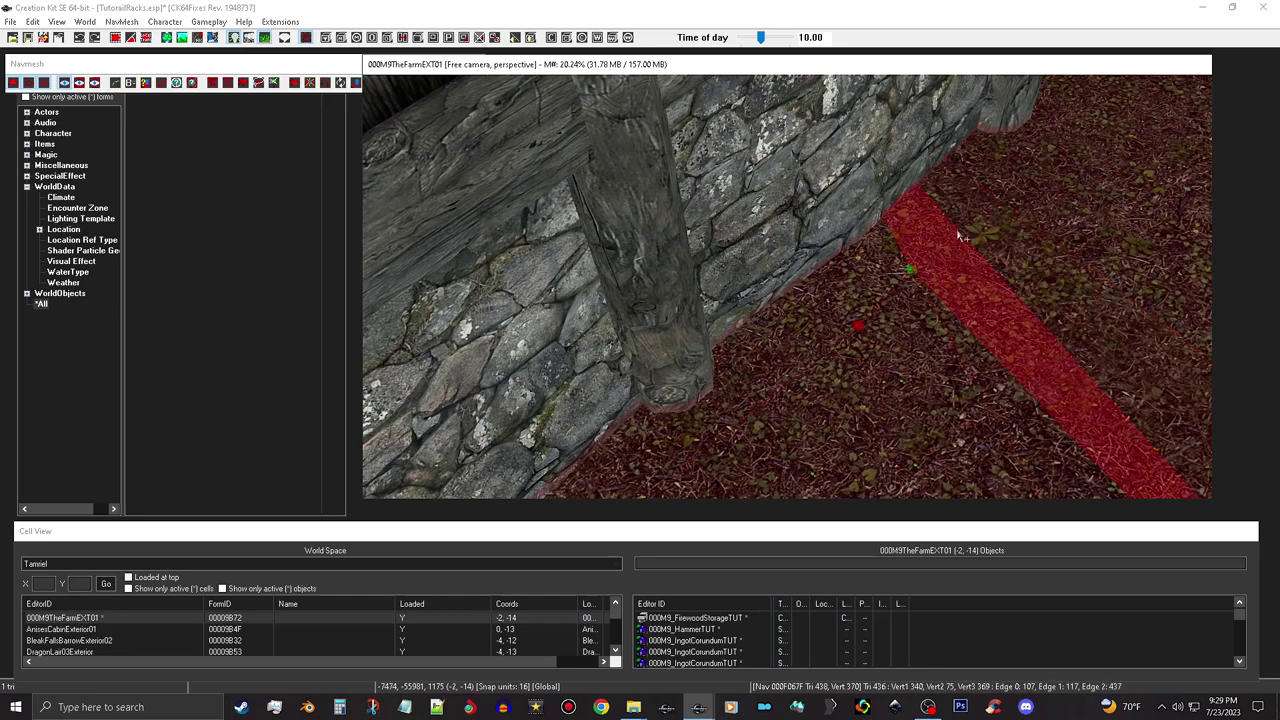
left_click(963, 233)
right_click(963, 233, "ctrl")
left_click(1000, 191)
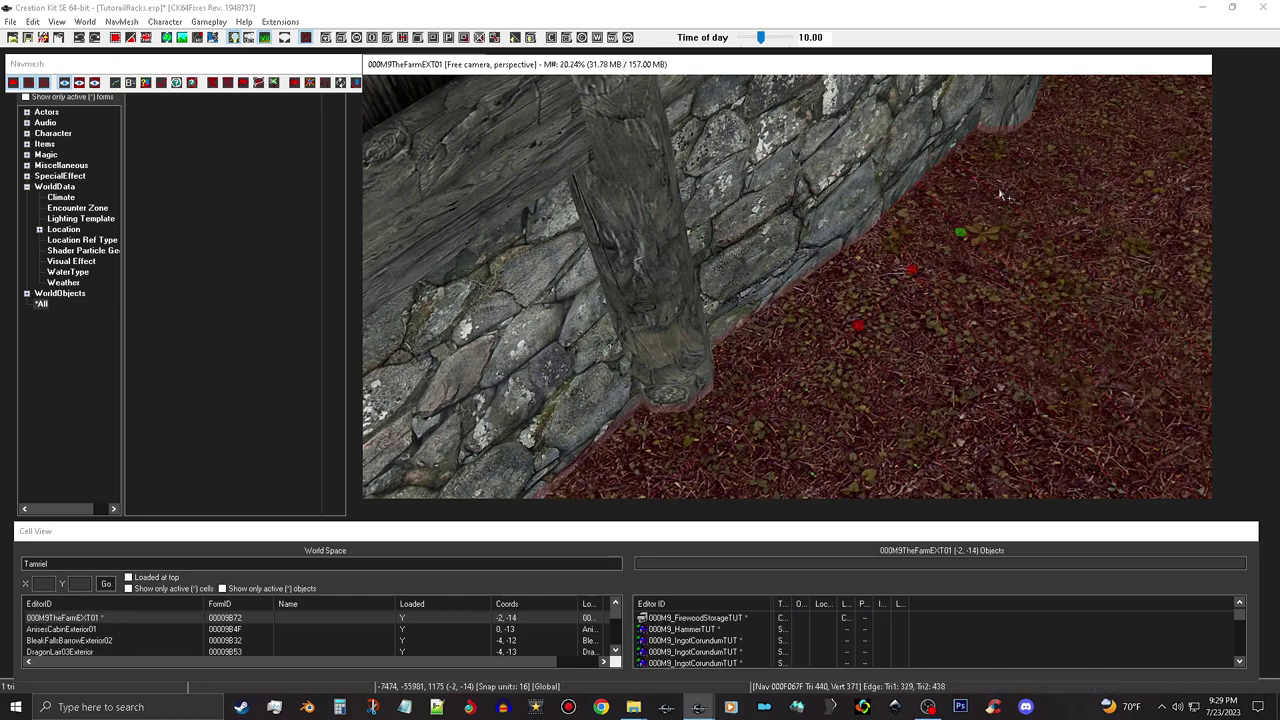
right_click(969, 241, "ctrl")
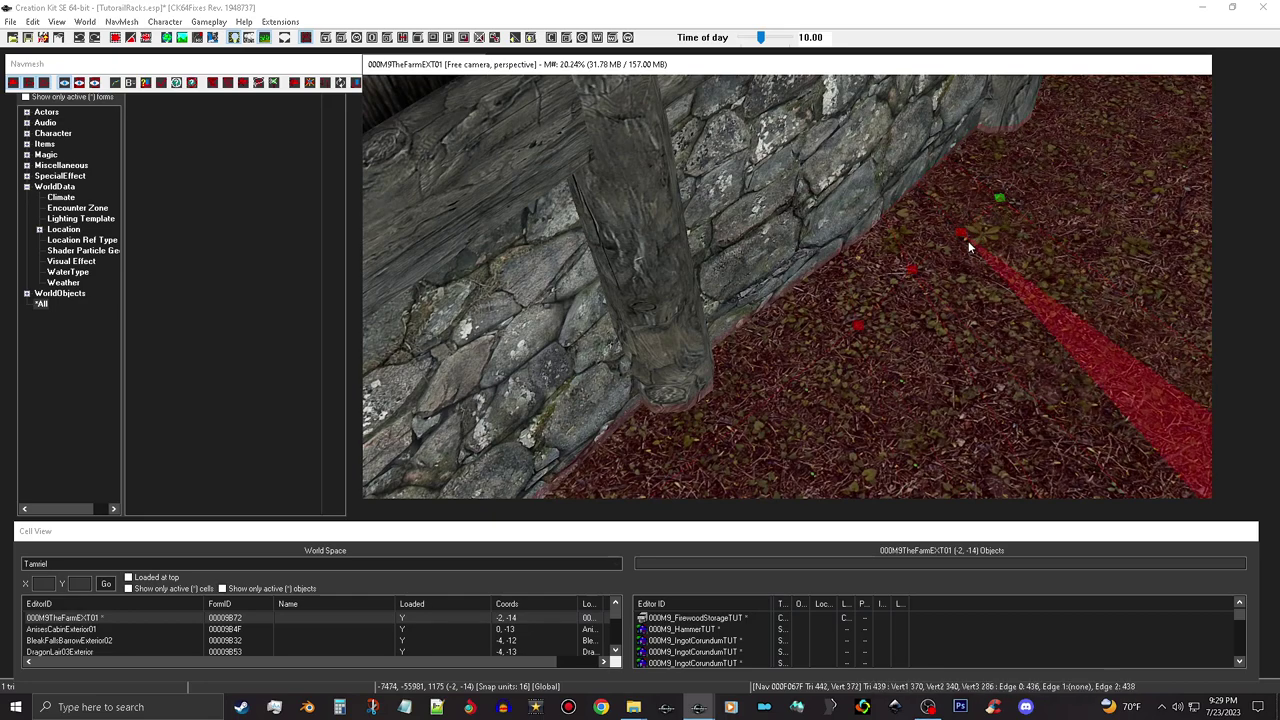
left_click(961, 233, "ctrl")
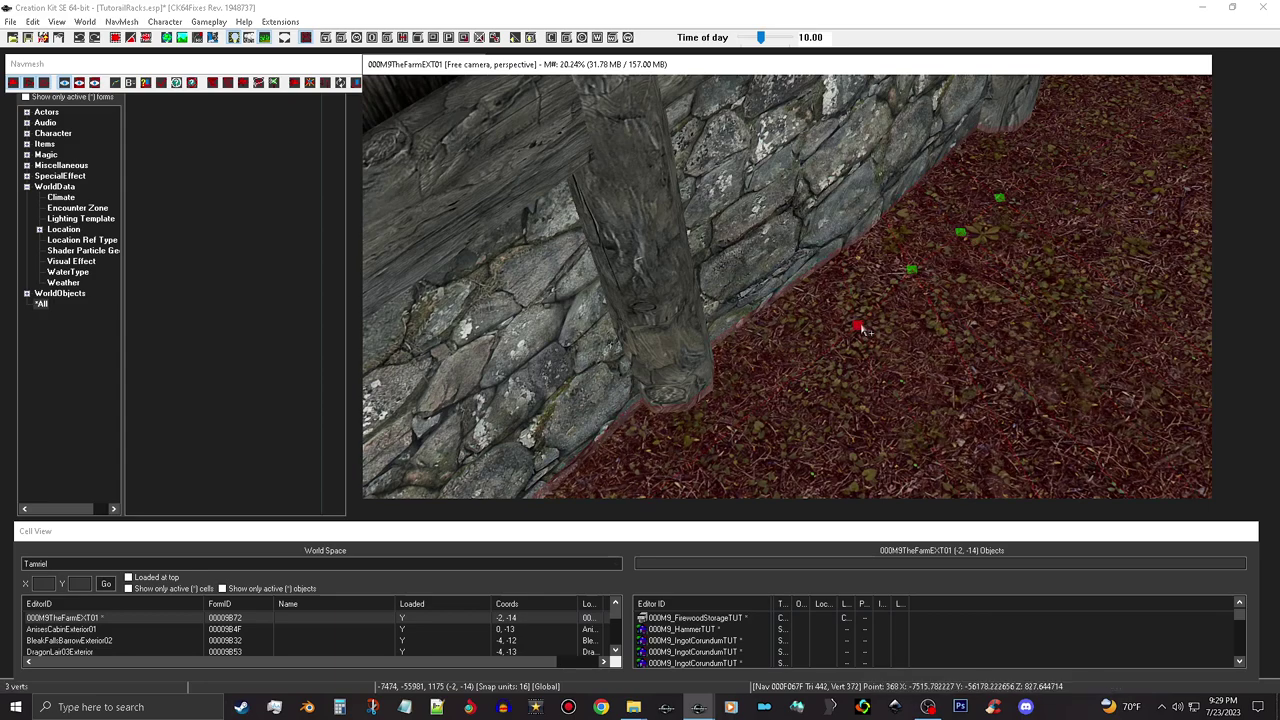
key("q")
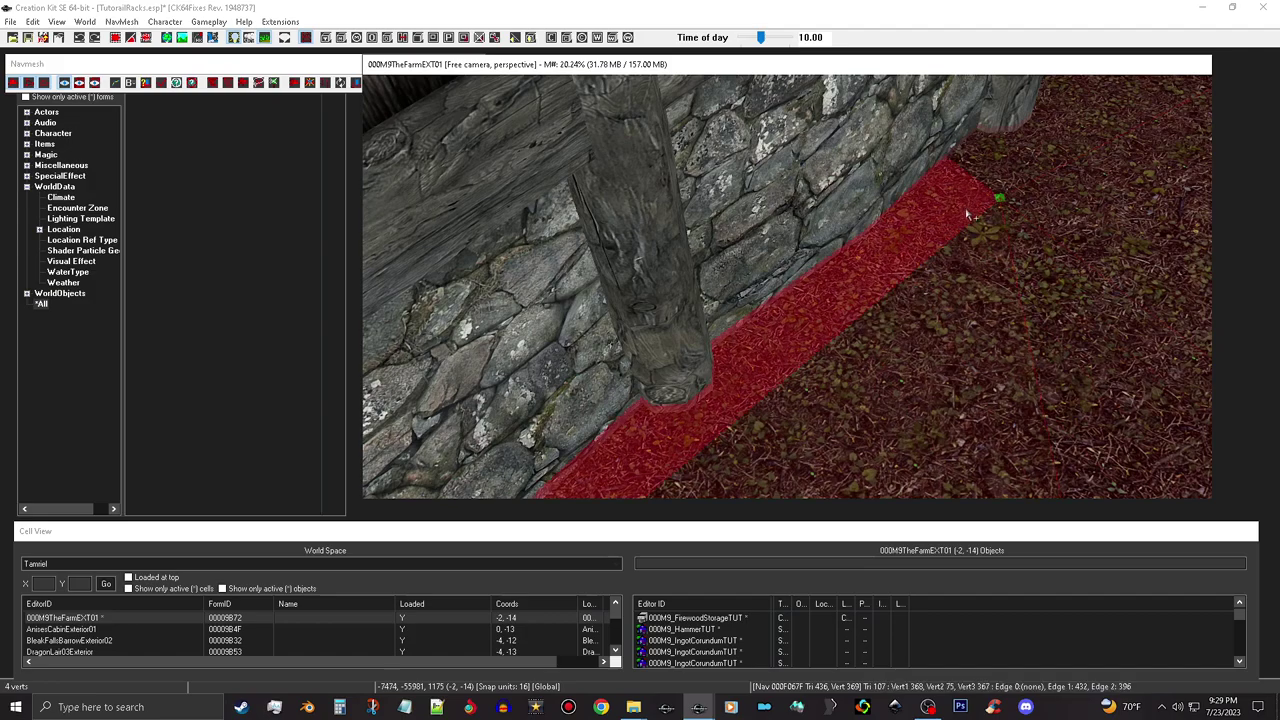
- Add two vertices in front of the wall's last section and move the vertex at the end post outward, clear of its base
middle_click_drag(956, 196, 903, 252, "shift")
middle_click_drag(980, 257, 823, 306)
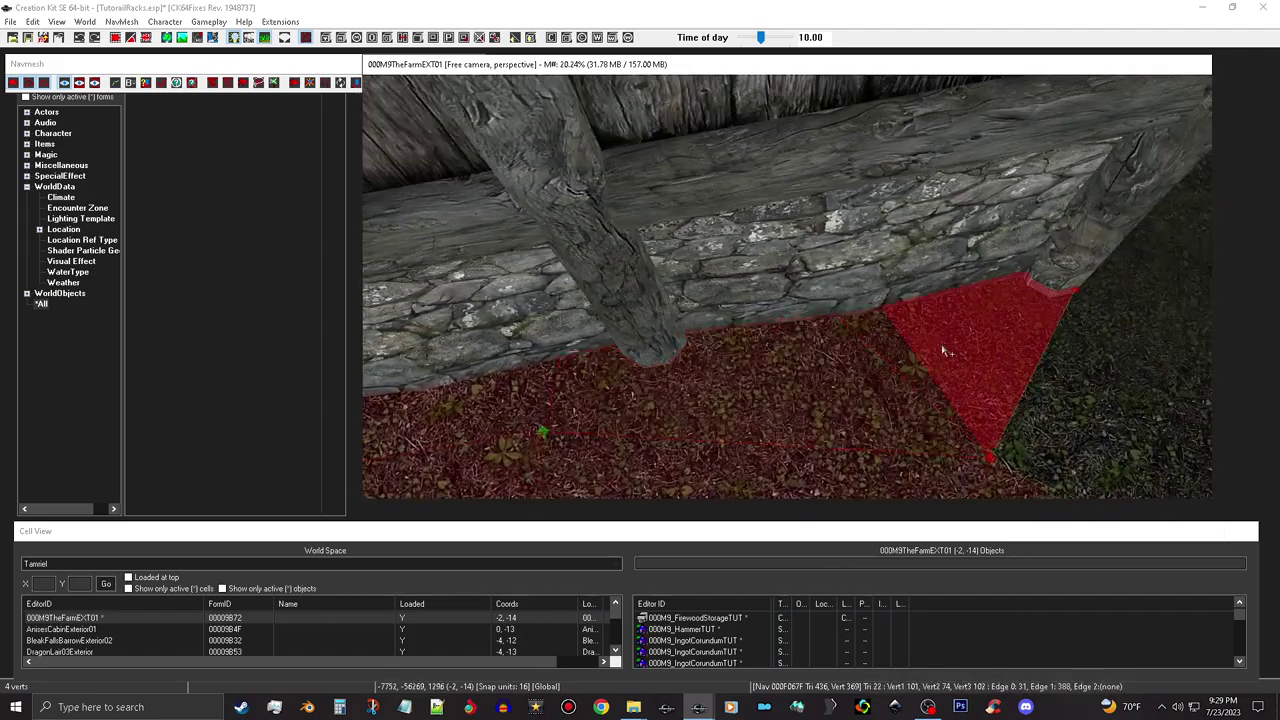
left_click(884, 361)
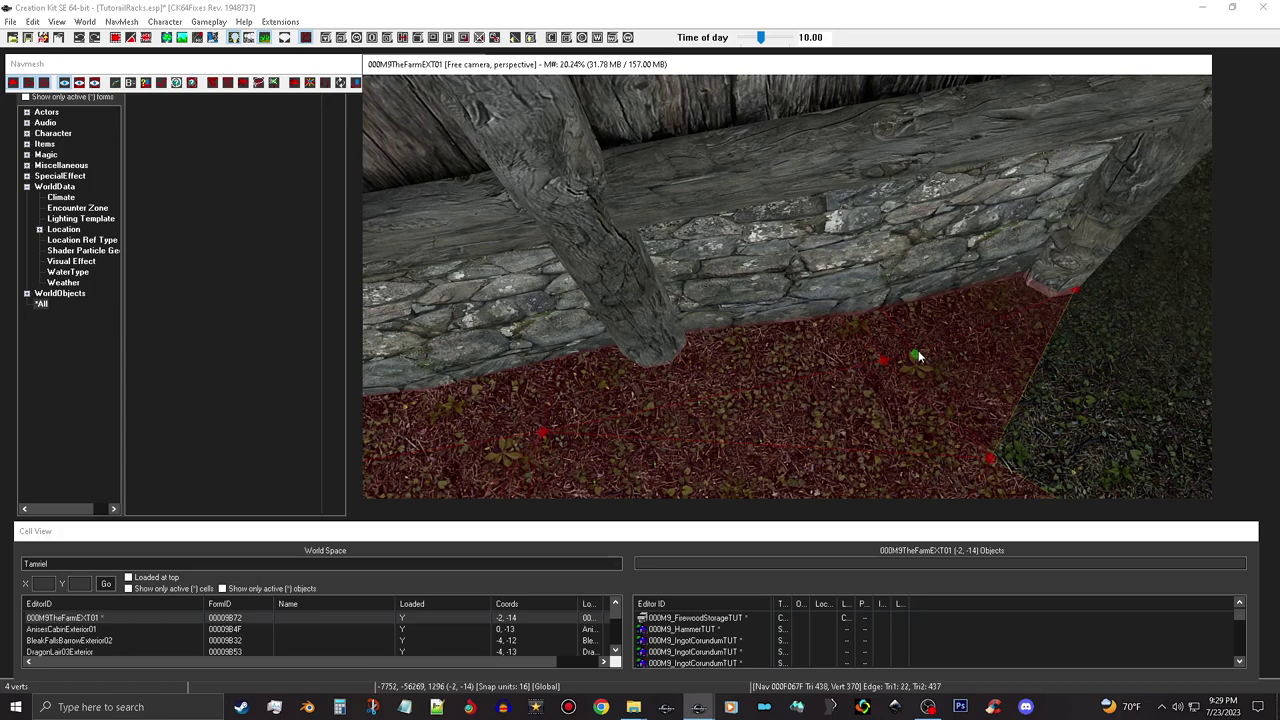
left_click(1076, 292)
left_click_drag(1076, 292, 1106, 301)
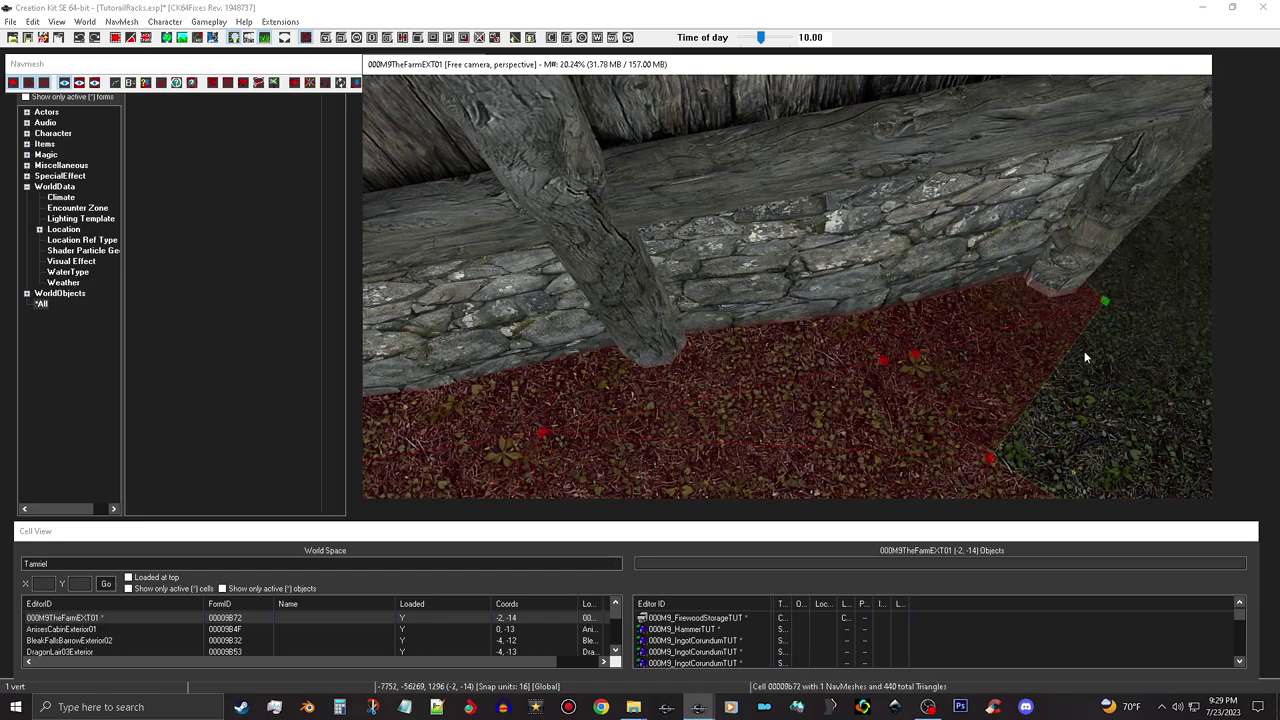
- Merge the two neighbouring vertices in front of the wall's last section
left_click(920, 360)
left_click(914, 356)
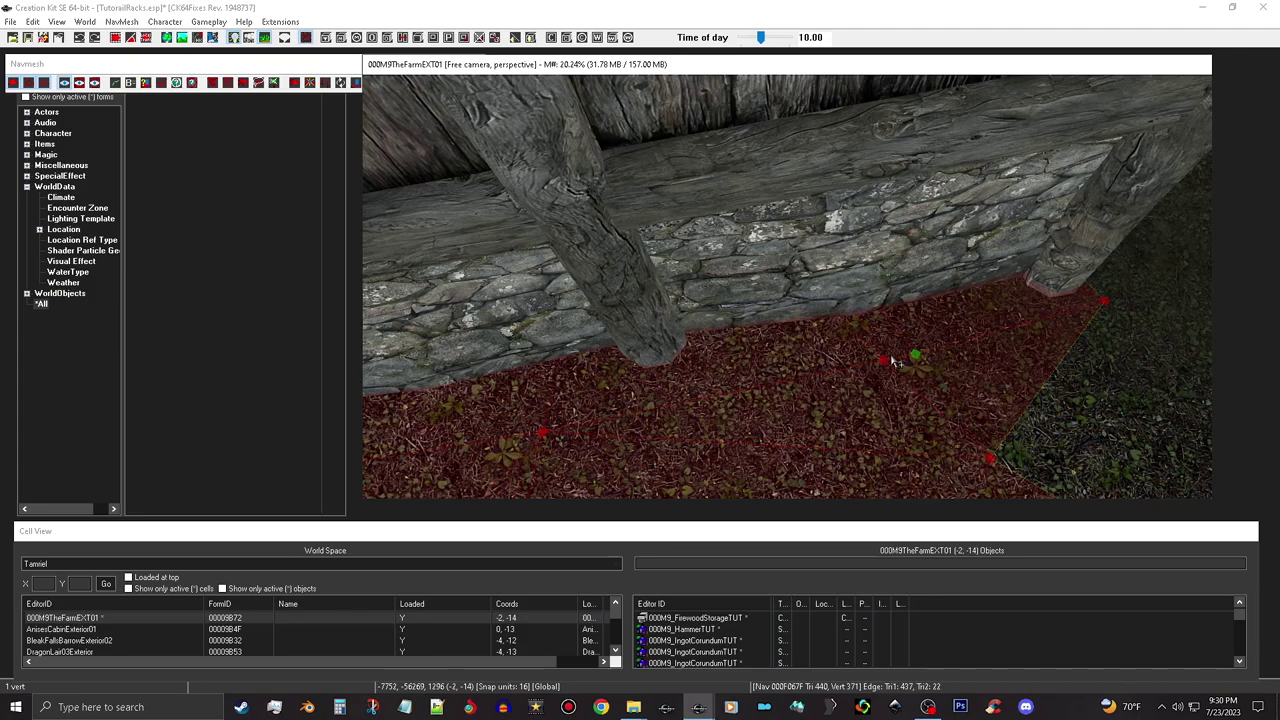
key("q")
- Add a vertex on the open navmesh edge beyond the wall's end post and drop the three selected edge vertices to the ground
middle_click_drag(1005, 362, 882, 358)
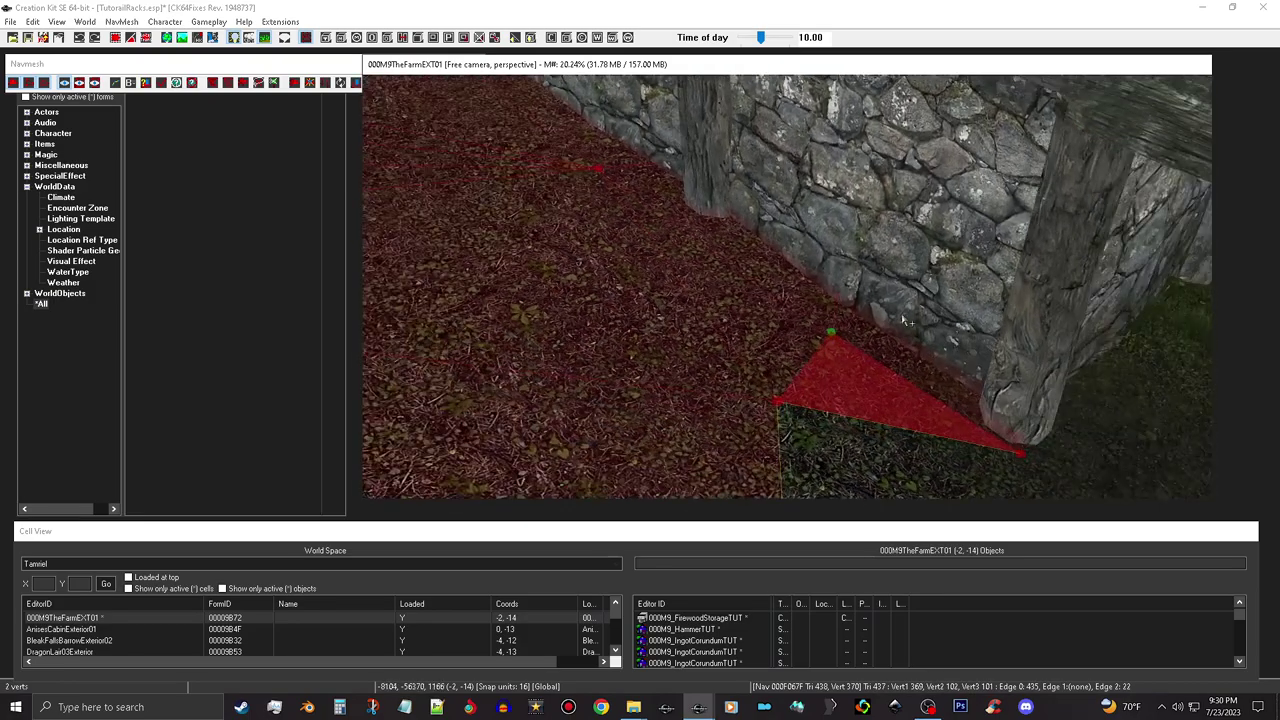
mouse_move(1010, 305)
middle_mouse_down()
mouse_move(947, 262)
mouse_move(1036, 288)
mouse_move(977, 297)
mouse_move(1001, 265)
mouse_move(1021, 305)
middle_mouse_up()
key("shift")
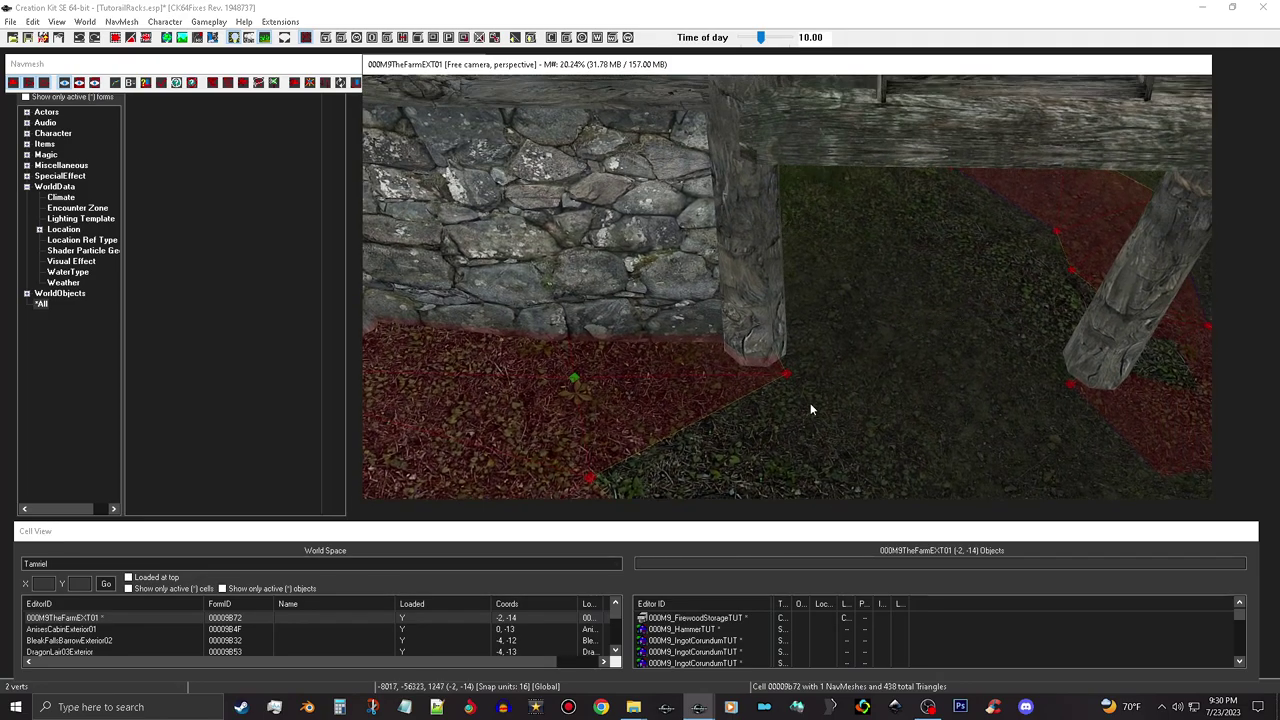
key("shift")
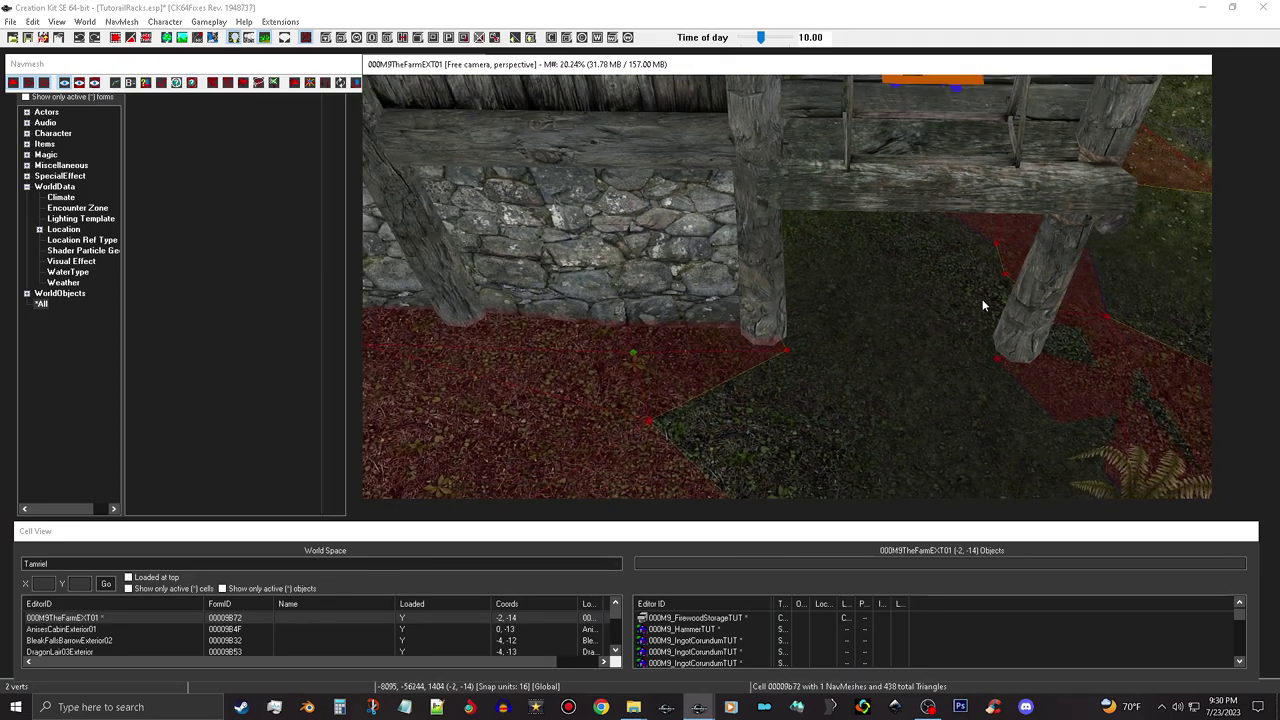
middle_click_drag(993, 235, 965, 227)
scroll(910, 287, "up", 2)
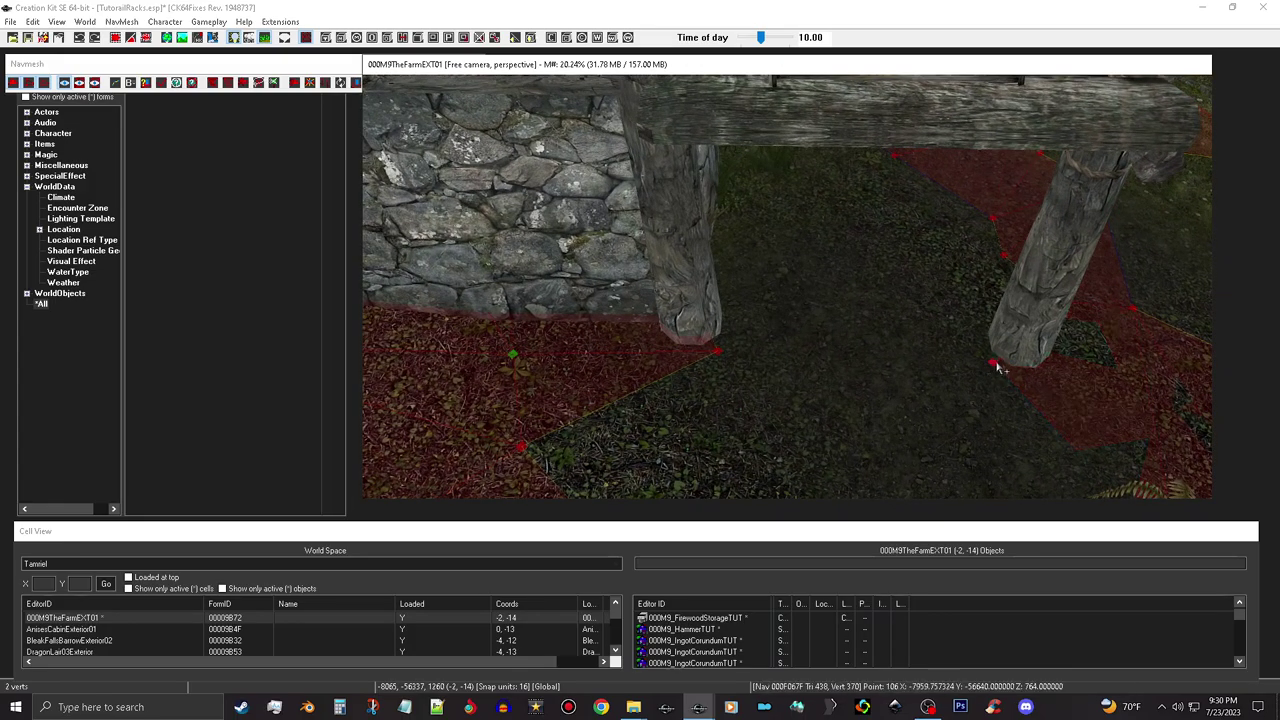
left_click(719, 353, "ctrl")
middle_click_drag(783, 409, 764, 322, "shift")
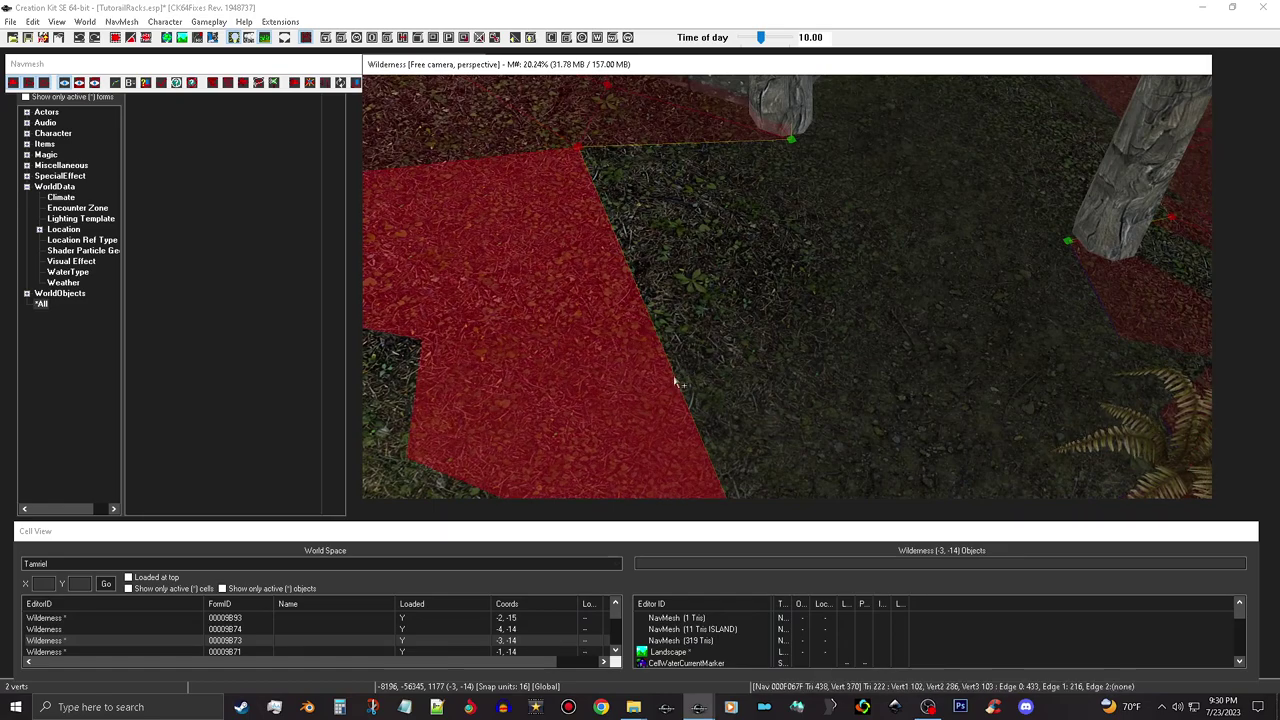
left_click(791, 139, "ctrl")
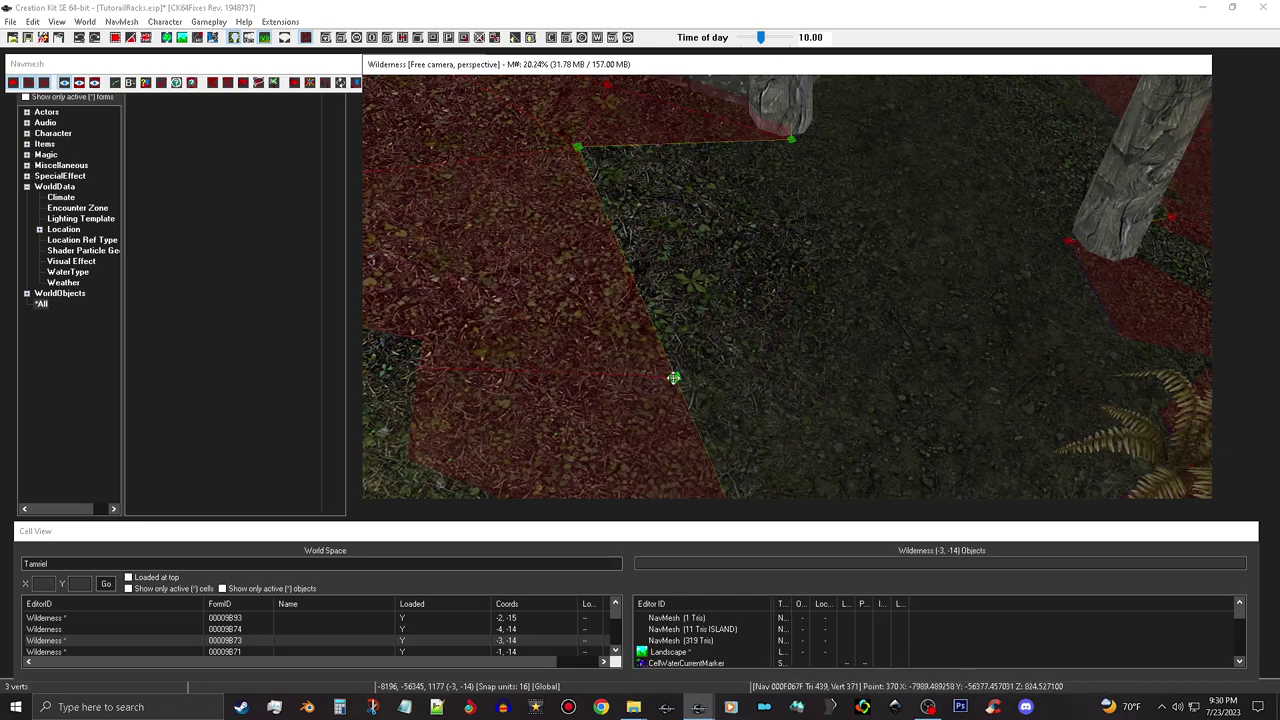
key("f")
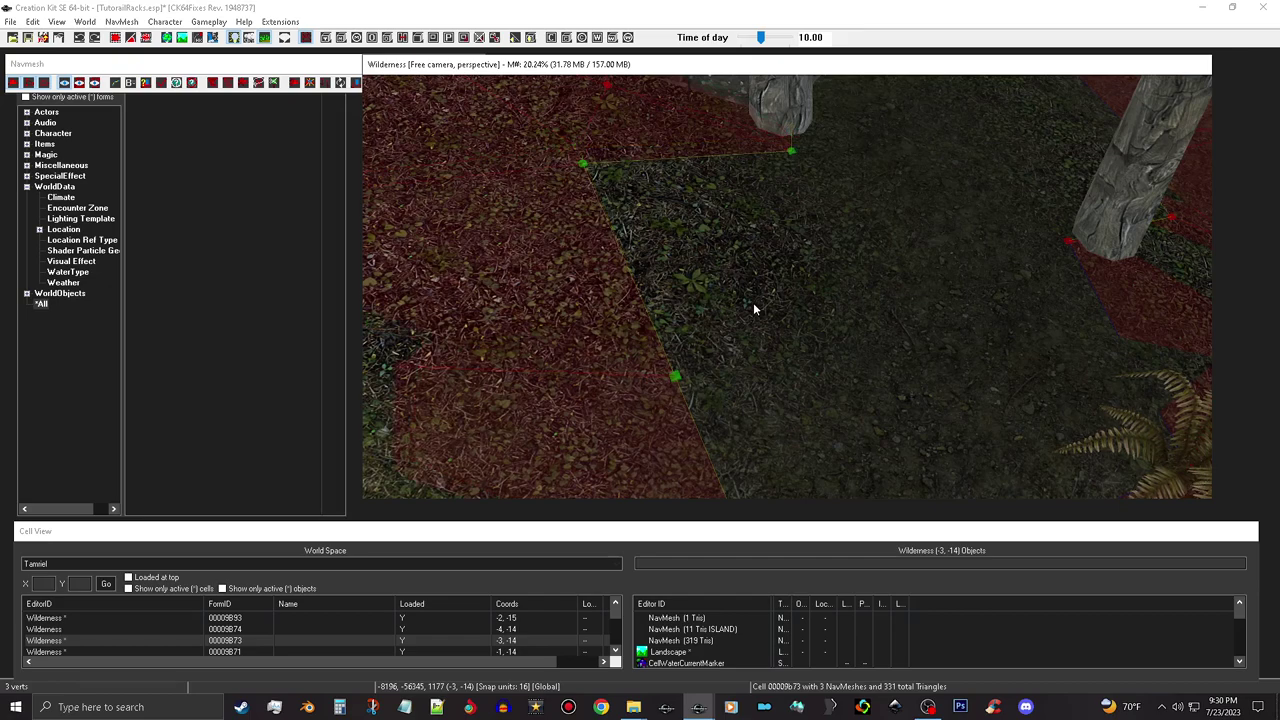
- Create two navmesh triangles bridging the gap from the wall's end post to the slanted wooden post
key("a")
middle_click_drag(840, 187, 790, 203)
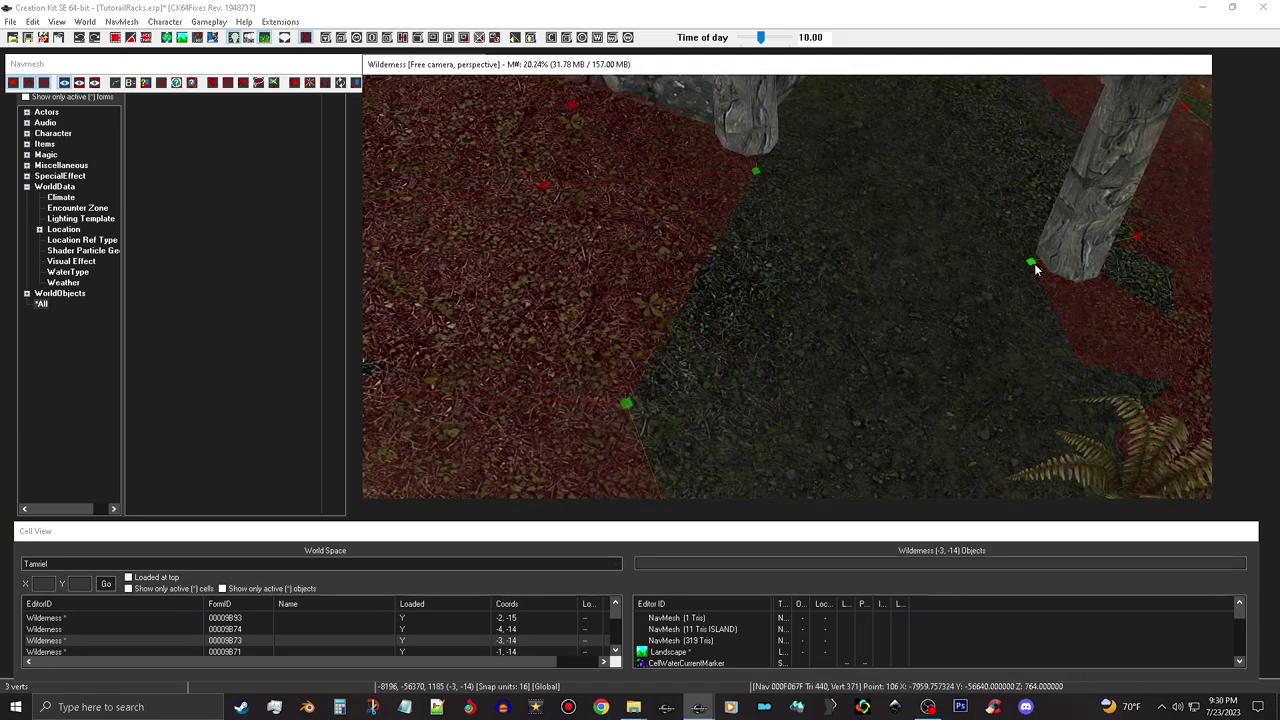
key("a")
- Fill the navmesh hole between the slanted post and the fern with three triangles
mouse_move(1048, 305)
middle_mouse_down()
mouse_move(1012, 293)
mouse_move(1069, 310)
middle_mouse_up()
middle_click_drag(1113, 301, 1004, 320)
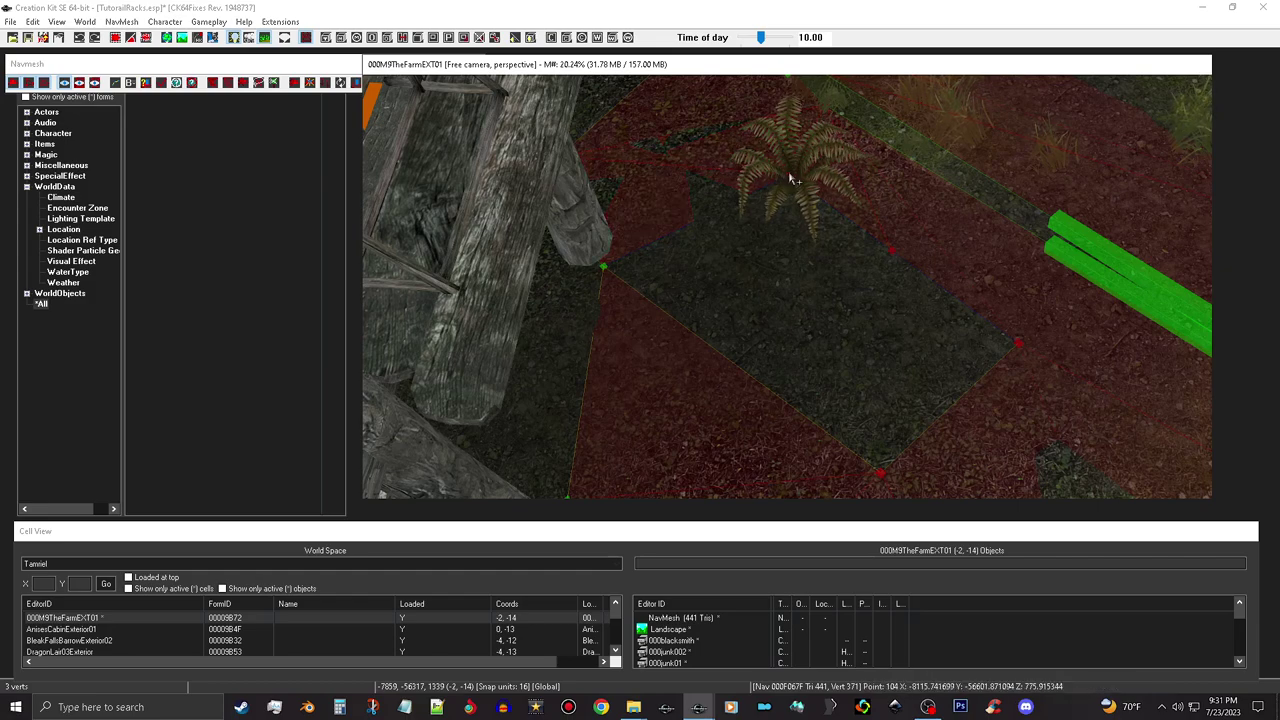
left_click(603, 266, "ctrl")
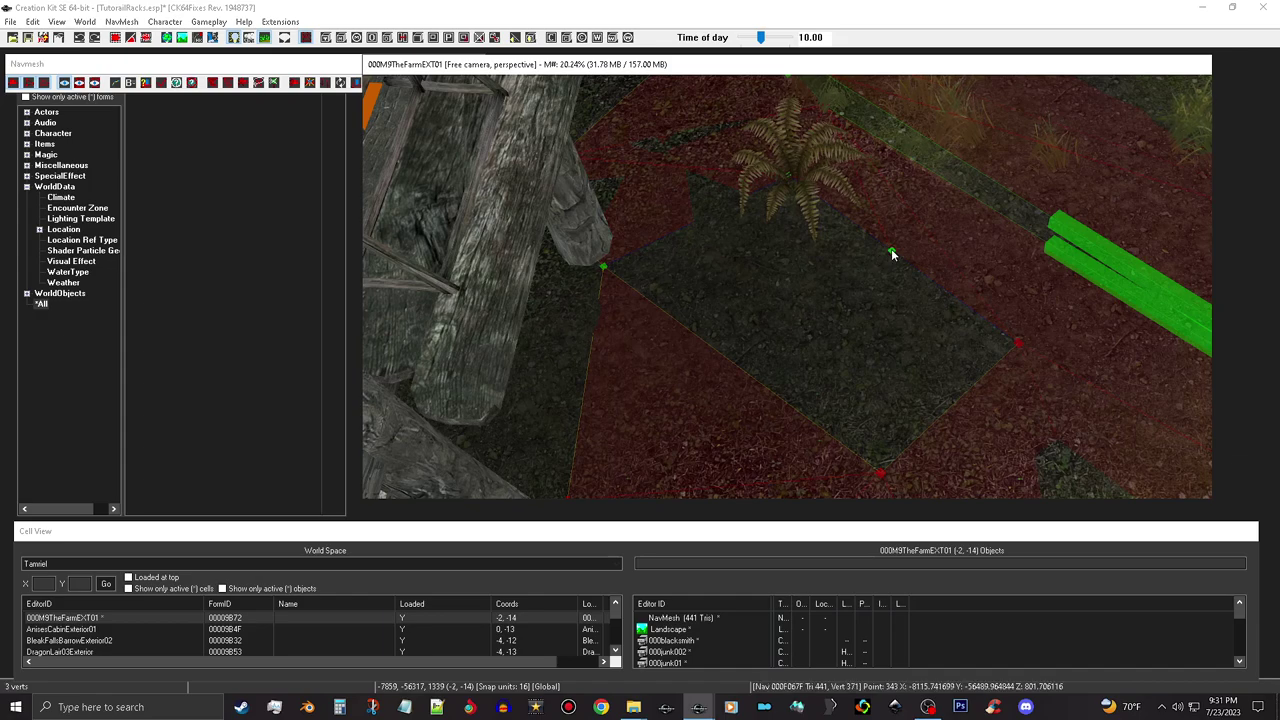
key("c")
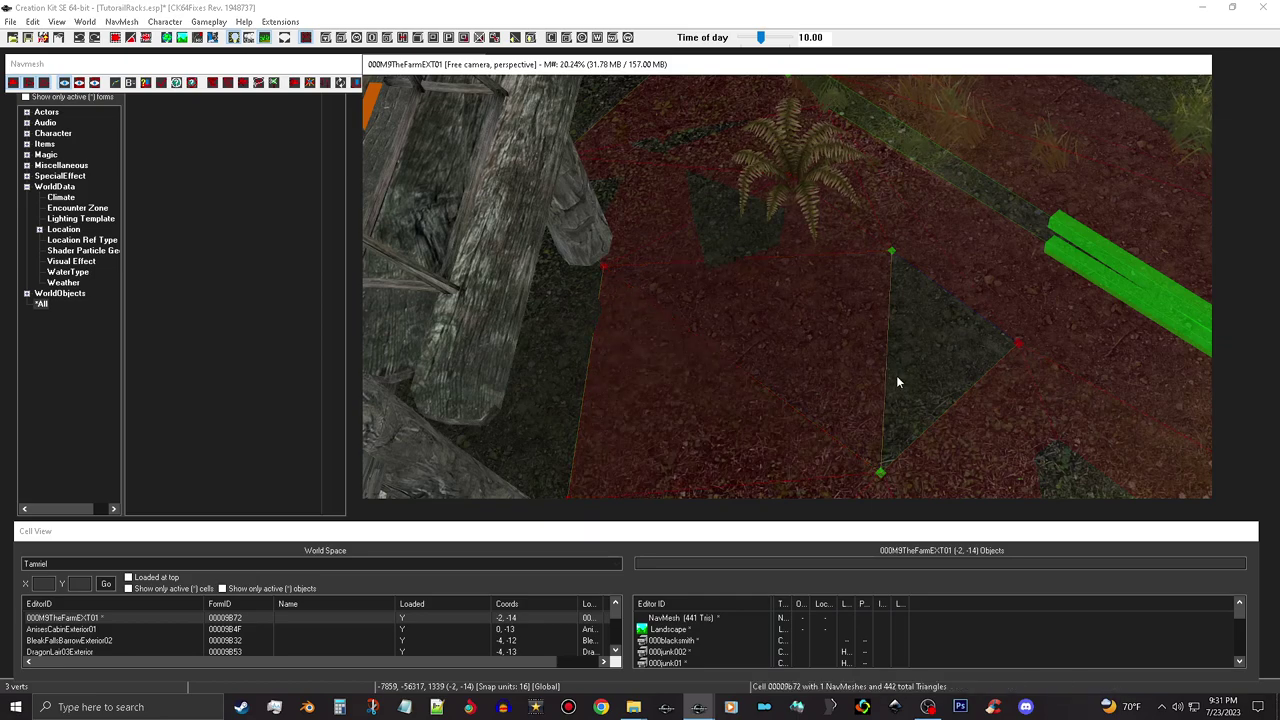
key("c")
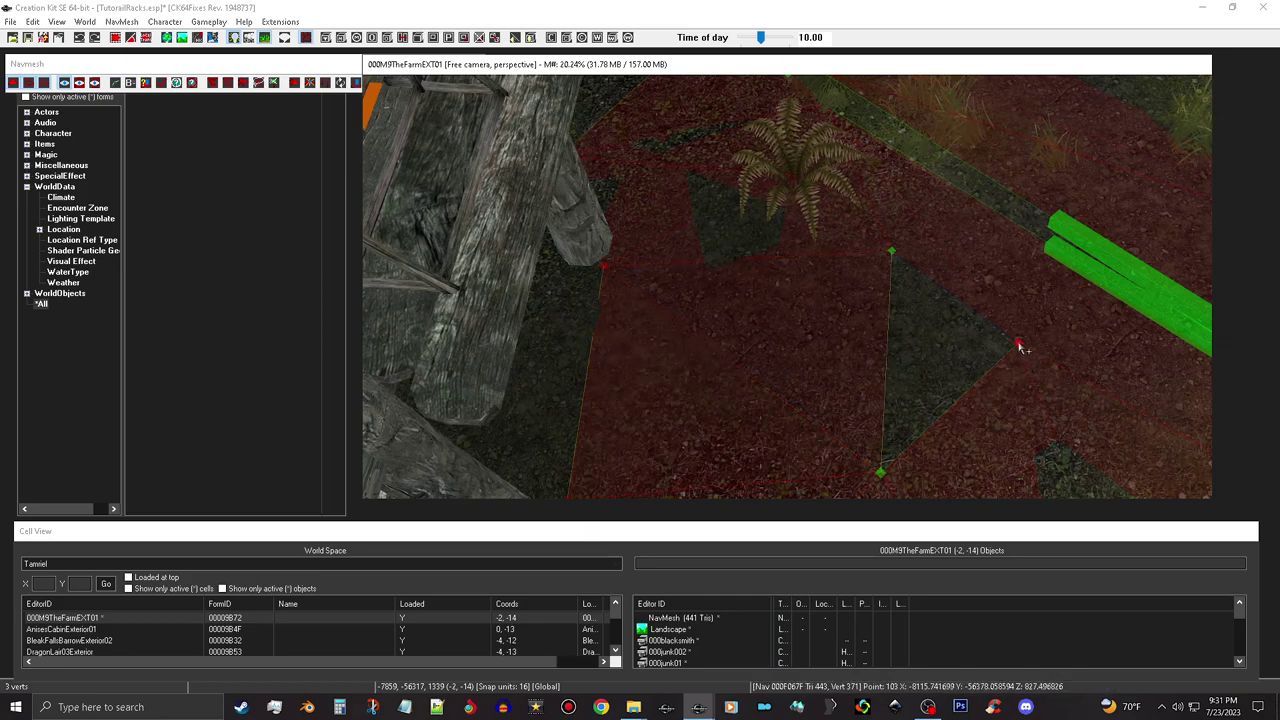
right_click(1018, 343, "ctrl")
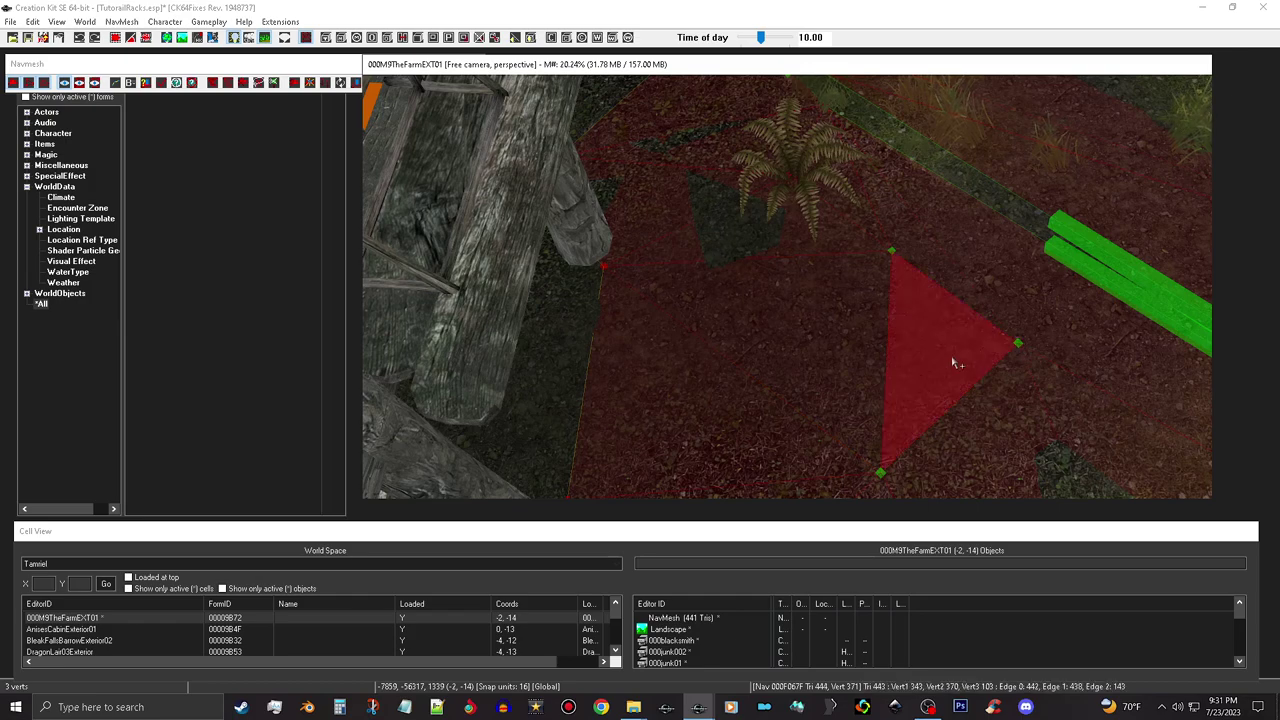
- Move the navmesh vertex at the slanted wooden post outward, away from the post's base
left_click(214, 64)
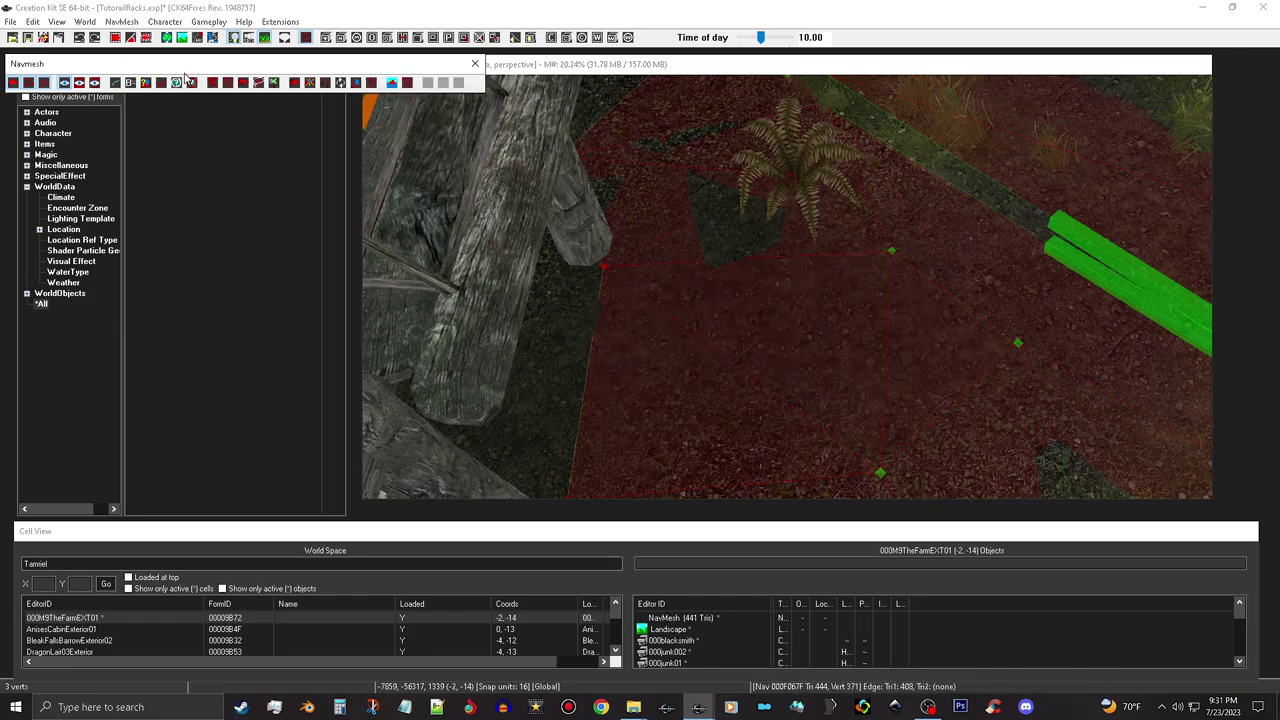
left_click(163, 83)
middle_click_drag(828, 231, 660, 326, "shift")
left_click(698, 273)
left_click_drag(698, 271, 719, 289)
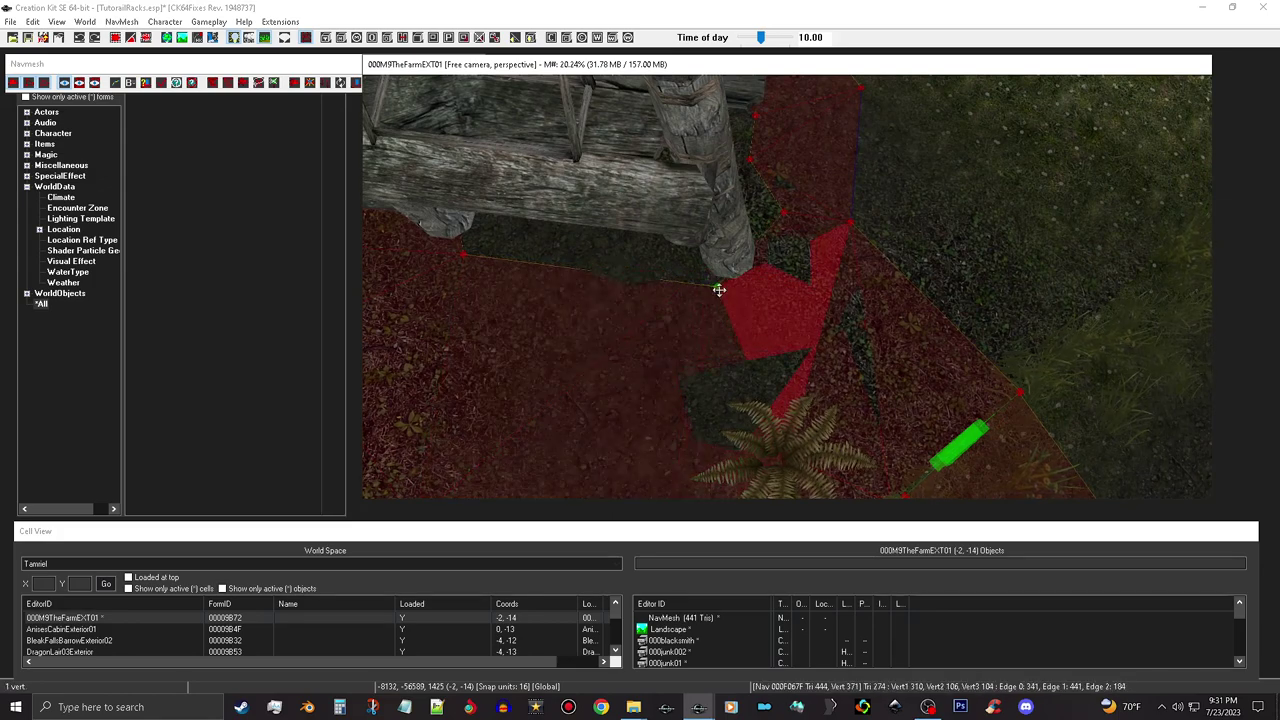
middle_click_drag(759, 298, 791, 248, "shift")
middle_click_drag(868, 283, 816, 264)
mouse_move(829, 385)
middle_mouse_down("shift")
mouse_move(836, 337)
mouse_move(799, 240)
mouse_move(708, 234)
mouse_move(900, 249)
mouse_move(934, 234)
mouse_move(880, 287)
mouse_move(766, 237)
mouse_move(864, 307)
mouse_move(848, 289)
mouse_move(854, 217)
mouse_move(836, 209)
mouse_move(827, 136)
mouse_move(757, 94)
mouse_move(780, 205)
mouse_move(748, 134)
mouse_move(731, 291)
mouse_move(803, 360)
mouse_move(810, 347)
middle_mouse_up("shift")
left_click(787, 213)
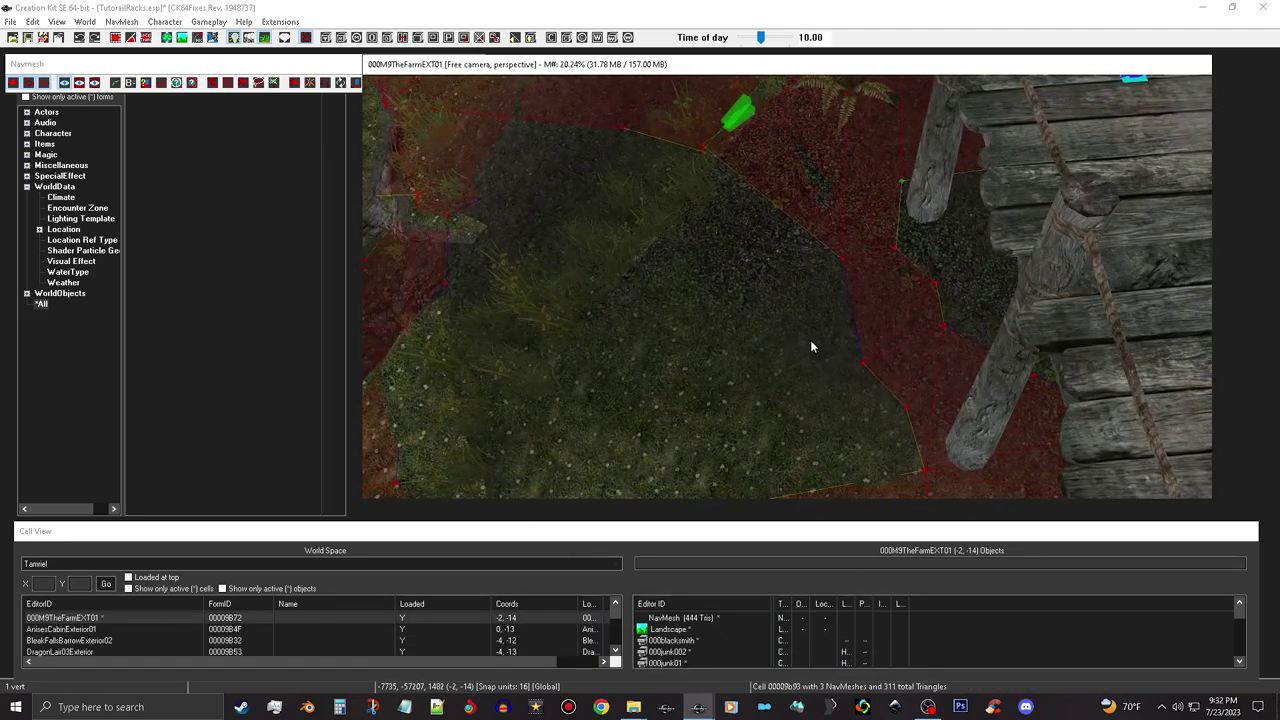
scroll(812, 338, "up", 2)
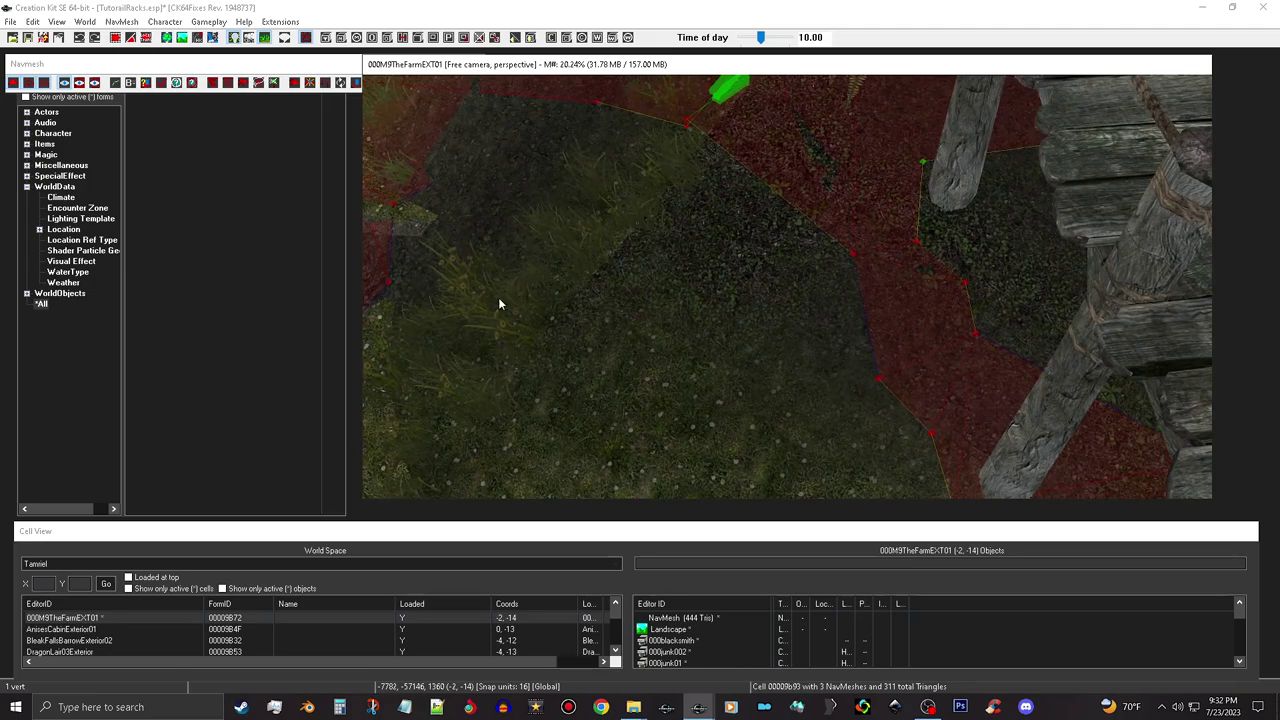
- Create a navmesh triangle from the vertex at the green border strip's end and the lower edge corner to a new vertex on open grass
middle_click_drag(653, 372, 724, 375, "shift")
left_click(596, 252)
middle_click_drag(615, 216, 612, 335)
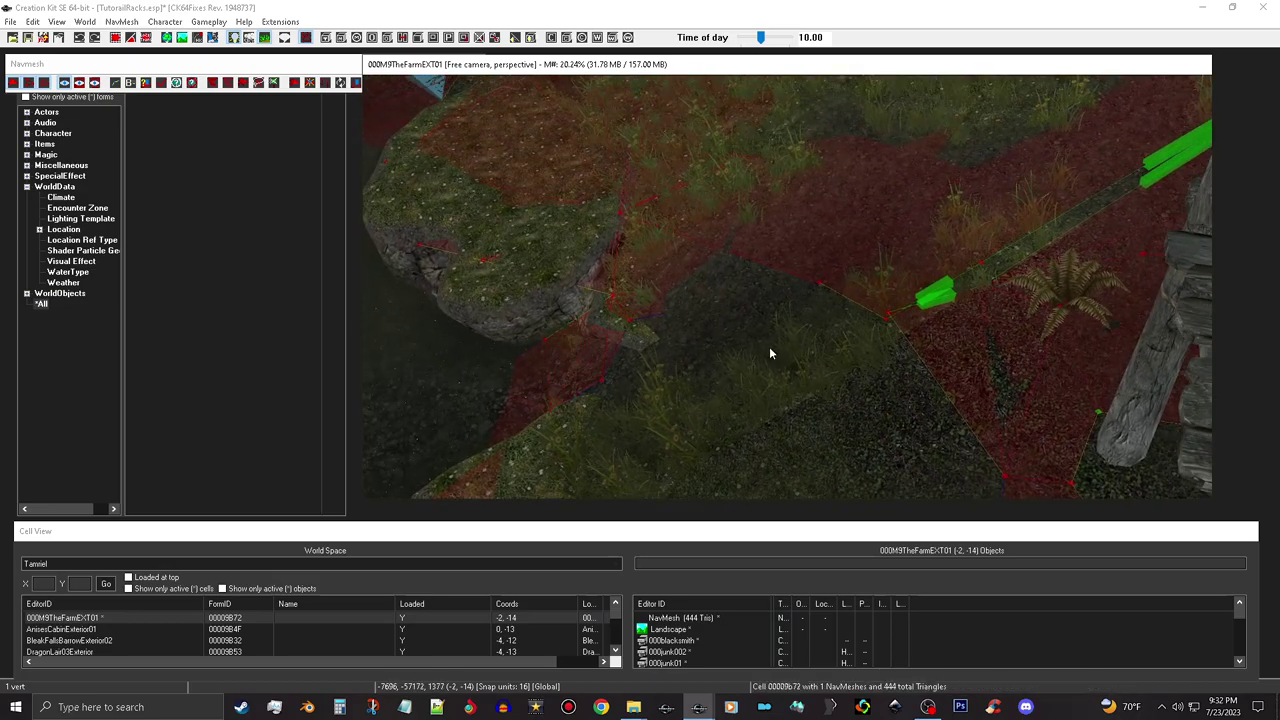
middle_click_drag(878, 343, 797, 277, "shift")
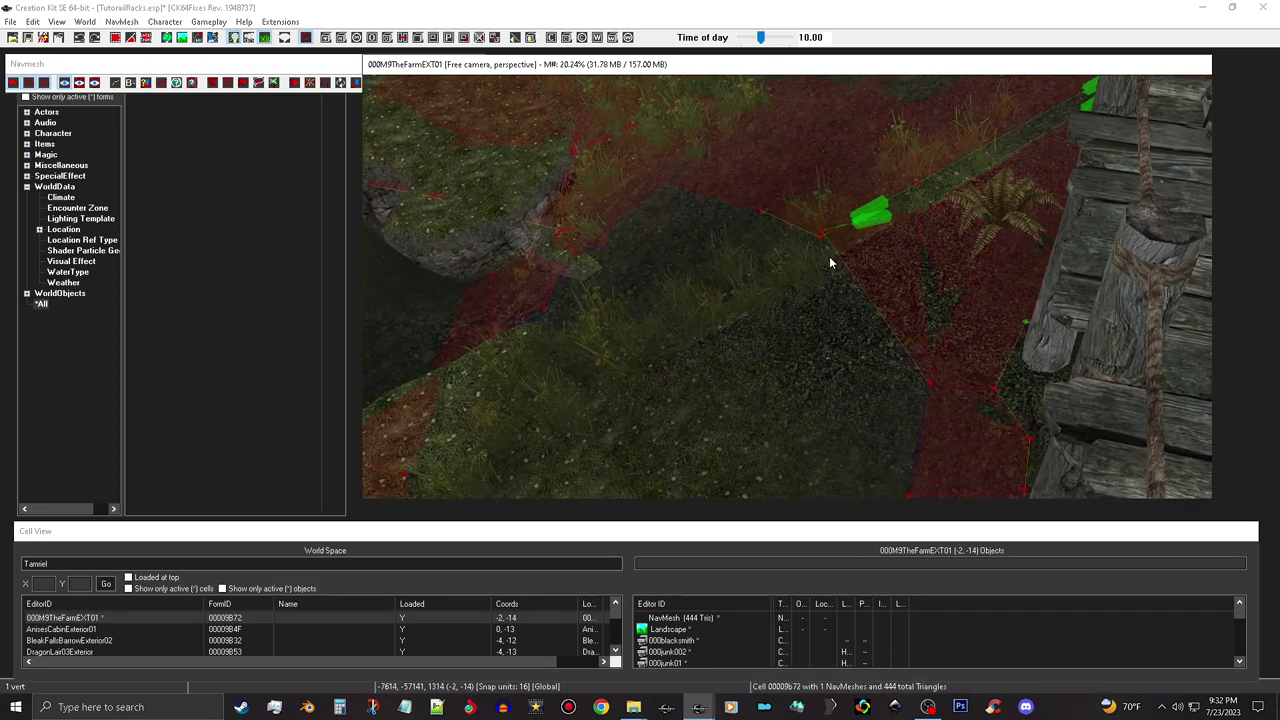
scroll(829, 256, "up", 2)
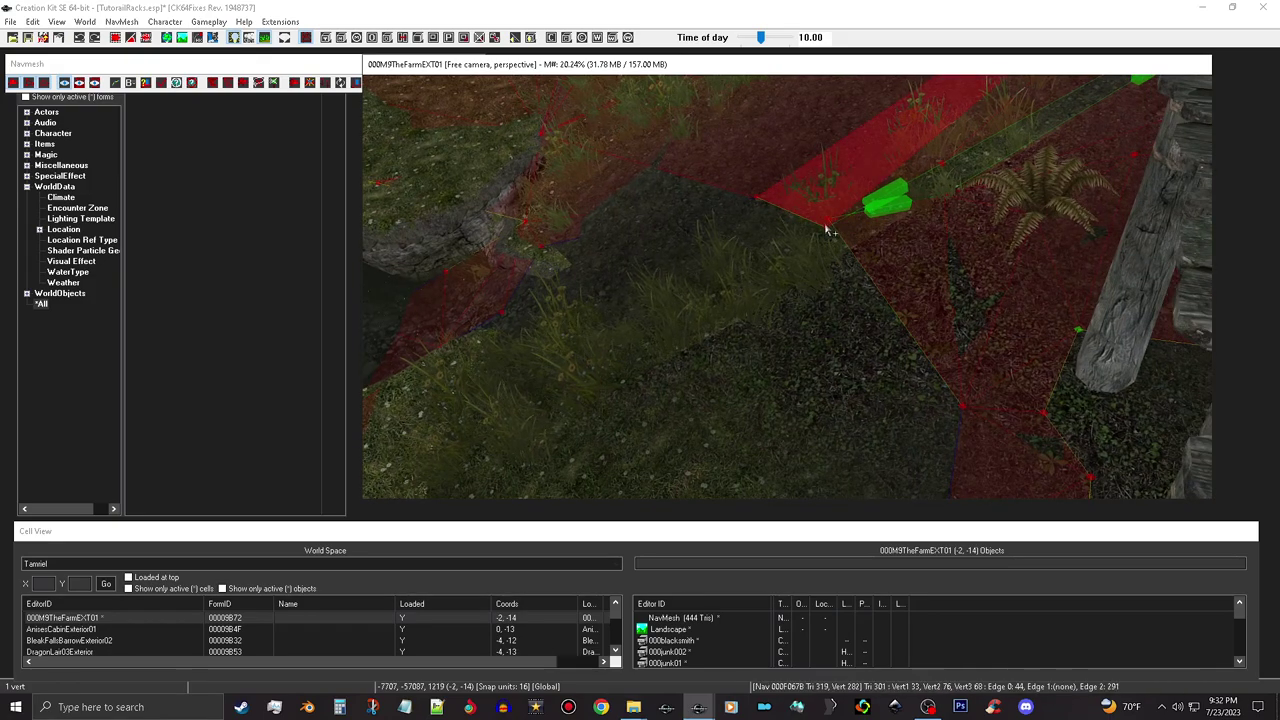
left_click(828, 224)
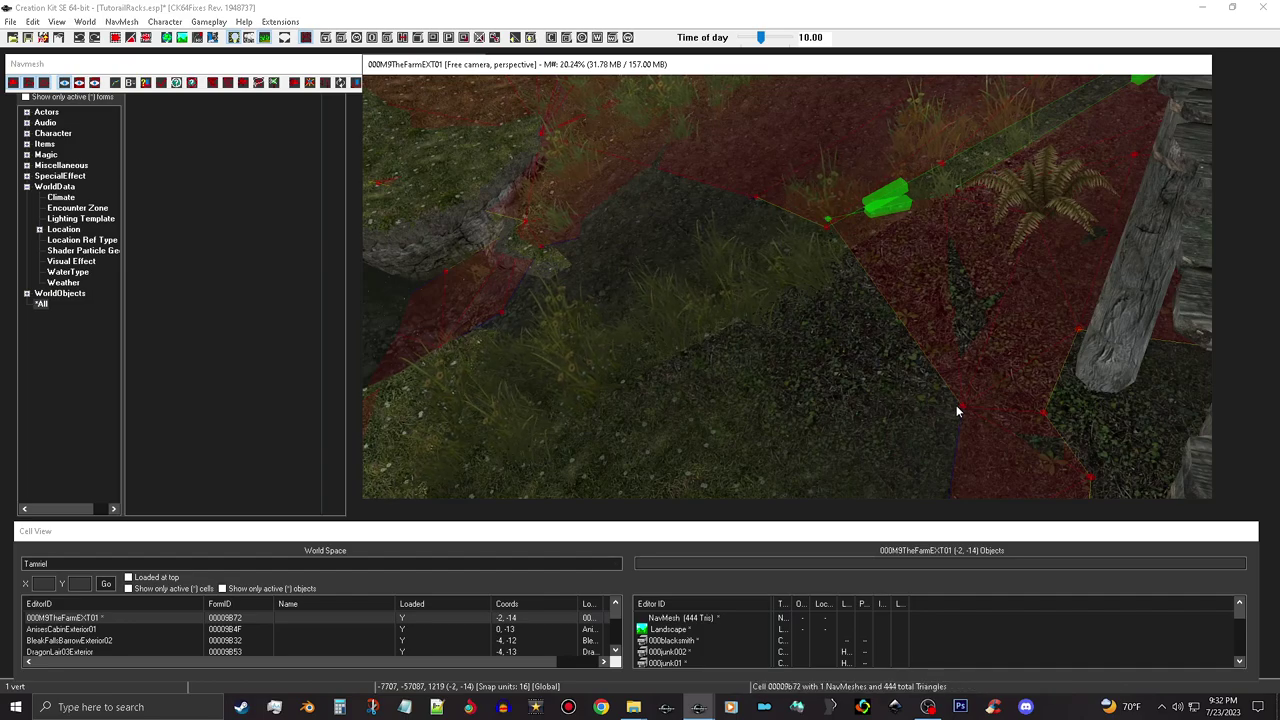
scroll(880, 258, "up", 3)
left_click(841, 195)
middle_click_drag(940, 346, 912, 331)
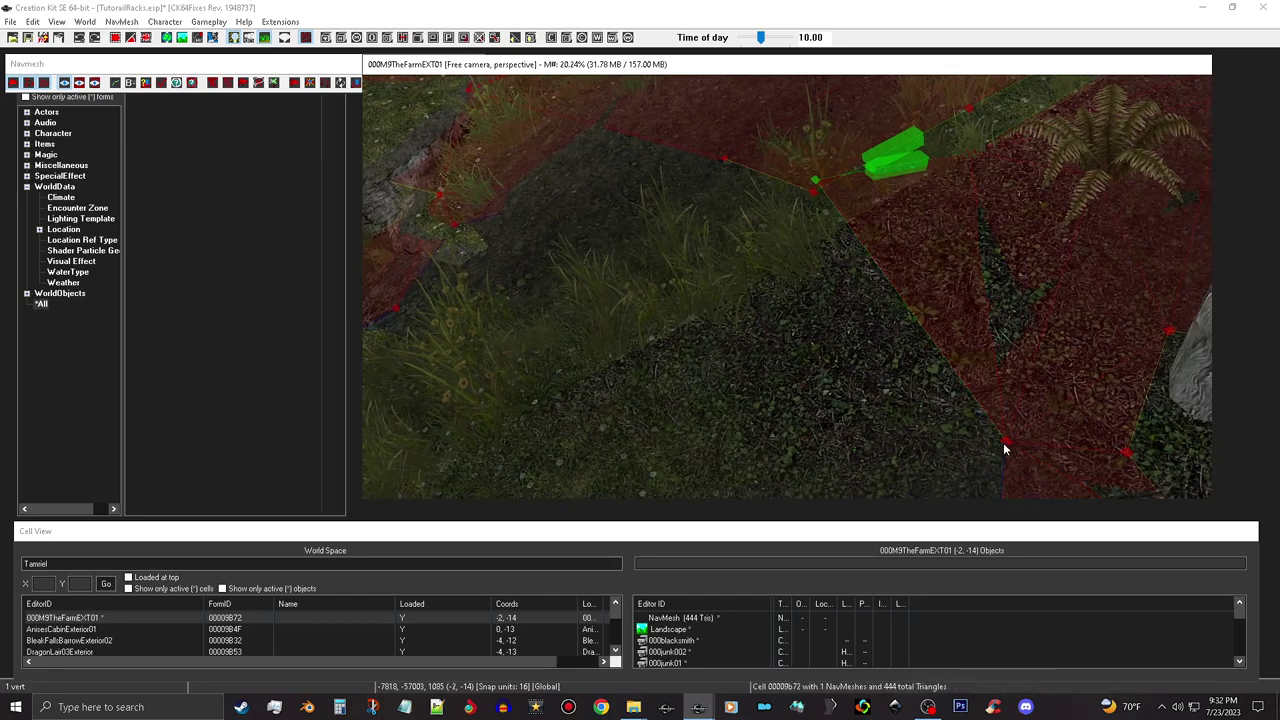
left_click(1005, 442, "ctrl")
right_click(651, 453)
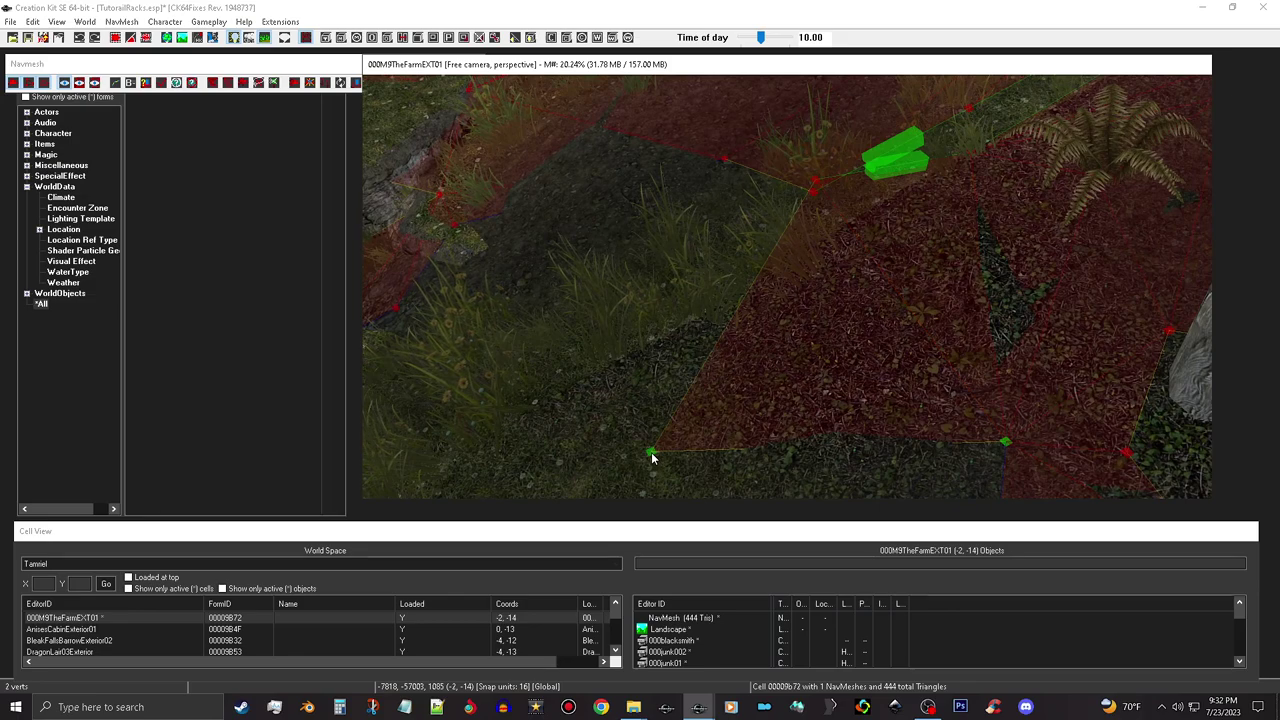
- Move the new triangle's outer vertex farther out across the grass, toward the rock
middle_click_drag(651, 456, 698, 444)
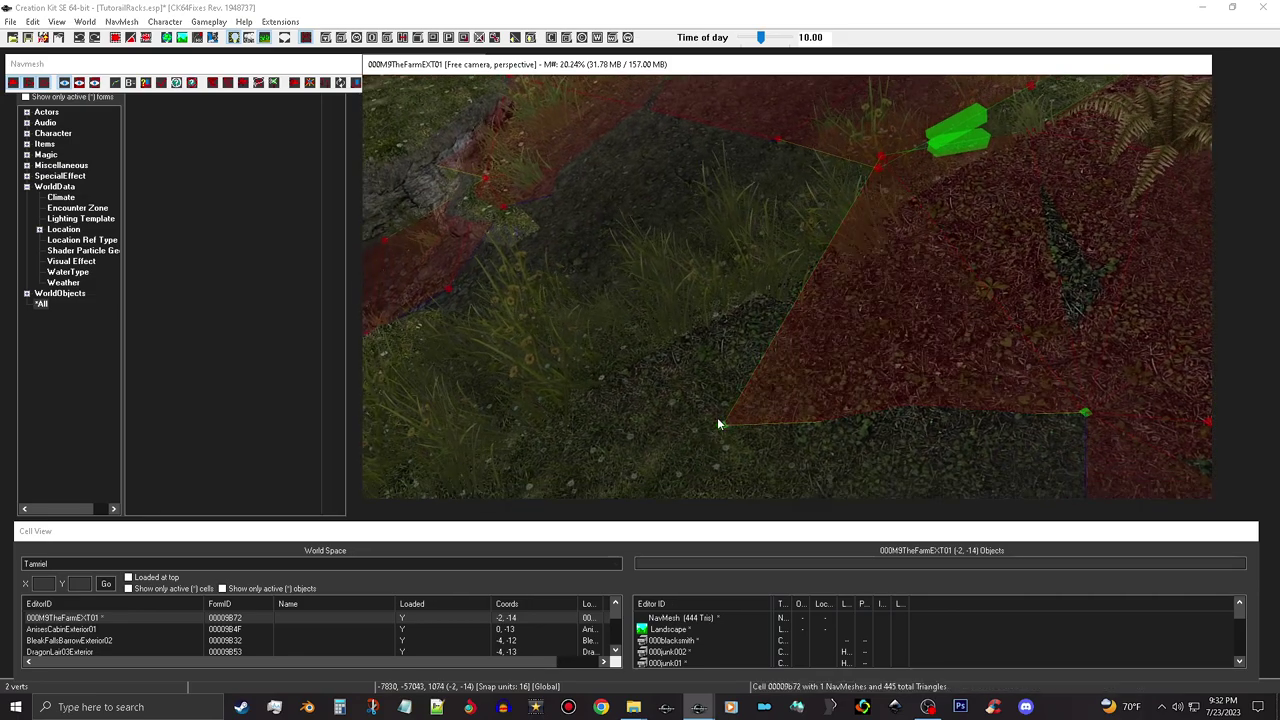
left_click(722, 426)
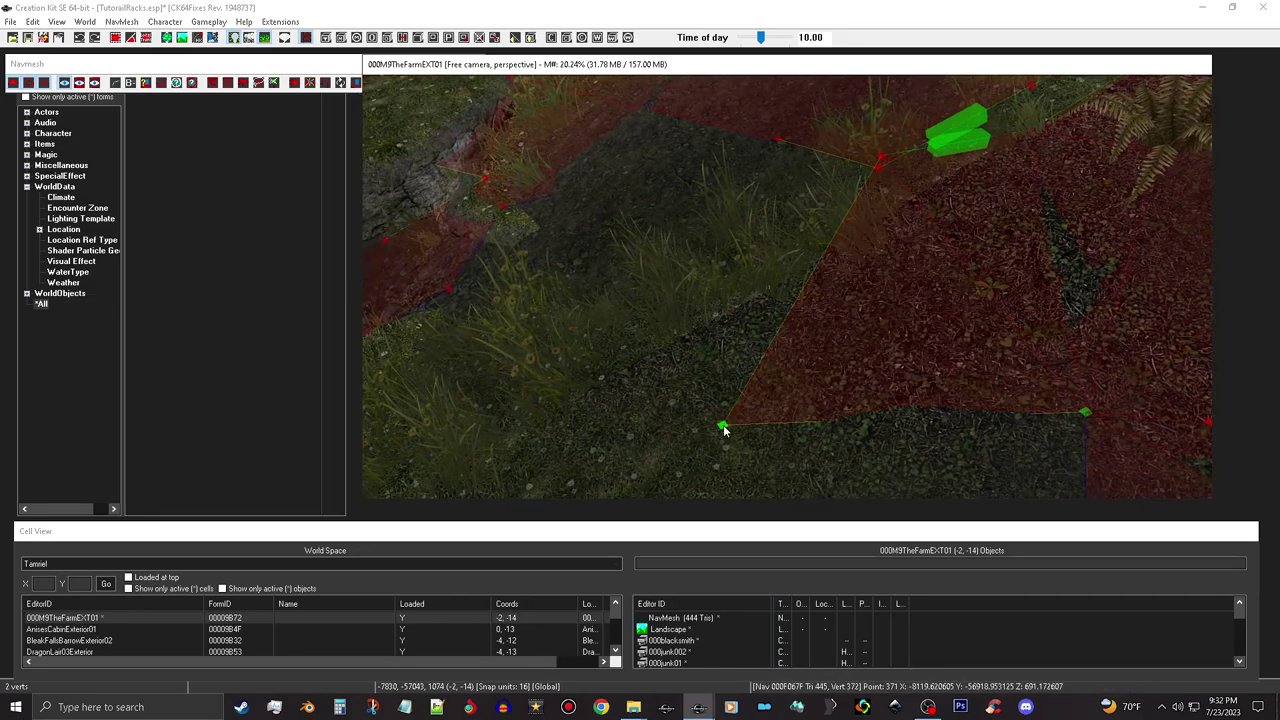
left_click_drag(725, 429, 546, 264)
left_click(723, 426)
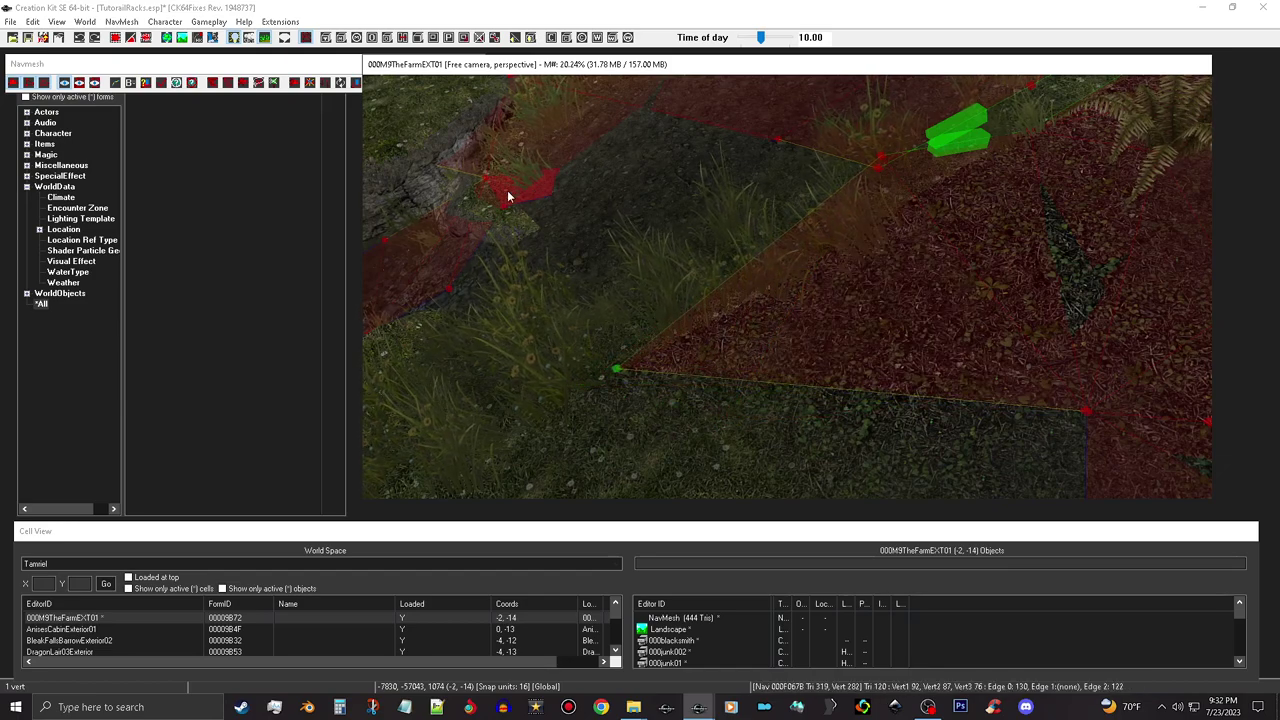
- Extend the Wilderness navmesh with a triangle from its edge by the green strip to a new vertex on the open ground
middle_click_drag(746, 243, 946, 277)
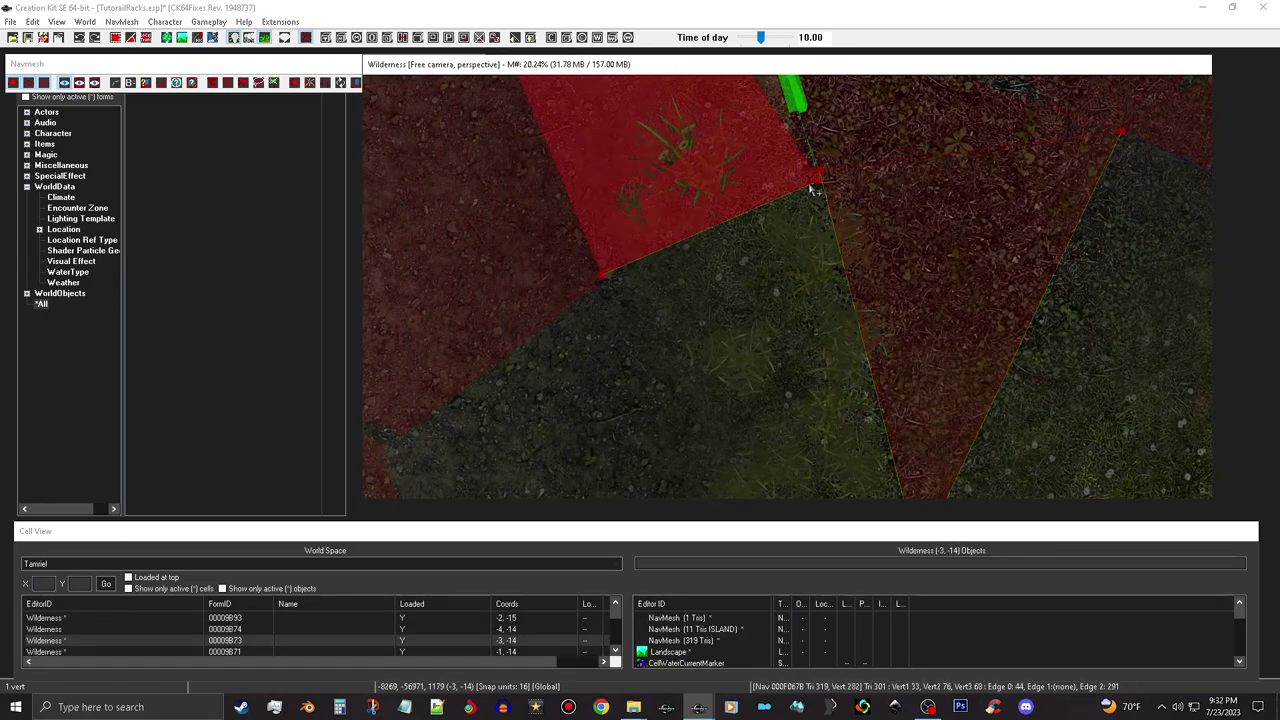
left_click(603, 276, "ctrl")
right_click(769, 444, "ctrl")
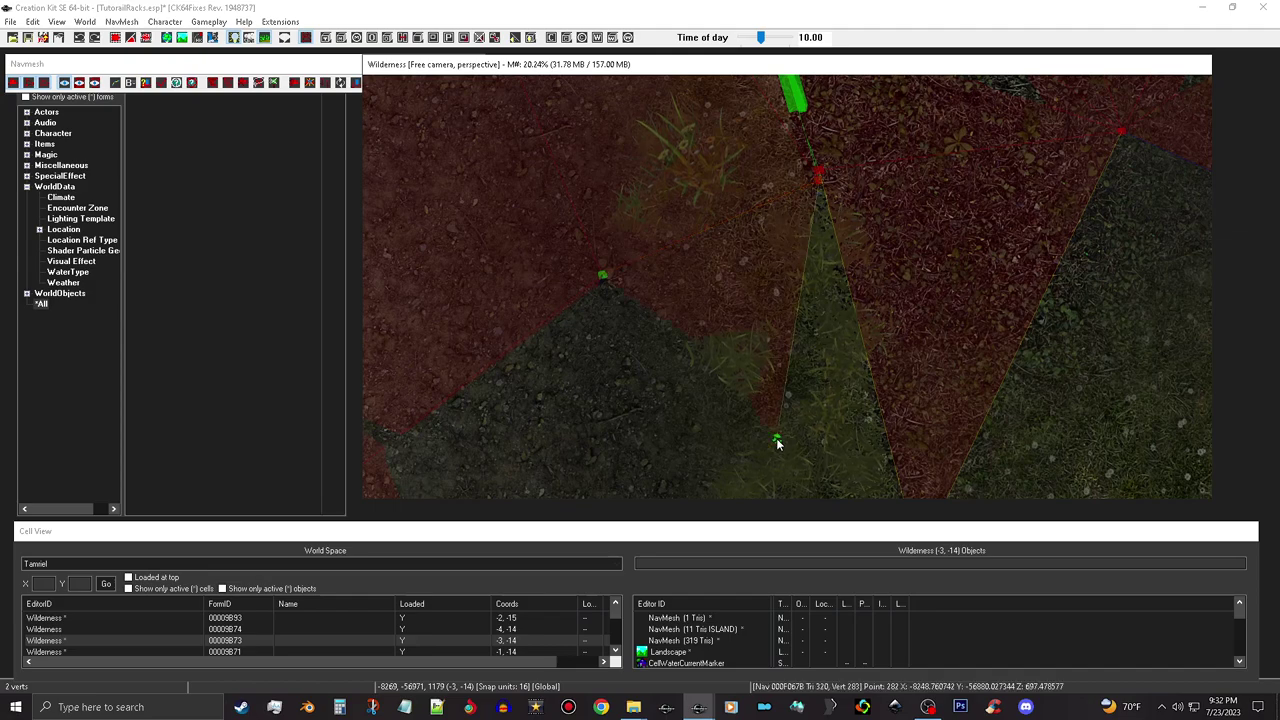
- Move only the new Wilderness vertex onto the outer tip of the farm navmesh triangle
middle_click_drag(796, 428, 790, 357)
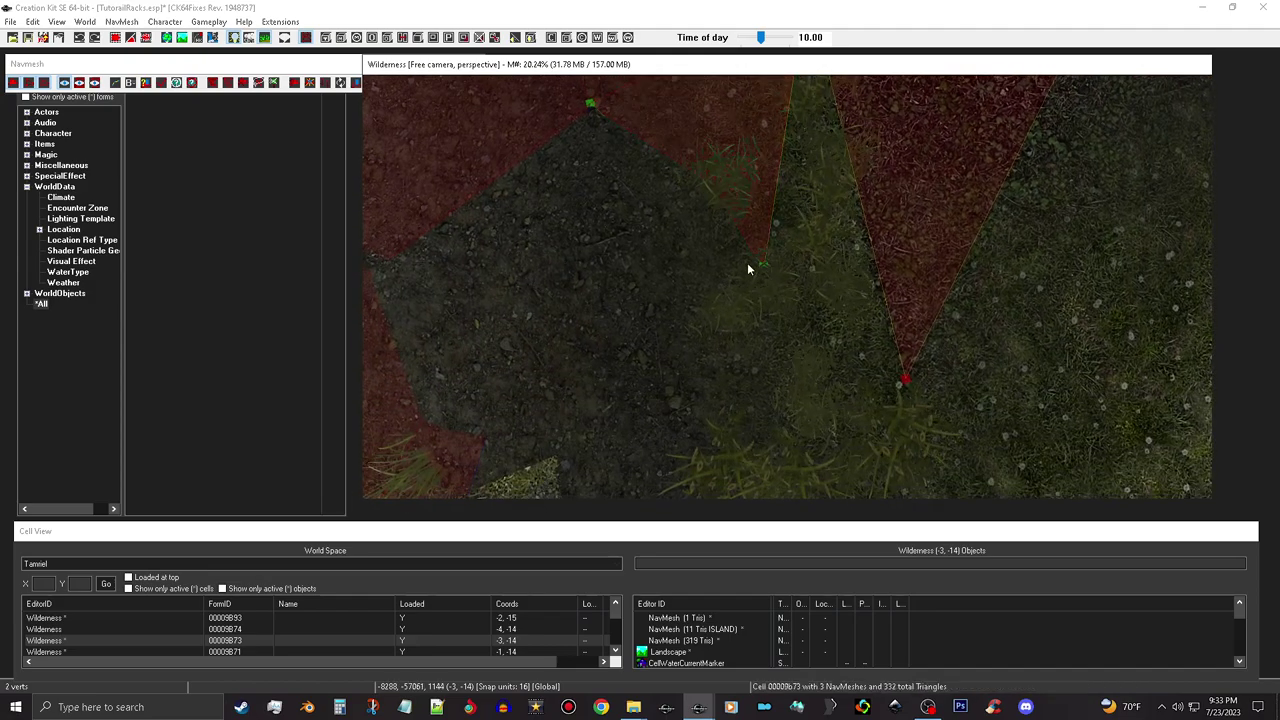
left_click_drag(763, 266, 828, 373)
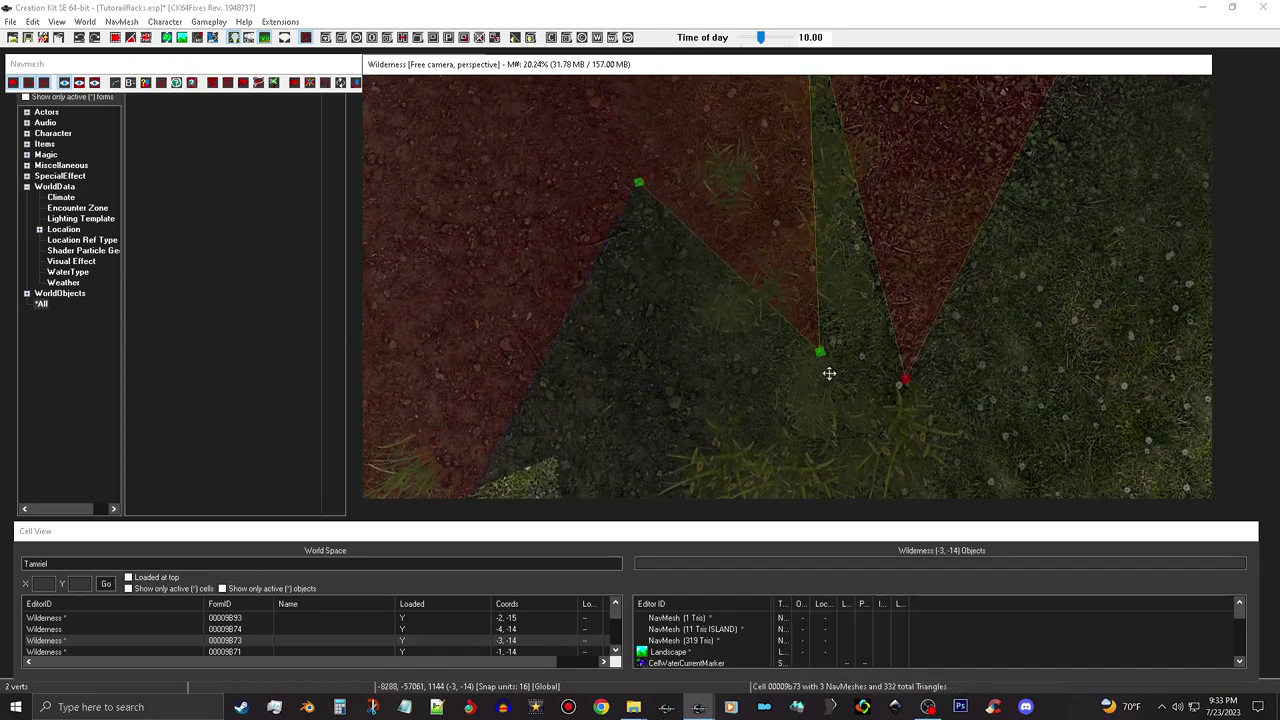
key("ctrl+z")
key("d")
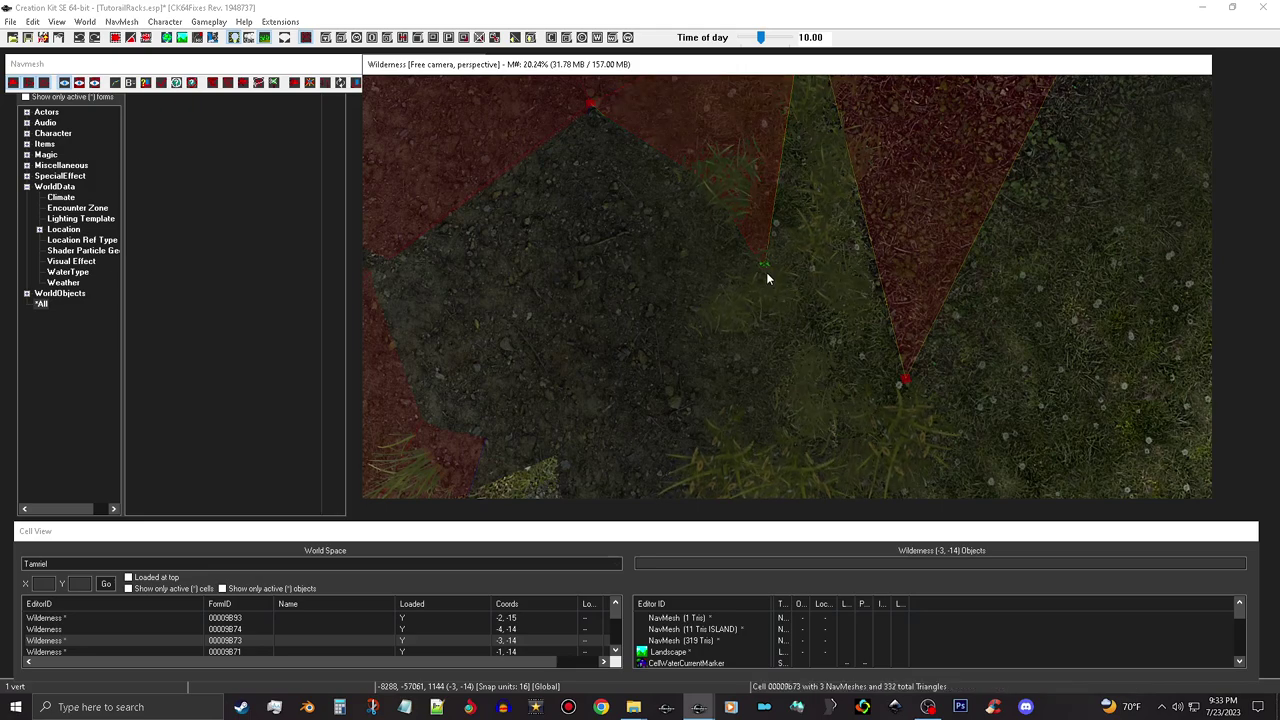
left_click_drag(766, 272, 849, 382)
mouse_move(938, 421)
left_mouse_down()
mouse_move(932, 403)
mouse_move(955, 403)
left_mouse_up()
middle_click_drag(954, 404, 834, 374, "shift")
scroll(860, 334, "up", 1)
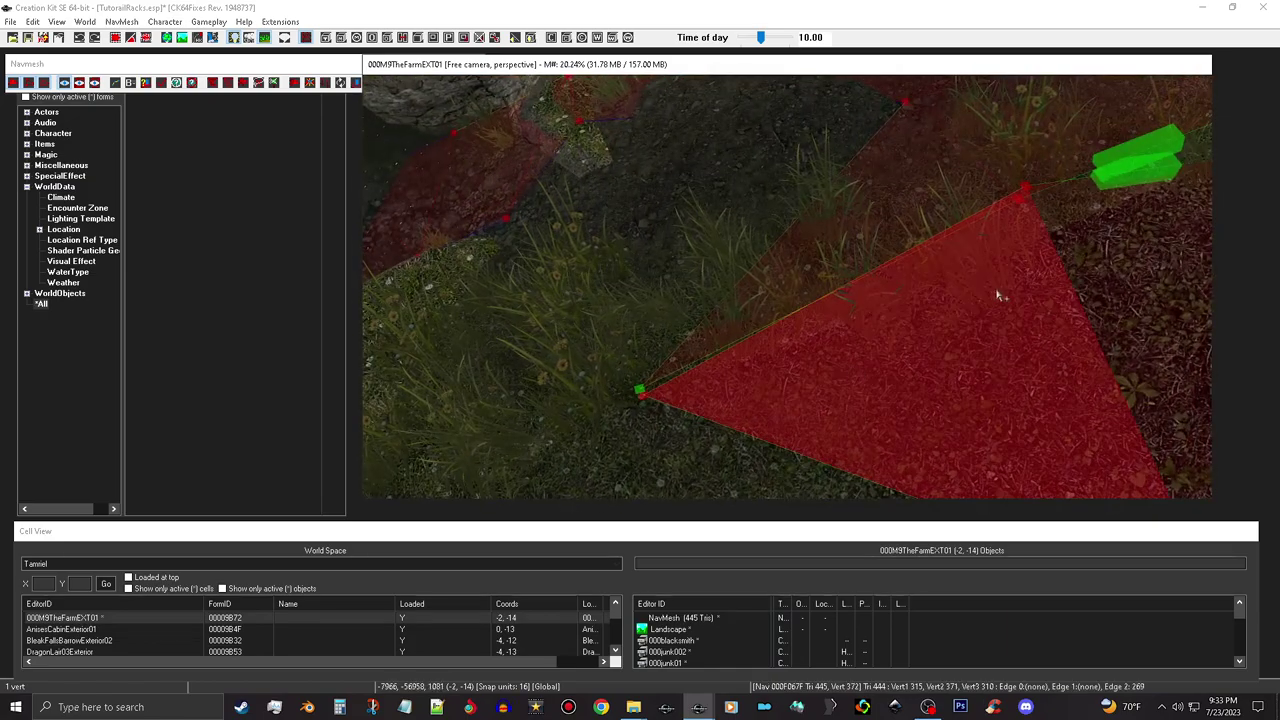
- Shift the farm navmesh vertex at the near end of the green border strip away from its Wilderness counterpart
mouse_move(933, 307)
middle_mouse_down()
mouse_move(889, 323)
mouse_move(986, 215)
middle_mouse_up()
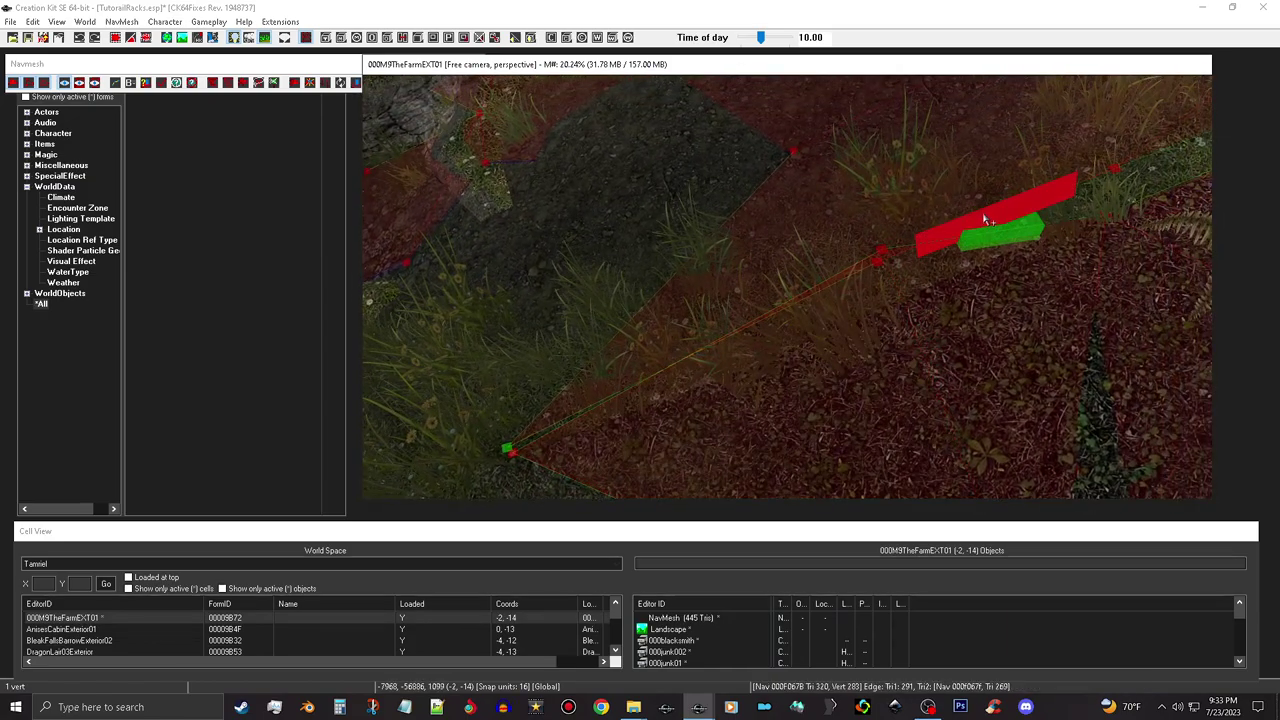
left_click(880, 268)
left_click(878, 240)
left_click(888, 250)
left_click(884, 252)
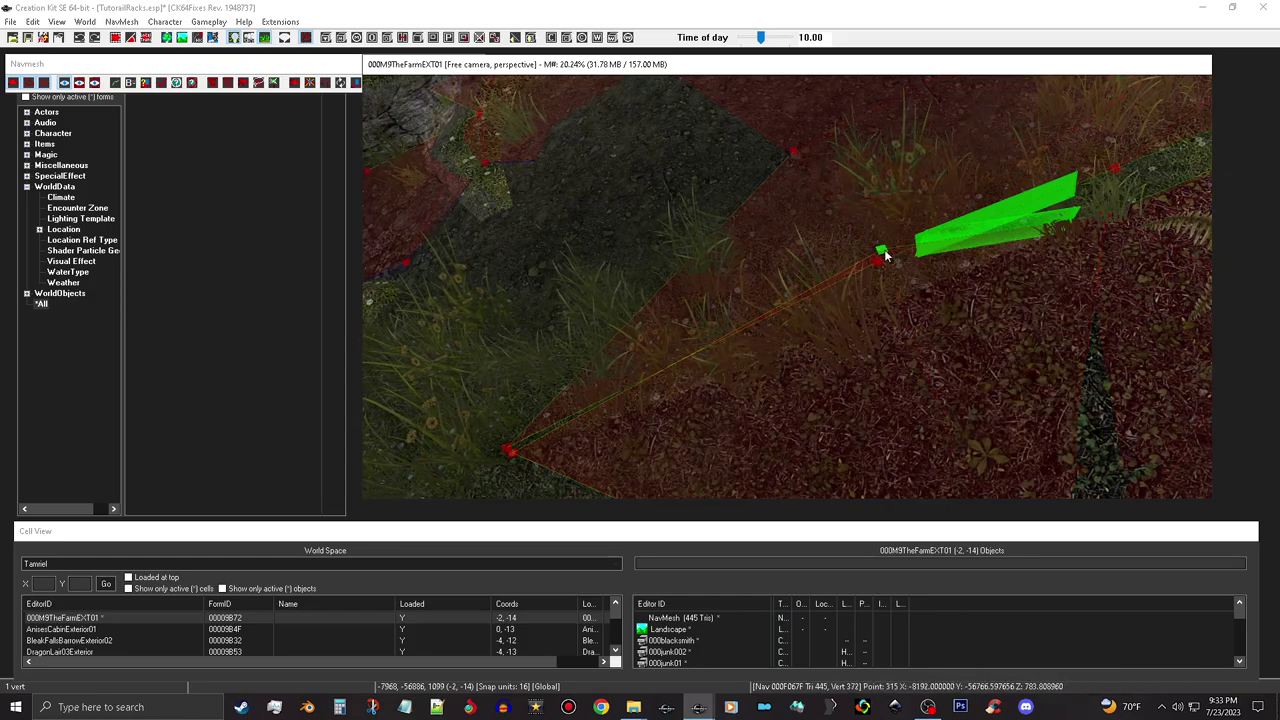
left_click(887, 257)
key("ctrl+z")
left_click(889, 262)
- Move the Wilderness vertex alongside the shifted farm vertex and drop it to the ground
left_click(877, 262)
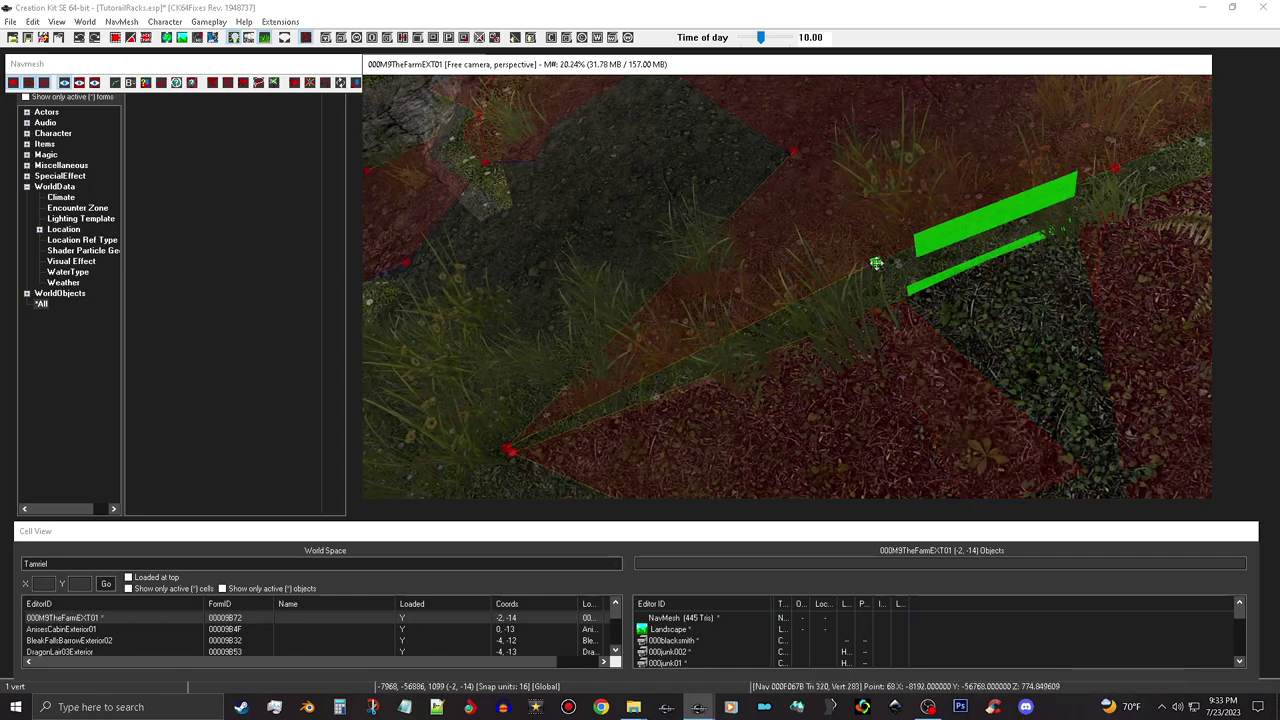
left_click(891, 309)
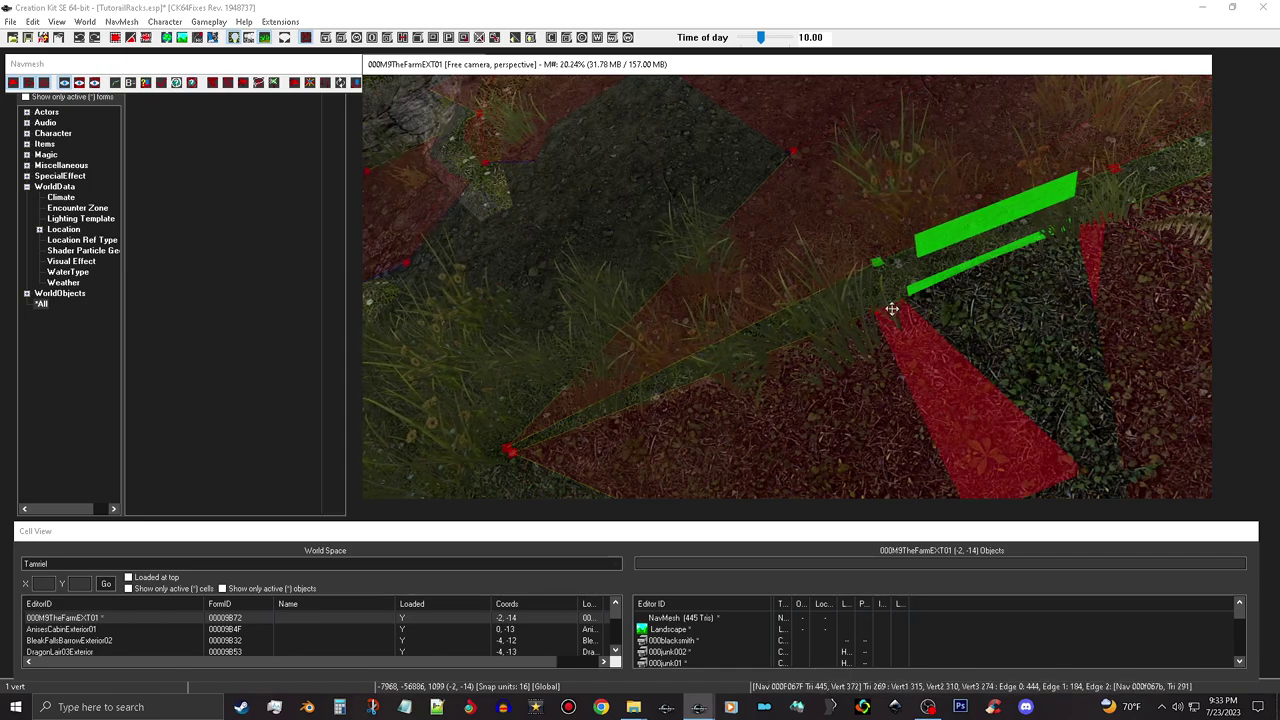
key("f")
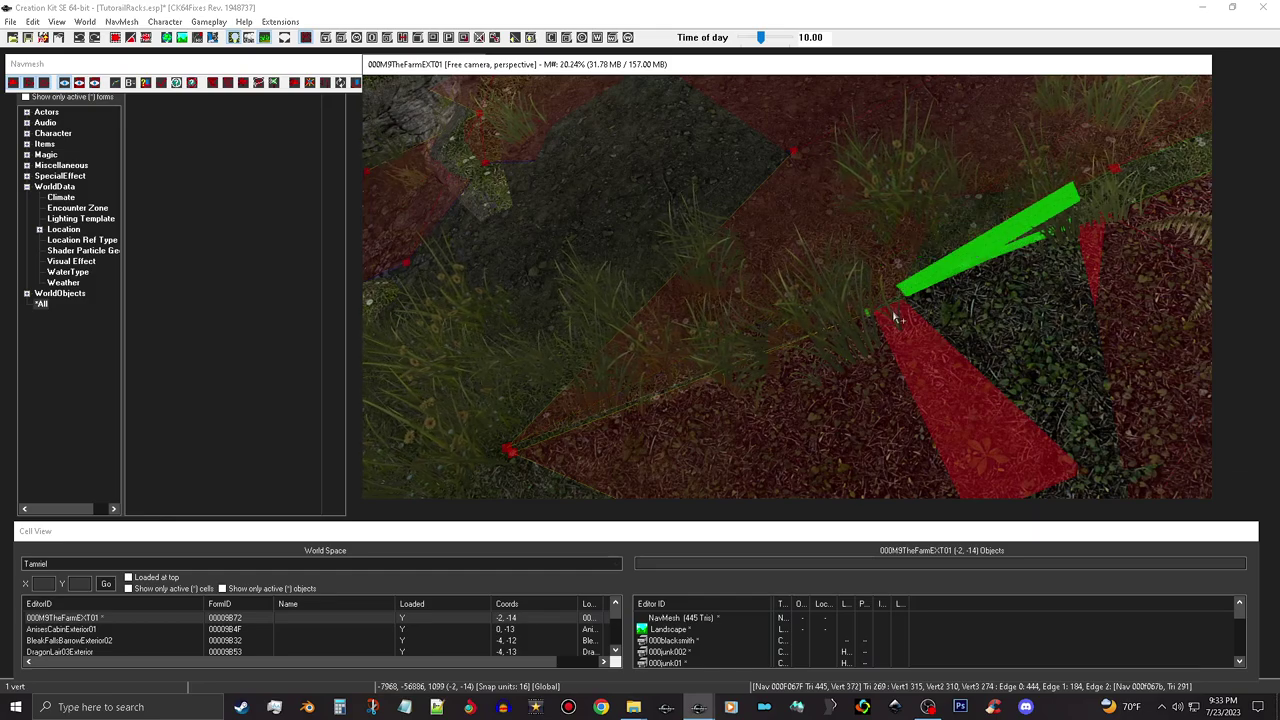
- Create a farm navmesh triangle joining the outer tip vertex, the inner corner and the next vertex along the open edge
middle_click_drag(797, 363, 874, 325)
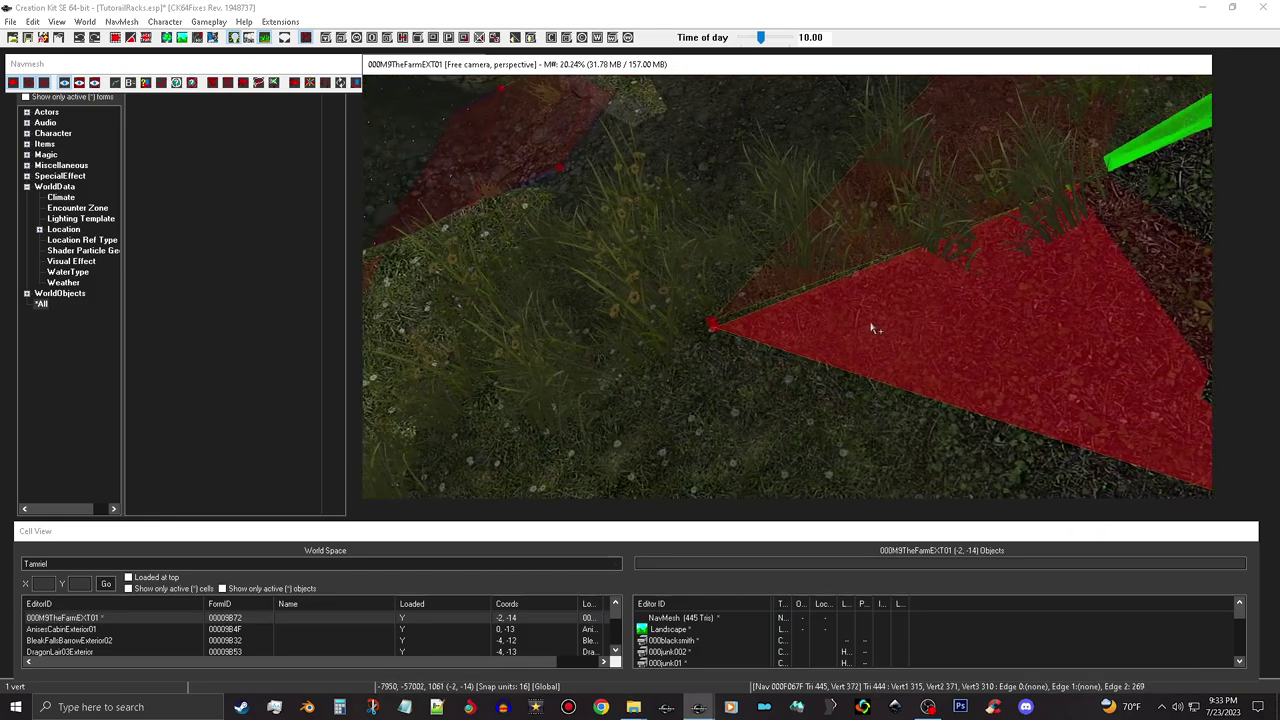
left_click(713, 331)
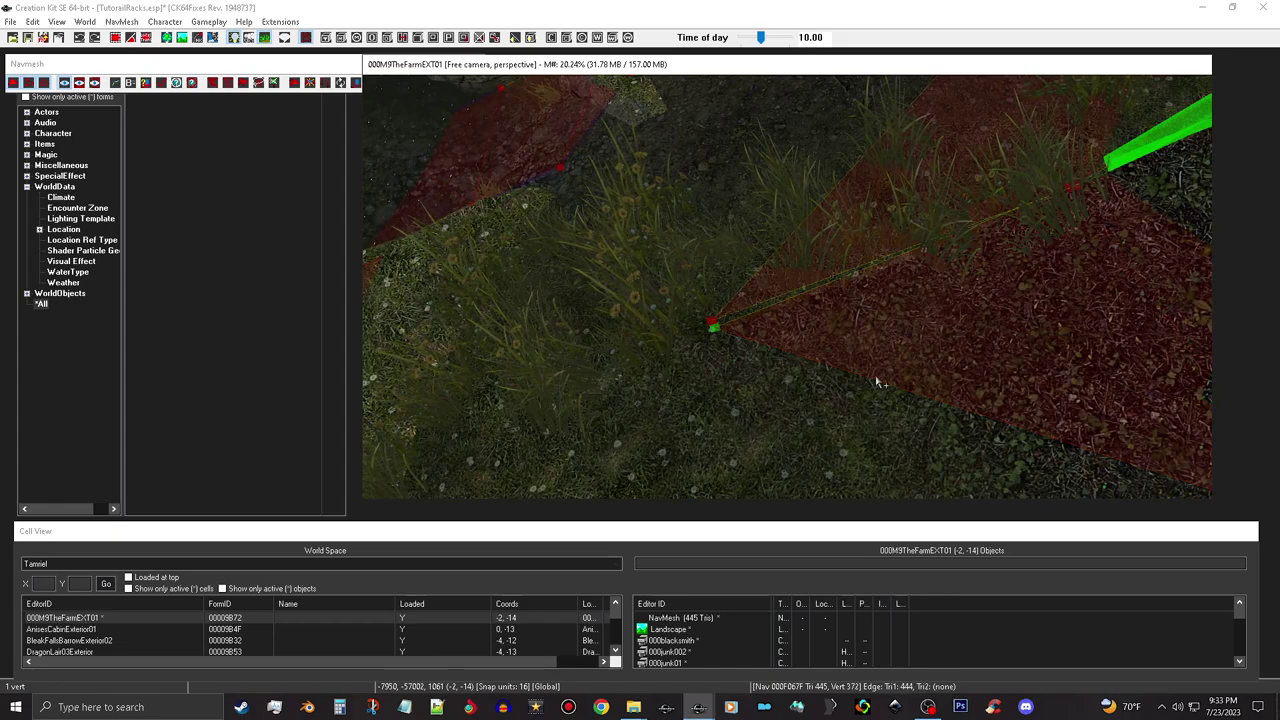
scroll(900, 395, "down", 3)
middle_click_drag(910, 401, 857, 423, "shift")
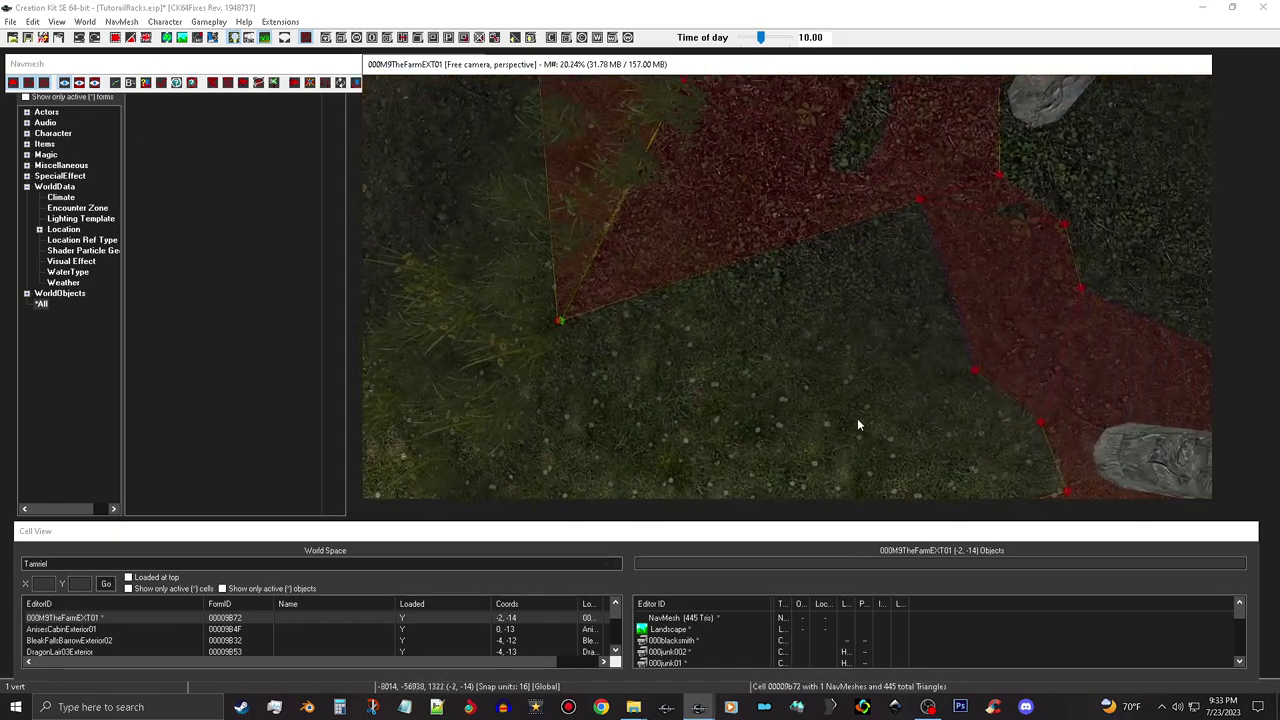
left_click(999, 355)
left_click(974, 370, "ctrl")
left_click(921, 201, "ctrl")
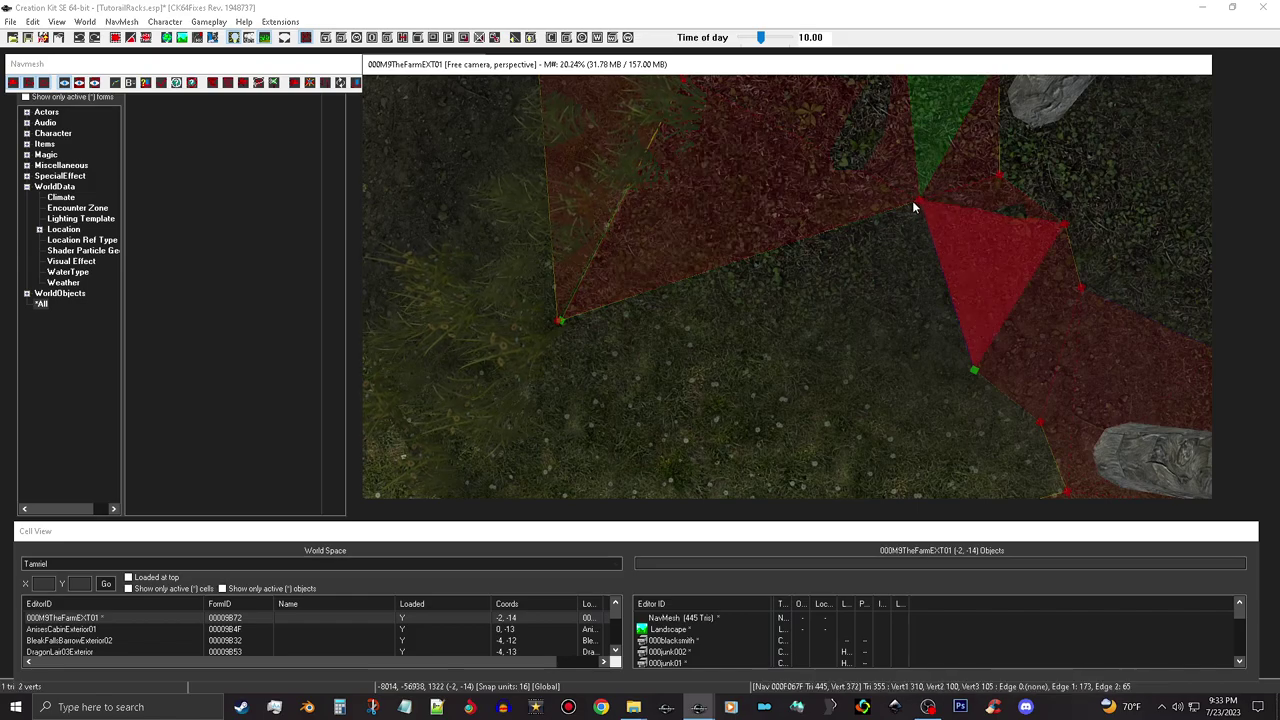
left_click(919, 204)
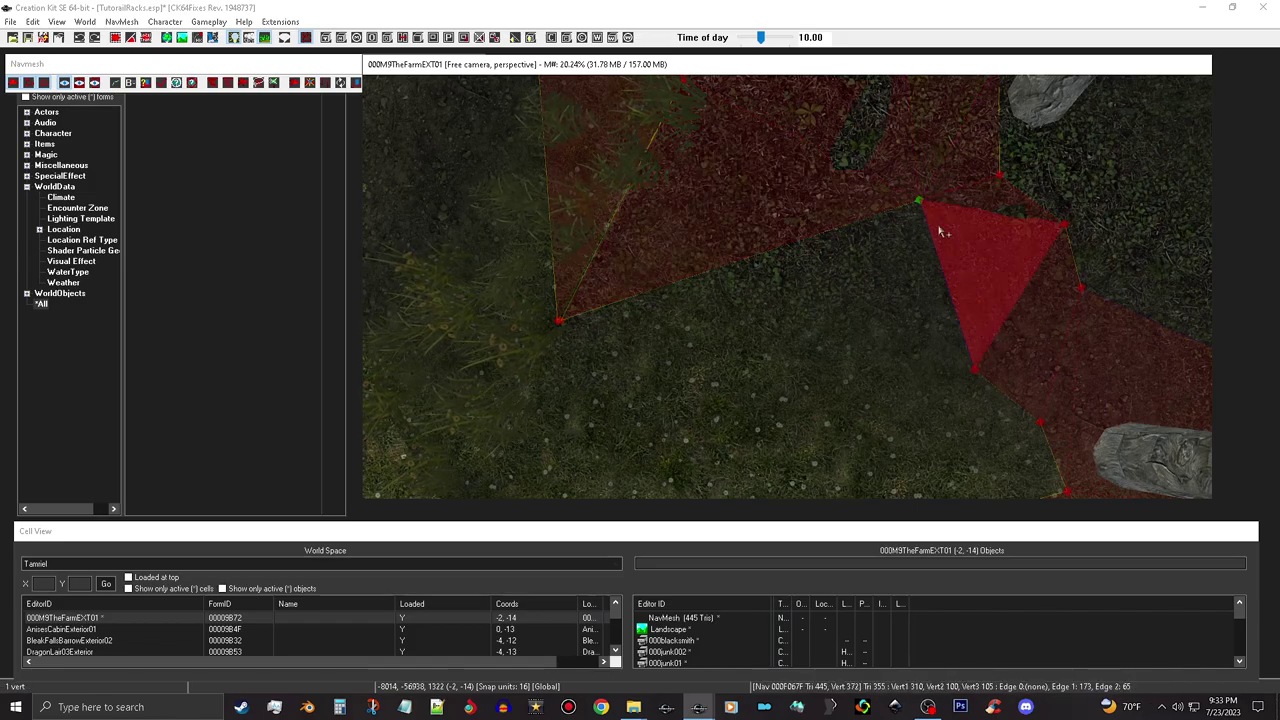
left_click(976, 372, "ctrl")
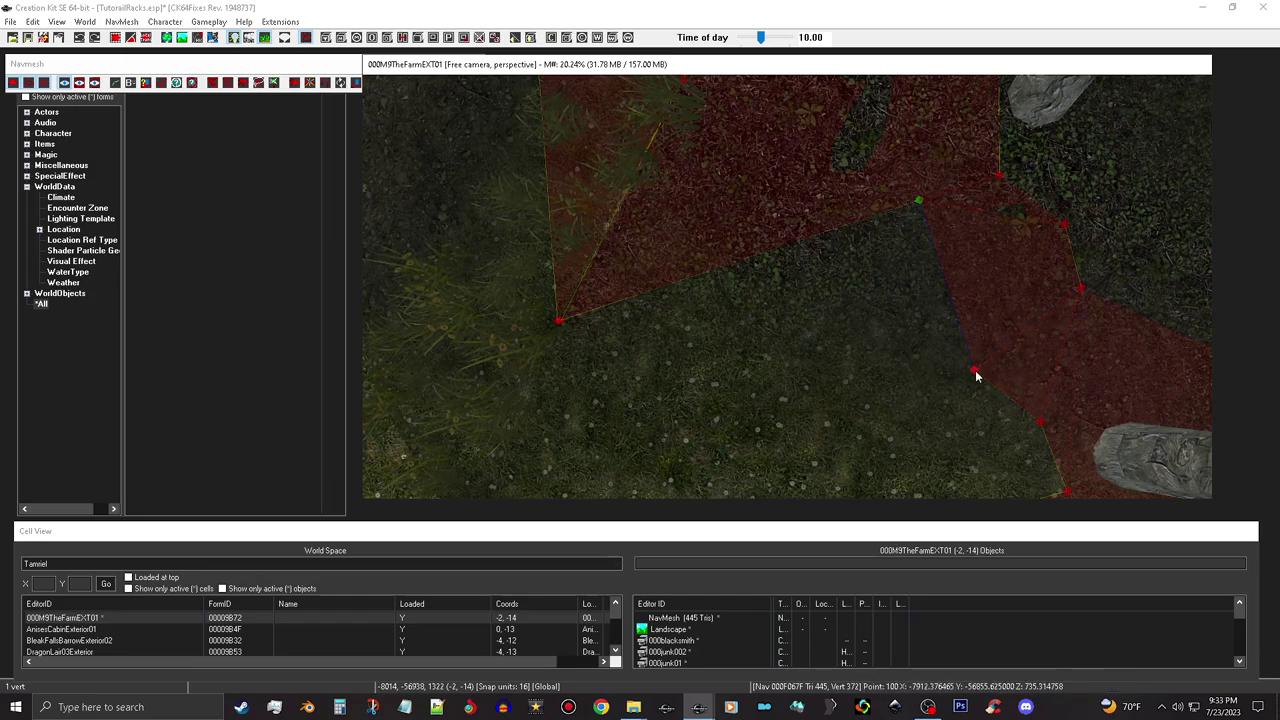
left_click(560, 322, "ctrl")
key("F2")
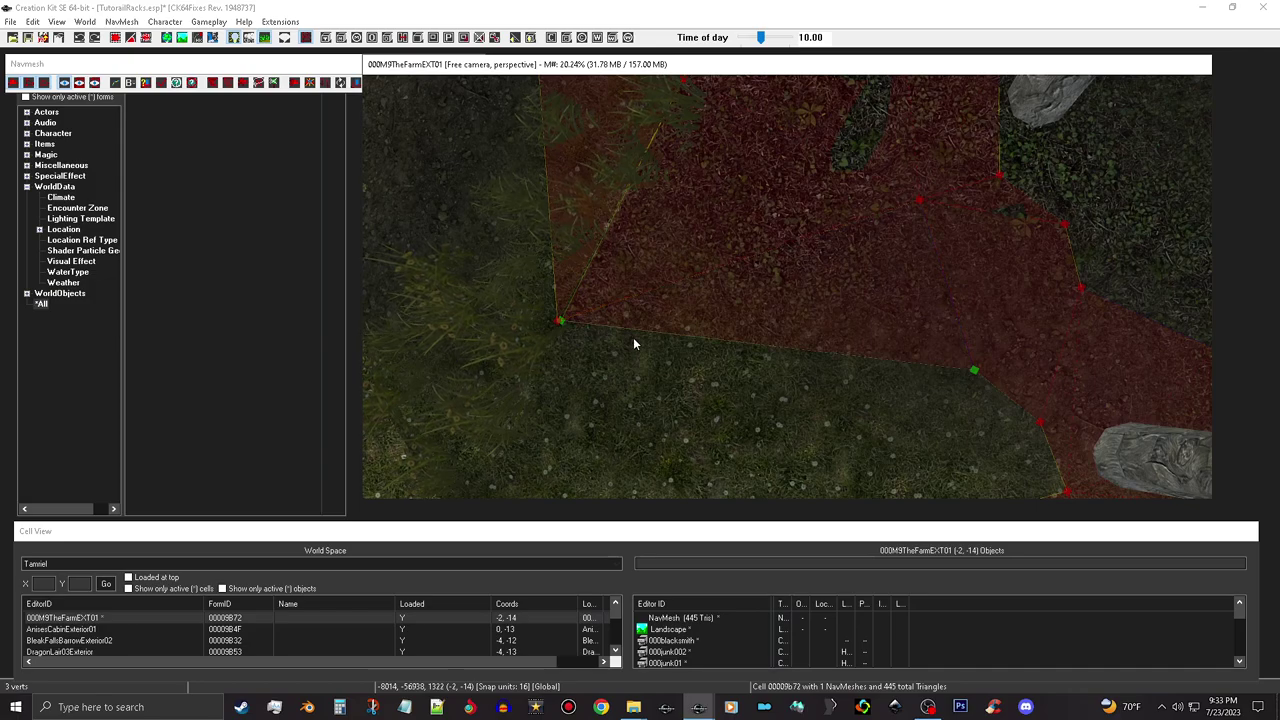
- Fill the grassy gap between the outer tip and the slanted post with three navmesh triangles
middle_click_drag(808, 382, 782, 296)
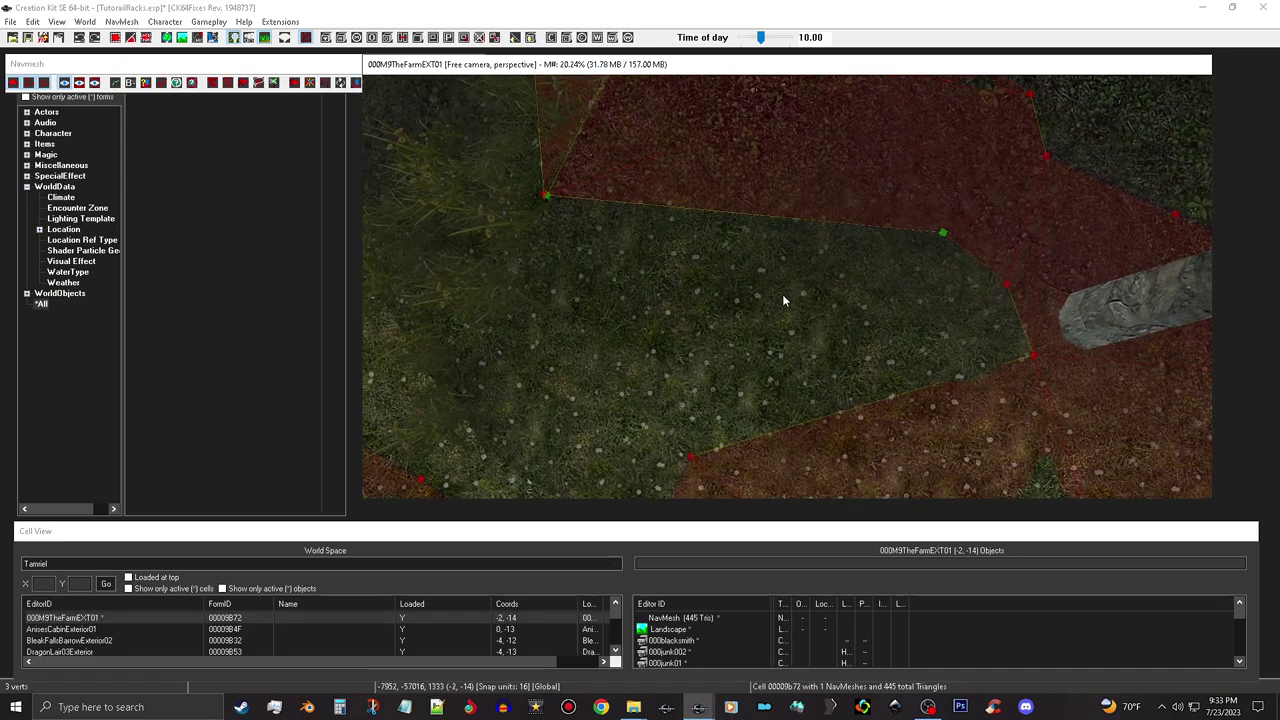
left_click(944, 235)
left_click(1008, 289, "ctrl")
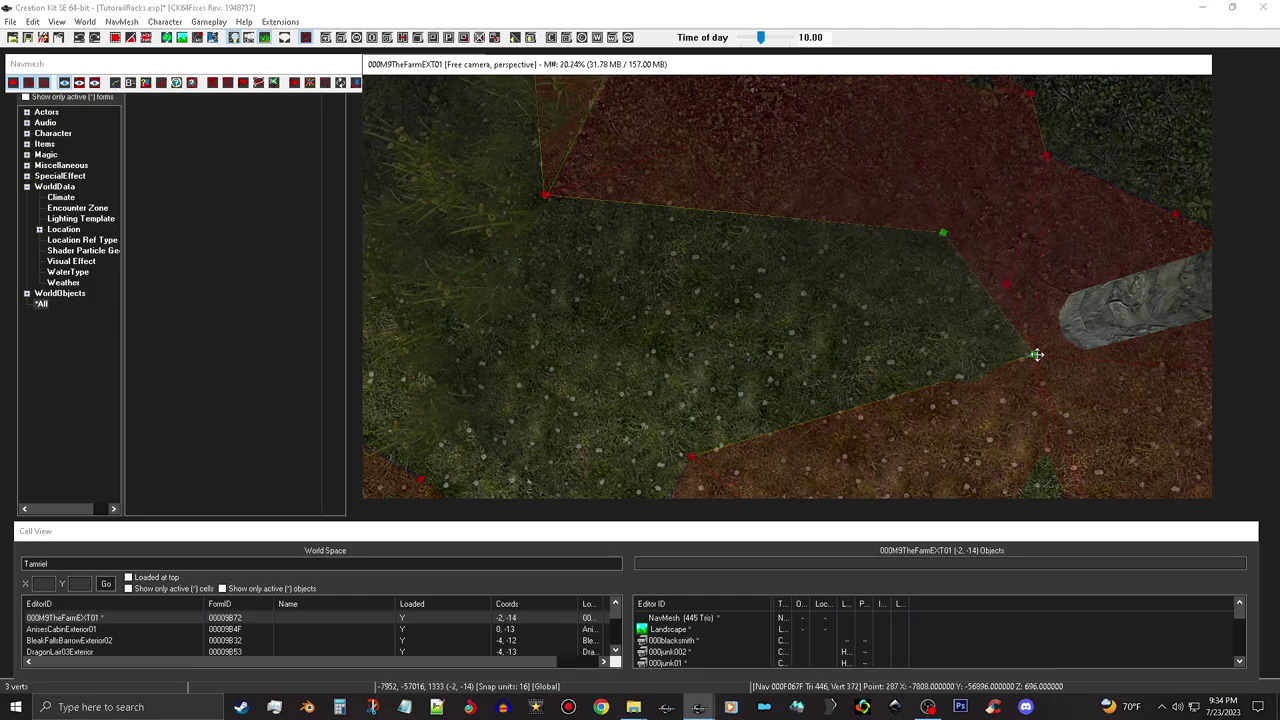
left_click(691, 457, "ctrl")
key("f")
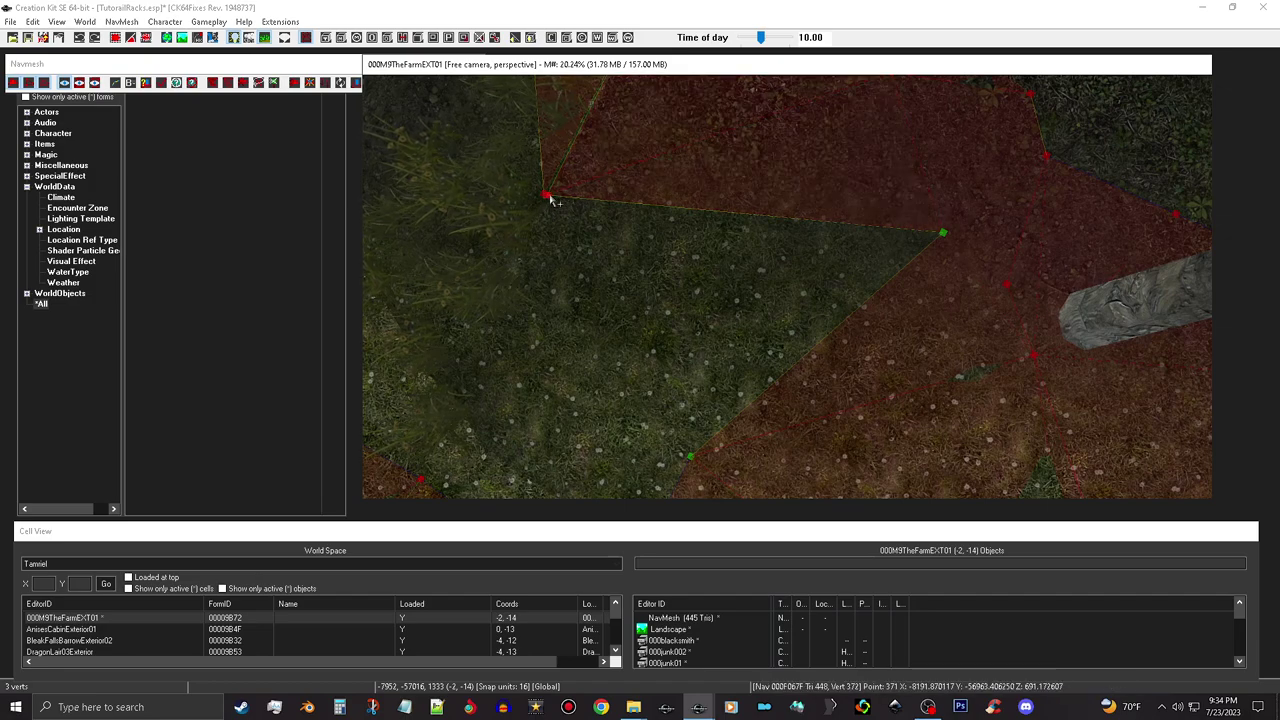
key("a")
- Create a Wilderness navmesh triangle joining the two vertices beside the rock to the corner vertex across the dark gap
middle_click_drag(662, 259, 688, 282, "shift")
left_click(655, 249)
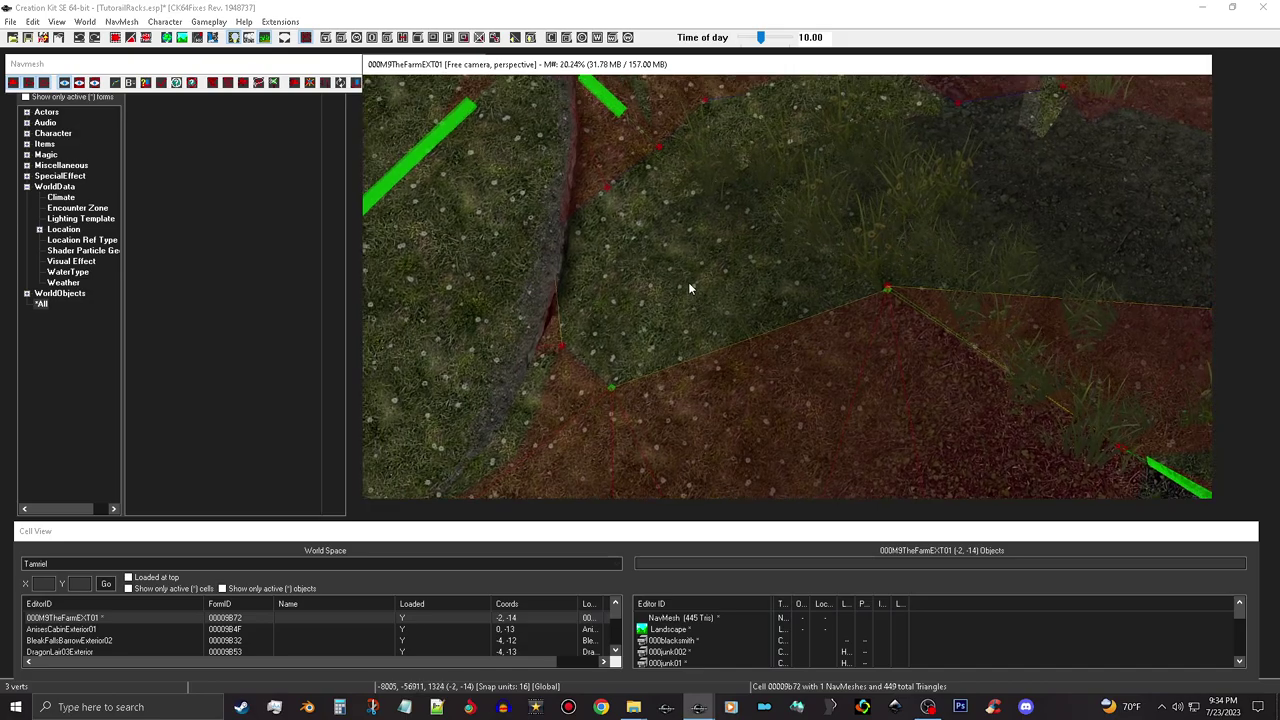
middle_click_drag(830, 163, 817, 267)
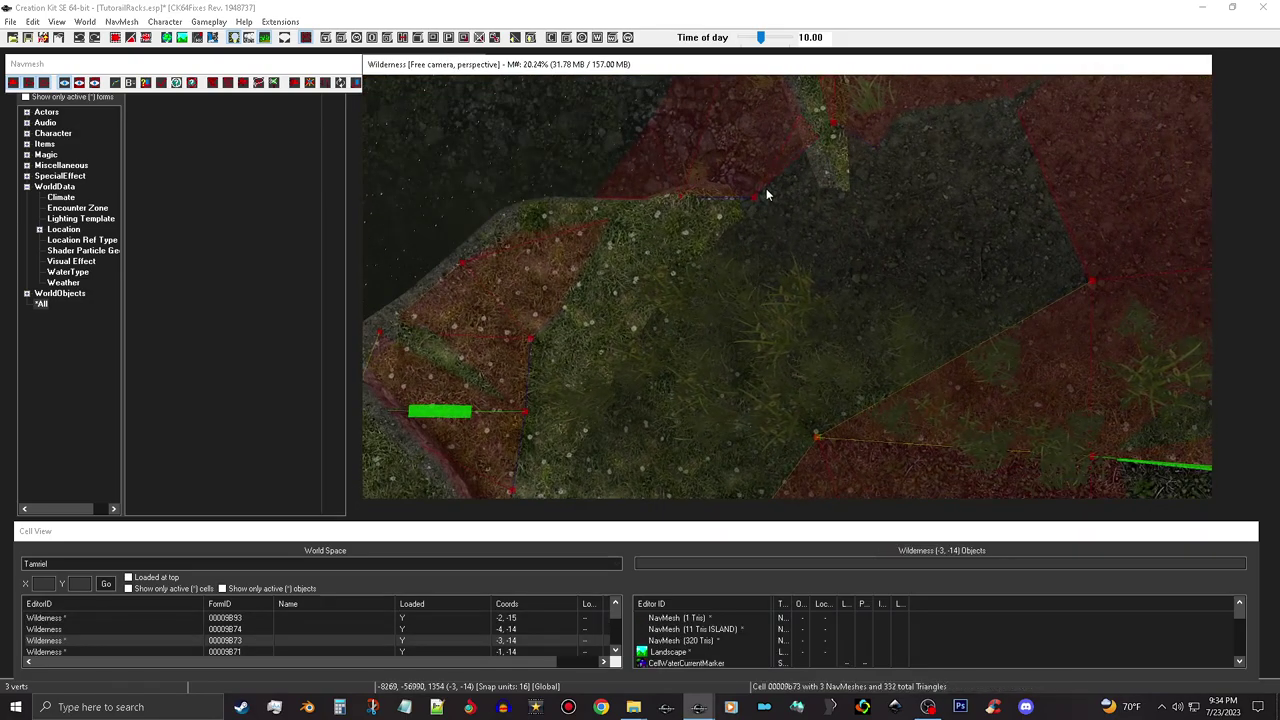
middle_click_drag(931, 217, 1033, 248)
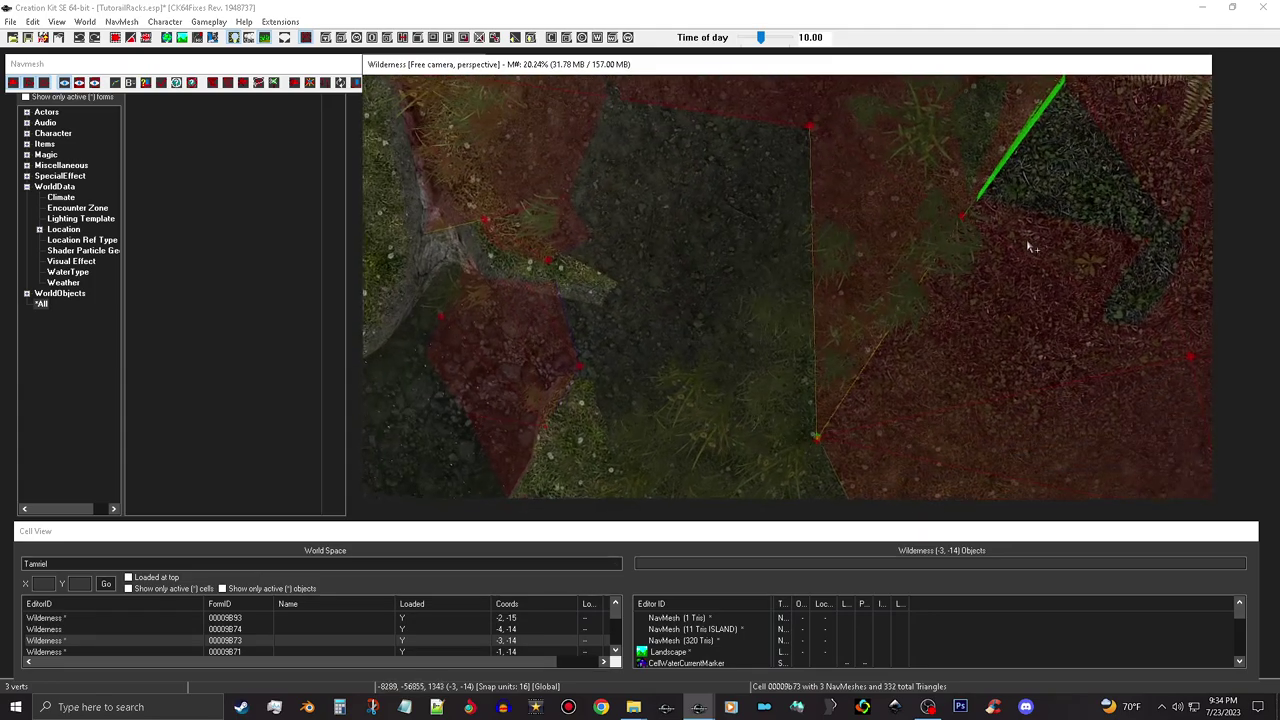
left_click(548, 250)
left_click(558, 265)
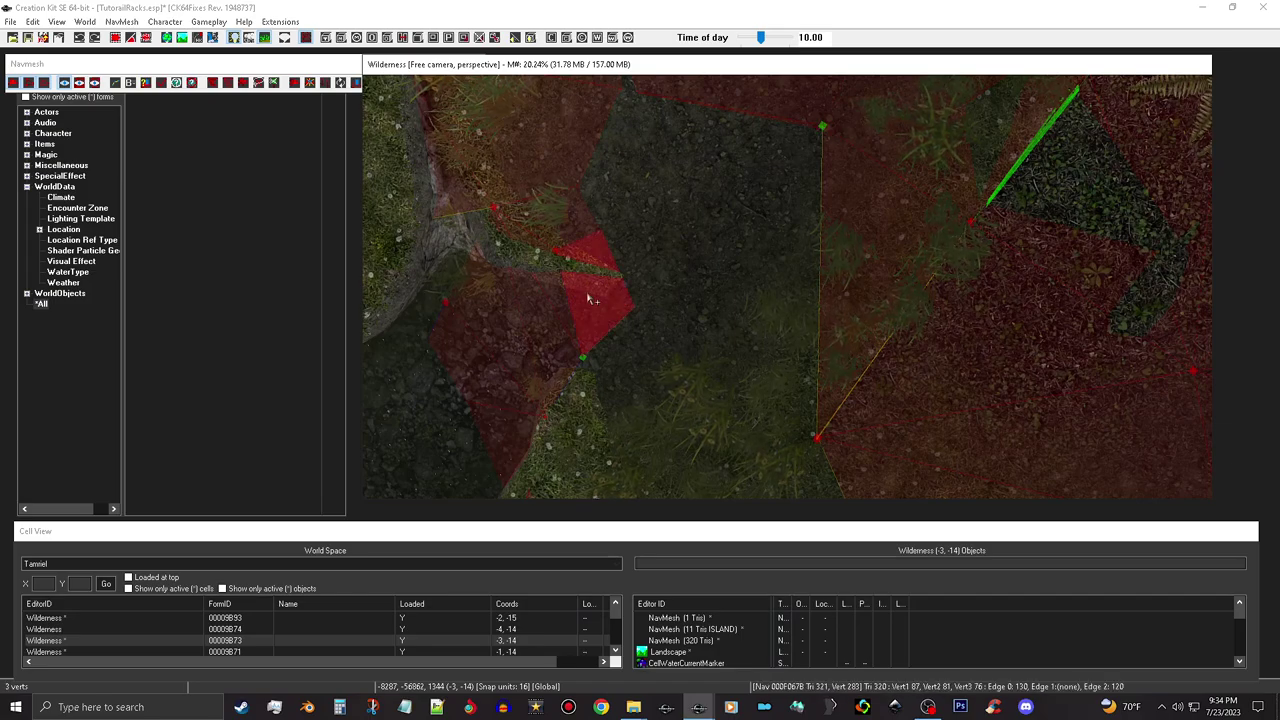
middle_click_drag(588, 298, 643, 303, "shift")
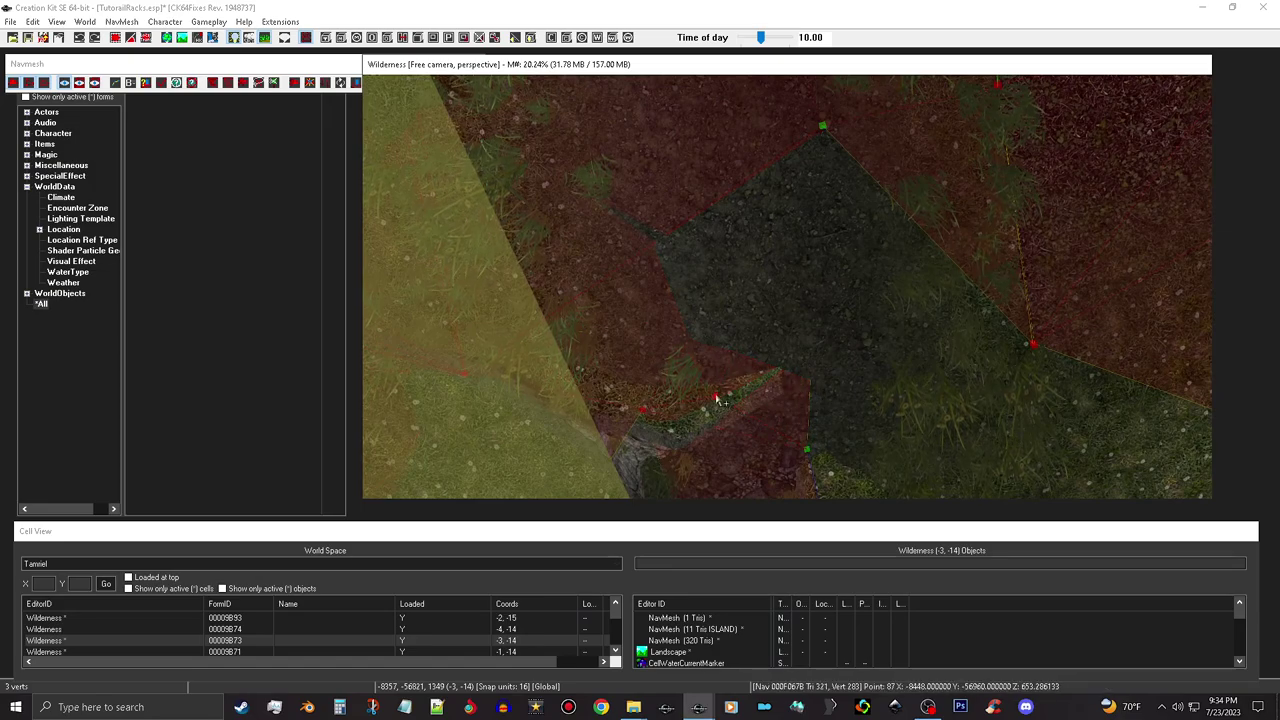
- Create a Wilderness navmesh triangle joining the corner above the dark gap, the vertex beside the rocky bed and the vertex at the farm border
middle_click_drag(844, 358, 782, 348)
middle_click_drag(782, 348, 791, 266, "shift")
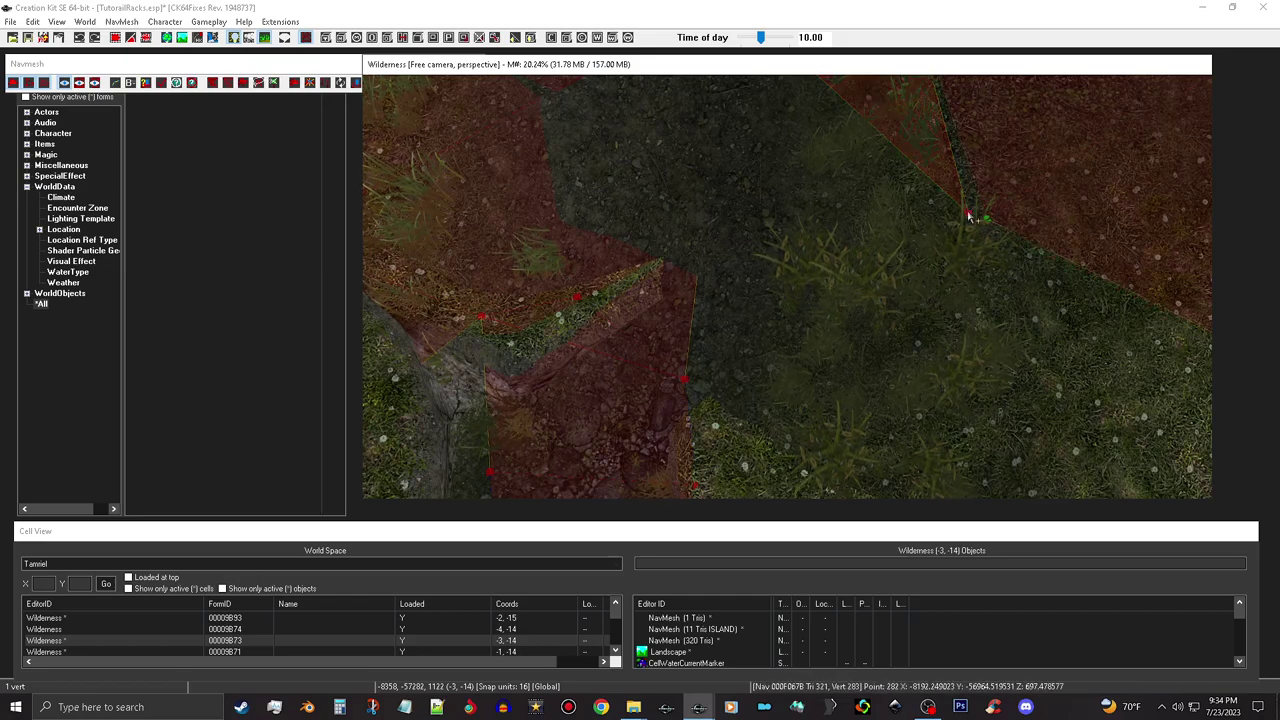
left_click(685, 381, "ctrl")
middle_click_drag(795, 244, 801, 290)
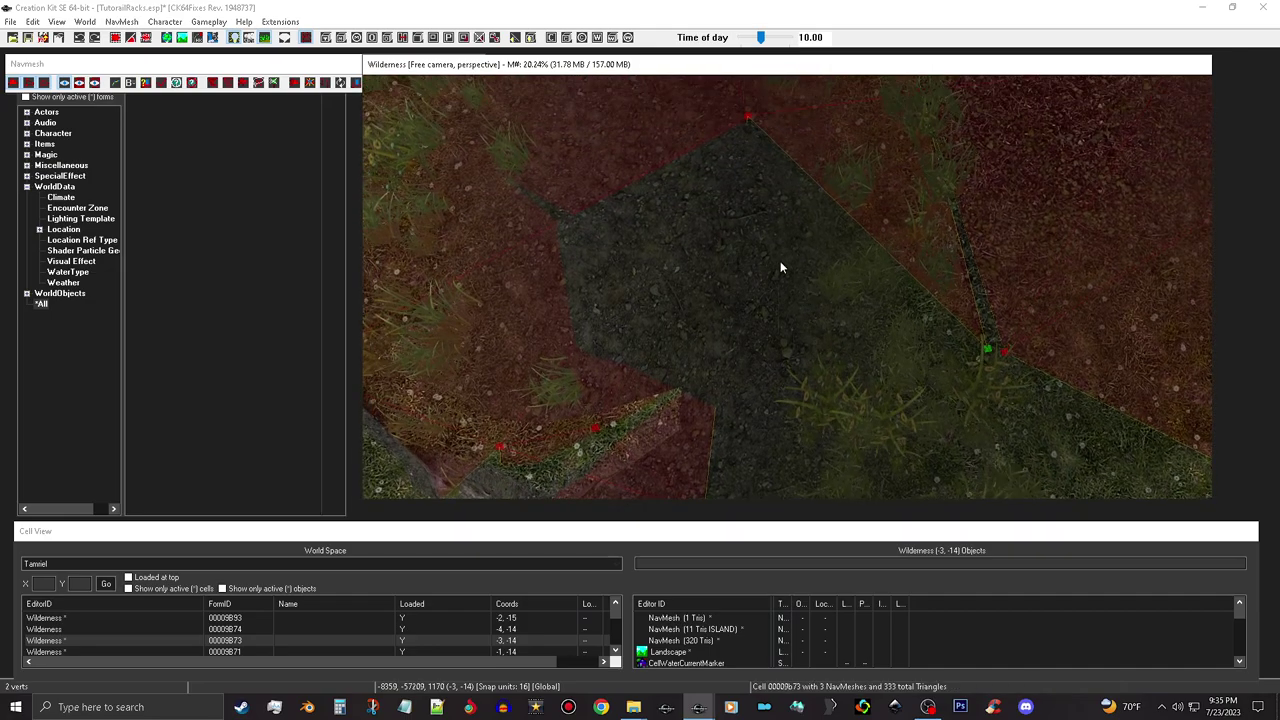
left_click(748, 118, "ctrl")
key("a")
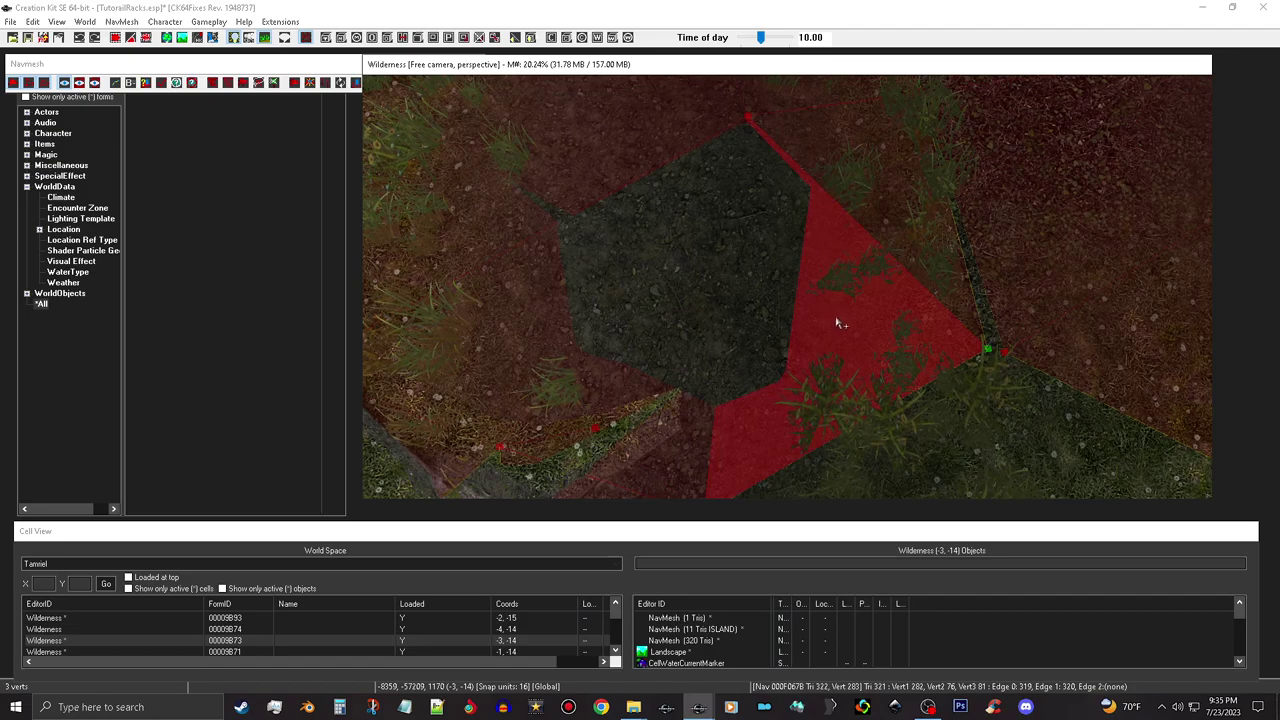
- Extend the Wilderness navmesh with two triangles from the rocky bed and border vertex down to the lower edge of the grassy gap
middle_click_drag(871, 340, 866, 229)
scroll(866, 229, "down", 5)
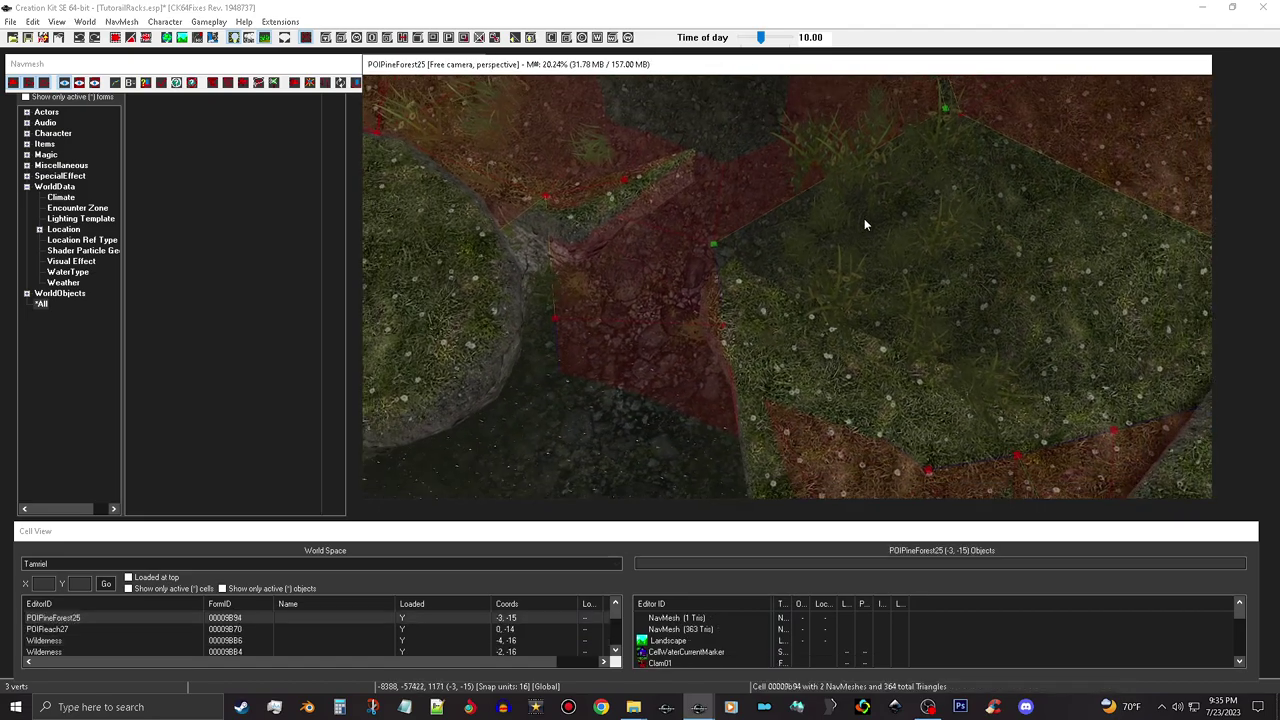
scroll(893, 265, "down", 2)
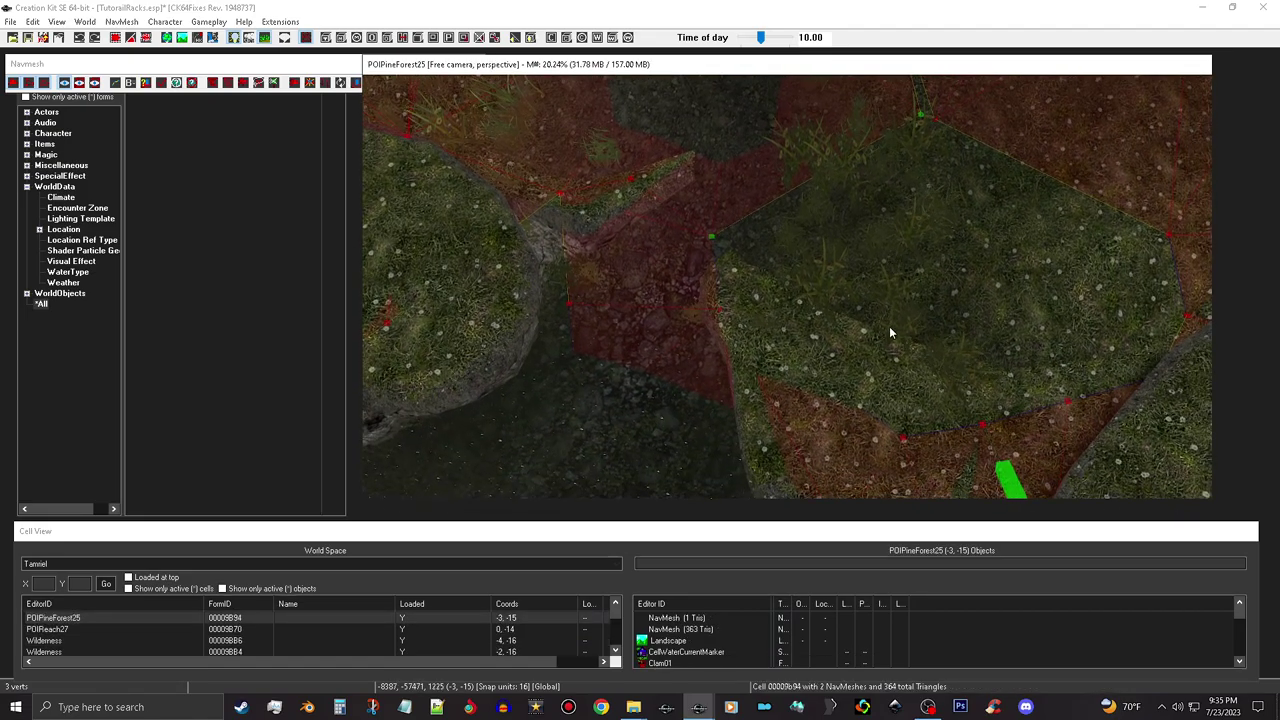
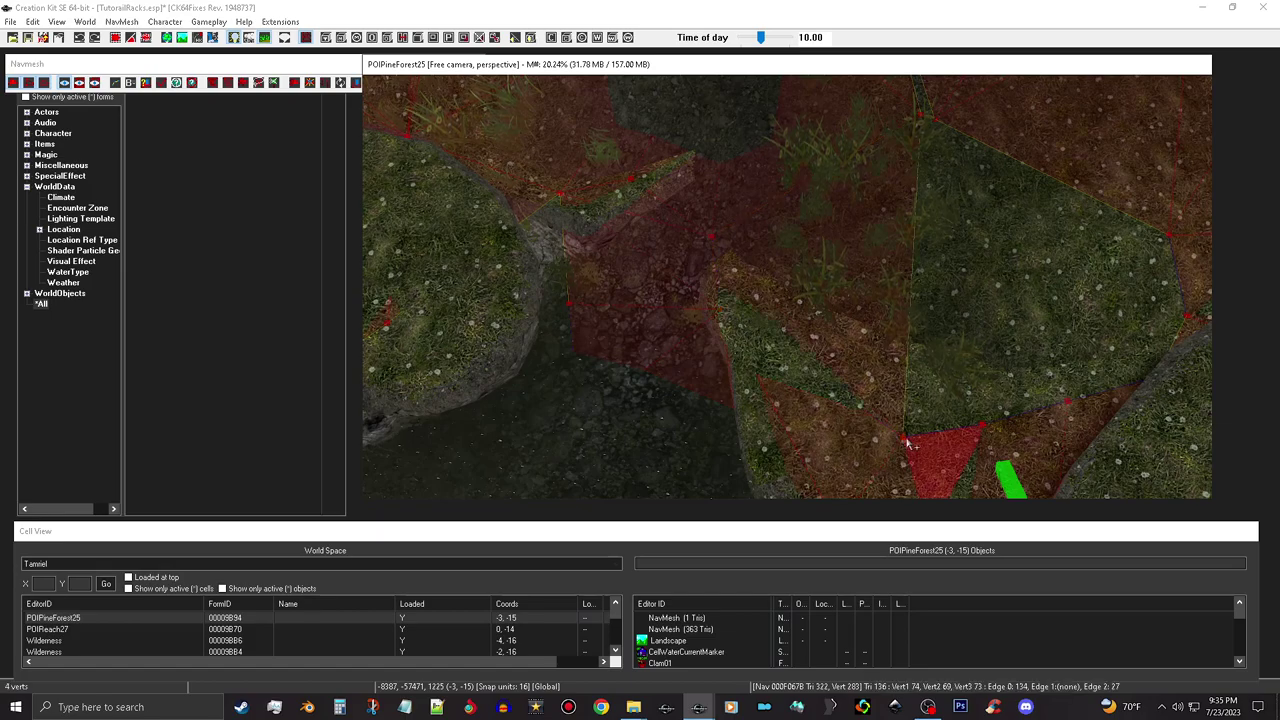
- Create a Wilderness navmesh triangle joining the two neighbouring vertices on the gap's lower edge to the upper border vertex
middle_click_drag(920, 415, 908, 398)
scroll(937, 397, "up", 1)
scroll(938, 398, "up", 2)
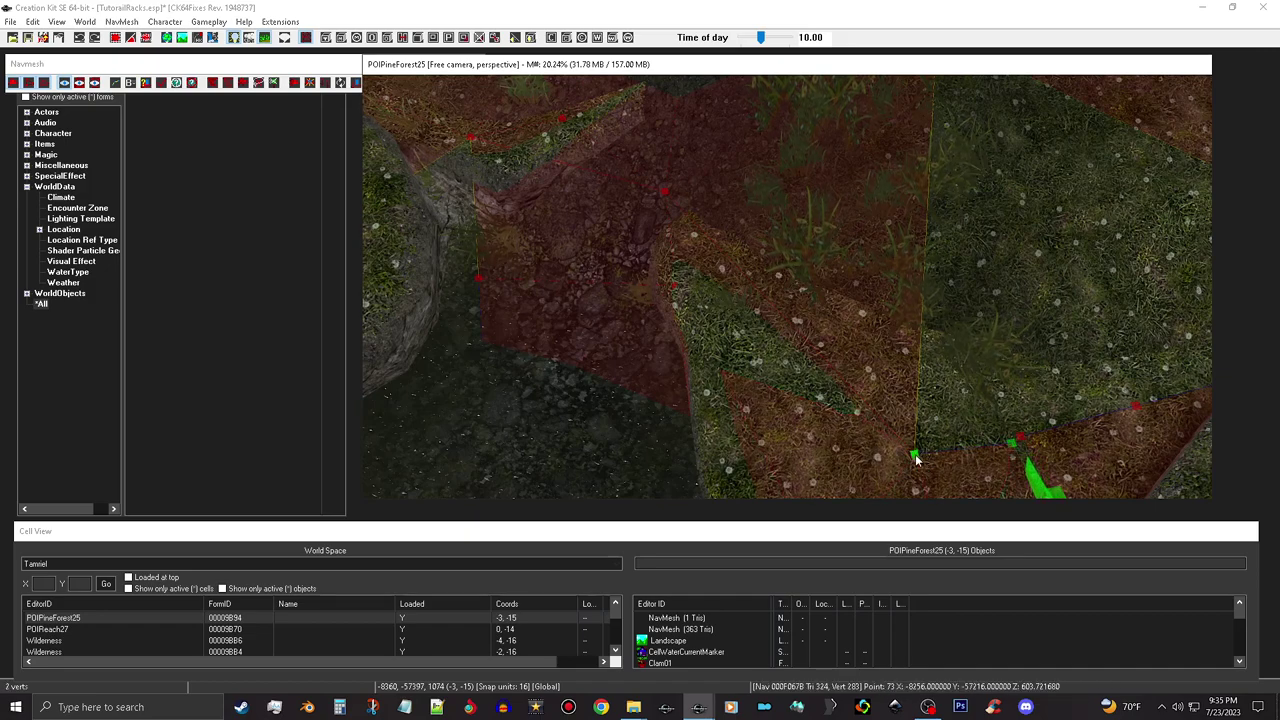
middle_click_drag(982, 214, 974, 260)
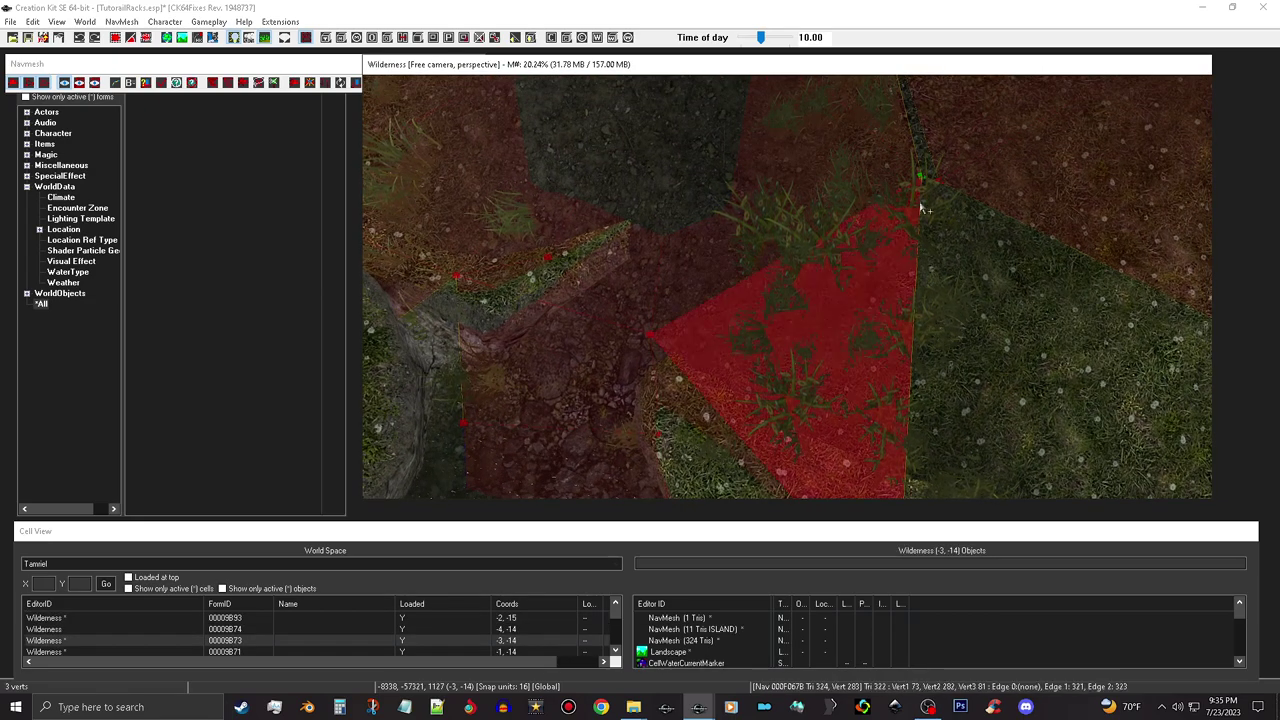
middle_click_drag(984, 302, 970, 246)
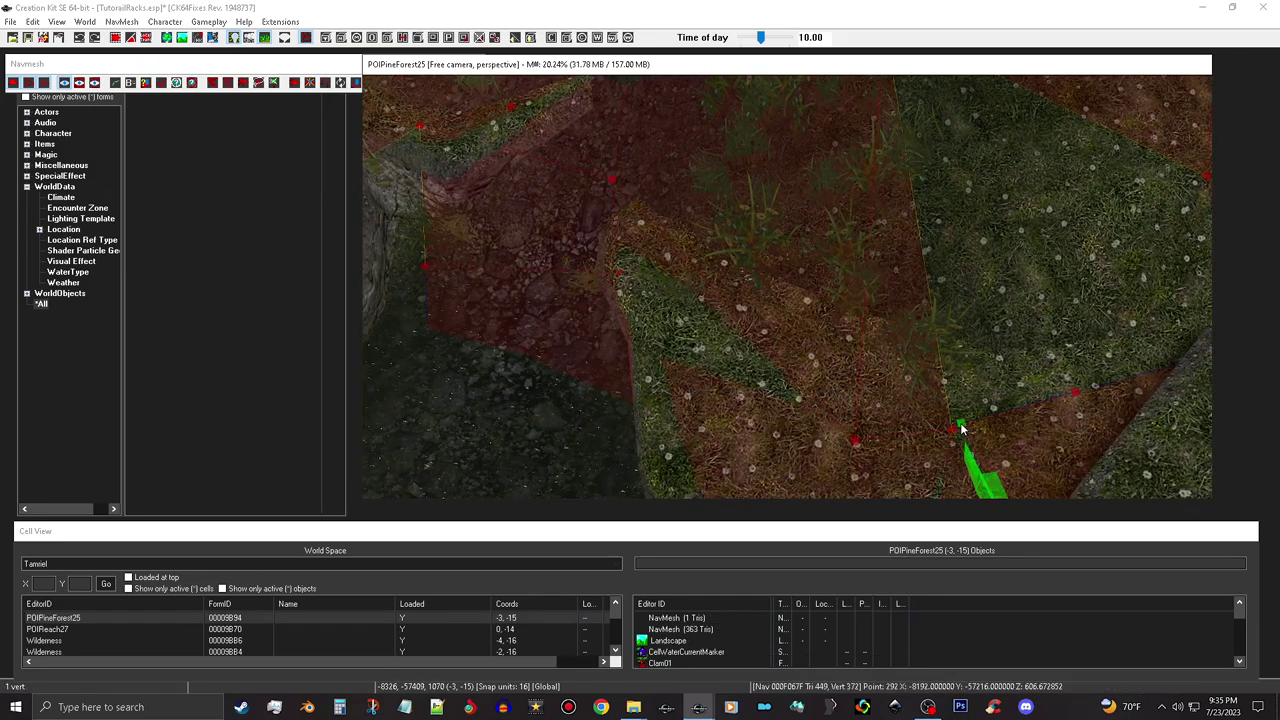
left_click(1076, 395)
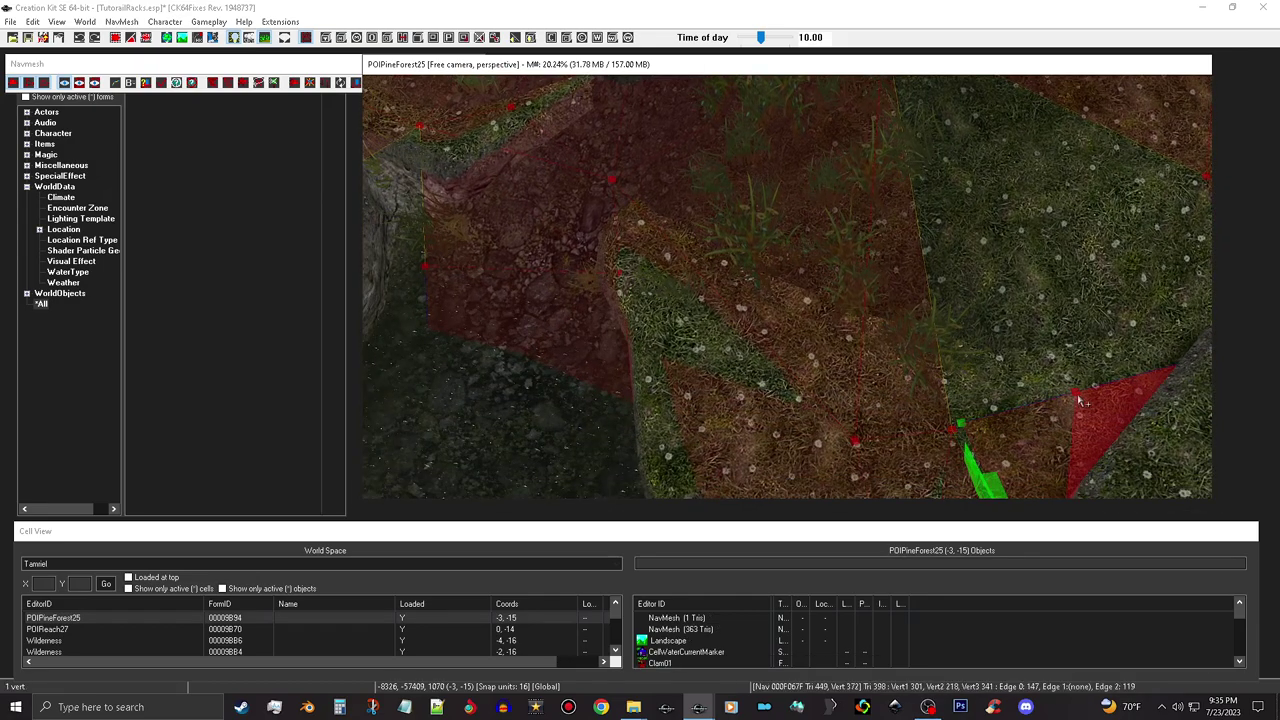
middle_click_drag(1106, 274, 1071, 346)
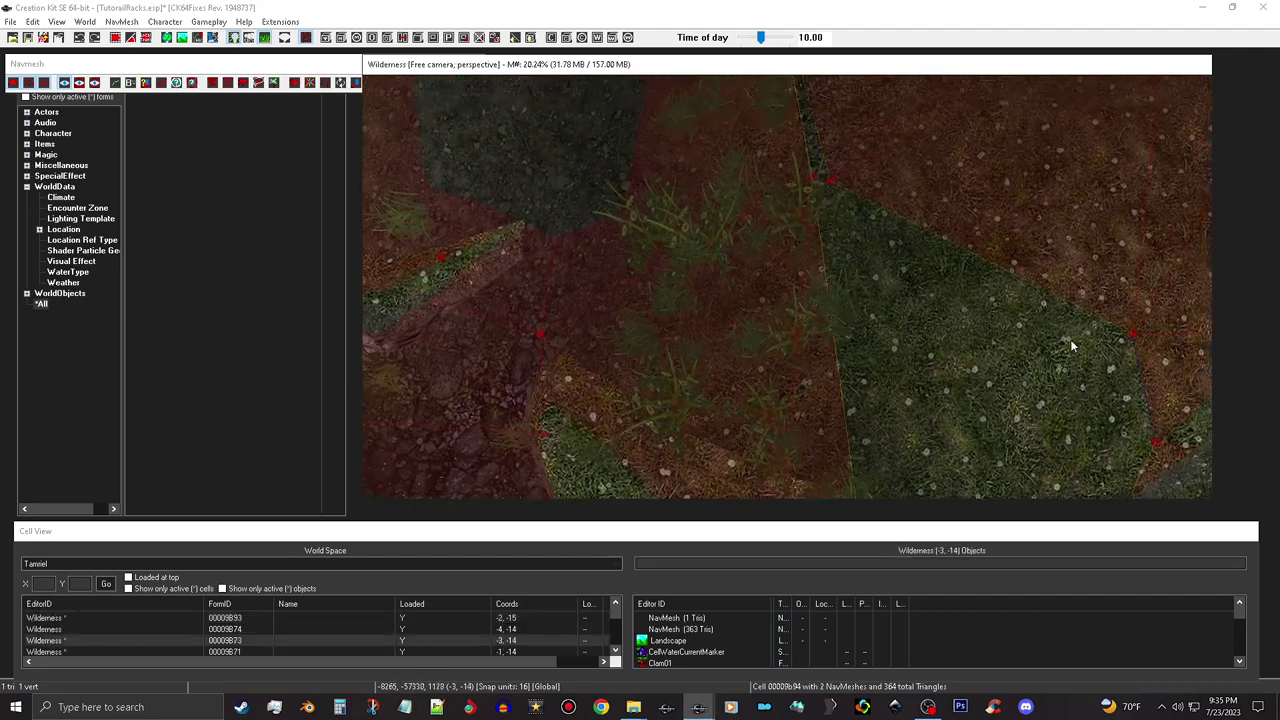
left_click(833, 186)
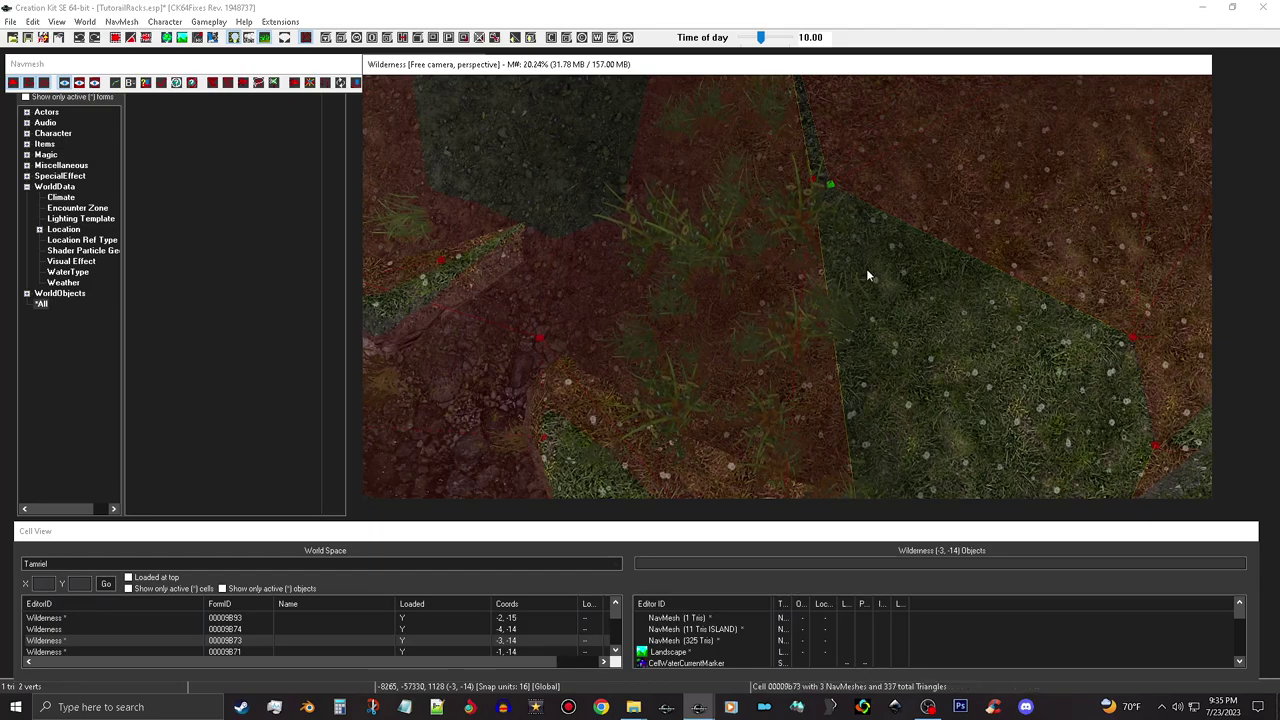
middle_click_drag(922, 314, 821, 237)
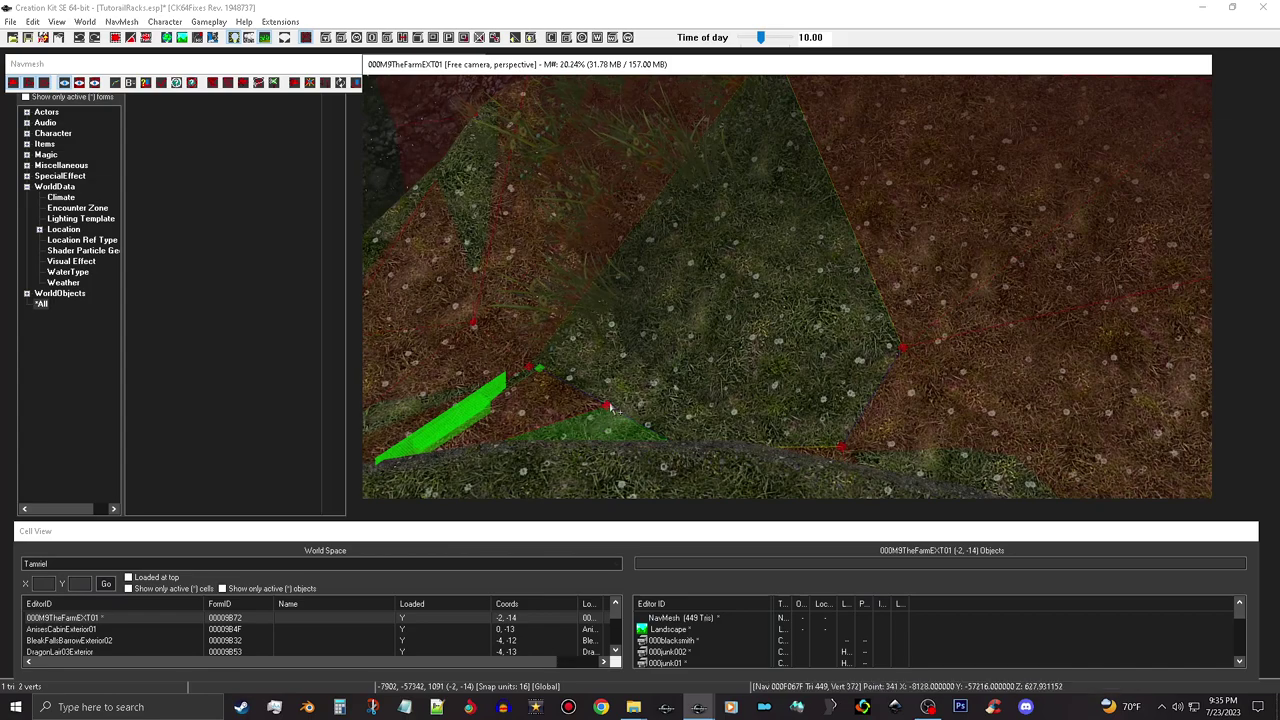
- Create a farm navmesh triangle joining the lower border vertex, its neighbour beside the rock and the upper farm border vertex
left_click(608, 406)
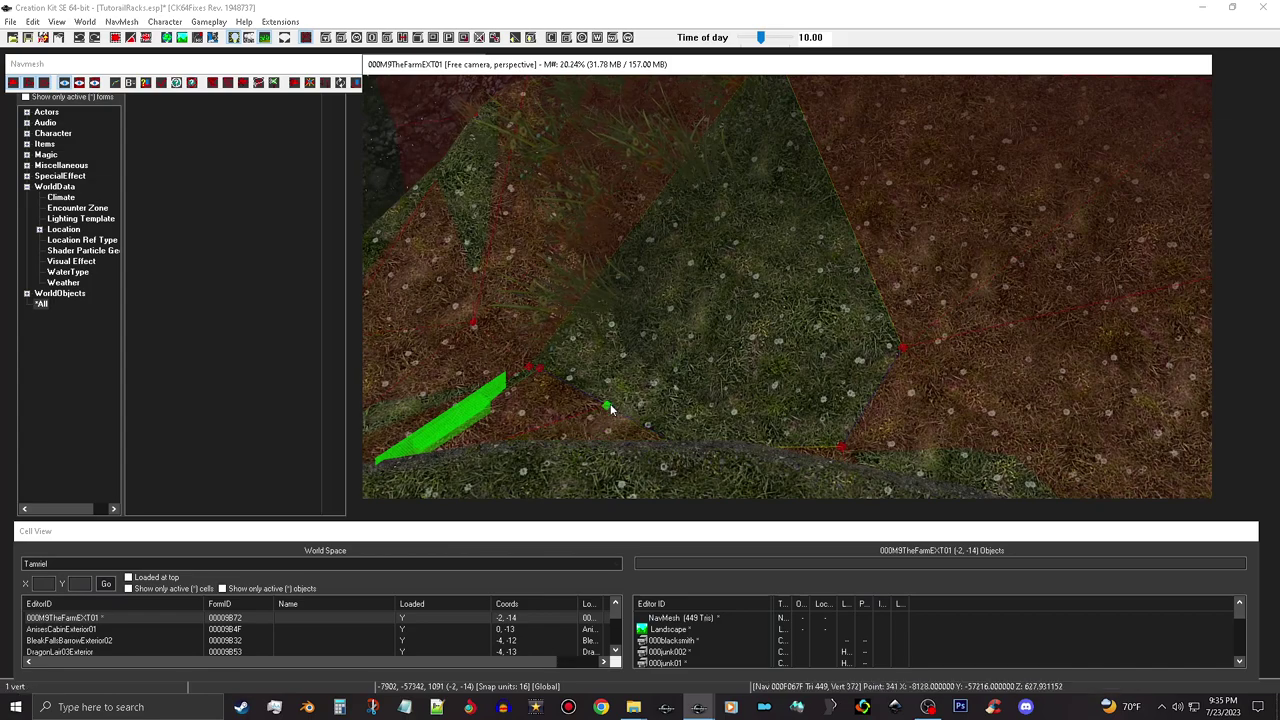
left_click(539, 368, "ctrl")
middle_click_drag(686, 289, 641, 352)
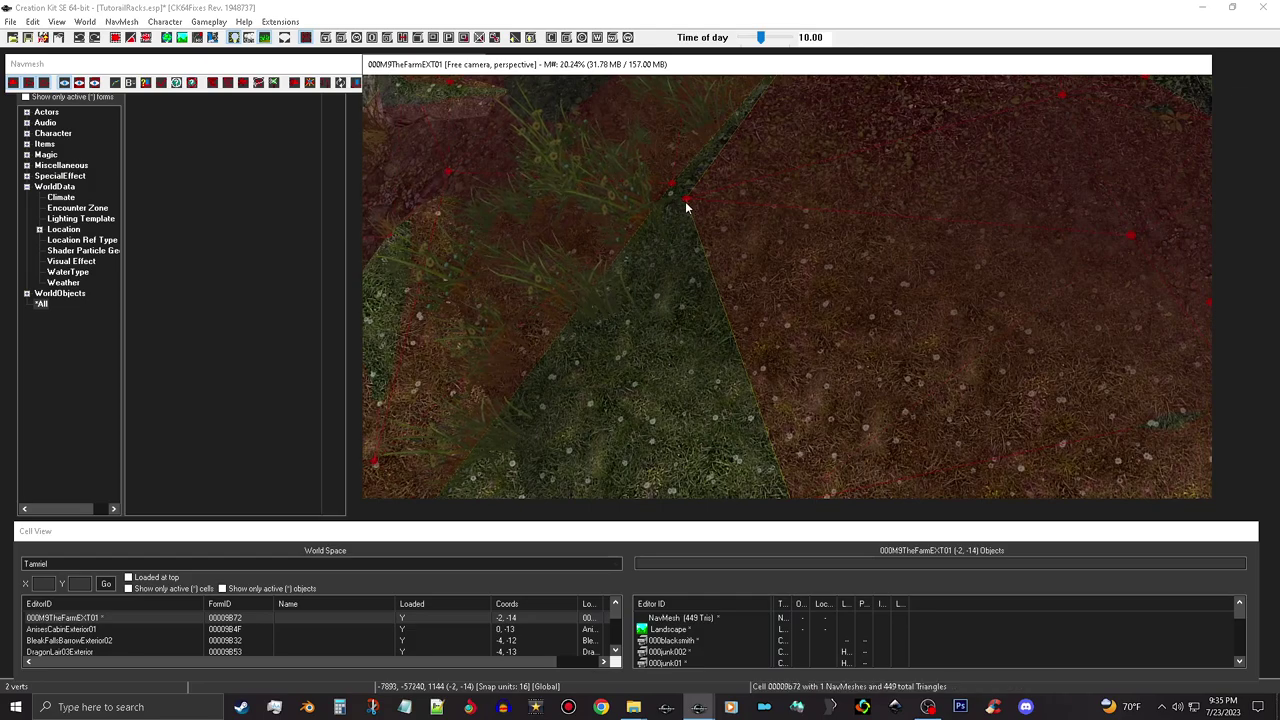
key("a")
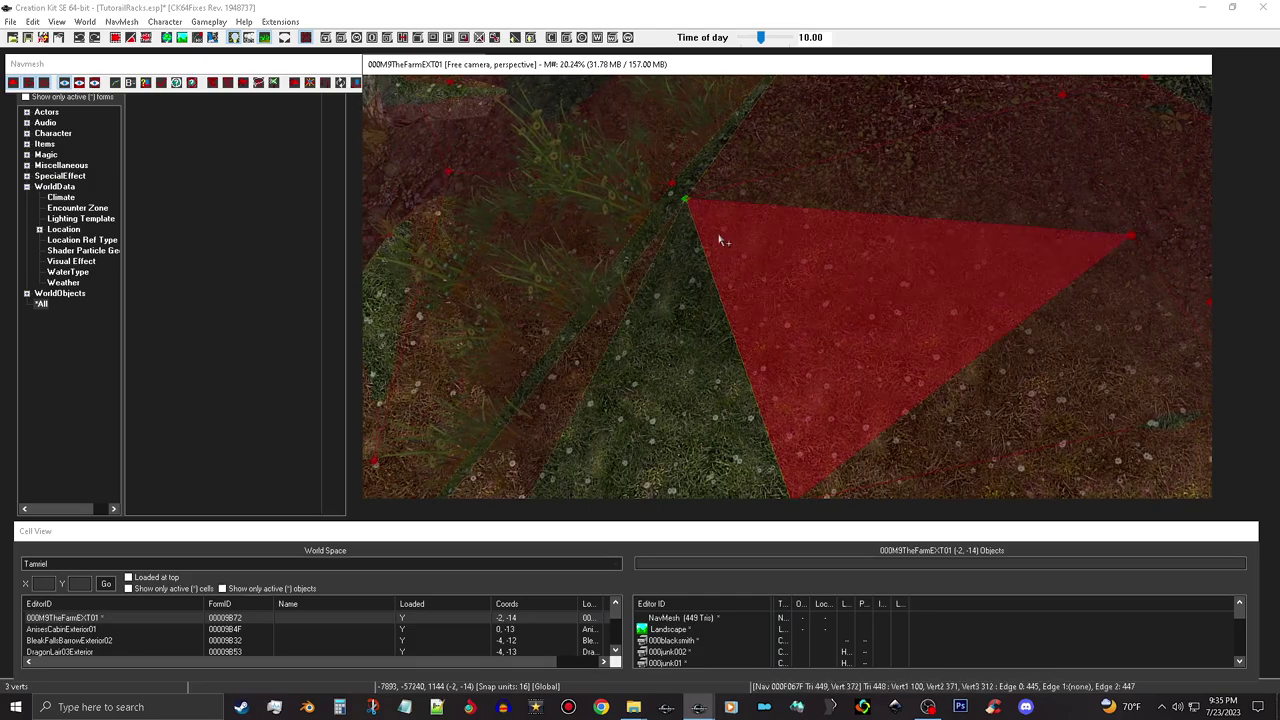
- Merge the farm vertex at the rock's edge with the stray navmesh vertex beside it, toggling the navmesh display to reach the hidden vertex
middle_click_drag(704, 330, 722, 263)
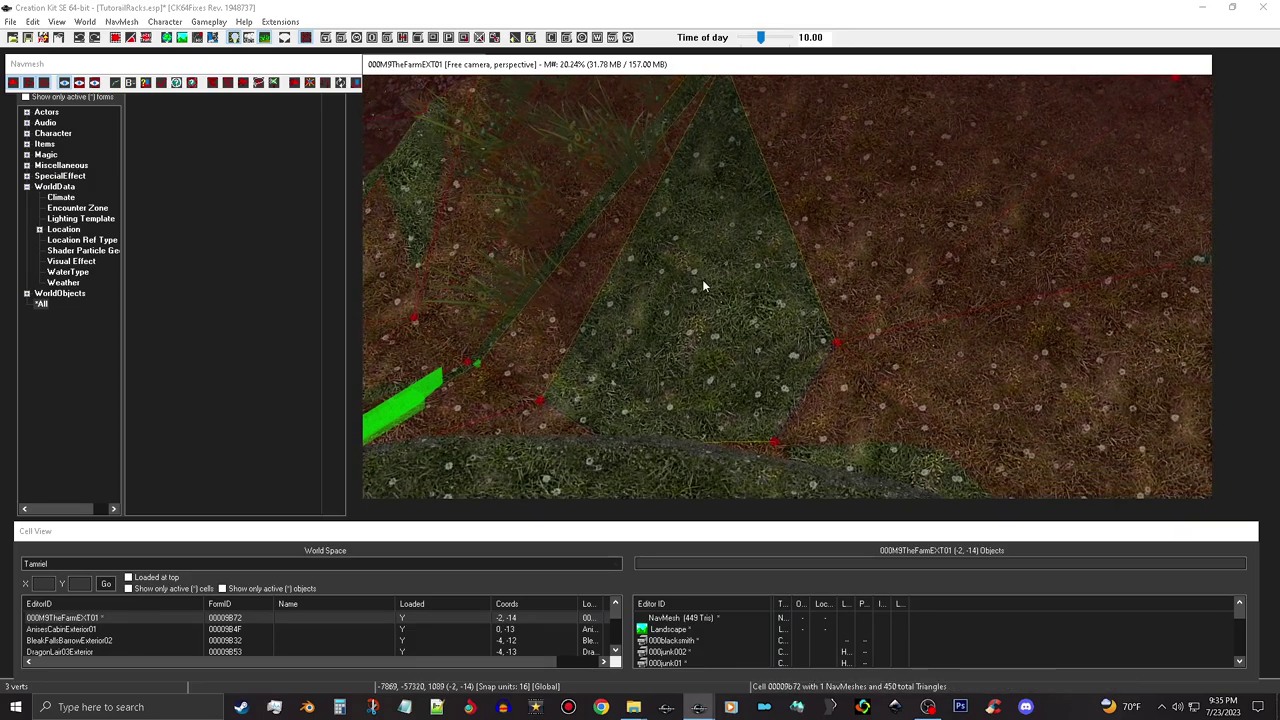
middle_click_drag(527, 415, 731, 453)
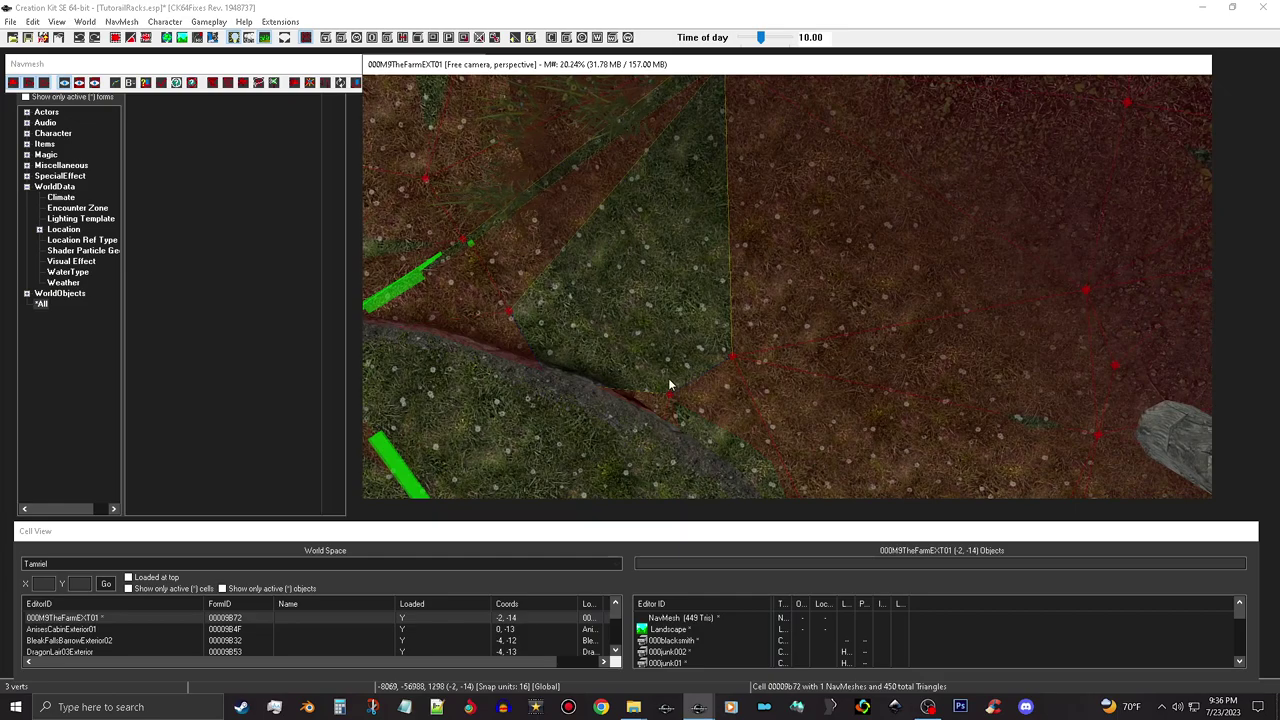
scroll(678, 379, "up", 1)
middle_click_drag(634, 394, 624, 395, "shift")
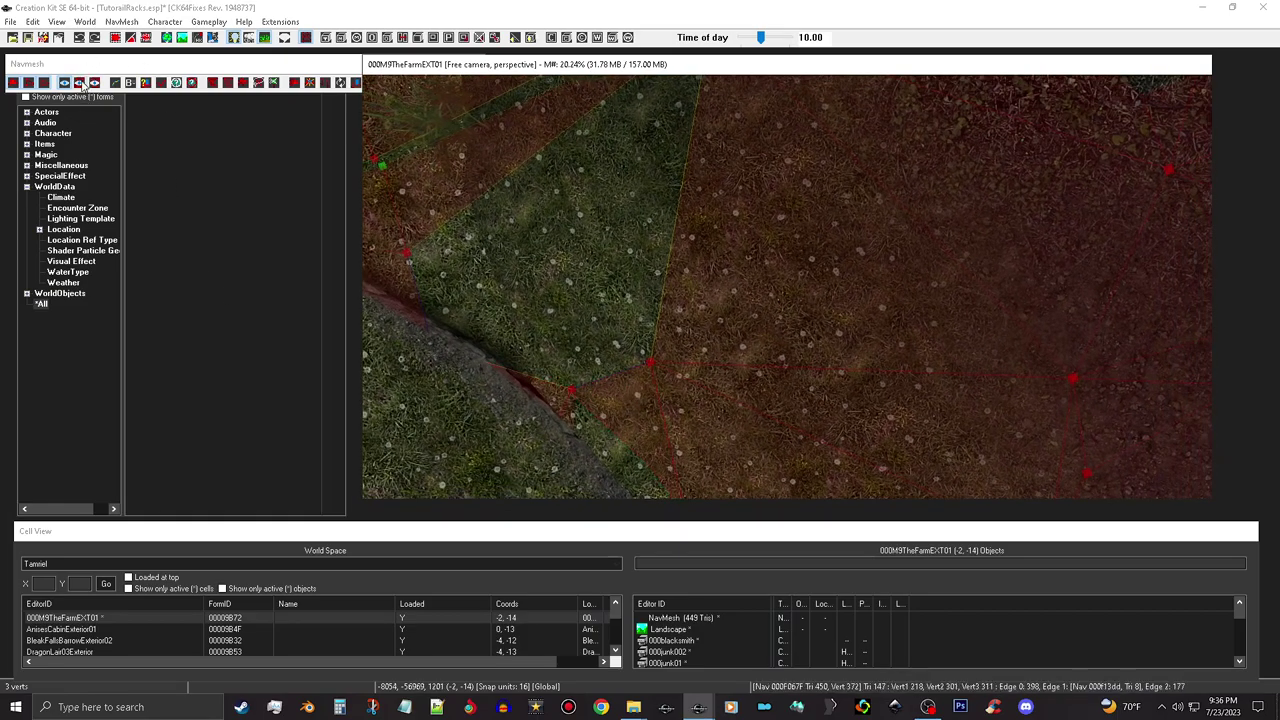
left_click(80, 83)
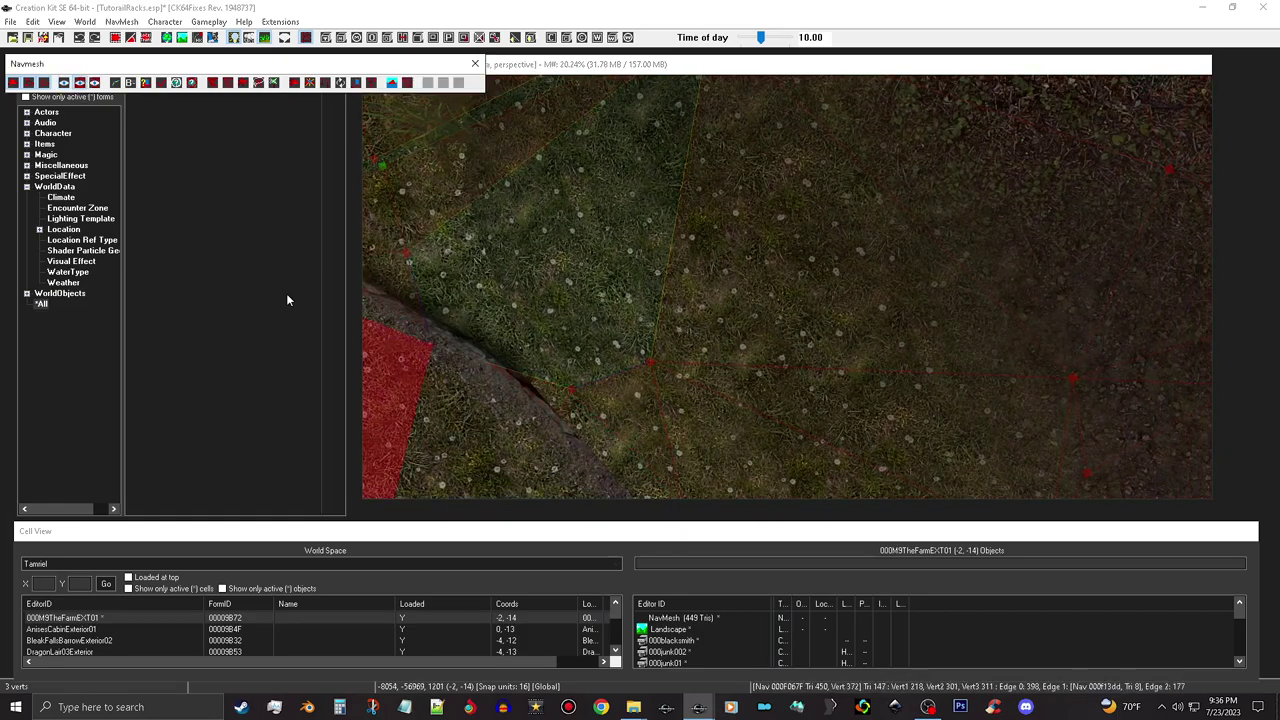
left_click(430, 347)
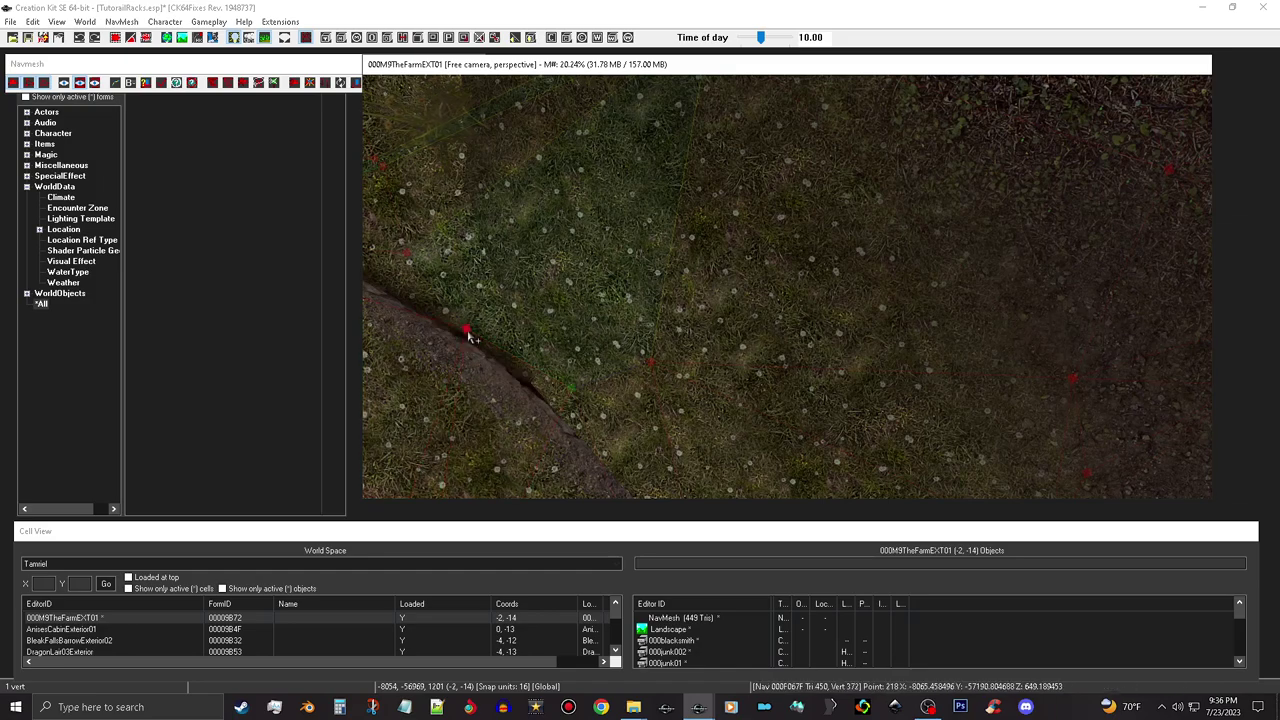
key("q")
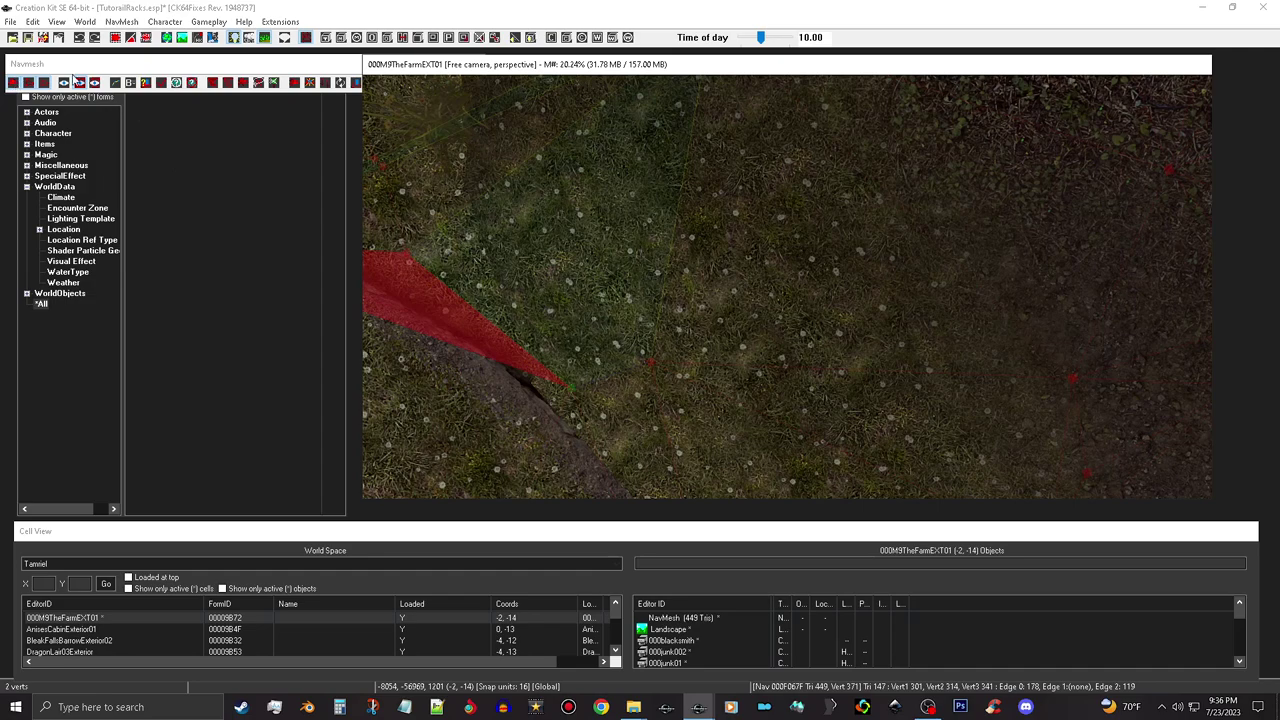
left_click(65, 86)
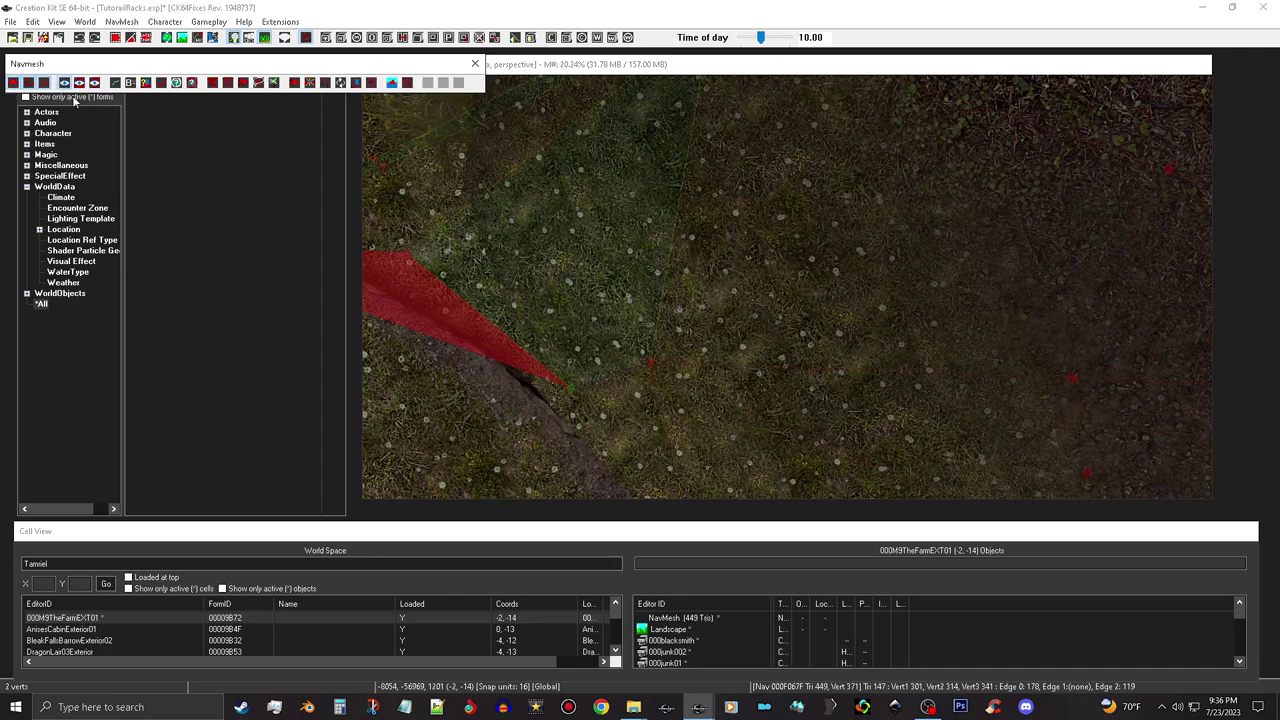
- Fill the remaining grassy gap in the farm navmesh above the rock edge with two triangles reaching up to the border vertex
left_click(658, 366)
left_click(651, 366)
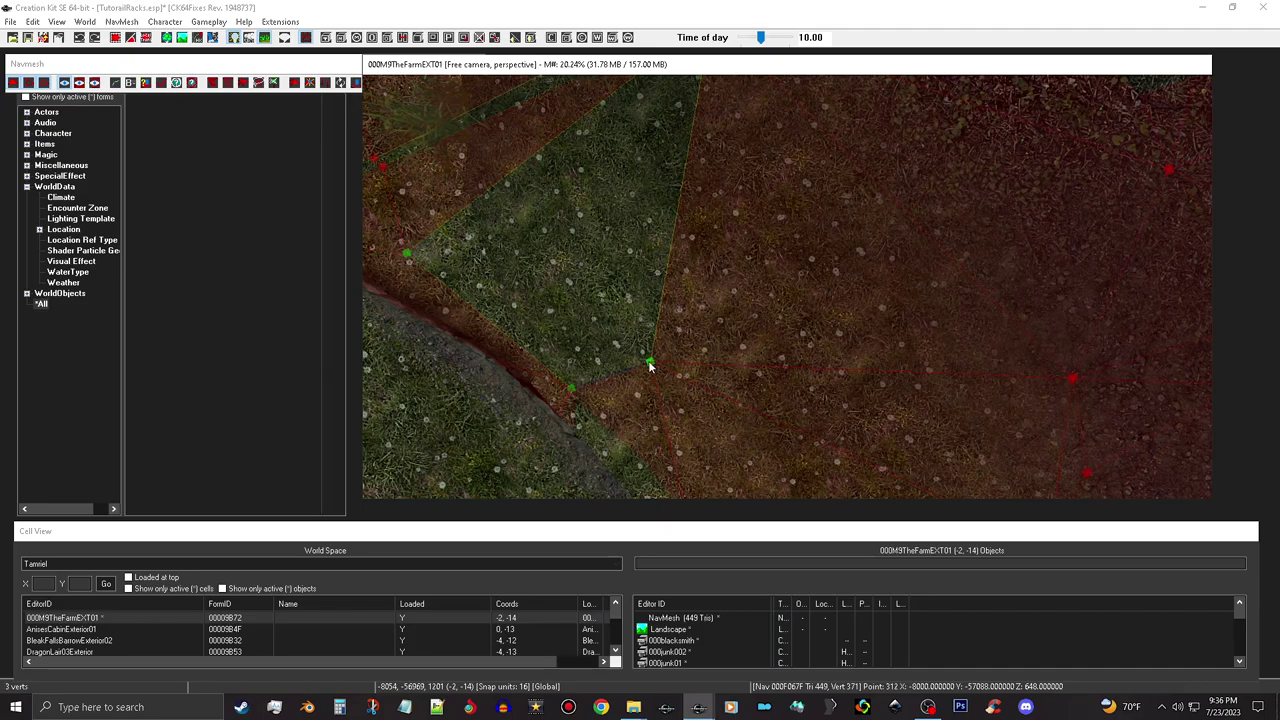
key("a")
middle_click_drag(682, 246, 664, 307)
left_click(672, 145)
left_click(683, 193)
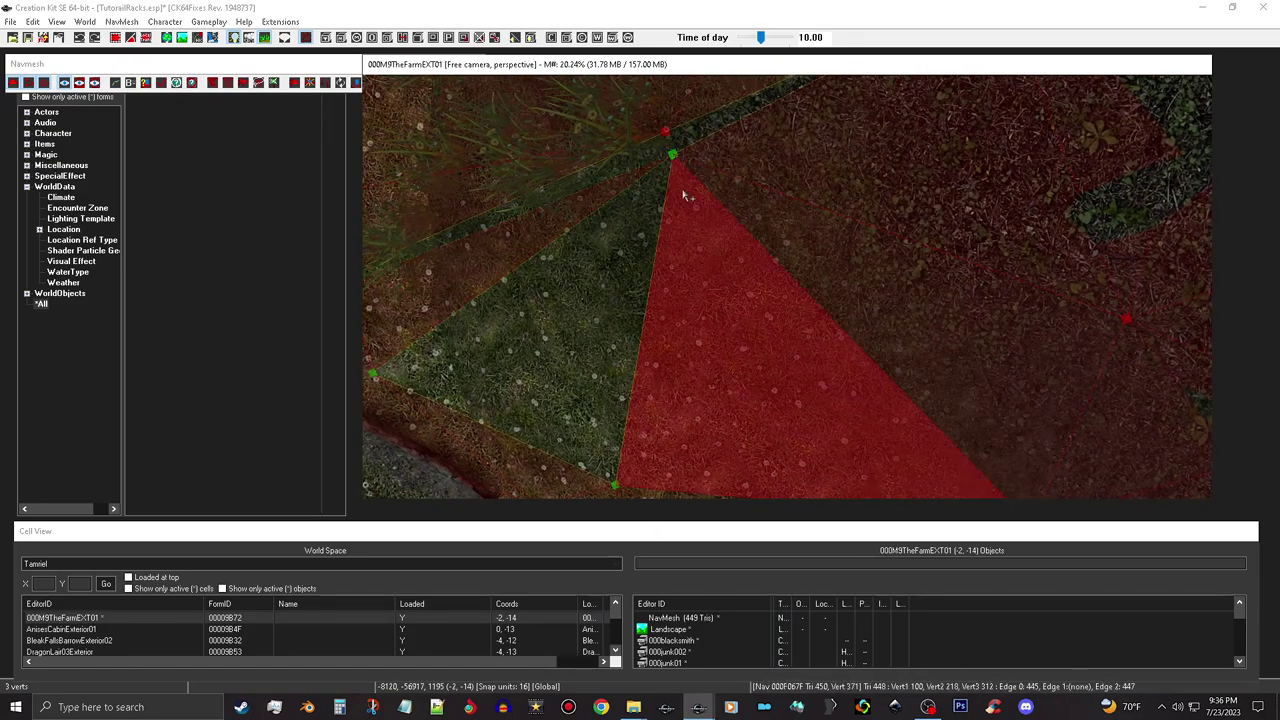
key("a")
- Move the farm vertex at the lower end of the cell border seam onto the adjacent Wilderness vertex
middle_click_drag(665, 228, 631, 329)
scroll(631, 329, "up", 2)
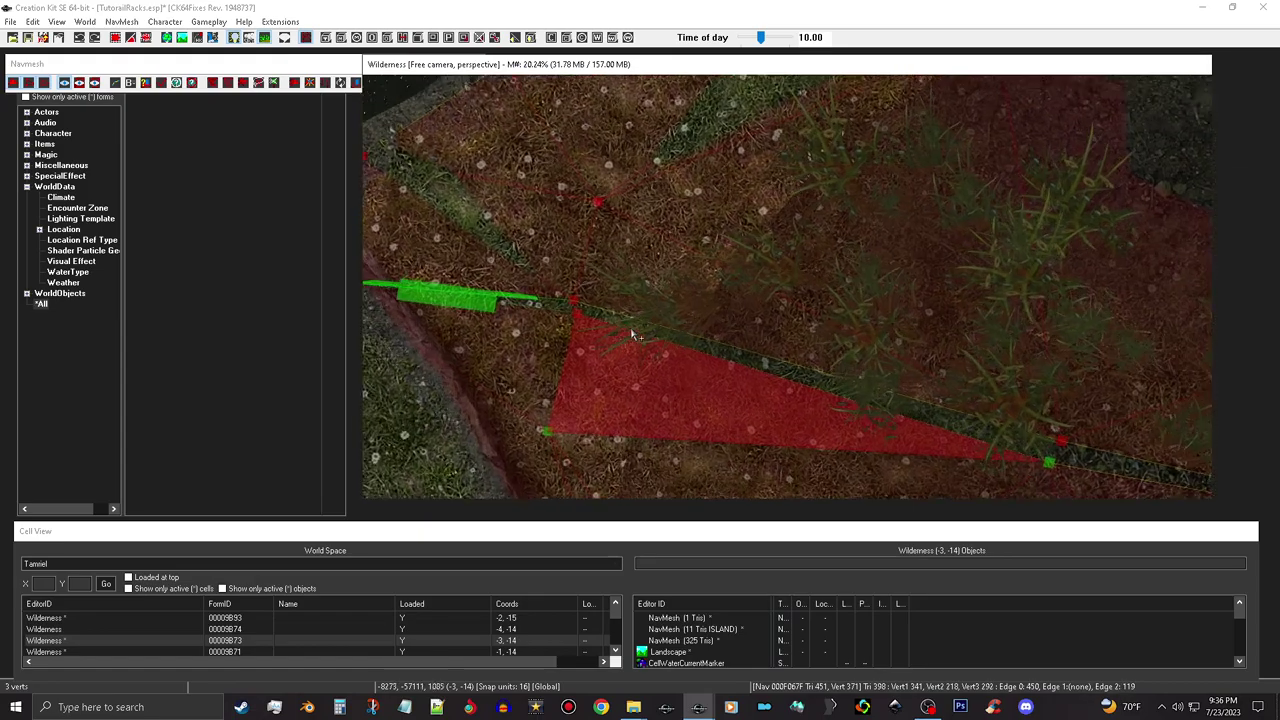
scroll(632, 335, "up", 2)
left_click(524, 319)
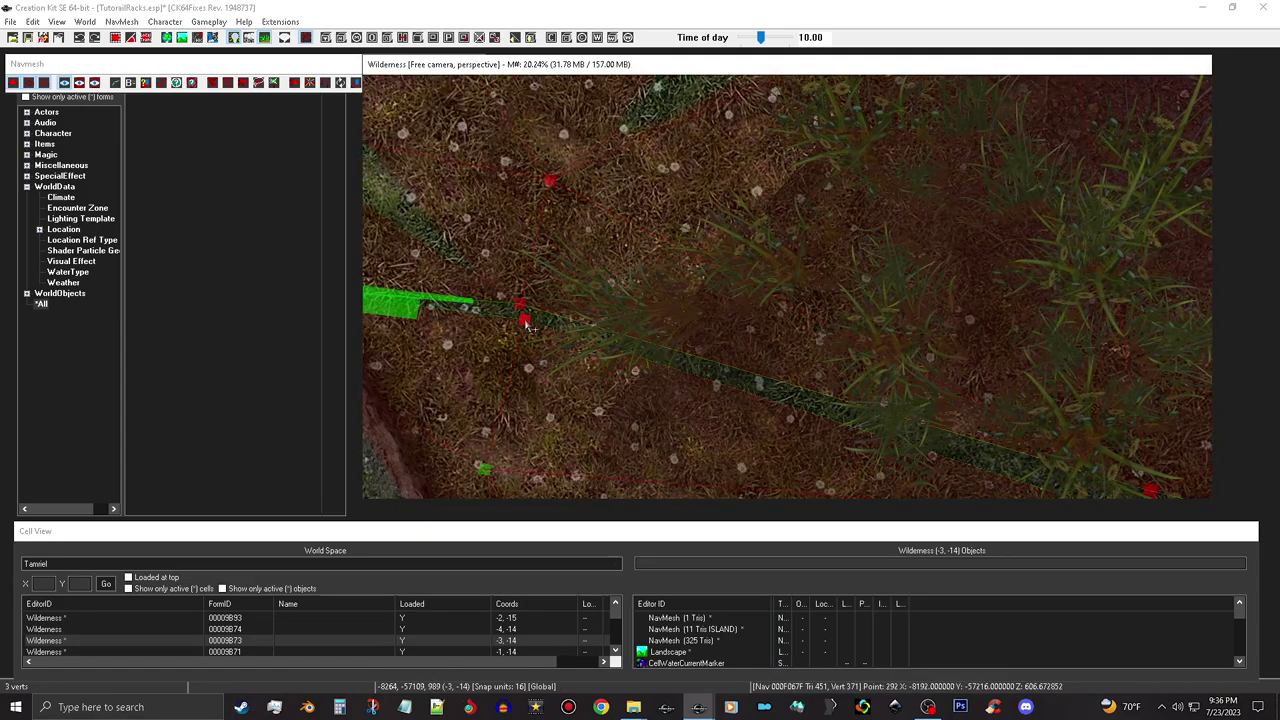
left_click(525, 321)
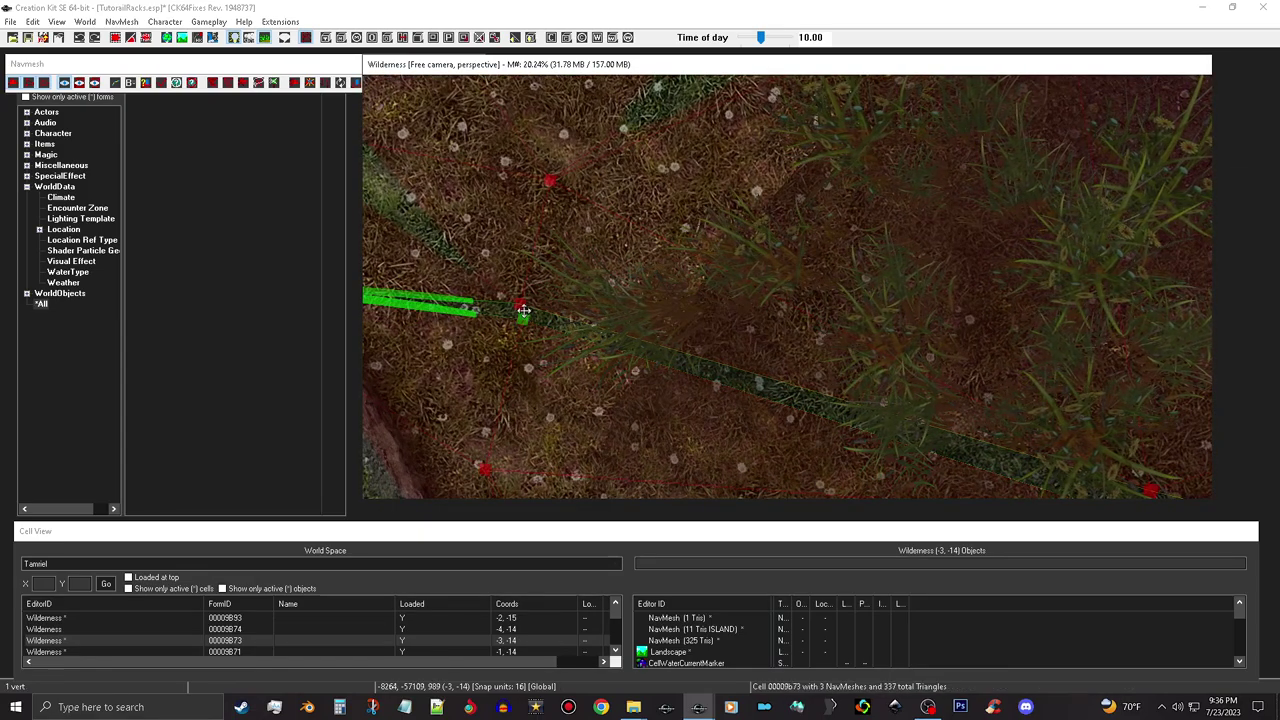
left_click(519, 305)
left_click(518, 304)
left_click(514, 325)
- Align the farm vertex at the upper end of the narrow seam with the Wilderness vertex beside it, closing the gap
left_click(723, 360)
middle_click_drag(723, 360, 660, 317)
left_click(837, 345)
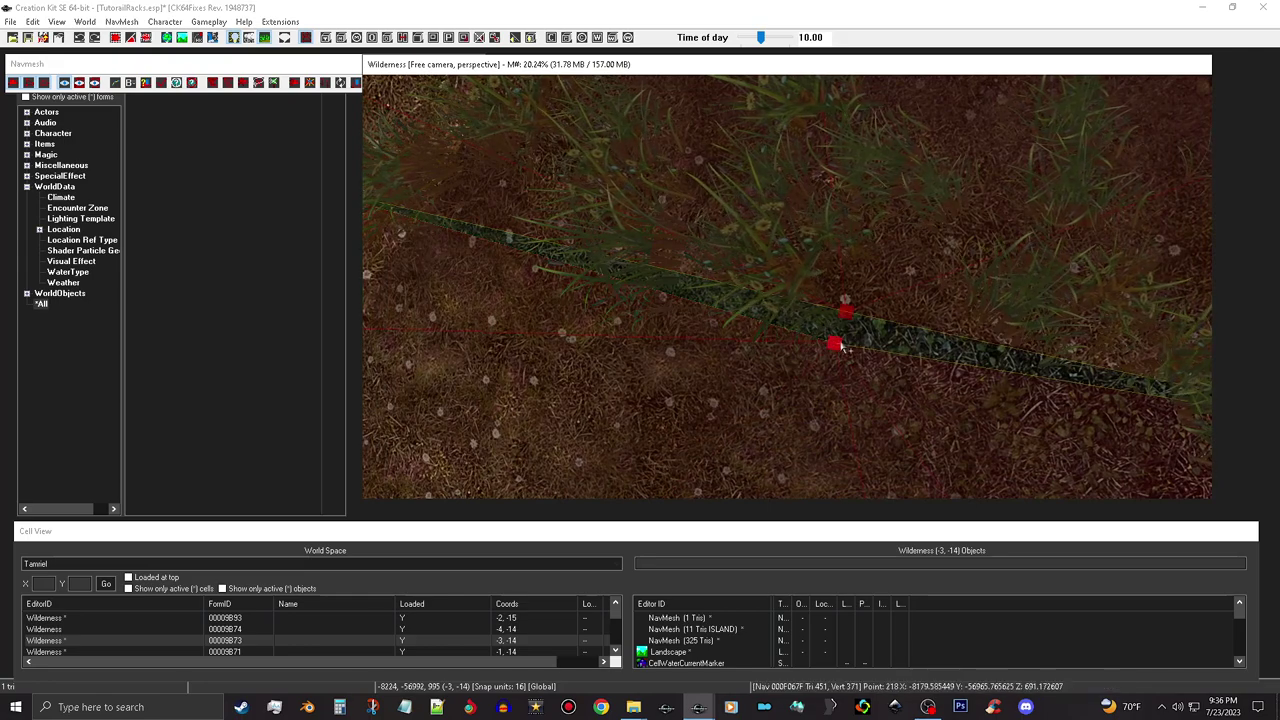
left_click(849, 291)
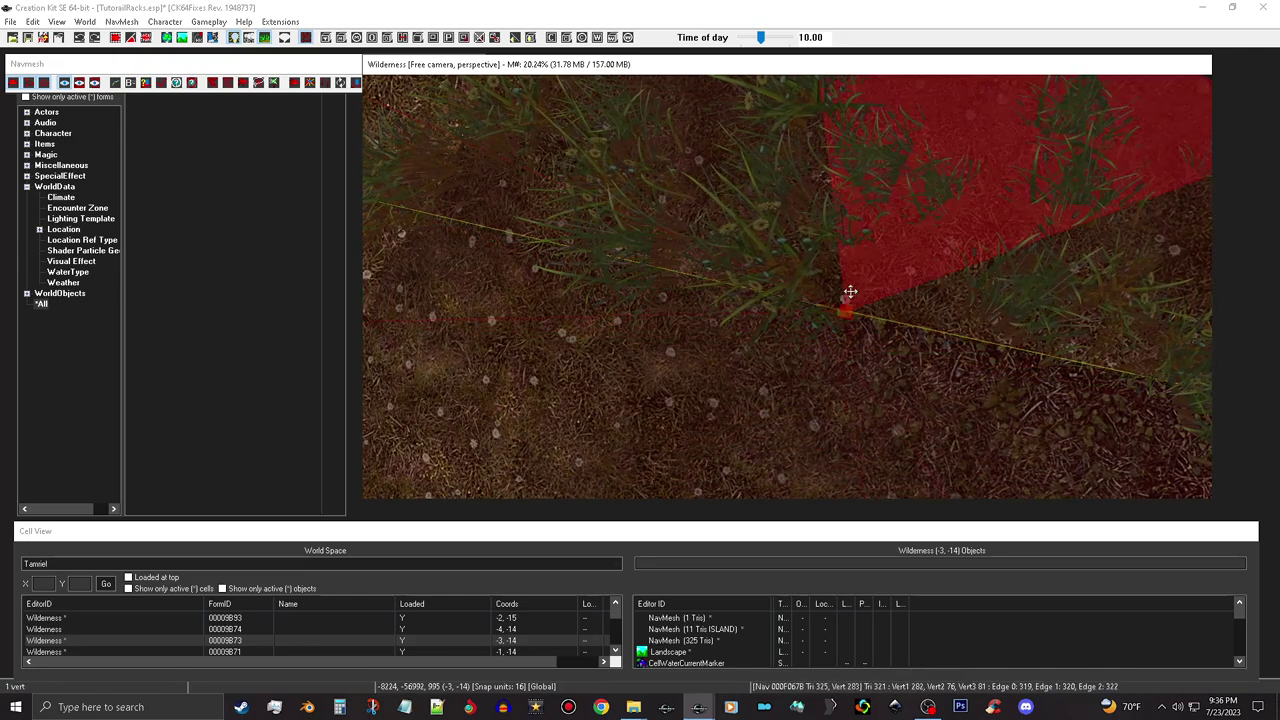
left_click(853, 314)
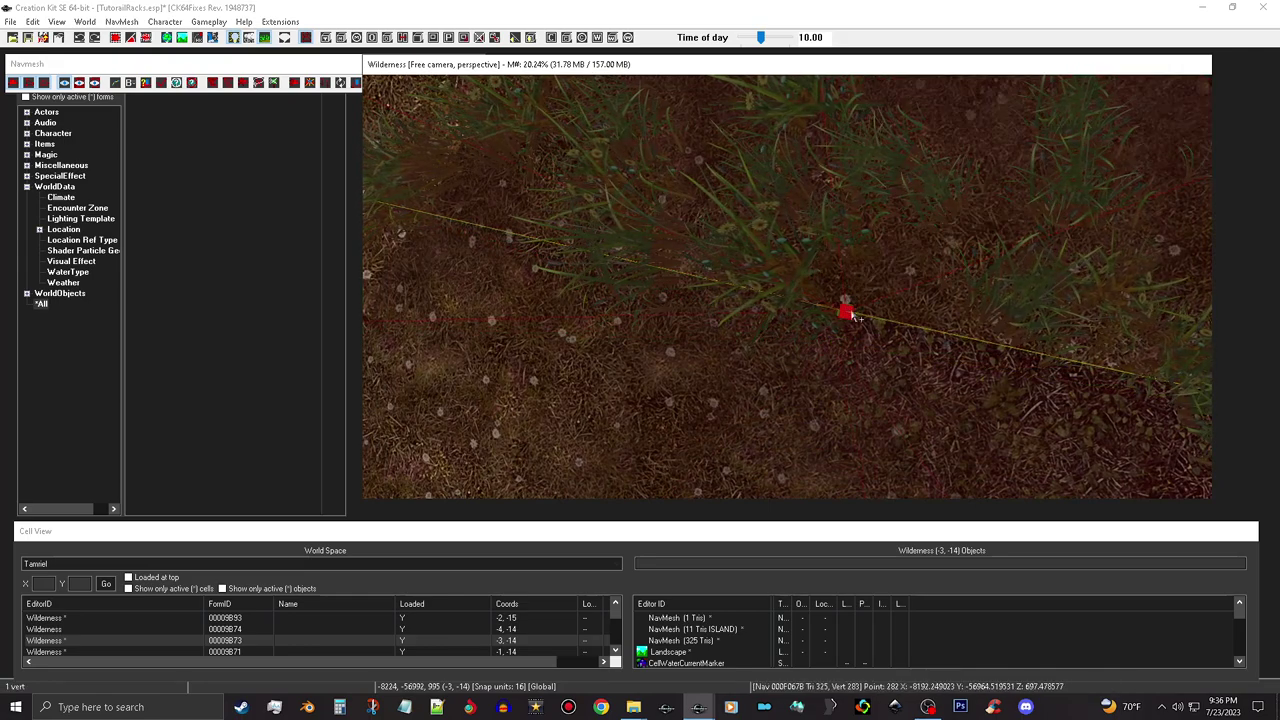
left_click(851, 337)
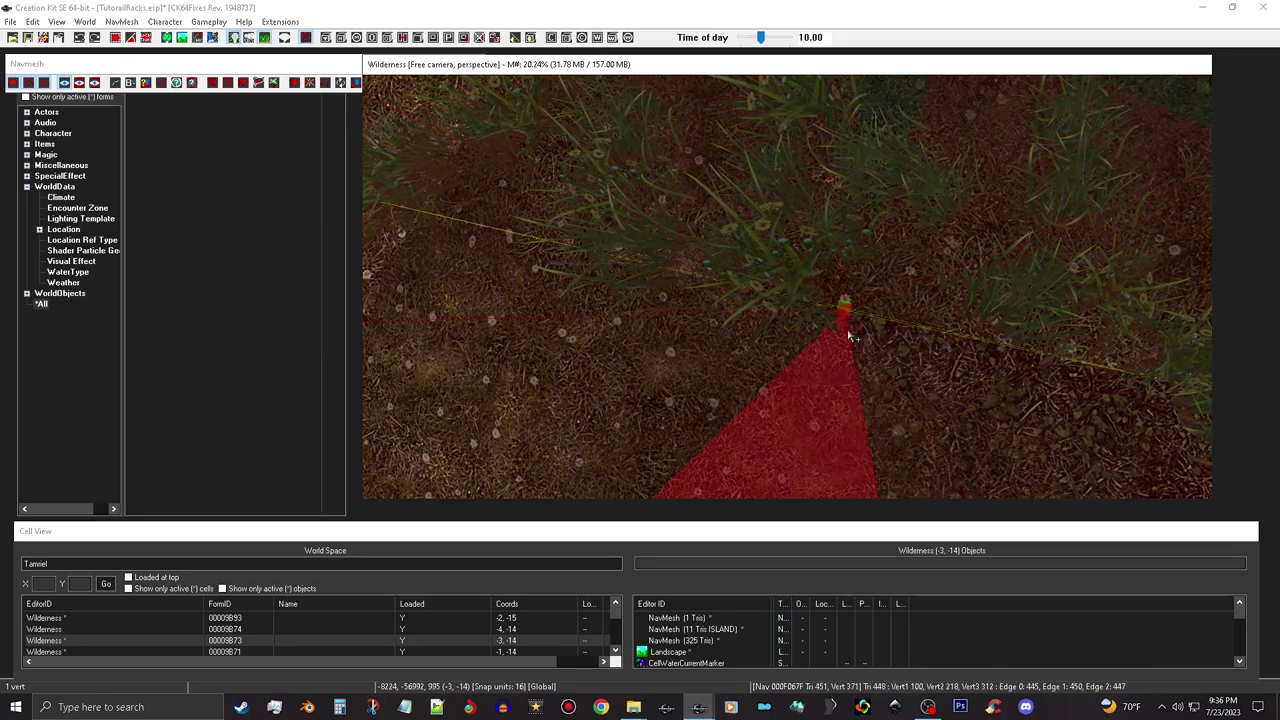
mouse_move(863, 318)
middle_mouse_down("shift")
mouse_move(873, 268)
mouse_move(855, 322)
middle_mouse_up("shift")
left_click(846, 325)
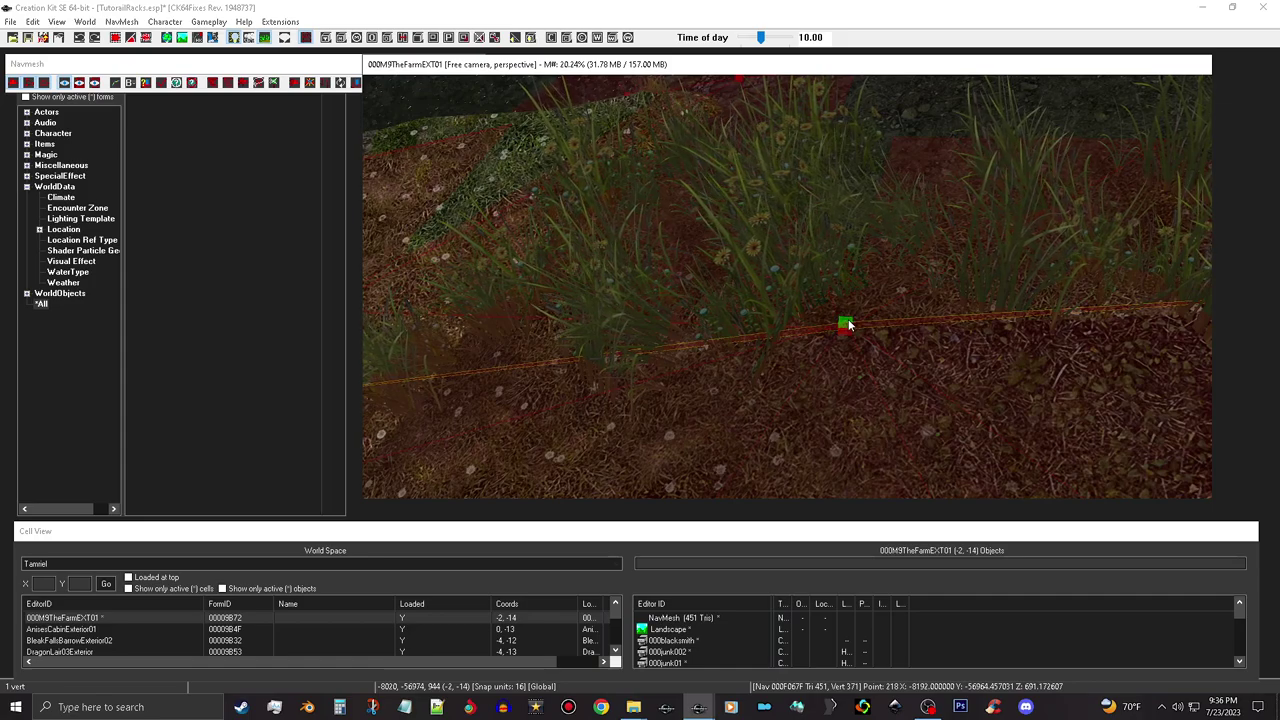
- Select the Wilderness vertex at the next meeting point along the cell border, beside the tall grass
middle_click_drag(872, 340, 734, 353)
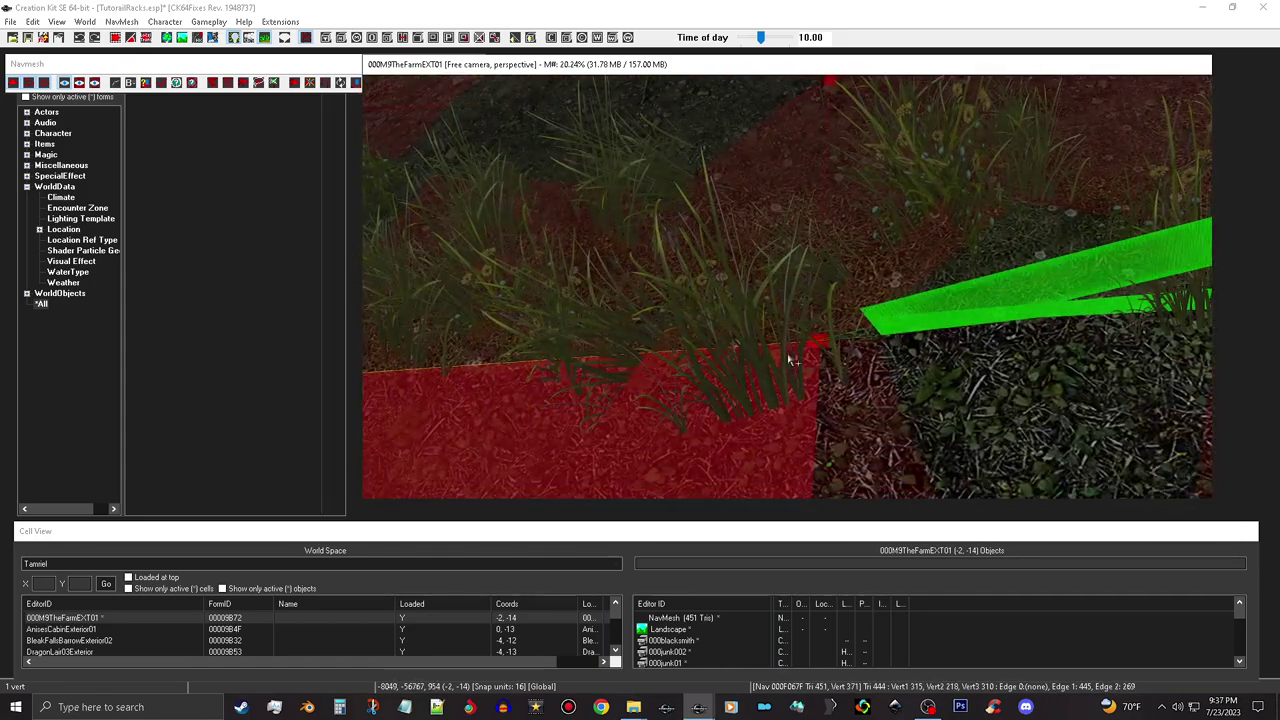
left_click(816, 344)
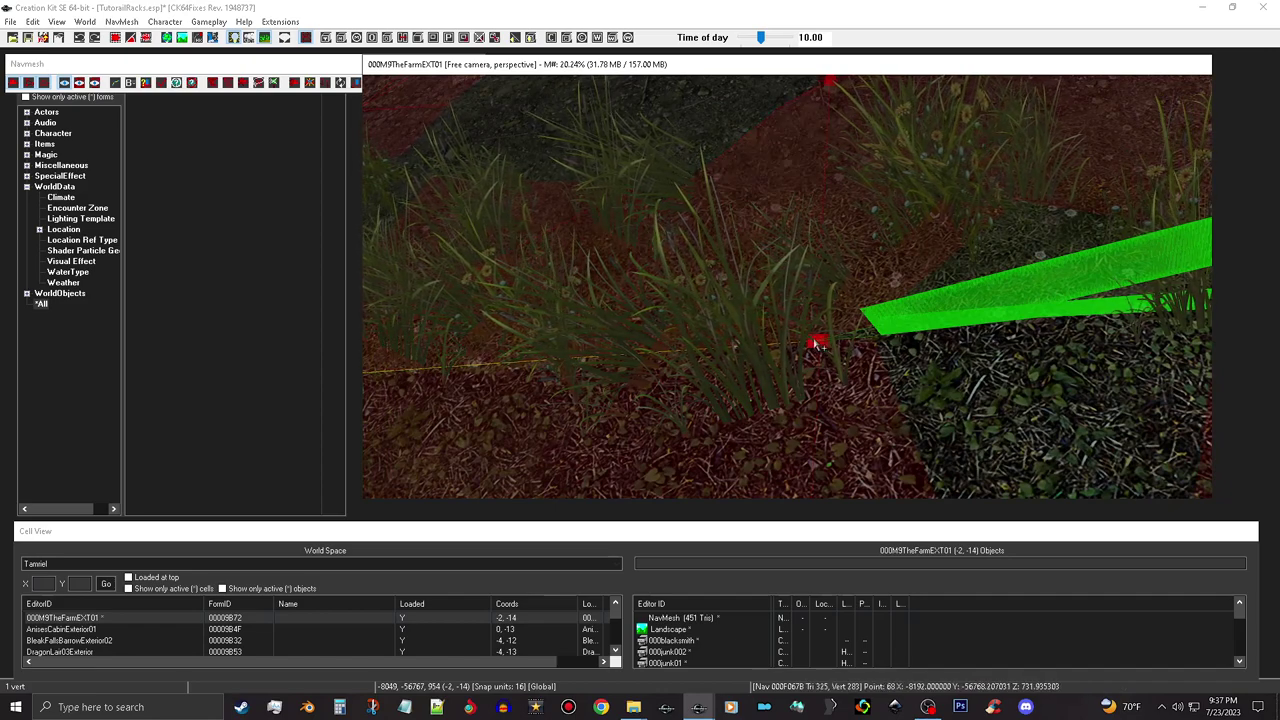
- Line up the two overlapping navmesh vertices on the cell border beside the grass clump
left_click(817, 345)
left_click(821, 350)
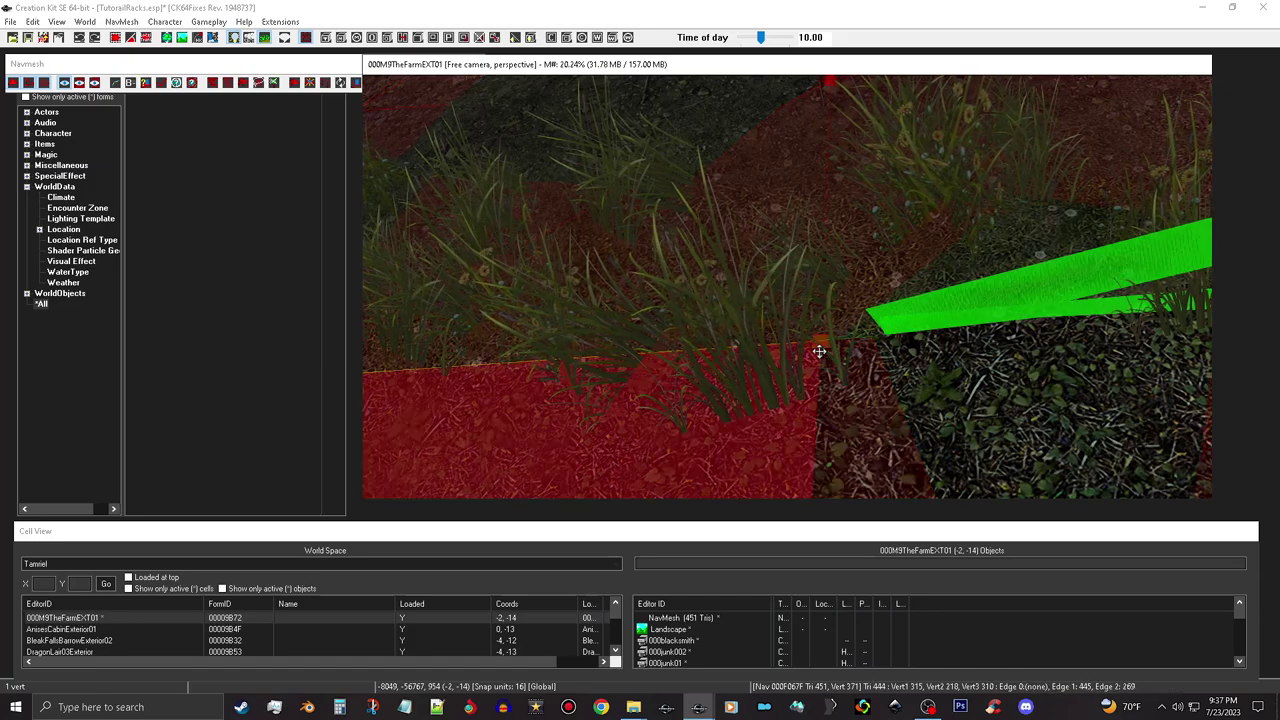
left_click(813, 357)
left_click(819, 344)
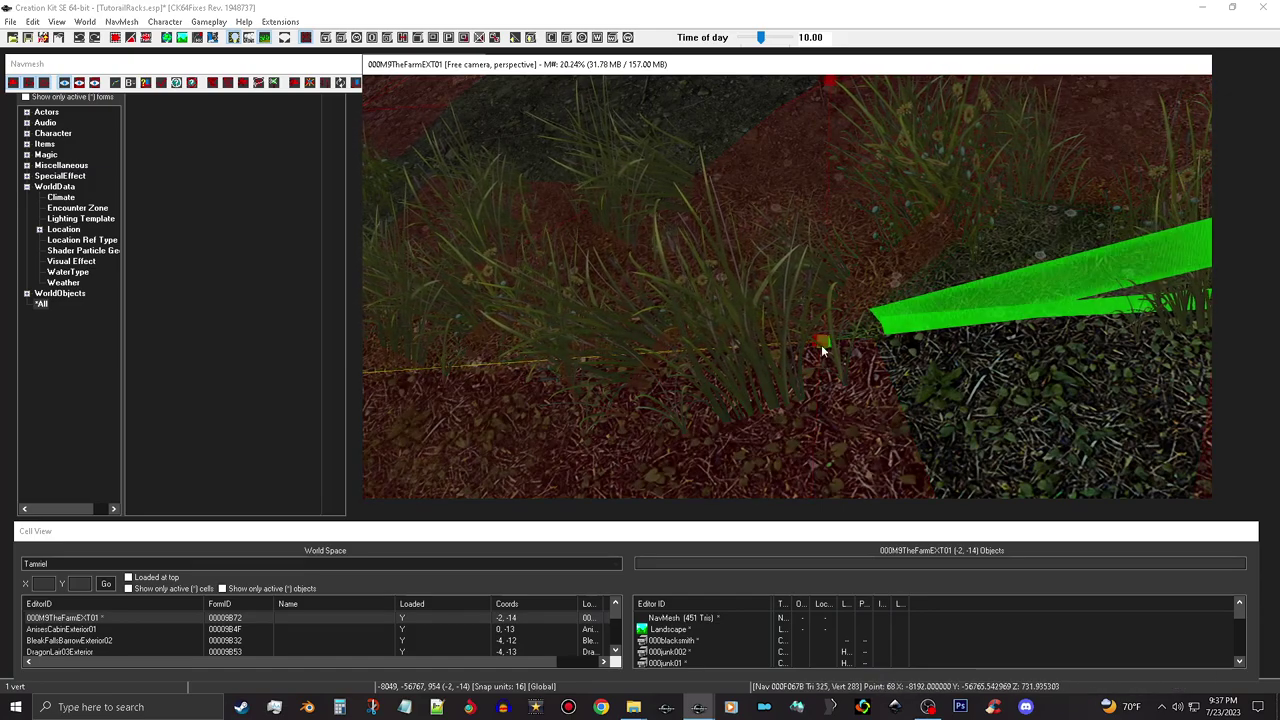
left_click(820, 352)
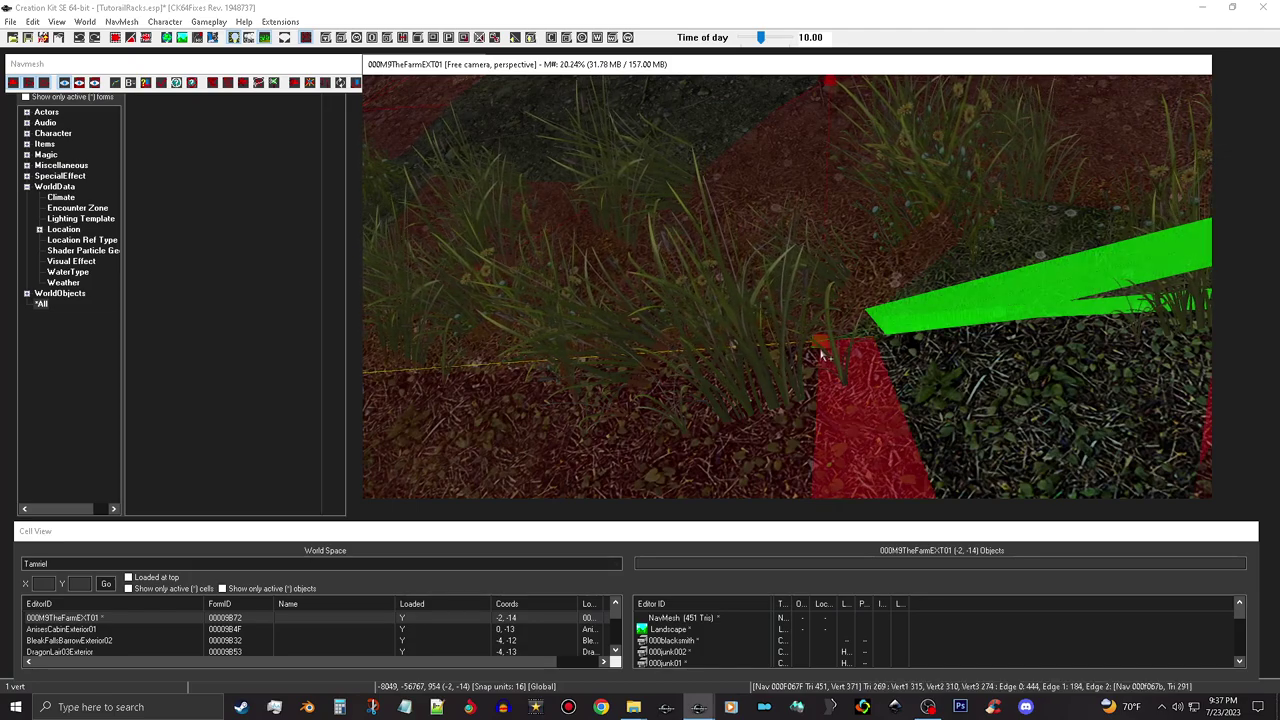
- Adjust the navmesh vertices in the gap between the two green border strips so the neighbouring cells' edges meet
middle_click_drag(1125, 304, 922, 323)
left_click(873, 302)
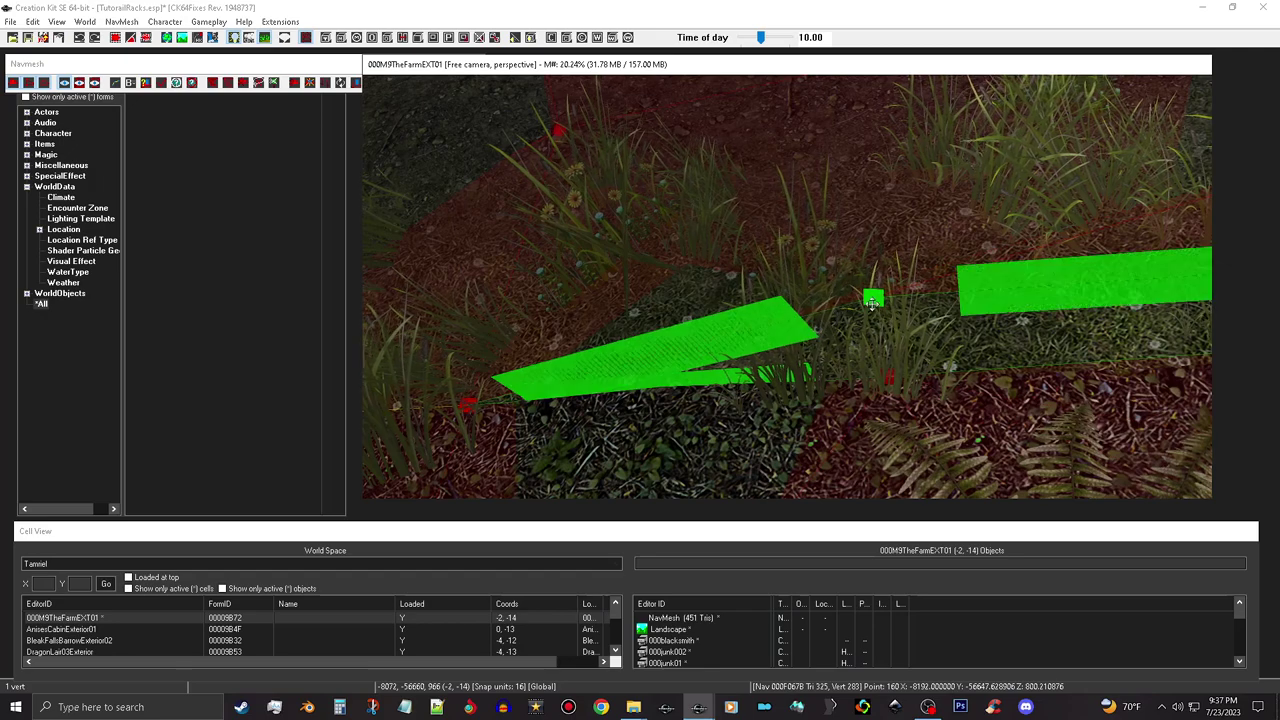
key("f")
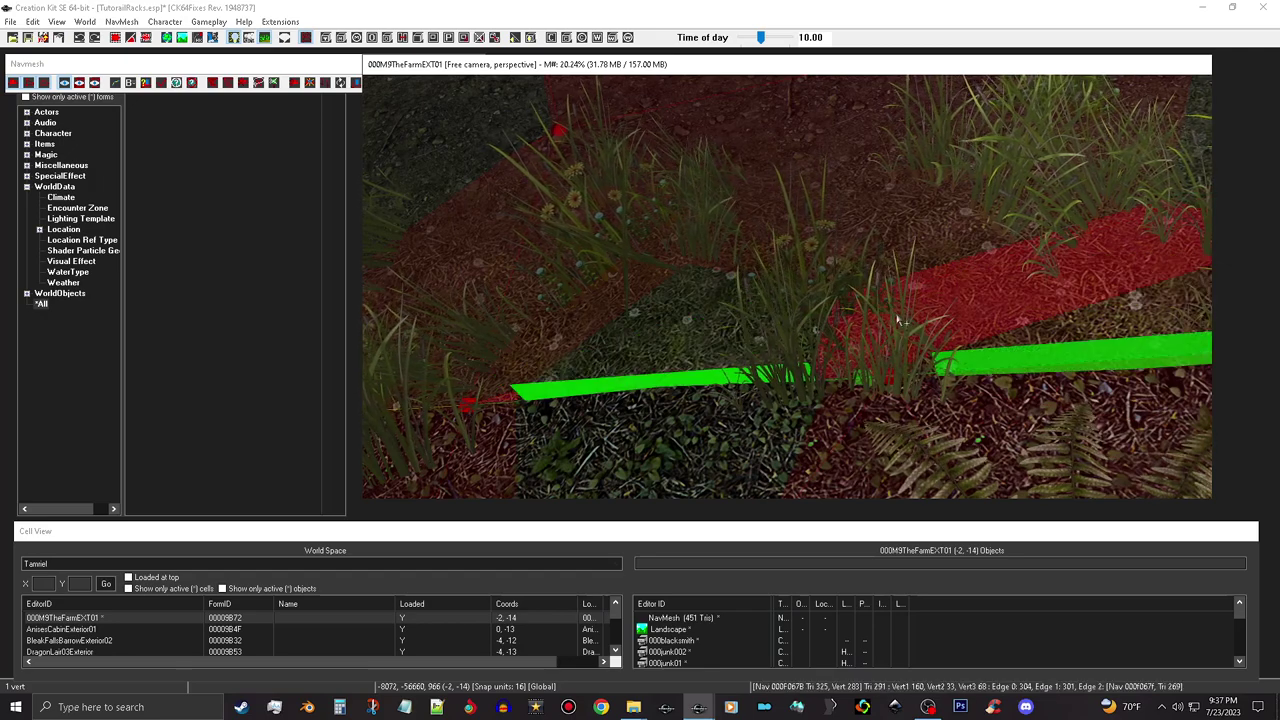
left_click_drag(891, 377, 861, 367)
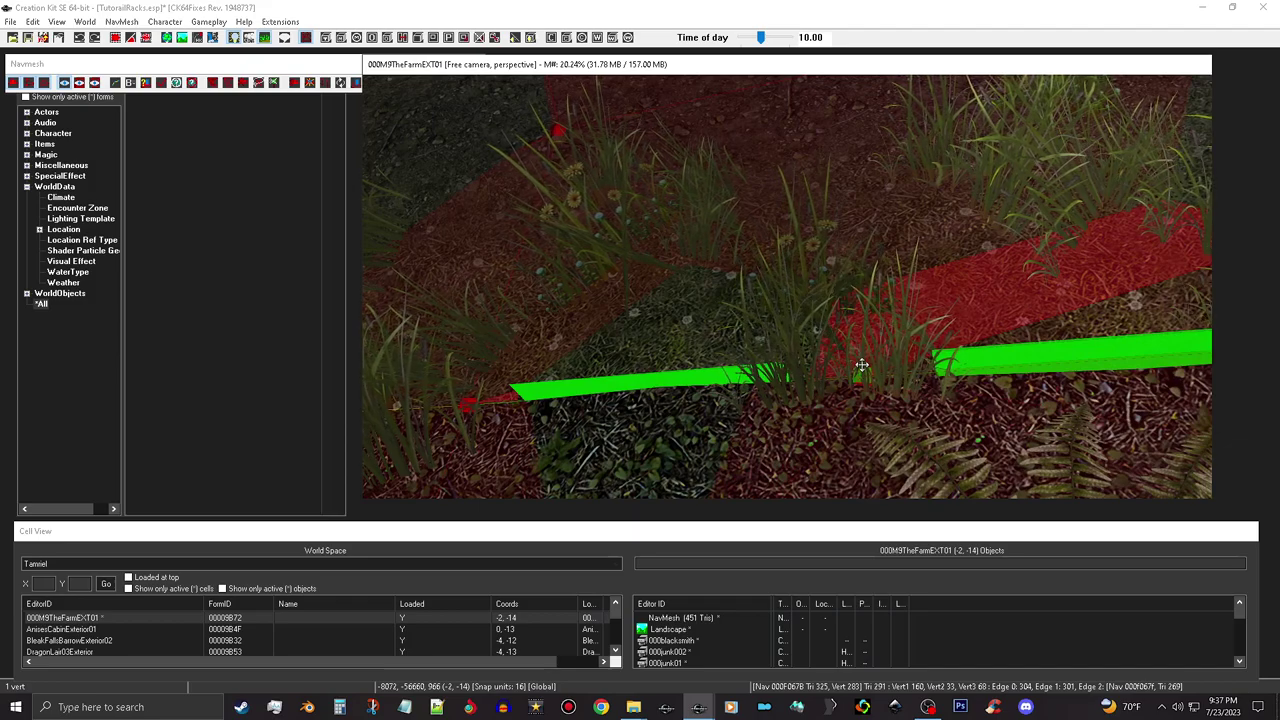
scroll(870, 374, "up", 3)
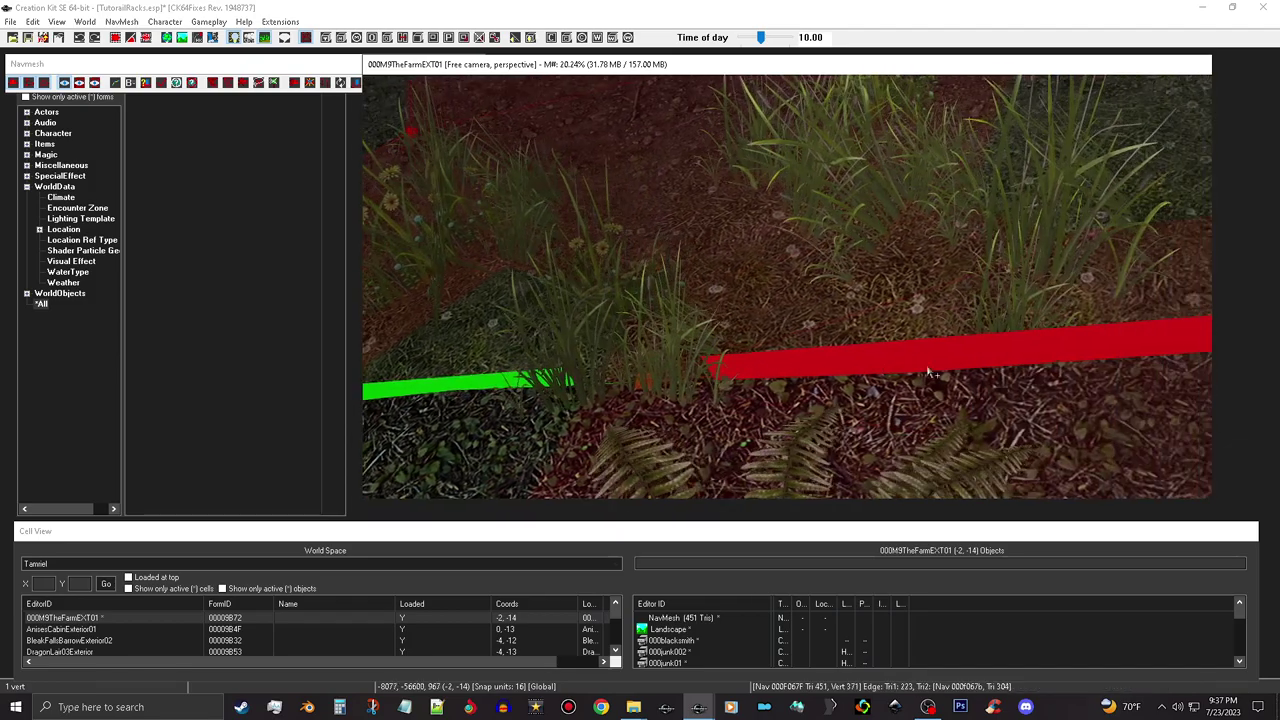
- Finalize the cell's navmesh along the aligned border near the ferns
scroll(887, 383, "down", 4)
middle_click_drag(893, 385, 990, 312, "shift")
left_click(480, 283)
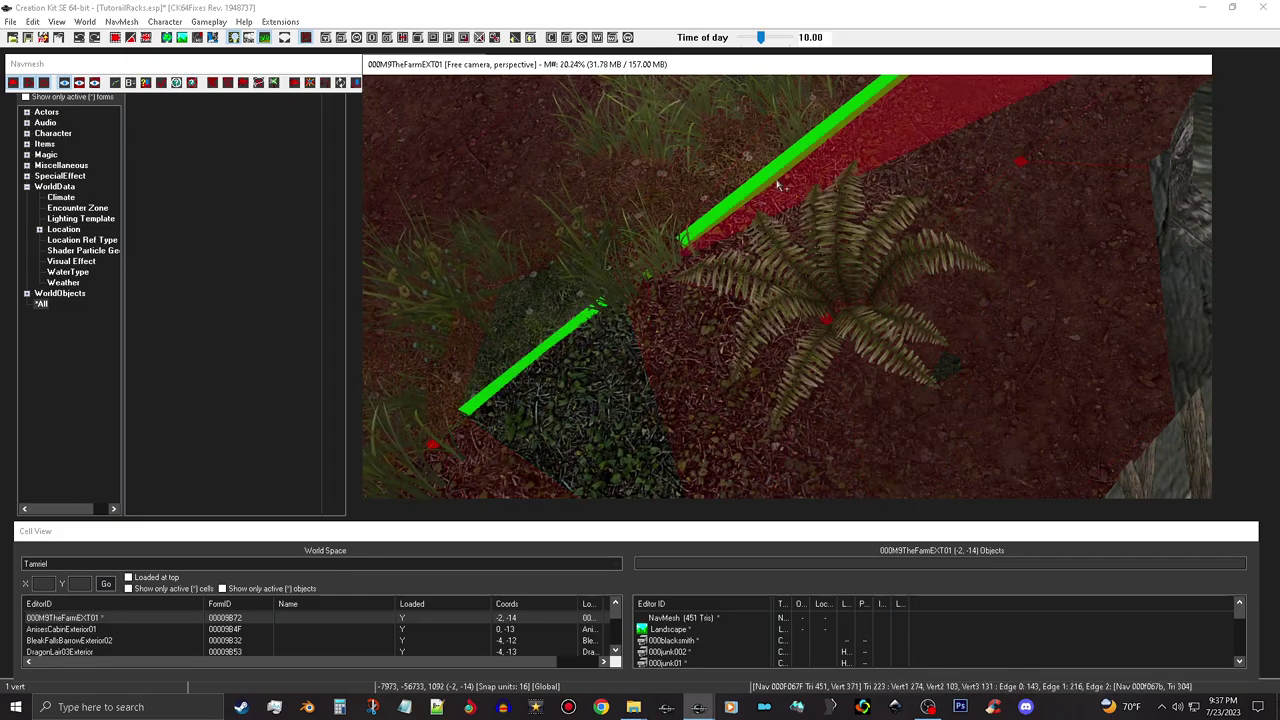
left_click(160, 81)
left_click(159, 83)
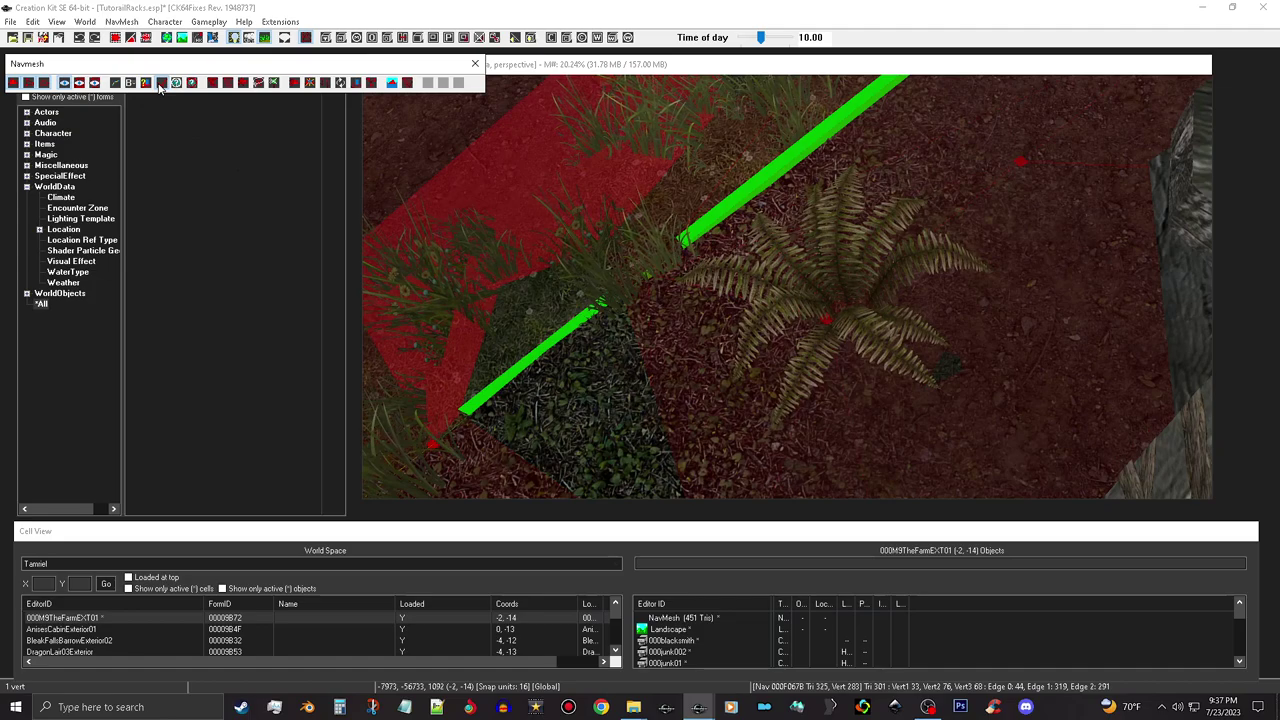
- Reshape the navmesh boundary beside the wooden post by moving its nearby vertices away from the post's base
middle_click_drag(708, 292, 778, 246)
middle_click_drag(549, 406, 563, 289)
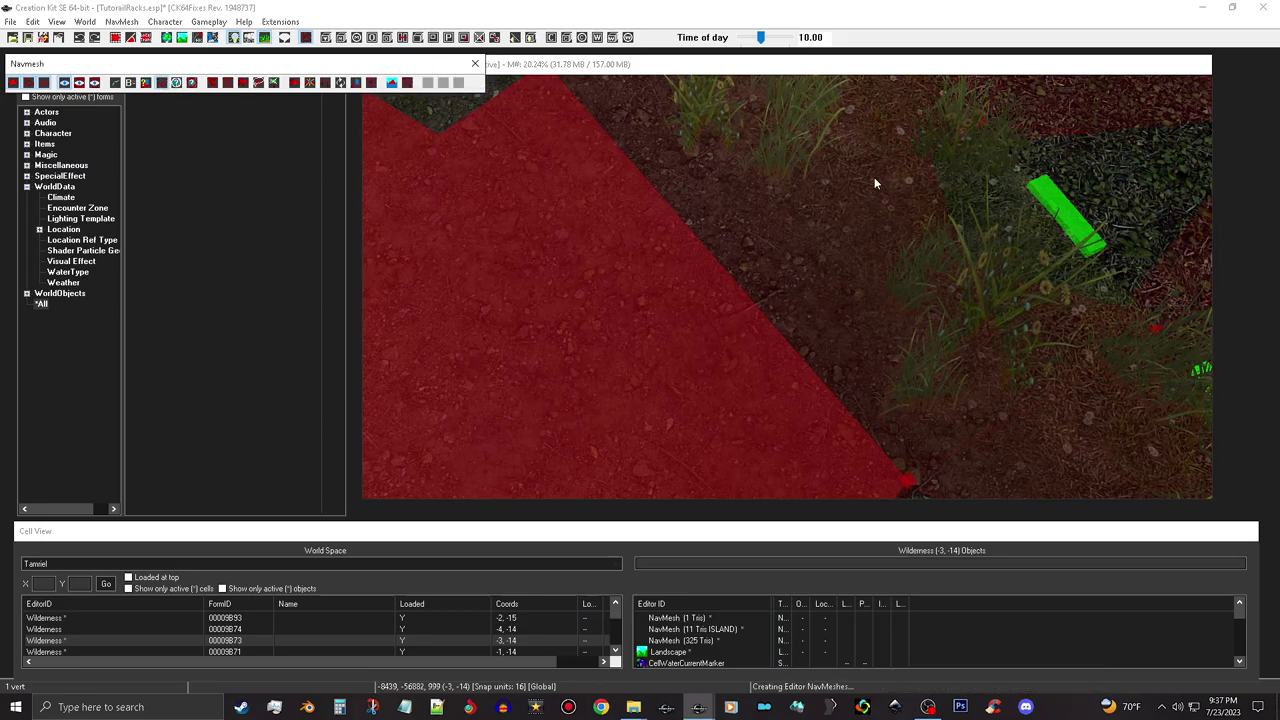
middle_click_drag(928, 220, 924, 327, "shift")
middle_click_drag(799, 260, 672, 301)
scroll(841, 286, "down", 1)
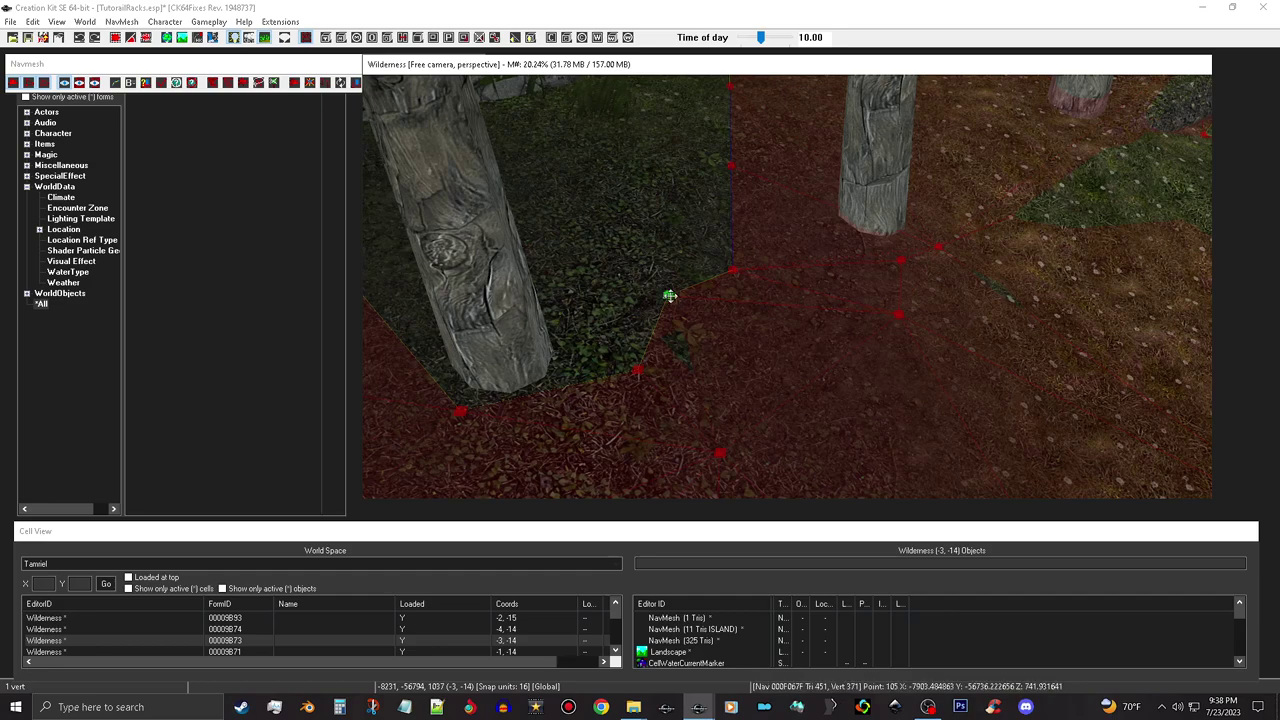
left_click_drag(676, 307, 698, 324)
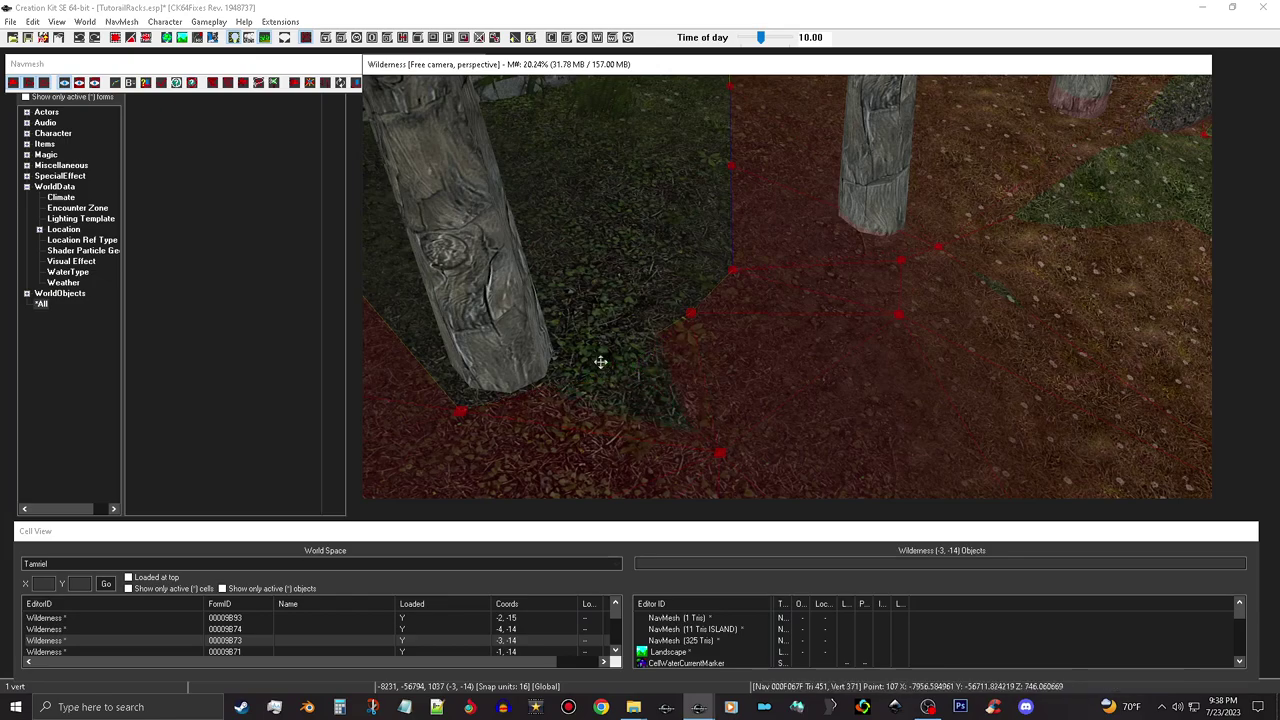
- Merge the two navmesh vertices lying on the ground just below the next wooden post
middle_click_drag(743, 329, 691, 360, "shift")
middle_click_drag(797, 352, 685, 341)
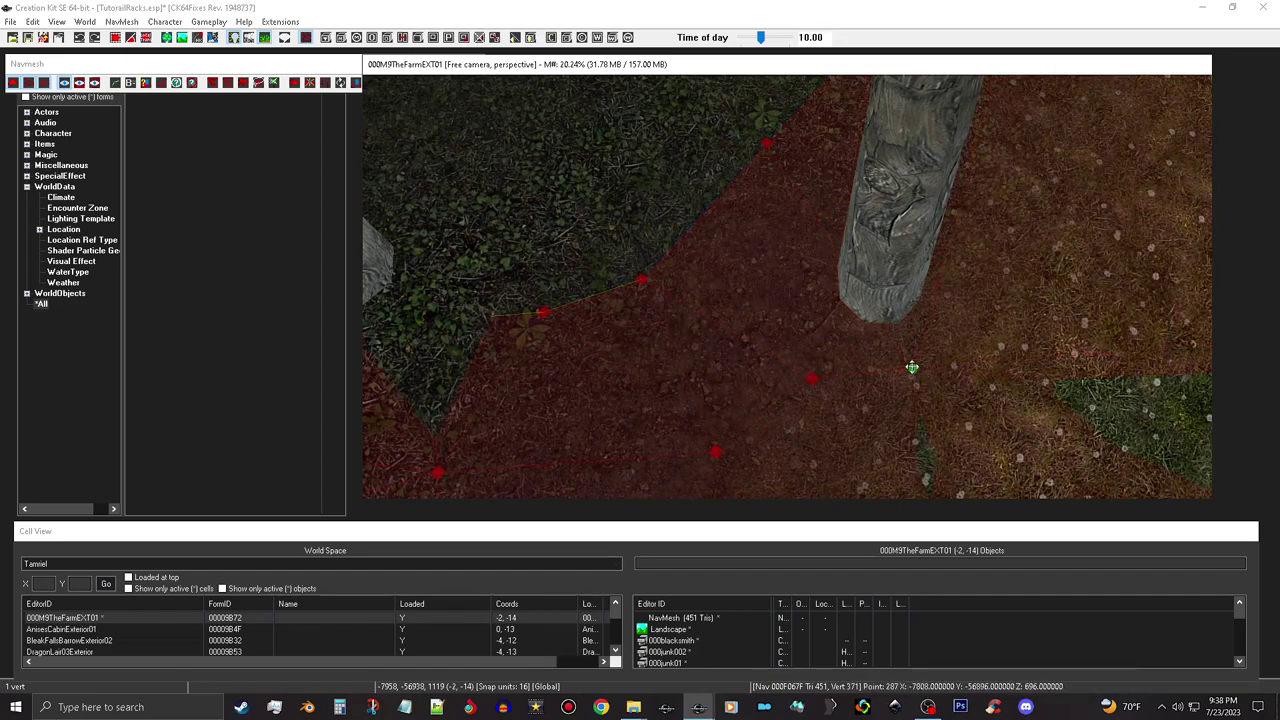
left_click(812, 381, "ctrl")
key("q")
- Merge the neighbouring boundary vertex into the vertex below the post, and move the merged vertex beside the post's base
left_click_drag(644, 279, 819, 336)
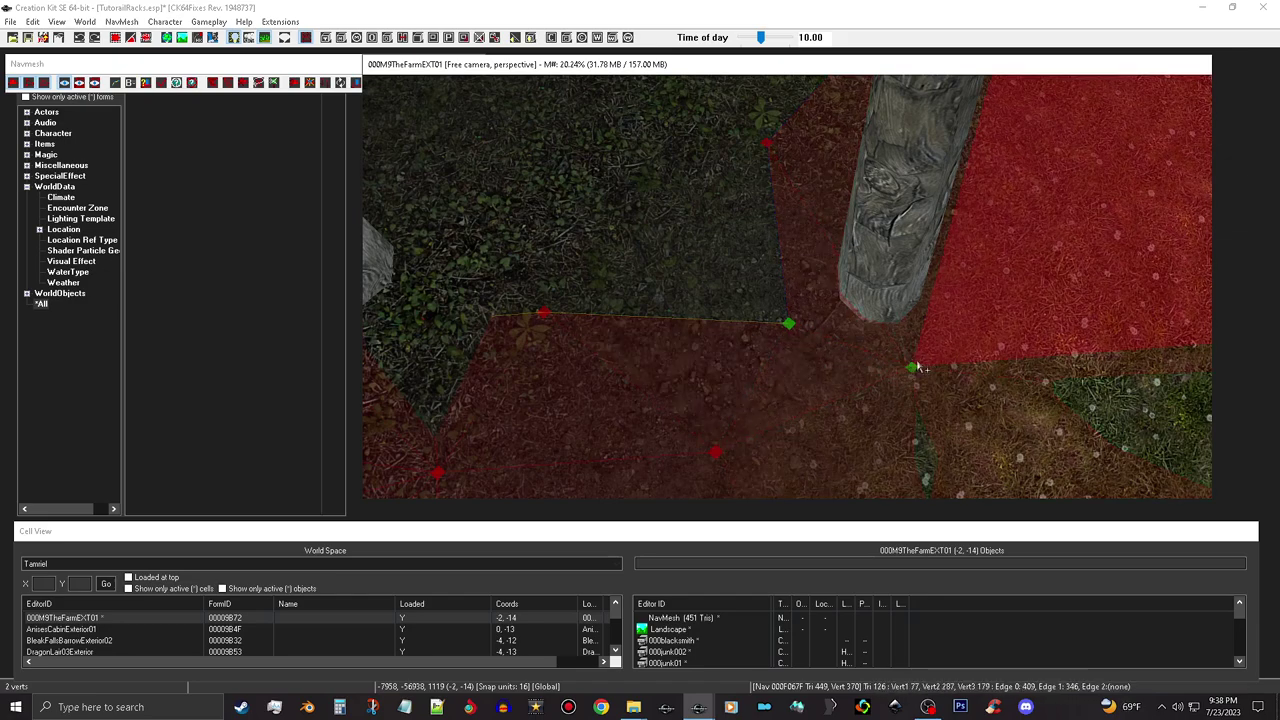
left_click(911, 366)
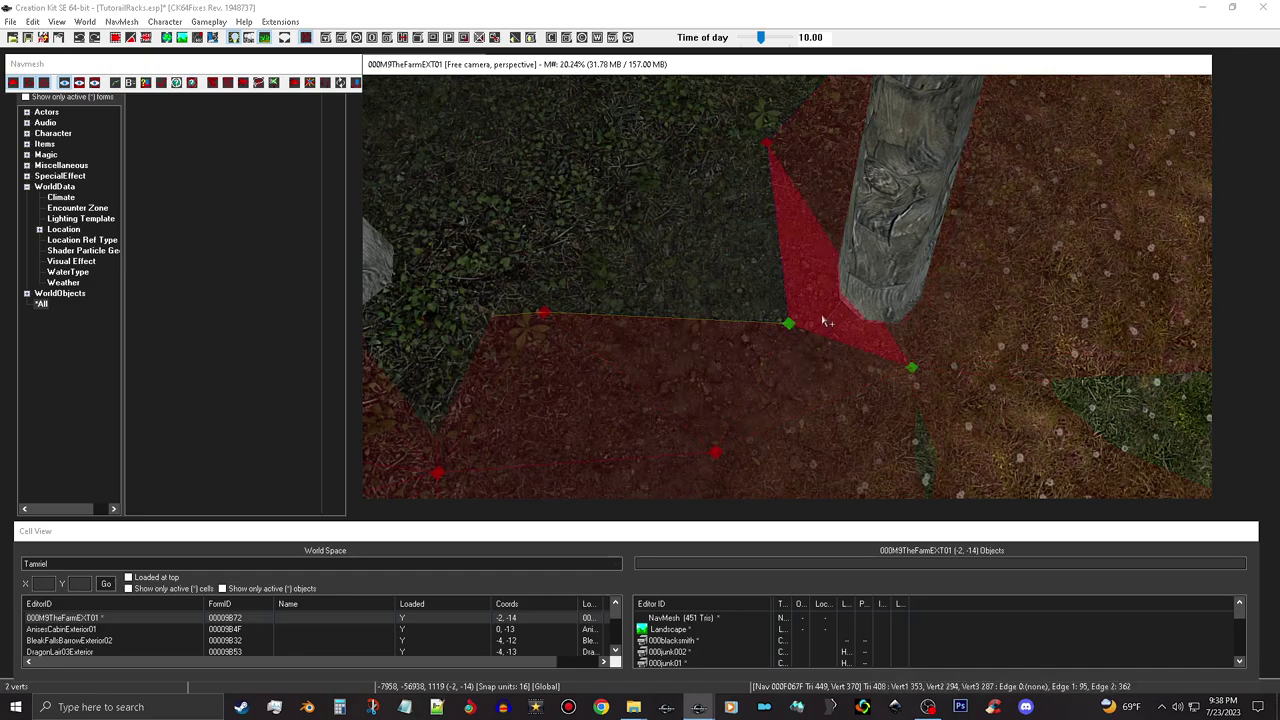
key("q")
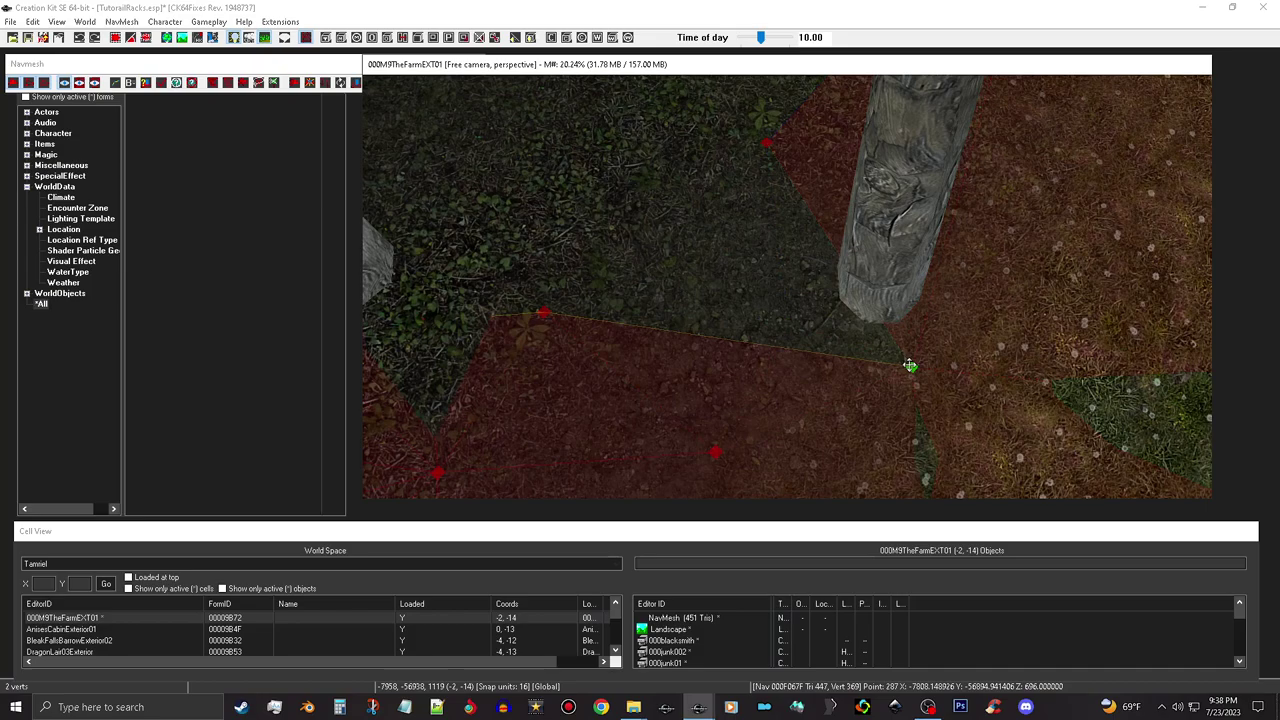
left_click_drag(916, 366, 953, 336)
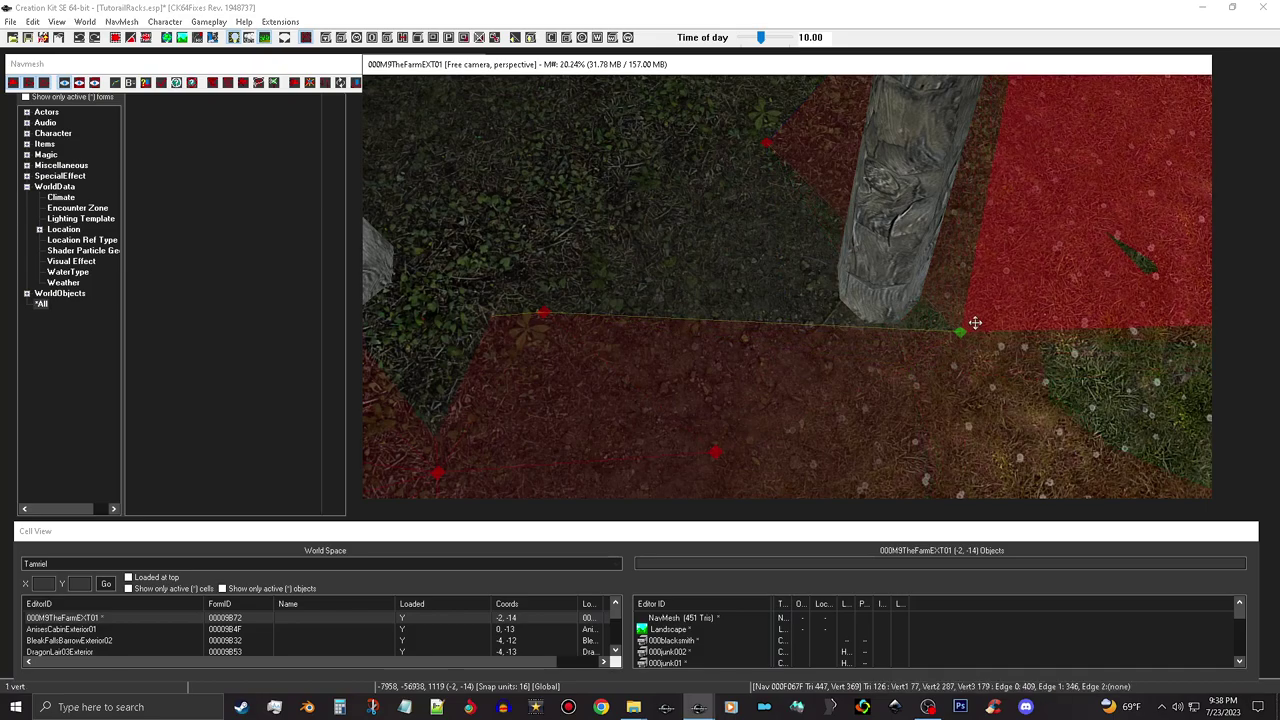
- Switch the navmesh display to reveal hidden vertices, and merge the two vertices at the wall behind the barrels
middle_click_drag(1009, 265, 722, 318)
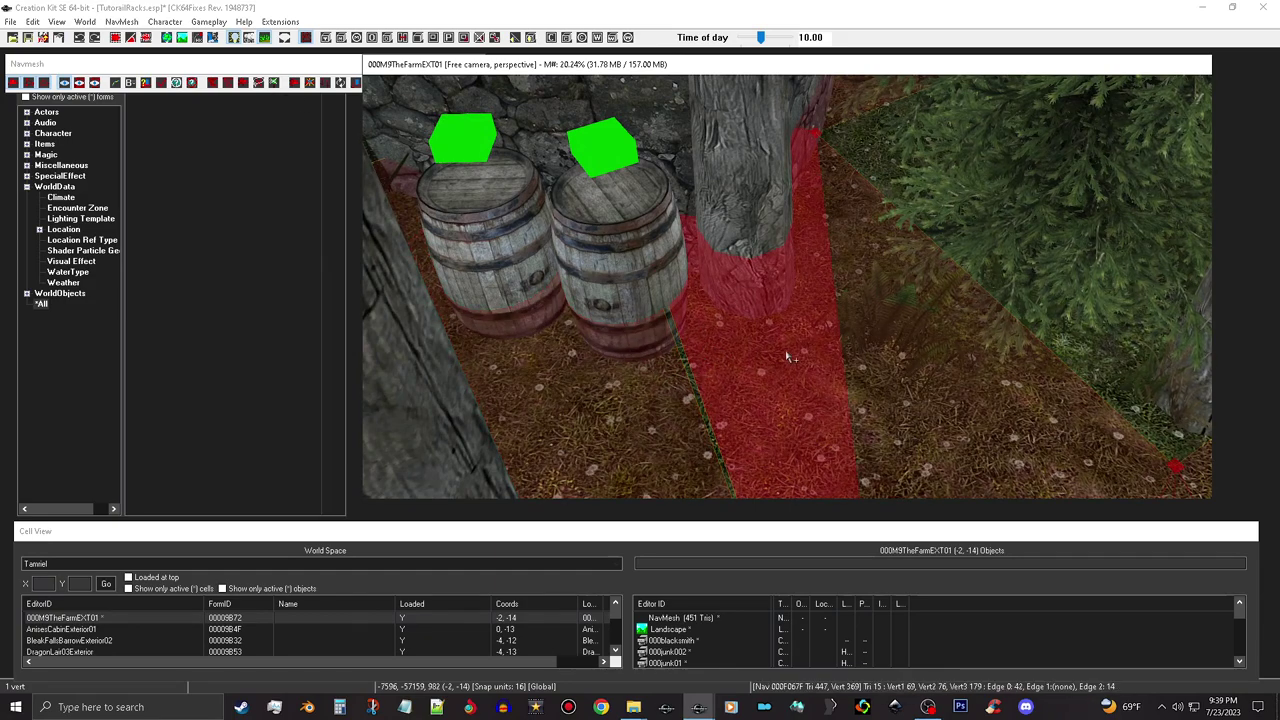
middle_click_drag(793, 257, 803, 261)
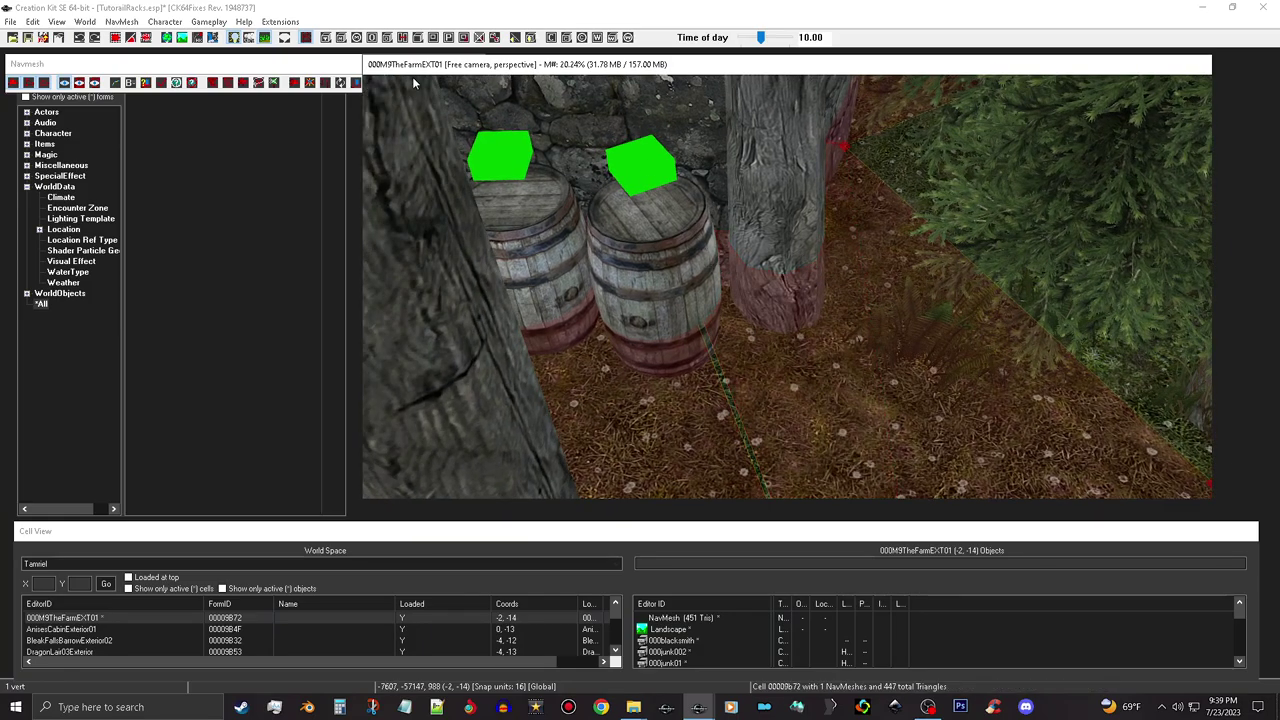
left_click(81, 86)
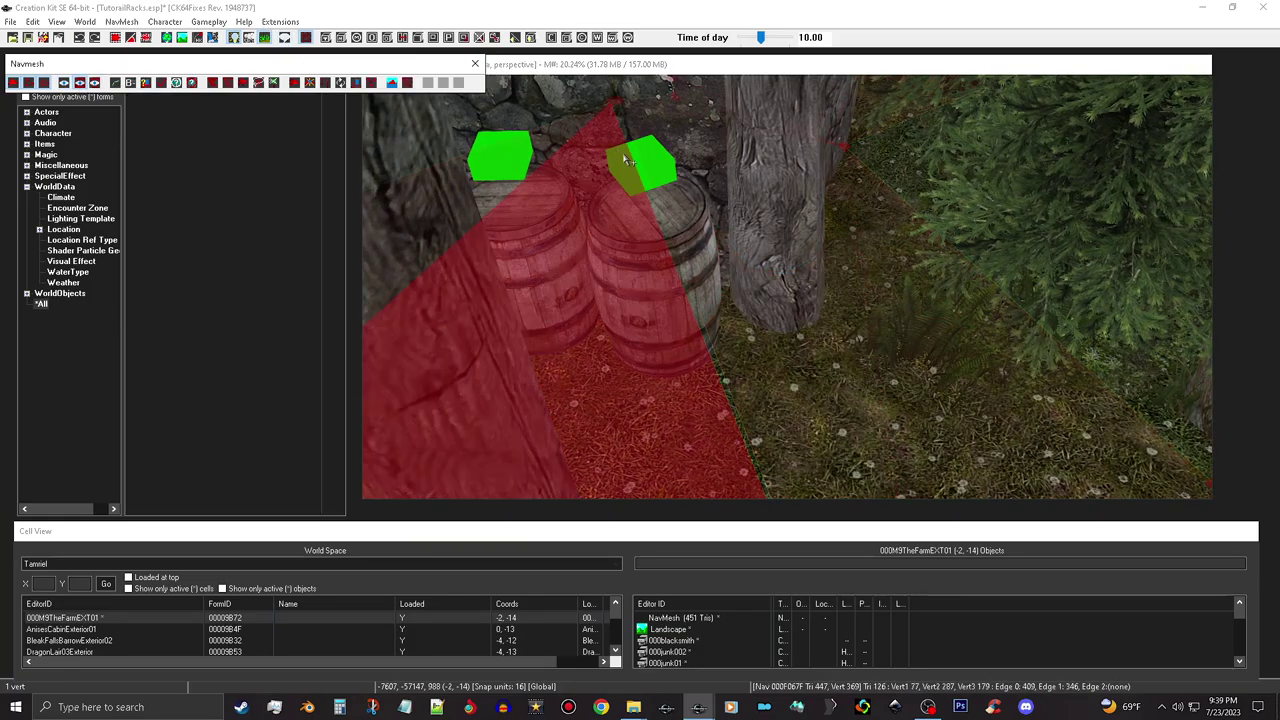
left_click(620, 103)
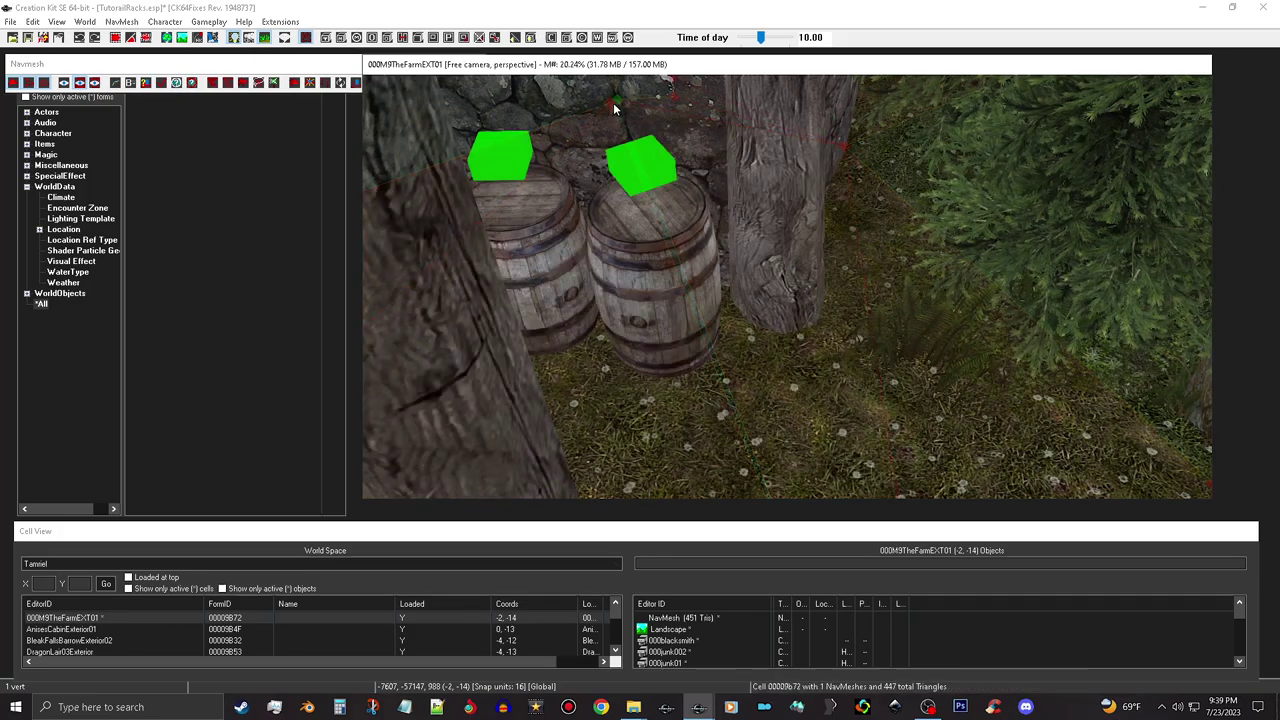
left_click(612, 107, "ctrl")
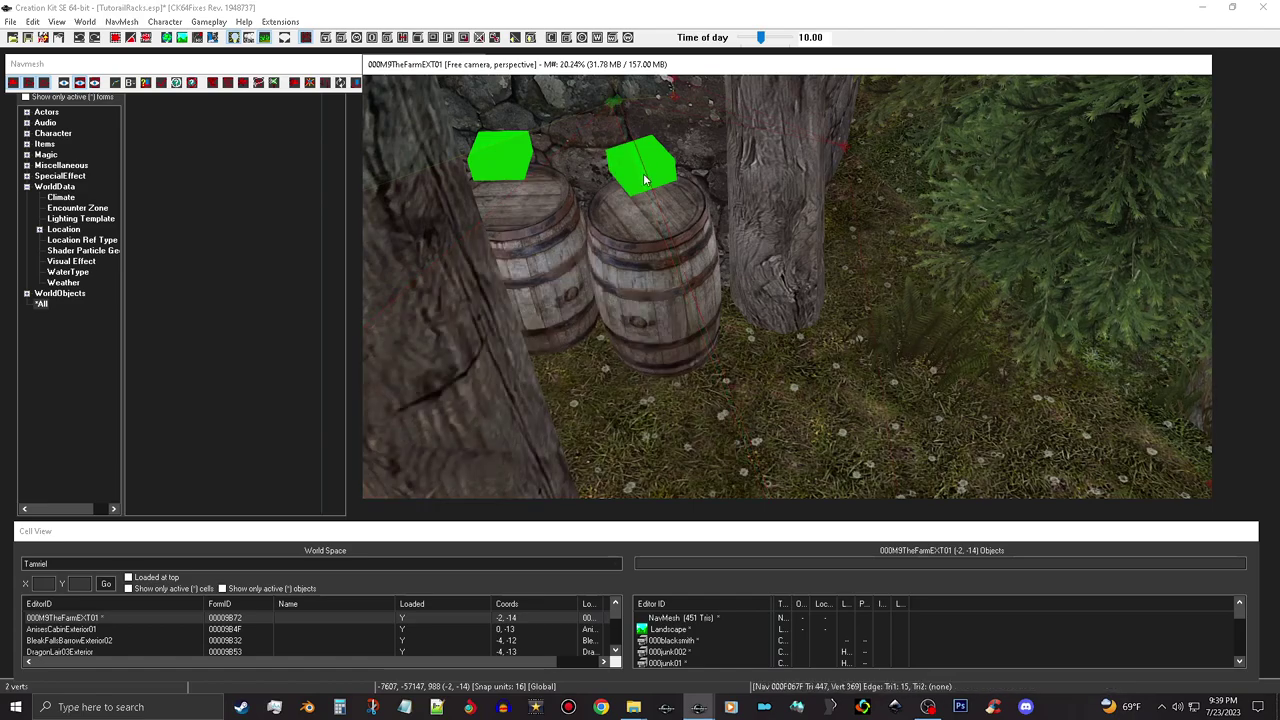
middle_click_drag(699, 238, 712, 136)
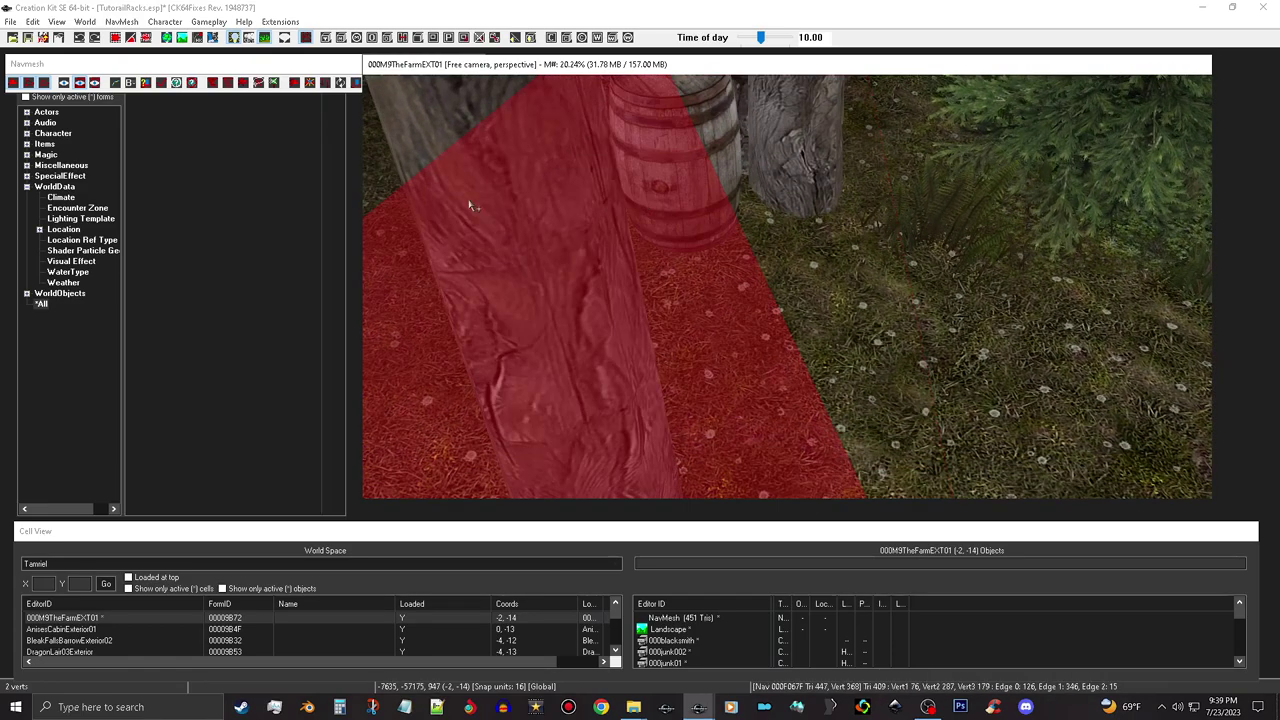
left_click(63, 86)
- Add a navmesh triangle across the dirt ridge near the purple thistle, joining vertices on both sides
mouse_move(685, 304)
middle_mouse_down()
mouse_move(707, 206)
mouse_move(645, 215)
mouse_move(636, 200)
mouse_move(716, 189)
mouse_move(707, 205)
mouse_move(737, 148)
mouse_move(680, 170)
mouse_move(820, 173)
mouse_move(870, 190)
mouse_move(700, 202)
mouse_move(768, 263)
mouse_move(778, 240)
mouse_move(815, 250)
mouse_move(906, 235)
middle_mouse_up()
left_click(962, 352)
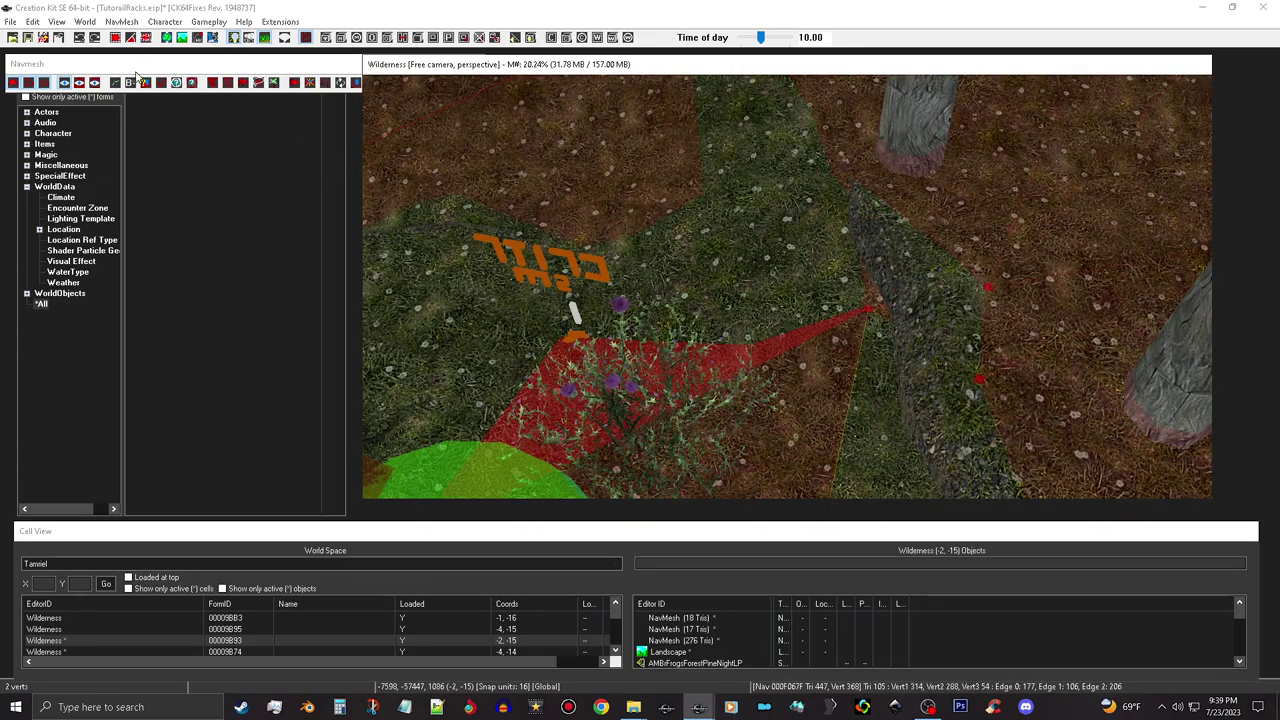
left_click(80, 87)
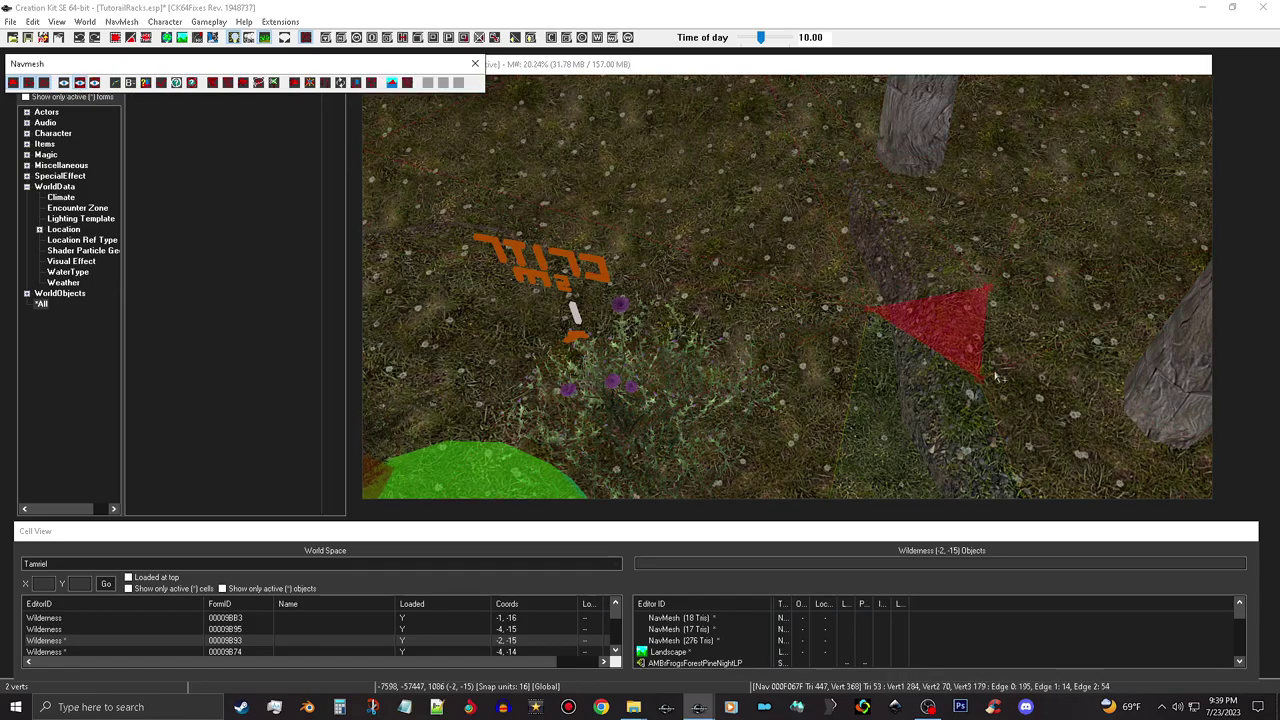
middle_click_drag(957, 377, 906, 310)
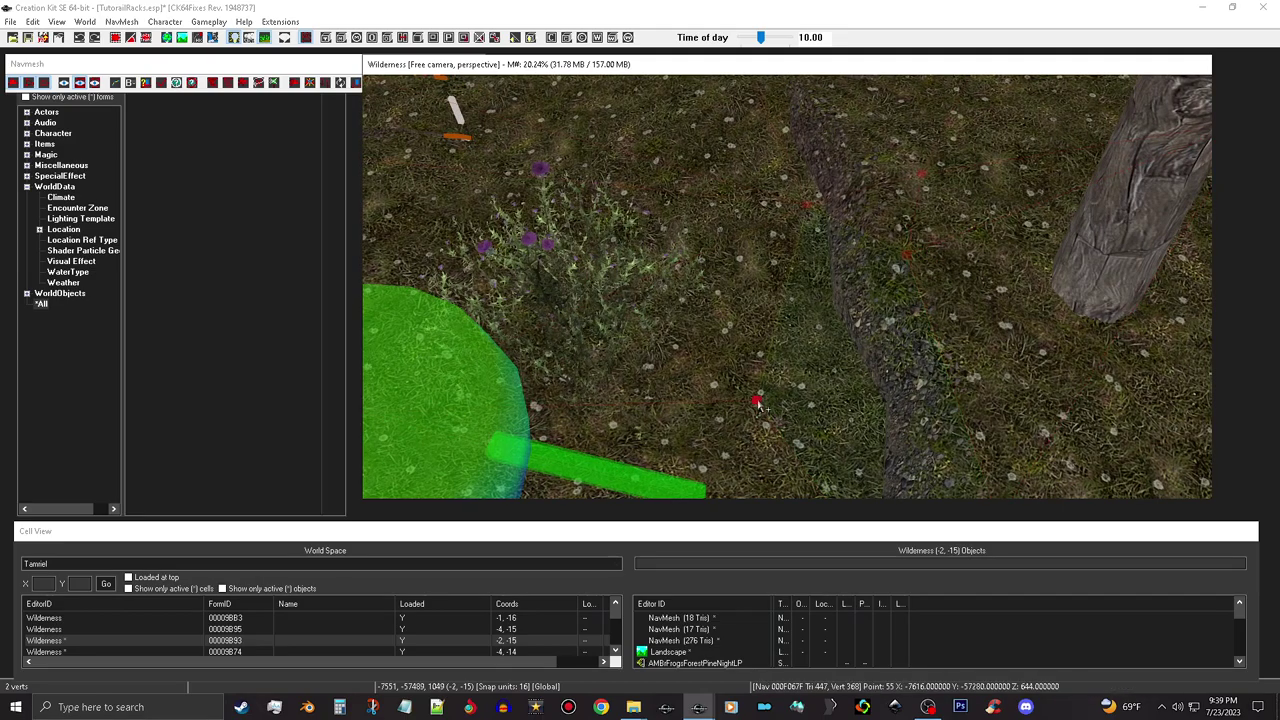
middle_click_drag(875, 287, 897, 265, "shift")
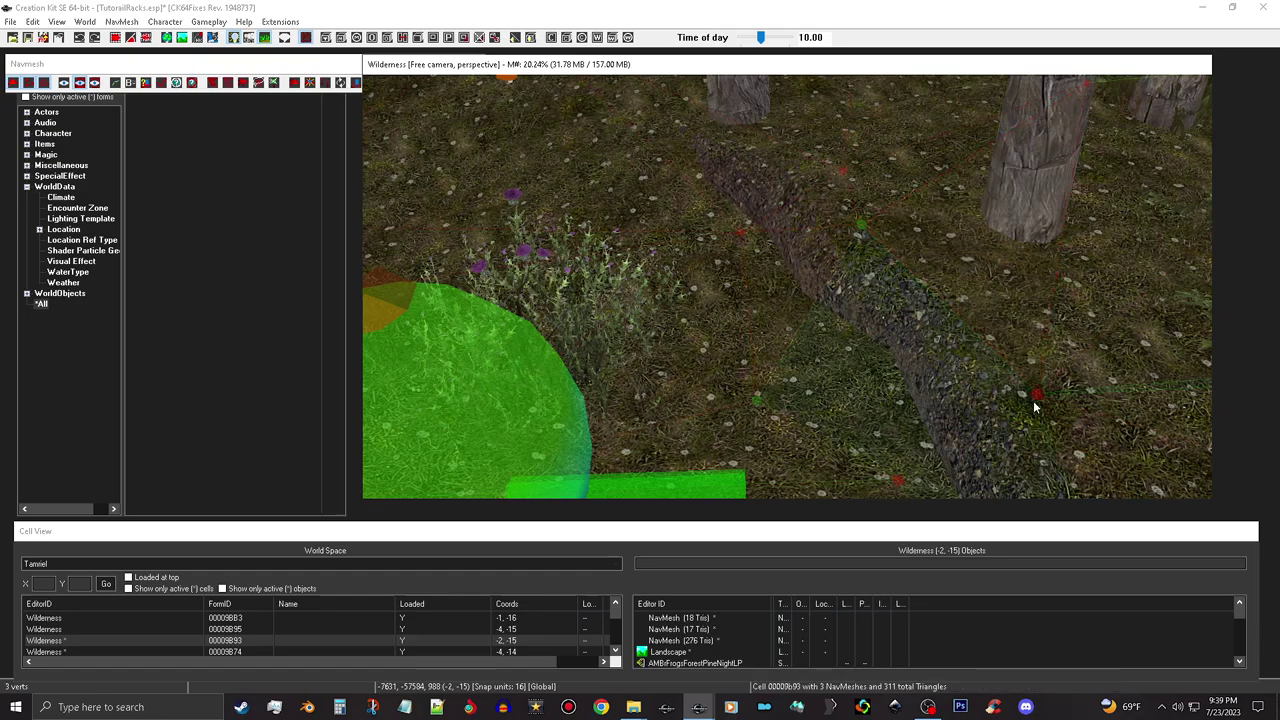
middle_click_drag(1185, 325, 1018, 357)
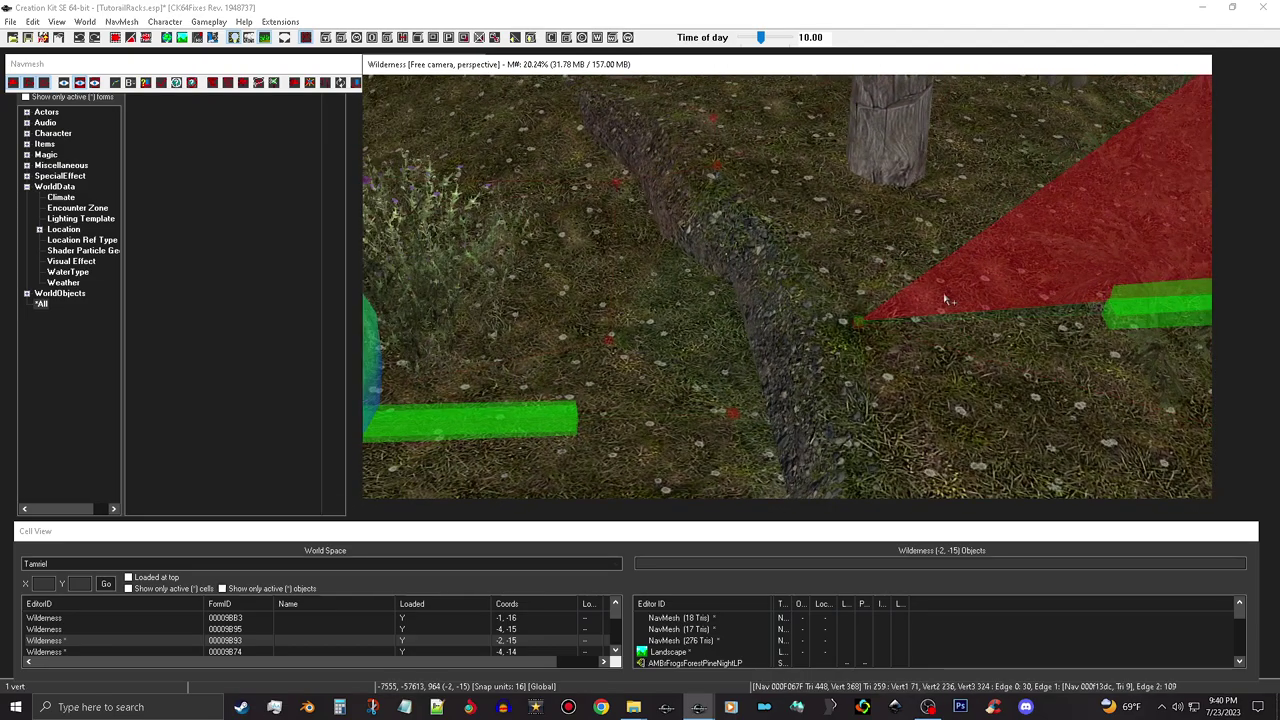
- Adjust the border vertex beside the ridge and bridge the neighbouring cell's two separate navmeshes with triangles
left_click(859, 325)
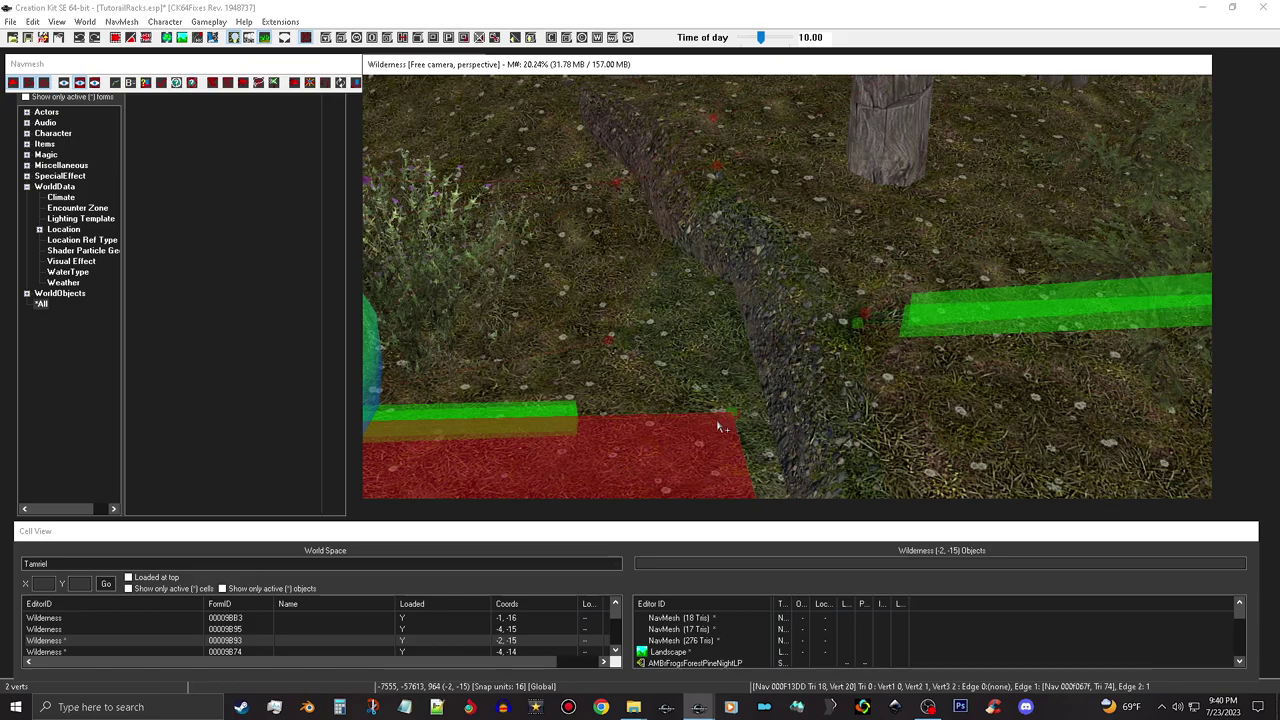
left_click_drag(732, 411, 735, 425)
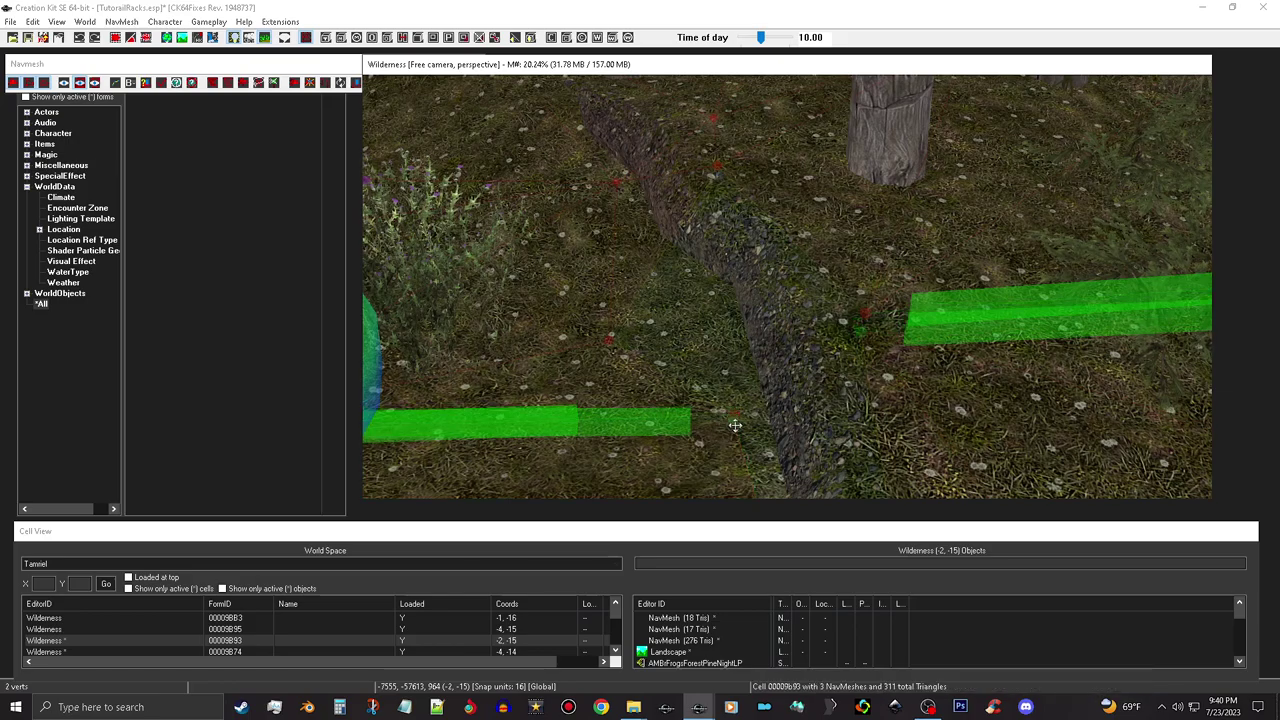
middle_click_drag(760, 405, 733, 327)
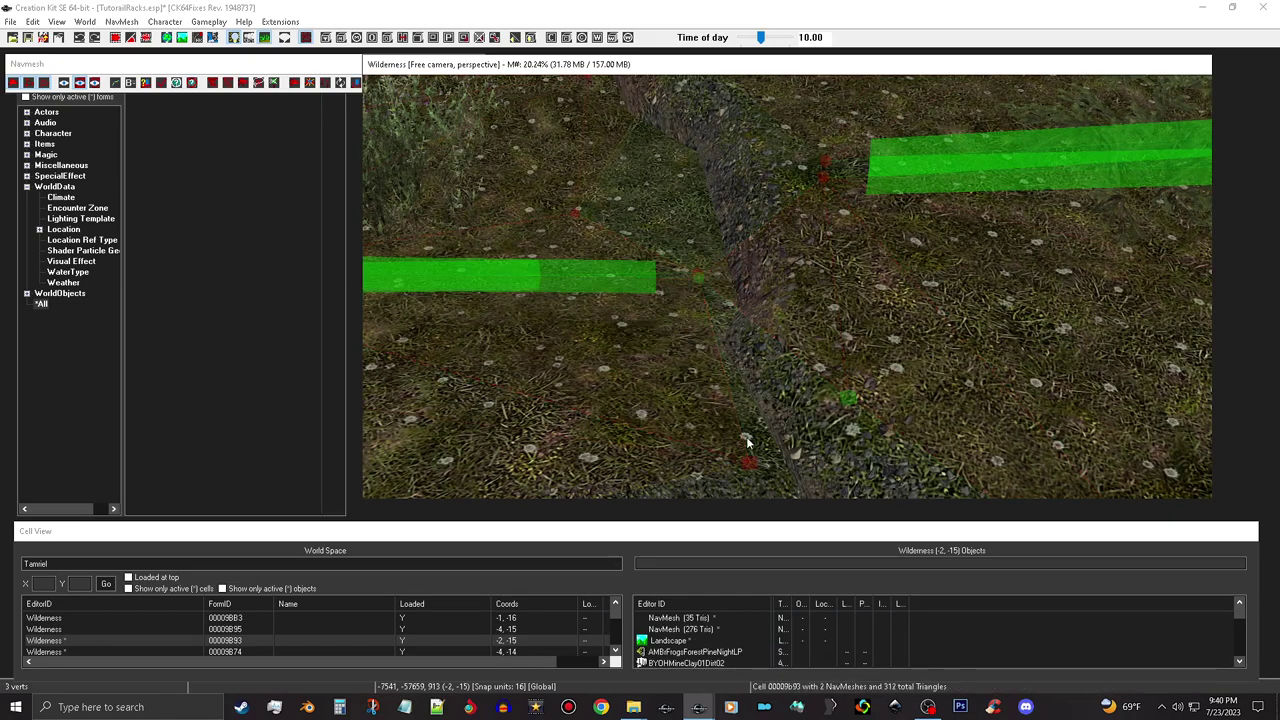
key("a")
- Align the neighbouring cell's border vertices on both sides of the dirt ridge with the farm cell's border vertices
middle_click_drag(792, 264, 806, 326)
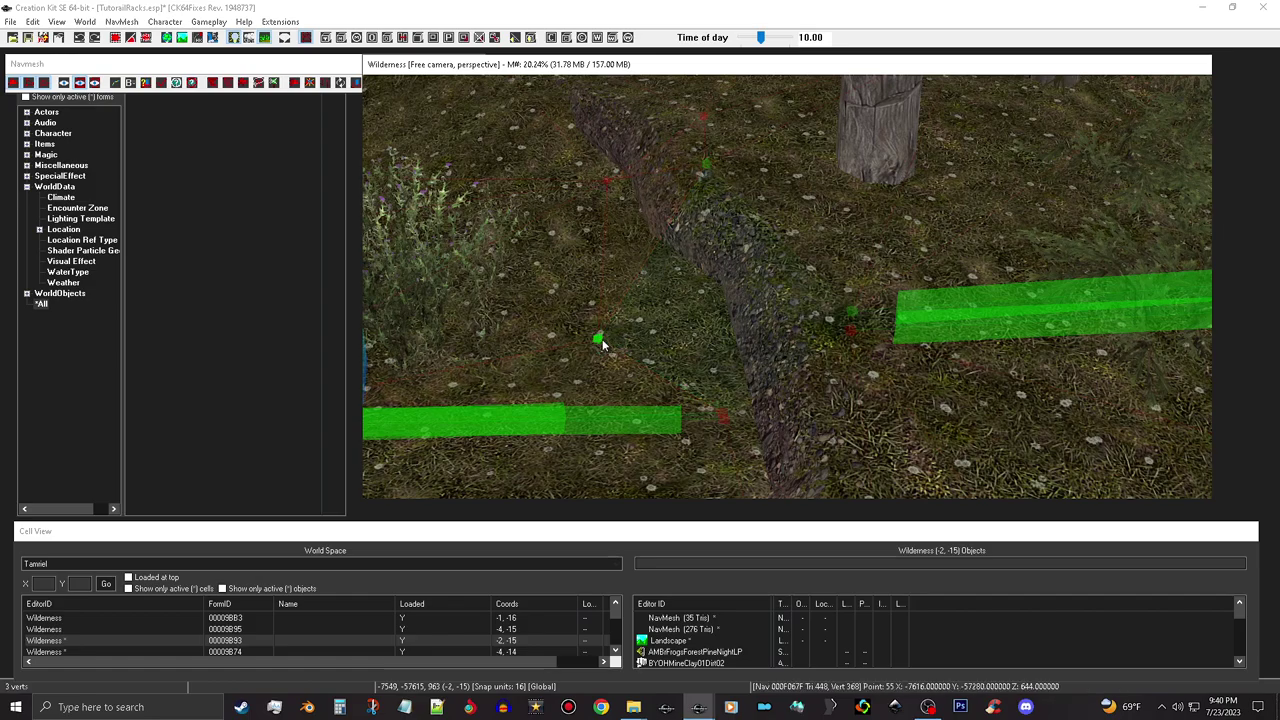
middle_click_drag(712, 335, 723, 350, "shift")
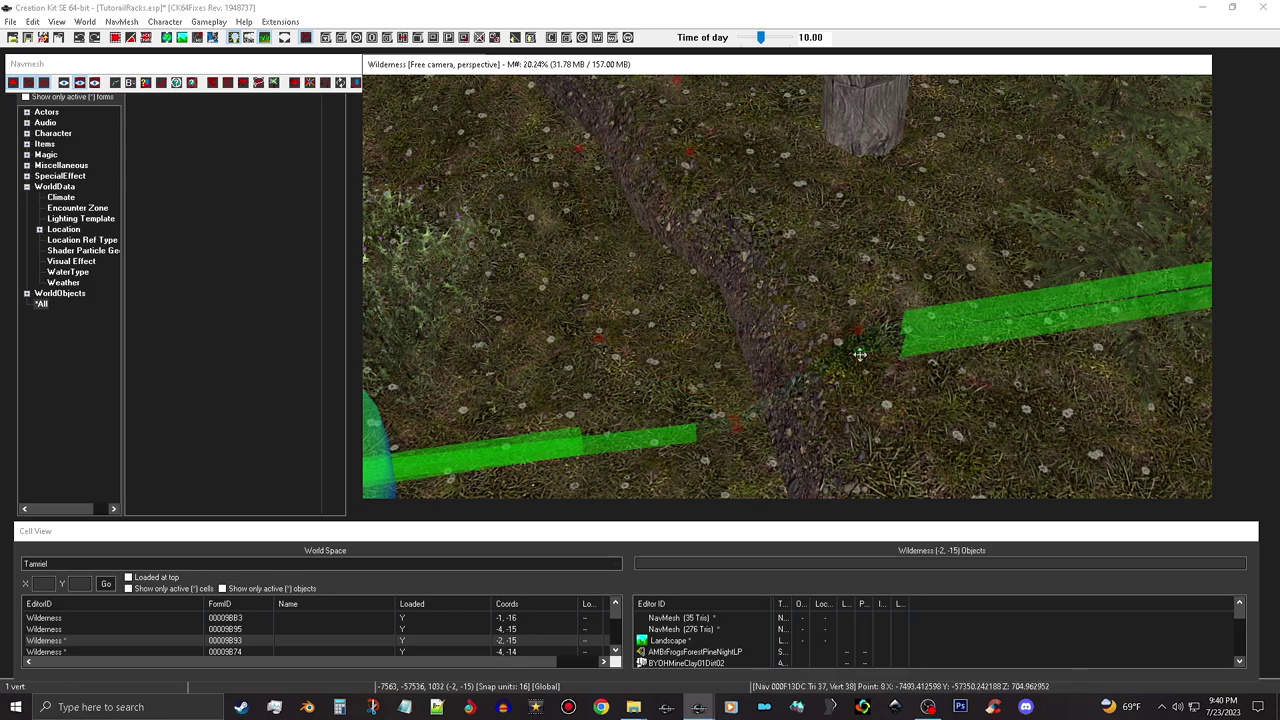
left_click_drag(857, 354, 863, 346)
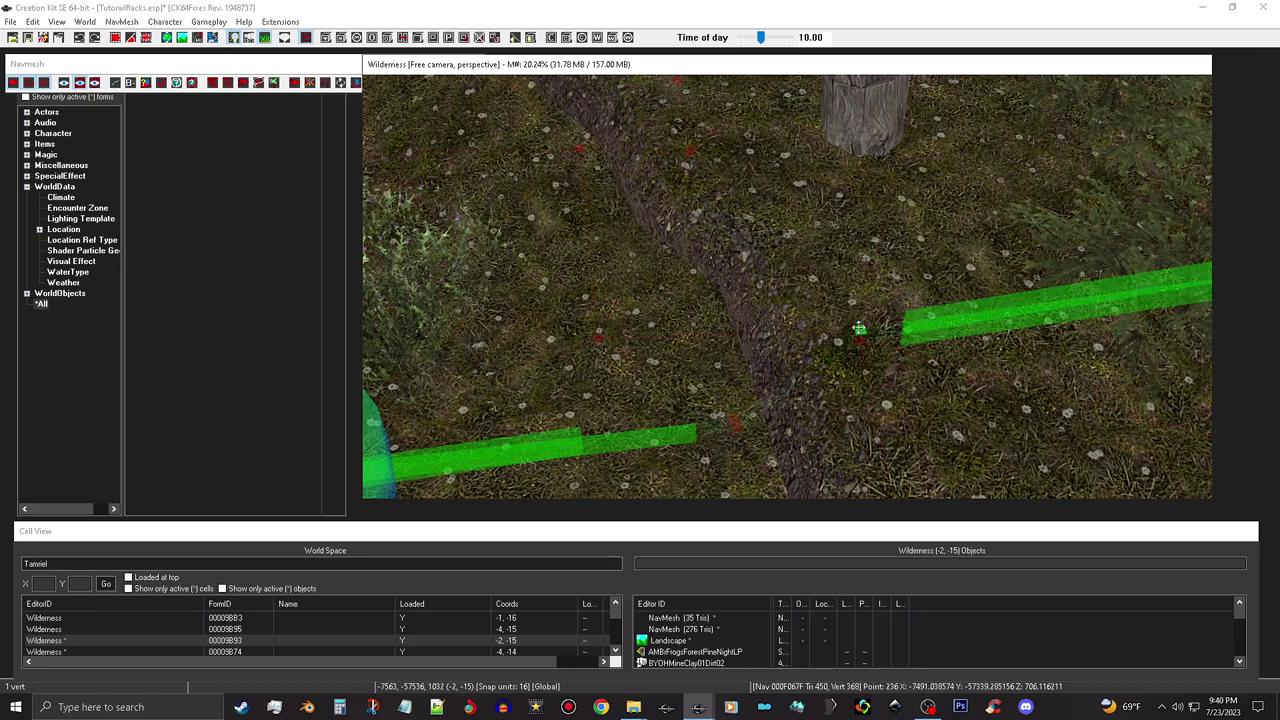
left_click(864, 353)
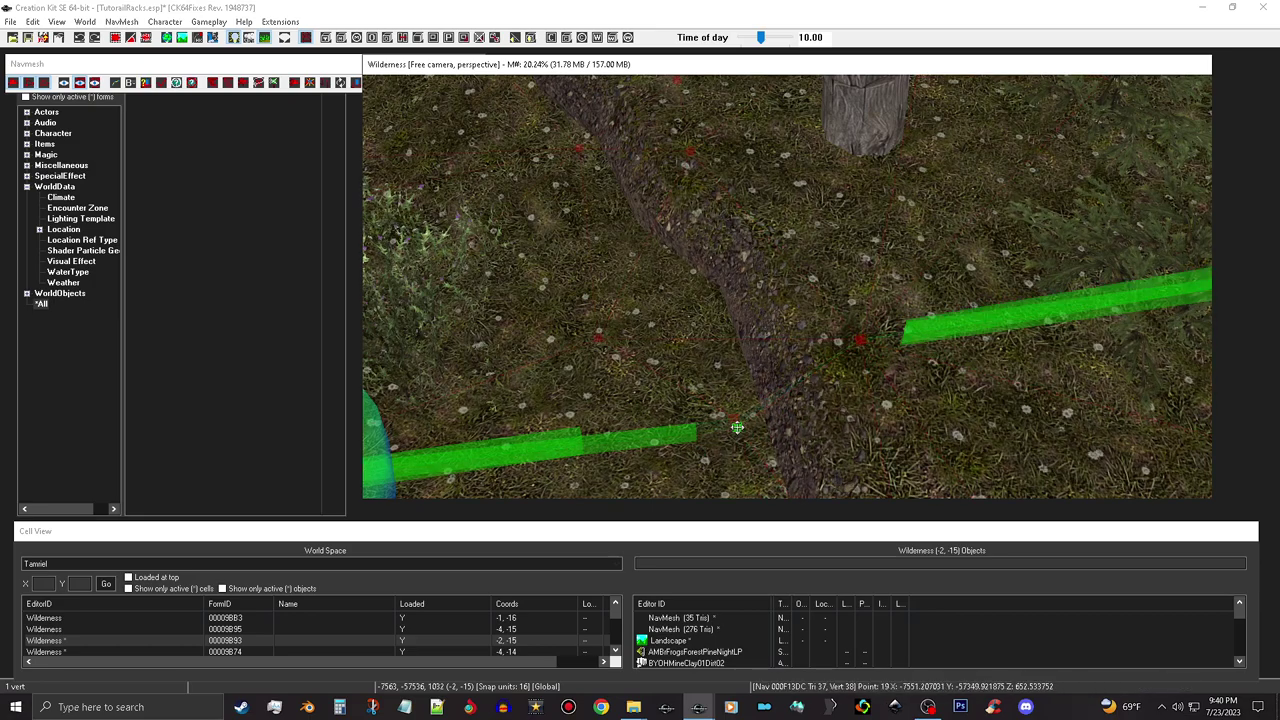
left_click_drag(741, 425, 733, 408)
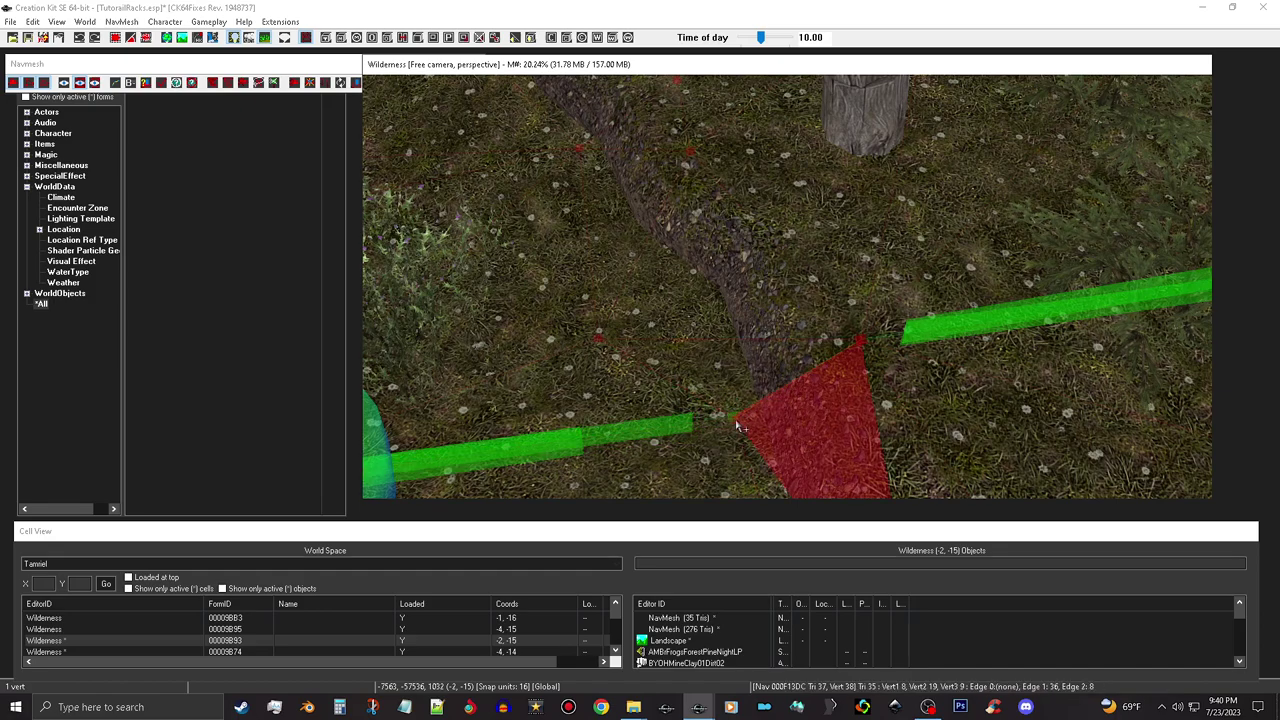
- Finalize the navmesh of the farm cell and of the neighbouring Wilderness cell (-2, -15)
scroll(750, 421, "up", 2)
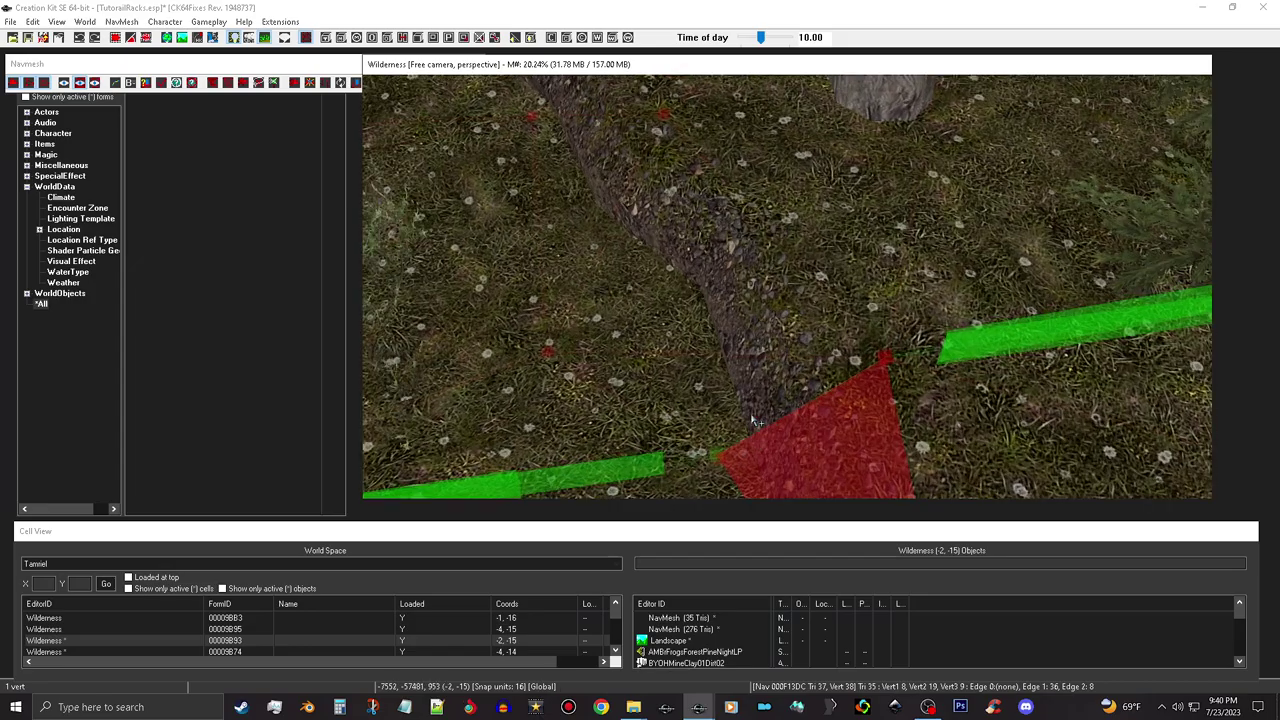
middle_click_drag(752, 421, 770, 345, "shift")
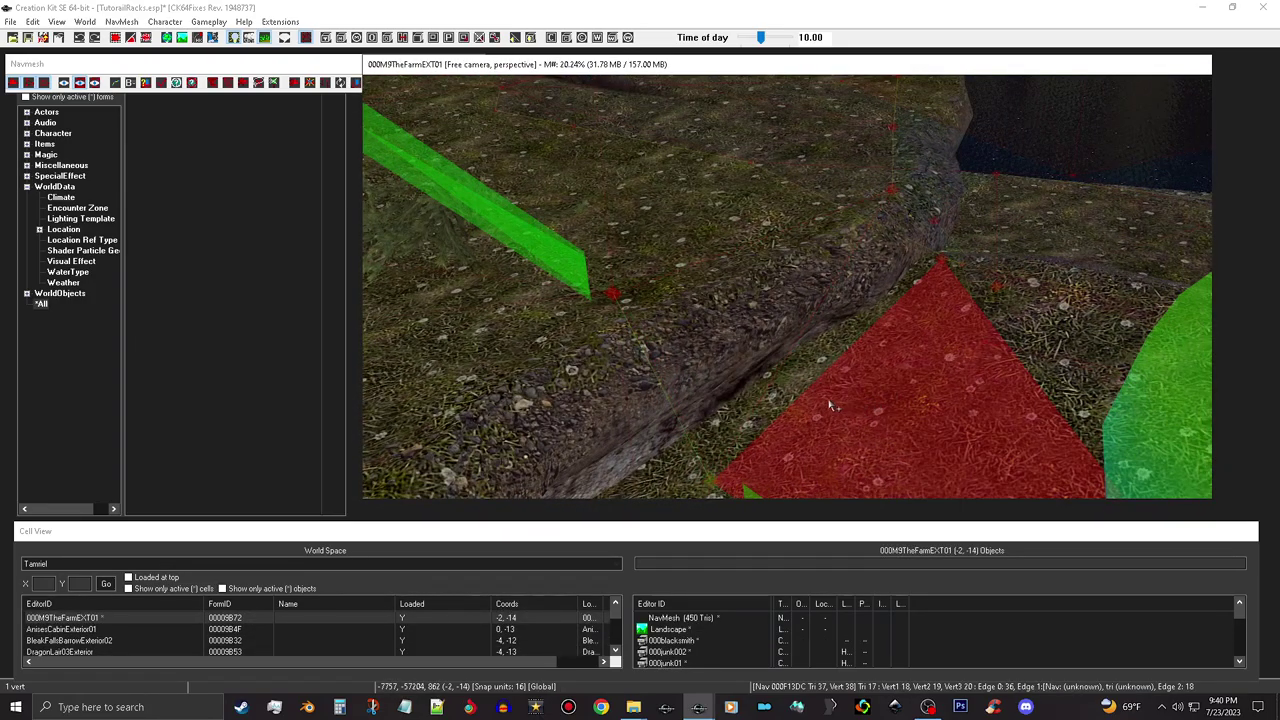
scroll(829, 403, "down", 2)
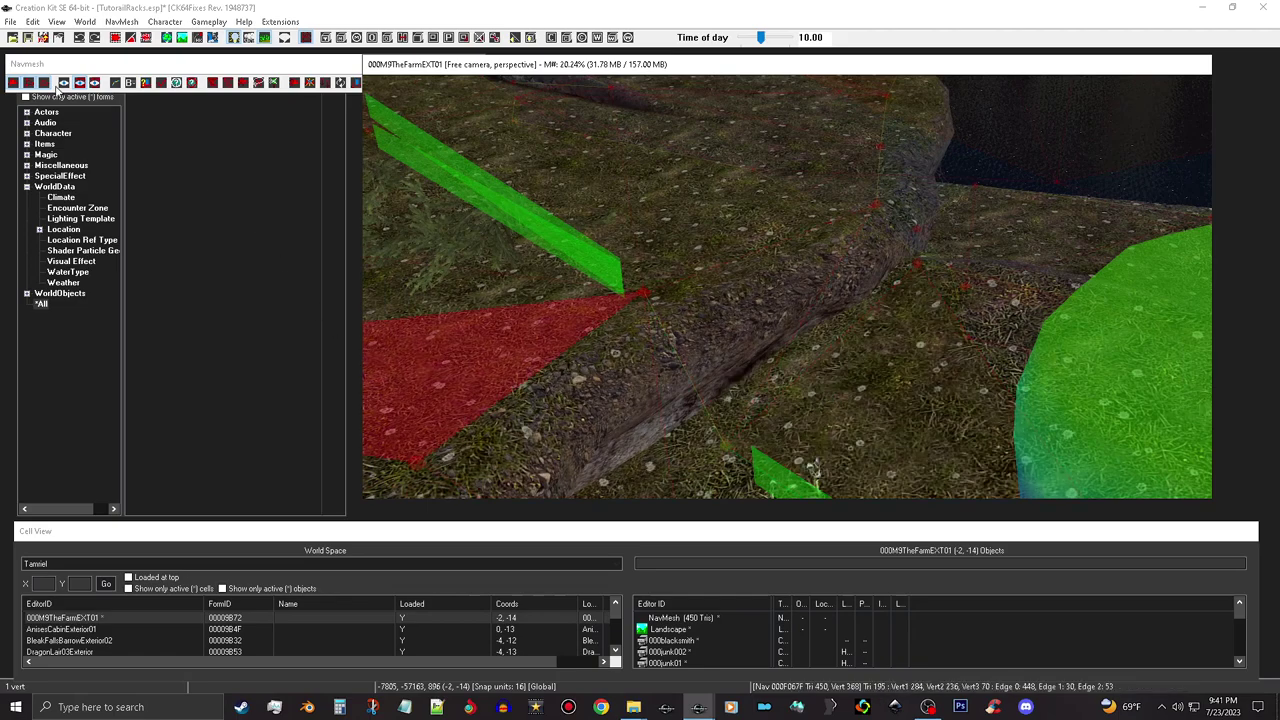
left_click(159, 83)
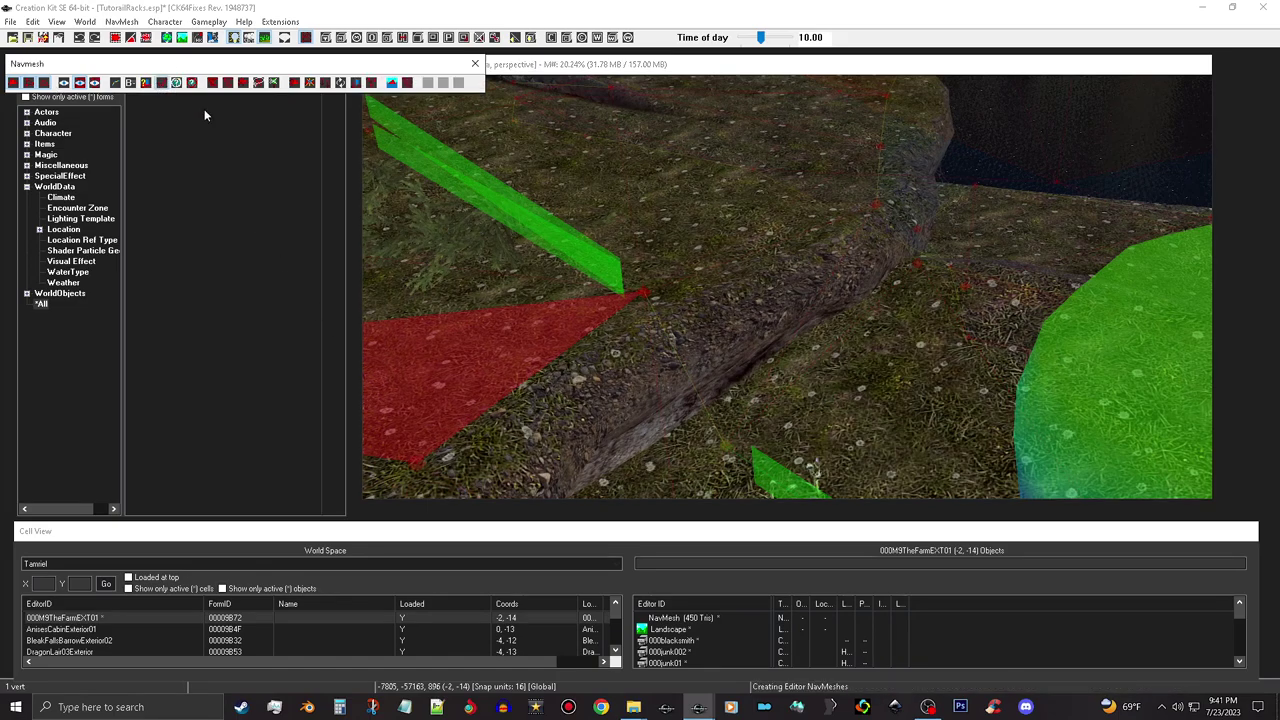
left_click(800, 277)
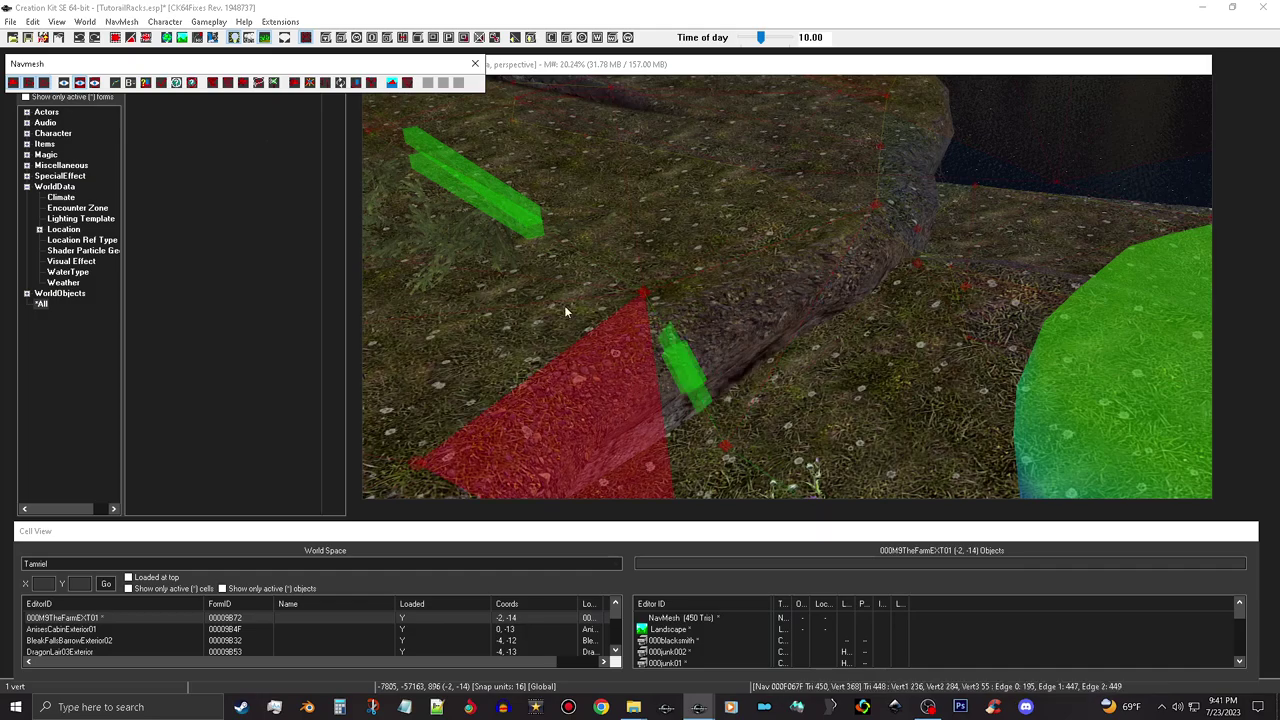
middle_click_drag(748, 352, 845, 400, "shift")
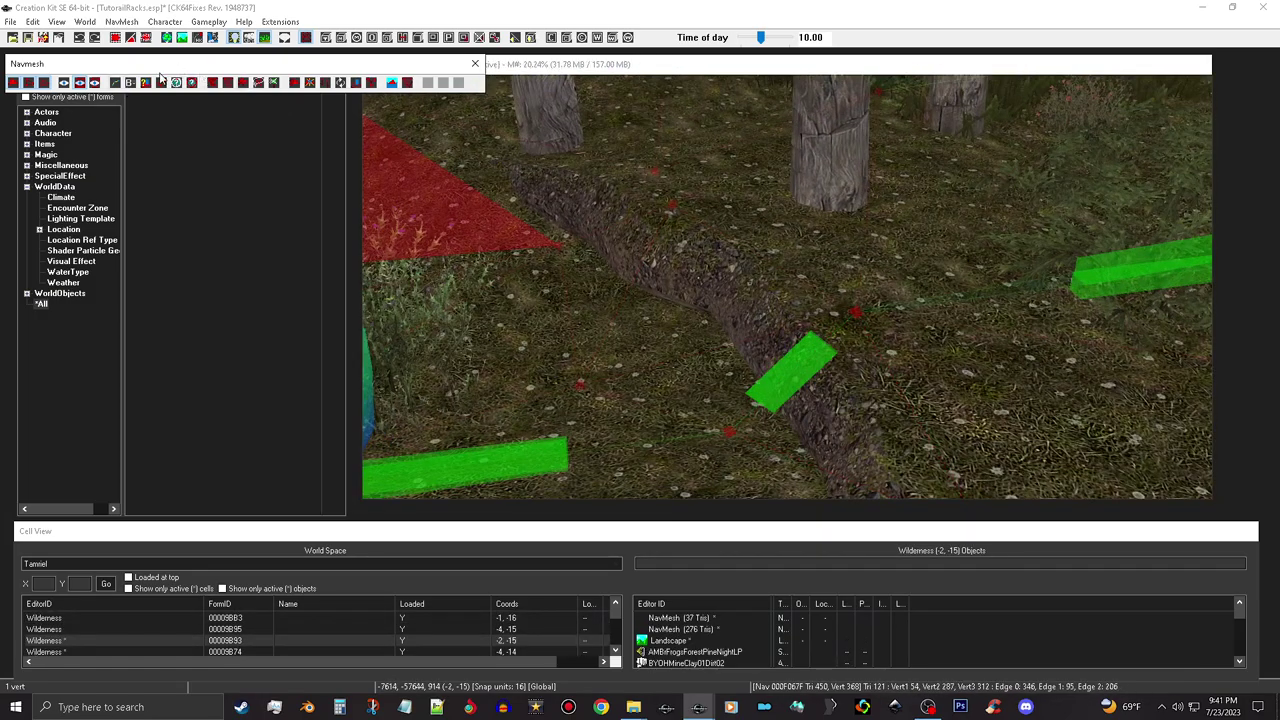
left_click(163, 84)
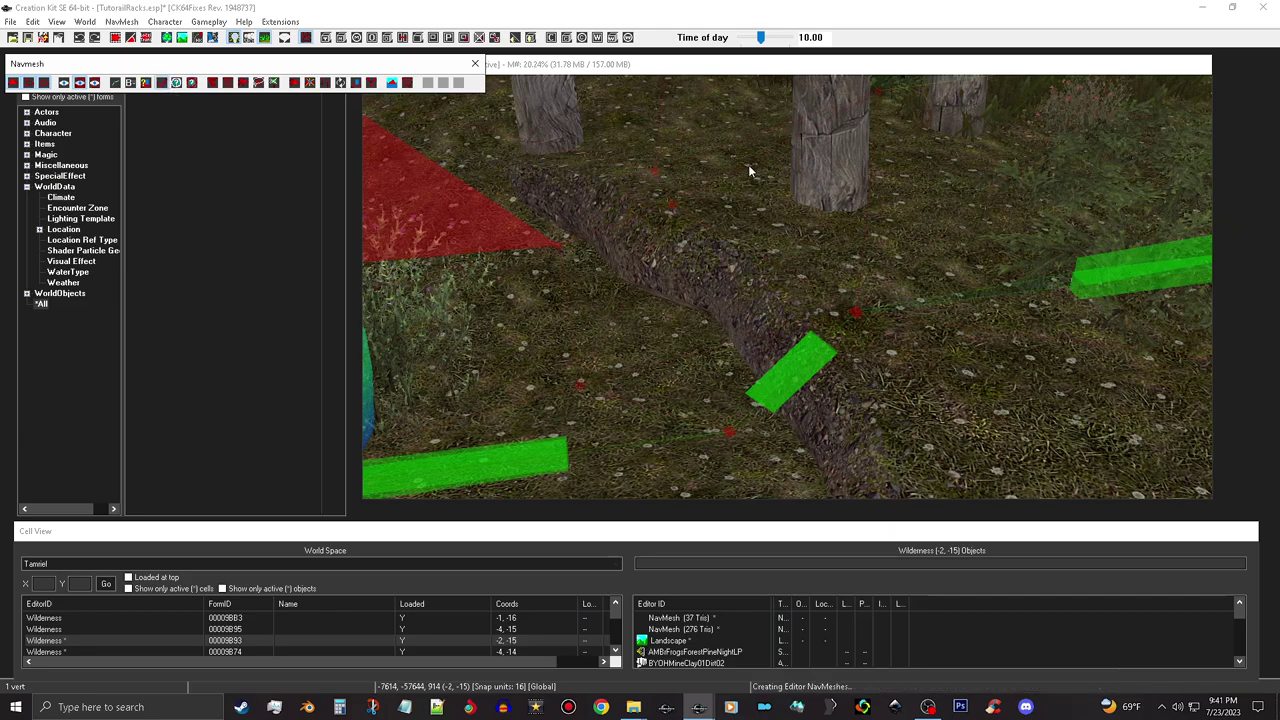
- Make the navmesh surface more visible and move the vertex on the ridge's edge closer to the wooden post's base
middle_click_drag(752, 150, 791, 234)
middle_click_drag(574, 363, 808, 342)
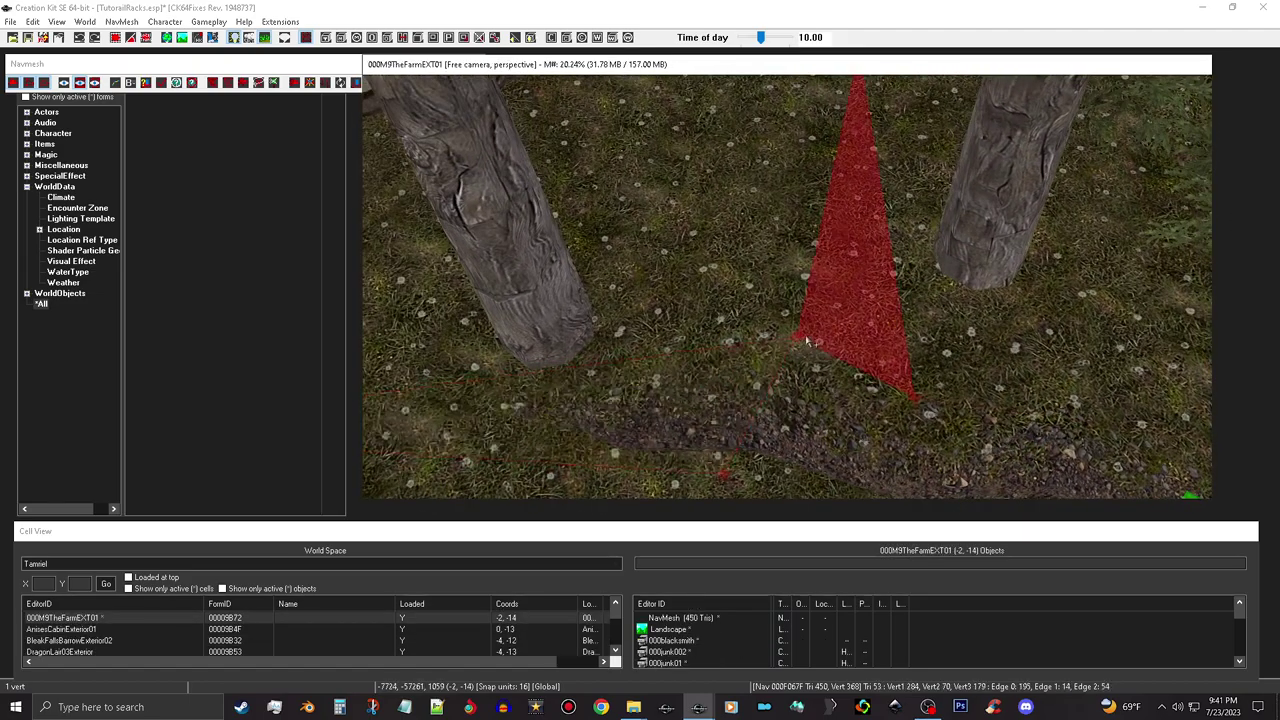
middle_click_drag(932, 328, 902, 346)
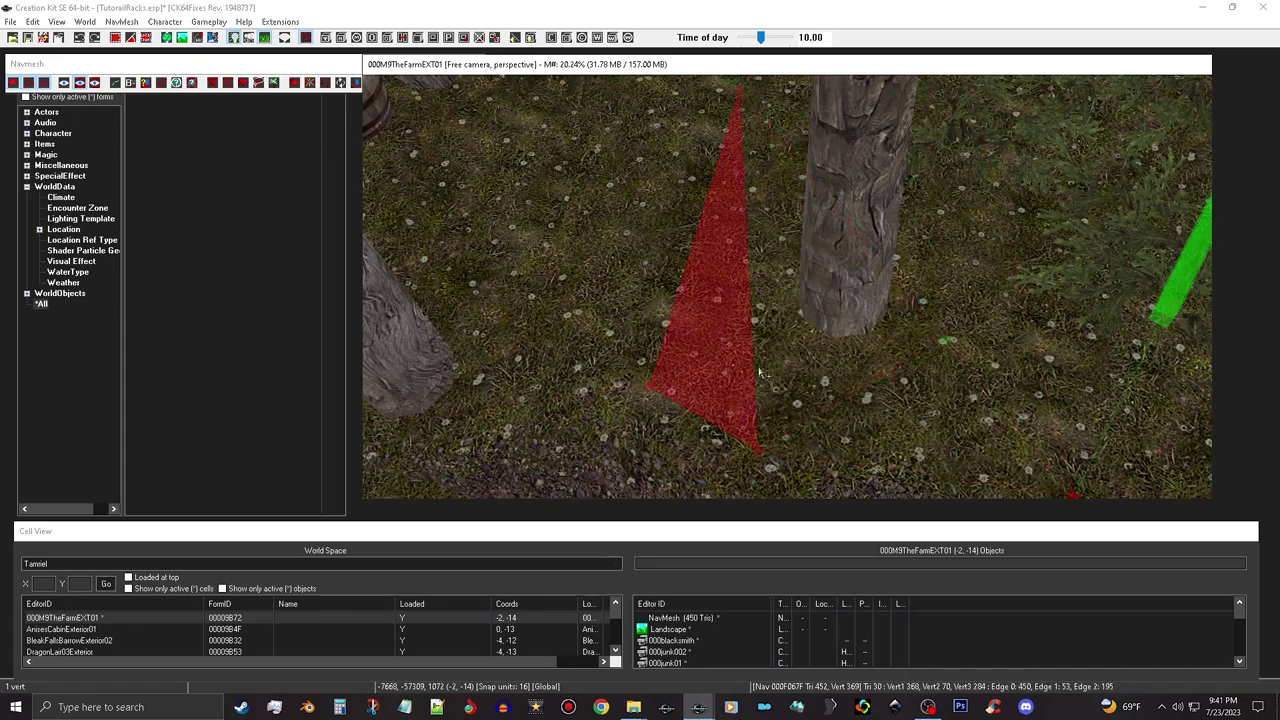
left_click(62, 84)
left_click(790, 325)
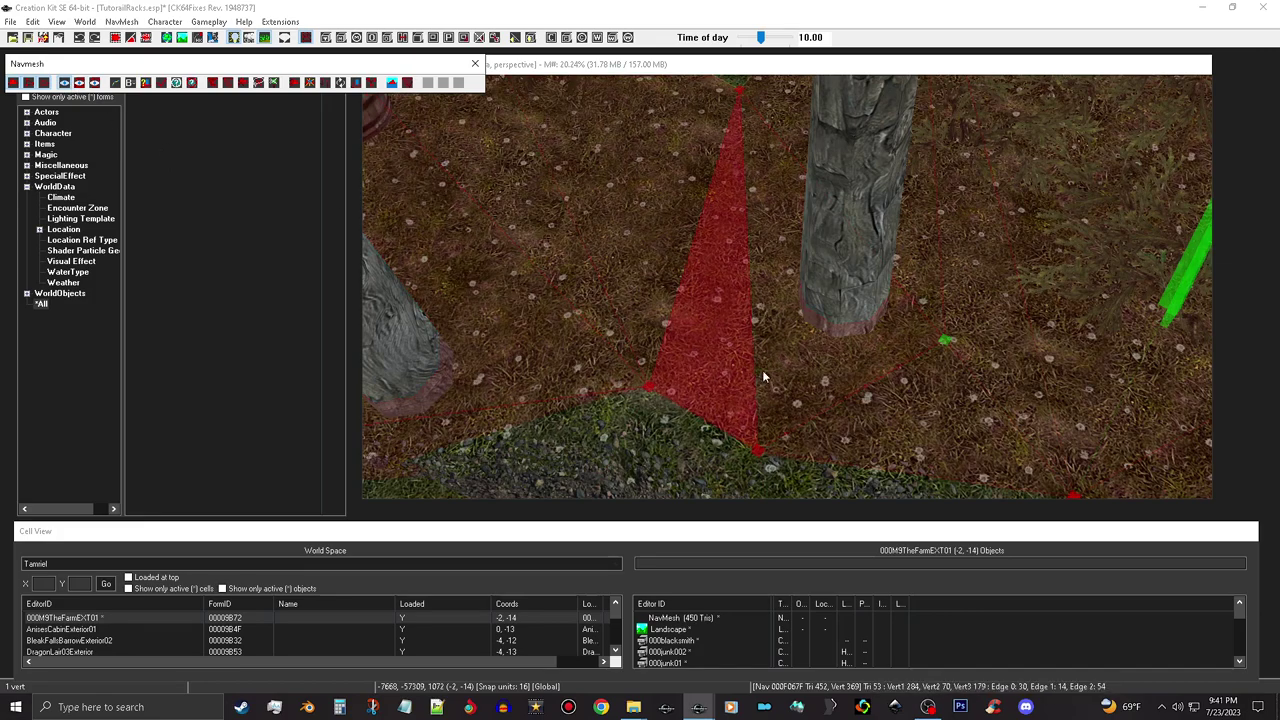
left_click(758, 452)
left_click(758, 453)
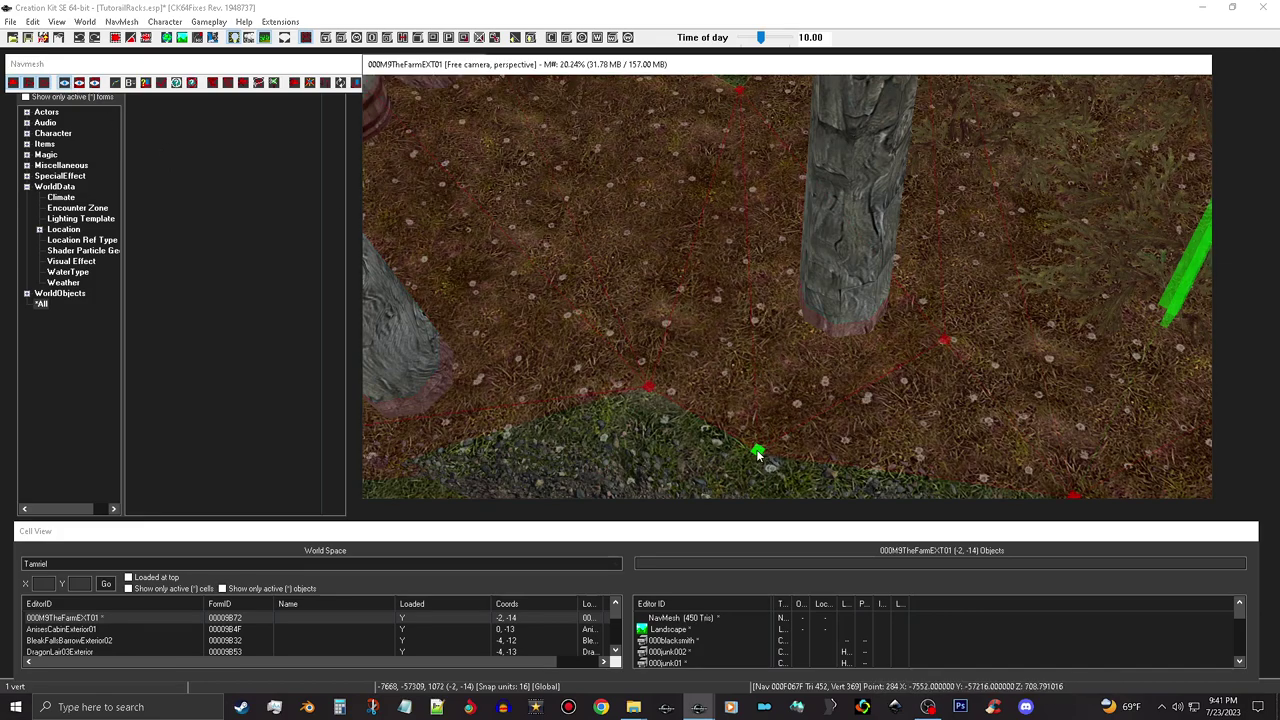
middle_click_drag(782, 431, 826, 294)
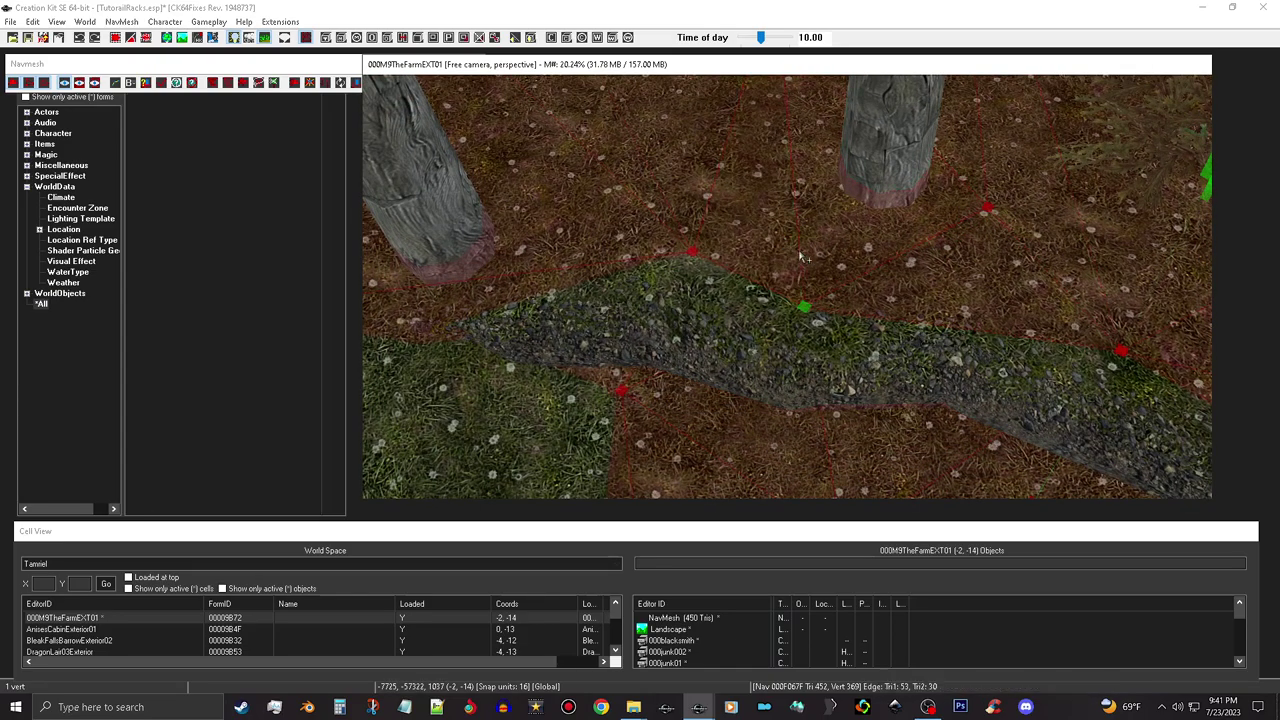
left_click_drag(805, 307, 820, 217)
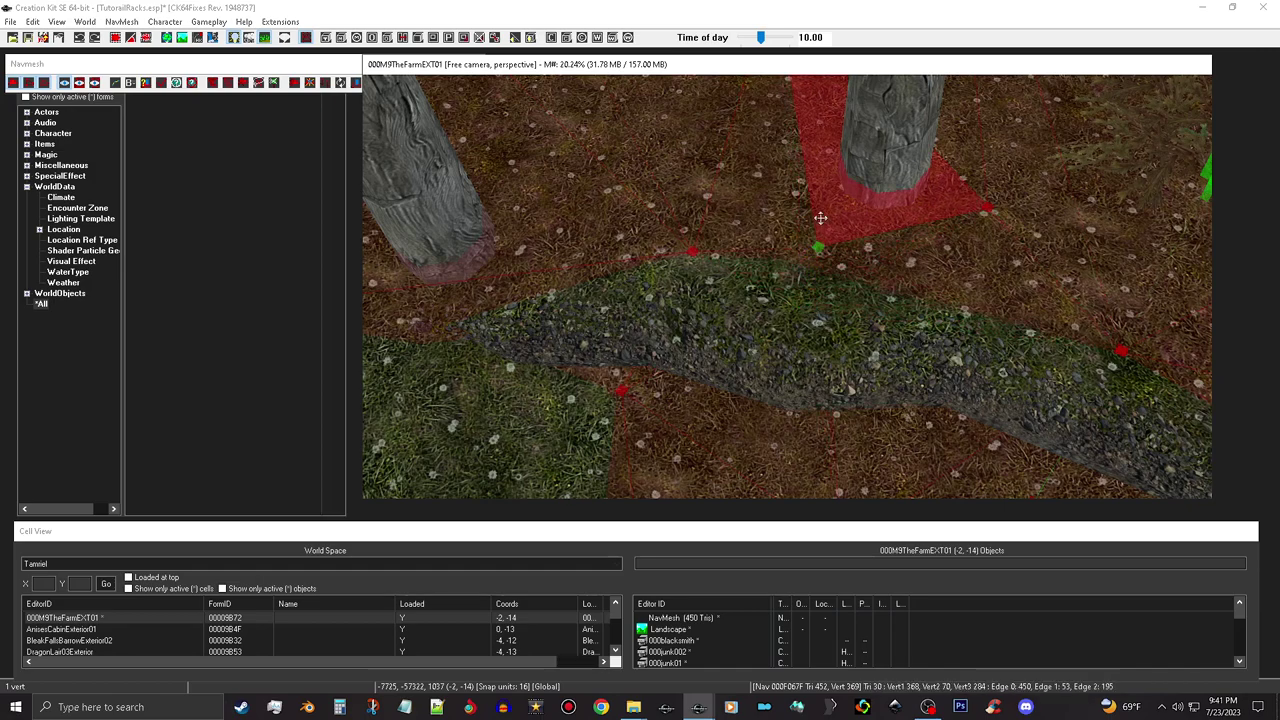
- Finalize the navmesh of the farm cell 000M9TheFarmEXT01 again and save the plugin
middle_click_drag(1095, 205, 873, 271)
scroll(872, 270, "down", 10)
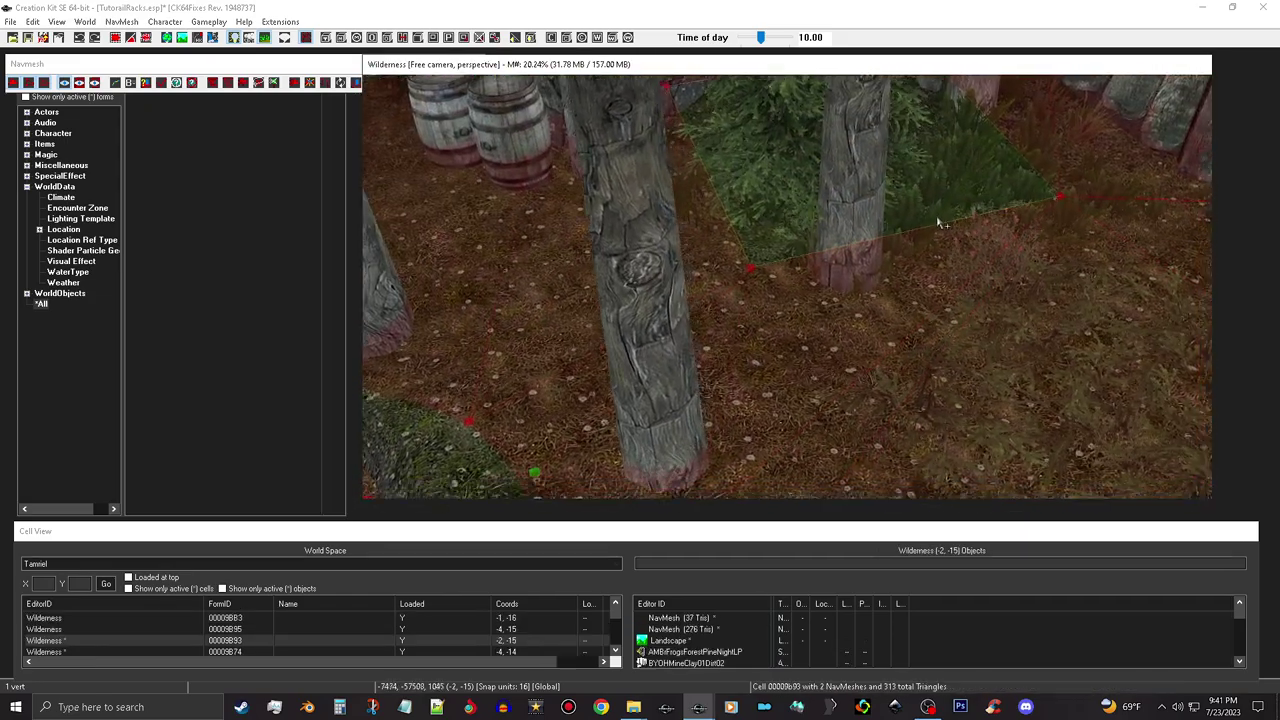
middle_click_drag(910, 195, 891, 206, "shift")
middle_click_drag(986, 254, 691, 288)
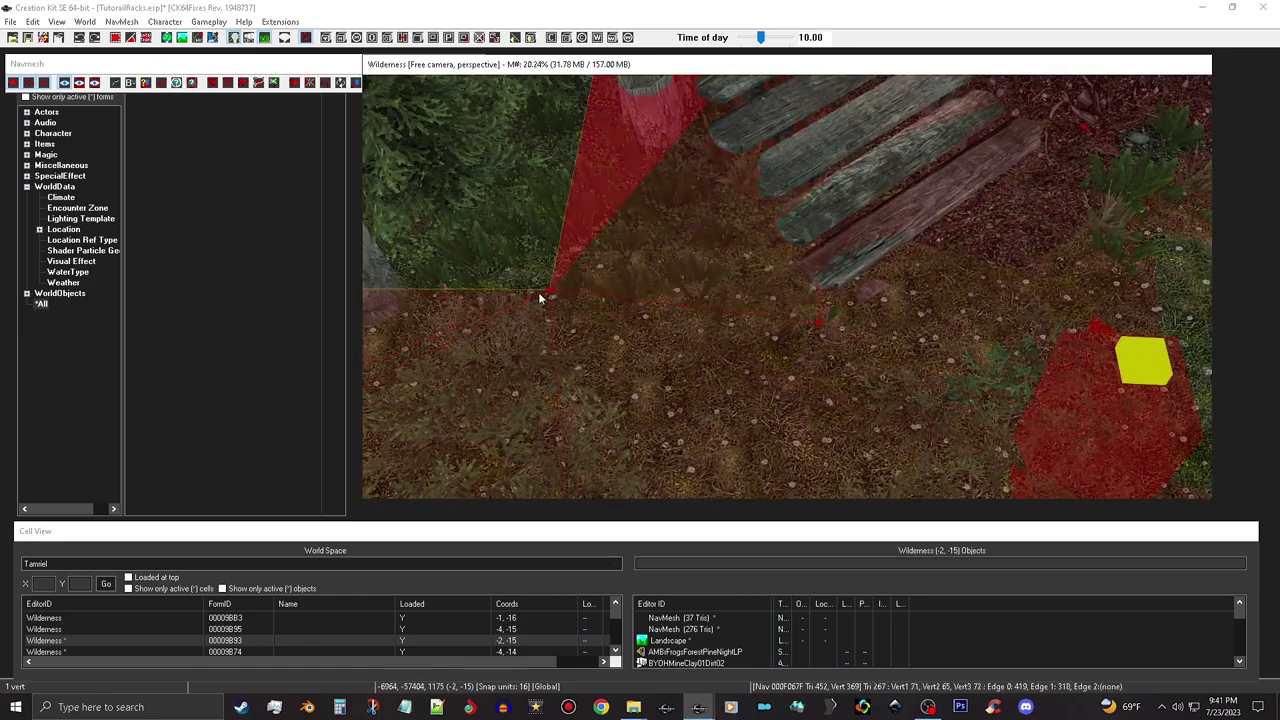
middle_click_drag(551, 237, 640, 283)
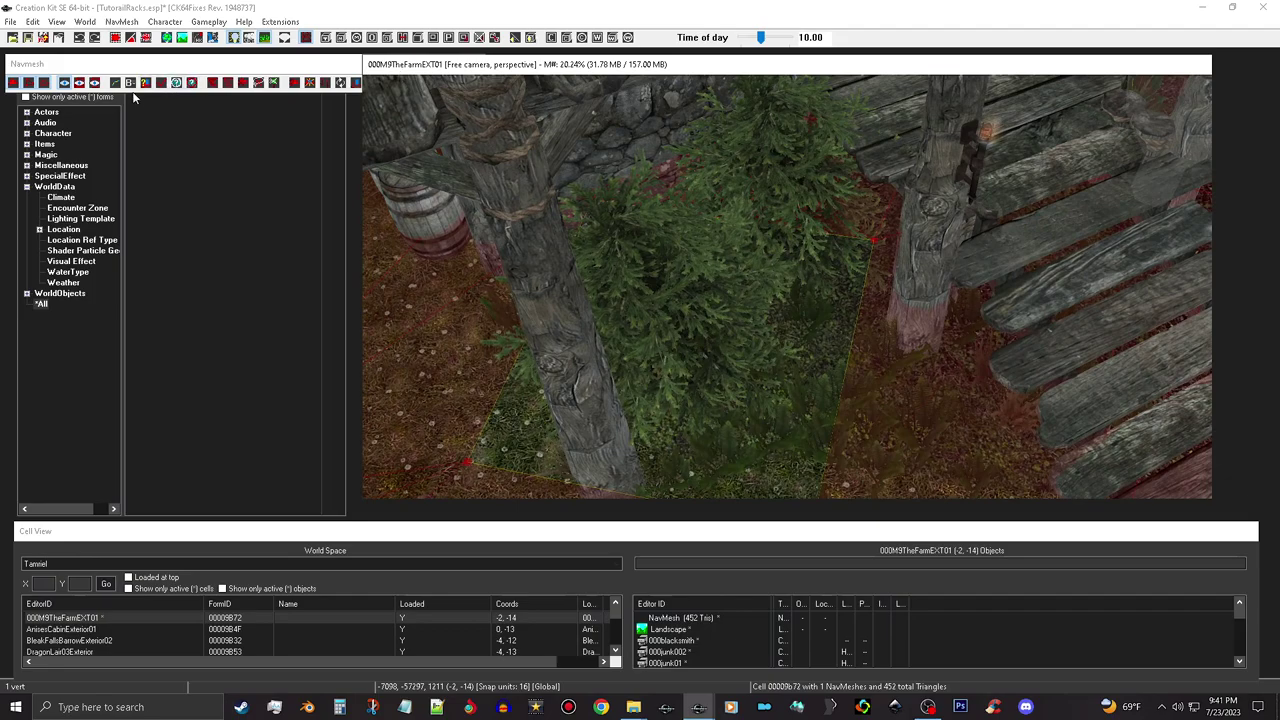
middle_click_drag(619, 203, 484, 264)
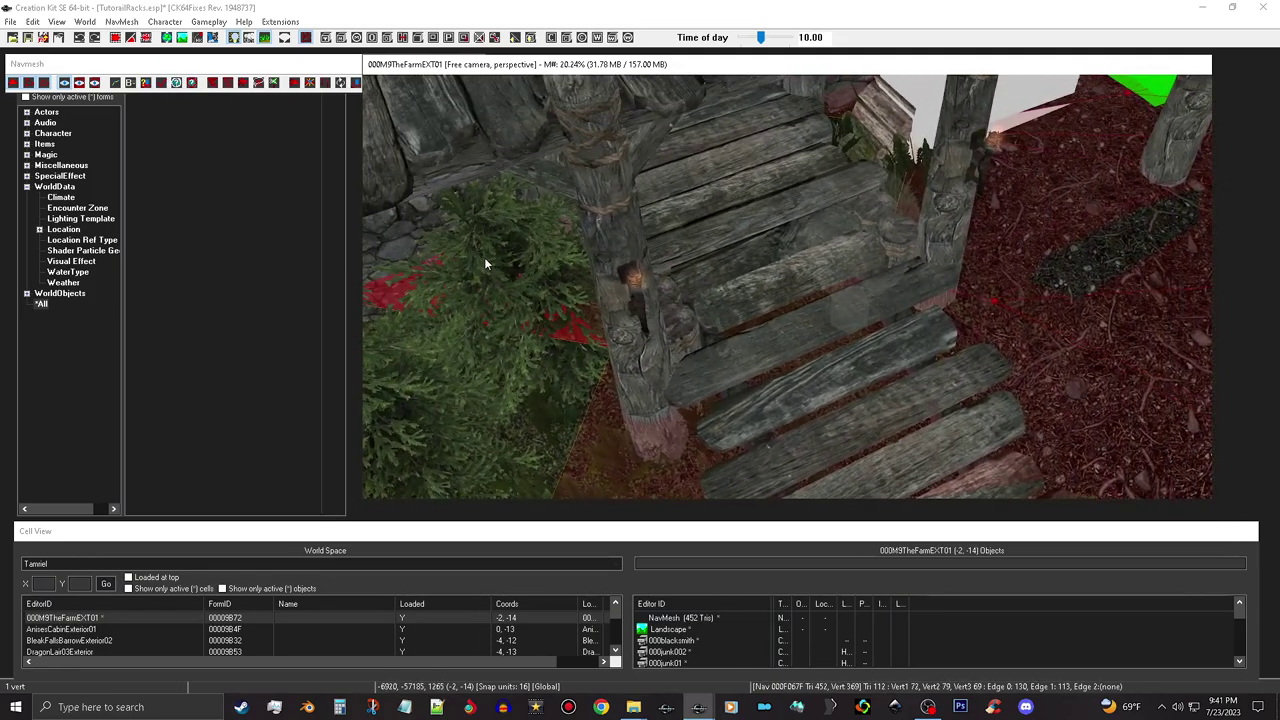
left_click(160, 84)
left_click(177, 82)
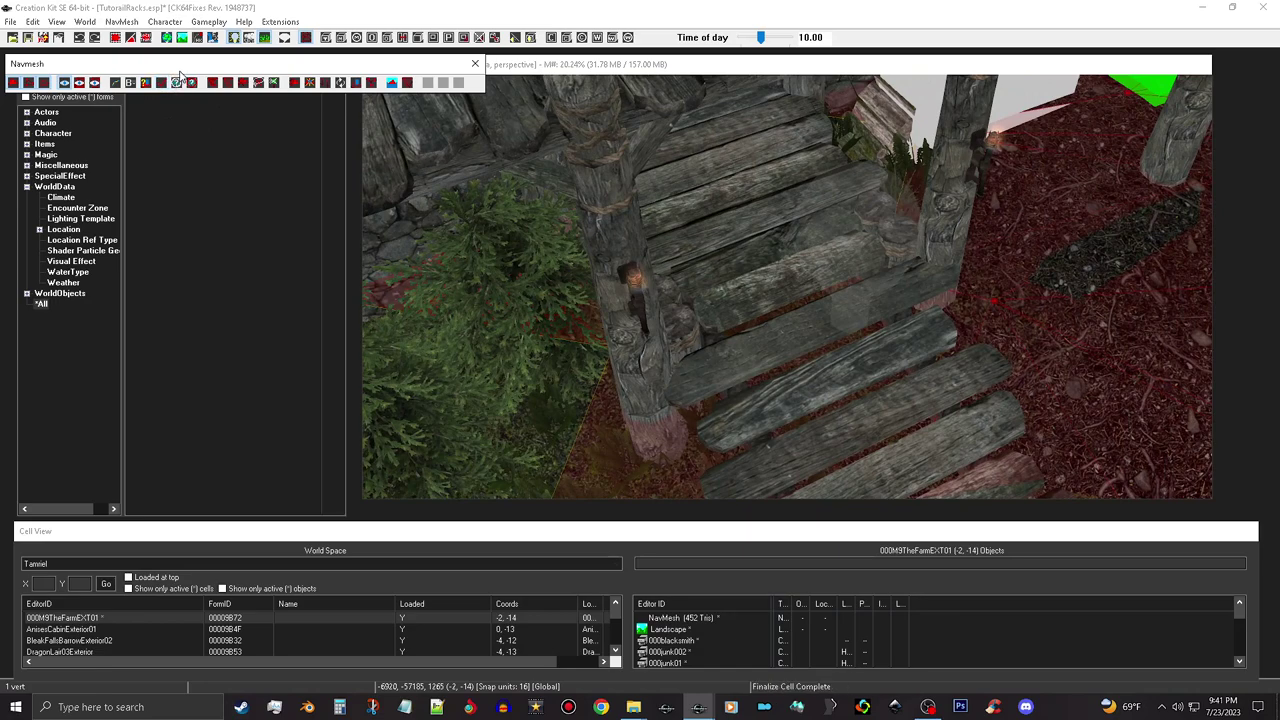
left_click(28, 38)
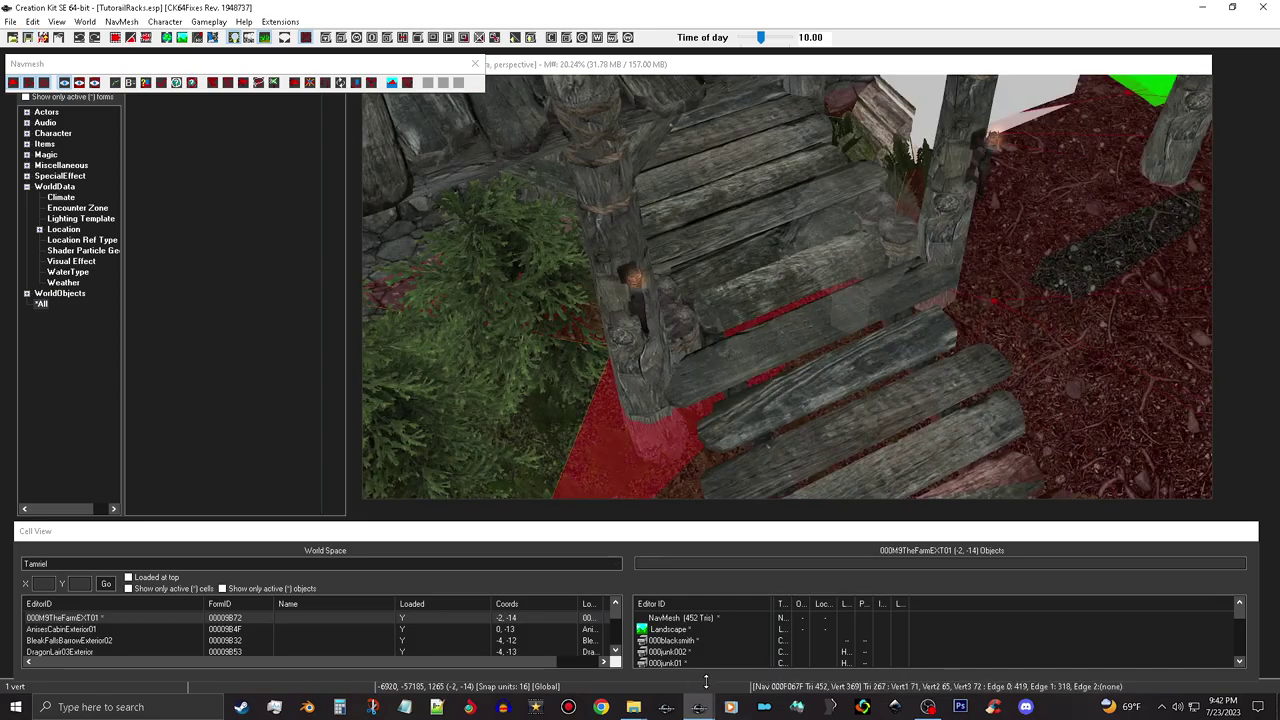
- Open the log and review the farm cell's navmesh pathfinding and masterfile warnings from the save
mouse_move(699, 705)
left_click(657, 673)
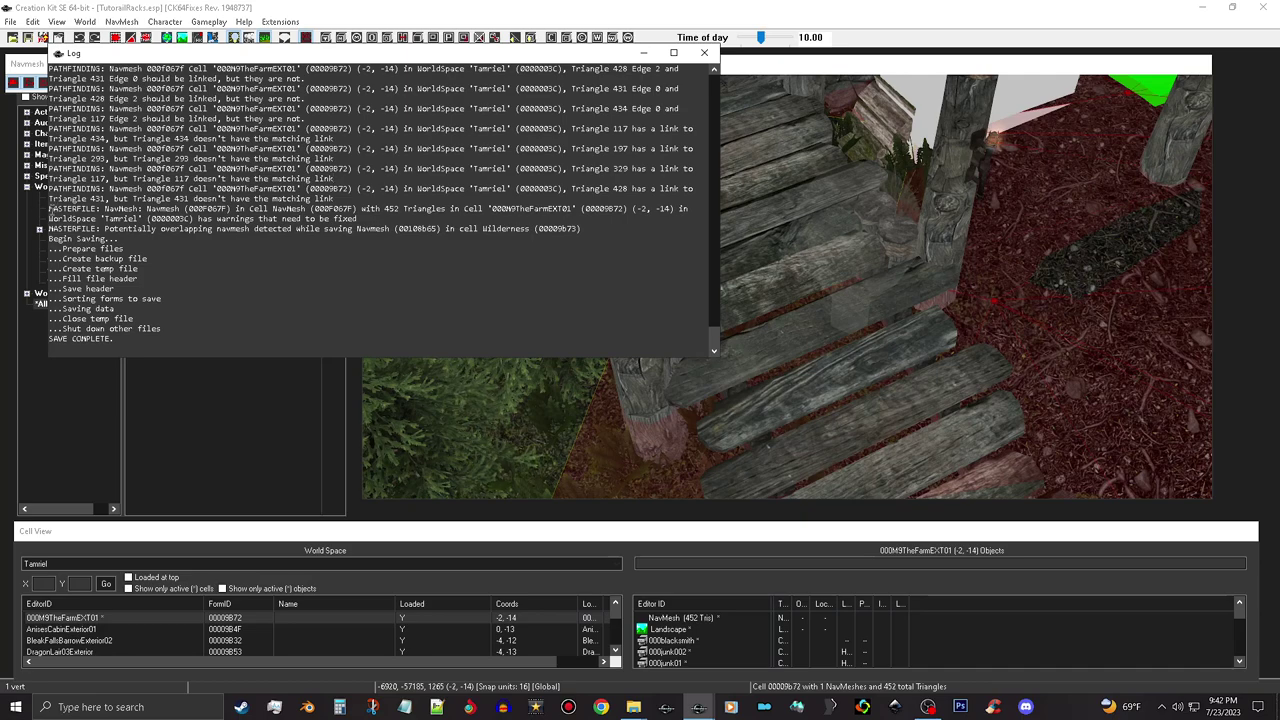
left_click(44, 210)
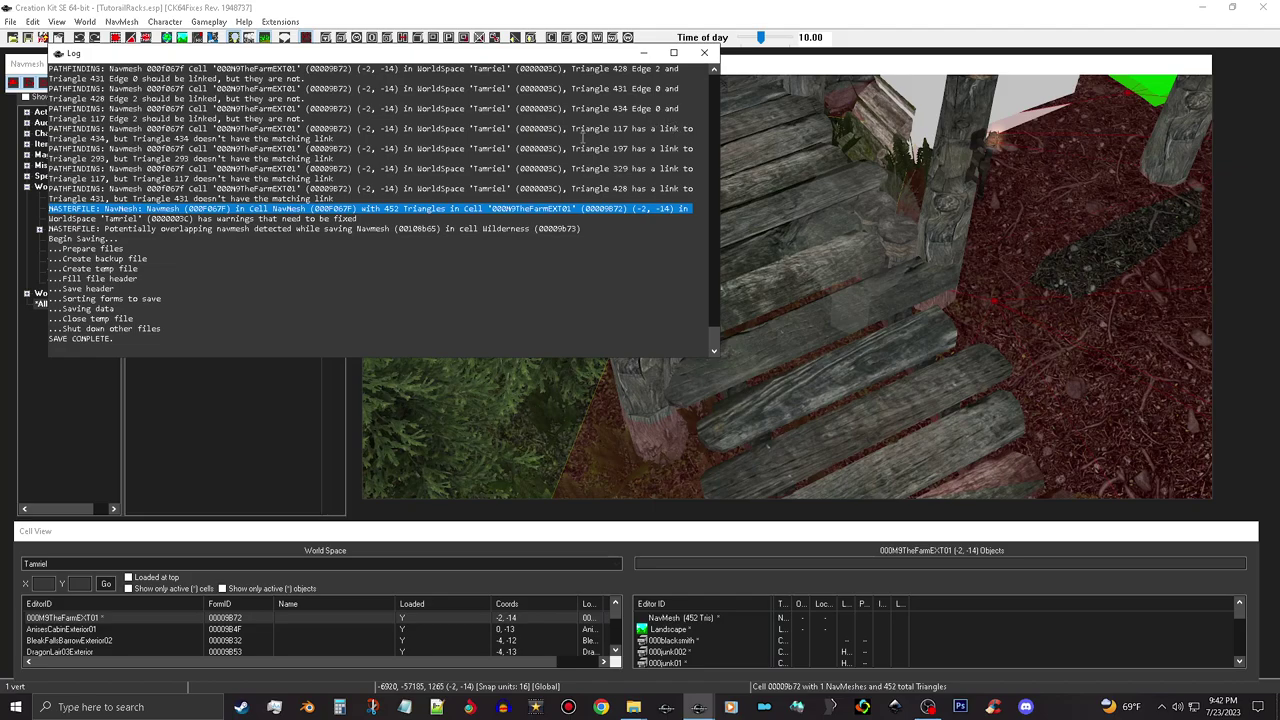
scroll(549, 157, "up", 5)
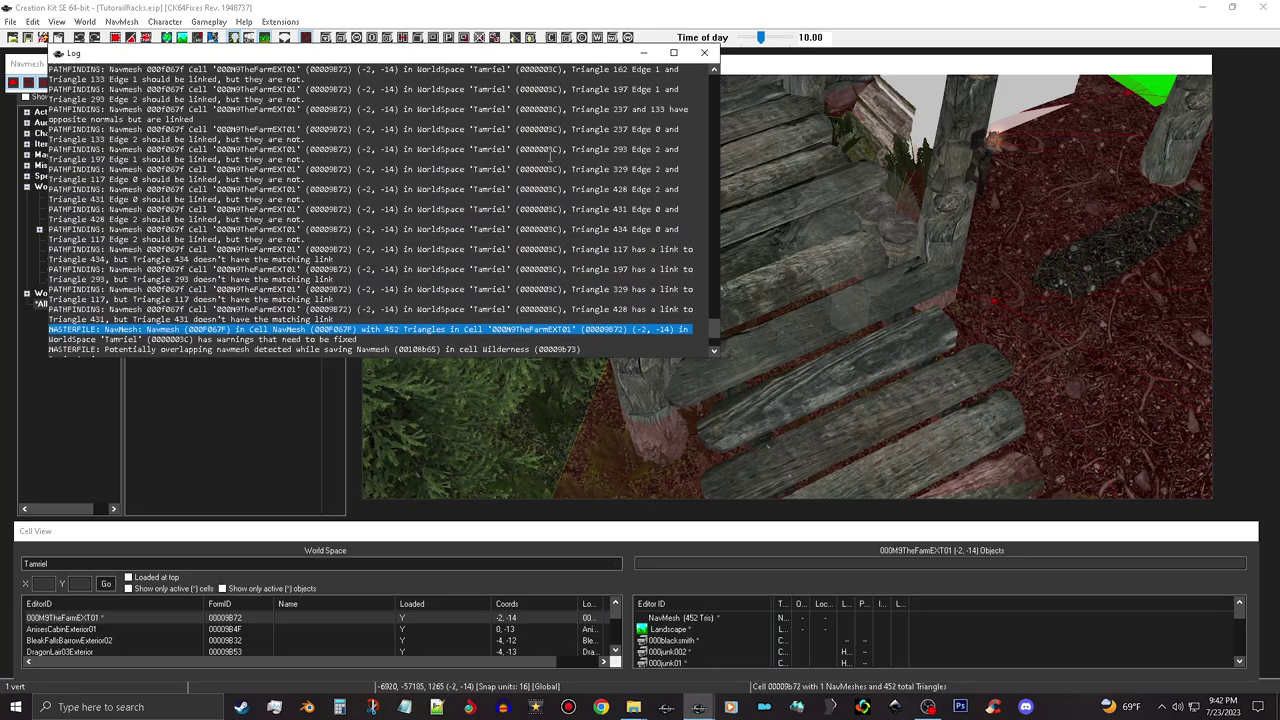
scroll(549, 157, "up", 4)
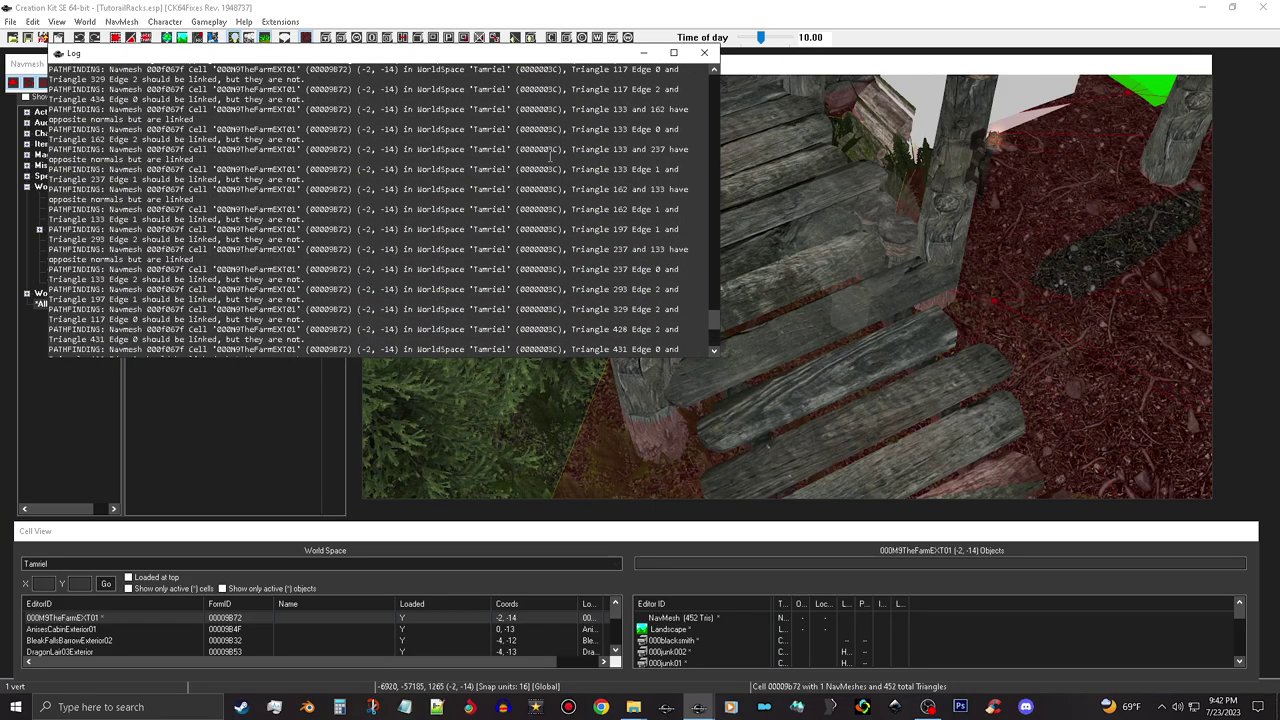
scroll(550, 157, "up", 8)
scroll(548, 158, "down", 10)
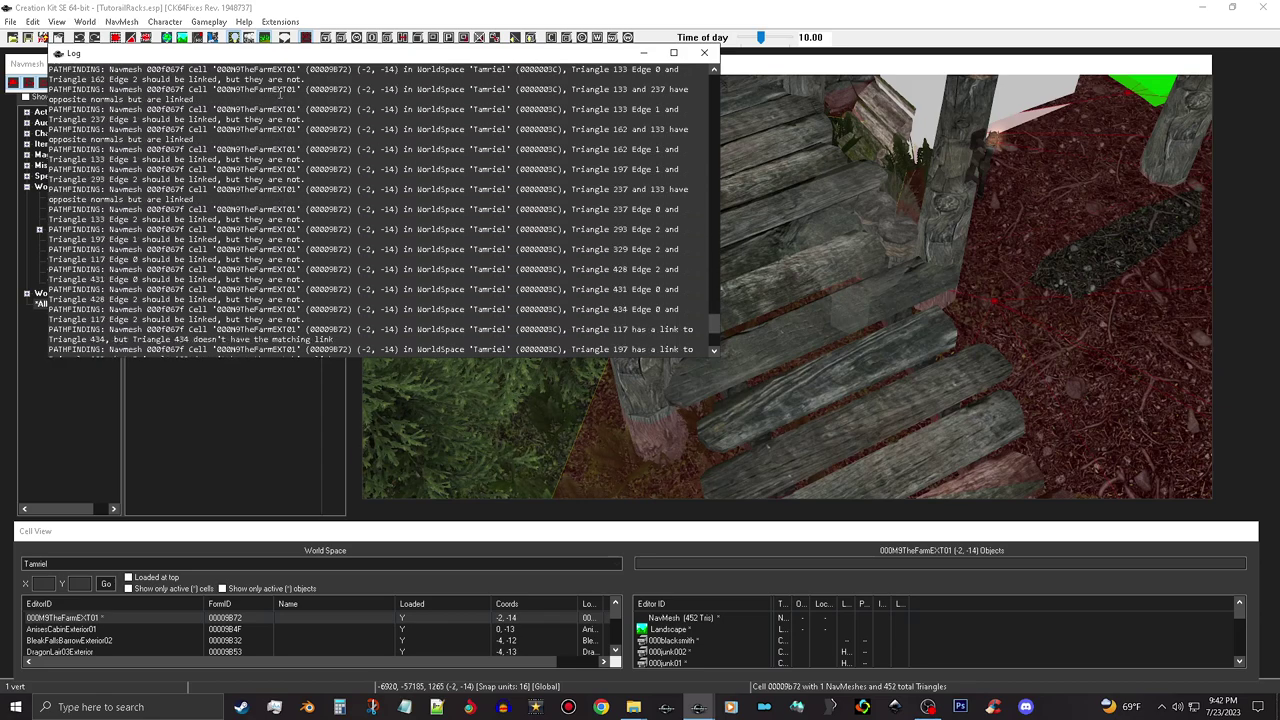
left_click(640, 53)
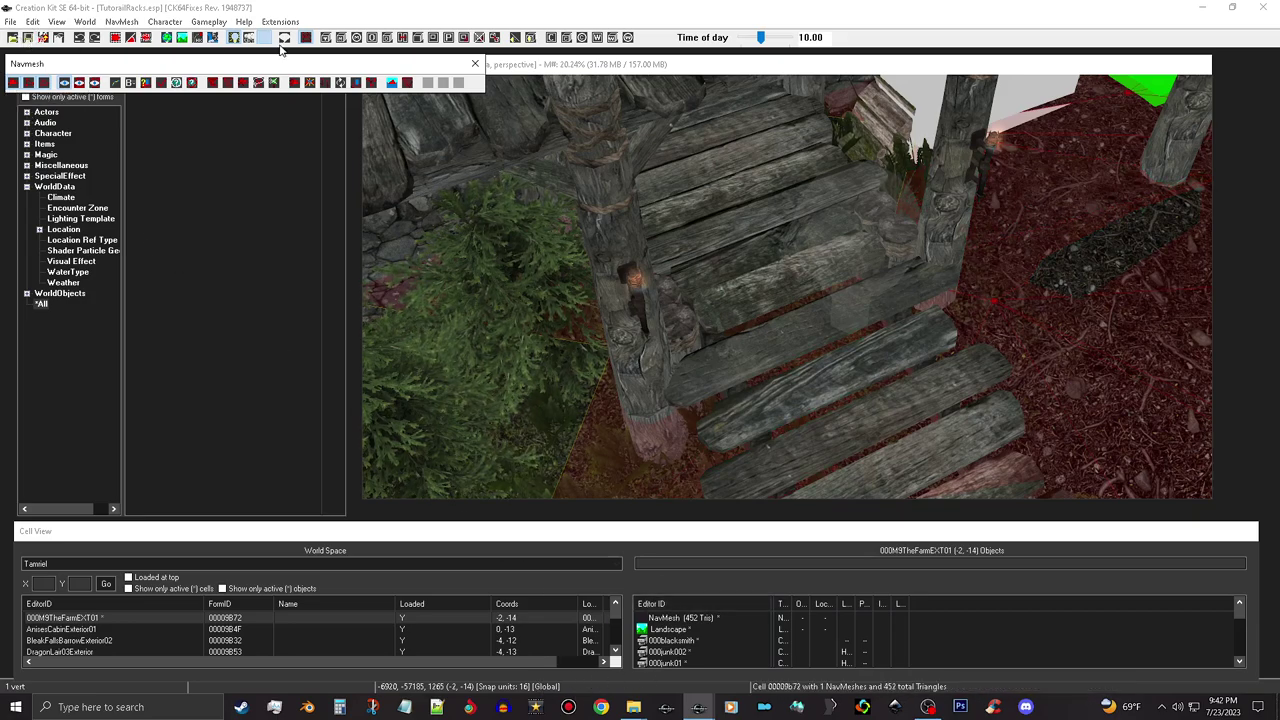
- Leave navmesh editing and save the plugin again
left_click(476, 64)
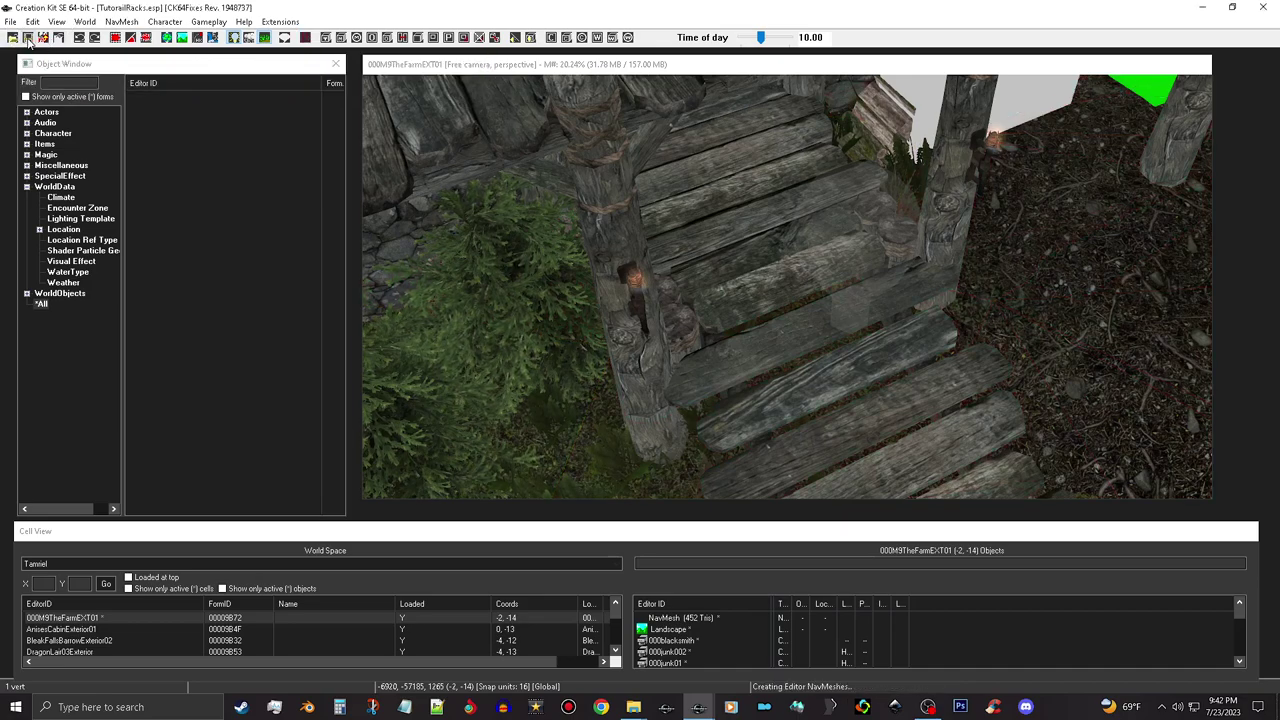
left_click(29, 43)
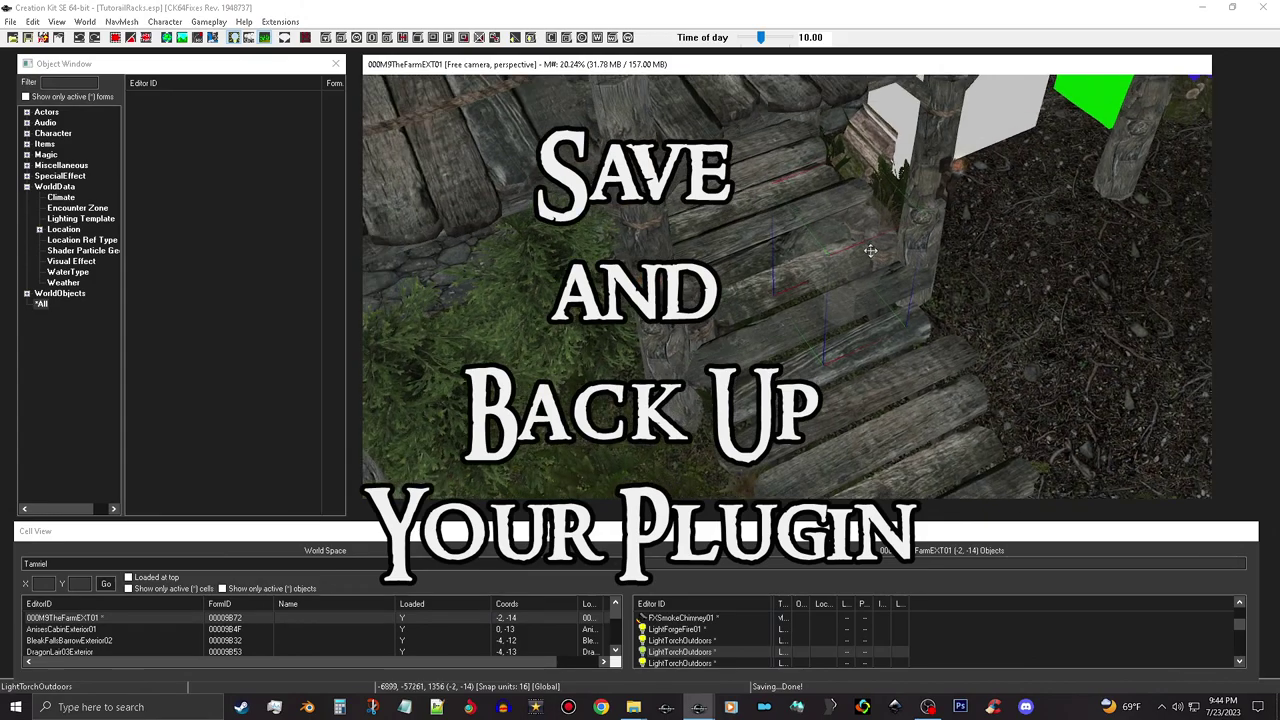
- Reopen navmesh editing in the farm cell and bring the base of the wooden steps into view
middle_click_drag(870, 251, 842, 247, "shift")
middle_click_drag(963, 323, 942, 313, "shift")
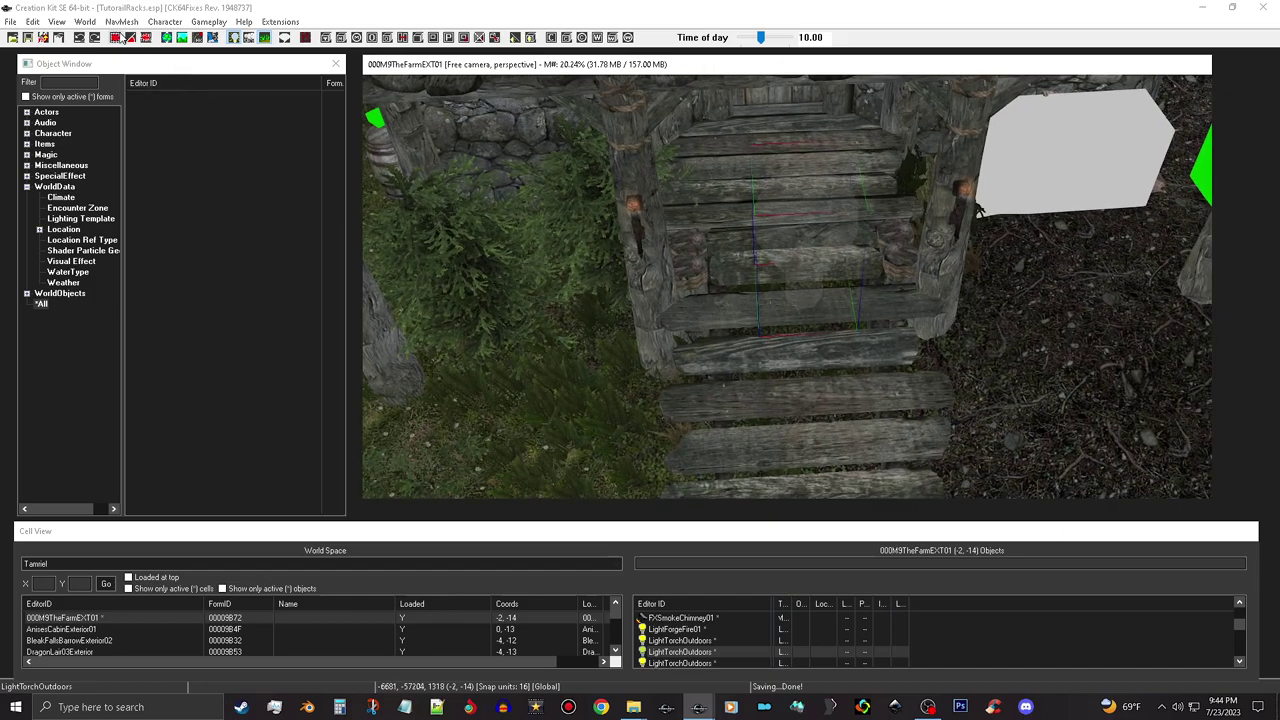
left_click(306, 38)
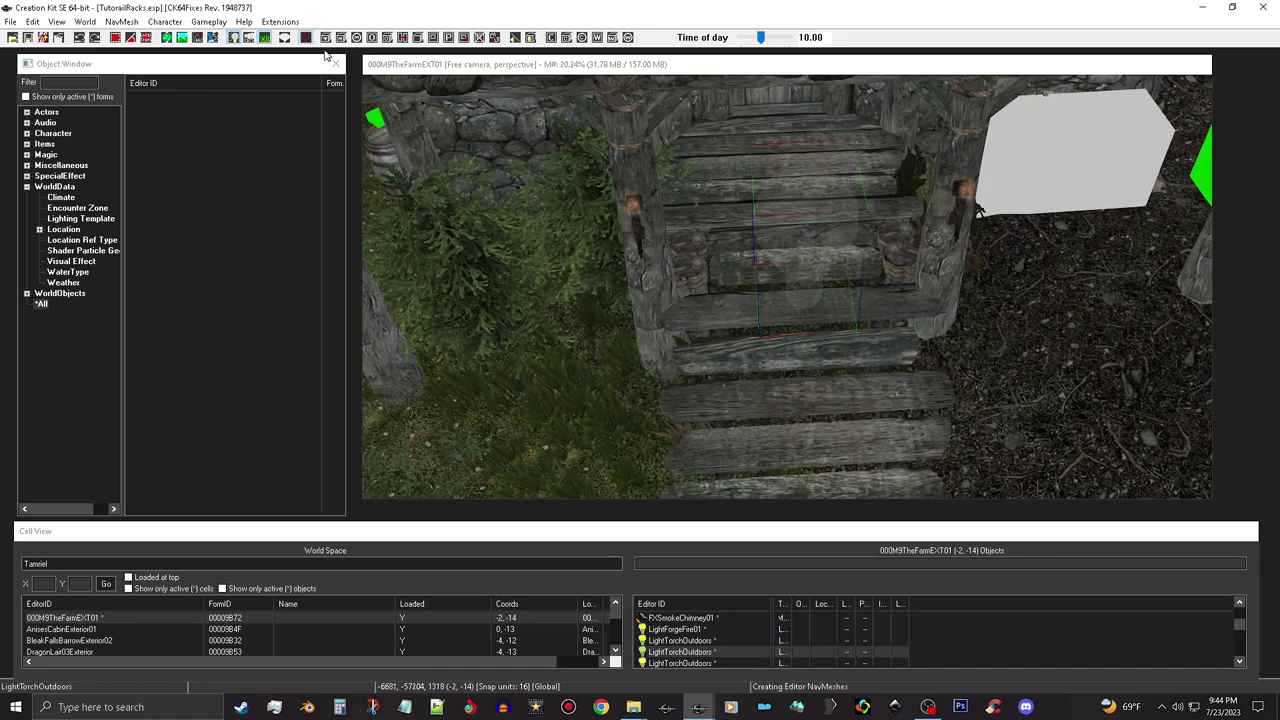
middle_click_drag(1035, 393, 975, 310)
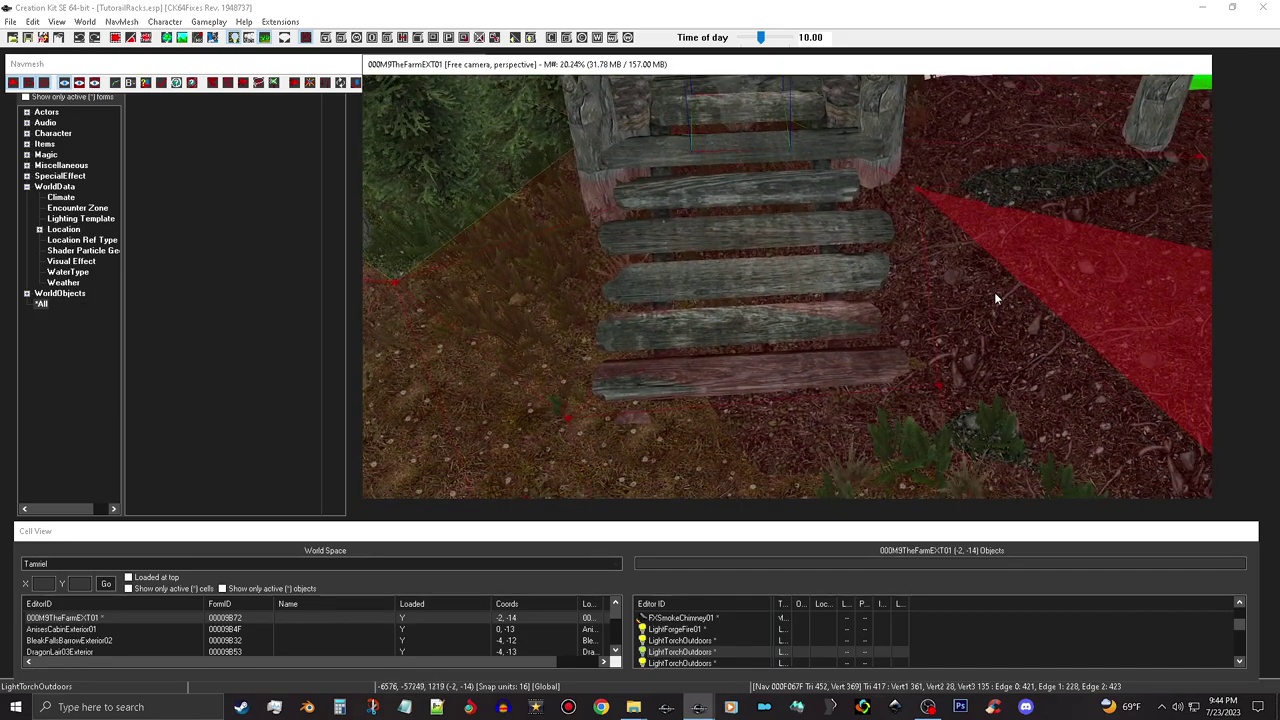
- Examine the navmesh triangles around the base of the wooden steps and beside the neighbouring tree
left_click(994, 293)
left_click(898, 292)
middle_click_drag(898, 292, 660, 270)
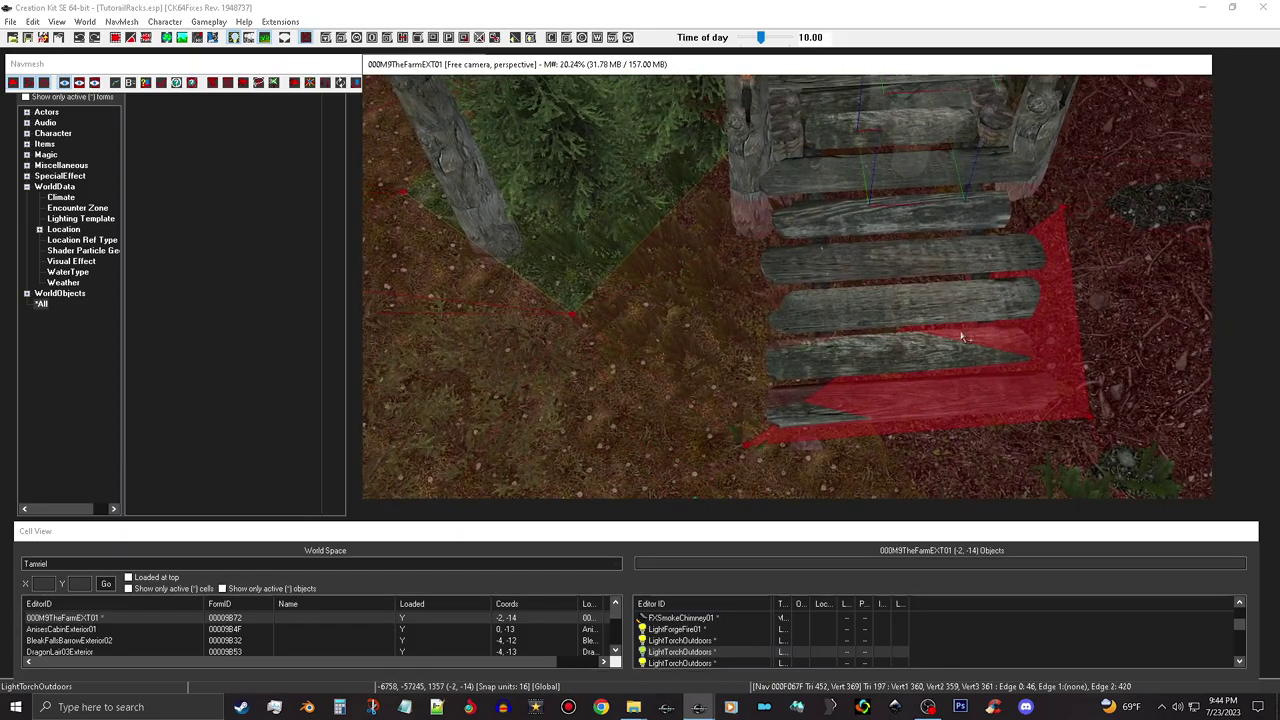
left_click(641, 277)
left_click(380, 245)
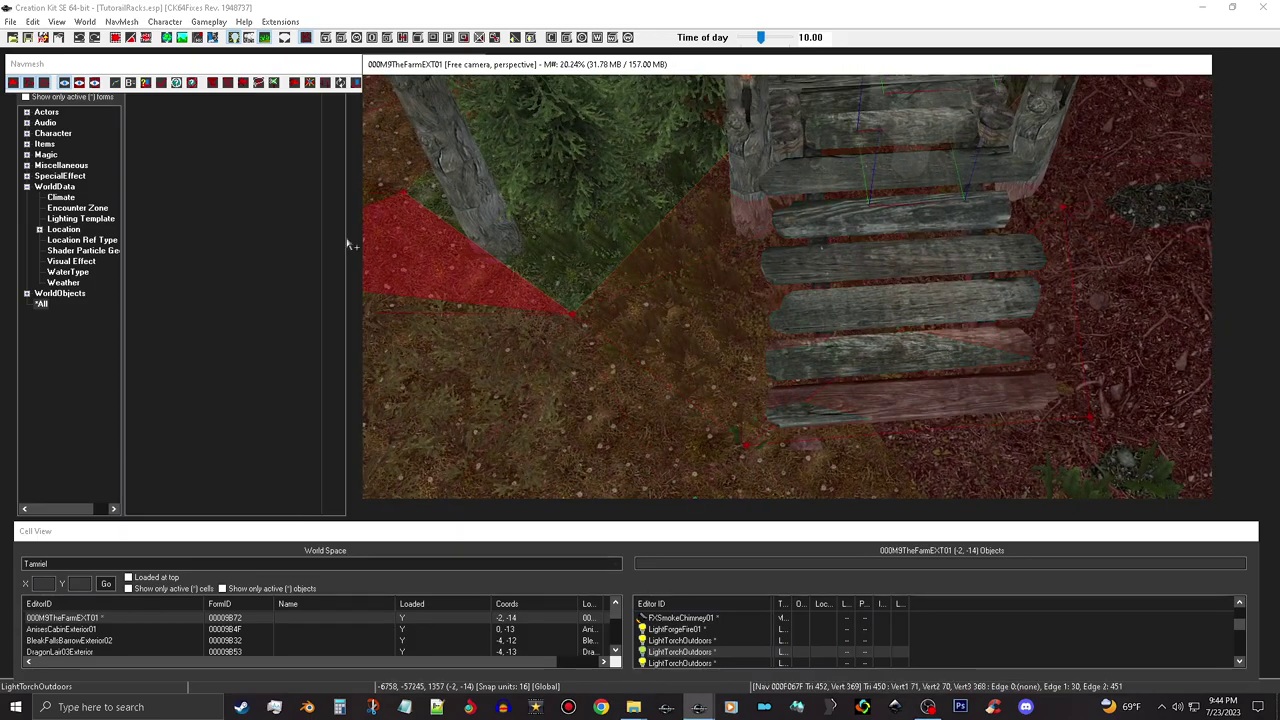
left_click(27, 86)
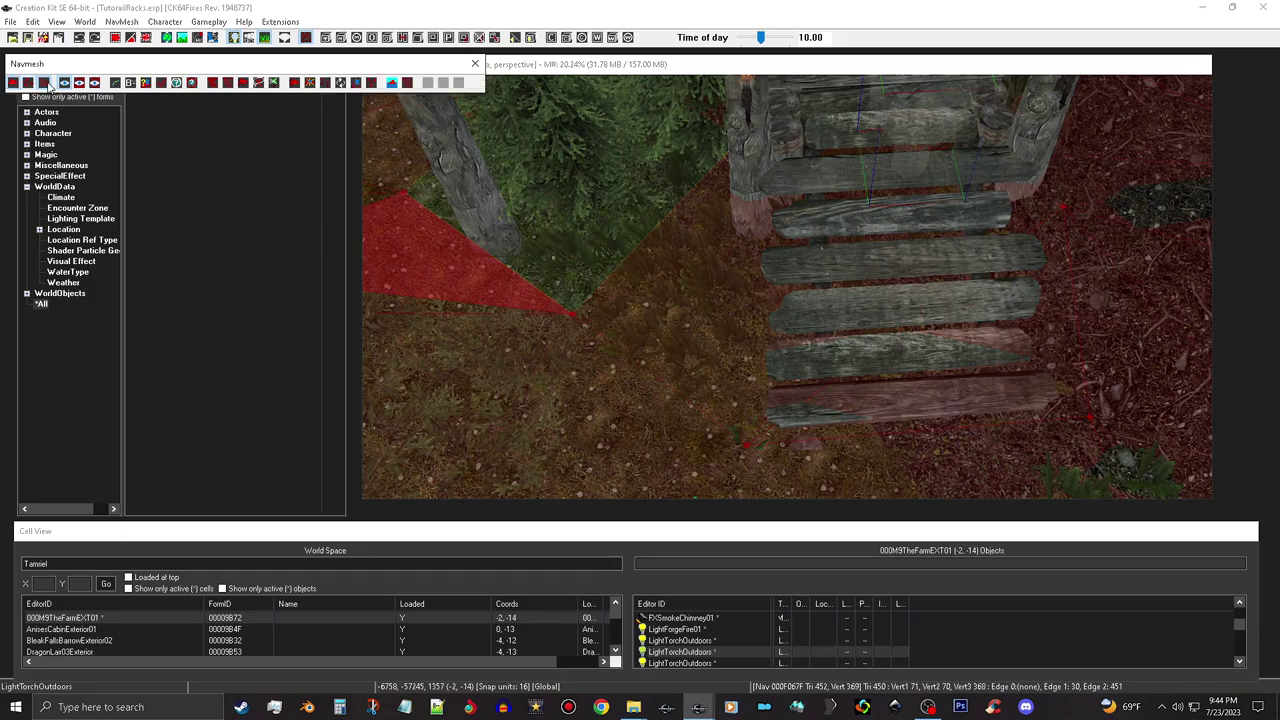
left_click(766, 334)
left_click(737, 250)
left_click(695, 272)
left_click(710, 228)
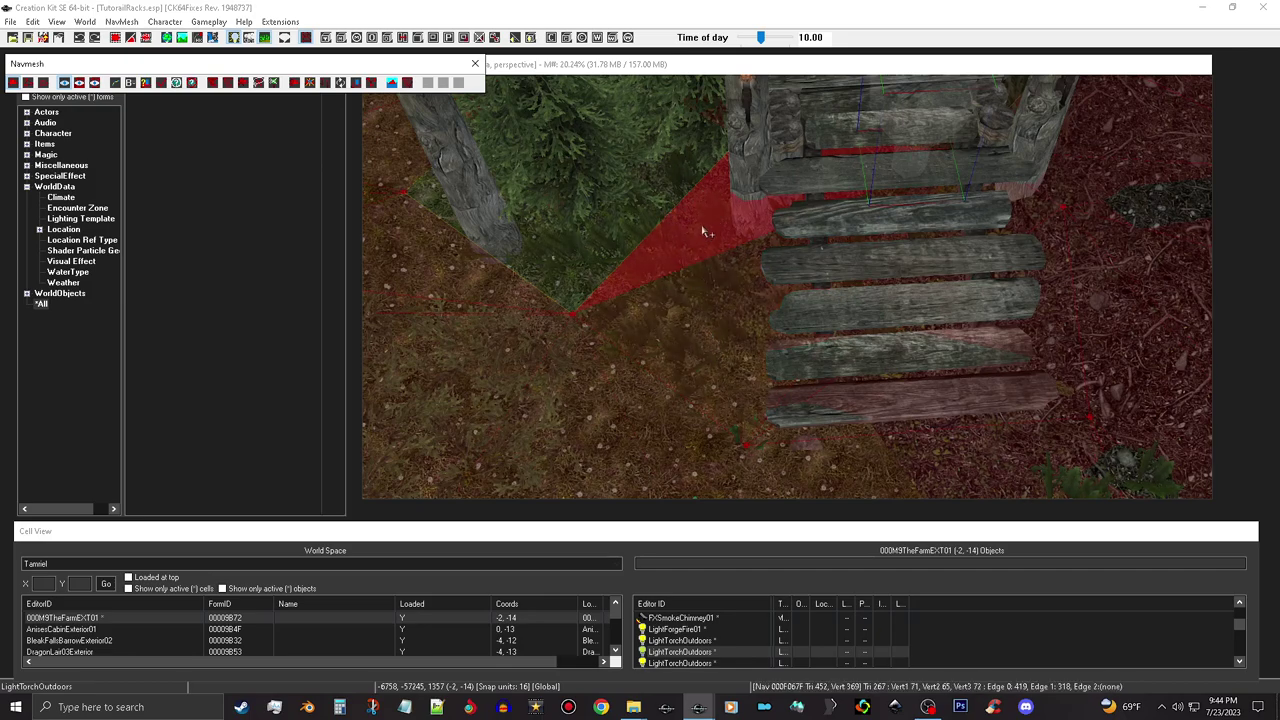
- In triangle selection mode, select the navmesh triangles around the wooden steps and along the ground past the wooden post
left_click(430, 232)
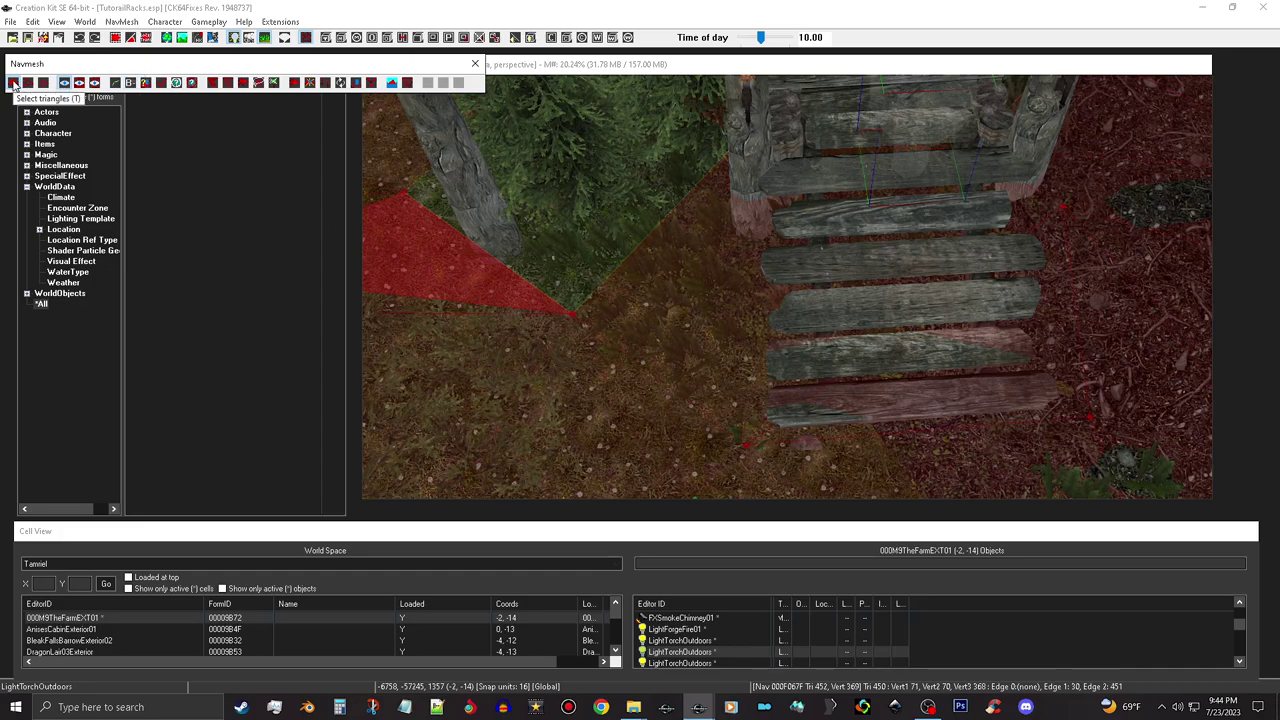
left_click(697, 238)
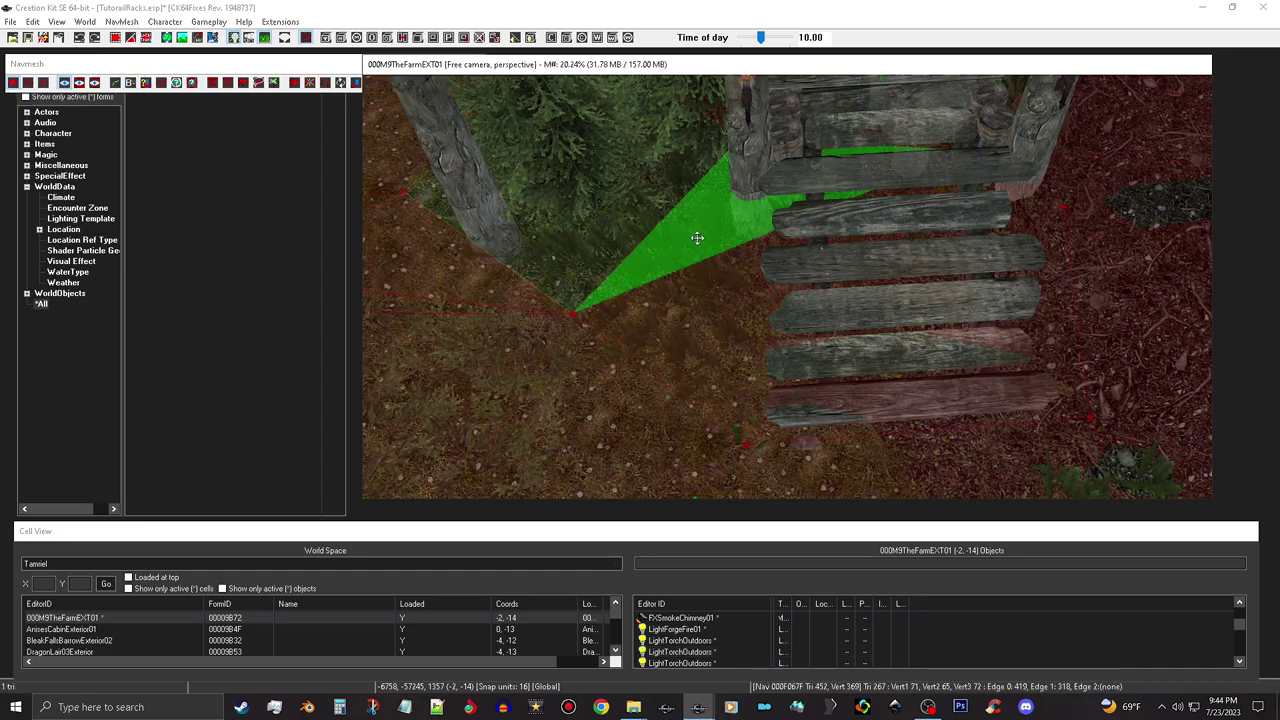
left_click(725, 327, "ctrl")
left_click(826, 378, "ctrl")
left_click(858, 398, "ctrl")
middle_click_drag(969, 333, 800, 407)
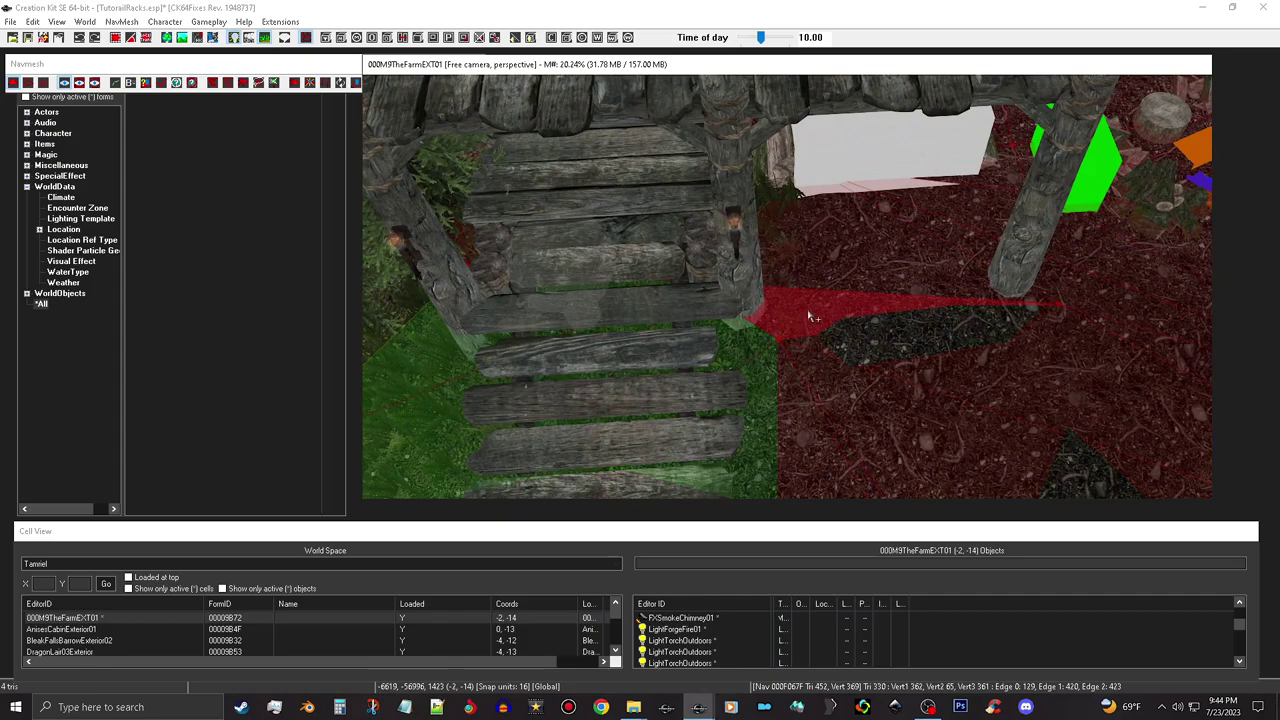
left_click(815, 308, "ctrl")
left_click(893, 262, "ctrl")
left_click(970, 242, "ctrl")
left_click(981, 210, "ctrl")
left_click(1004, 174, "ctrl")
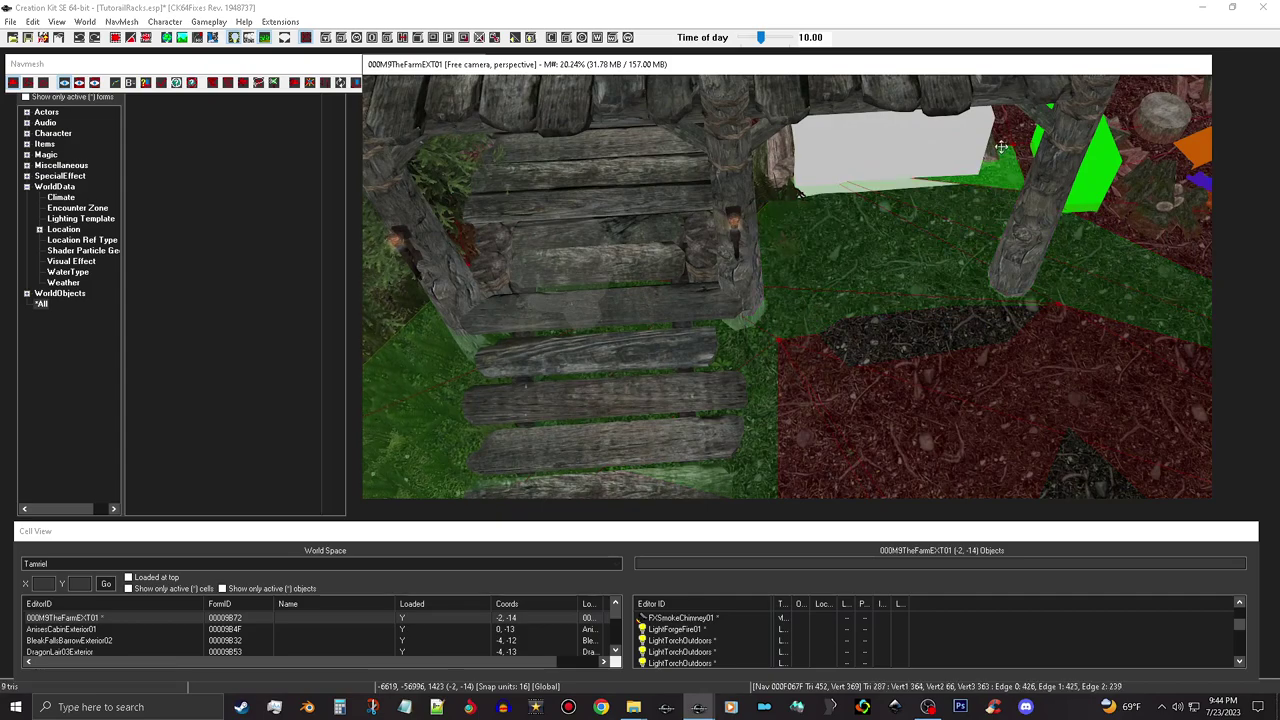
- Split the long navmesh triangles beside the wooden post by adding a vertex on their shared edge
middle_click_drag(1003, 179, 951, 189, "shift")
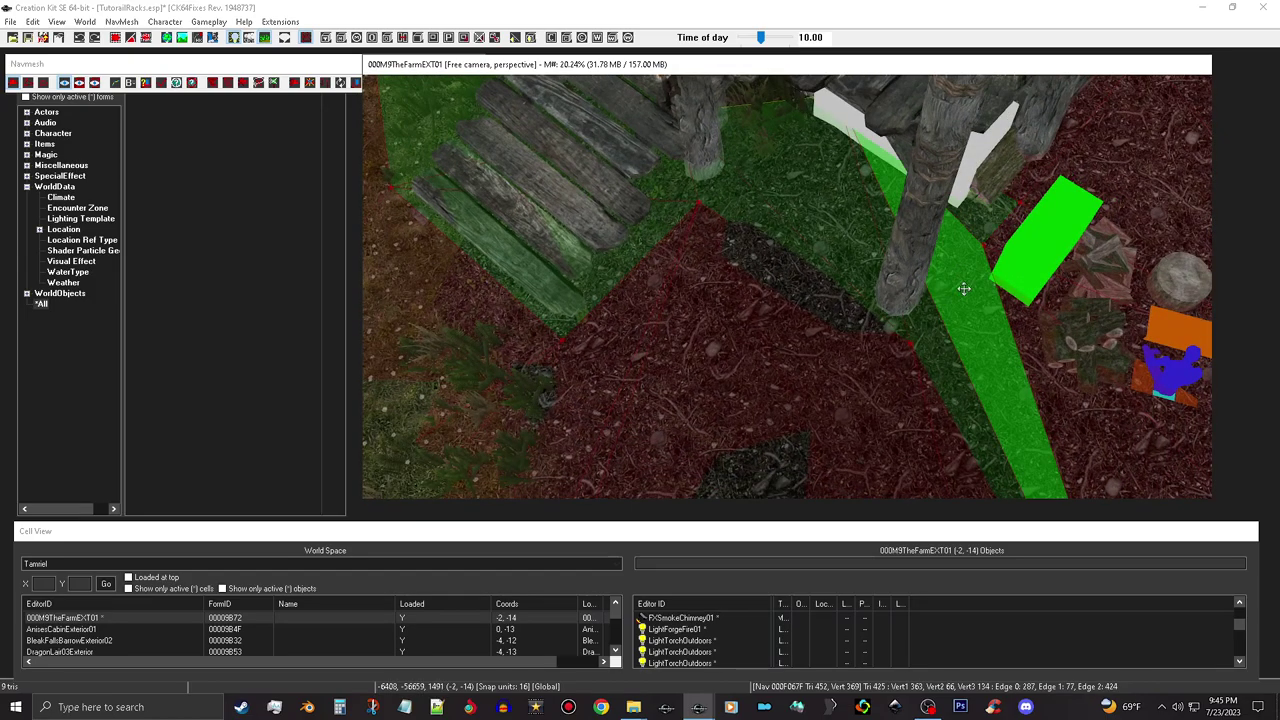
middle_click_drag(951, 313, 926, 302)
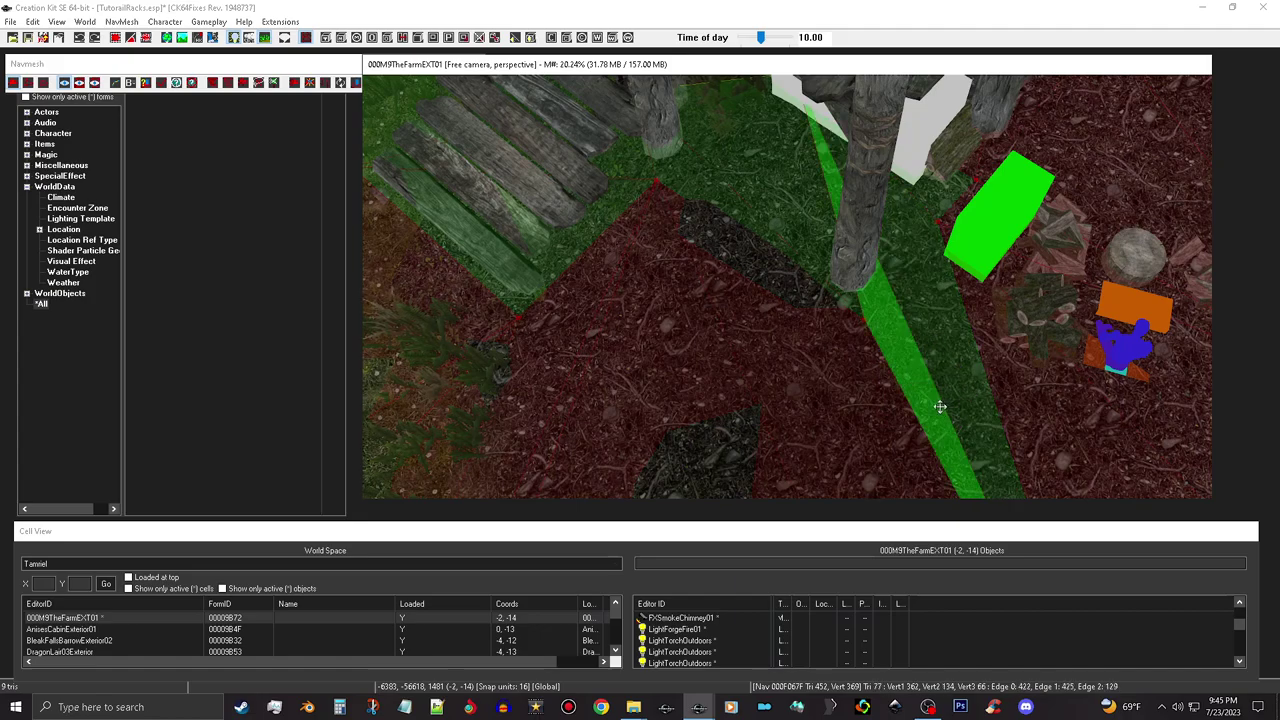
left_click(826, 346)
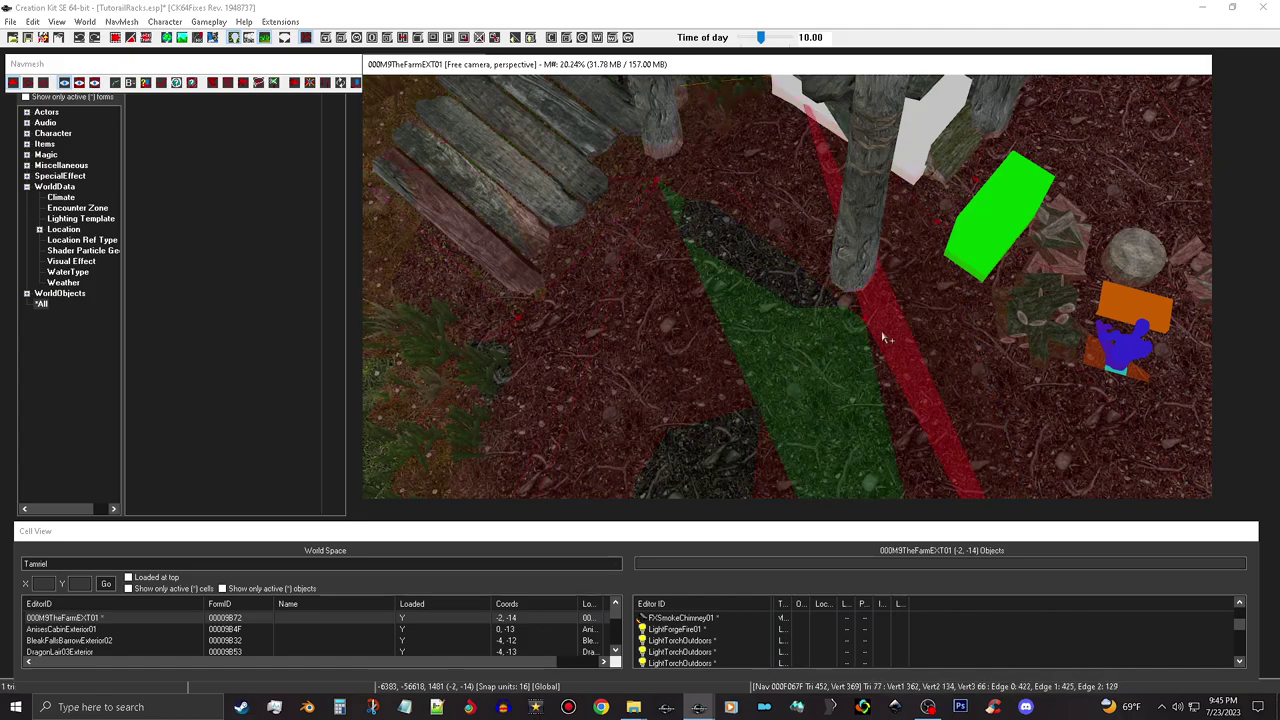
left_click(49, 88)
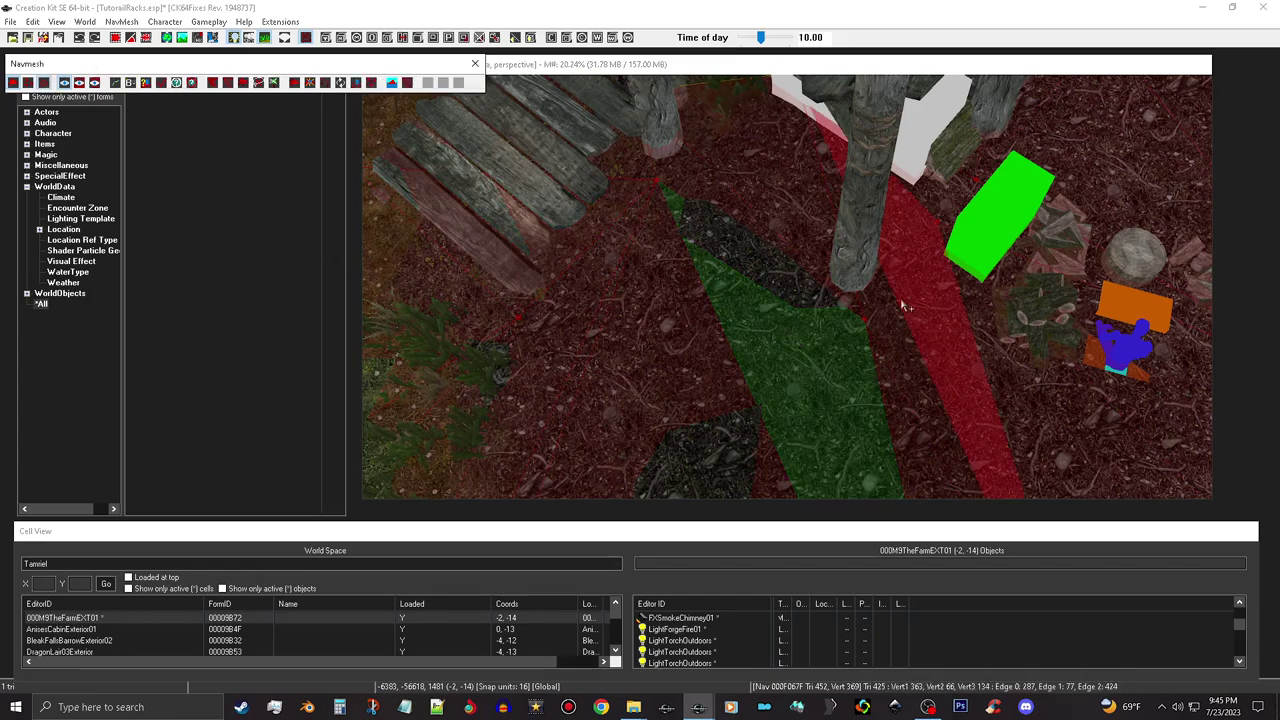
left_click(897, 294)
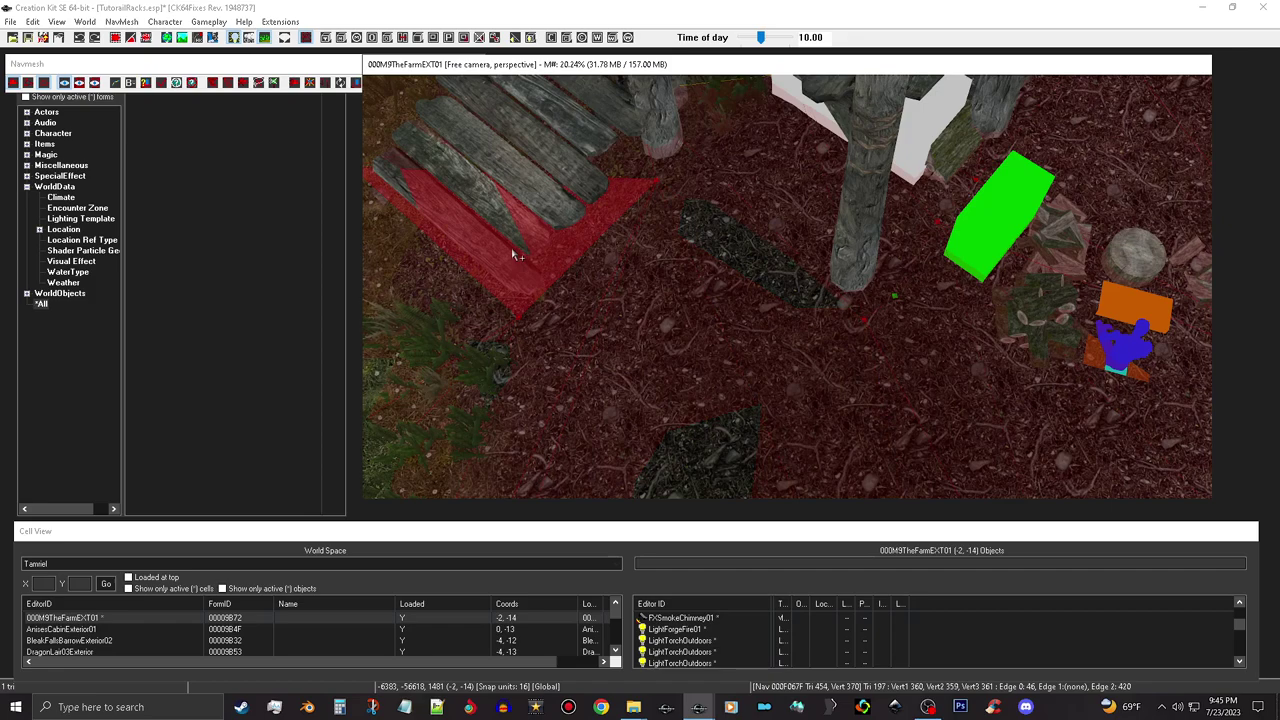
- Select the navmesh triangles around the wooden steps and across to the split triangles by the post
left_click(528, 247)
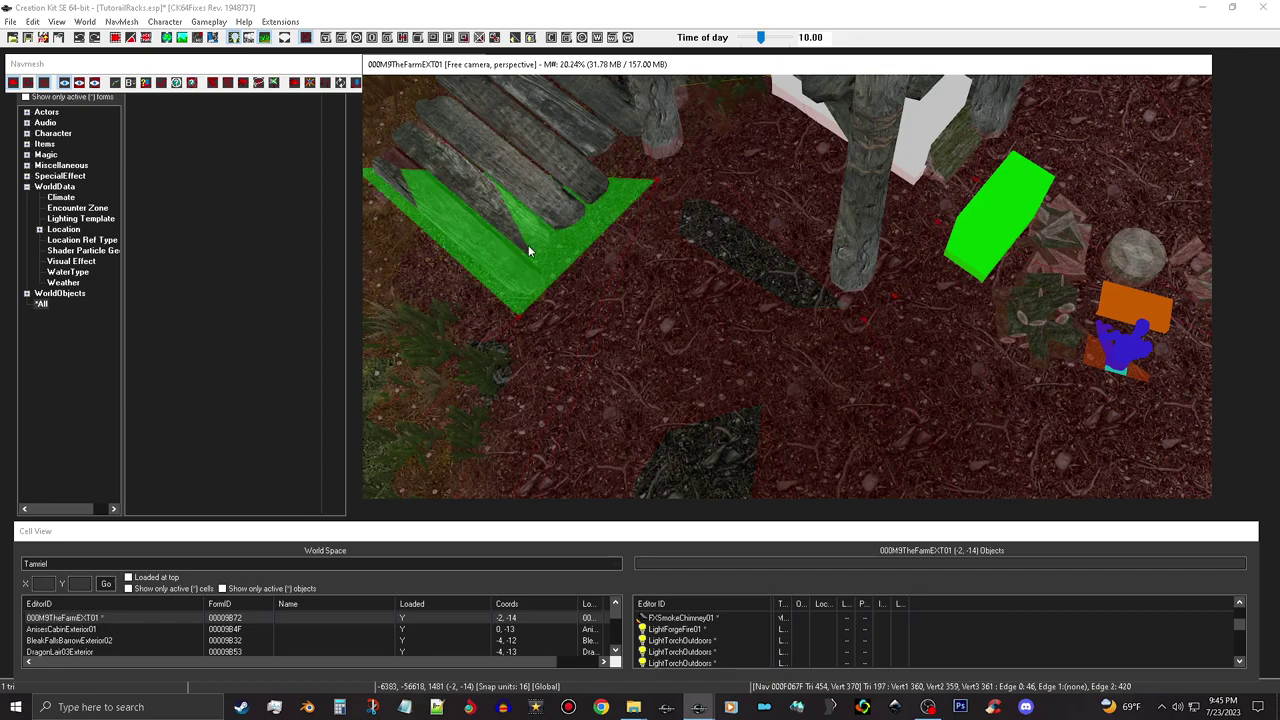
left_click(689, 180)
left_click(727, 161)
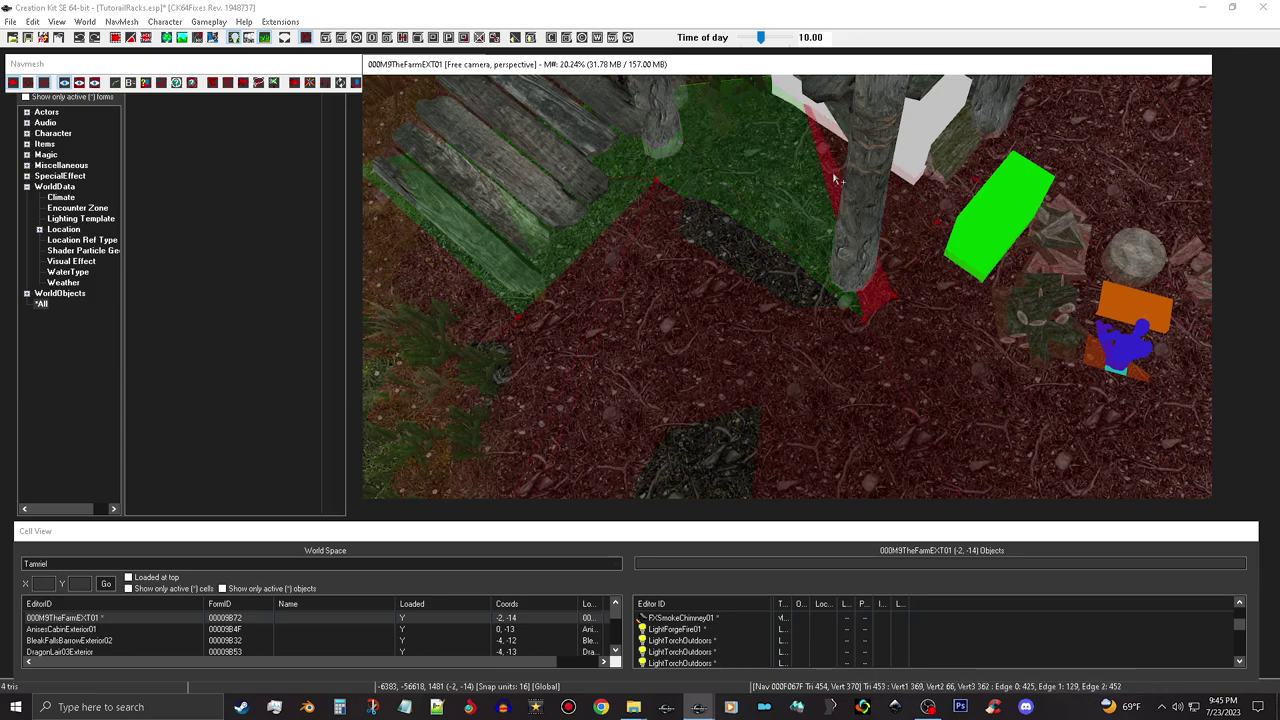
left_click(843, 166)
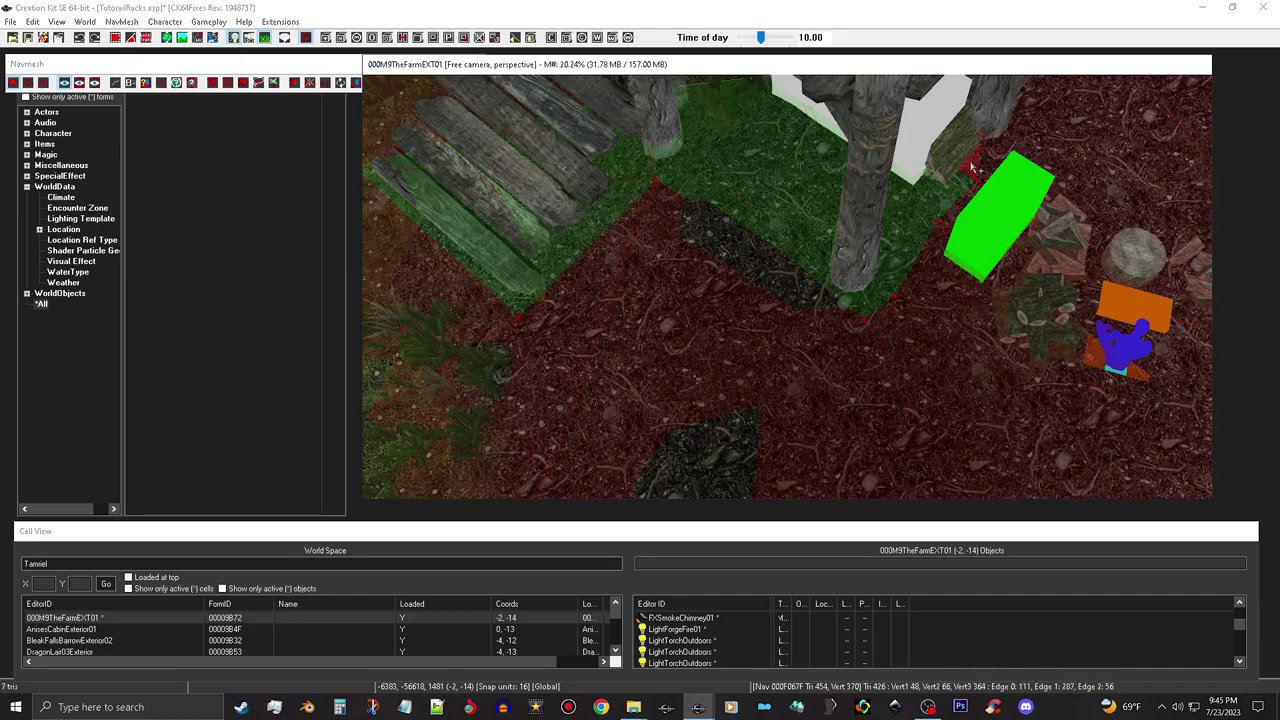
- Extend the triangle selection along the foot of the building's stone wall and around its corner
middle_click_drag(1010, 140, 726, 382)
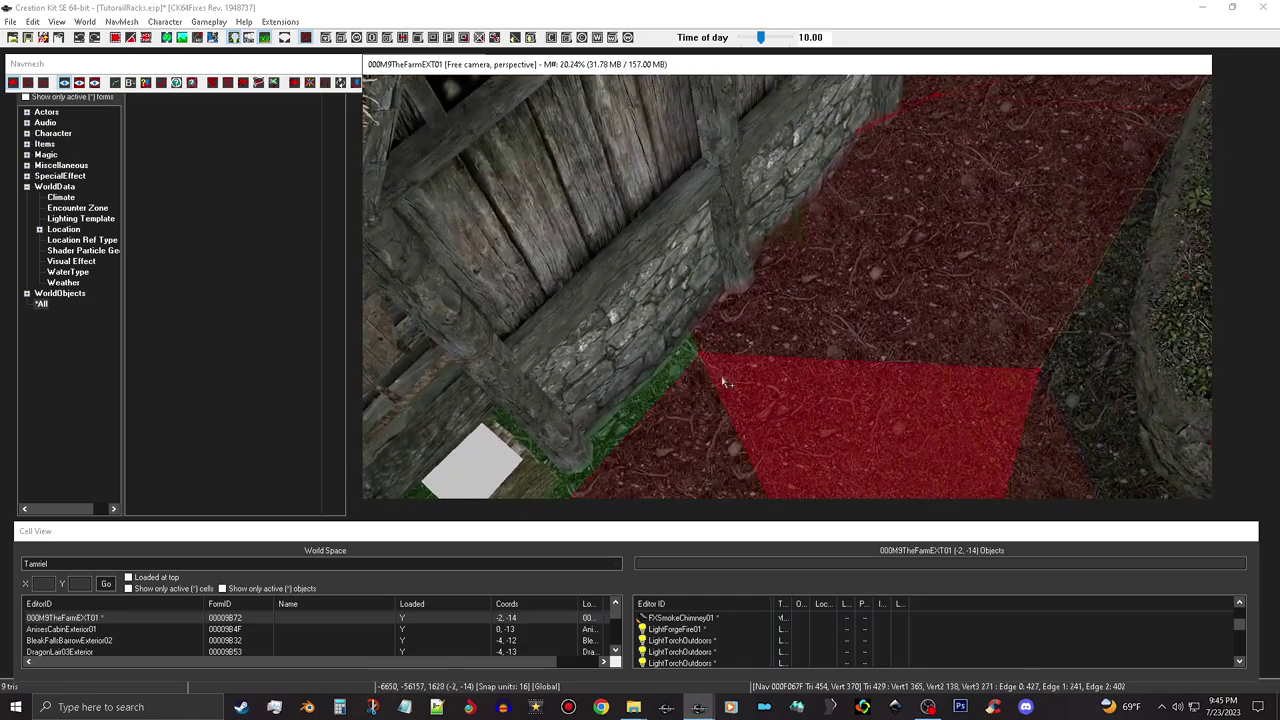
left_click(743, 296, "ctrl")
middle_click_drag(886, 223, 806, 234, "shift")
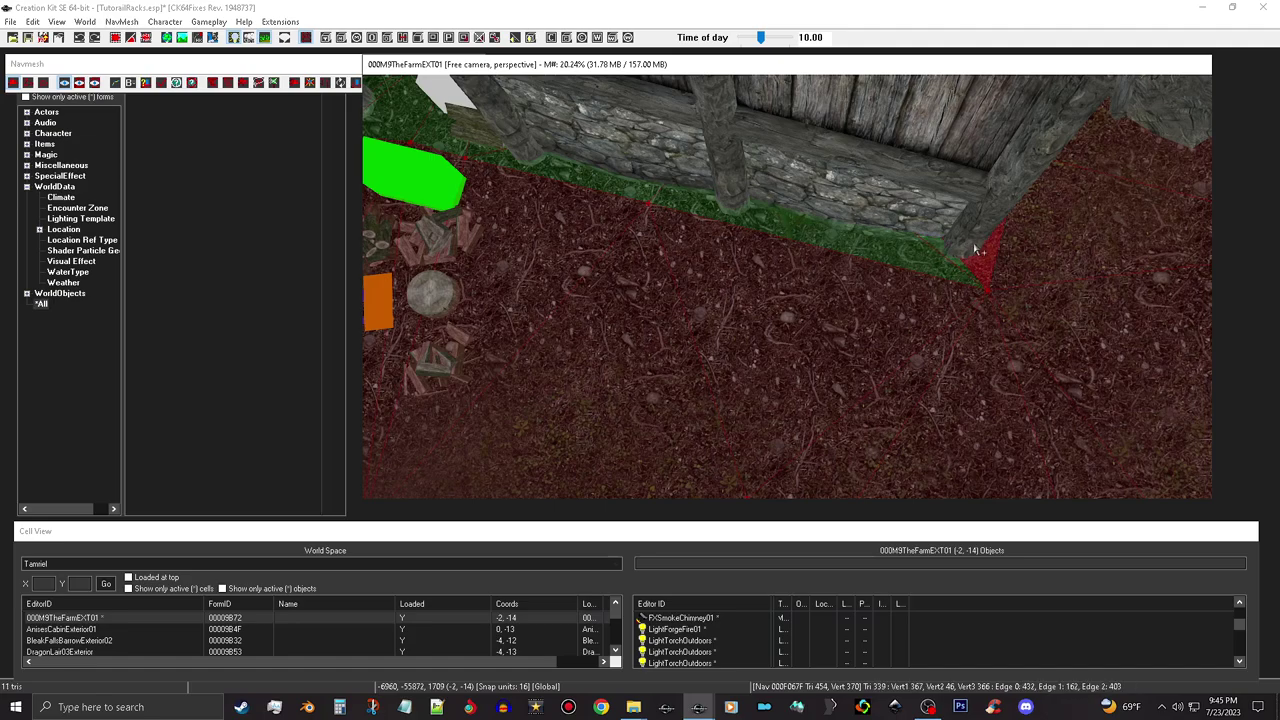
middle_click_drag(1026, 228, 783, 270, "shift")
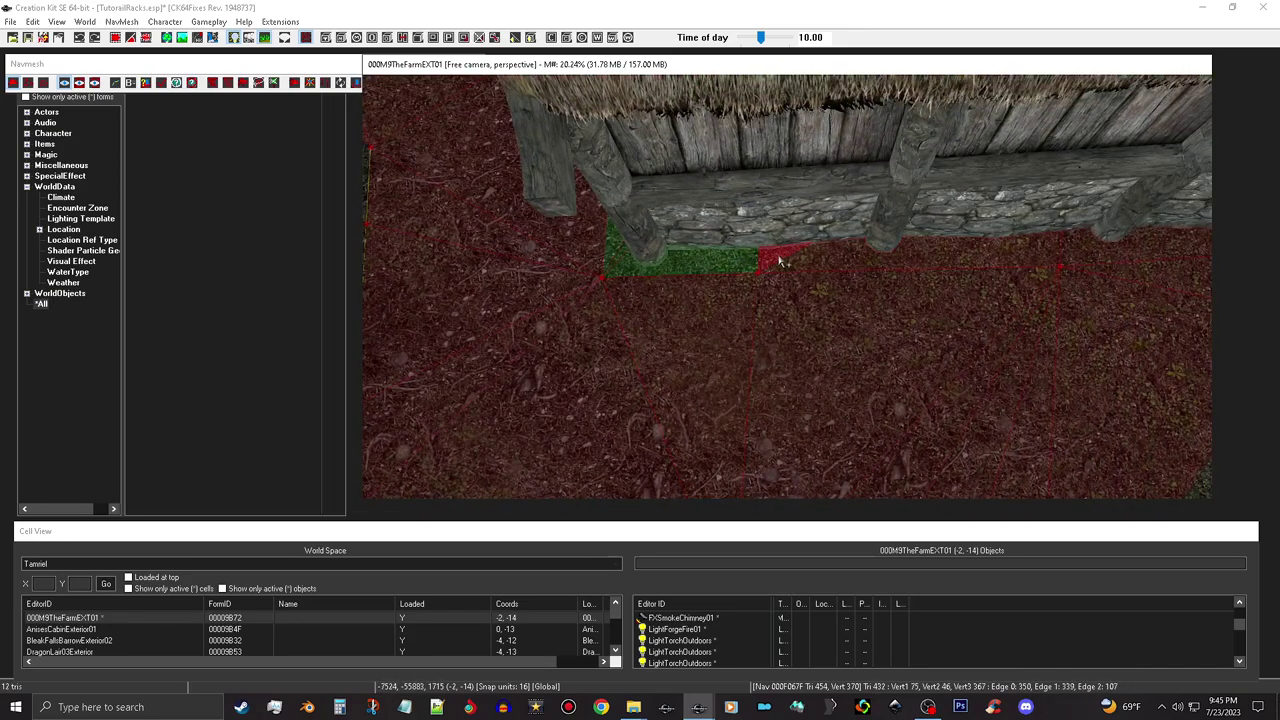
left_click(845, 262, "ctrl")
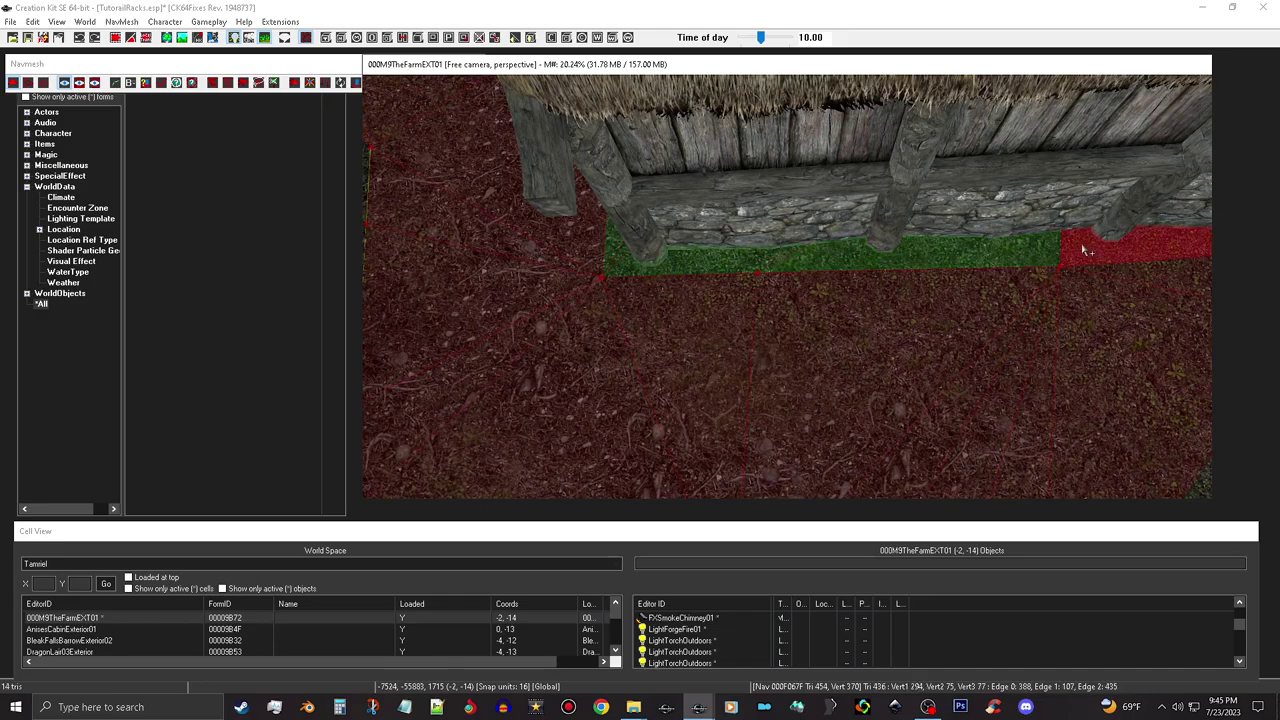
middle_click_drag(1084, 242, 838, 289, "shift")
middle_click_drag(937, 252, 818, 240, "shift")
left_click(817, 245)
left_click(800, 243)
middle_click_drag(887, 257, 746, 238, "shift")
- From below the terrain, add the large navmesh triangles under the building to the selection
scroll(746, 238, "up", 5)
scroll(750, 238, "up", 6)
middle_click_drag(780, 257, 568, 283, "shift")
scroll(636, 321, "down", 2)
left_click(634, 323)
left_click(588, 254)
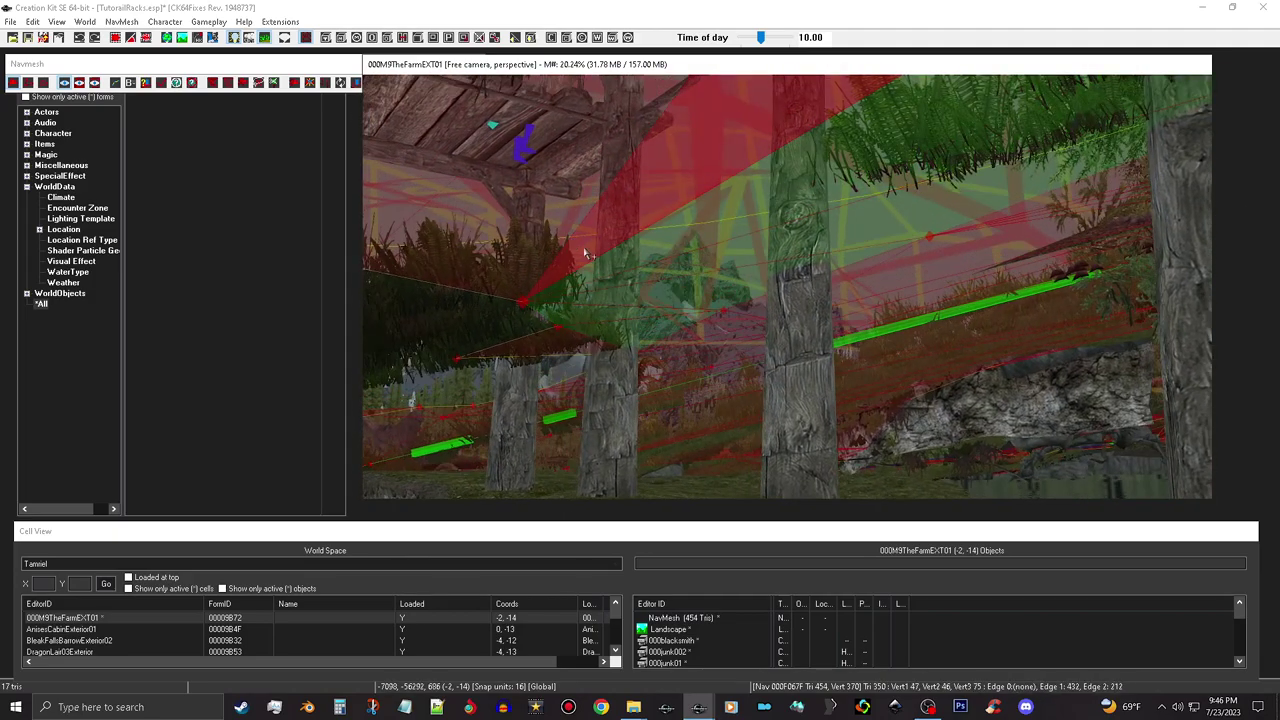
left_click(590, 249, "ctrl")
left_click(550, 217, "ctrl")
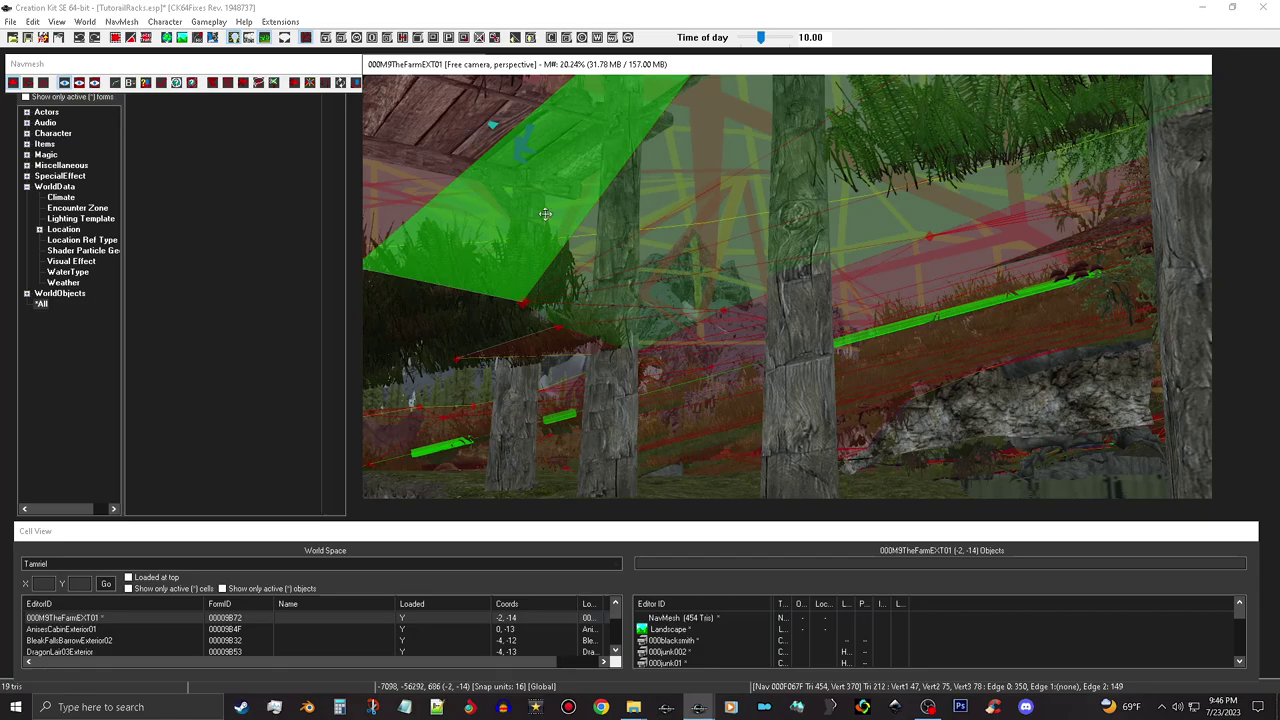
scroll(646, 309, "down", 4)
middle_click_drag(657, 343, 575, 370)
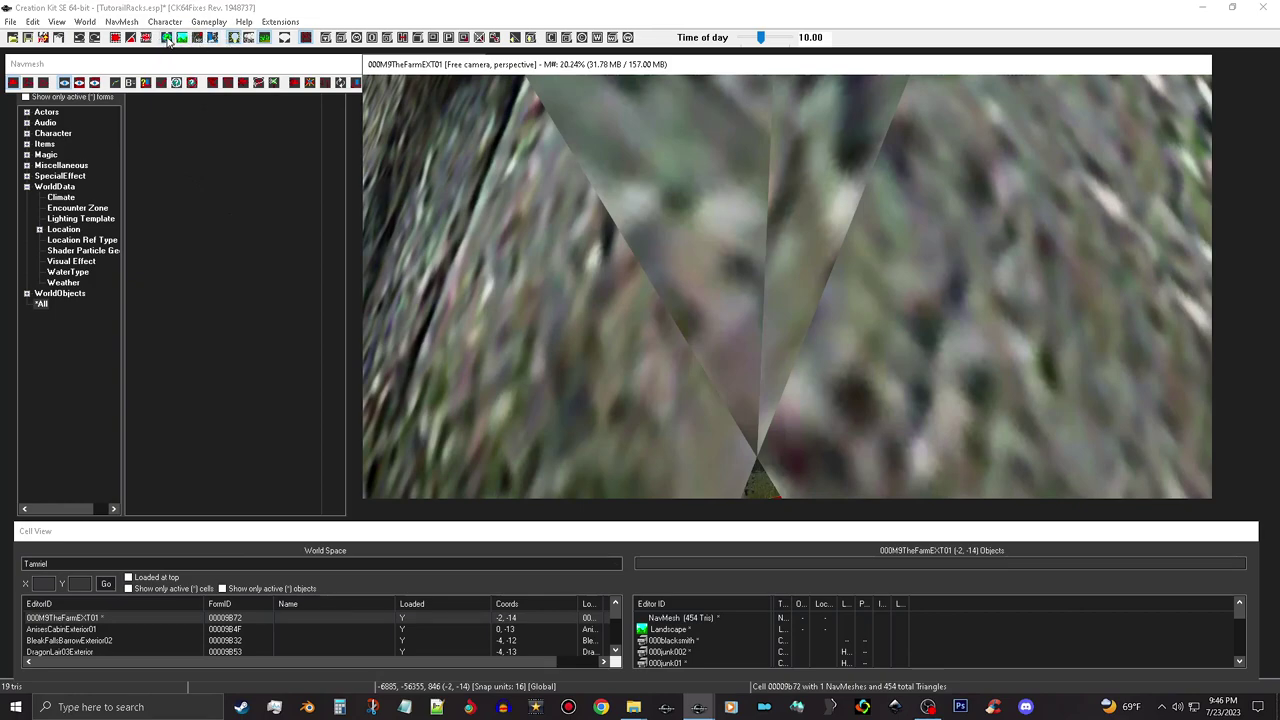
left_click(167, 38)
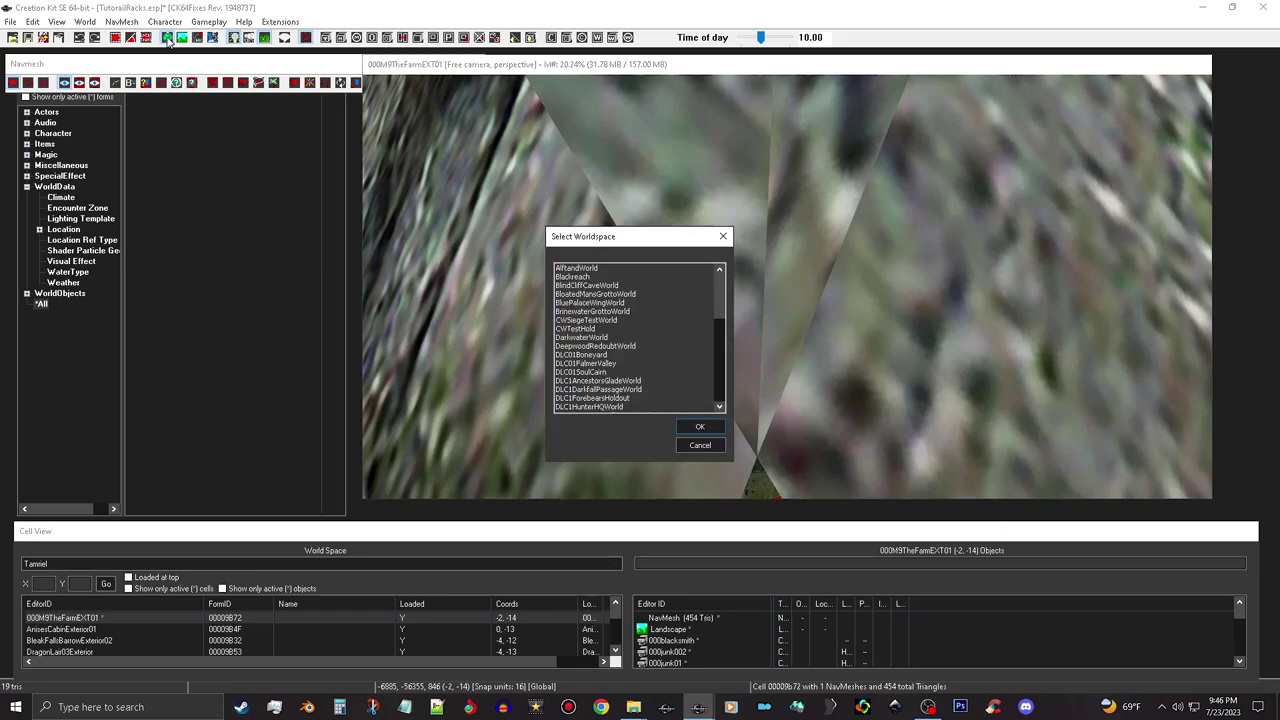
left_click(722, 236)
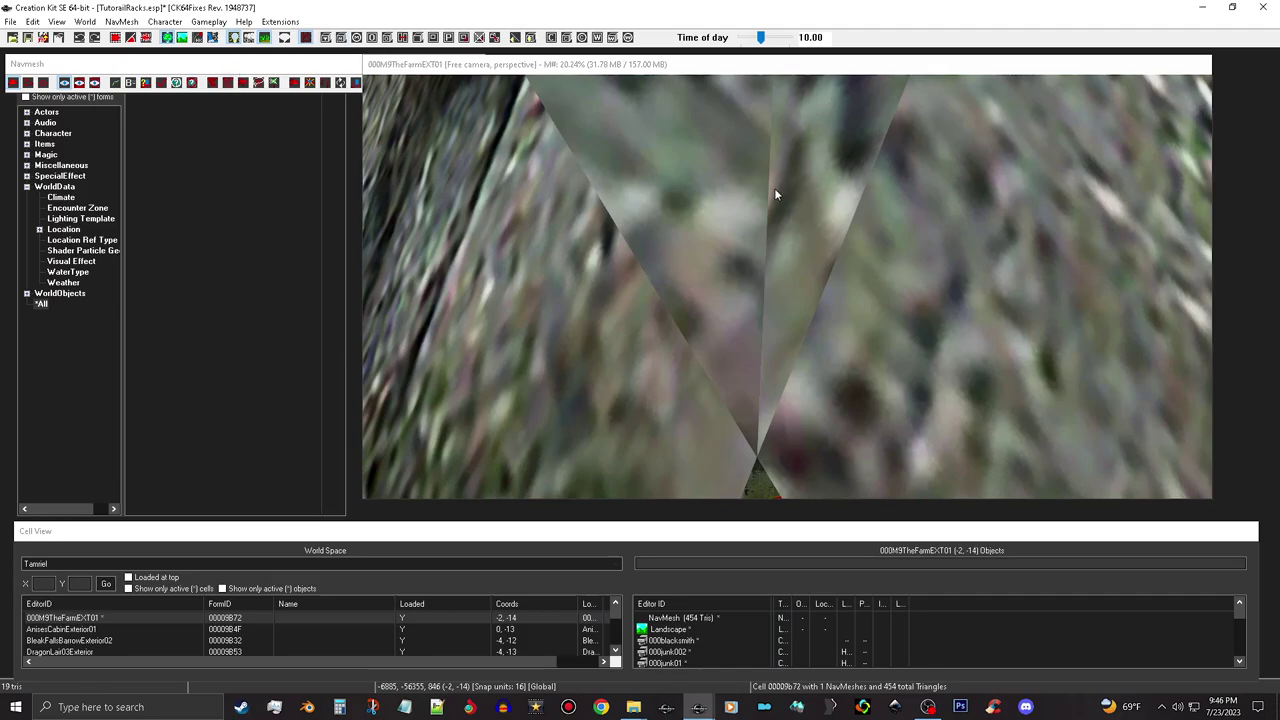
- Add the next large triangle beneath the thatched building to the selection, working from below the terrain
middle_click_drag(844, 226, 807, 218)
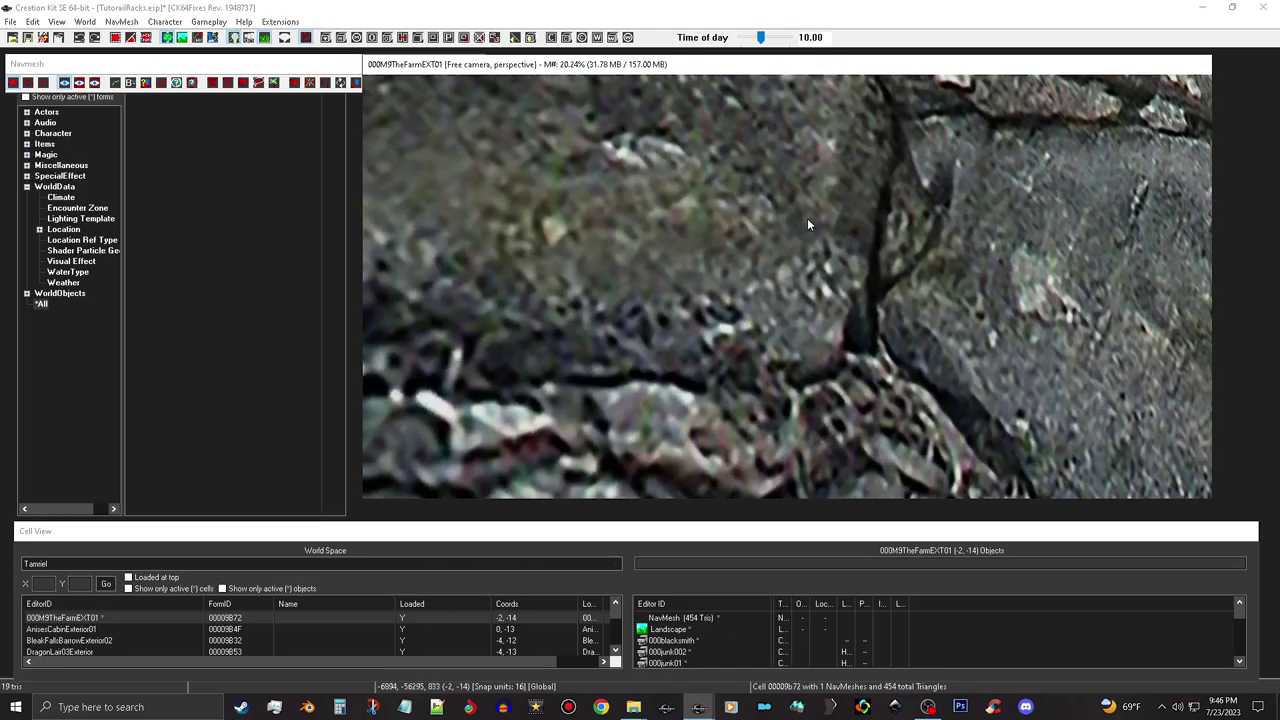
scroll(809, 219, "up", 3)
scroll(804, 262, "up", 10)
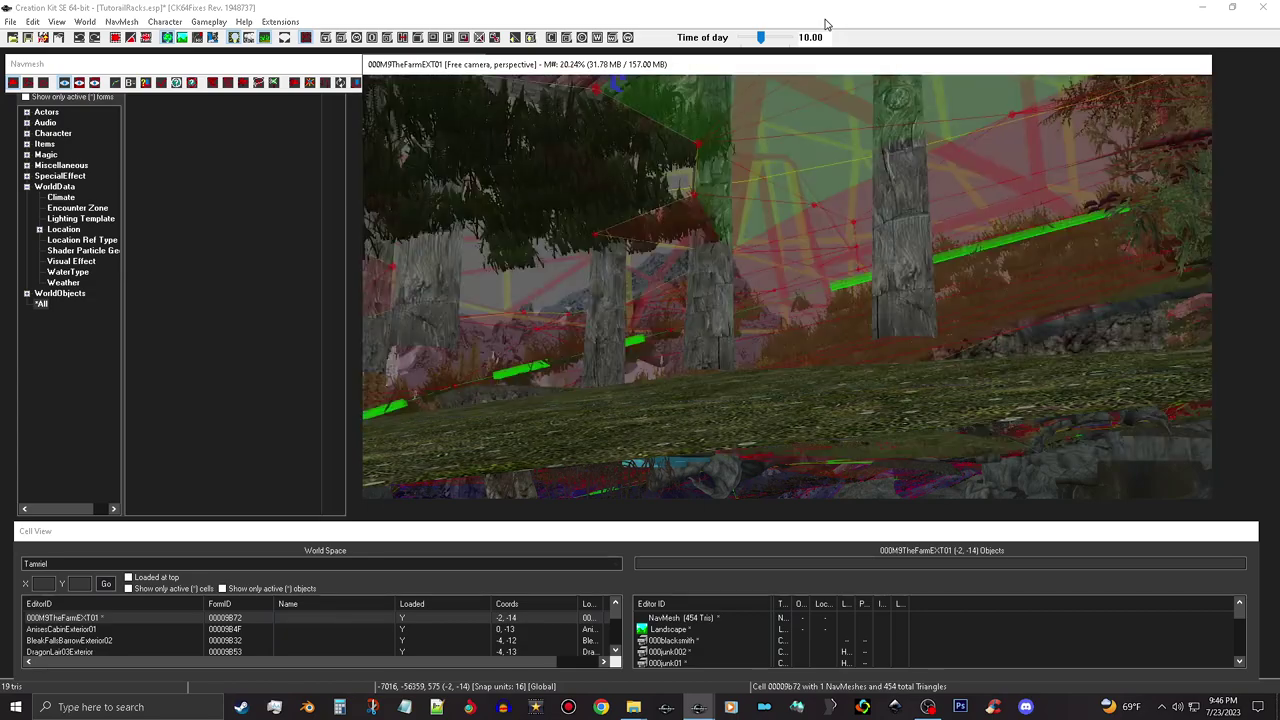
middle_click_drag(971, 166, 888, 315)
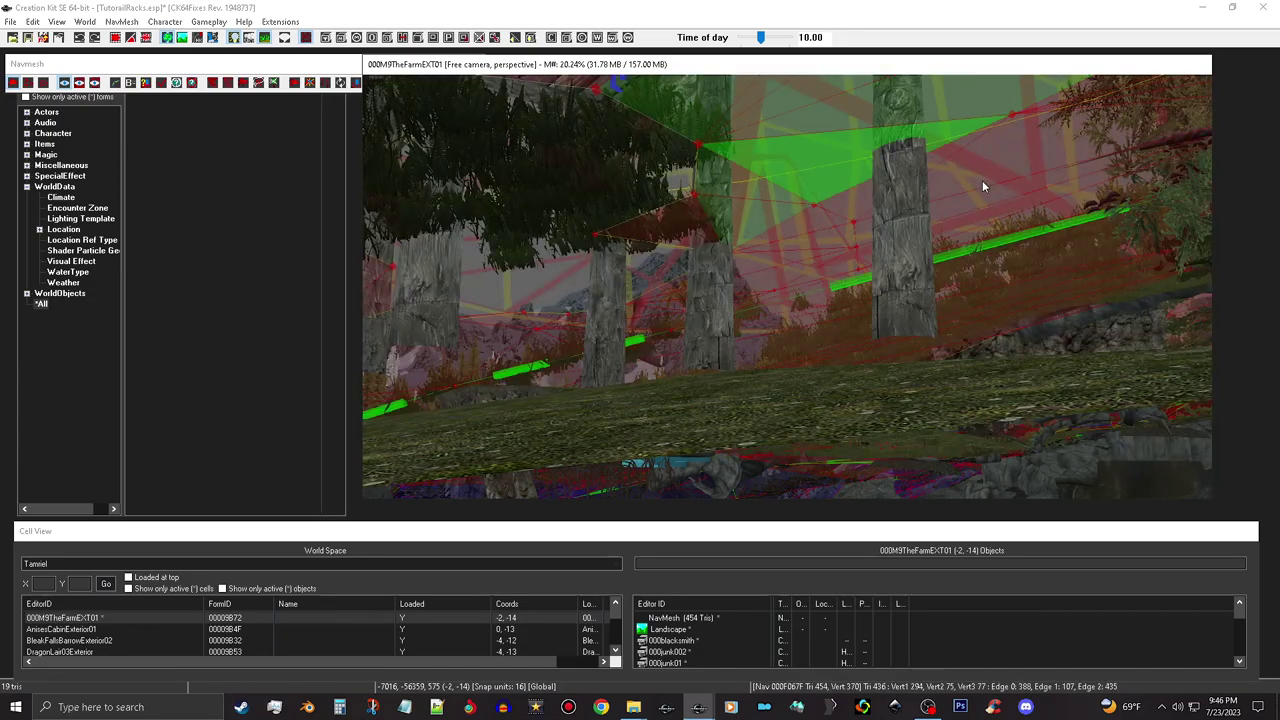
left_click(808, 302)
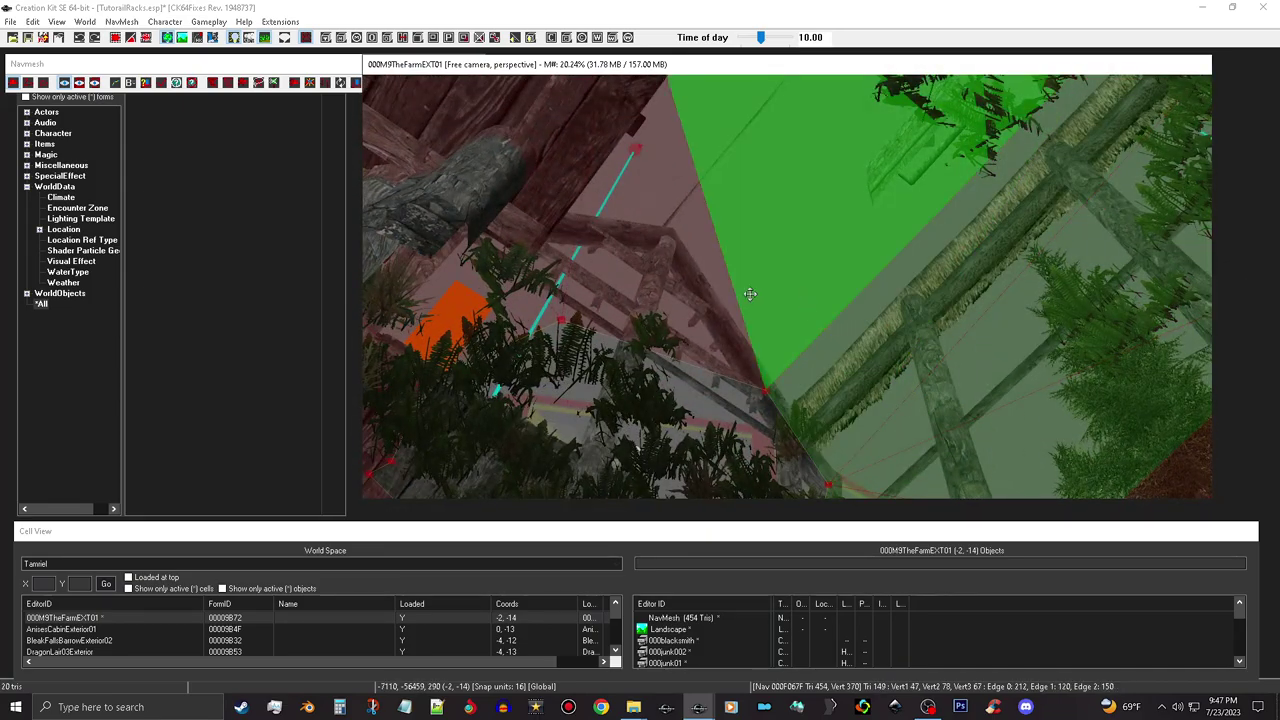
left_click(519, 247)
key("p")
- Add the remaining triangles between the thatched building and the timber deck to the selection
left_click(660, 177)
middle_click_drag(660, 177, 705, 326)
left_click(705, 326)
middle_click_drag(781, 233, 755, 413)
left_click(827, 380, "ctrl")
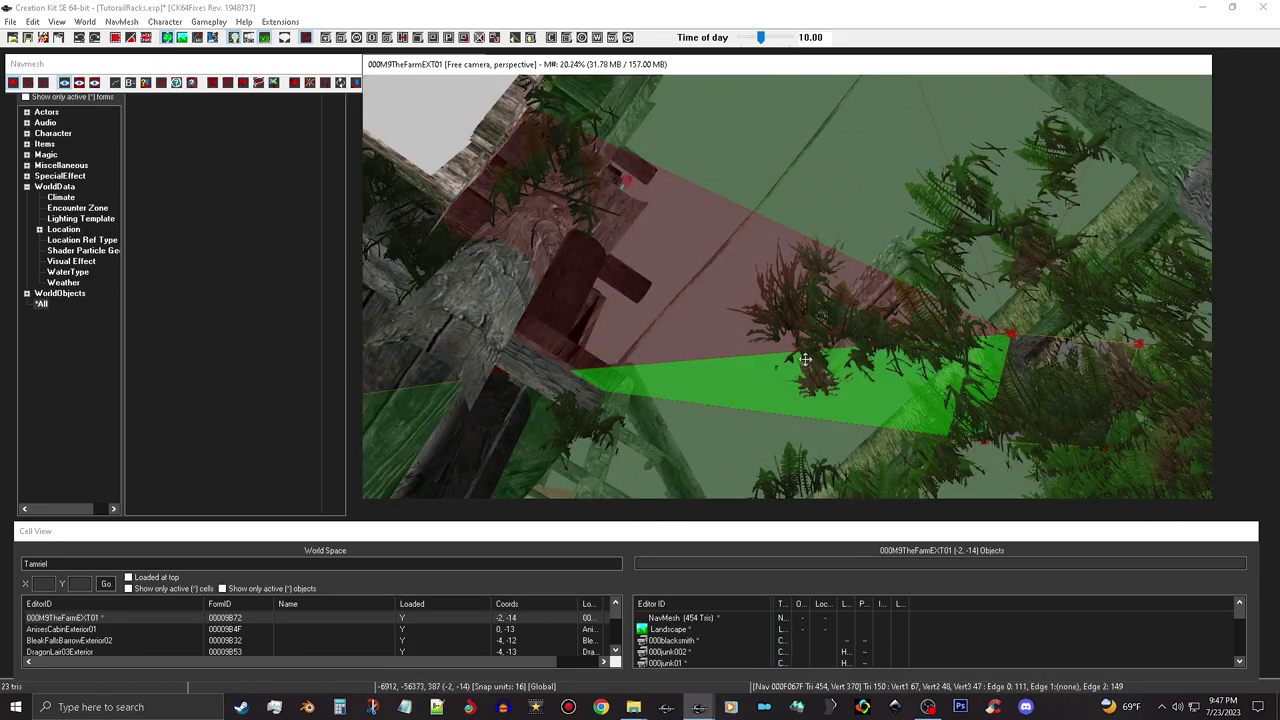
left_click(776, 296, "ctrl")
- Add the triangles beside the timber deck and under its barrels to the selection, working from below the terrain
middle_click_drag(776, 296, 881, 76)
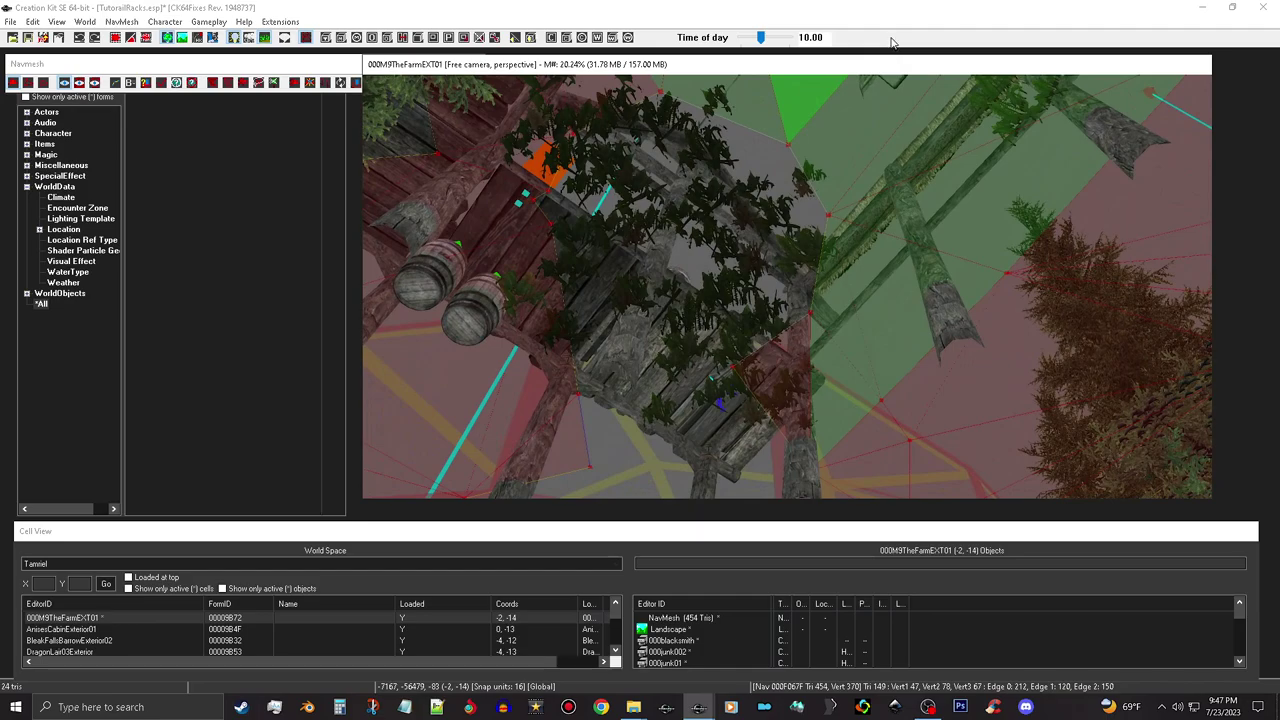
middle_click_drag(979, 312, 997, 220)
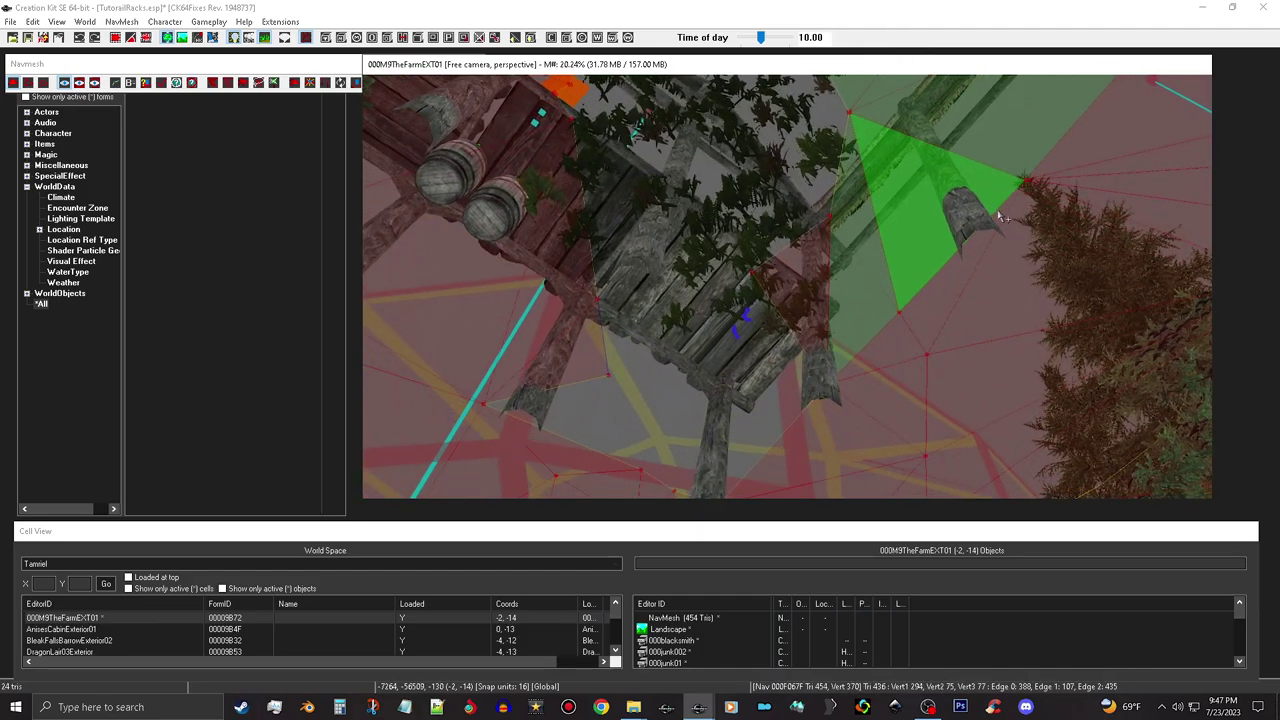
left_click(786, 303, "ctrl")
middle_click_drag(641, 214, 762, 271)
left_click(708, 243)
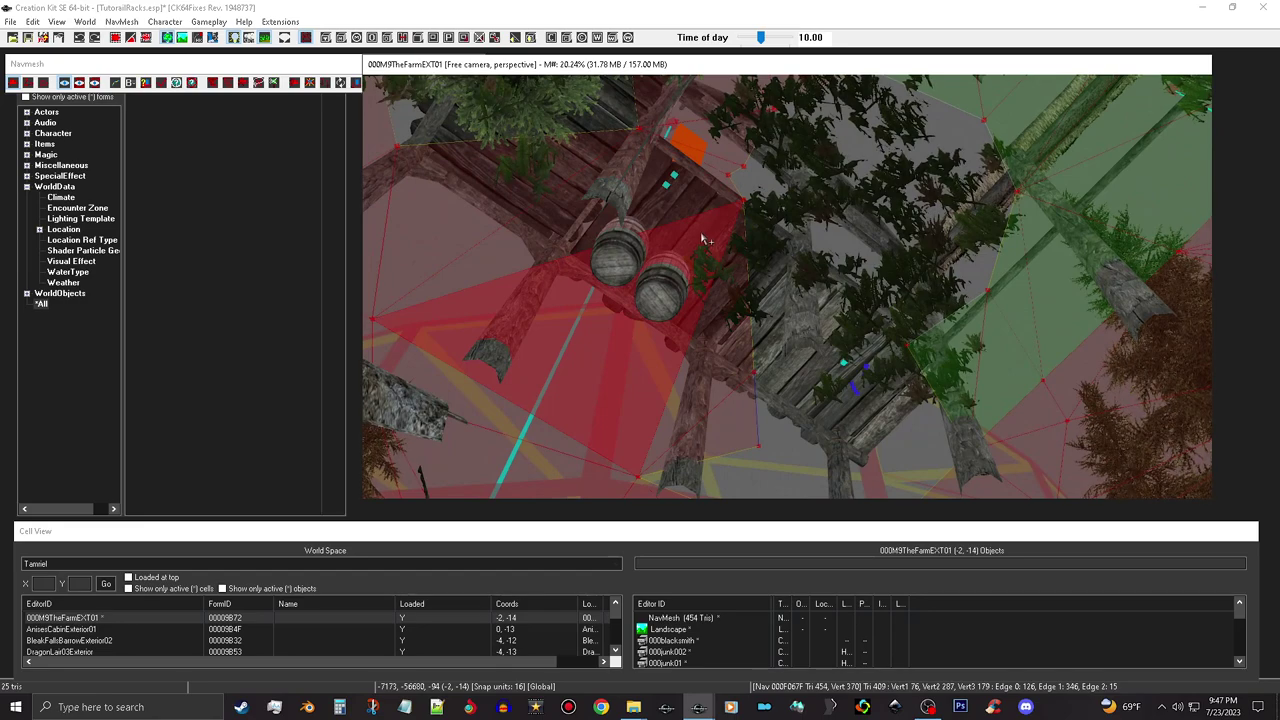
middle_click_drag(704, 240, 748, 138)
left_click(778, 202)
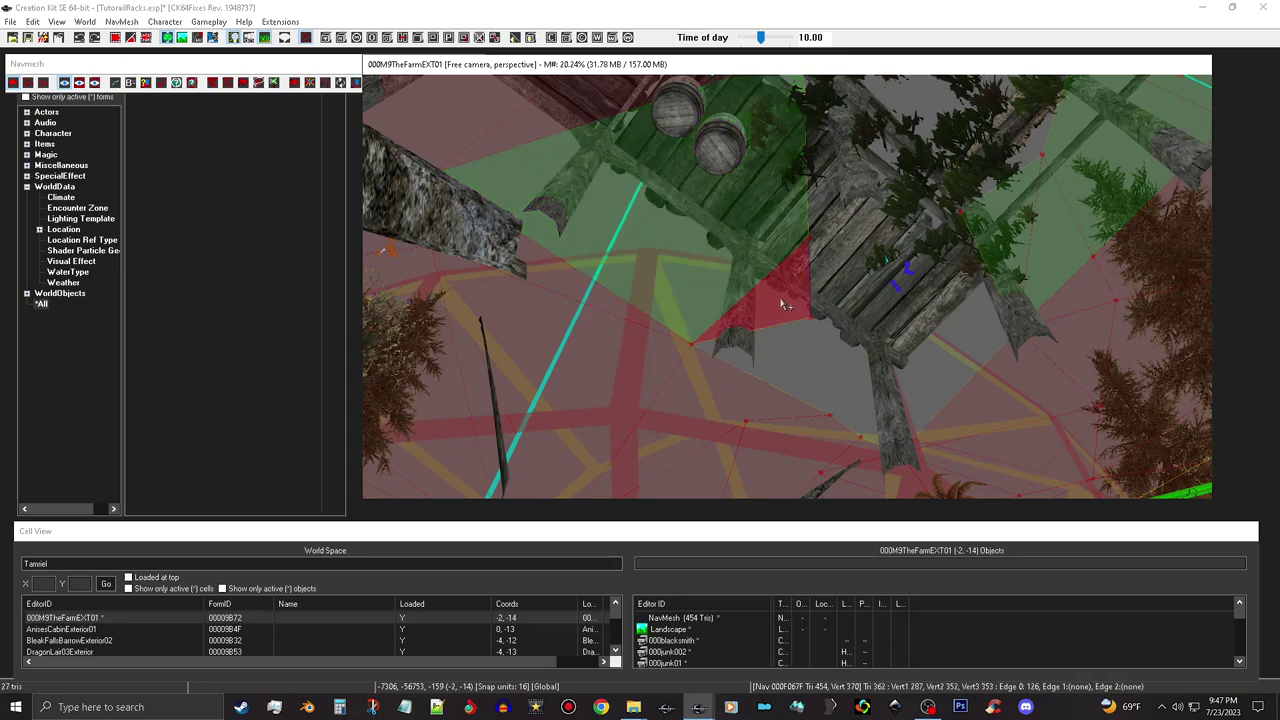
- Extend the triangle selection across the deck section around the two barrels and past the neighbouring support posts
middle_click_drag(768, 283, 740, 280)
left_click(713, 248)
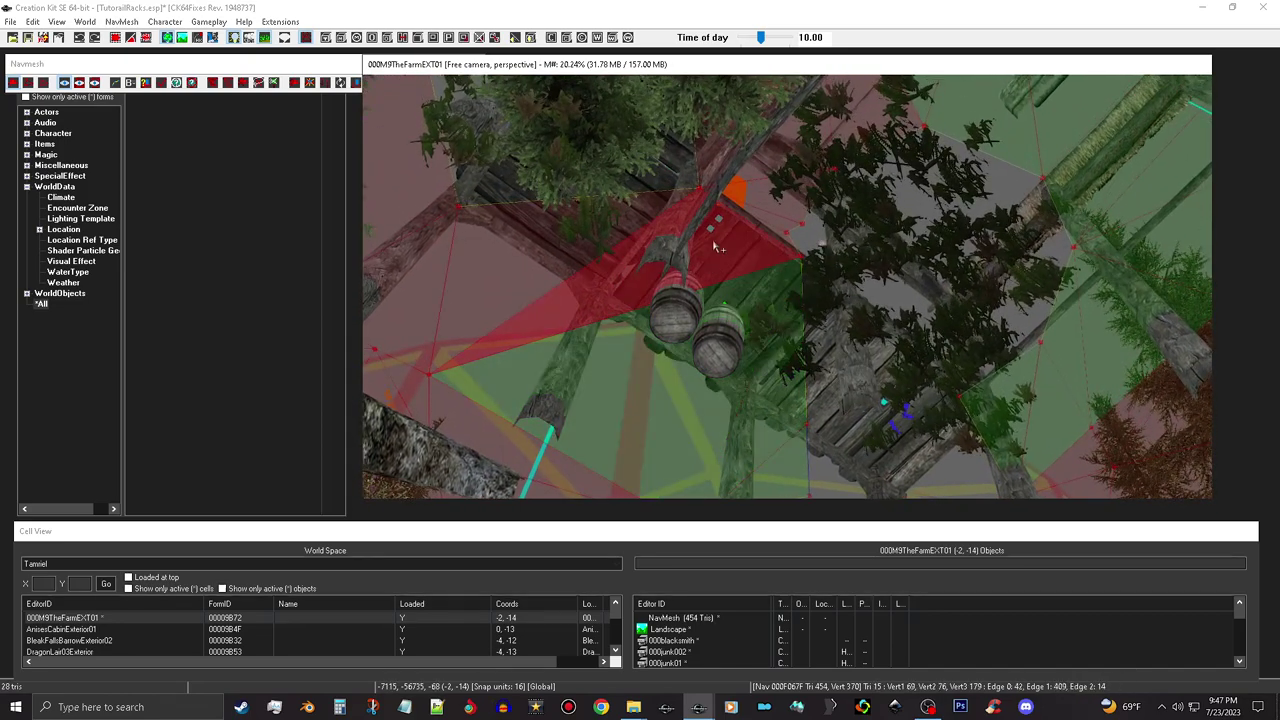
left_click(621, 219)
left_click(750, 168)
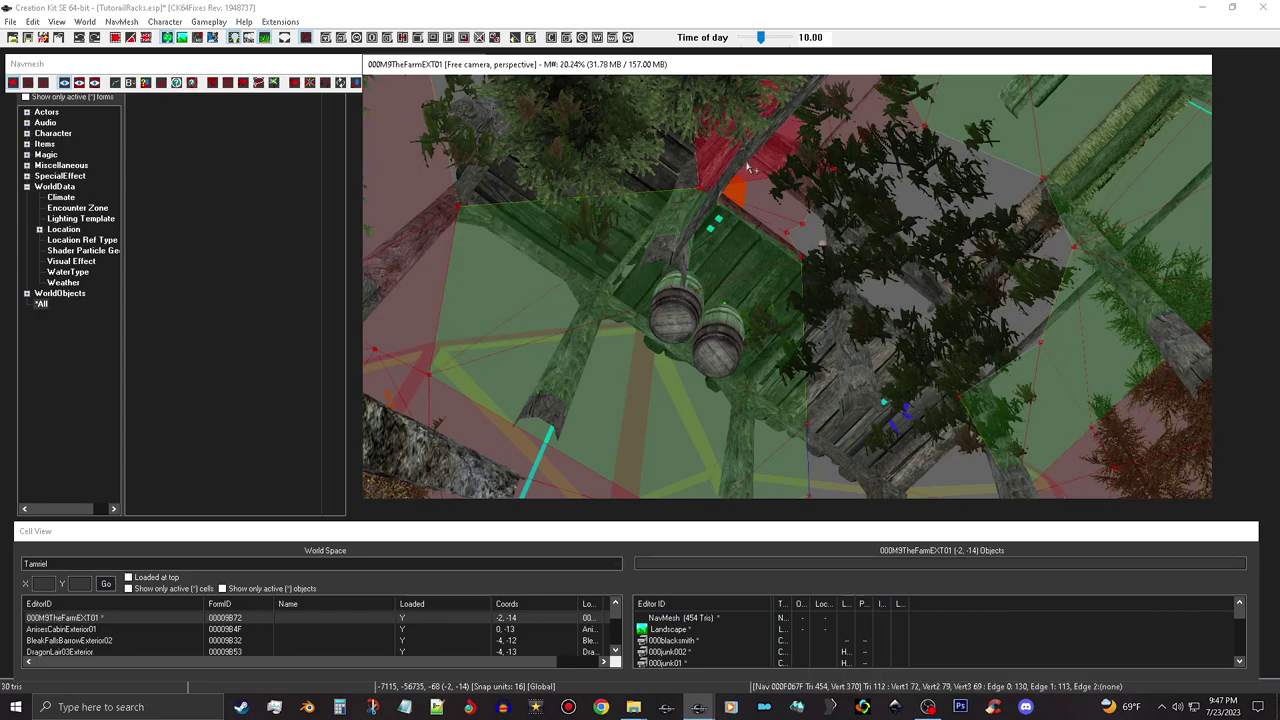
left_click(852, 116)
- Add the narrow triangle behind the barrels and the adjoining triangles toward the building to the selection
middle_click_drag(840, 120, 803, 200)
left_click(757, 275)
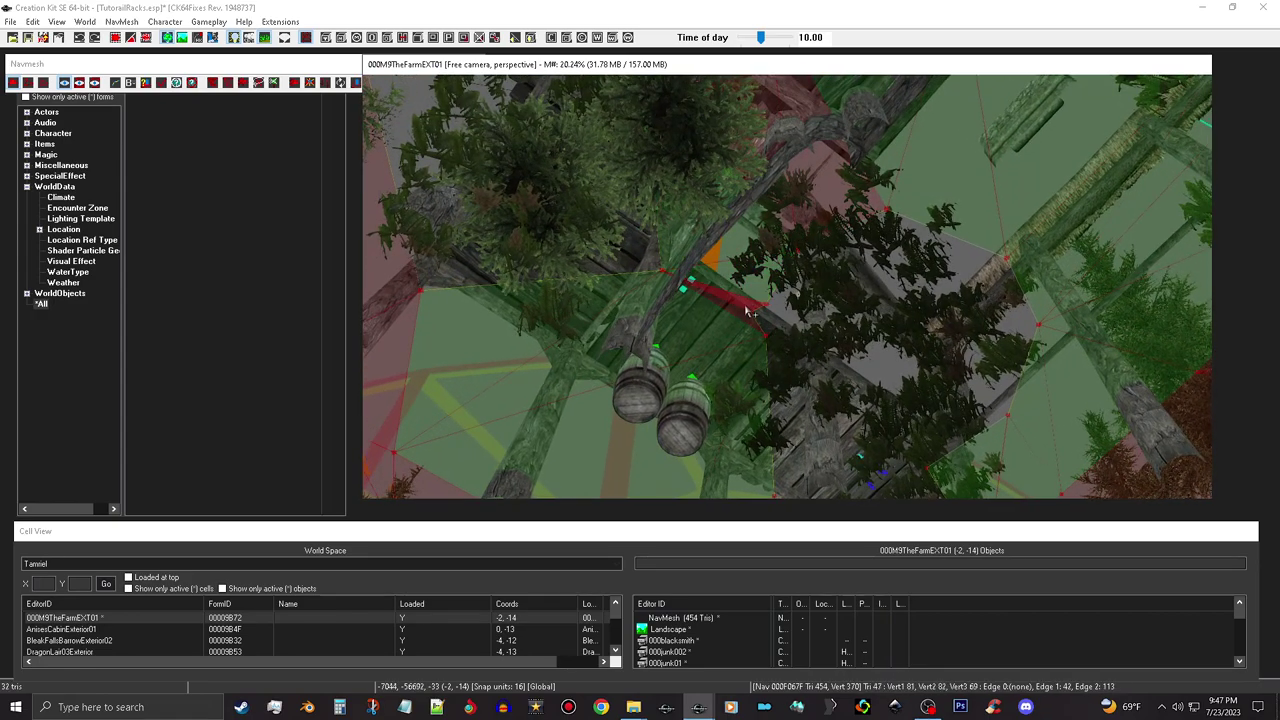
left_click(787, 220)
middle_click_drag(787, 220, 745, 238)
left_click(745, 238)
left_click(675, 180)
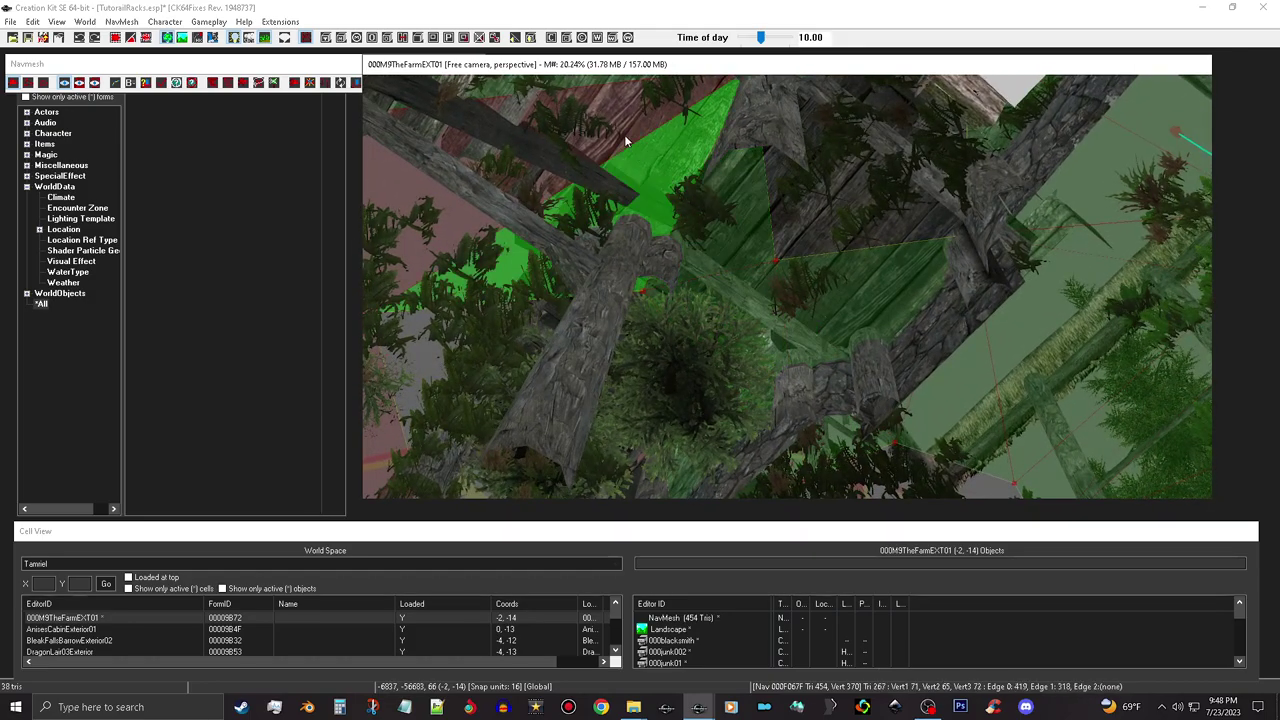
- Complete the triangle selection beneath the plank floor and check its coverage around the front steps from above
middle_click_drag(640, 152, 679, 276)
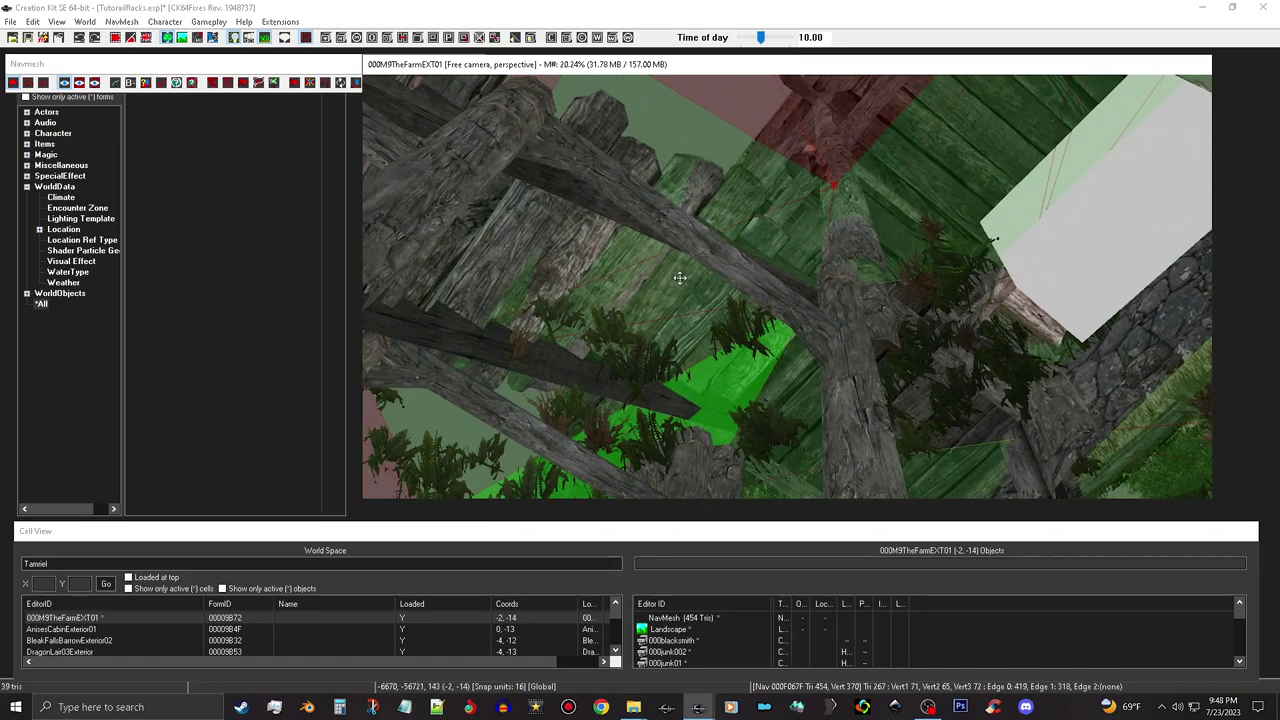
left_click(680, 281)
scroll(680, 283, "down", 2)
left_click(820, 236)
left_click(820, 236)
middle_click_drag(820, 236, 677, 18)
middle_click_drag(757, 145, 802, 186)
left_click(802, 186)
left_click(852, 260)
middle_click_drag(864, 277, 786, 37)
left_click(765, 208)
middle_click_drag(763, 210, 885, 423)
middle_click_drag(586, 306, 615, 441)
scroll(622, 463, "up", 3)
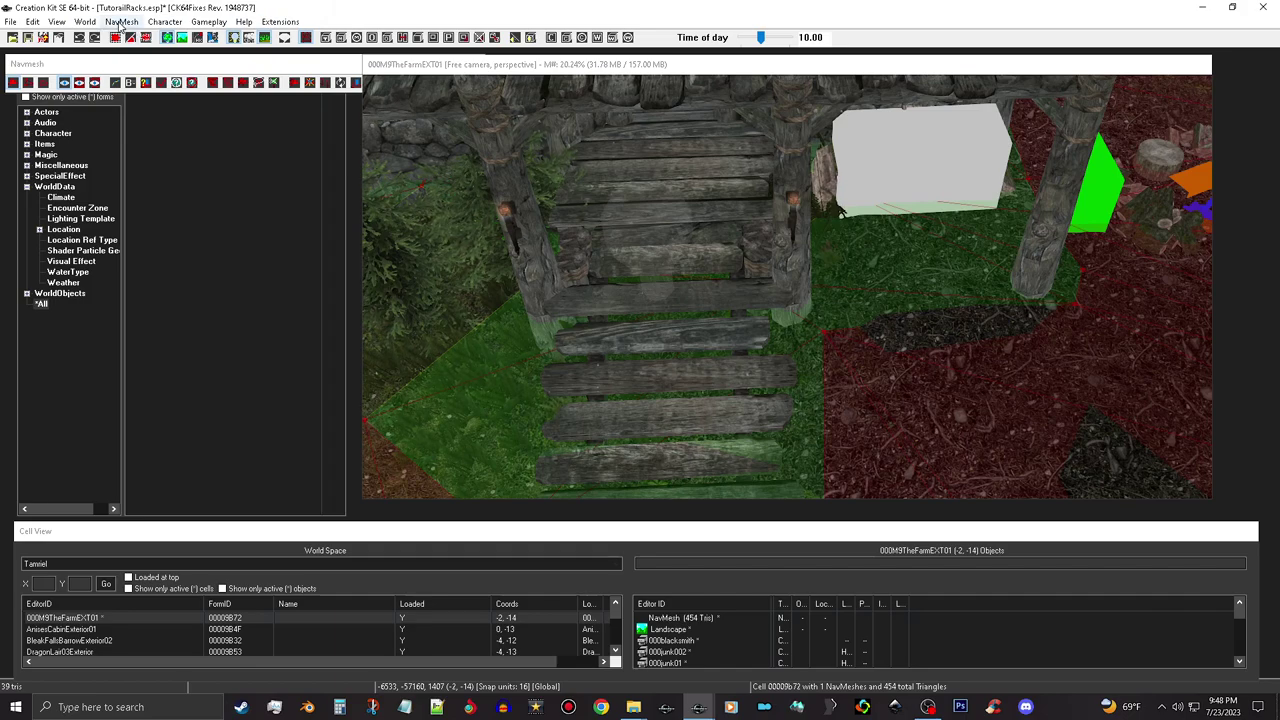
- Move the selected triangles to a separate navmesh and finalize the current cell's navmeshes
left_click(120, 22)
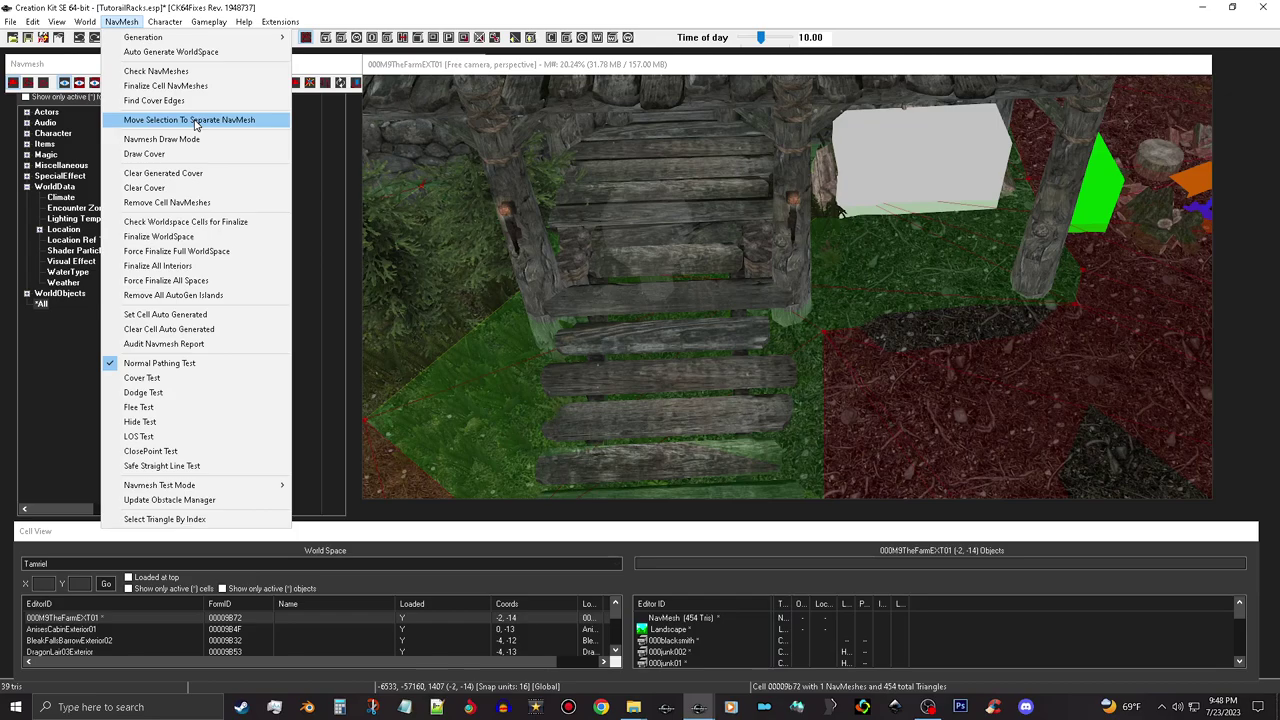
left_click(193, 122)
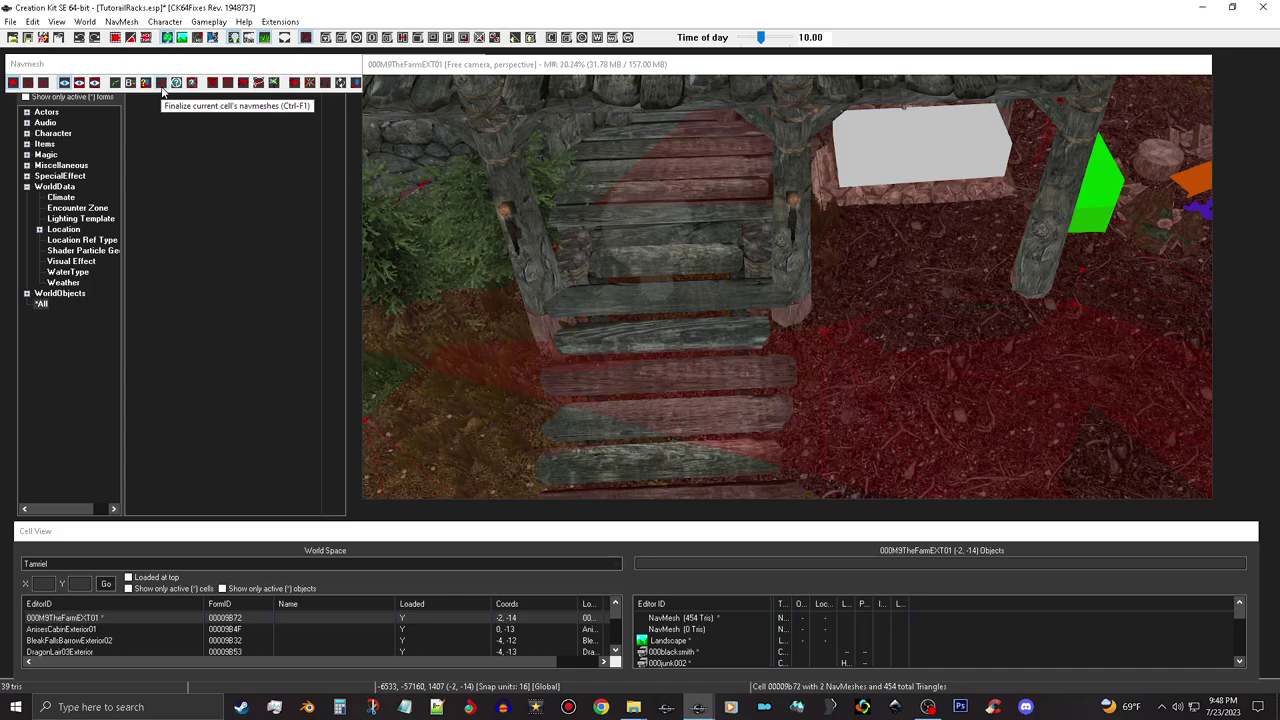
left_click(163, 88)
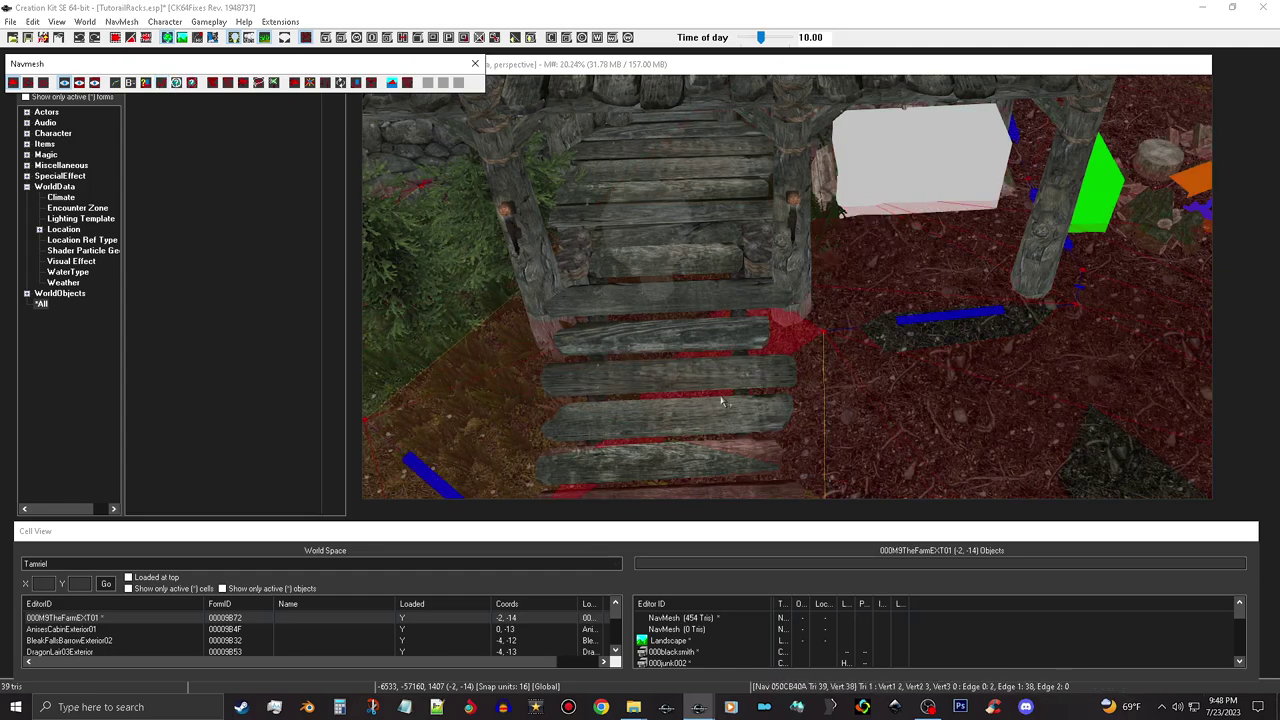
- Select the separated navmesh beside the front steps and delete it from the cell
middle_click_drag(986, 323, 958, 362)
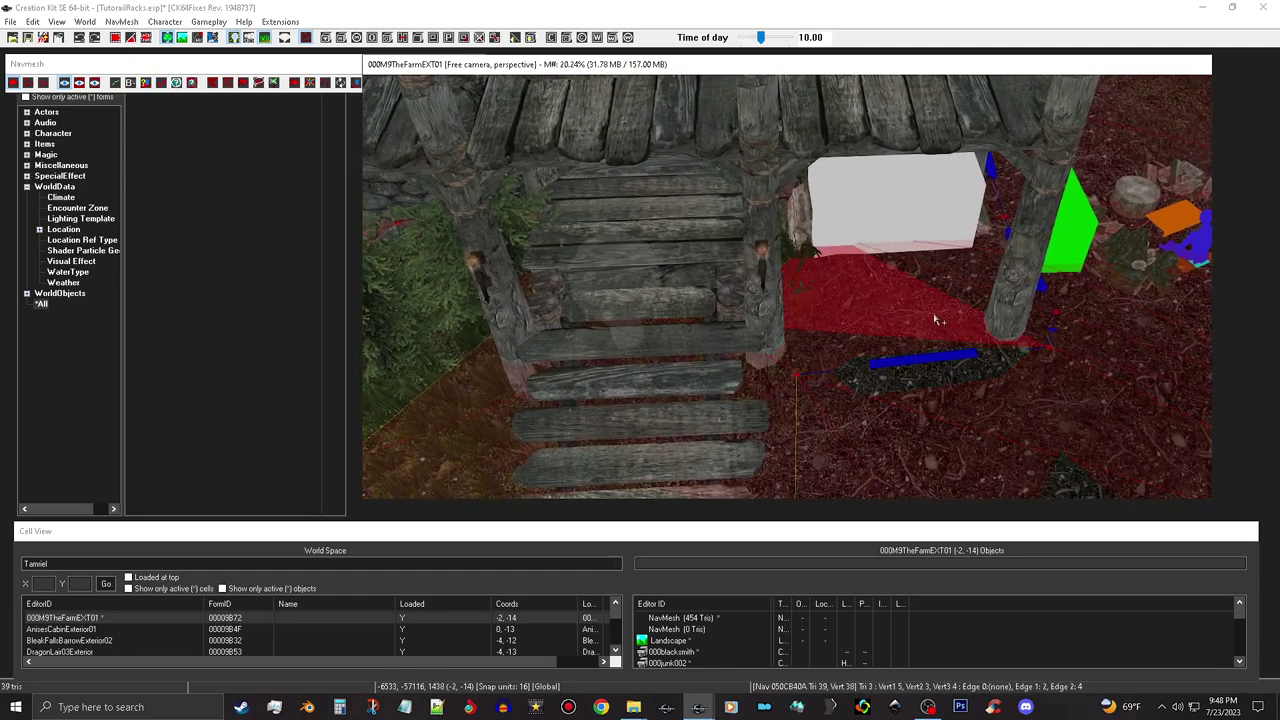
left_click(935, 318)
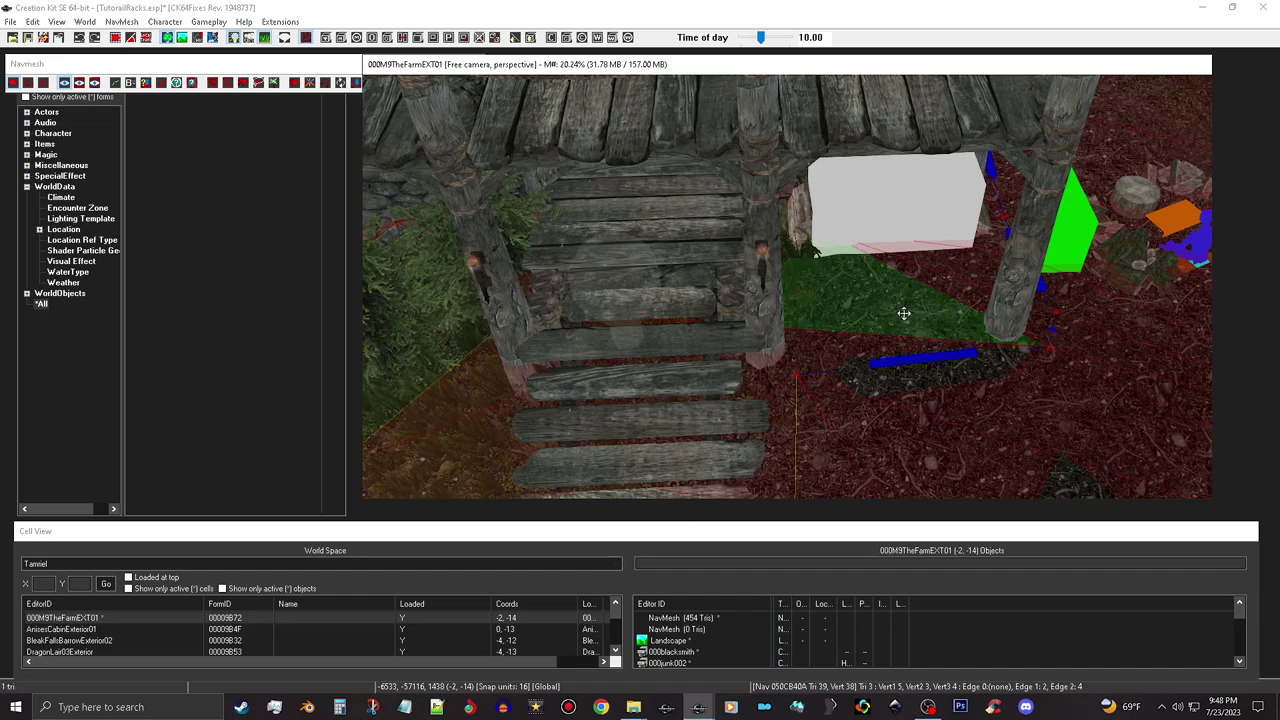
key("Delete")
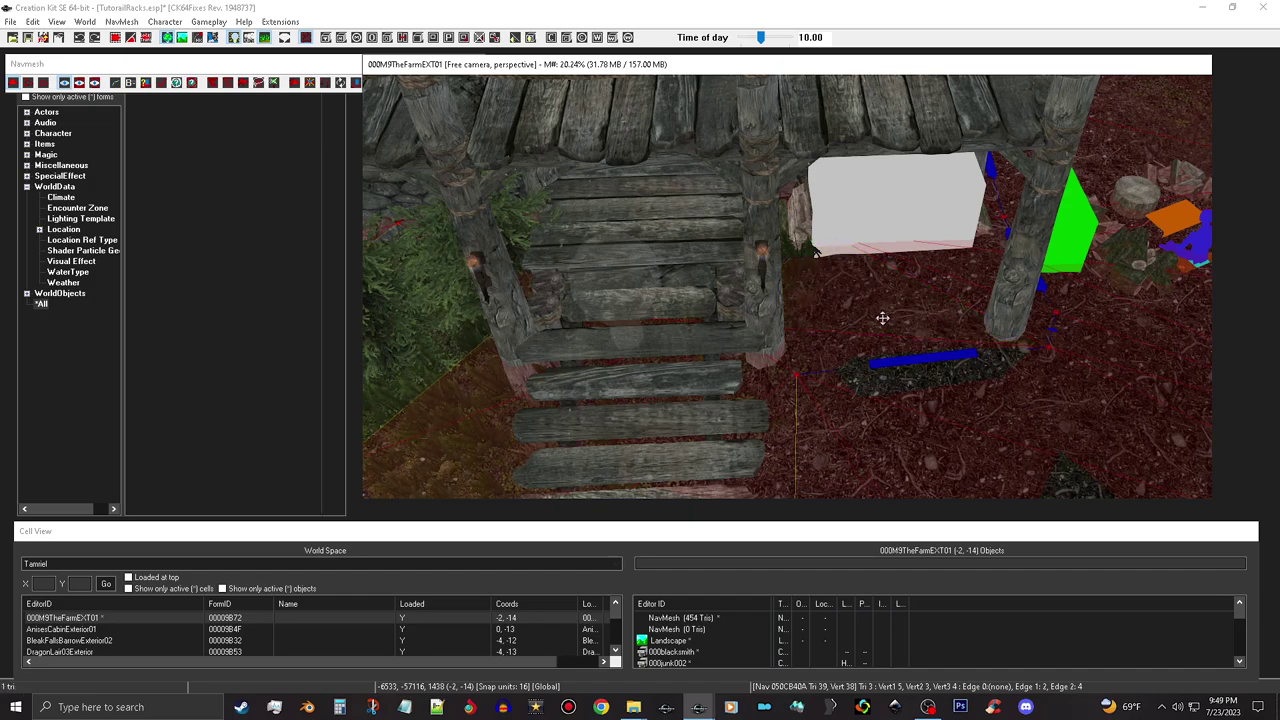
left_click(899, 302)
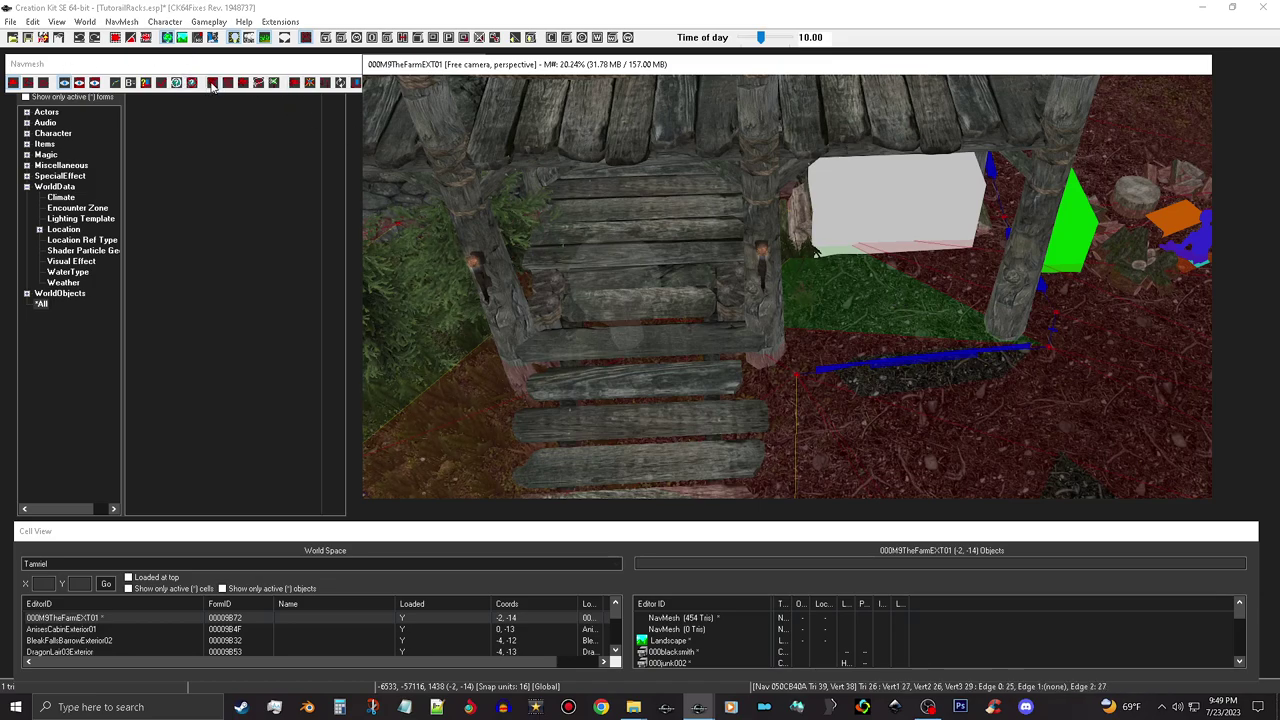
left_click(212, 84)
left_click(212, 84)
- Select the leftover sliver triangle poking through the corner post of the building's stone wall
middle_click_drag(587, 350, 413, 399)
left_click(690, 273)
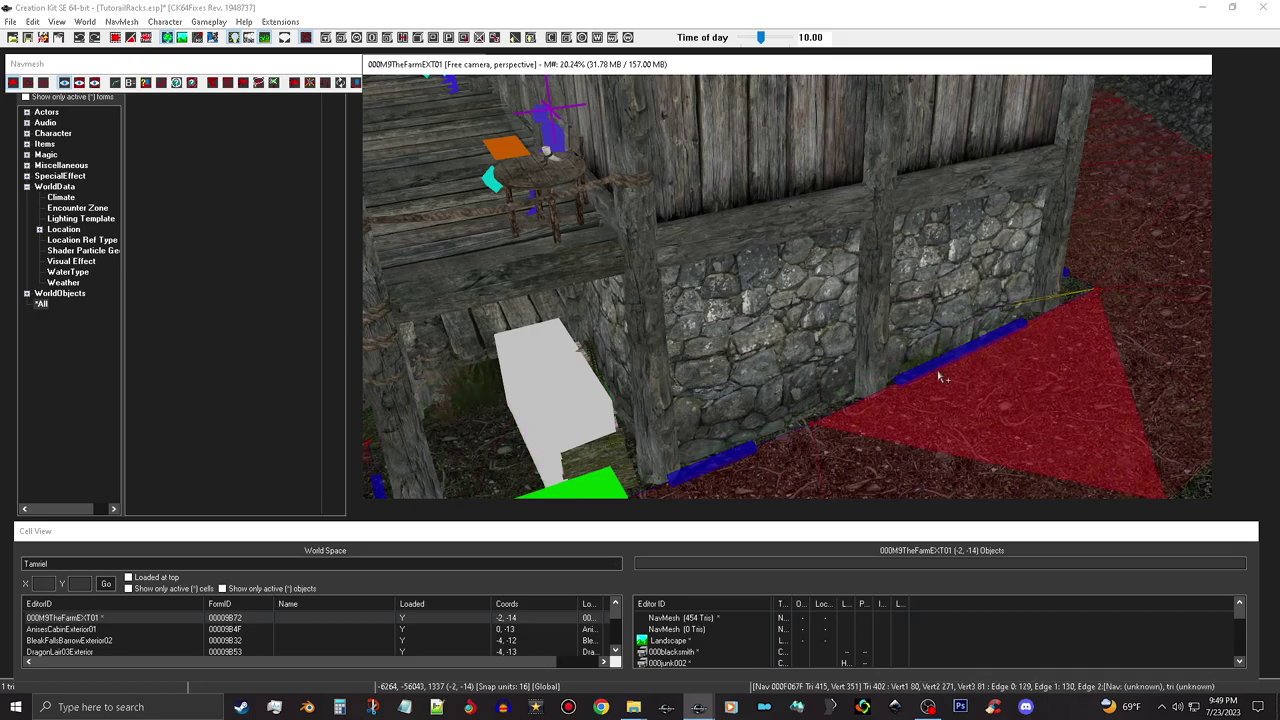
middle_click_drag(946, 361, 875, 358)
scroll(930, 350, "up", 4)
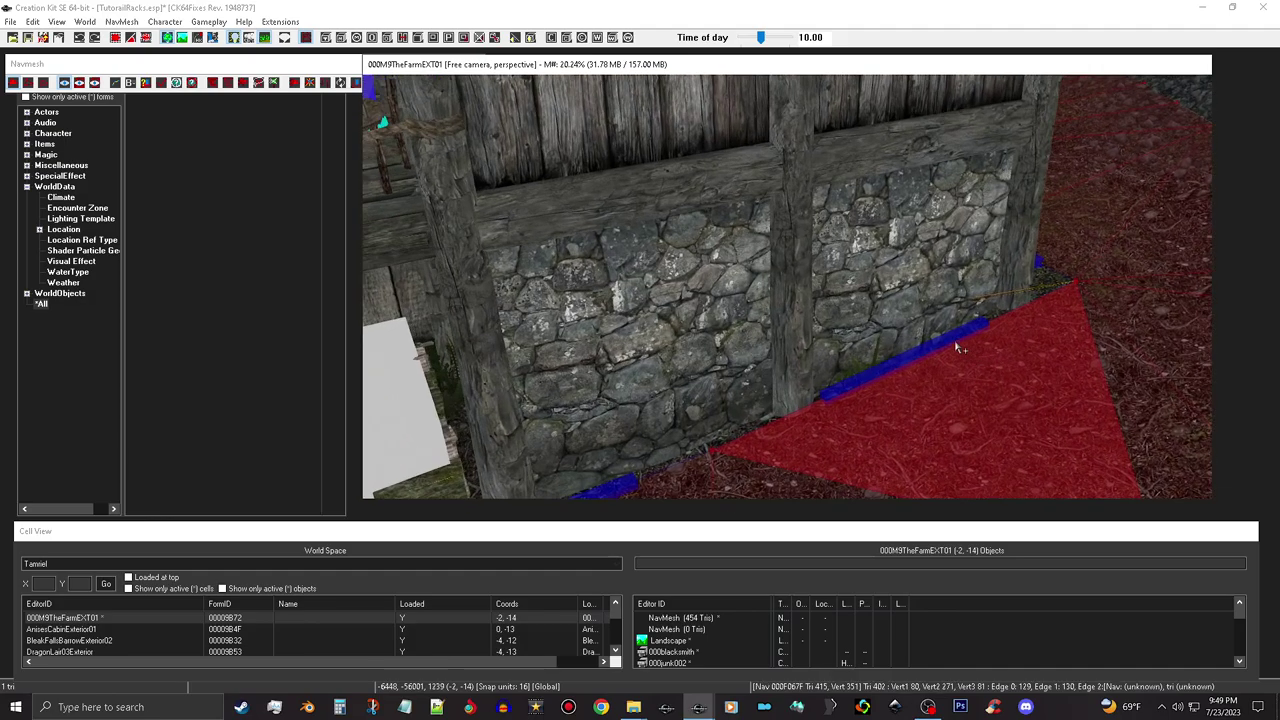
middle_click_drag(1025, 336, 940, 354)
scroll(940, 354, "up", 2)
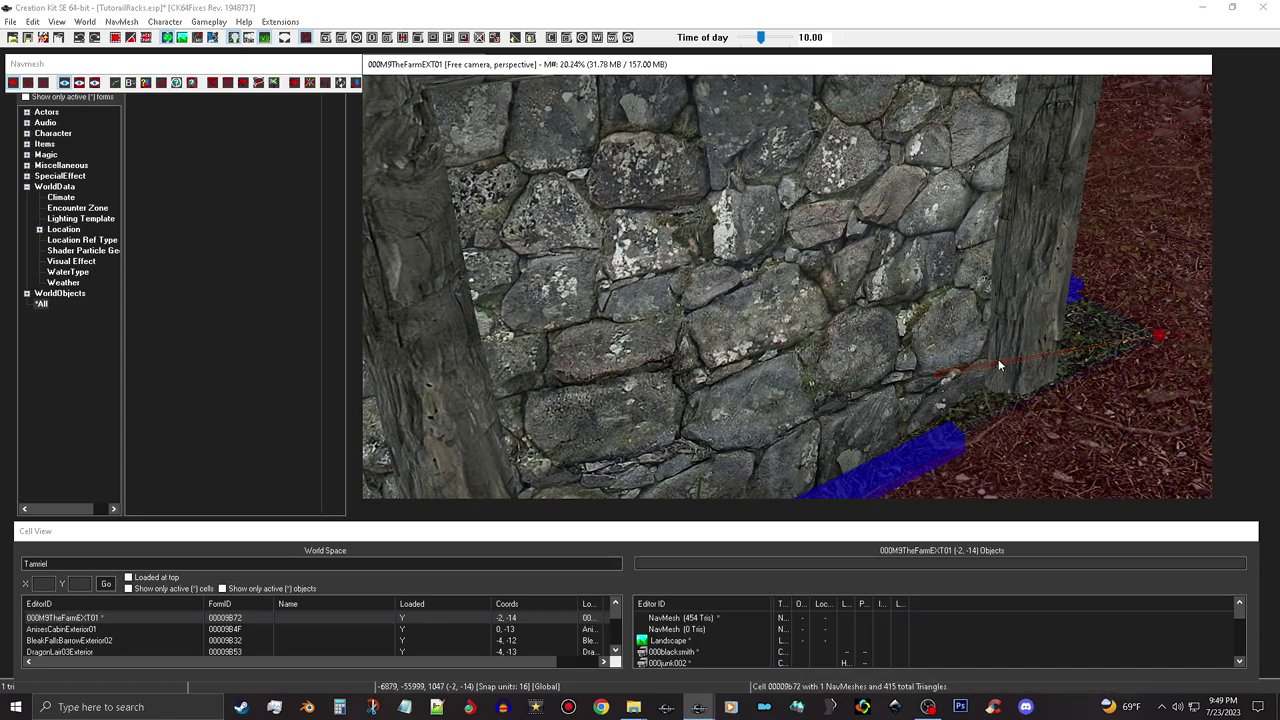
left_click(1004, 366)
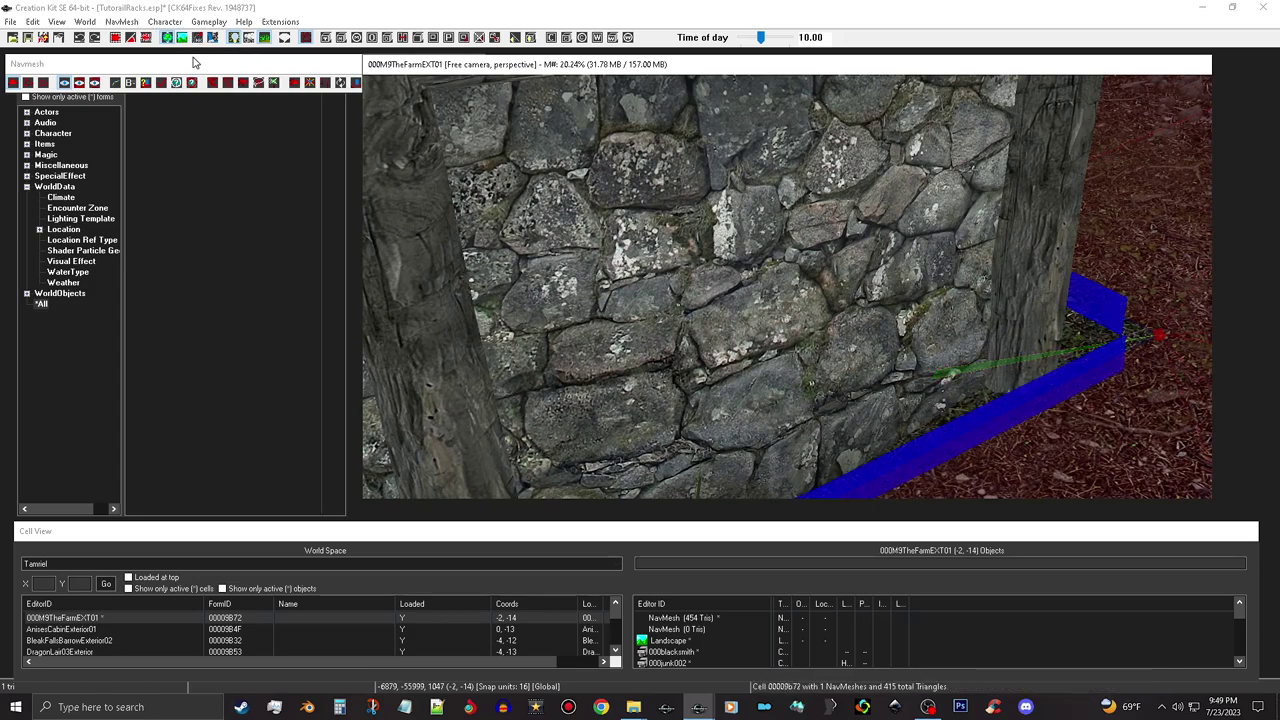
- Move the sliver triangle to a separate navmesh and finalize the cell's navmeshes again
left_click(121, 22)
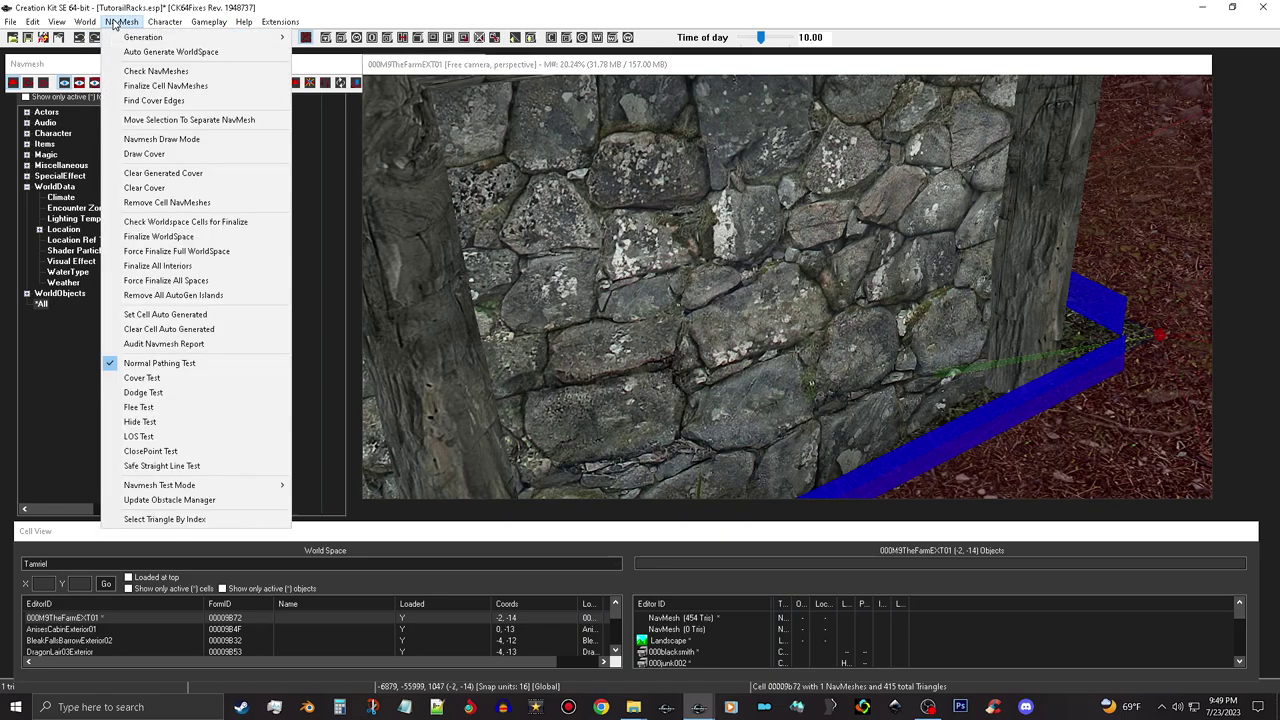
left_click(228, 120)
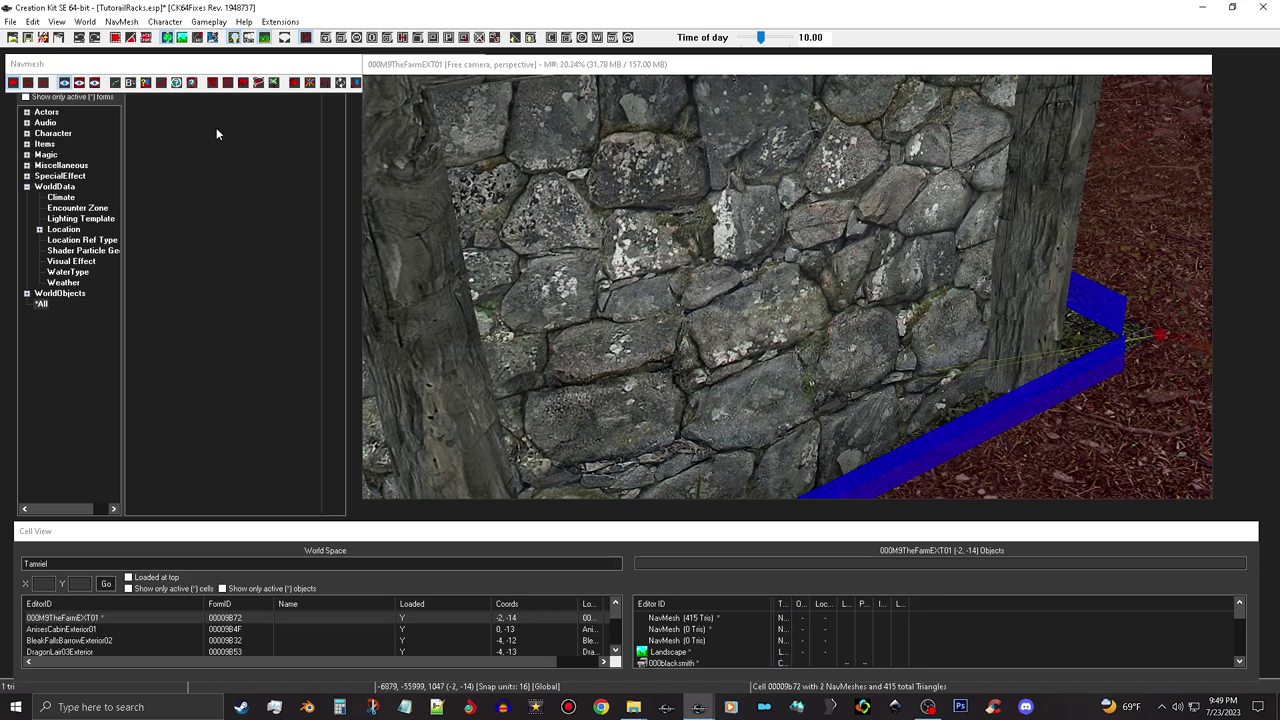
left_click(162, 86)
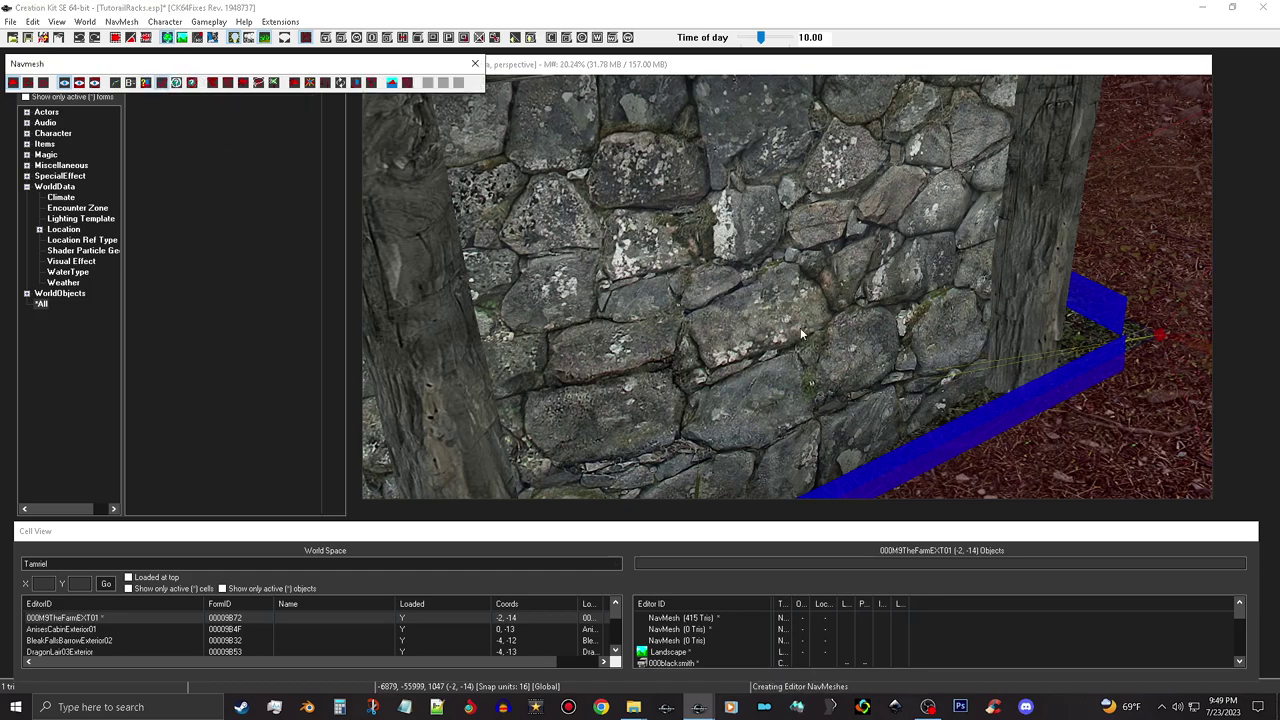
- Delete the separated sliver triangle at the wall corner and save the plugin
left_click(980, 372)
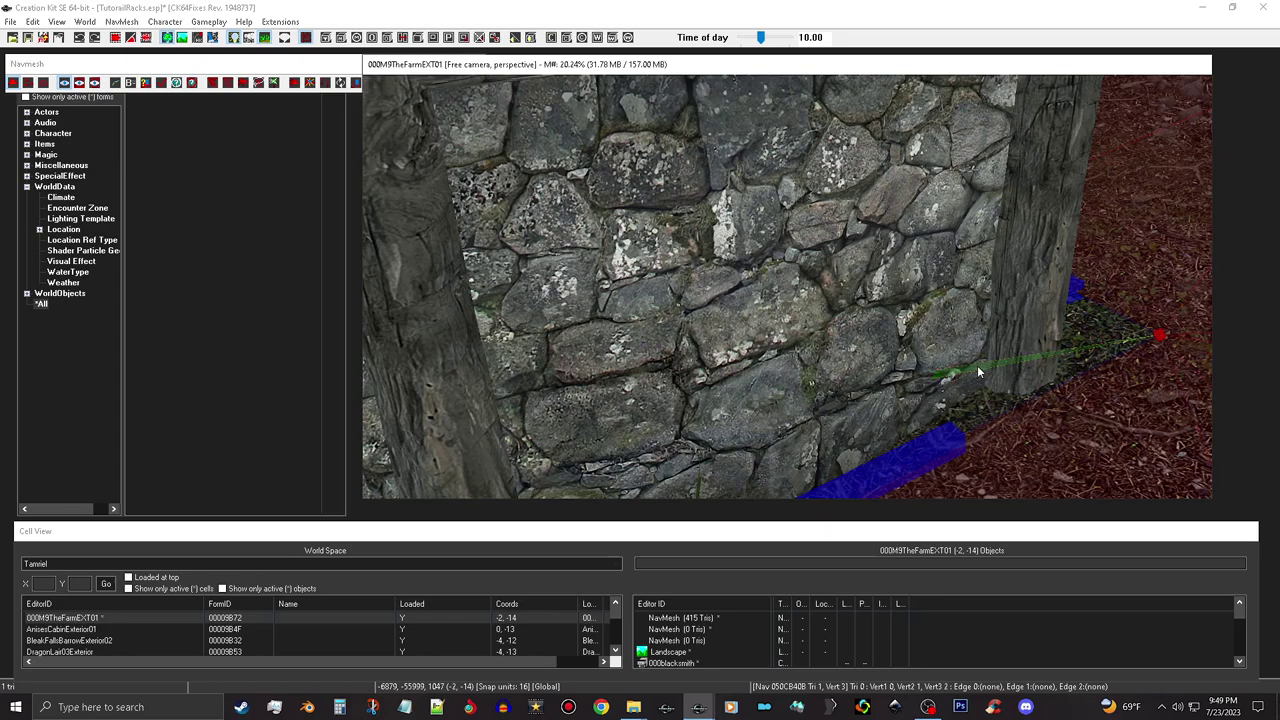
key("Delete")
left_click(27, 37)
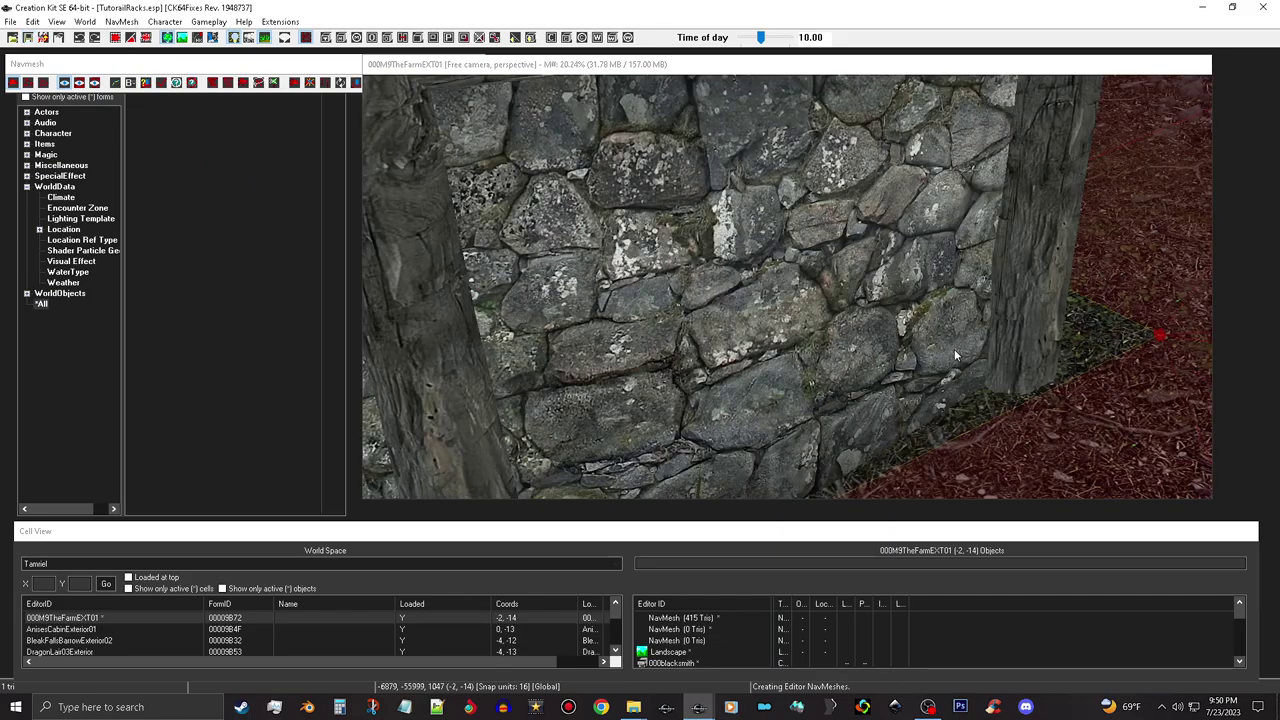
- Check the navmesh border around the plank steps and find cover edges for the current cell
middle_click_drag(988, 414, 1040, 371)
scroll(1040, 371, "down", 3)
middle_click_drag(809, 440, 1066, 318)
middle_click_drag(574, 356, 778, 345)
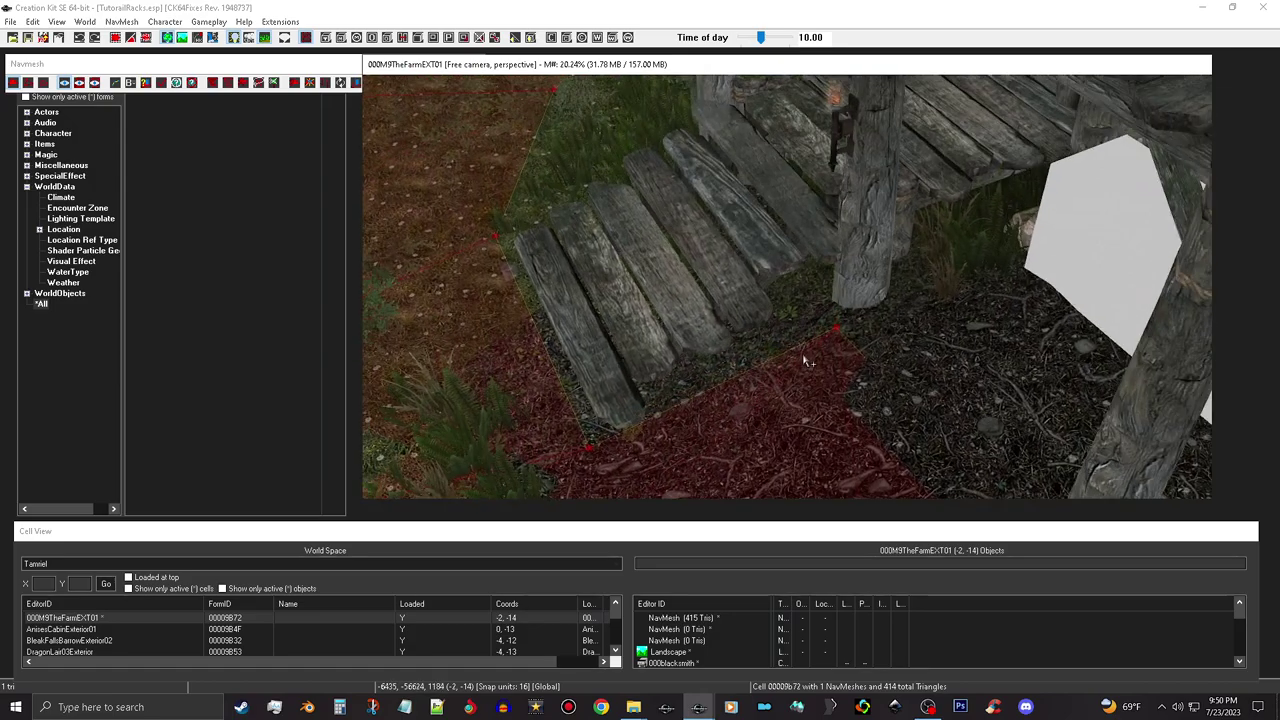
left_click(440, 125)
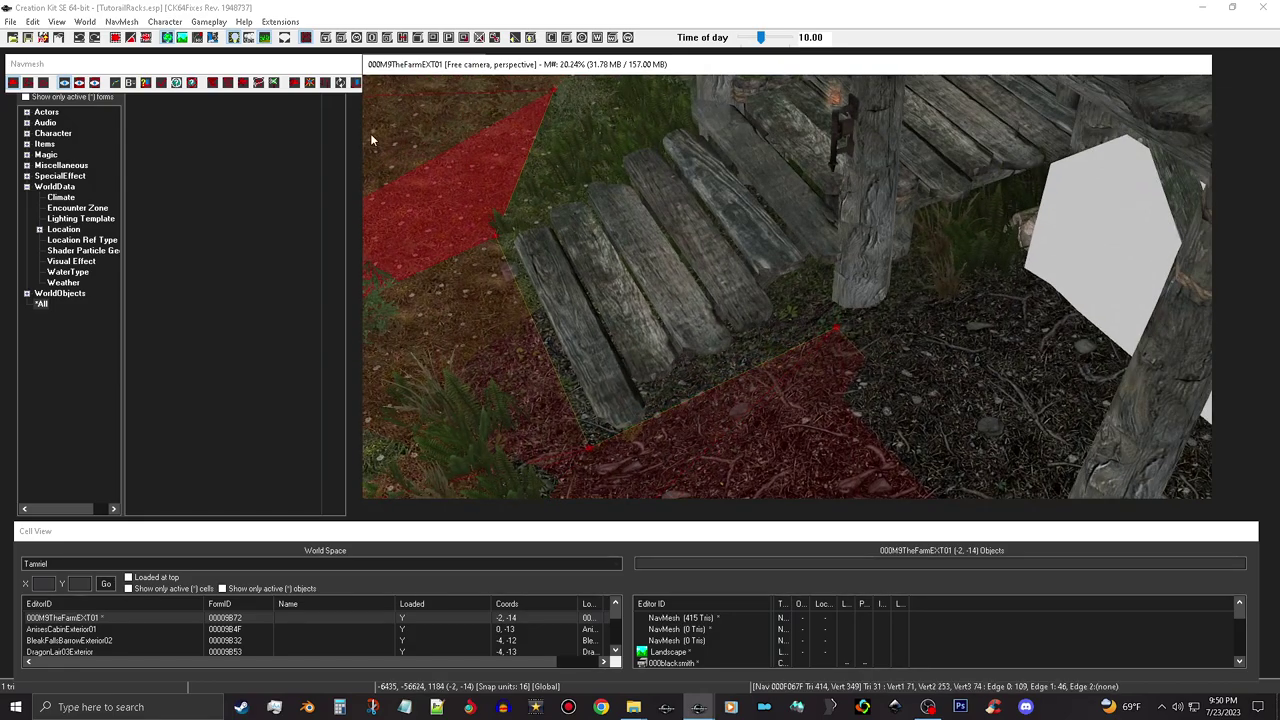
left_click(281, 77)
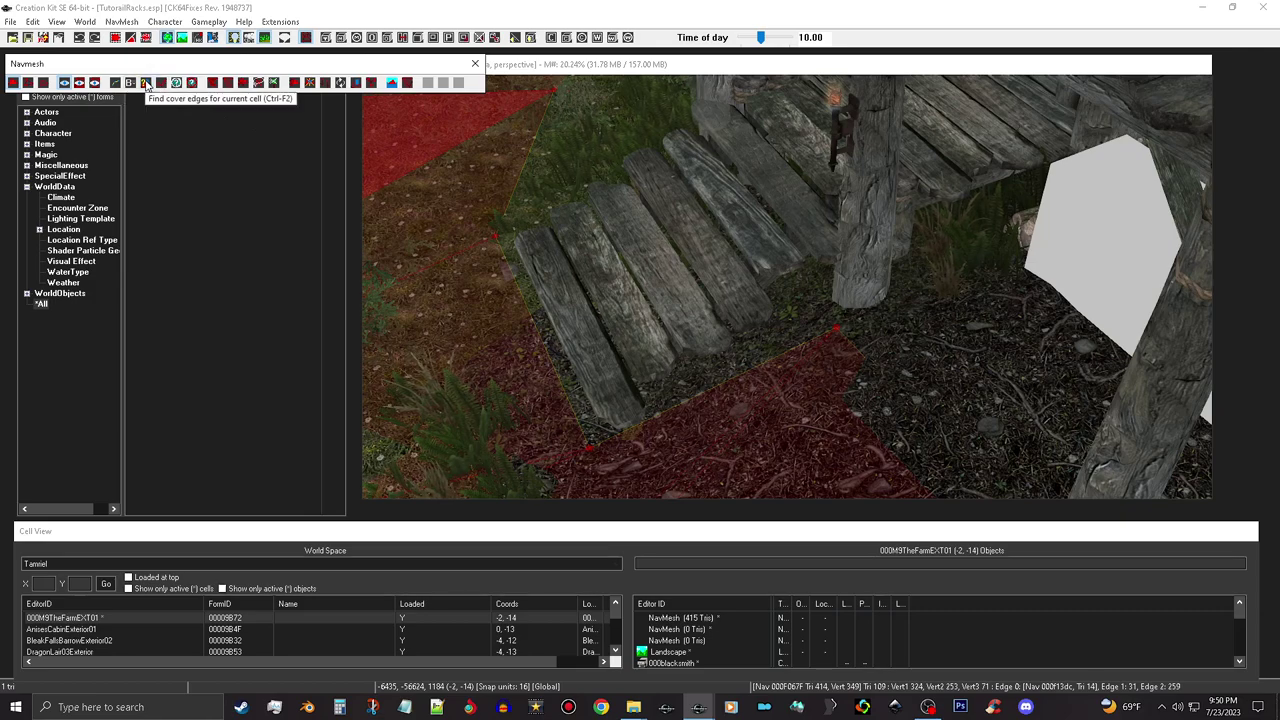
left_click(146, 84)
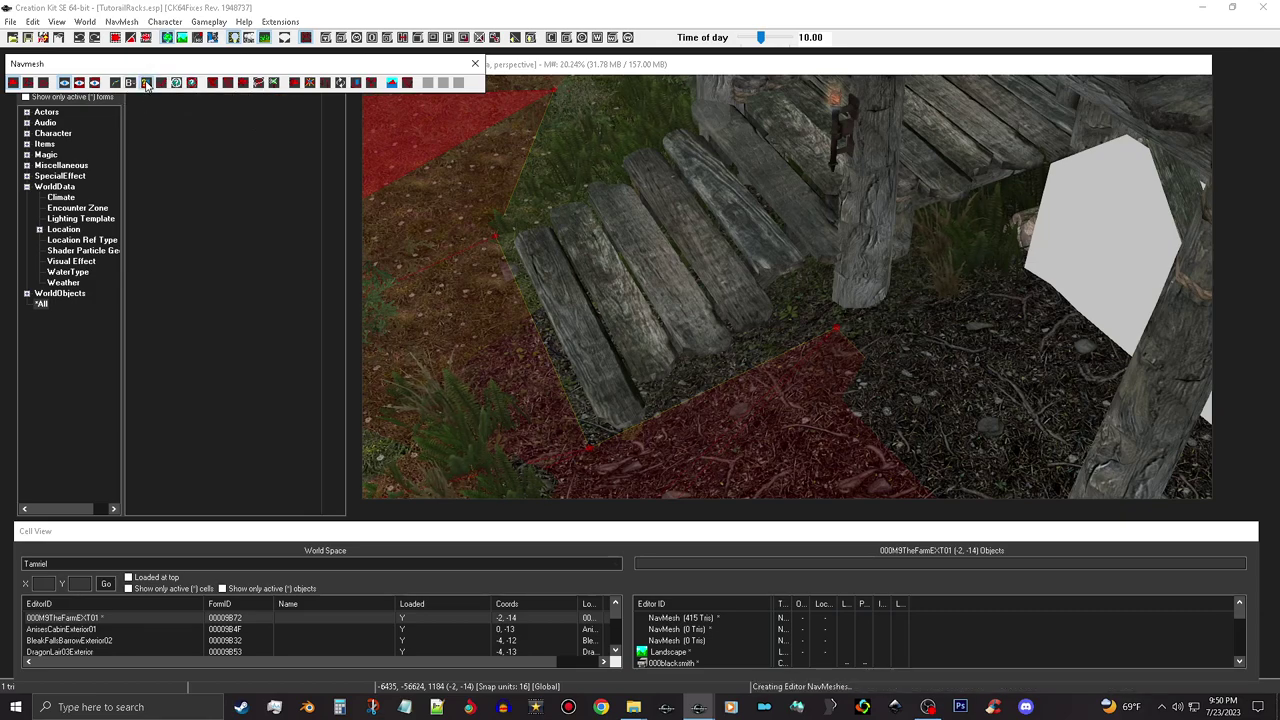
- Save the plugin and bring up the newest navmesh entries in the log
middle_click_drag(838, 288, 618, 262)
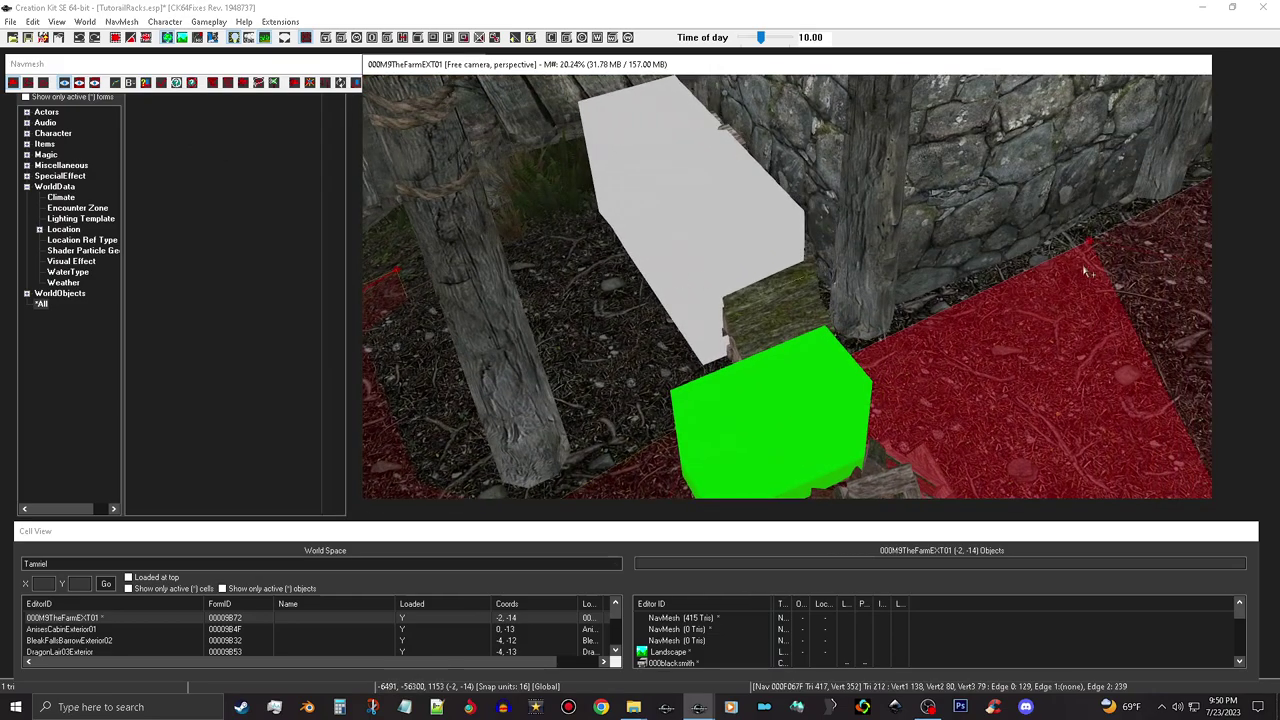
left_click(29, 37)
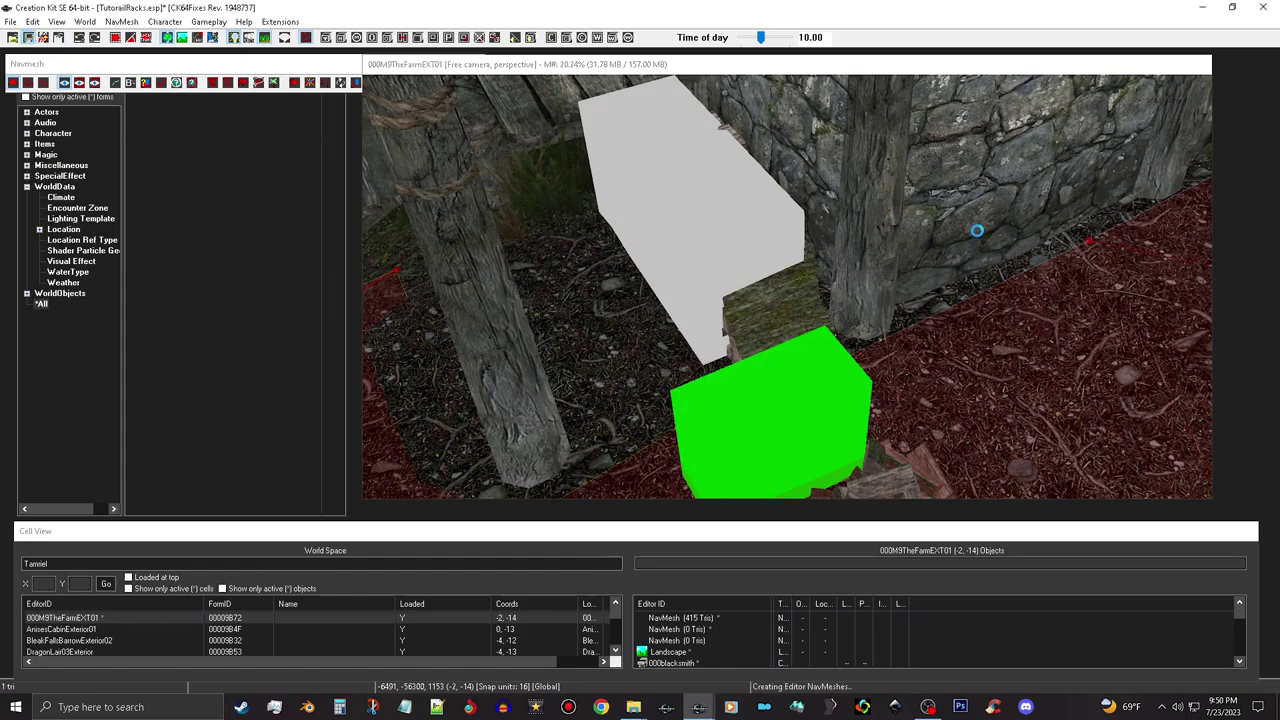
left_click(900, 444)
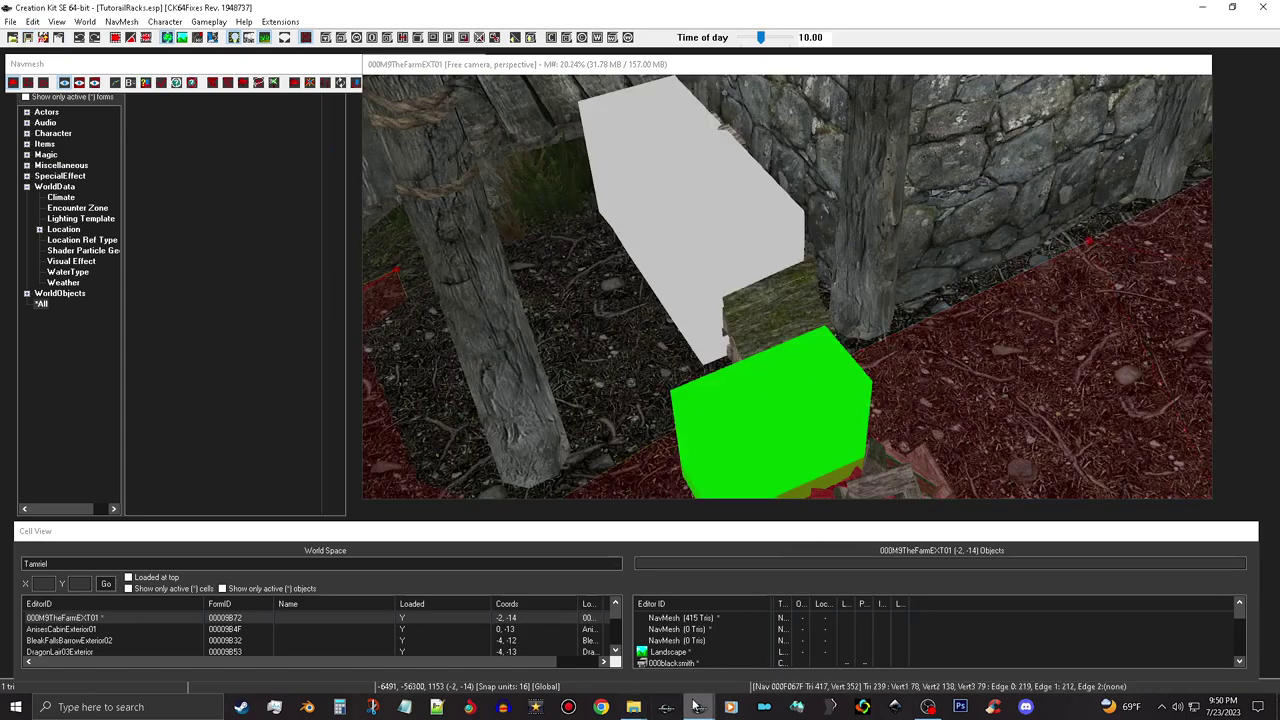
mouse_move(700, 705)
left_click(662, 670)
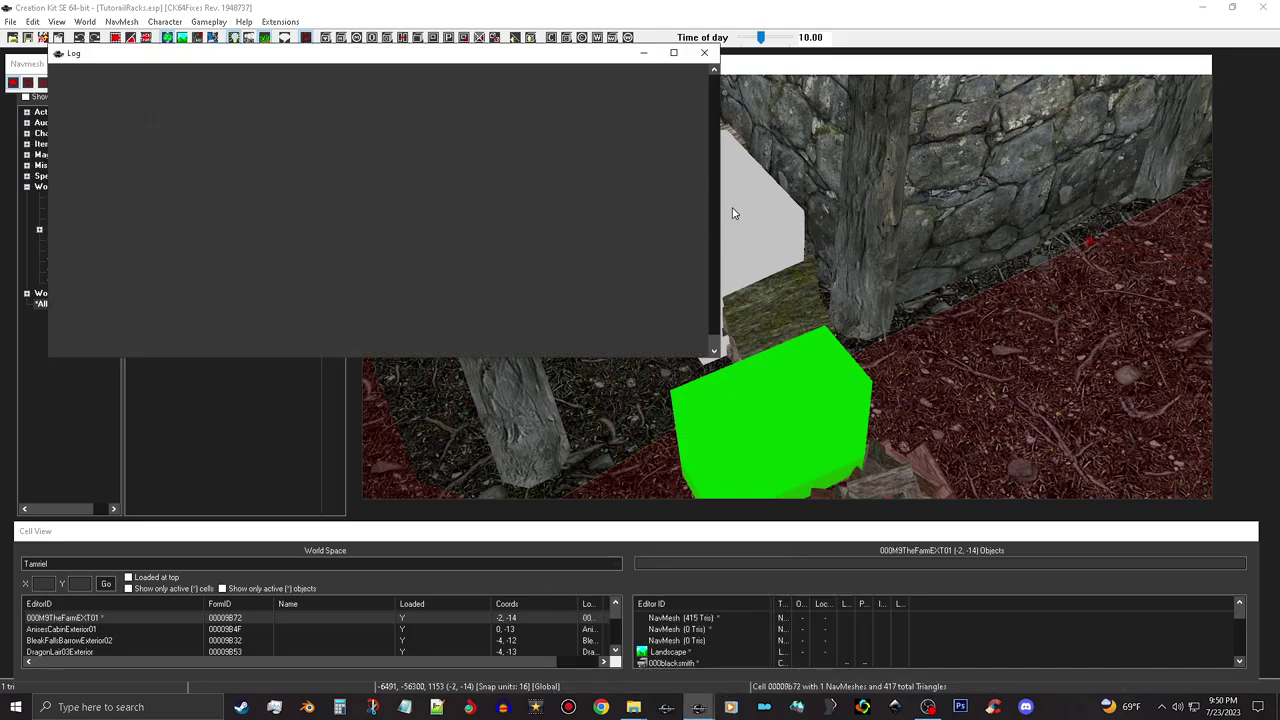
left_click_drag(716, 341, 721, 345)
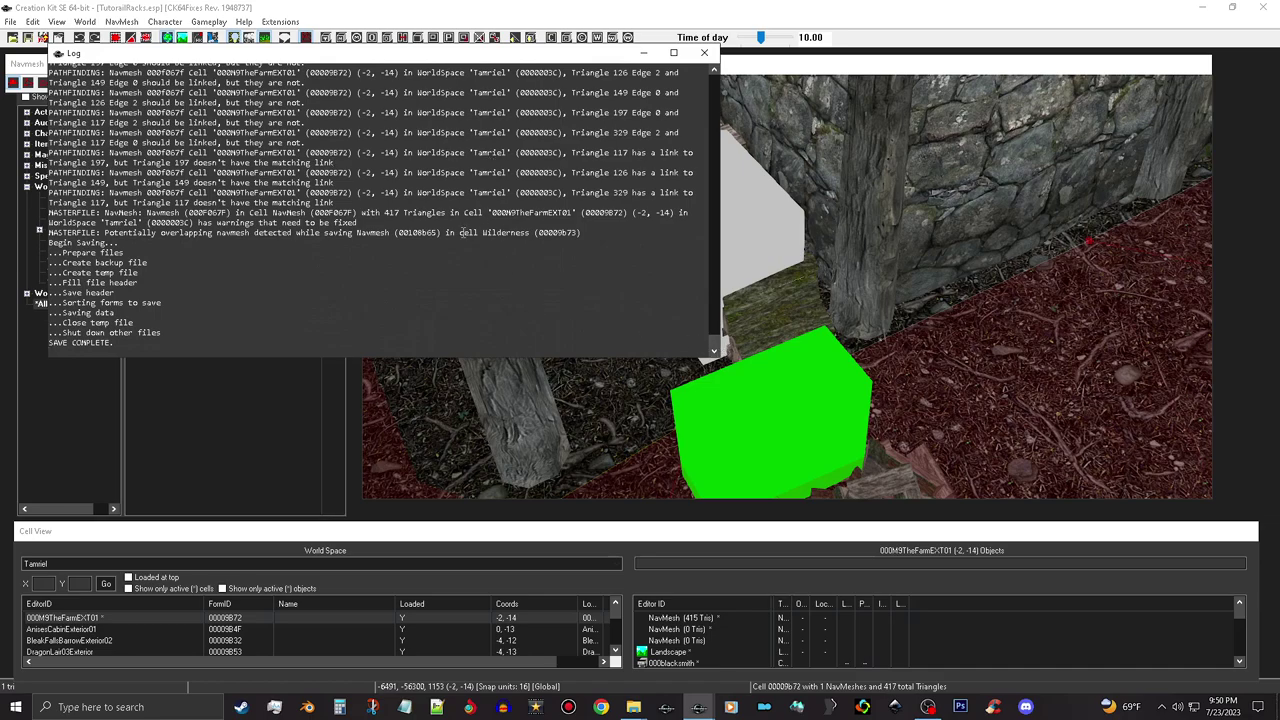
- Copy the navmesh form ID 000F067F from the farm cell's warning line in the log
scroll(474, 230, "up", 1)
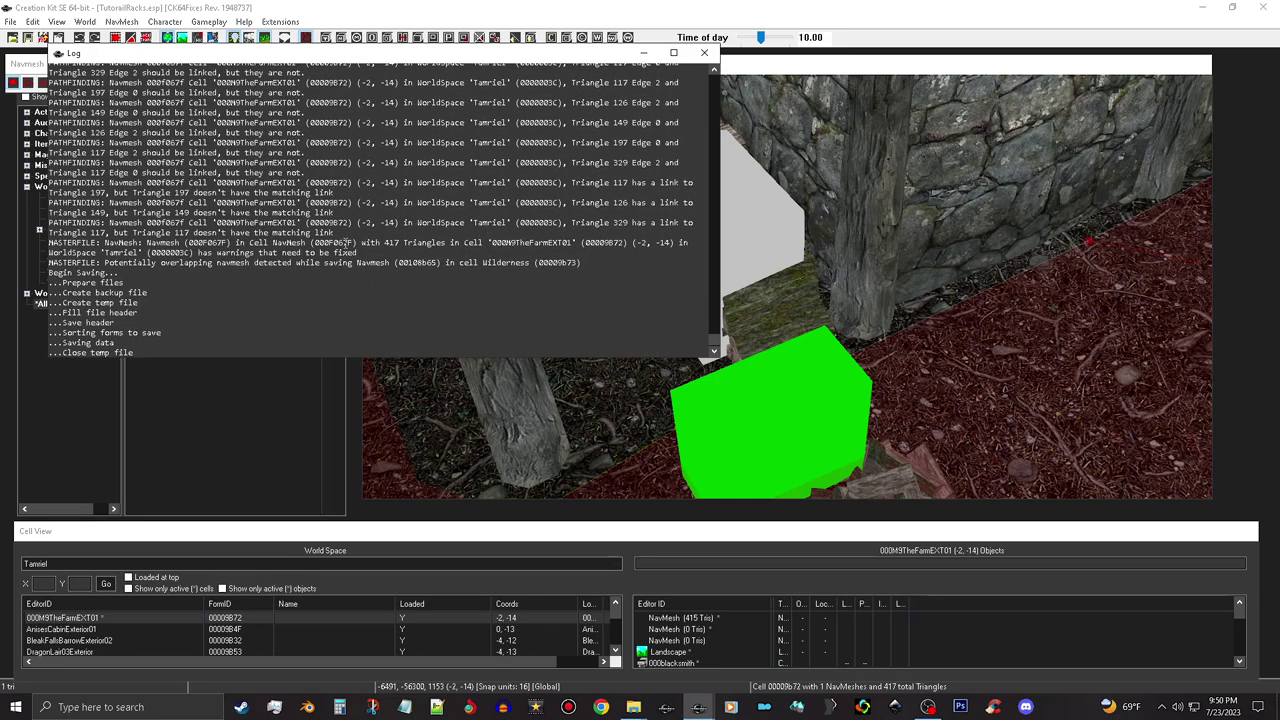
scroll(491, 234, "up", 3)
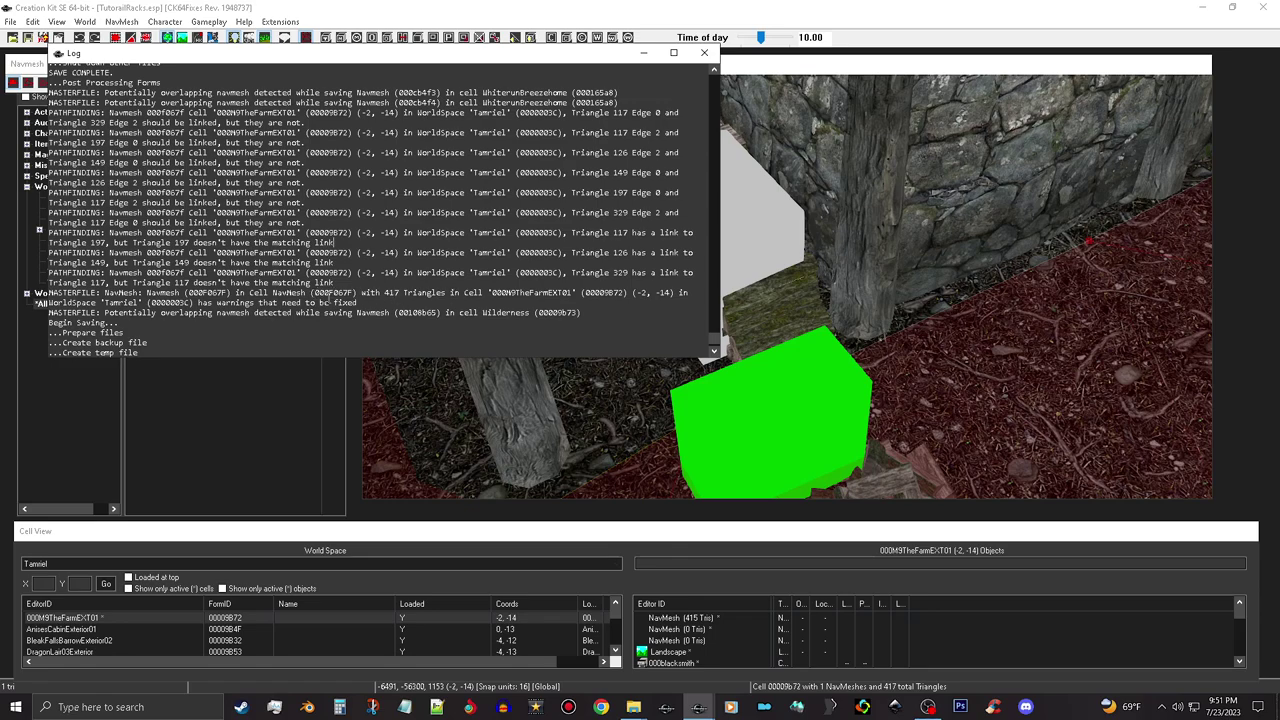
left_click_drag(316, 290, 358, 292)
key("ctrl+c")
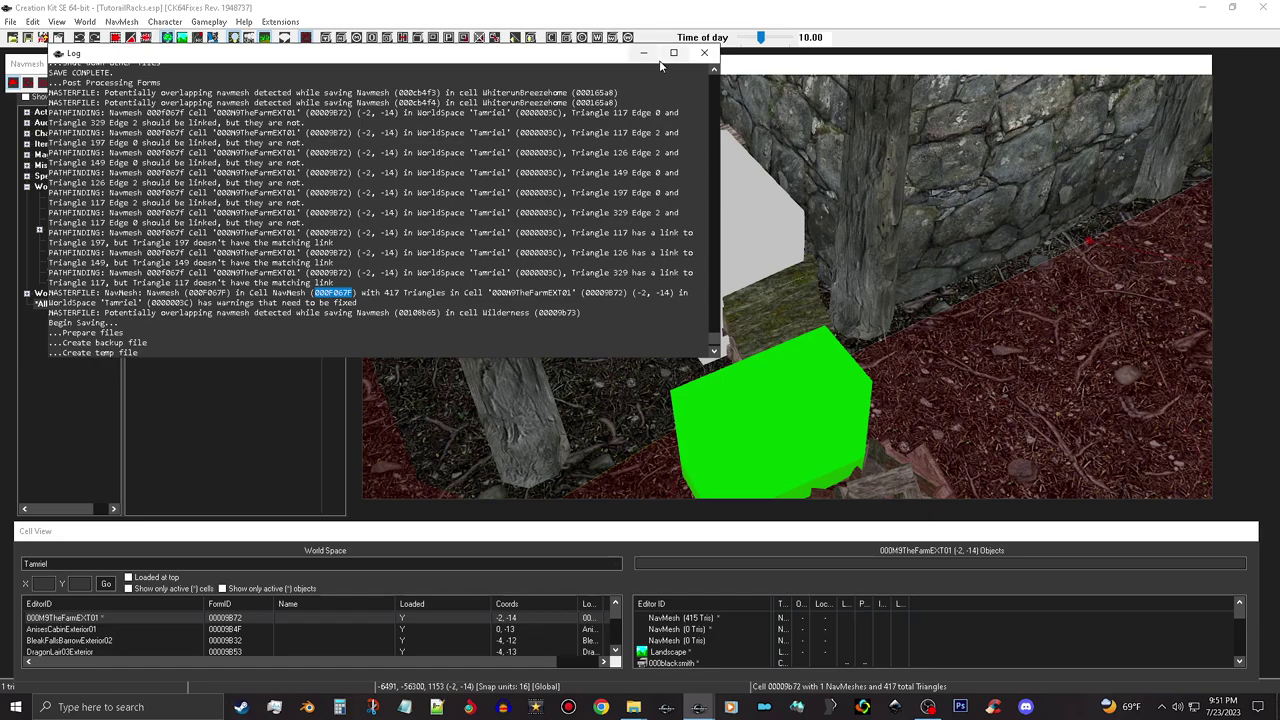
left_click(704, 52)
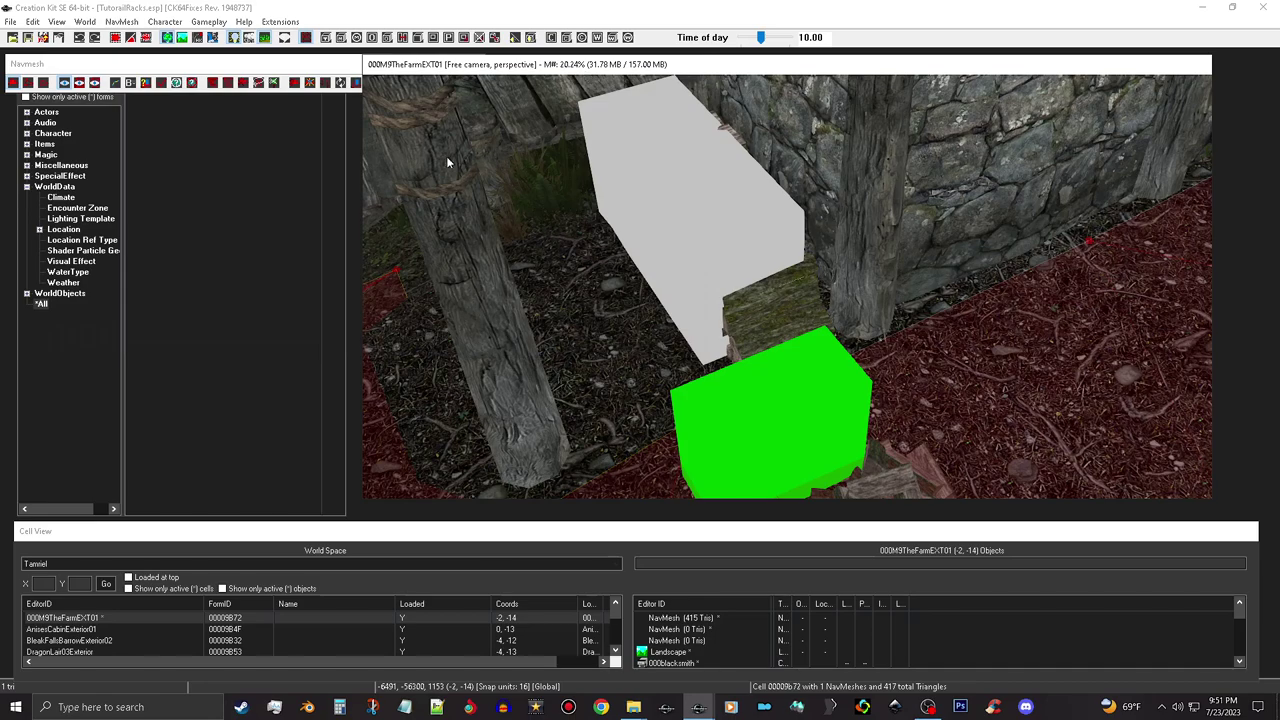
- Find the navmesh with form ID 000F067F using Find Triangle and go to it
left_click(272, 68)
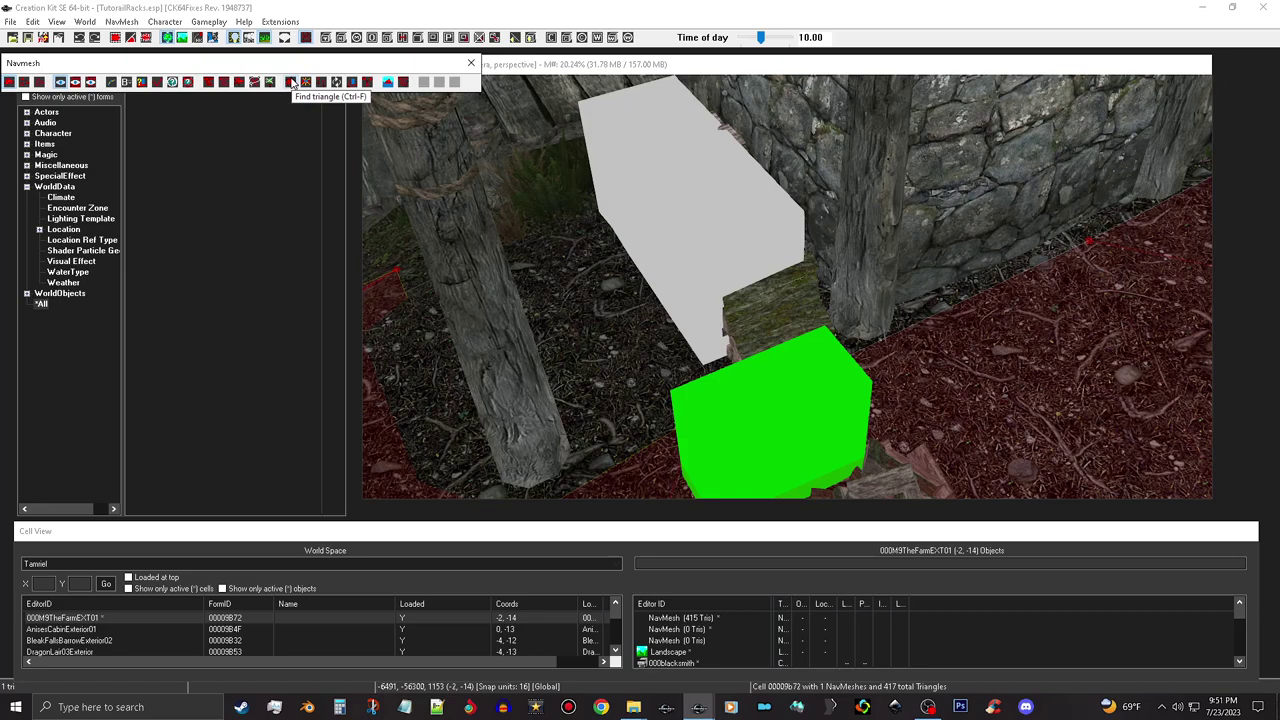
left_click(291, 83)
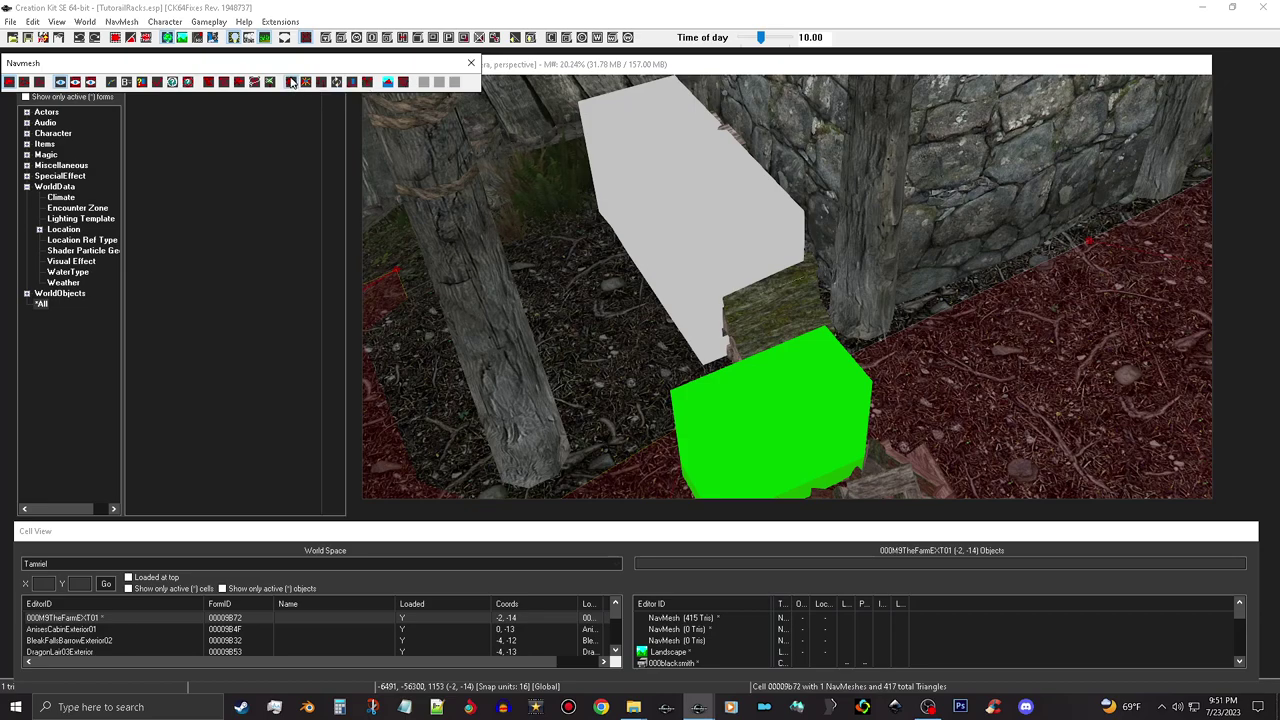
right_click(124, 63)
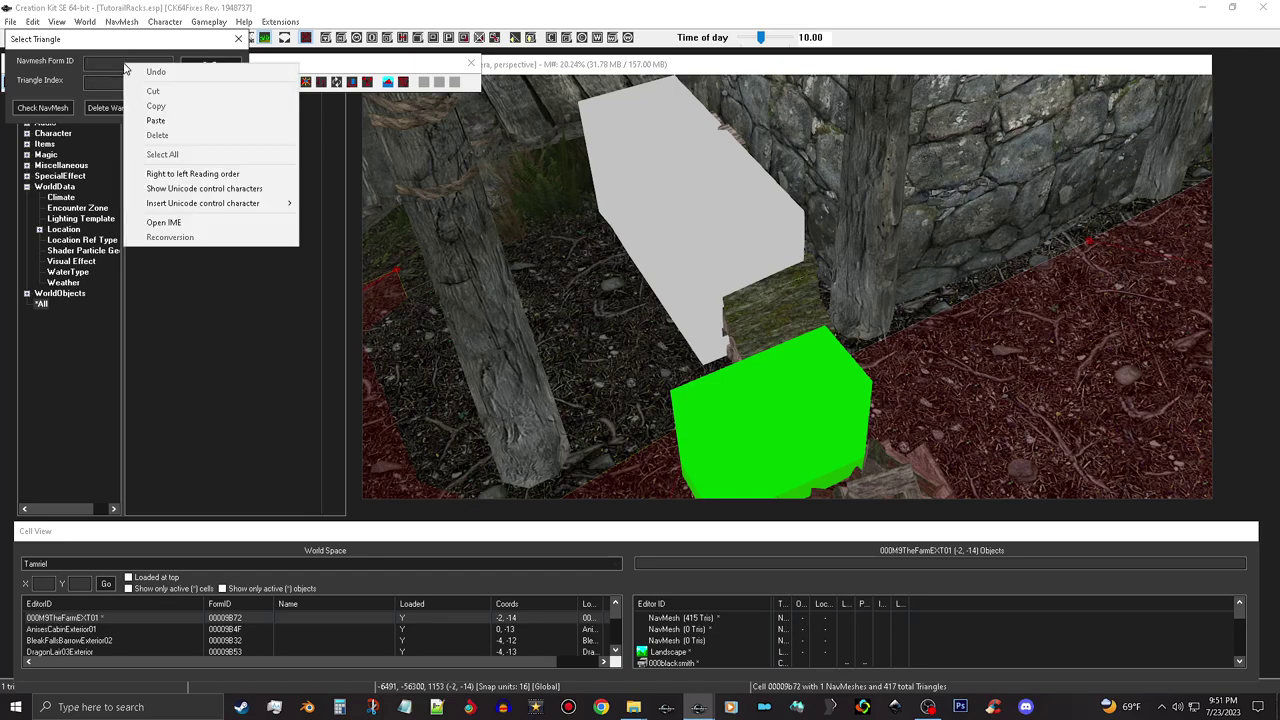
left_click(176, 124)
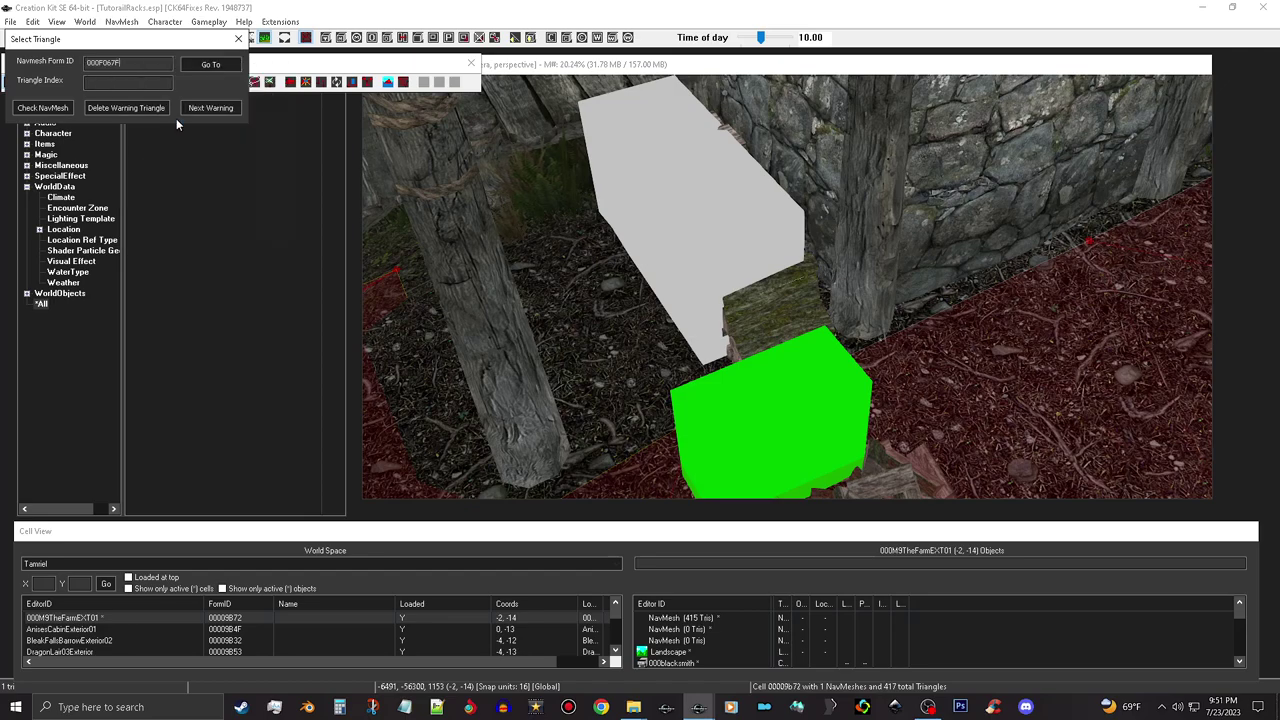
left_click(211, 65)
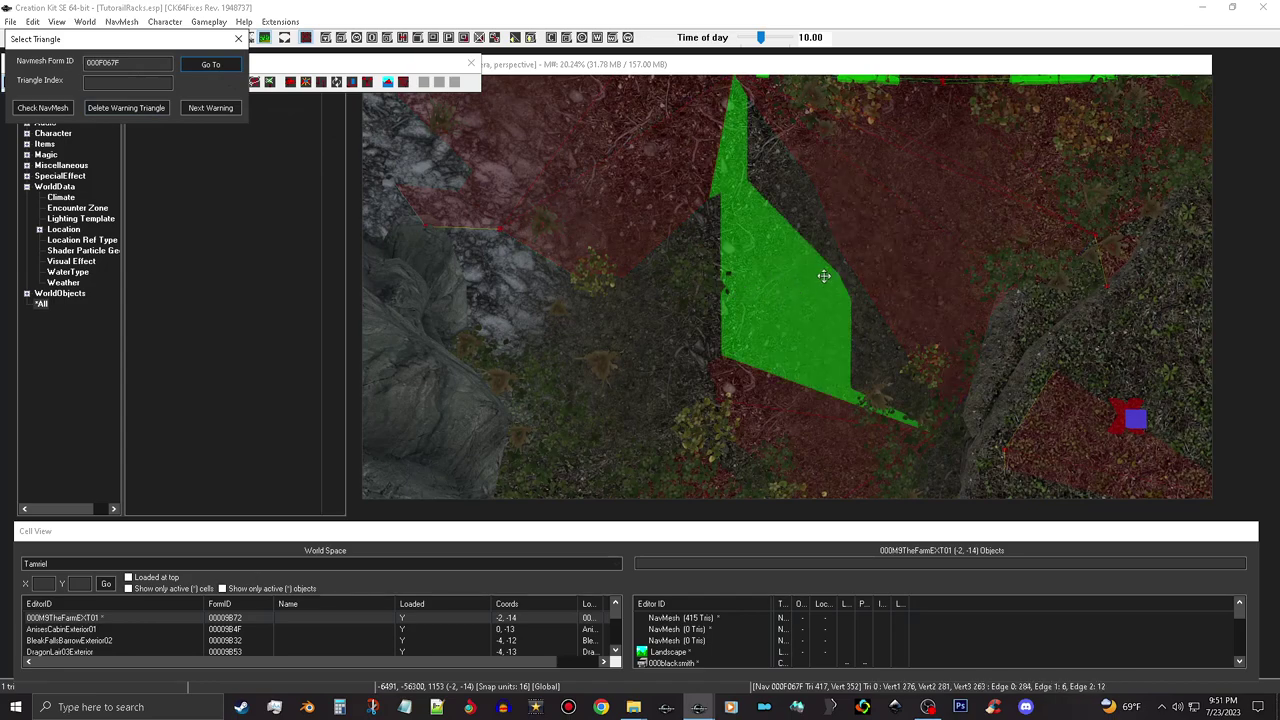
- Examine the navmesh triangles around the located spot and try to jump to the next navmesh warning
middle_click_drag(767, 266, 751, 265)
scroll(751, 265, "down", 1)
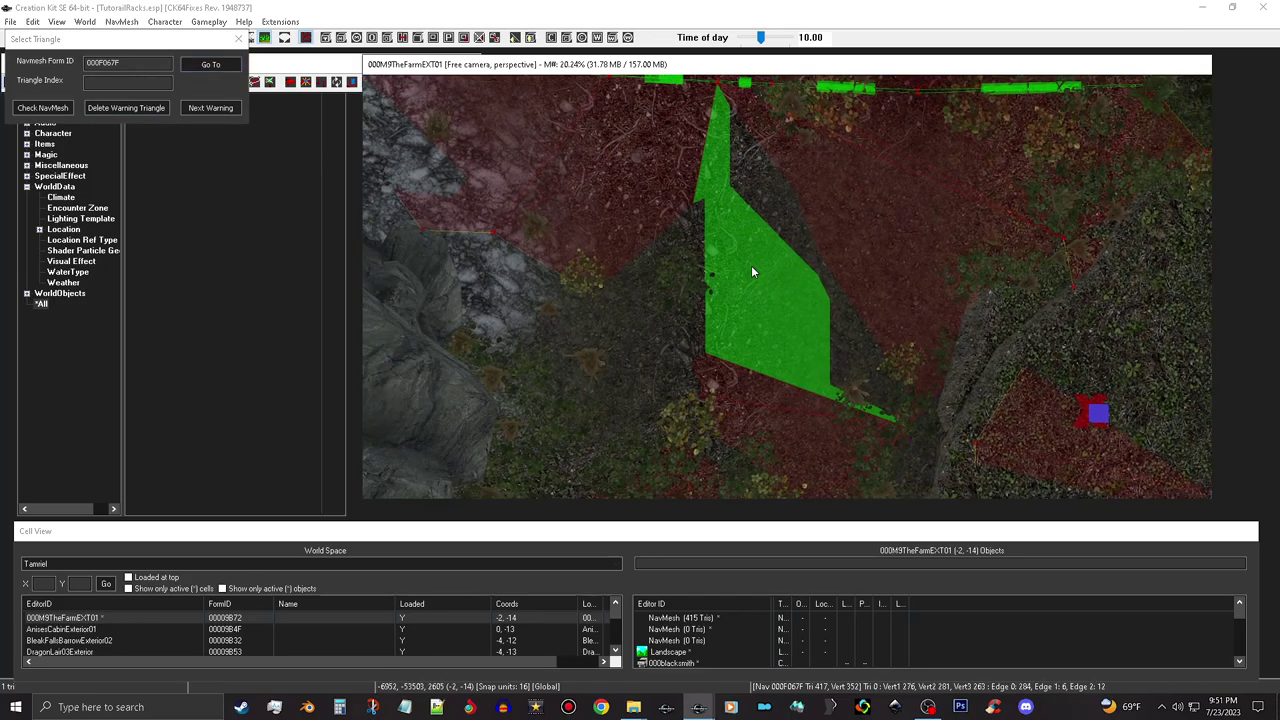
left_click(894, 296)
scroll(904, 345, "down", 6)
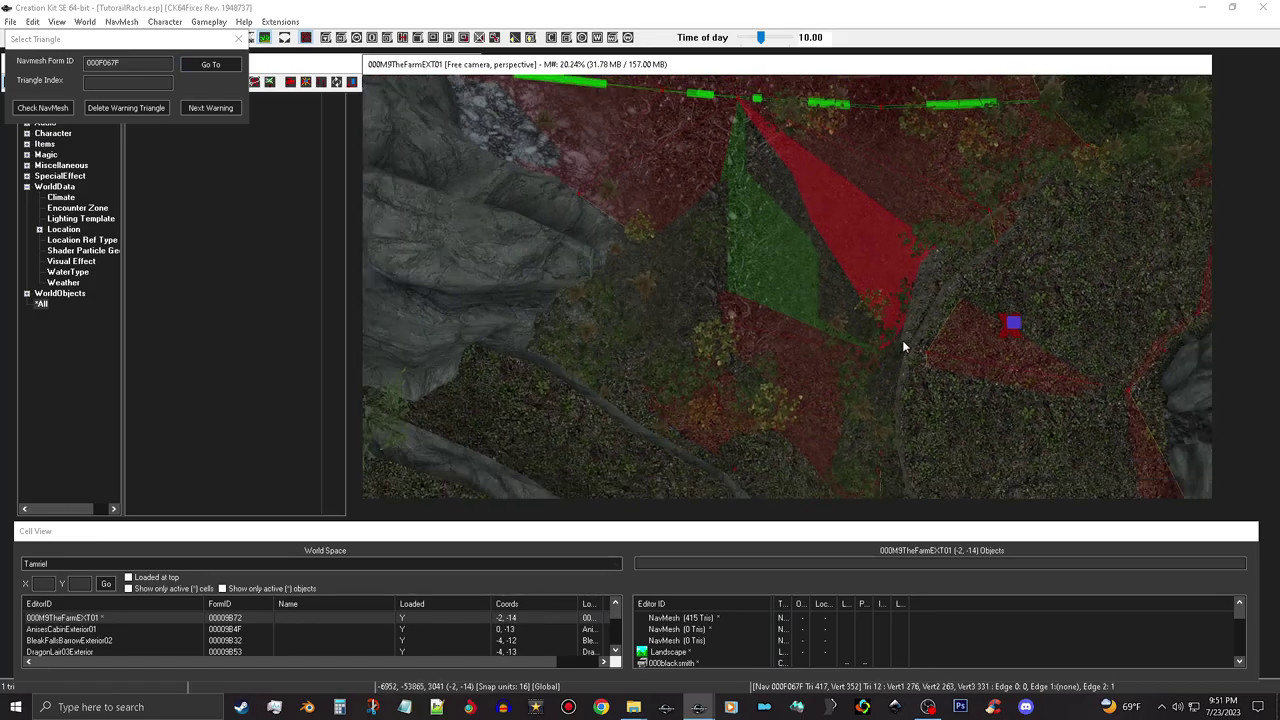
middle_click_drag(903, 331, 993, 311, "shift")
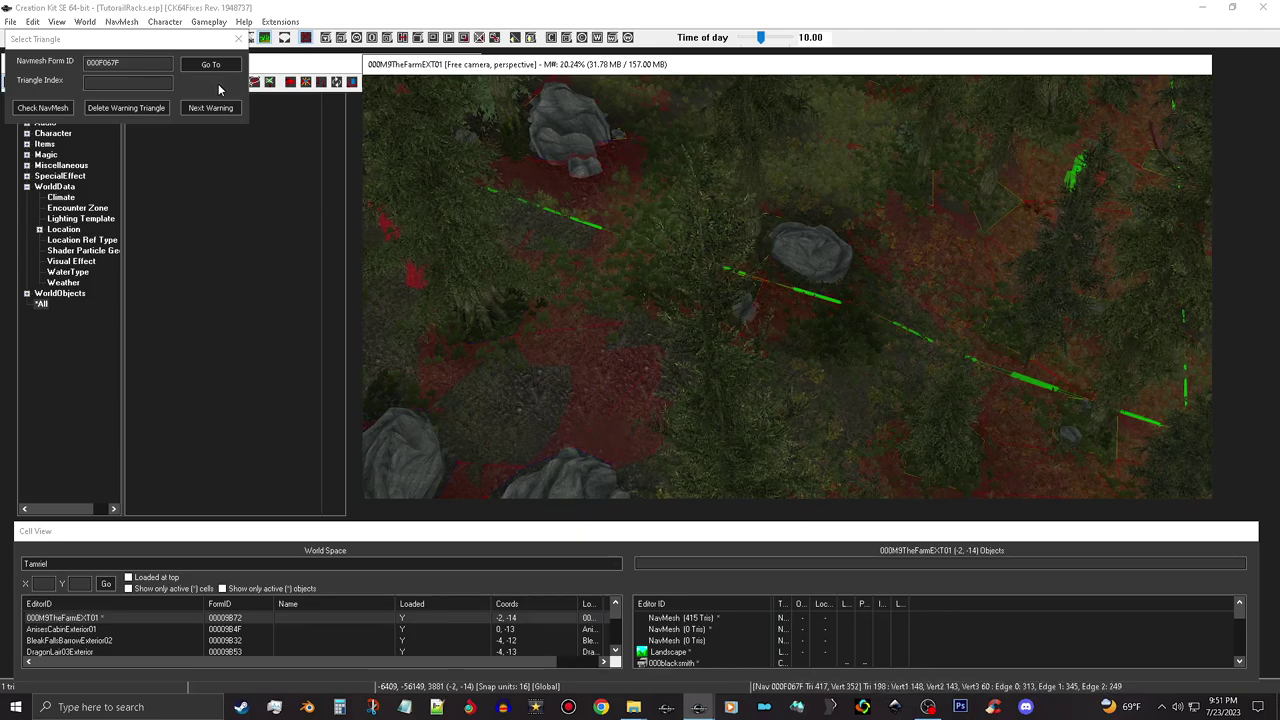
left_click(237, 111)
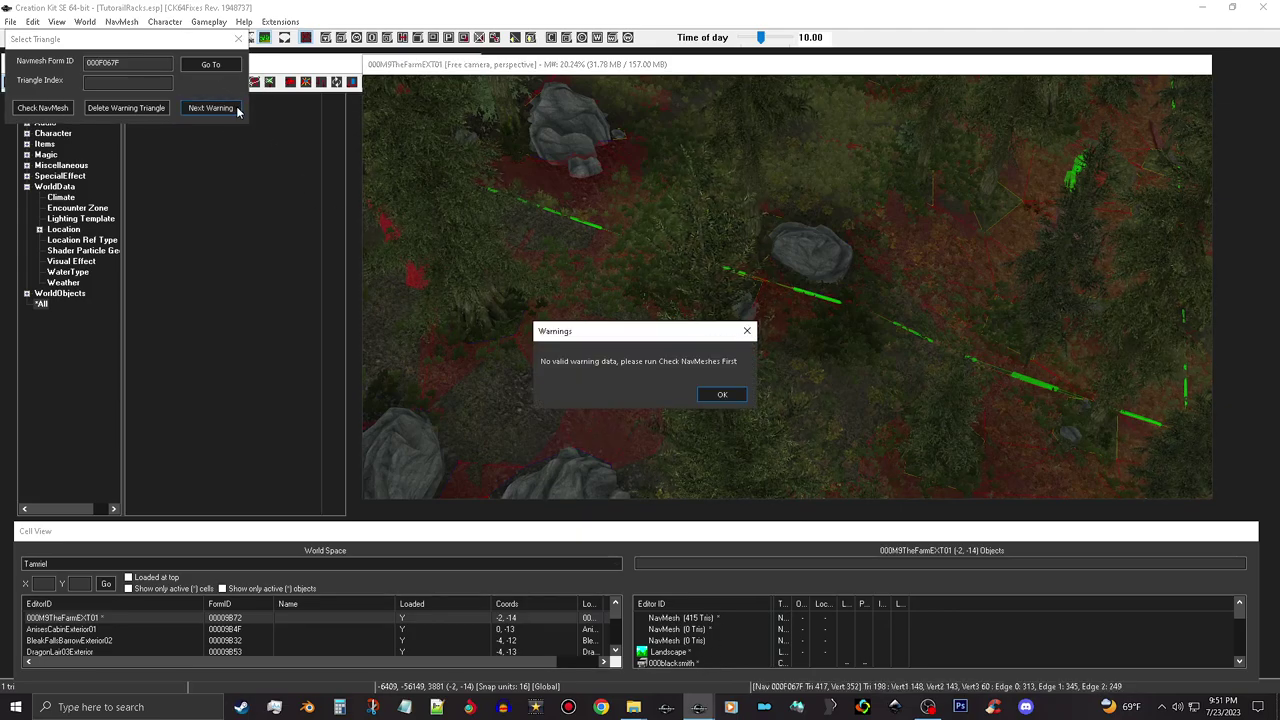
left_click(724, 396)
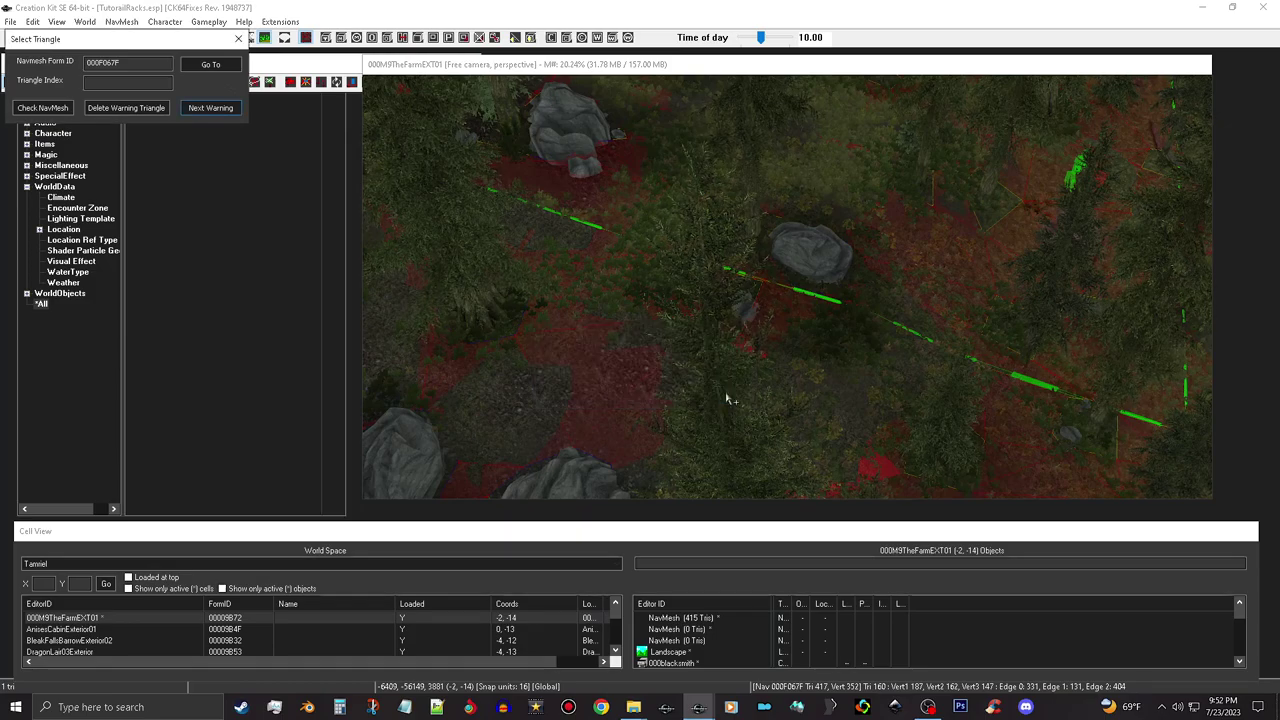
- Leave the triangle search and inspect the navmesh from the forest boulders back to the farm buildings
left_click(238, 38)
middle_click_drag(887, 471, 918, 194)
left_click(969, 468)
middle_click_drag(969, 468, 764, 138)
middle_click_drag(892, 254, 902, 200)
middle_click_drag(985, 366, 1074, 131)
mouse_move(843, 345)
middle_mouse_down()
mouse_move(915, 127)
mouse_move(881, 163)
middle_mouse_up()
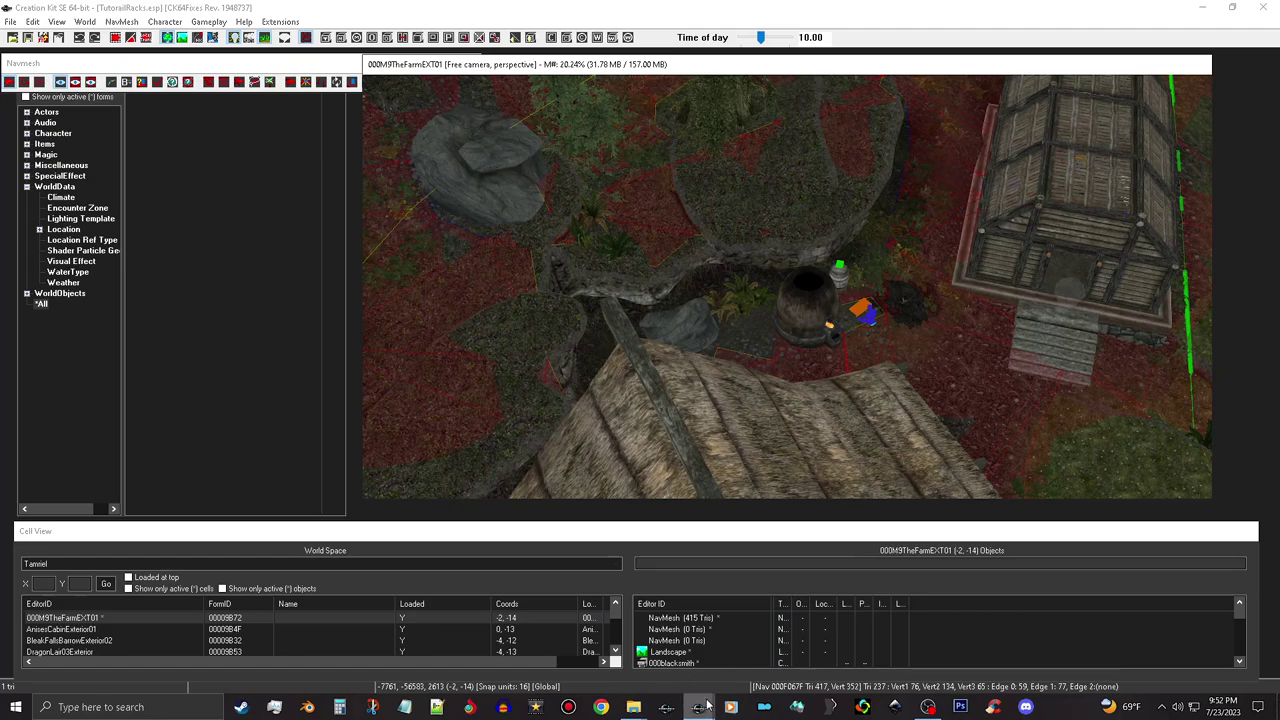
- Copy the ID 00009B72 from the Triangle 329 warning in the log and try to go to it with Find Triangle
mouse_move(698, 706)
left_click(651, 617)
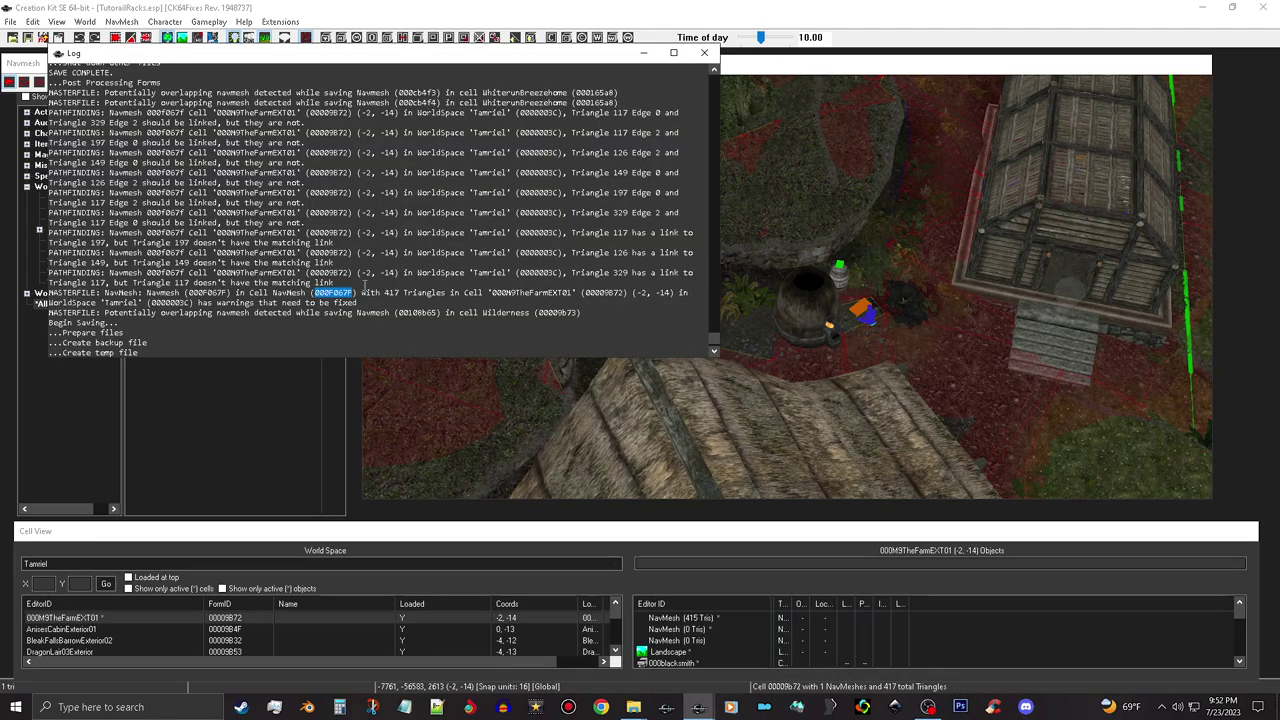
left_click_drag(308, 272, 352, 272)
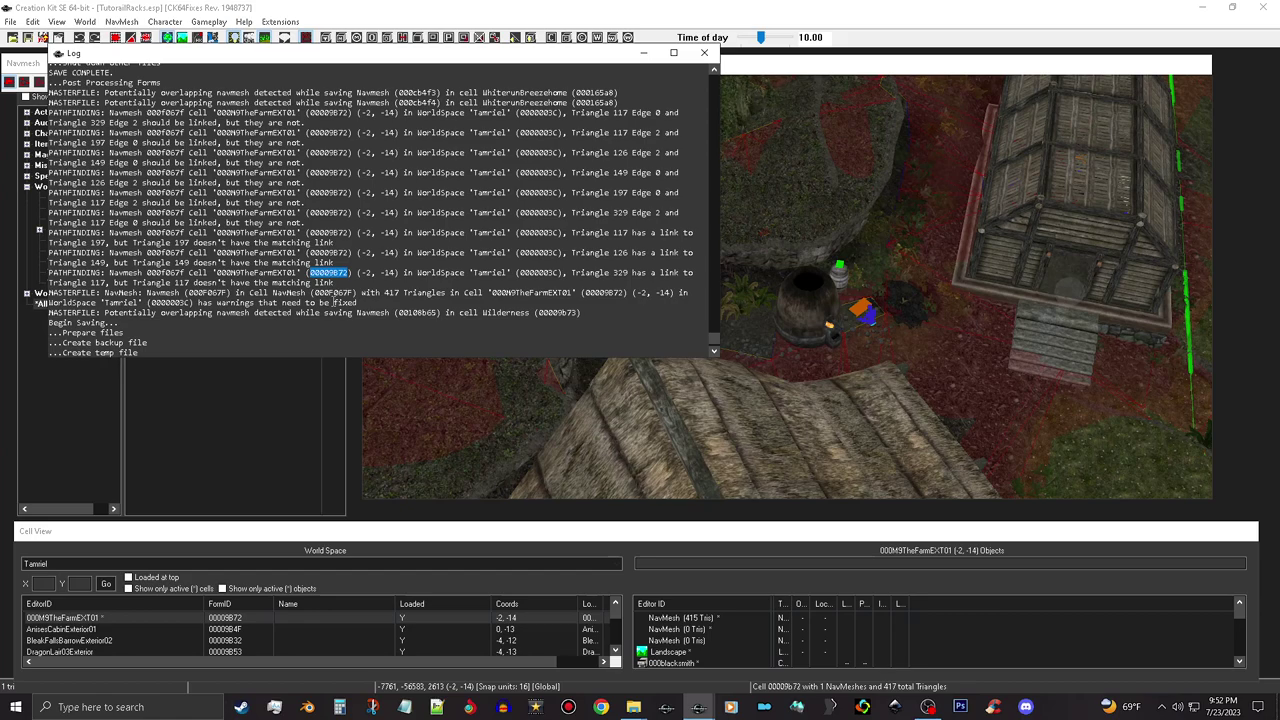
left_click(24, 66)
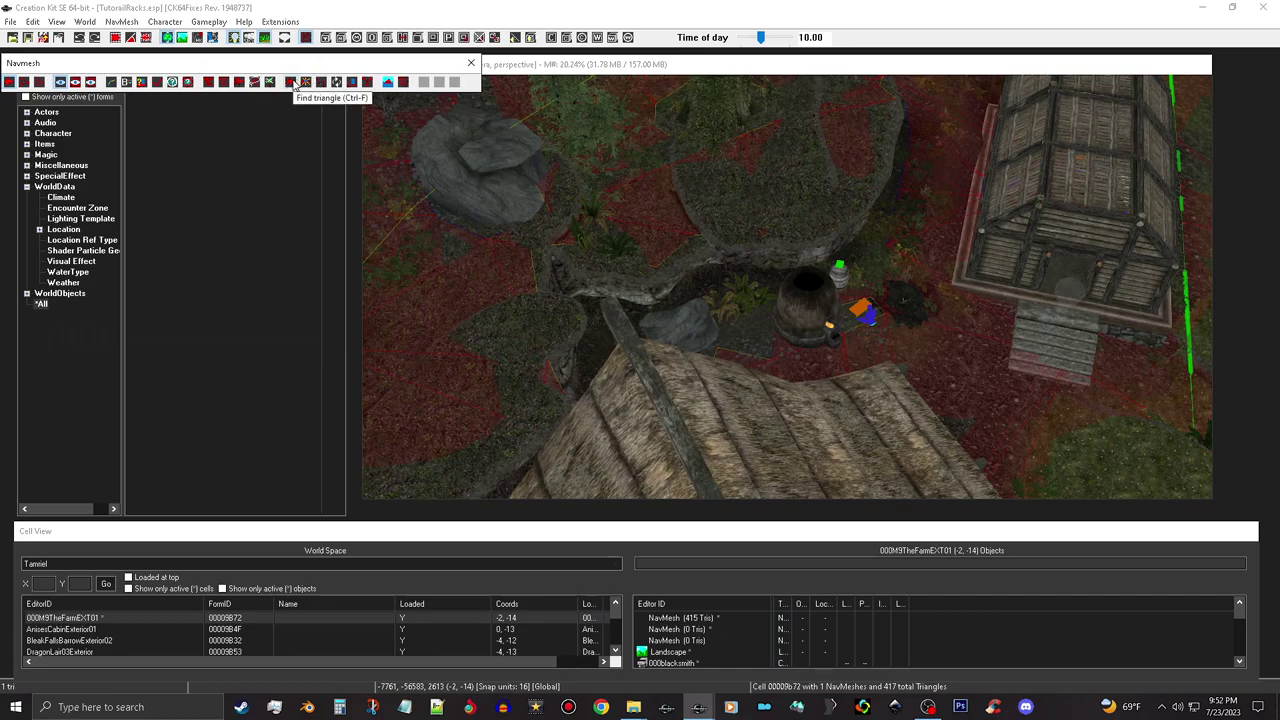
left_click(291, 83)
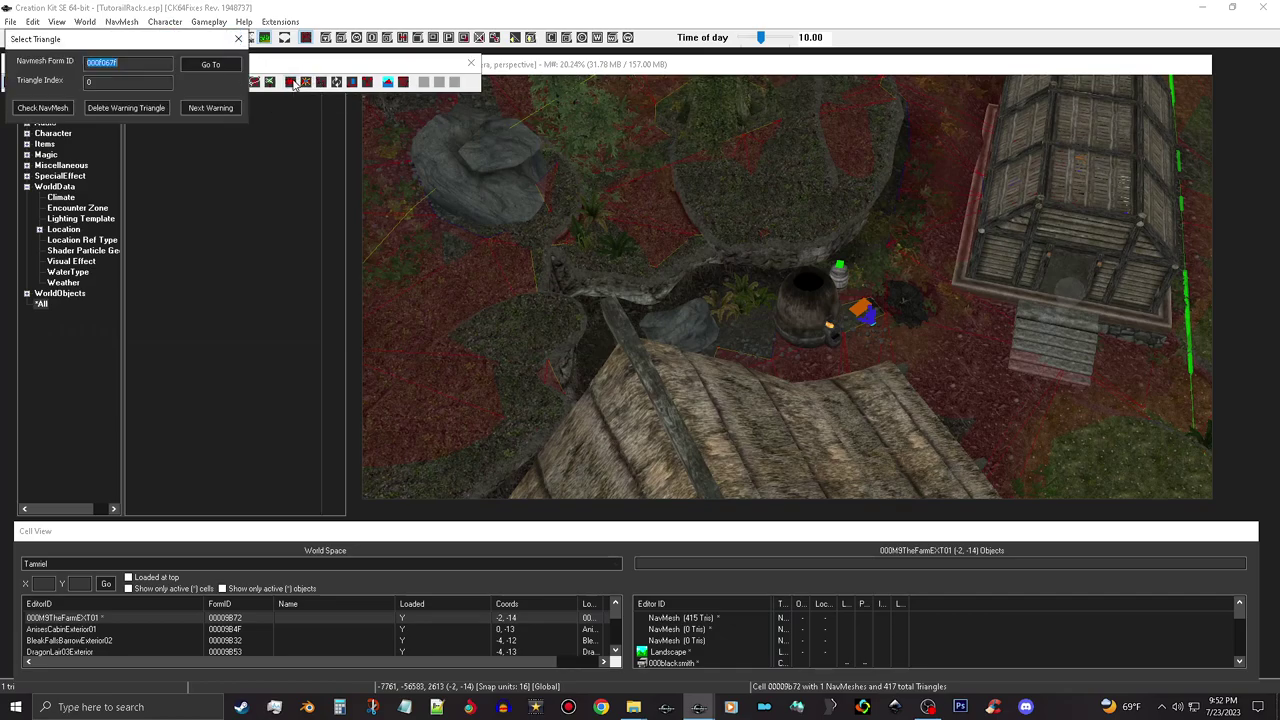
right_click(110, 66)
left_click(162, 124)
left_click(226, 66)
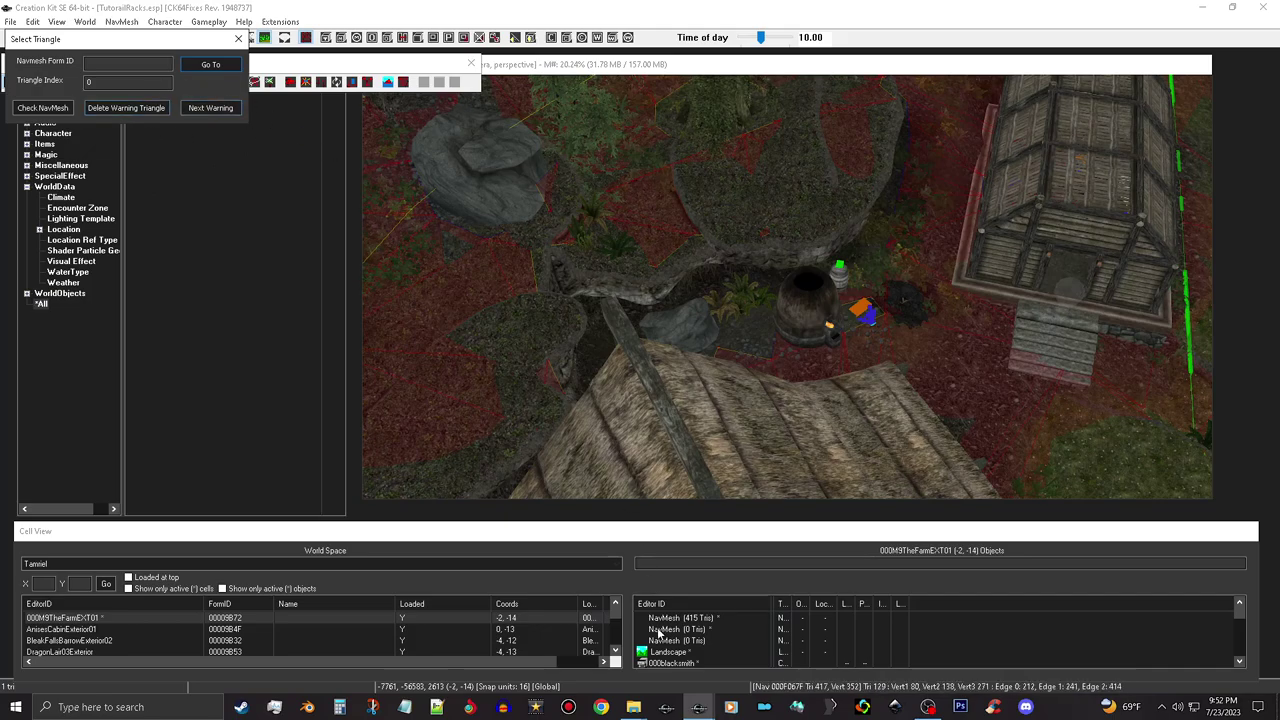
- Copy the ID 00009B72 from the first Triangle 117 warning, retry Find Triangle with it and leave the search
mouse_move(698, 707)
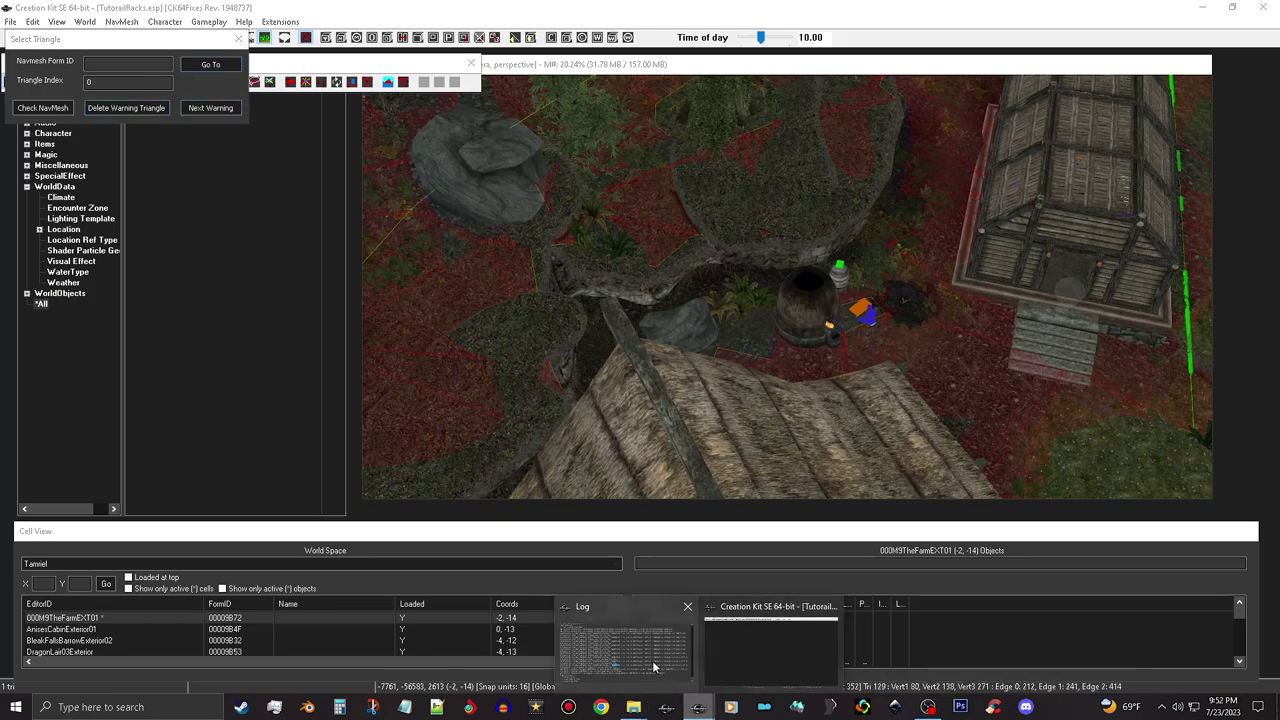
left_click(656, 671)
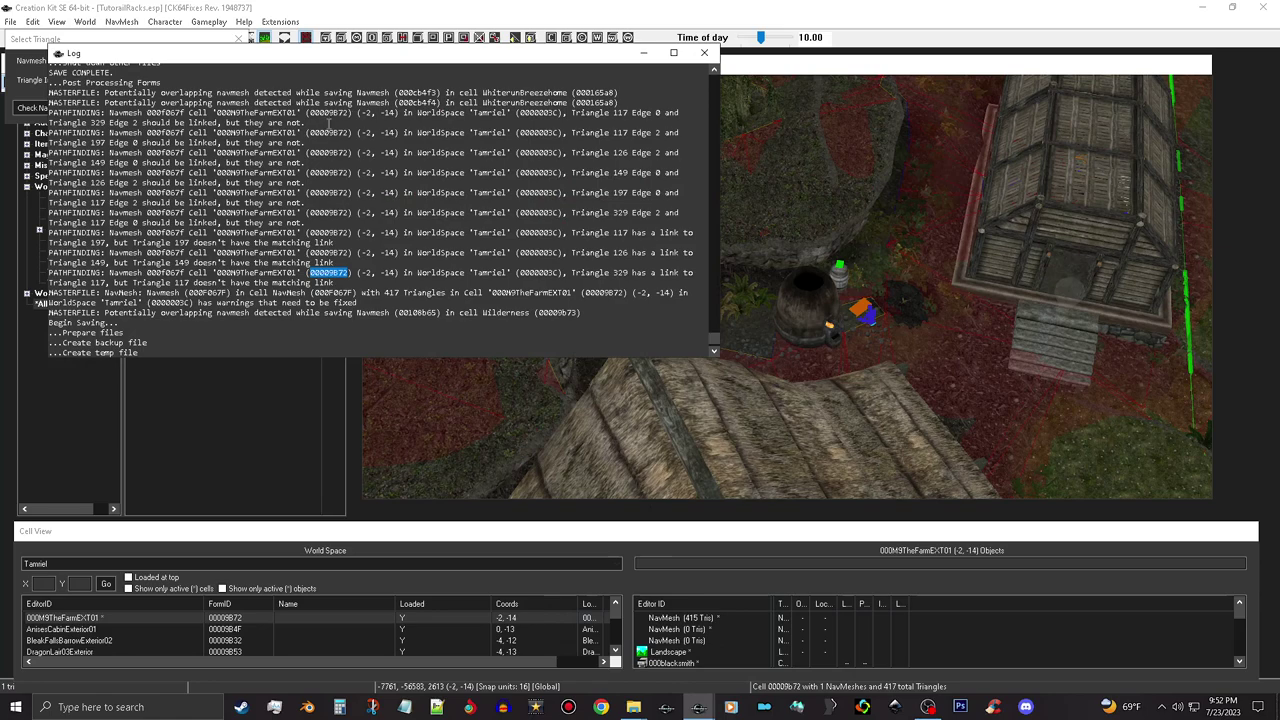
left_click_drag(310, 112, 349, 112)
key("ctrl+c")
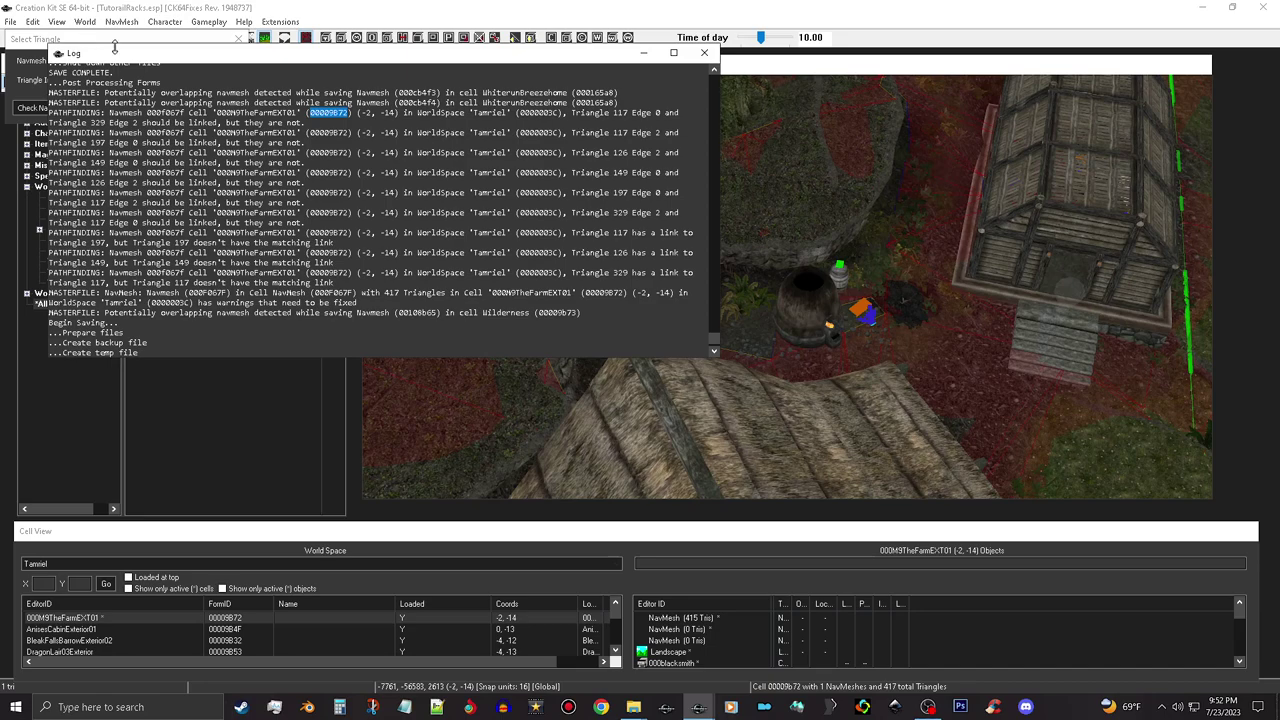
left_click(132, 45)
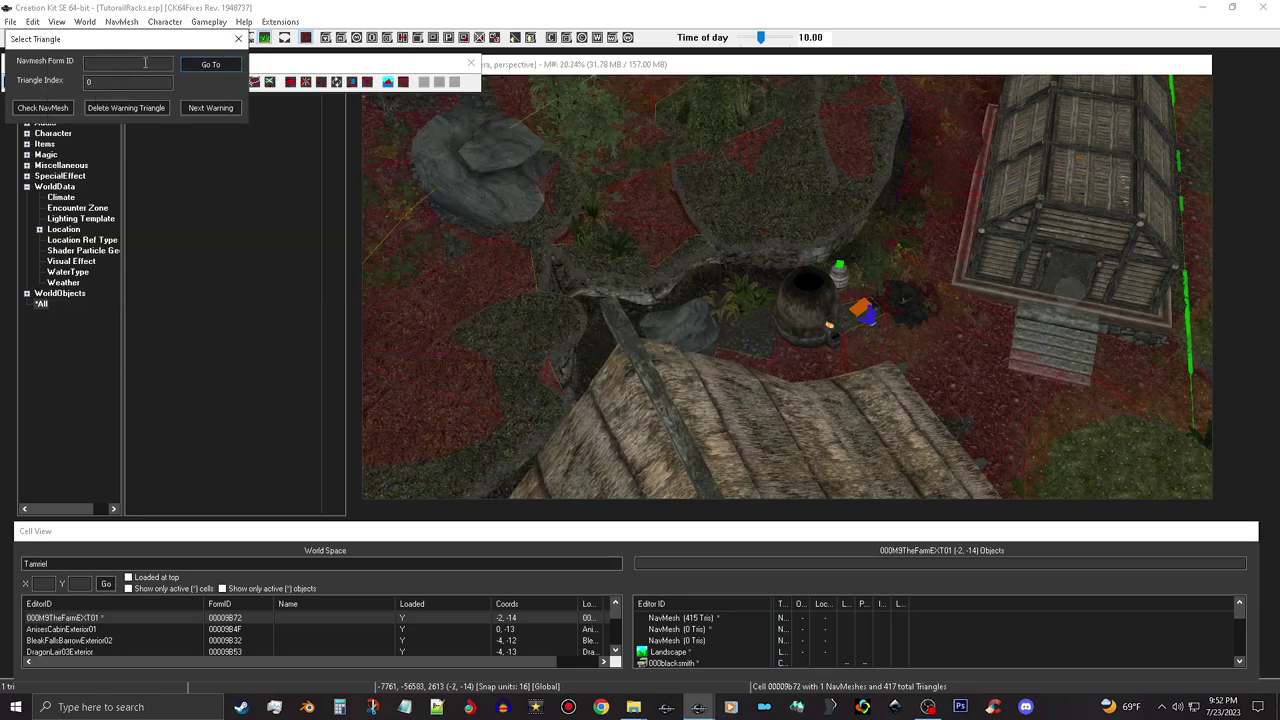
left_click(123, 64)
right_click(123, 64)
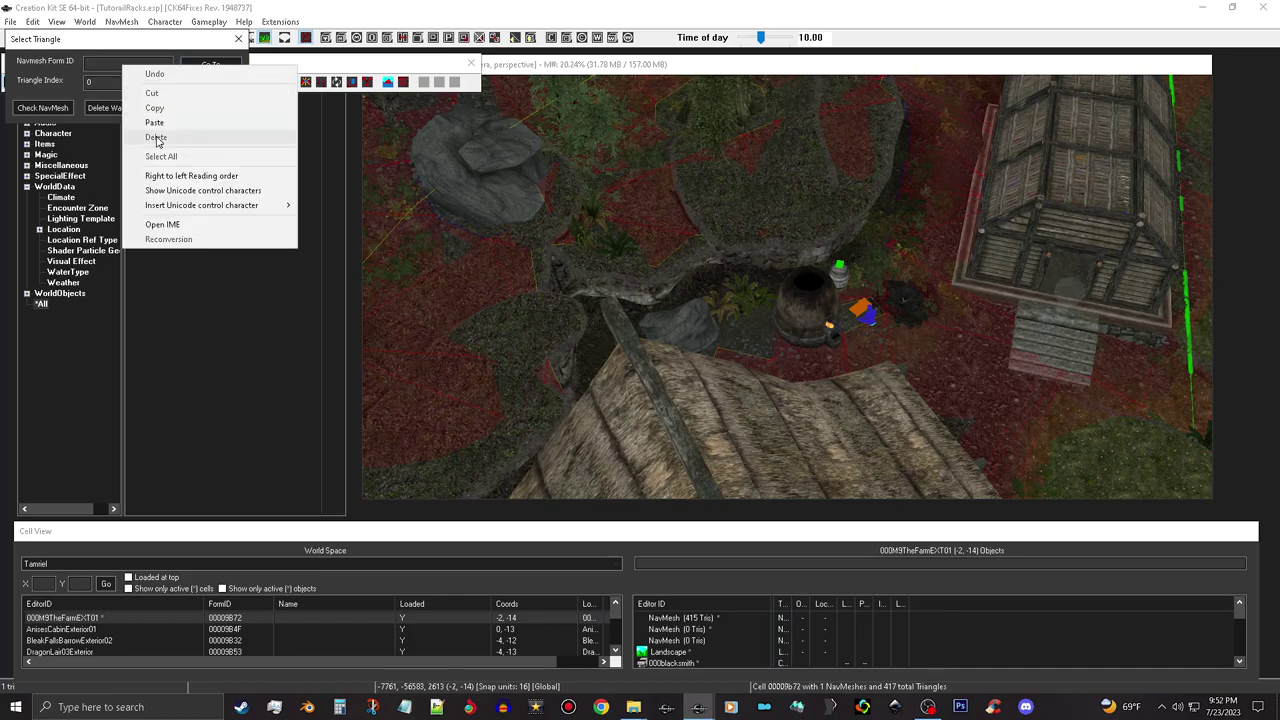
left_click(171, 123)
left_click(215, 68)
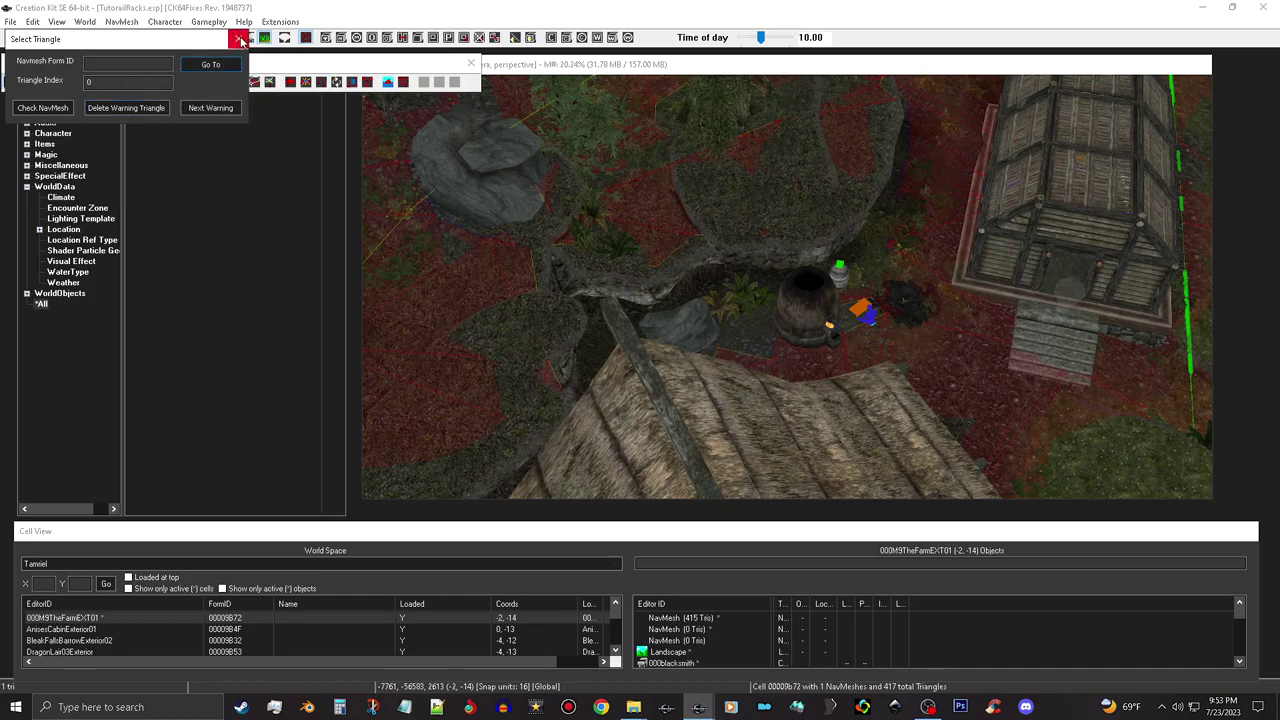
left_click(239, 40)
- Inspect the navmesh around the building's raised wooden porch and the ground beneath it
middle_click_drag(608, 367, 651, 69)
middle_click_drag(808, 224, 564, 44)
middle_click_drag(702, 277, 880, 70)
mouse_move(786, 68)
middle_mouse_down()
mouse_move(684, 143)
mouse_move(770, 54)
middle_mouse_up()
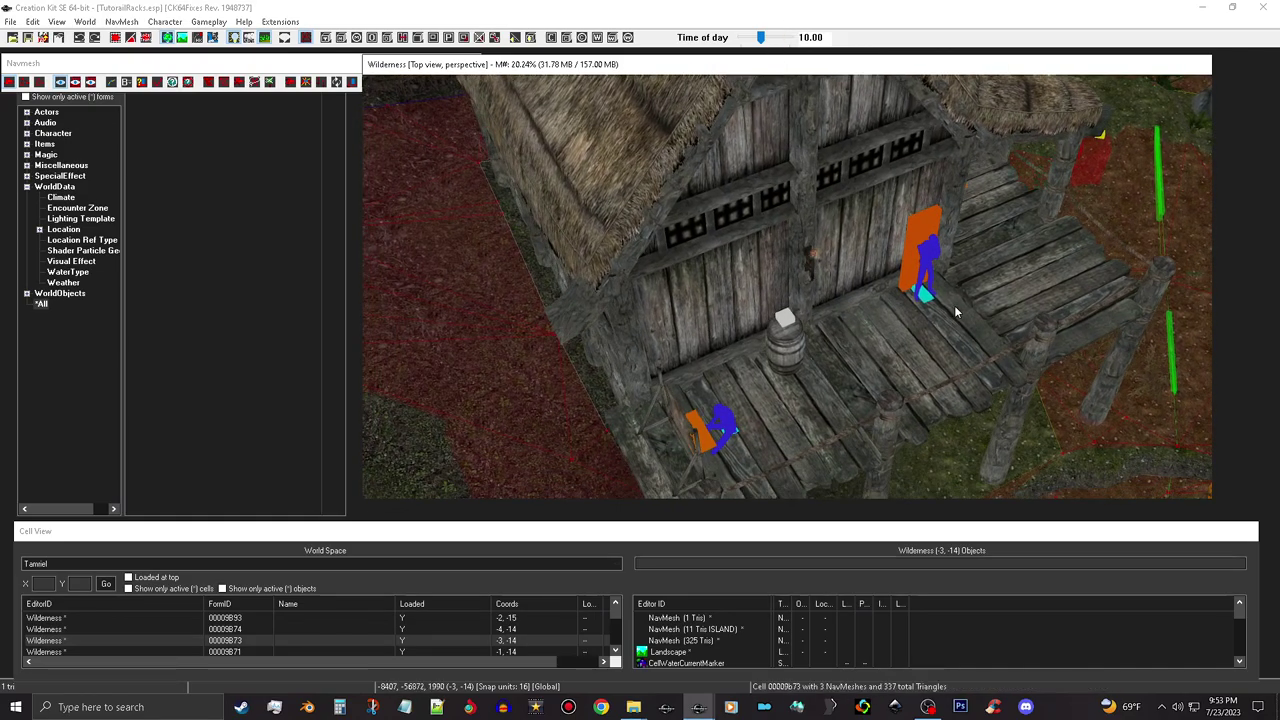
scroll(956, 312, "up", 2)
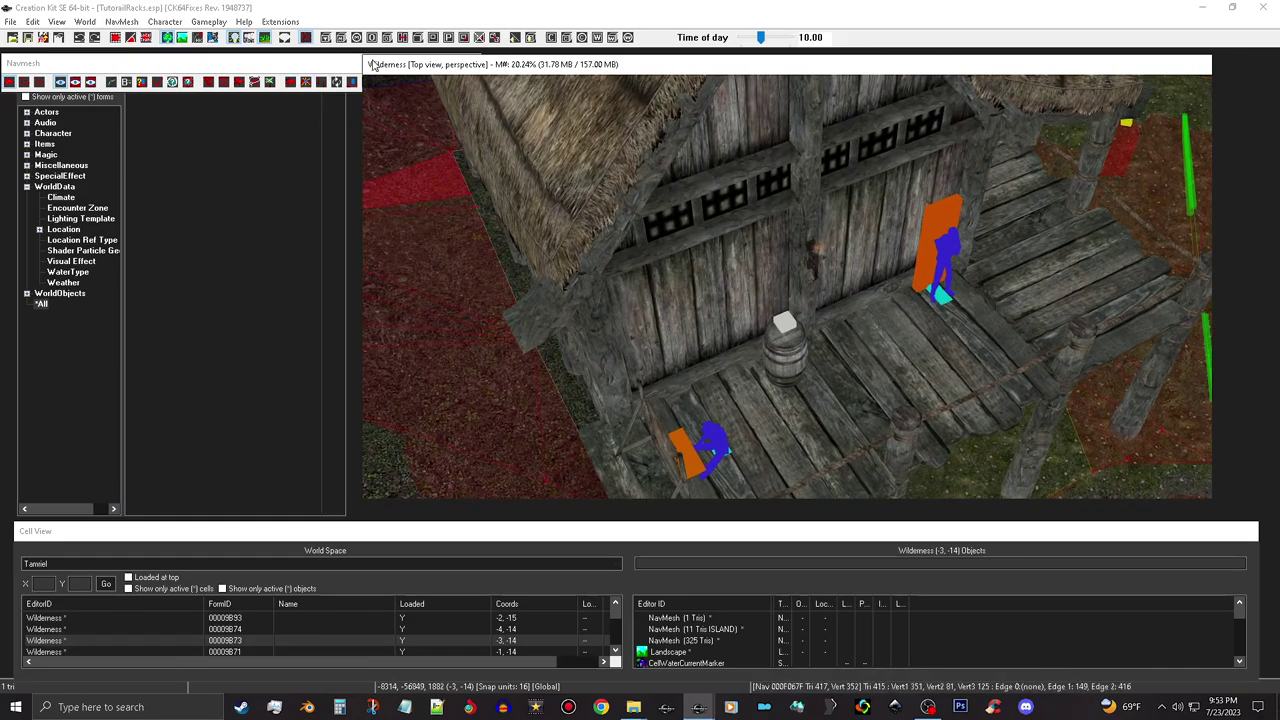
left_click(344, 75)
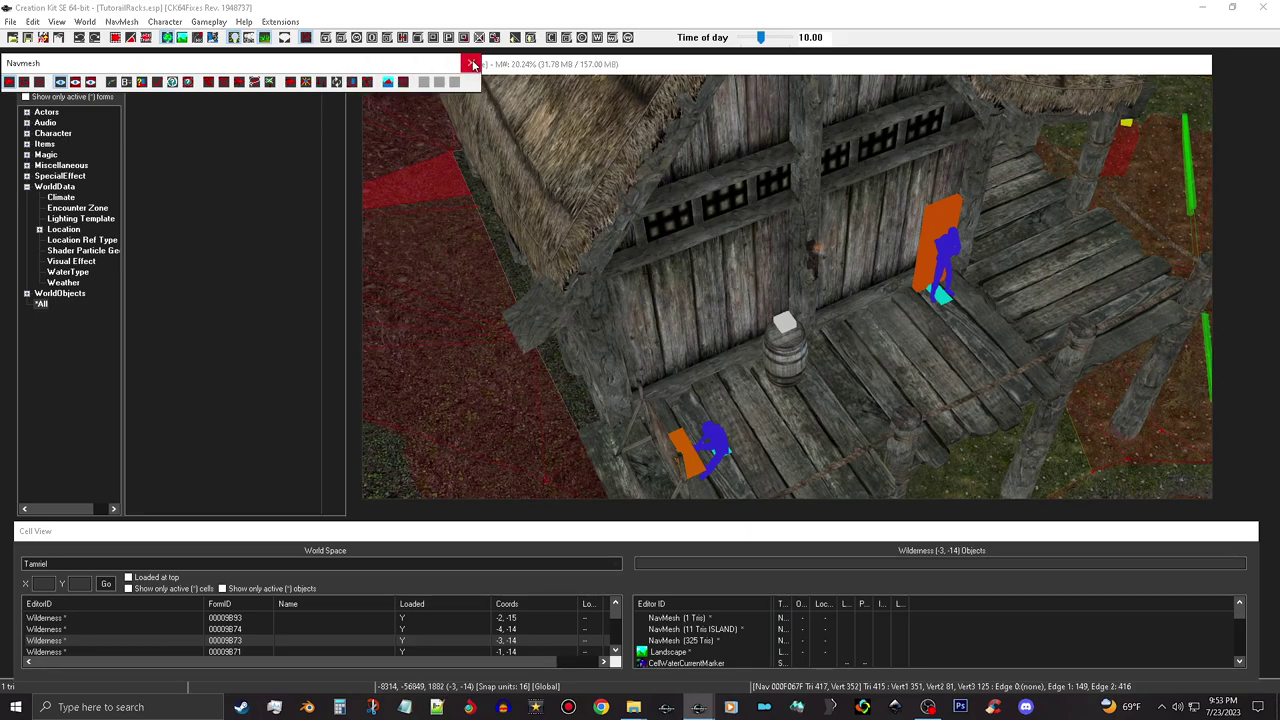
middle_click_drag(972, 390, 893, 291)
scroll(923, 292, "up", 3)
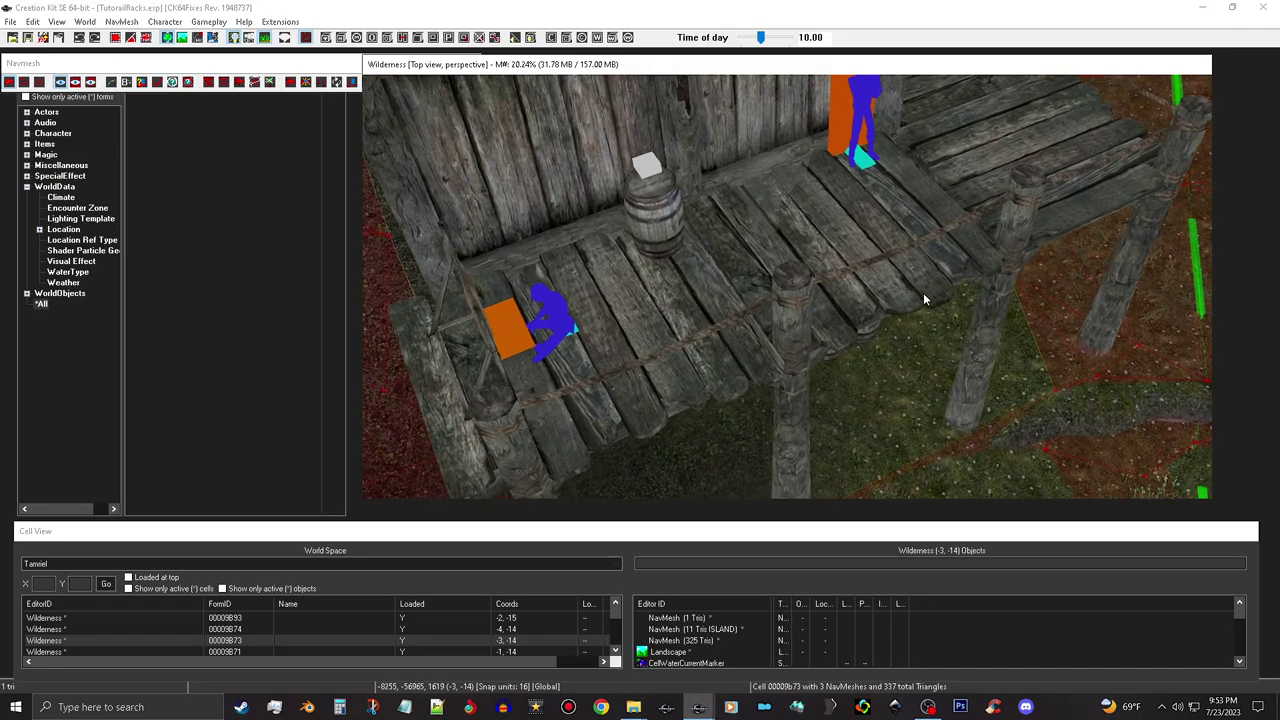
scroll(923, 292, "up", 4)
middle_click_drag(1041, 350, 910, 330)
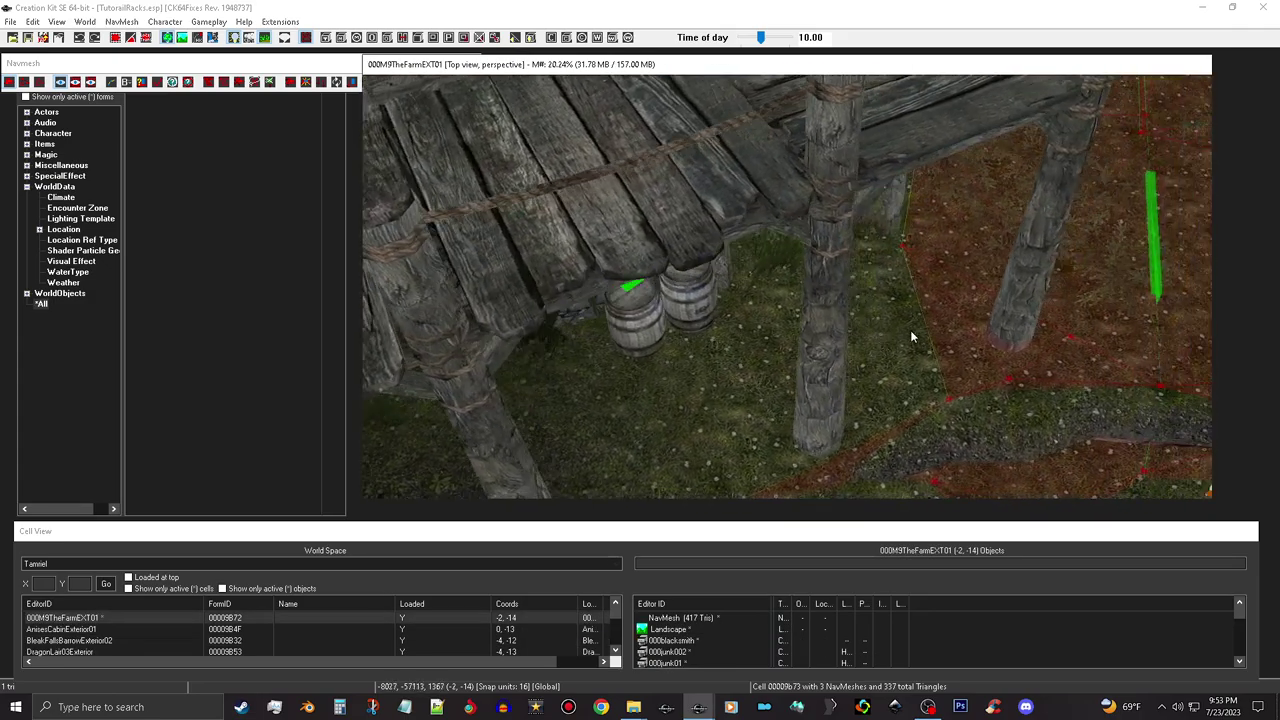
- Move the two navmesh triangles around the base of the porch post to a separate navmesh and finalize the cell's navmeshes
left_click(910, 337)
scroll(905, 337, "up", 4)
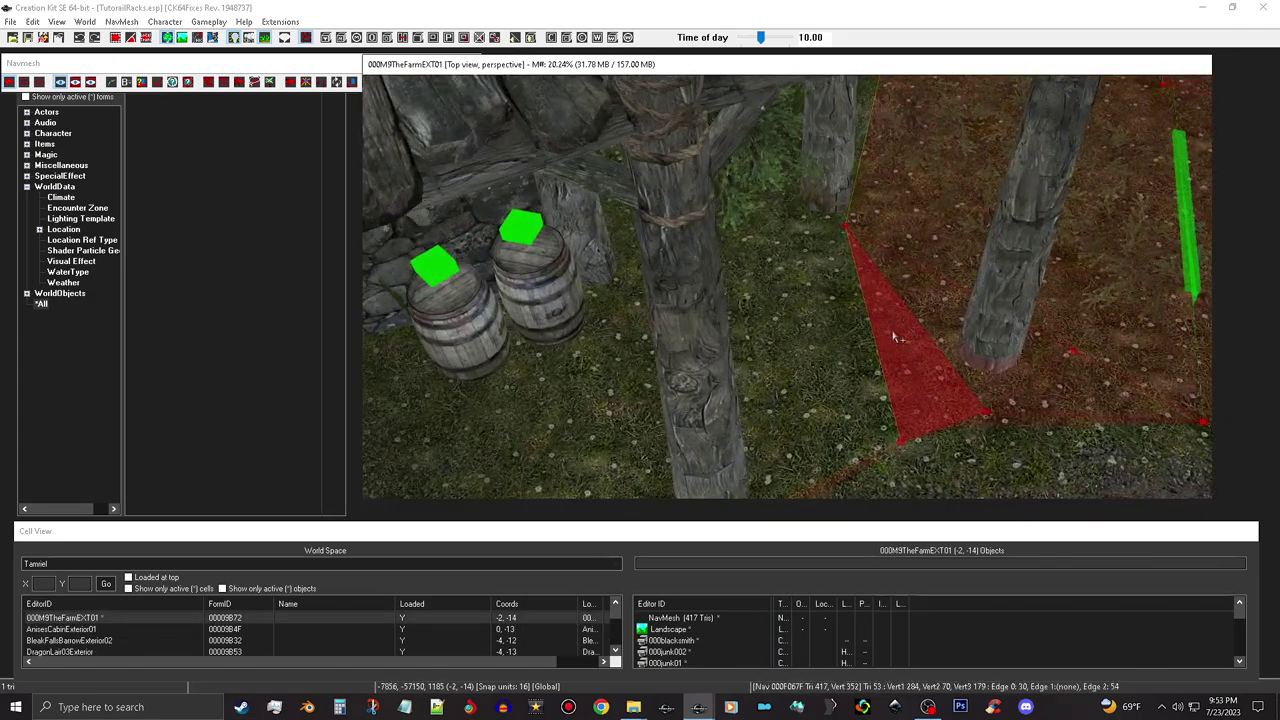
scroll(895, 335, "up", 3)
left_click(997, 334)
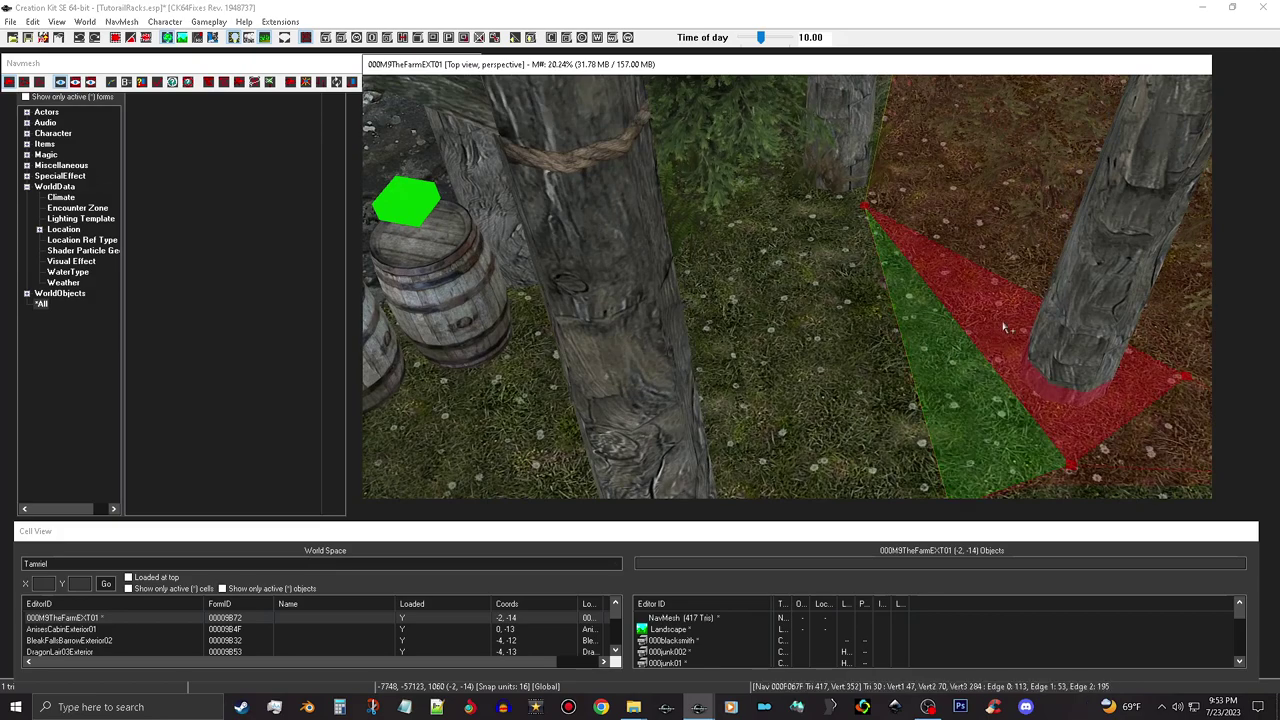
left_click(1003, 327, "ctrl")
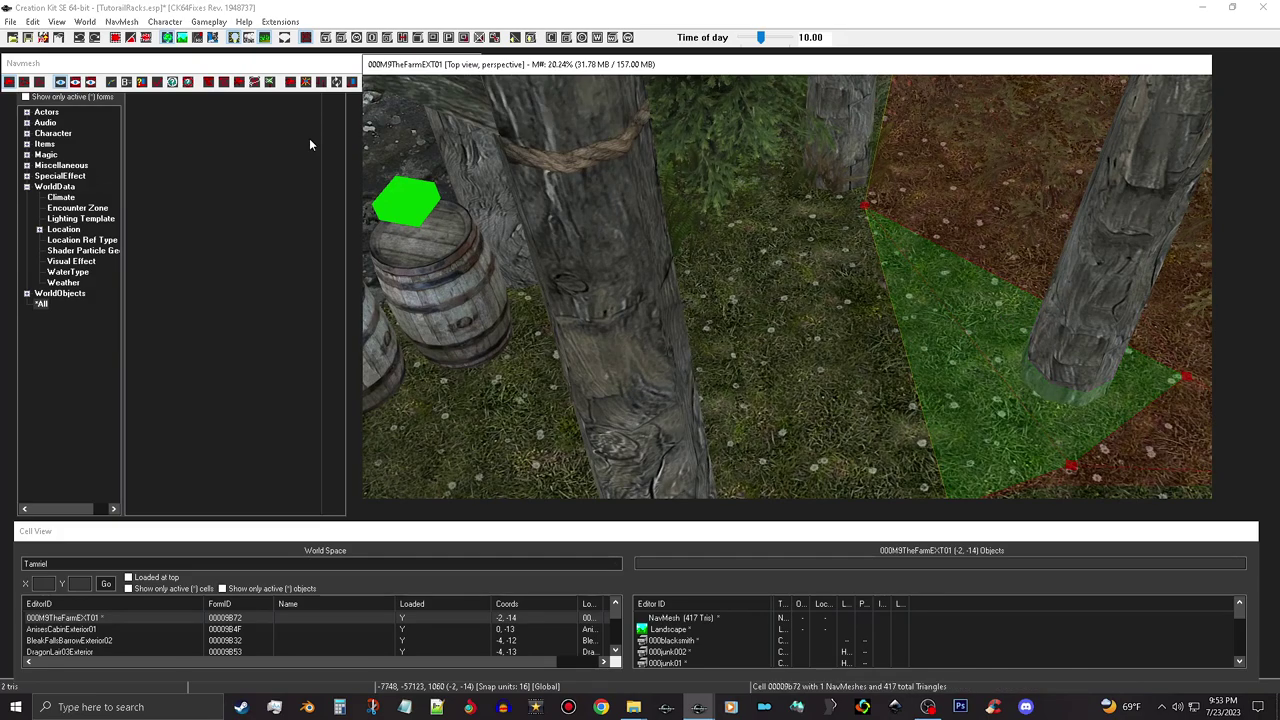
left_click(123, 22)
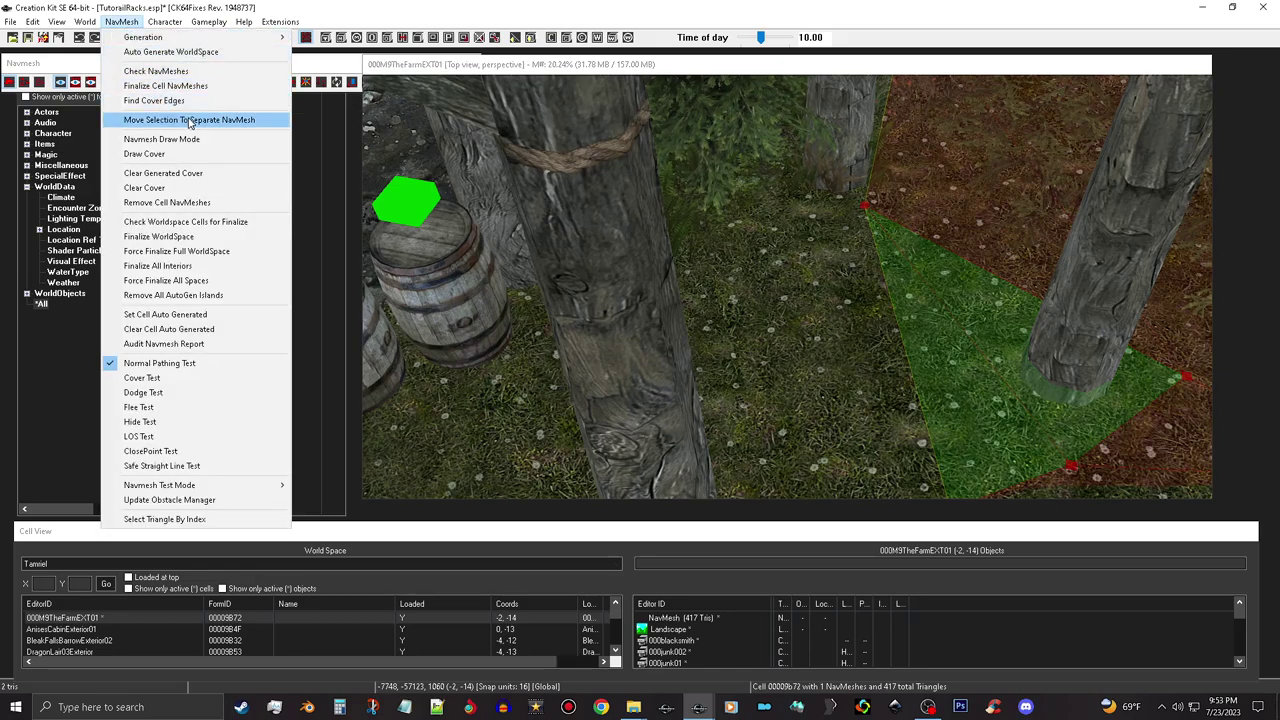
left_click(188, 119)
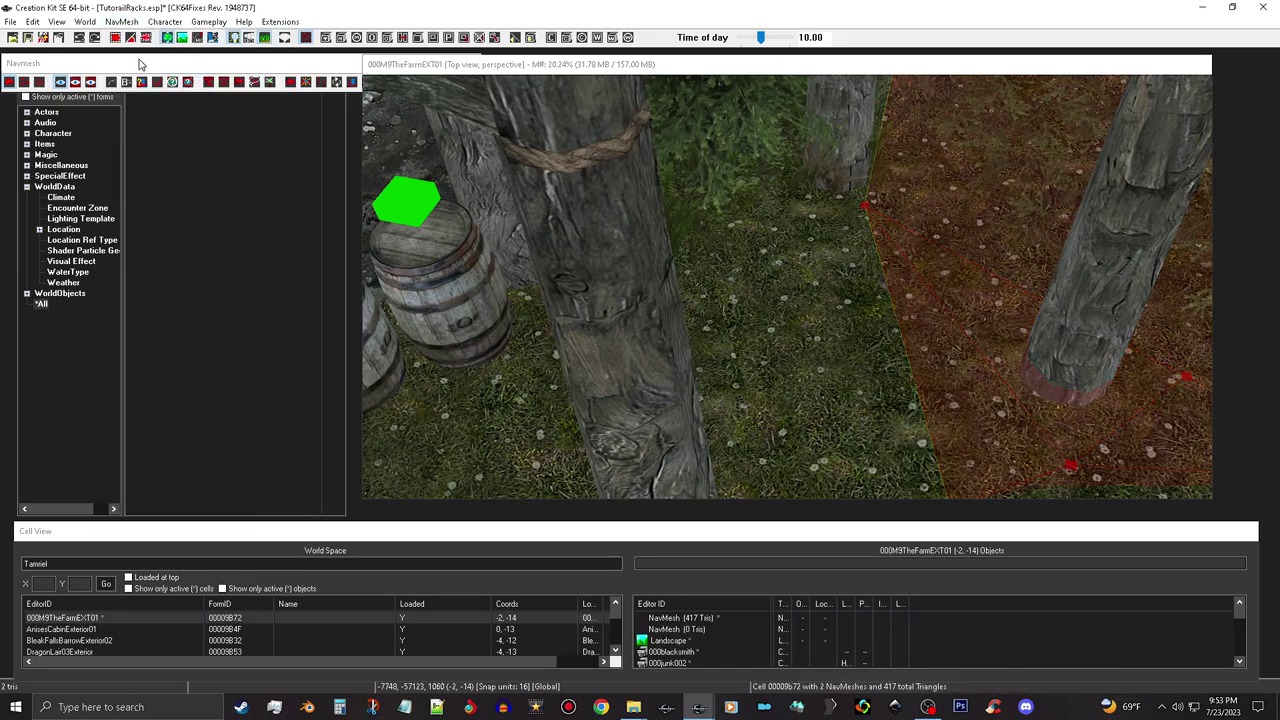
left_click(158, 83)
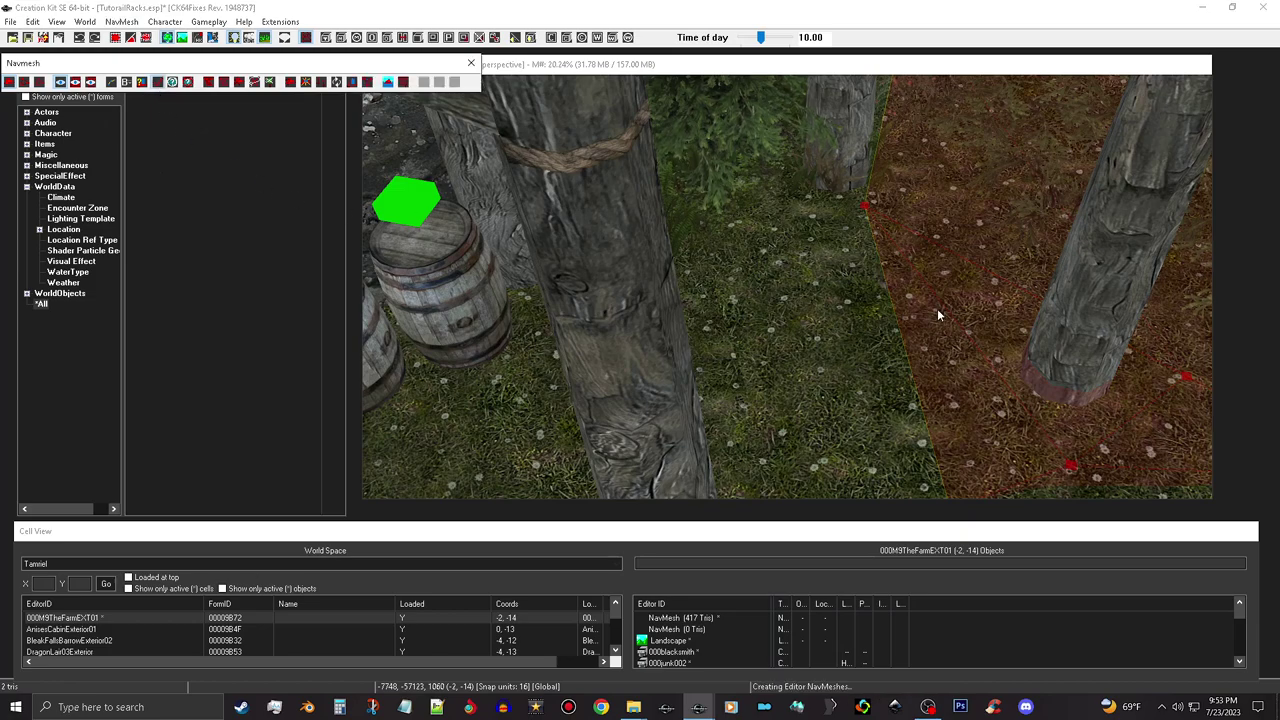
- Delete the two separated triangles beside the porch post, finalize the cell's navmeshes again and save the plugin
left_click(918, 342)
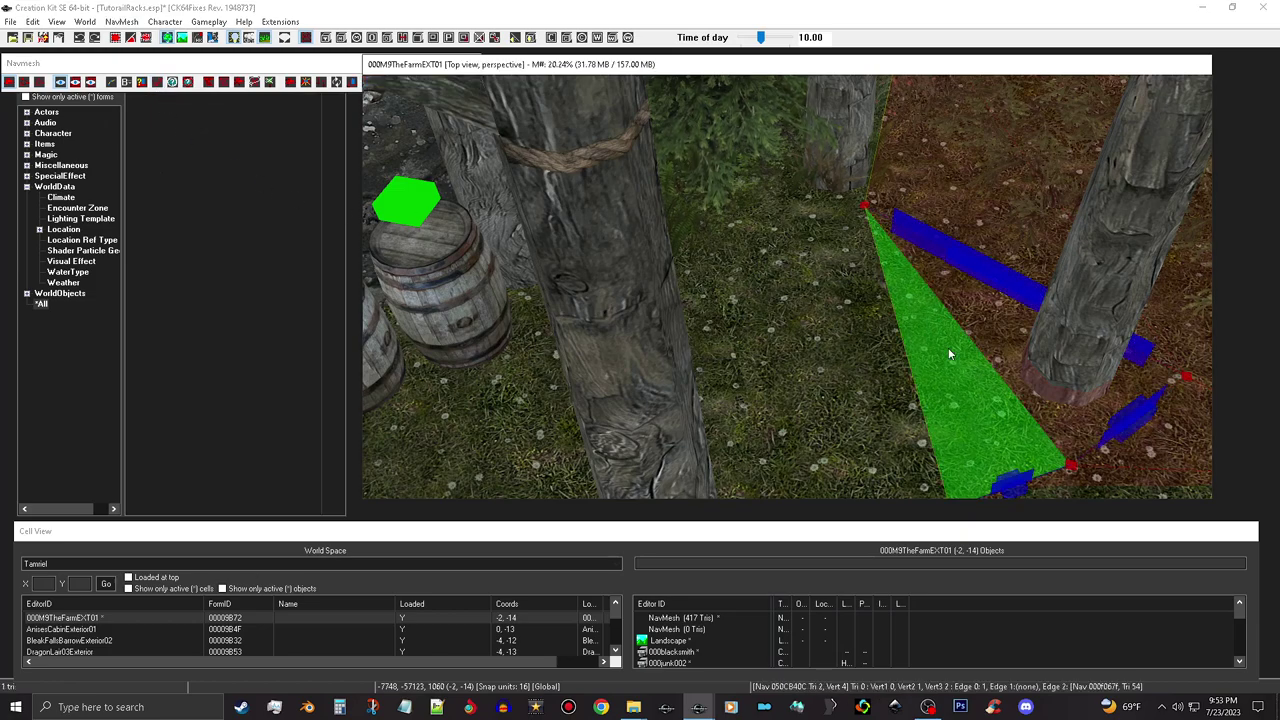
left_click(998, 330, "ctrl")
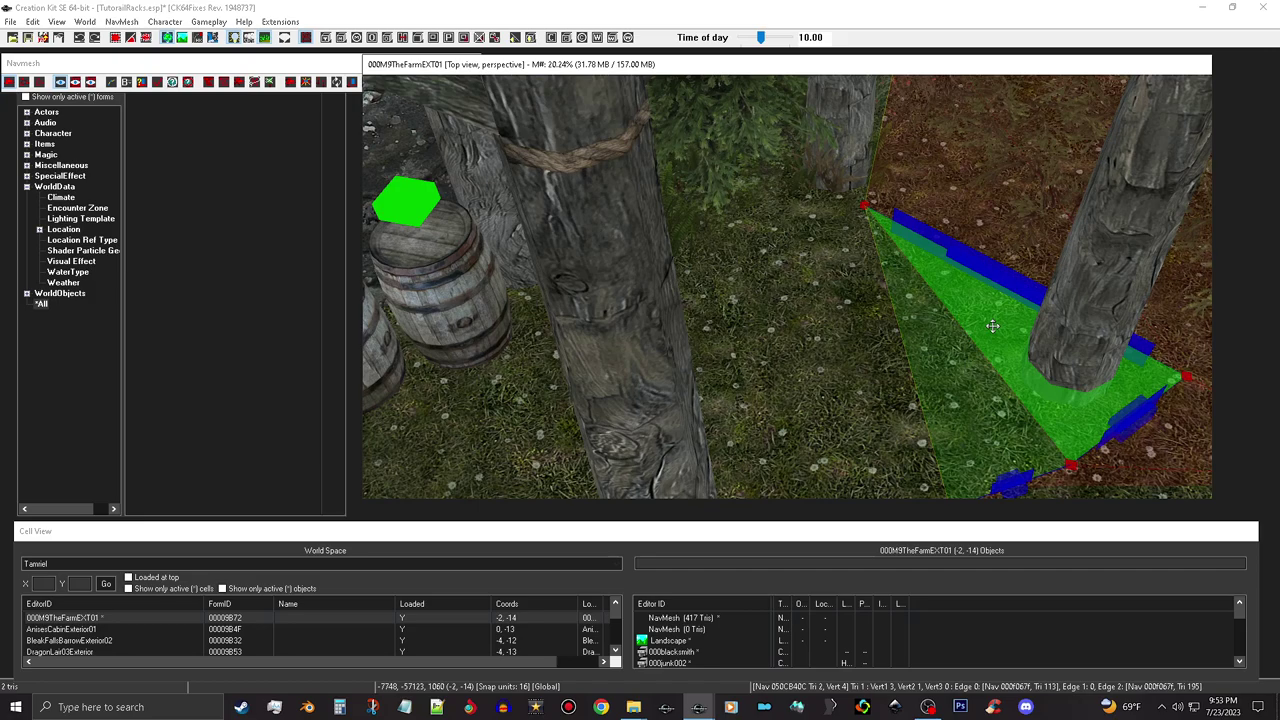
key("Delete")
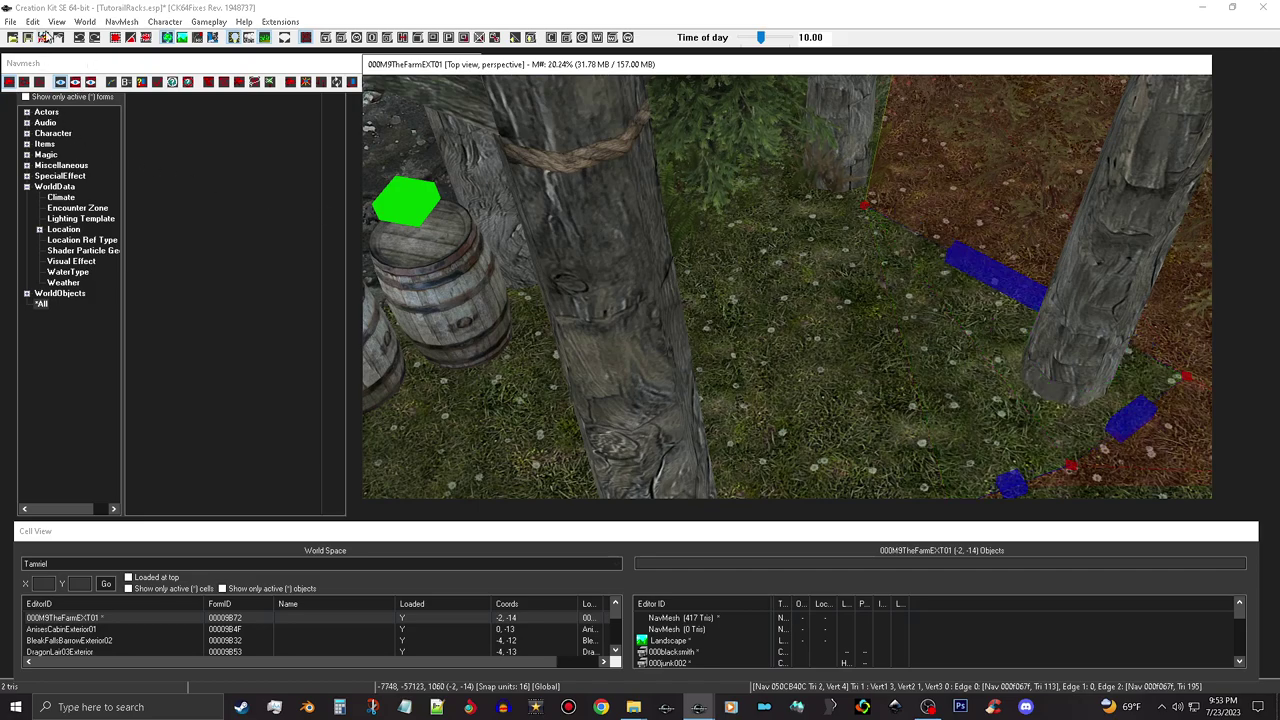
left_click(159, 84)
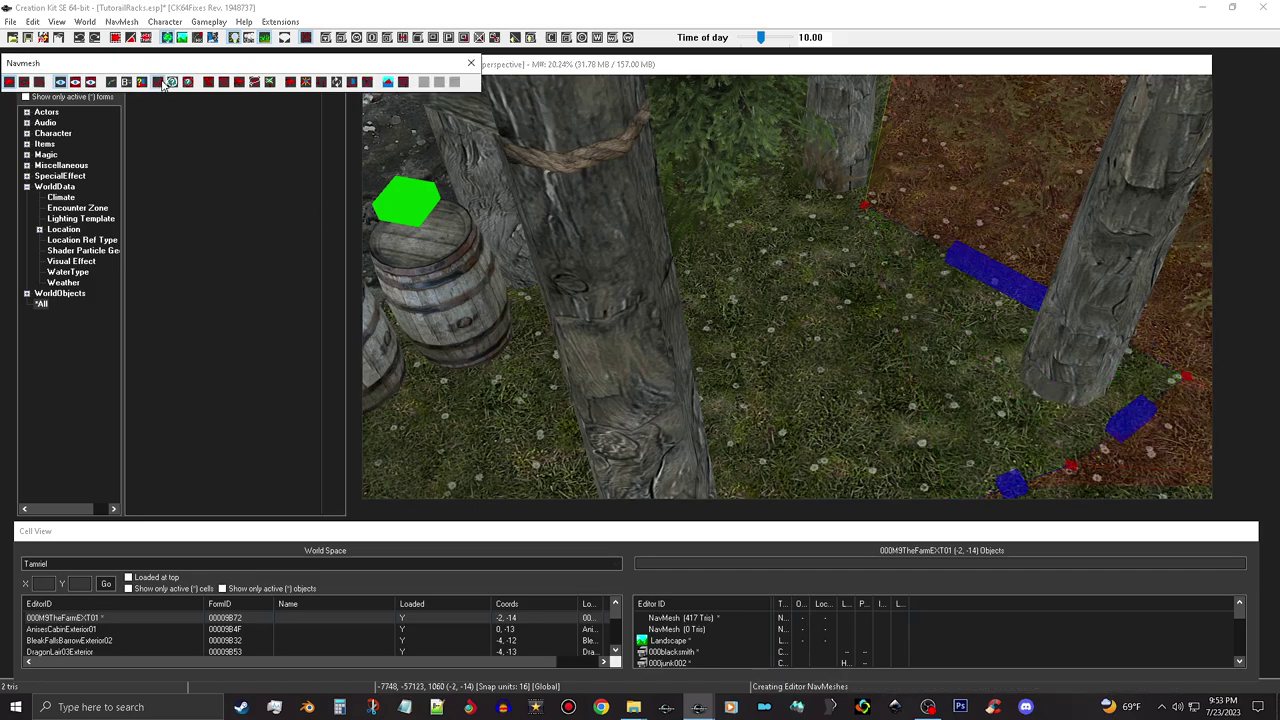
left_click(28, 38)
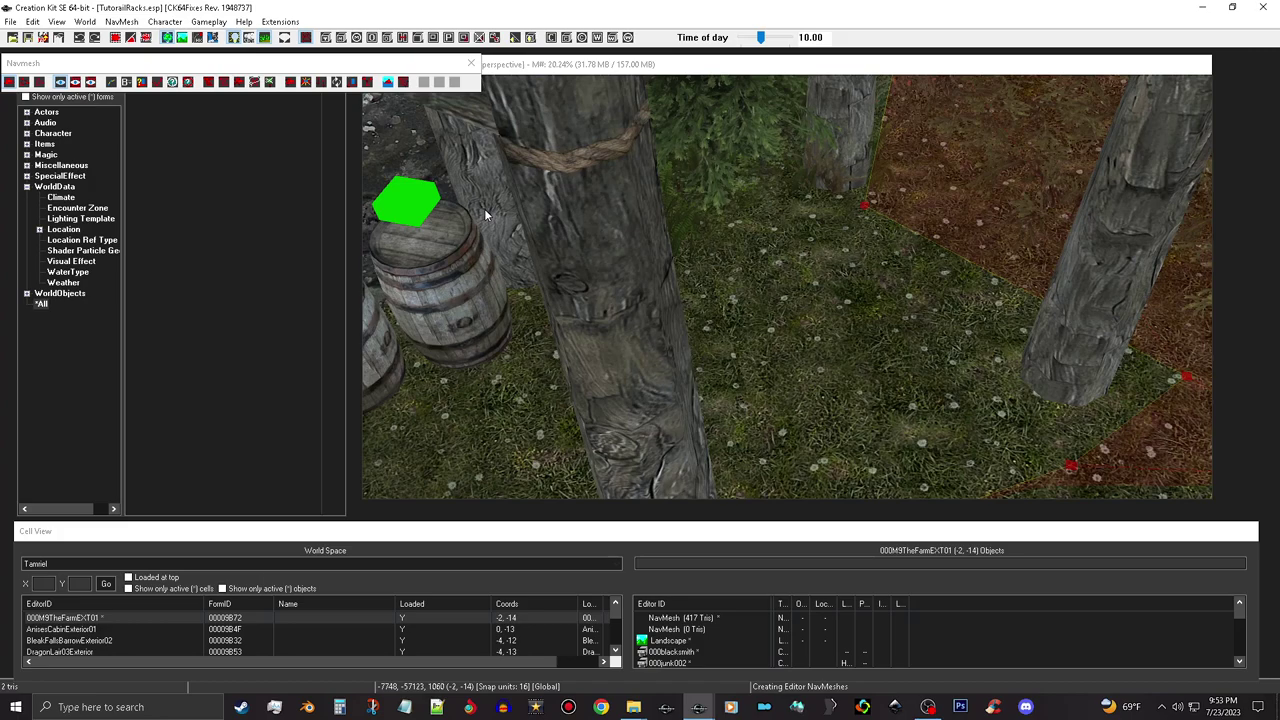
- Shift the navmesh boundary vertex near the far porch post away from the area under the building and check the navmesh
left_click(868, 211)
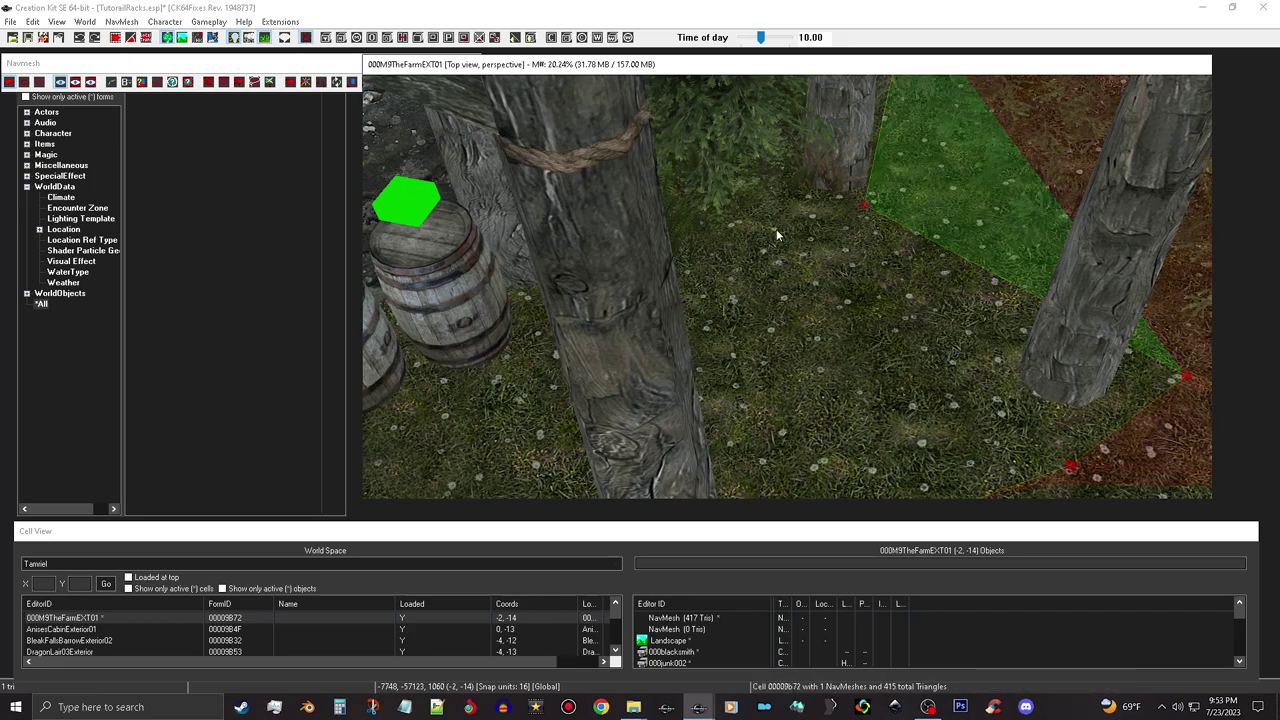
left_click(24, 84)
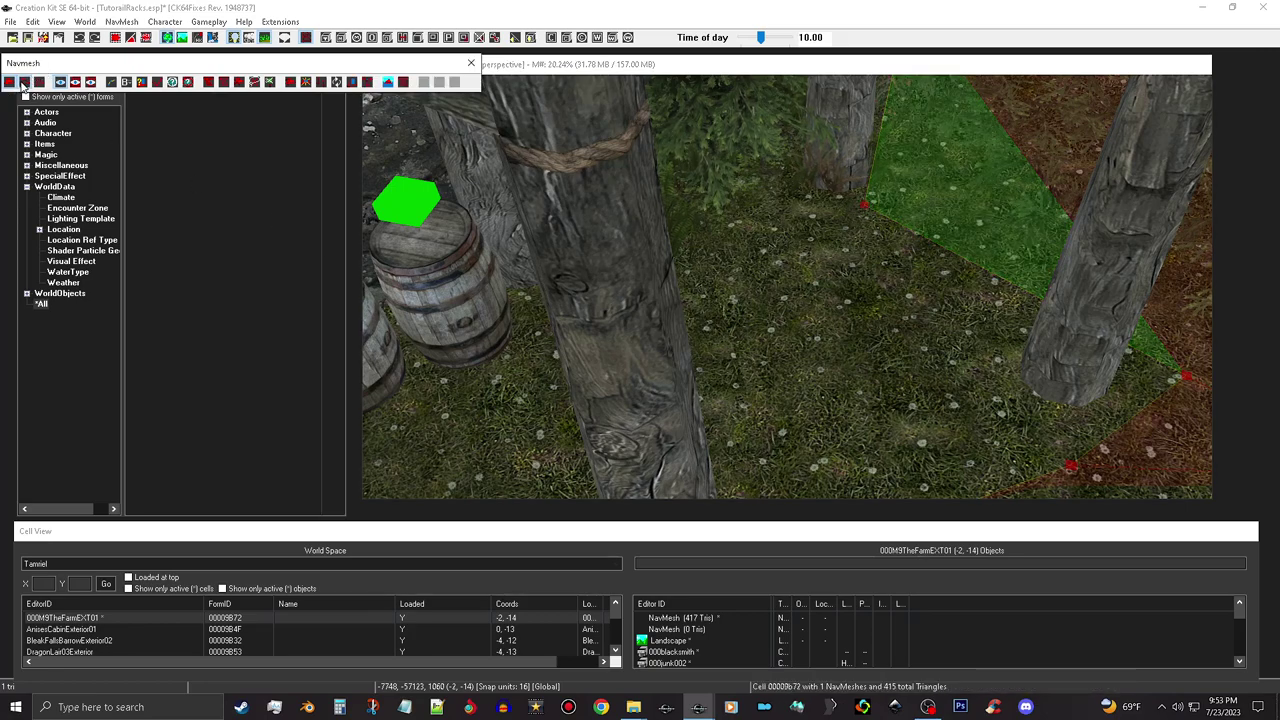
left_click(862, 206)
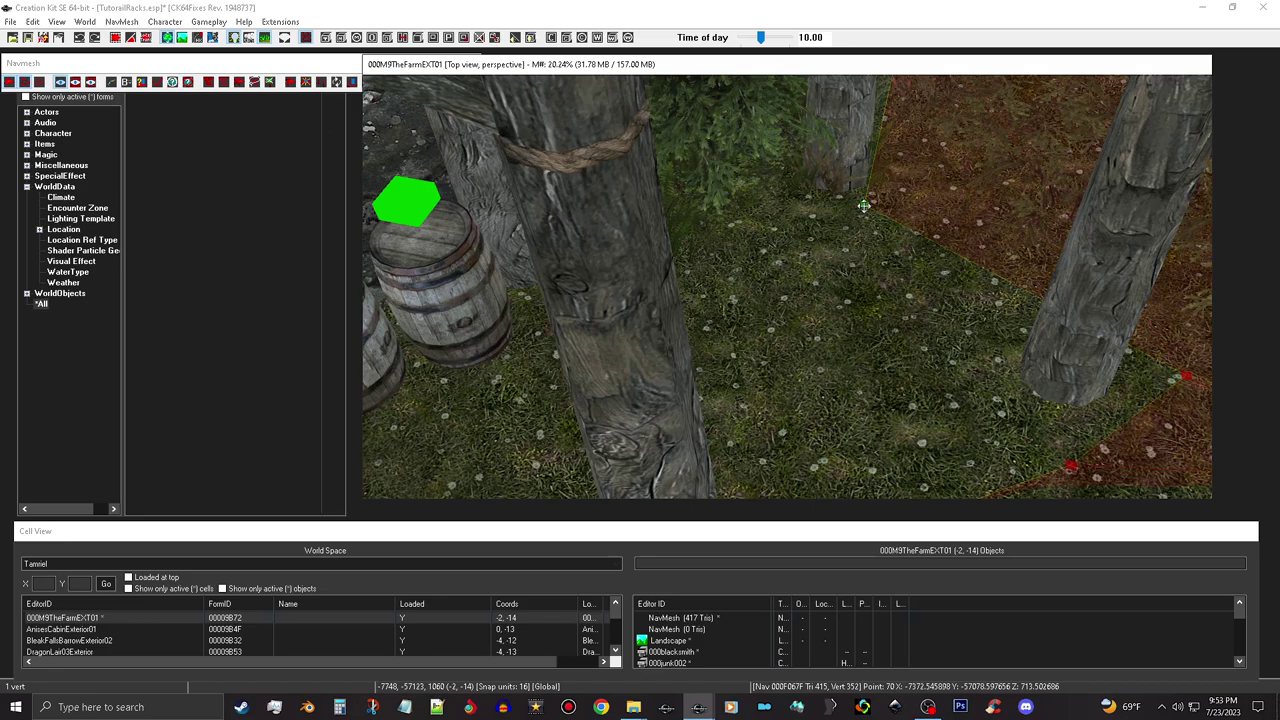
left_click(900, 188)
left_click(903, 185)
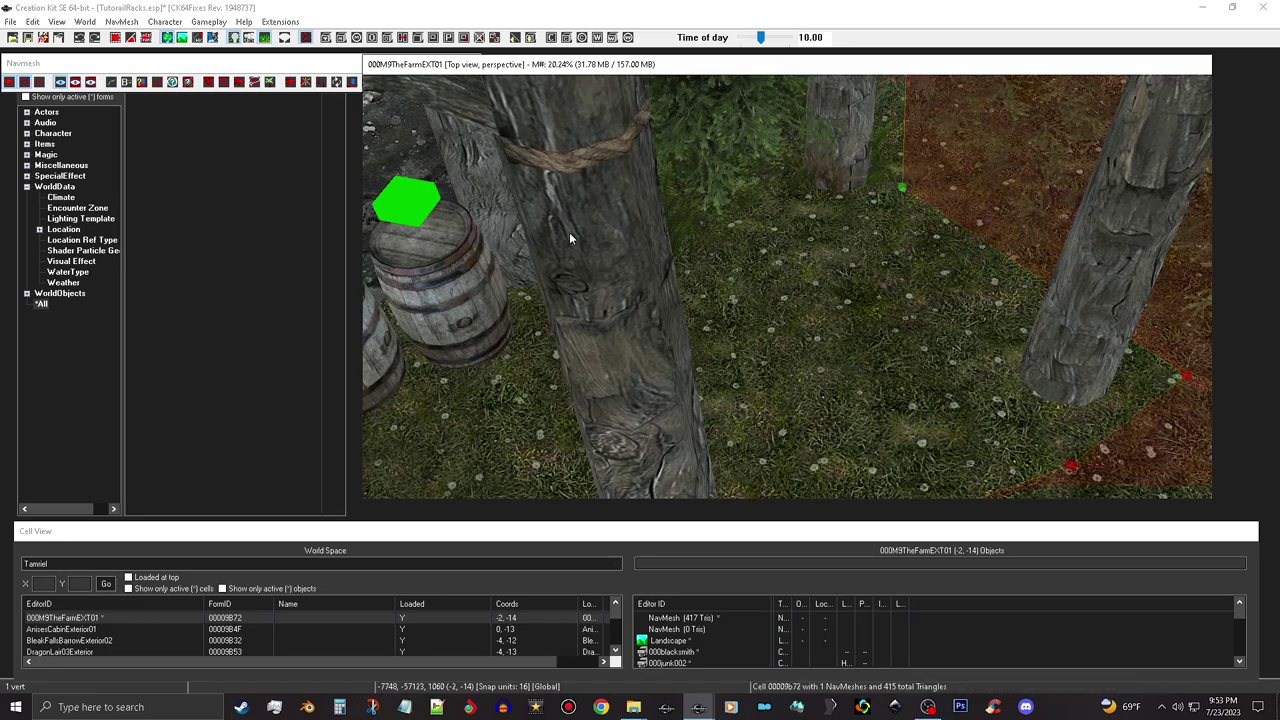
left_click(141, 82)
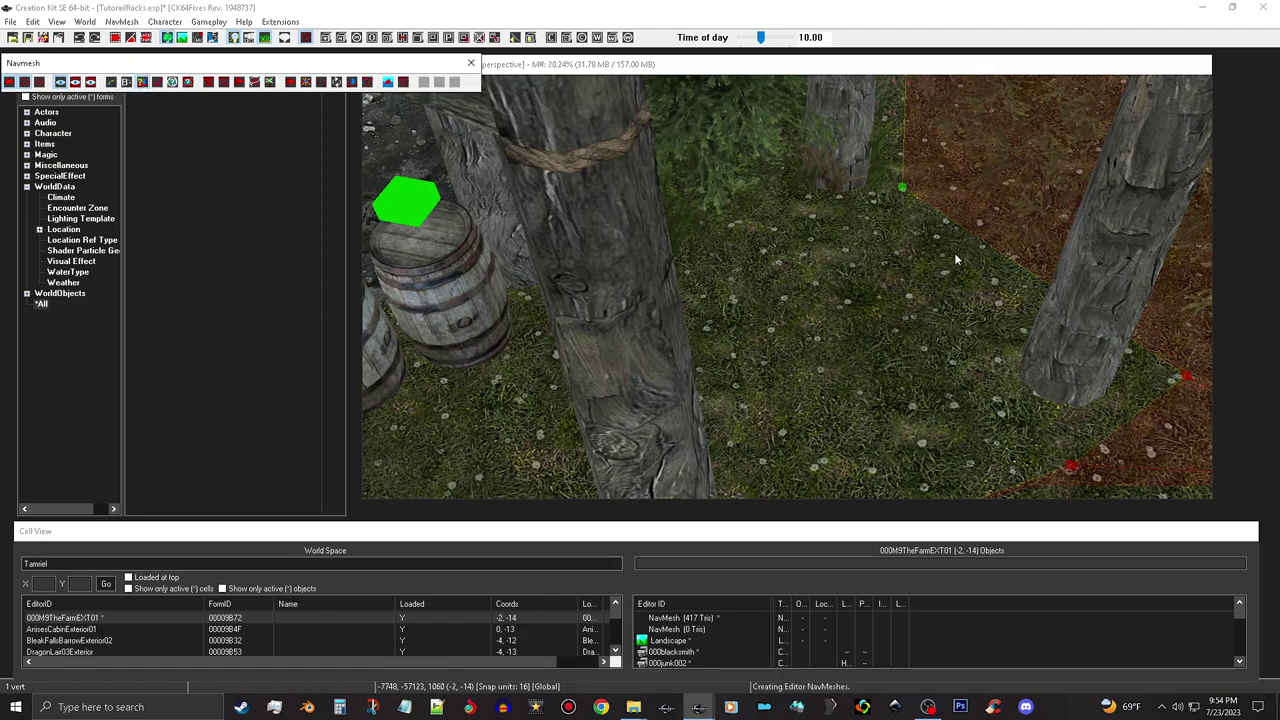
- Adjust the navmesh boundary vertices between the porch posts and the wooden stairs, and finalize the cell's navmeshes
middle_click_drag(1106, 220, 979, 214, "shift")
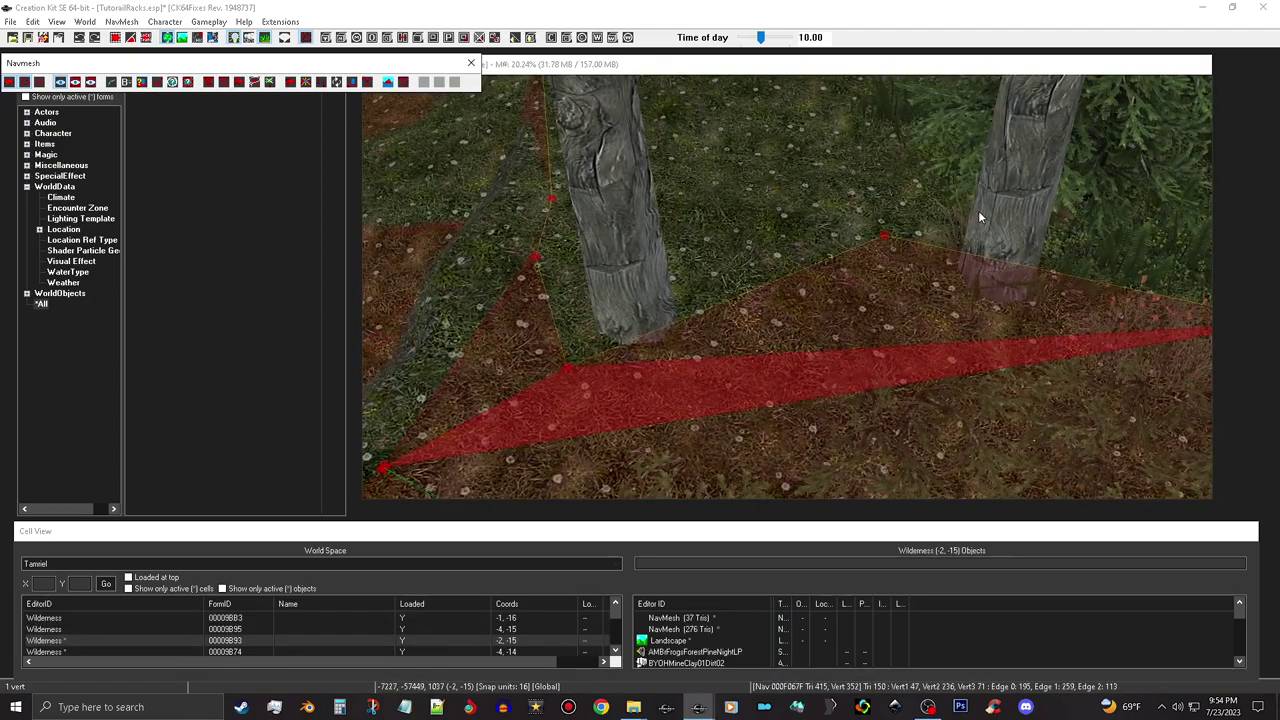
left_click(979, 214)
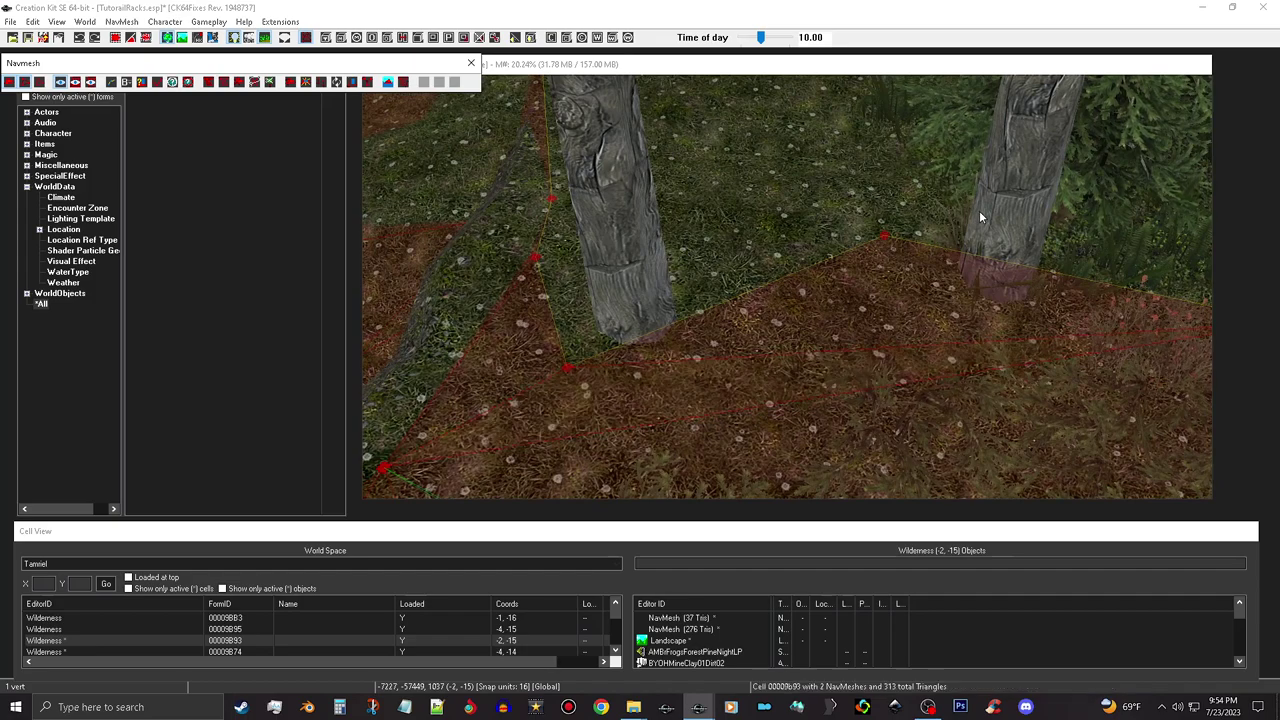
left_click(885, 237)
left_click(885, 237)
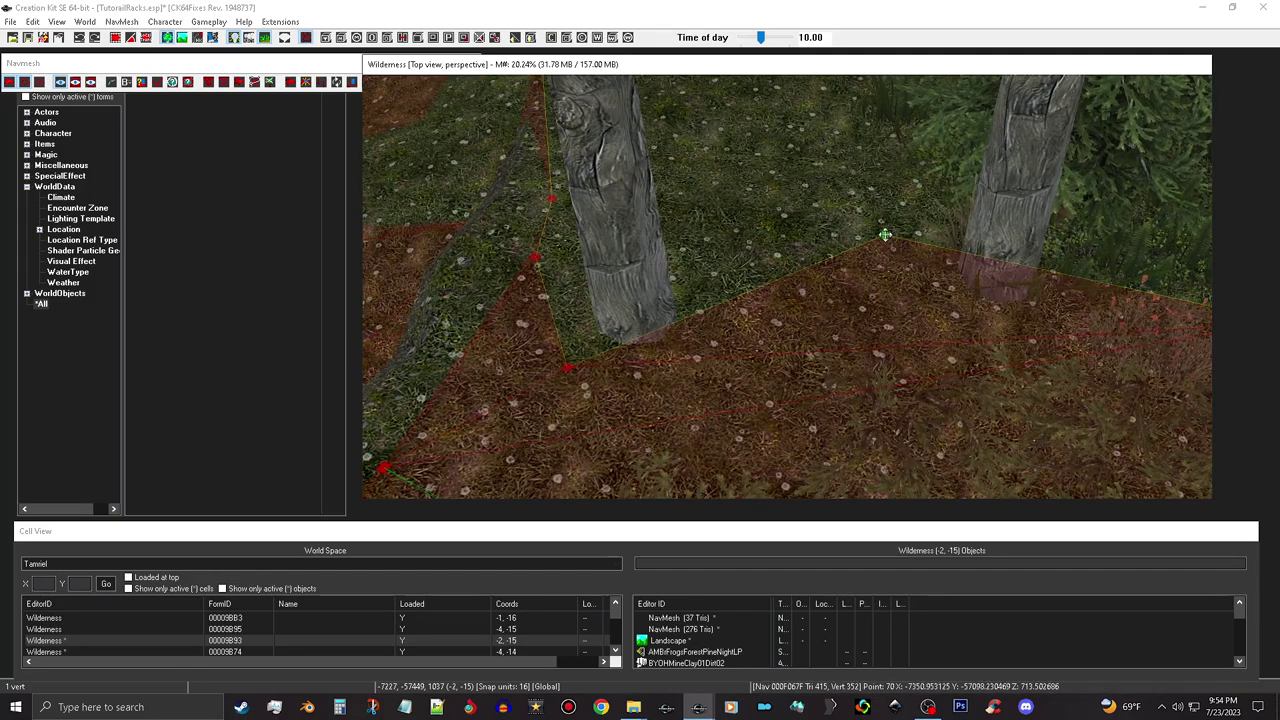
middle_click_drag(926, 277, 793, 312, "shift")
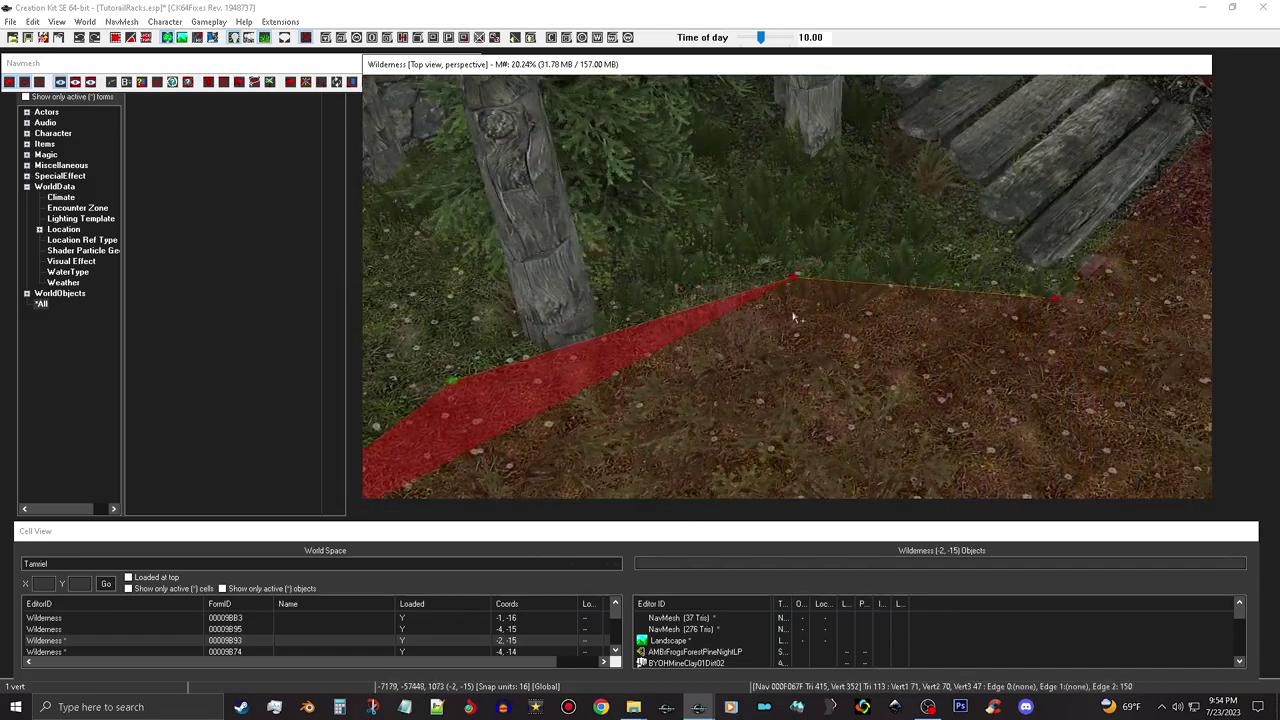
left_click(795, 279)
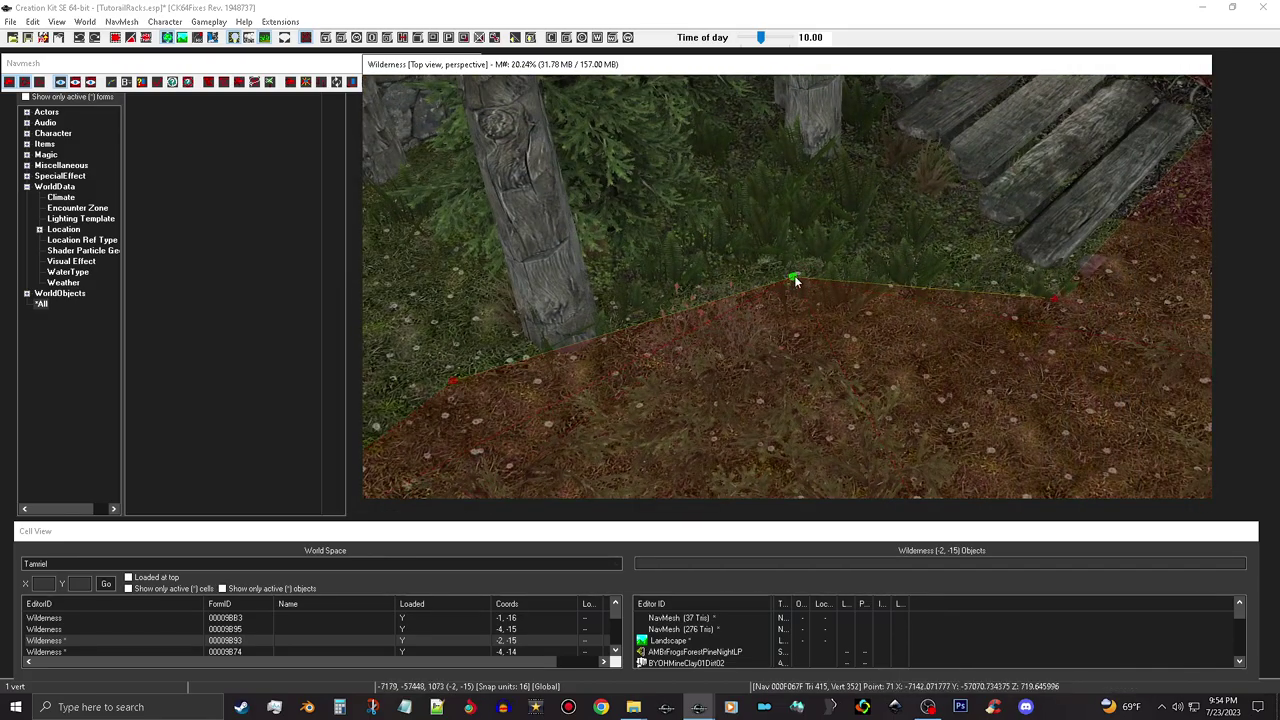
mouse_move(858, 296)
middle_mouse_down("shift")
mouse_move(906, 311)
mouse_move(885, 318)
mouse_move(900, 294)
mouse_move(854, 323)
mouse_move(814, 294)
mouse_move(862, 300)
mouse_move(766, 260)
middle_mouse_up("shift")
middle_click_drag(1016, 268, 924, 262, "shift")
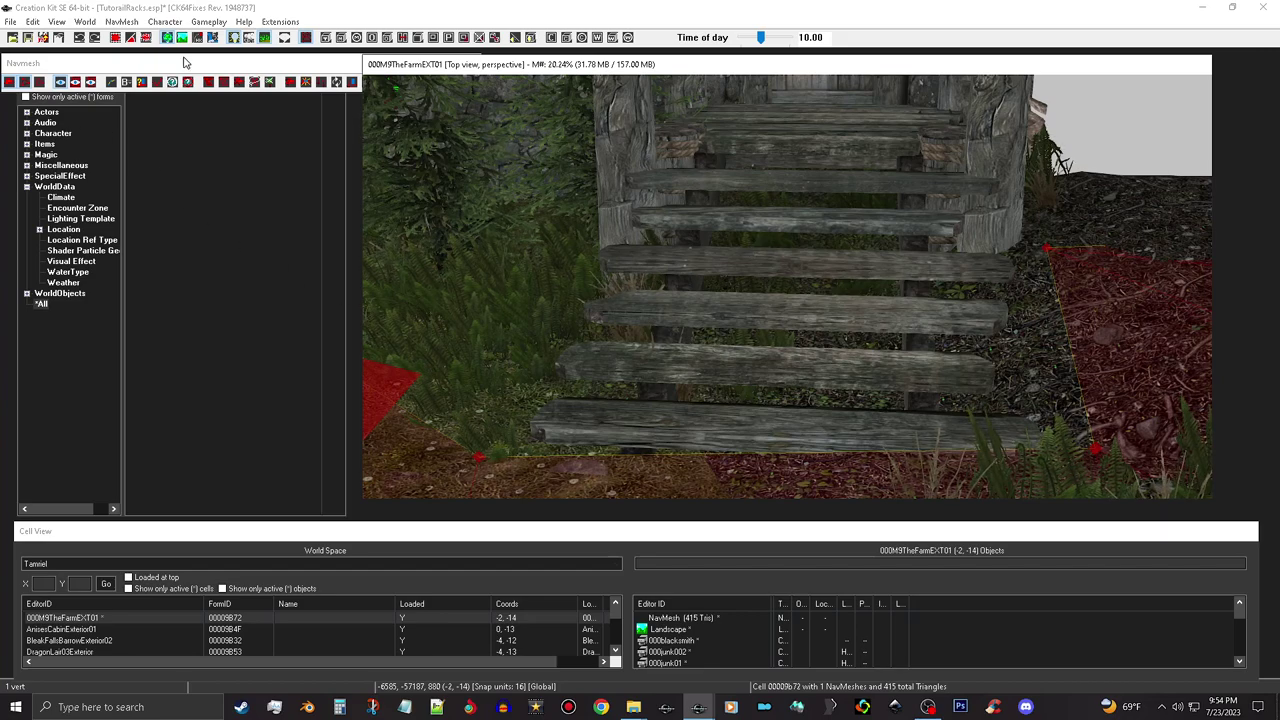
left_click(320, 72)
left_click(158, 83)
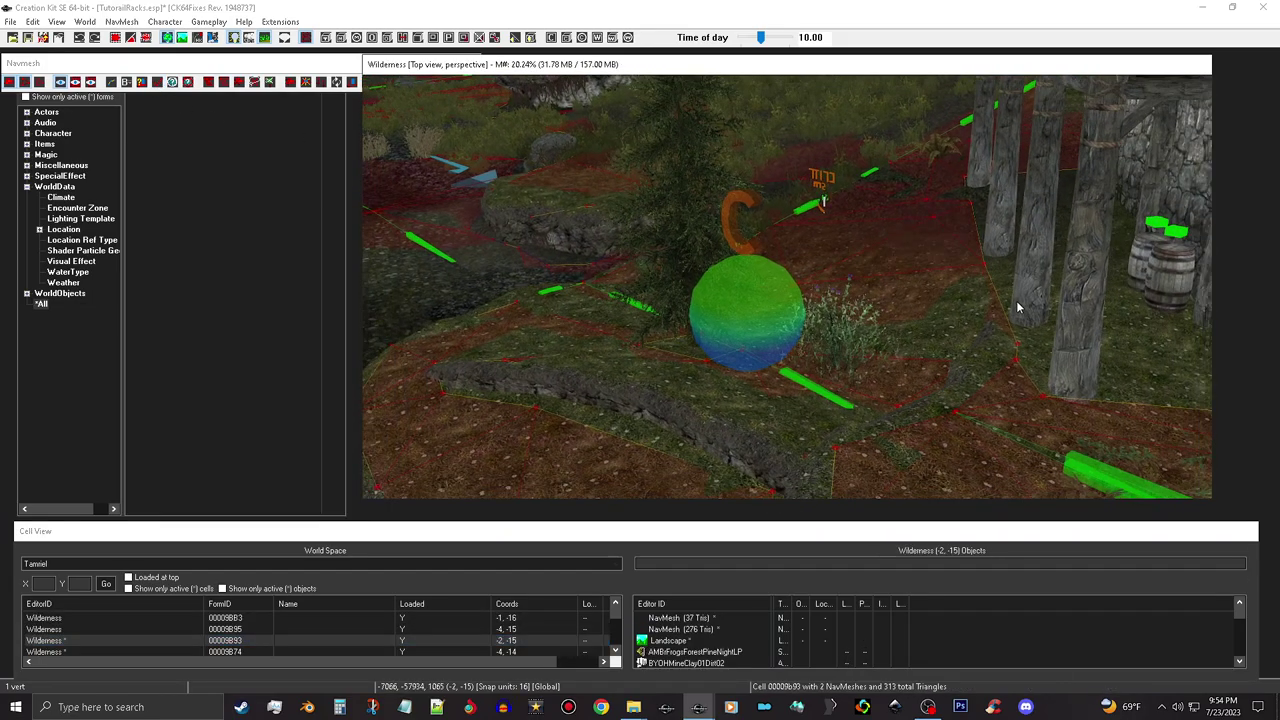
- Create a first navmesh triangle on the upper porch deck by placing three vertices around the planks beside the round table
scroll(1033, 317, "up", 5)
middle_click_drag(1038, 313, 811, 355)
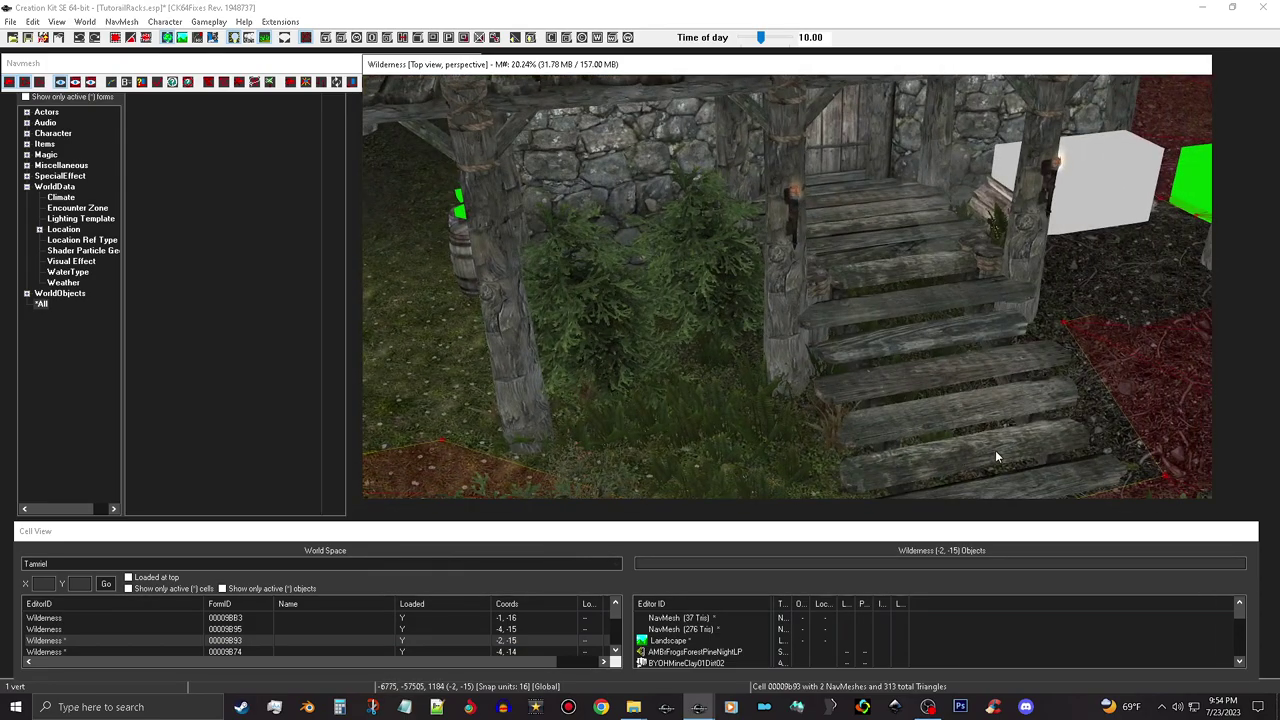
middle_click_drag(976, 303, 904, 461)
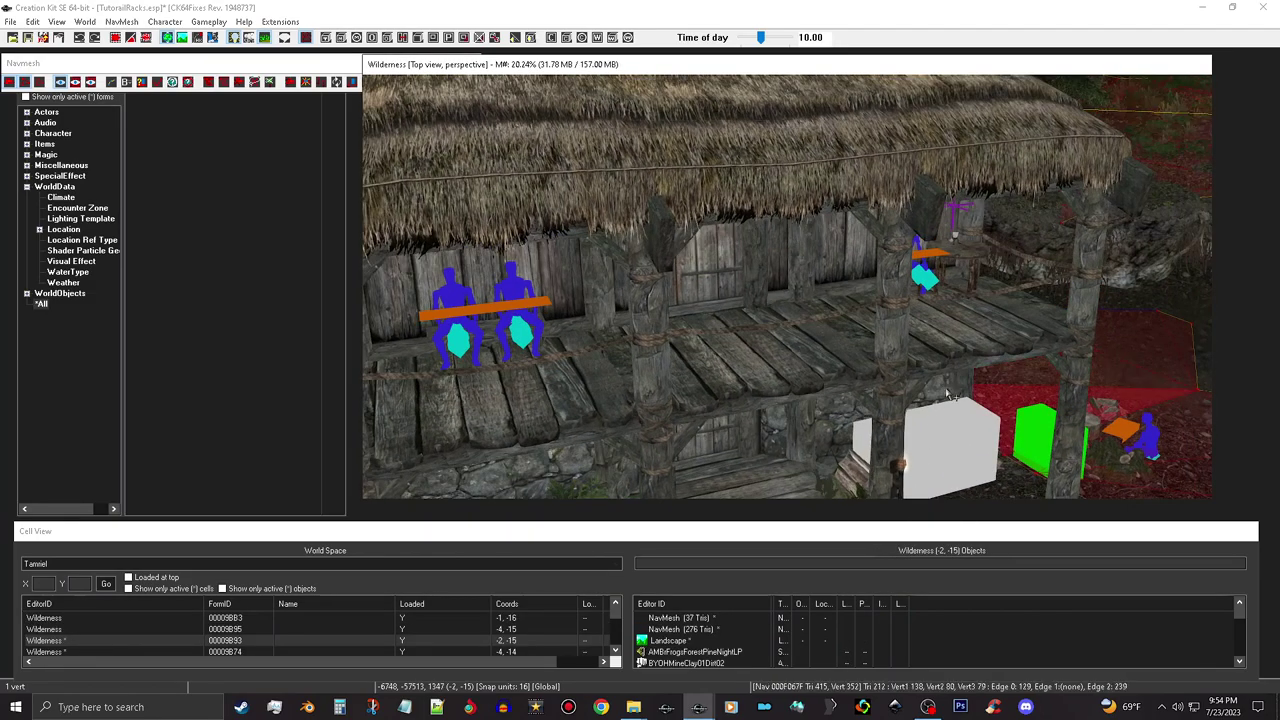
middle_click_drag(946, 391, 923, 380)
scroll(910, 380, "up", 2)
scroll(908, 374, "up", 10)
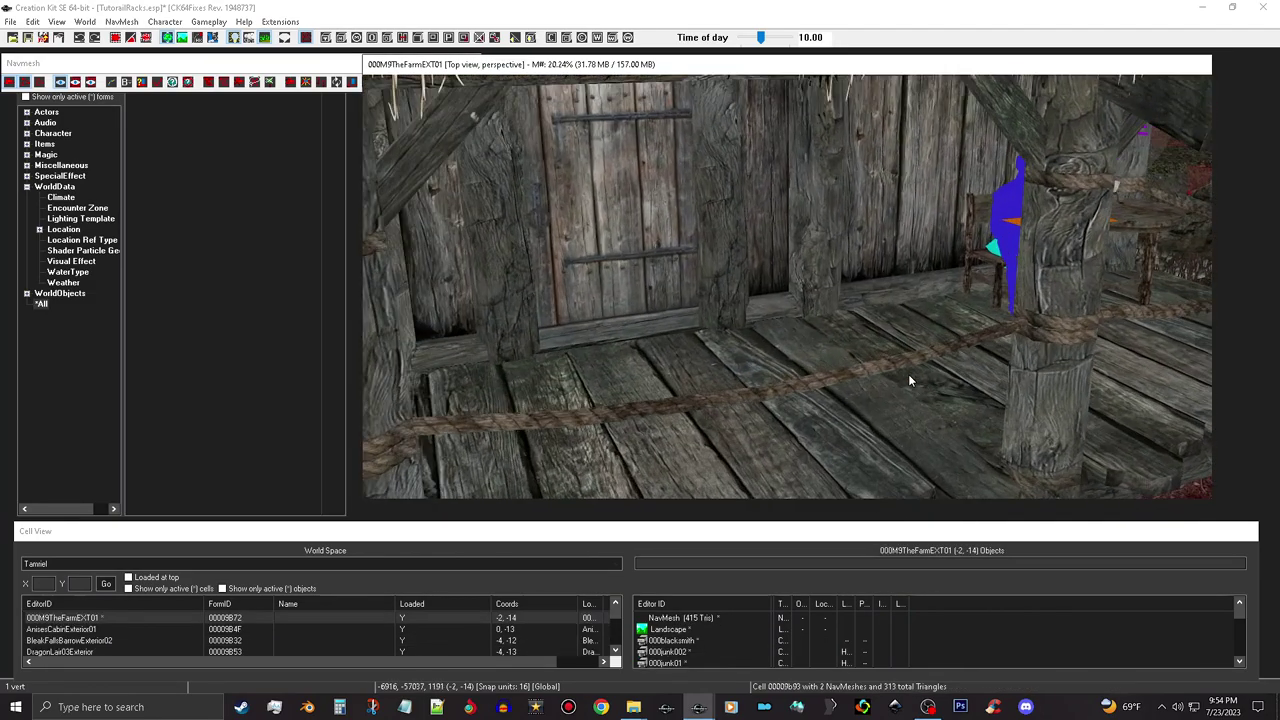
middle_click_drag(905, 427, 712, 428)
scroll(656, 454, "down", 2)
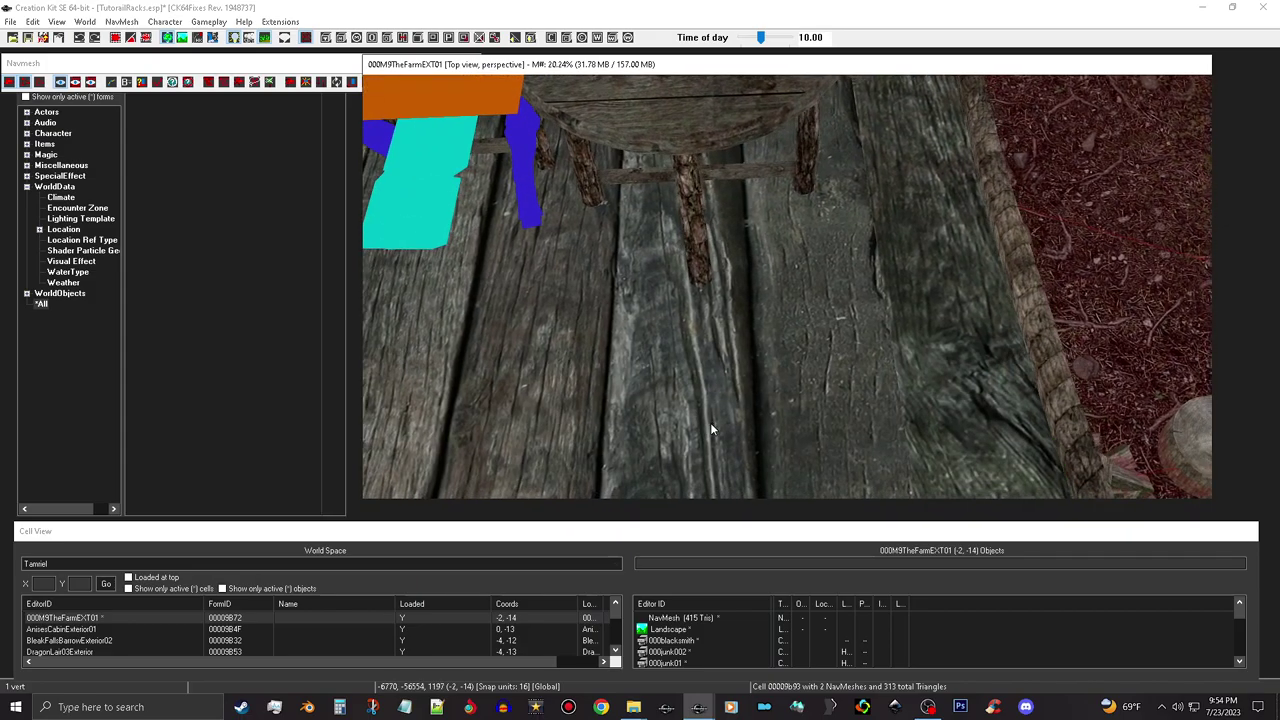
left_click(860, 306)
middle_click_drag(900, 414, 948, 423, "shift")
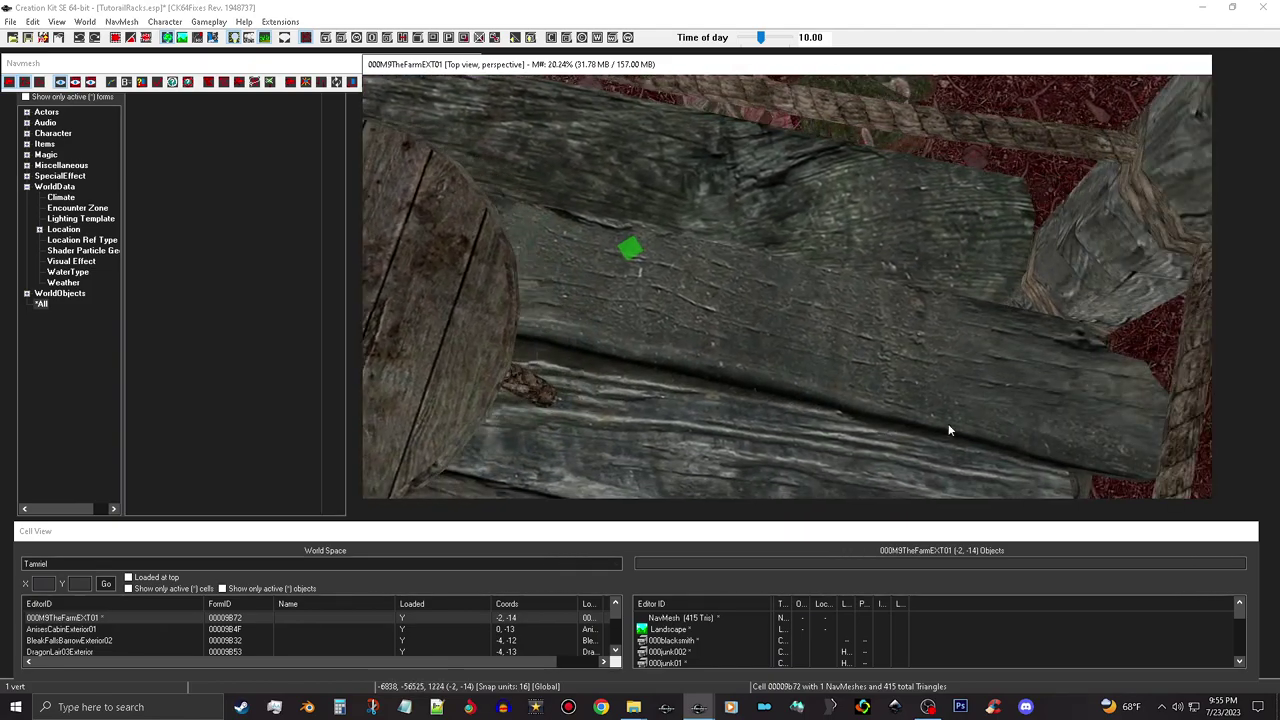
middle_click_drag(1063, 411, 860, 300, "shift")
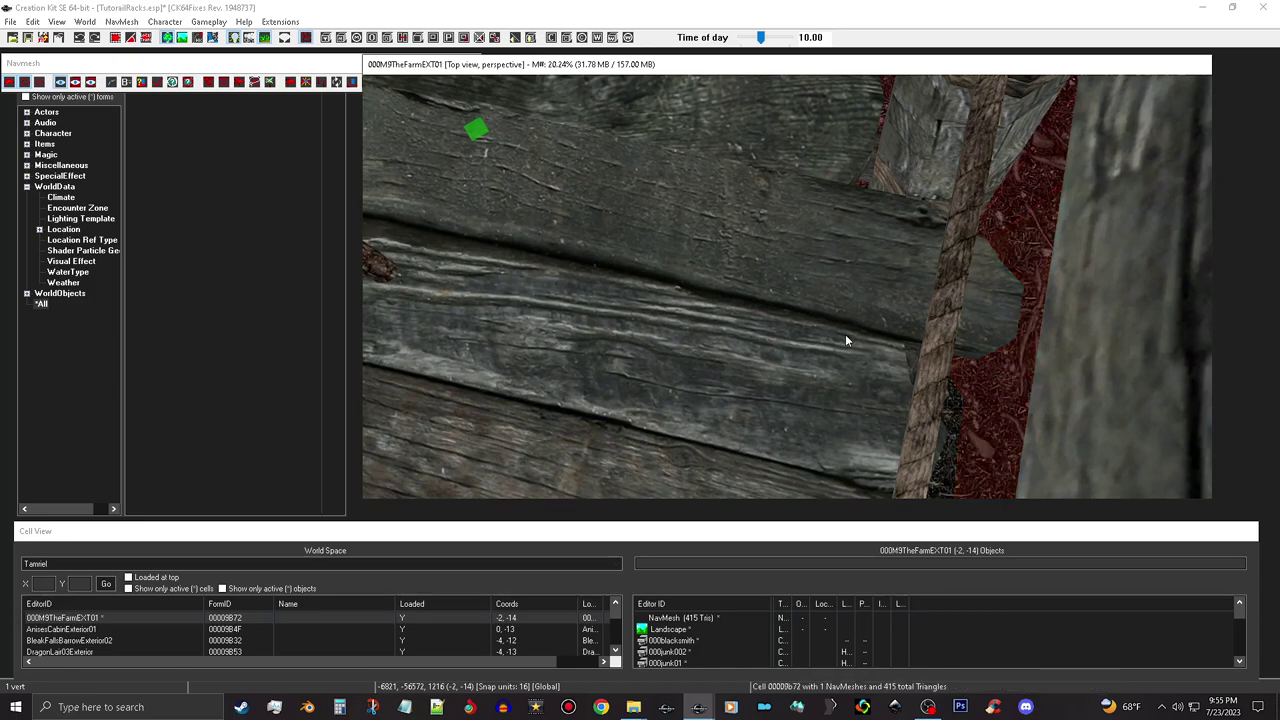
right_click(887, 366)
middle_click_drag(660, 485, 920, 357)
right_click(562, 384, "ctrl")
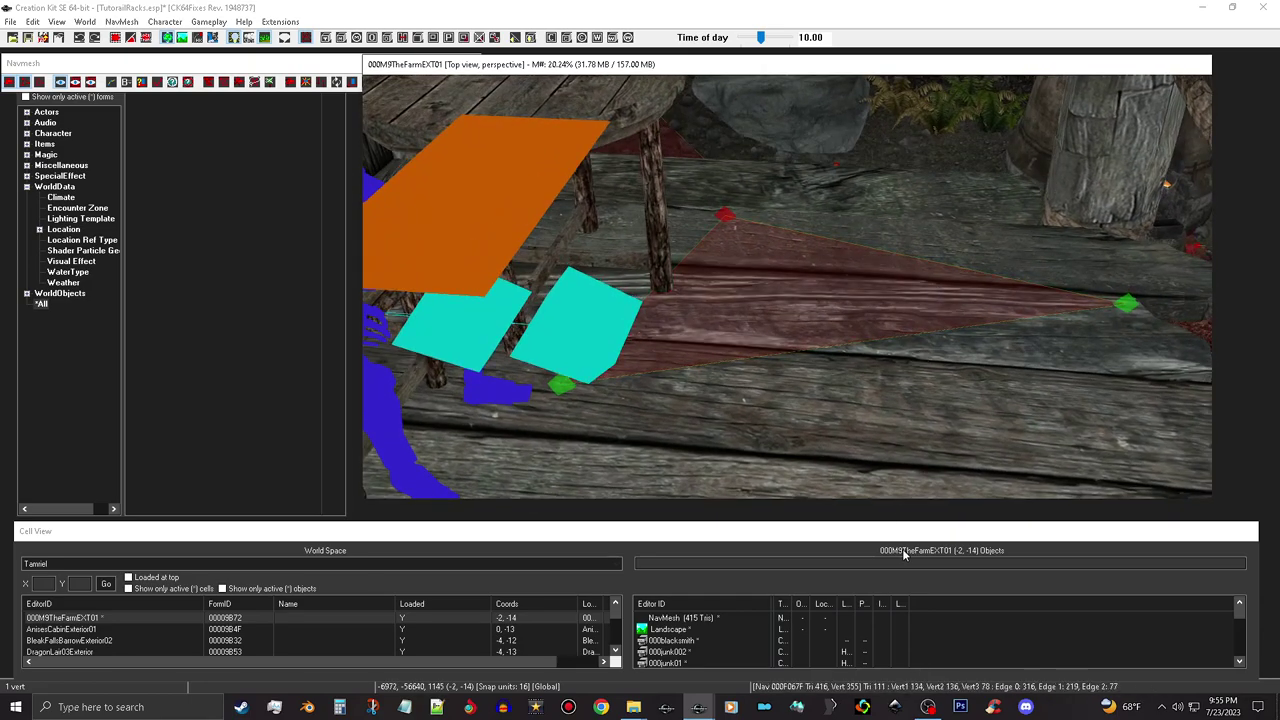
- Extend the deck navmesh with two triangles, adding vertices at the rope-tied post and beside the wall near the chair
middle_click_drag(924, 481, 858, 393, "shift")
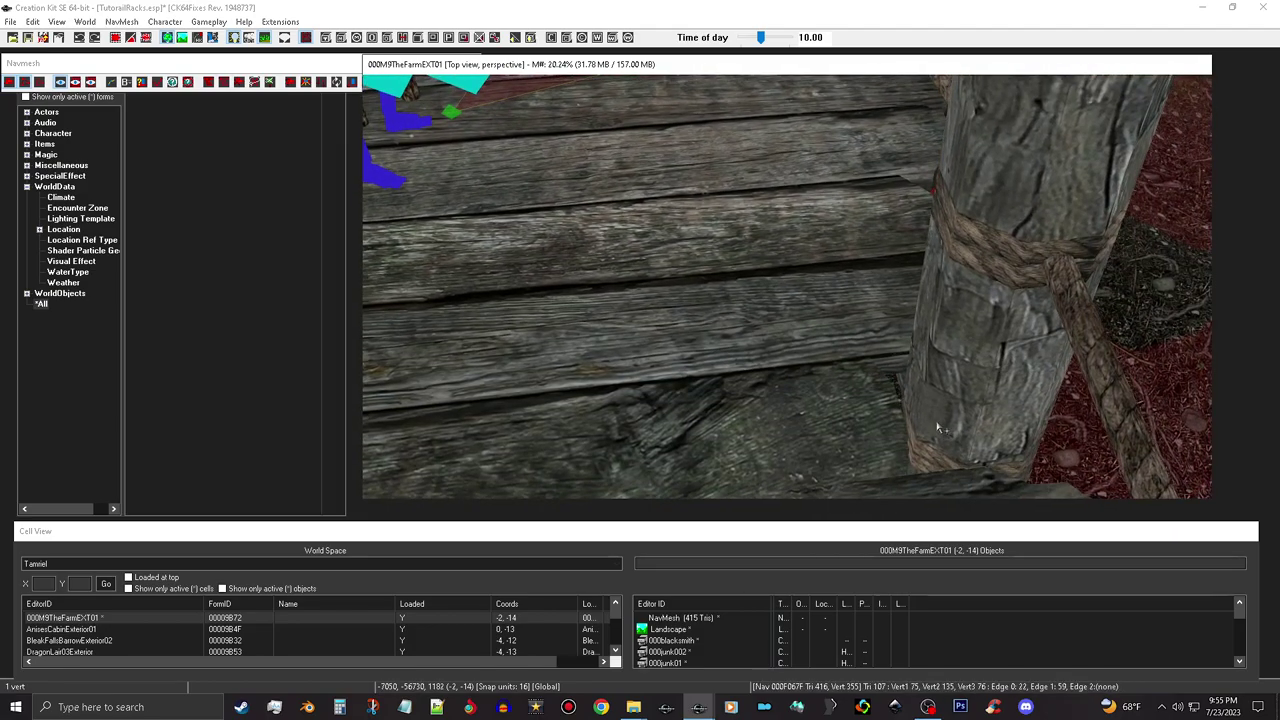
right_click(863, 397, "ctrl")
middle_click_drag(586, 347, 689, 334, "shift")
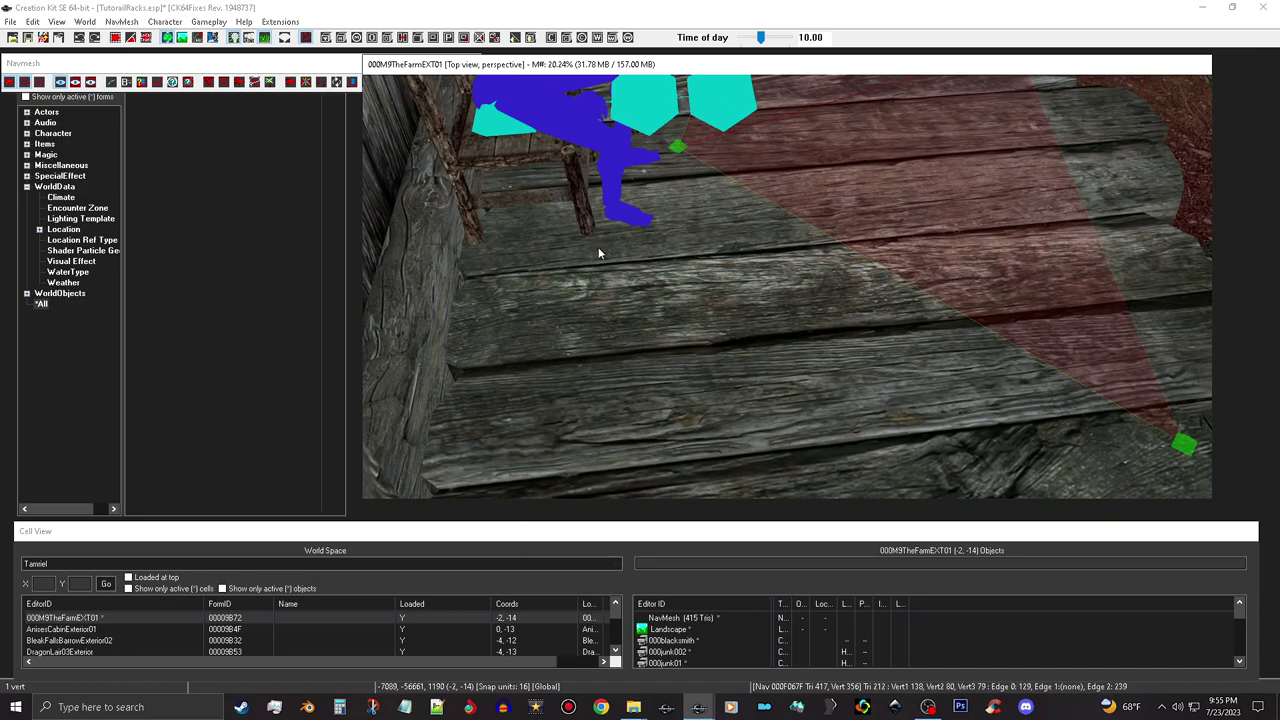
middle_click_drag(607, 252, 600, 273, "shift")
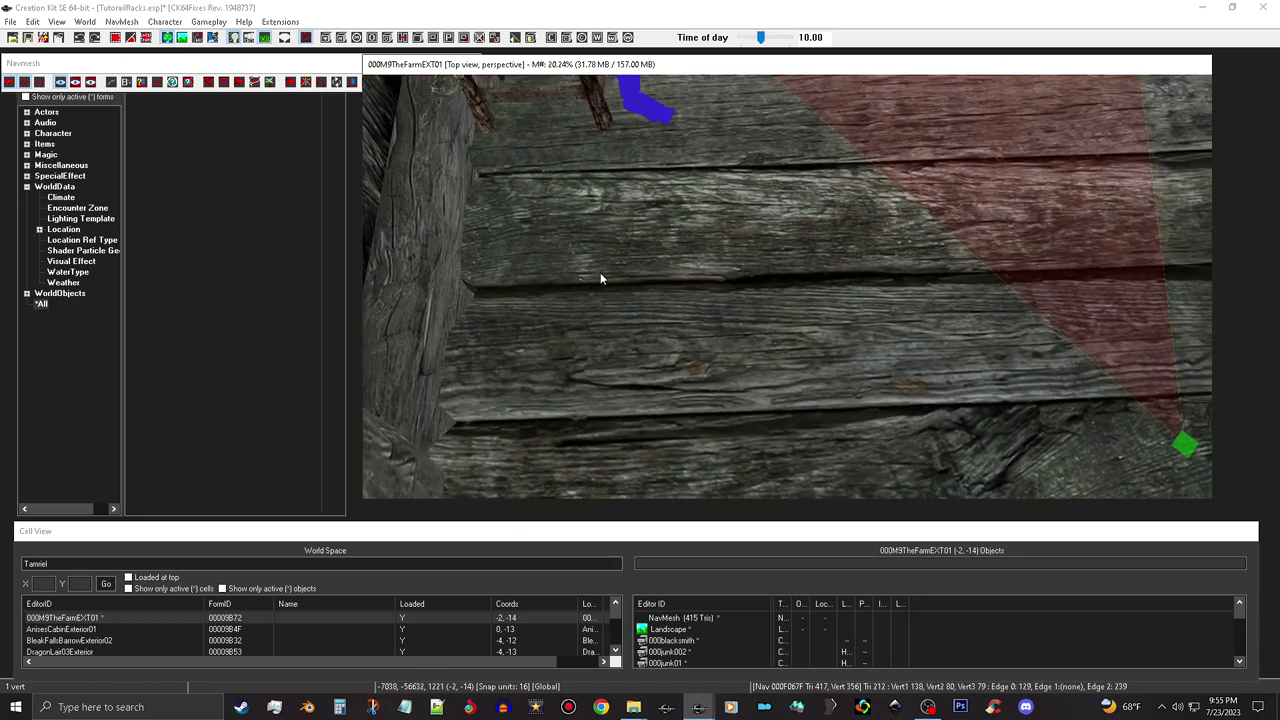
right_click(616, 144, "ctrl")
- Add another deck navmesh triangle with a vertex near the wall, opposite the rope-tied post
mouse_move(831, 318)
middle_mouse_down("shift")
mouse_move(632, 335)
mouse_move(692, 355)
mouse_move(712, 380)
mouse_move(660, 382)
mouse_move(693, 352)
middle_mouse_up("shift")
mouse_move(714, 303)
middle_mouse_down("shift")
mouse_move(697, 385)
mouse_move(699, 322)
middle_mouse_up("shift")
right_click(993, 443, "ctrl")
right_click(567, 459, "ctrl")
- Extend the deck navmesh from the edge at the rope-tied post with two vertices, one on the rope side and one by the wall
left_click(565, 445)
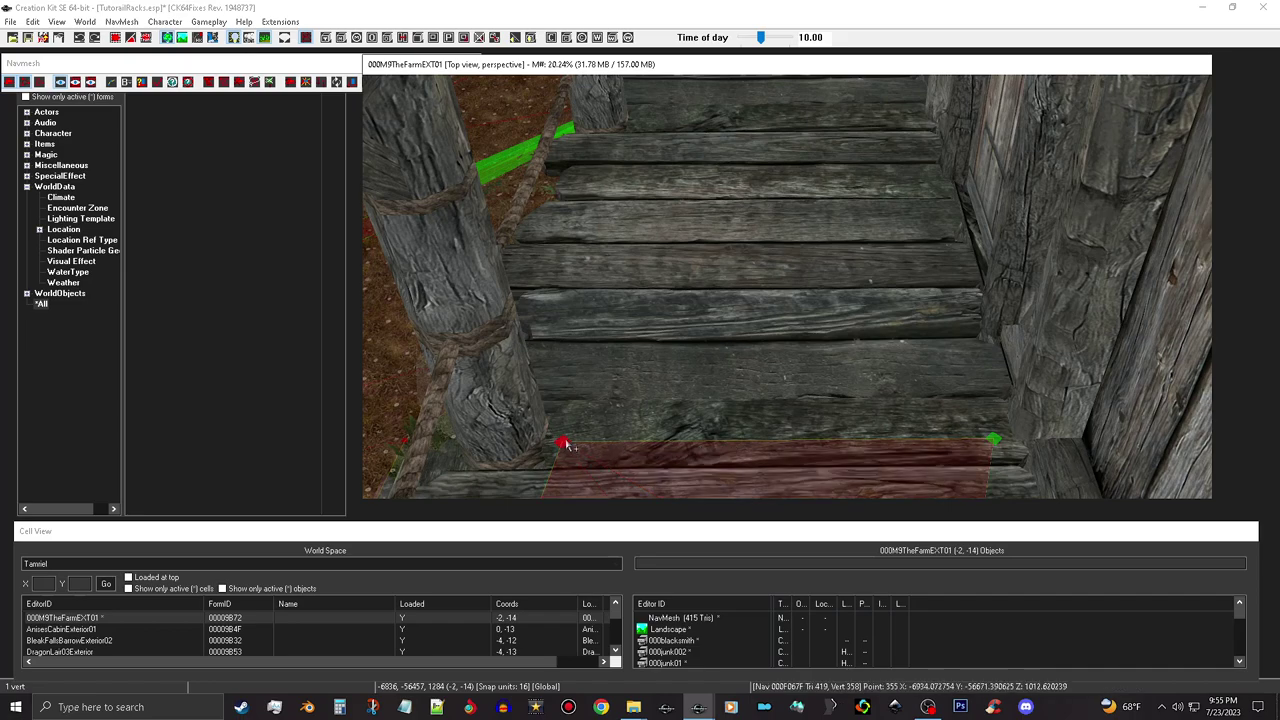
left_click(993, 441)
left_click(993, 440, "ctrl")
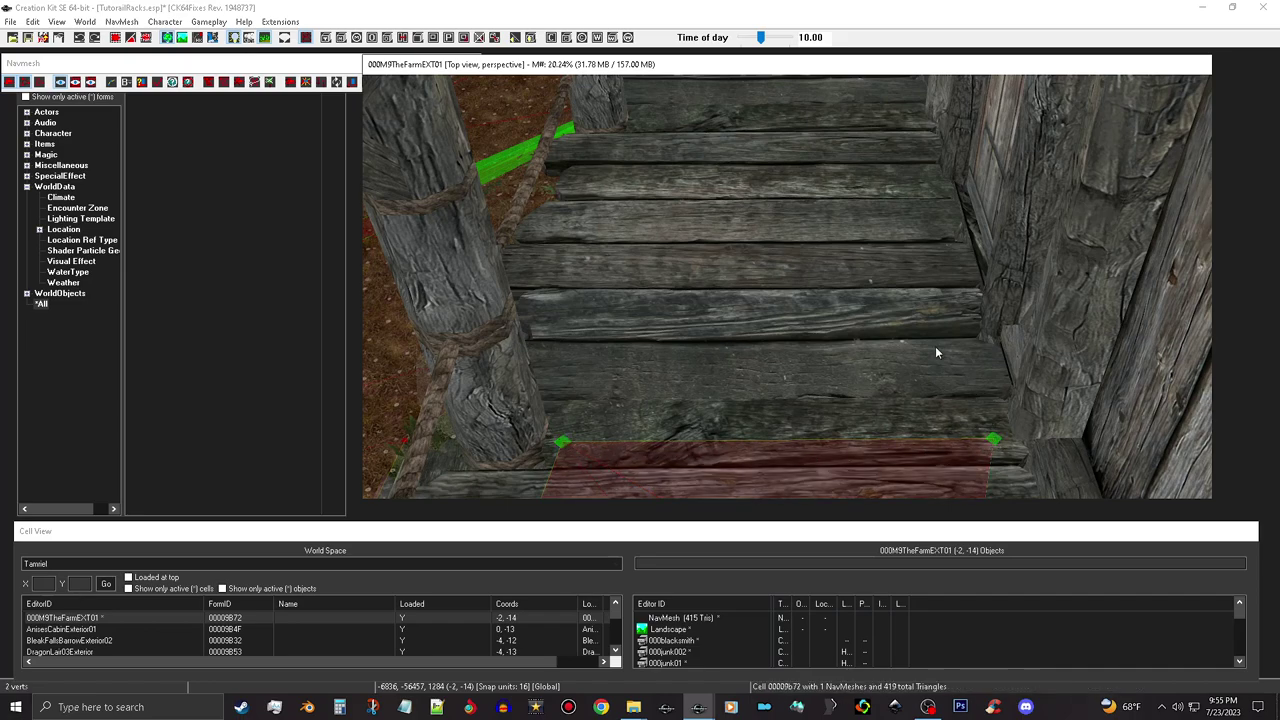
scroll(626, 285, "up", 6)
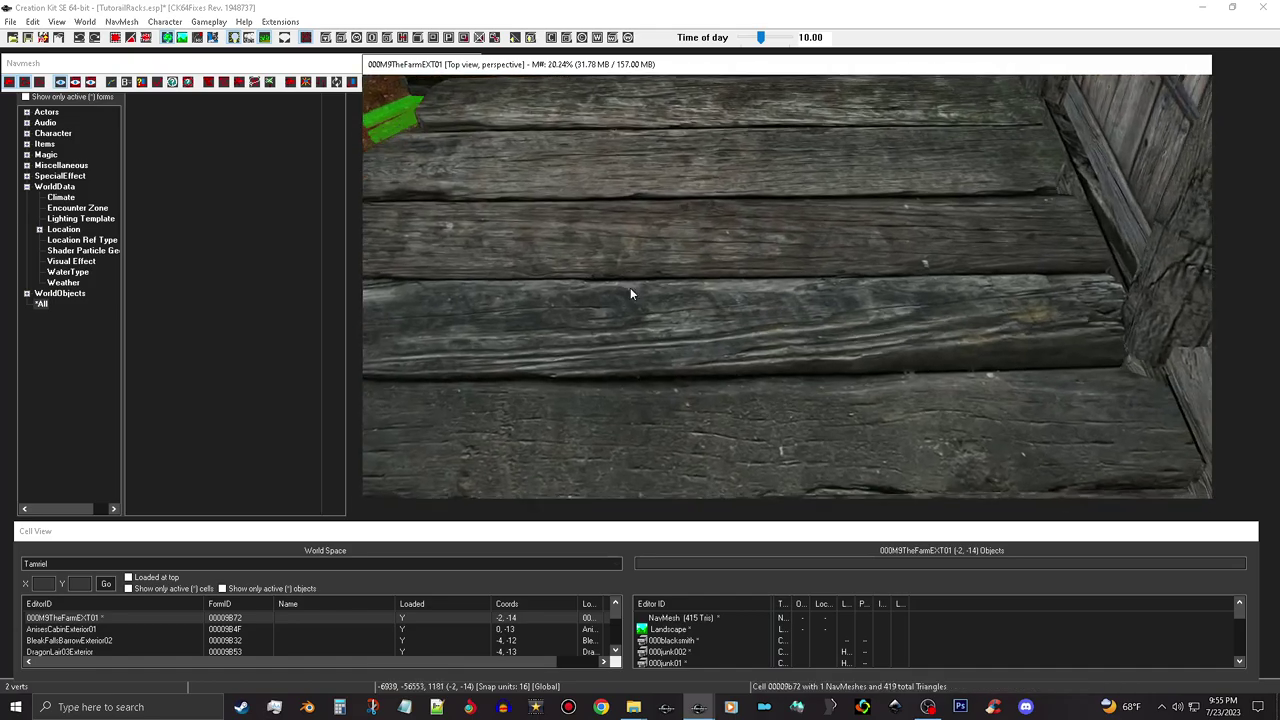
middle_click_drag(638, 331, 668, 362)
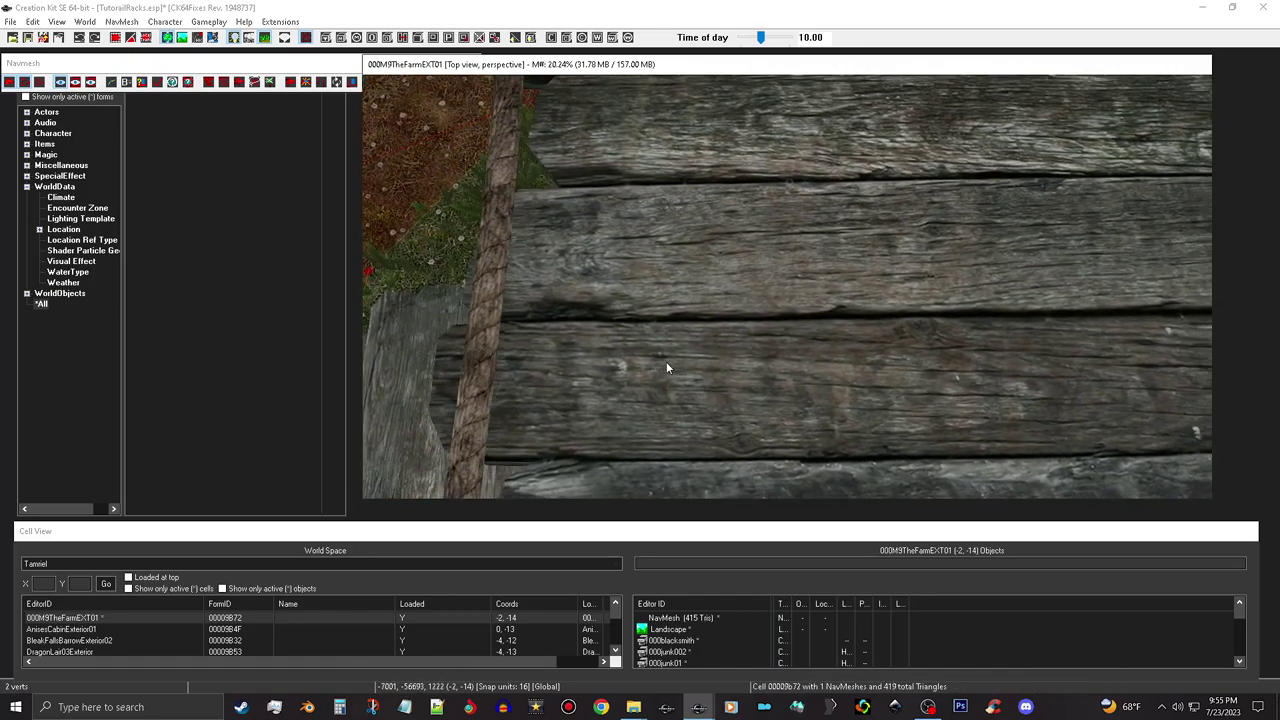
right_click(590, 436, "ctrl")
middle_click_drag(731, 437, 808, 409)
right_click(1006, 416, "ctrl")
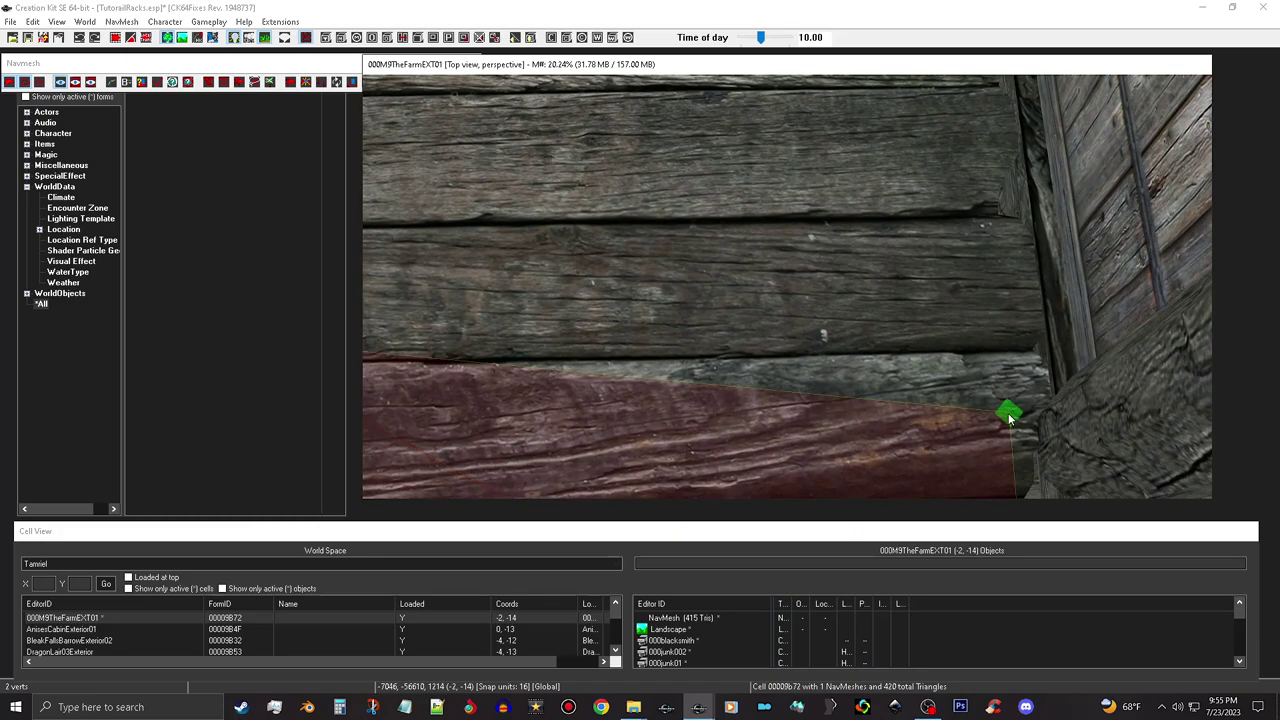
- Continue the deck navmesh with a vertex beside the next rope-tied post and another by the opposite wall beam
middle_click_drag(862, 301, 900, 356)
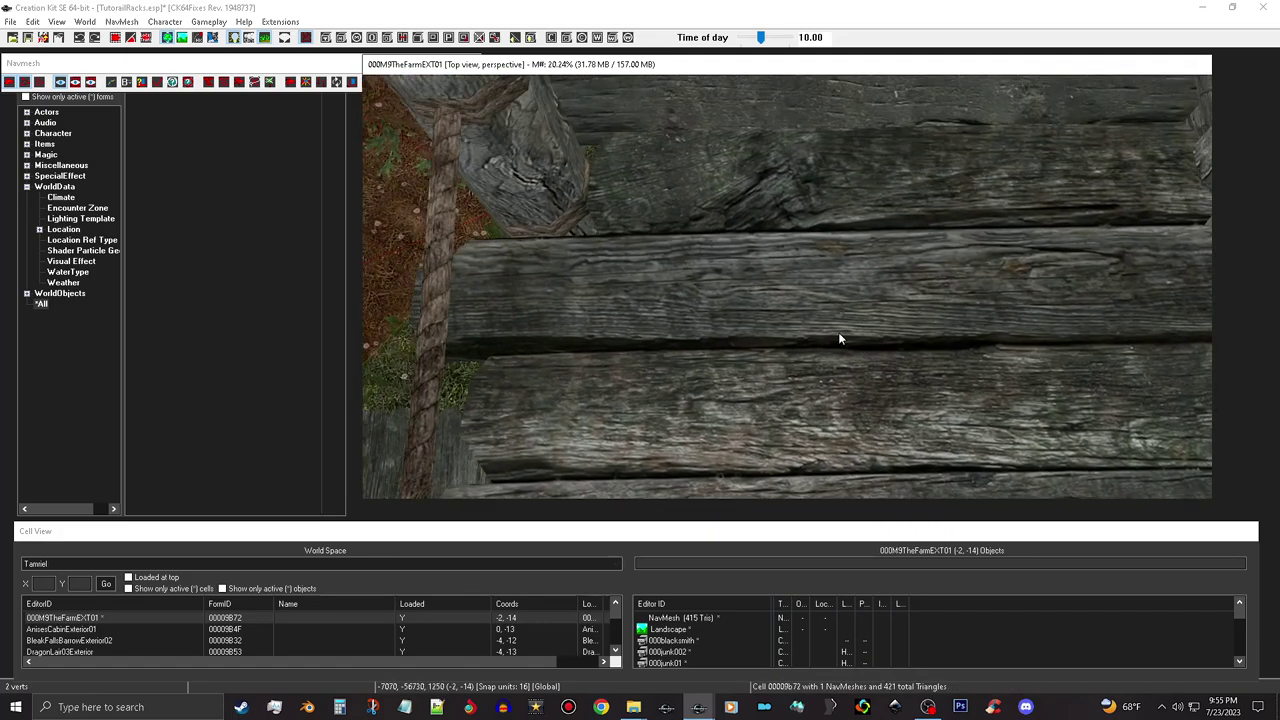
right_click(605, 198, "ctrl")
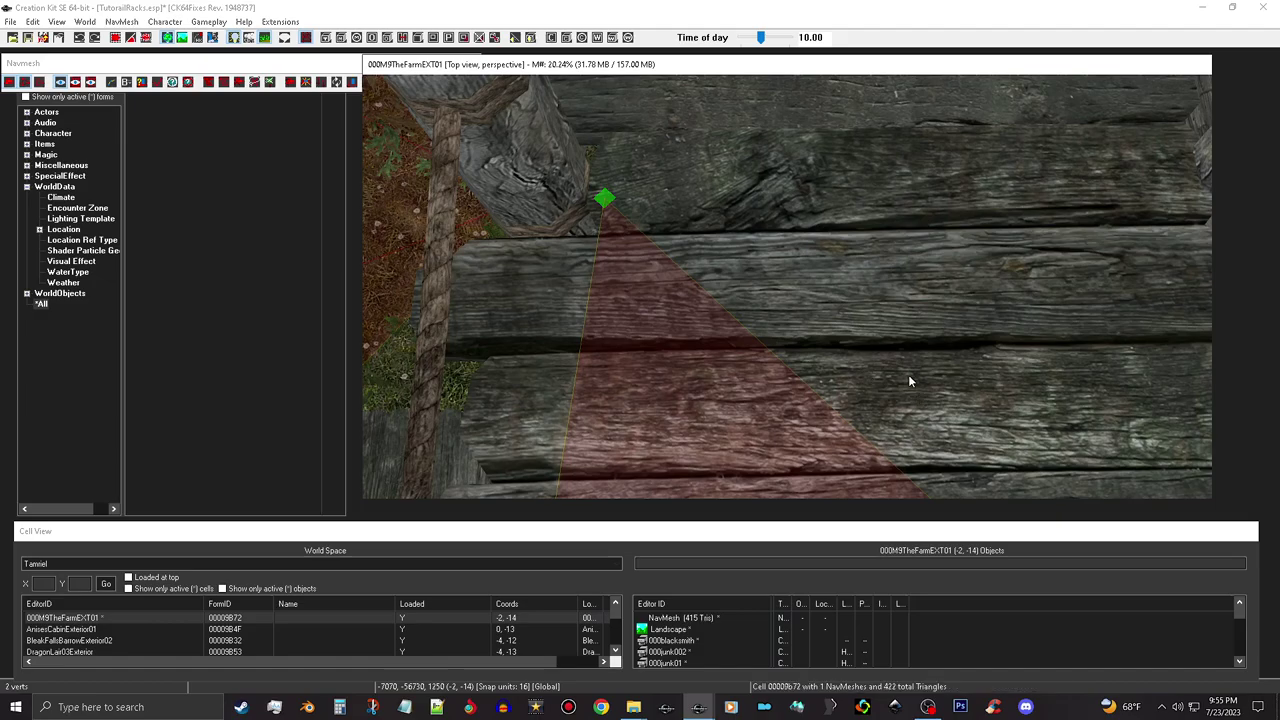
middle_click_drag(910, 375, 857, 358)
right_click(952, 306, "ctrl")
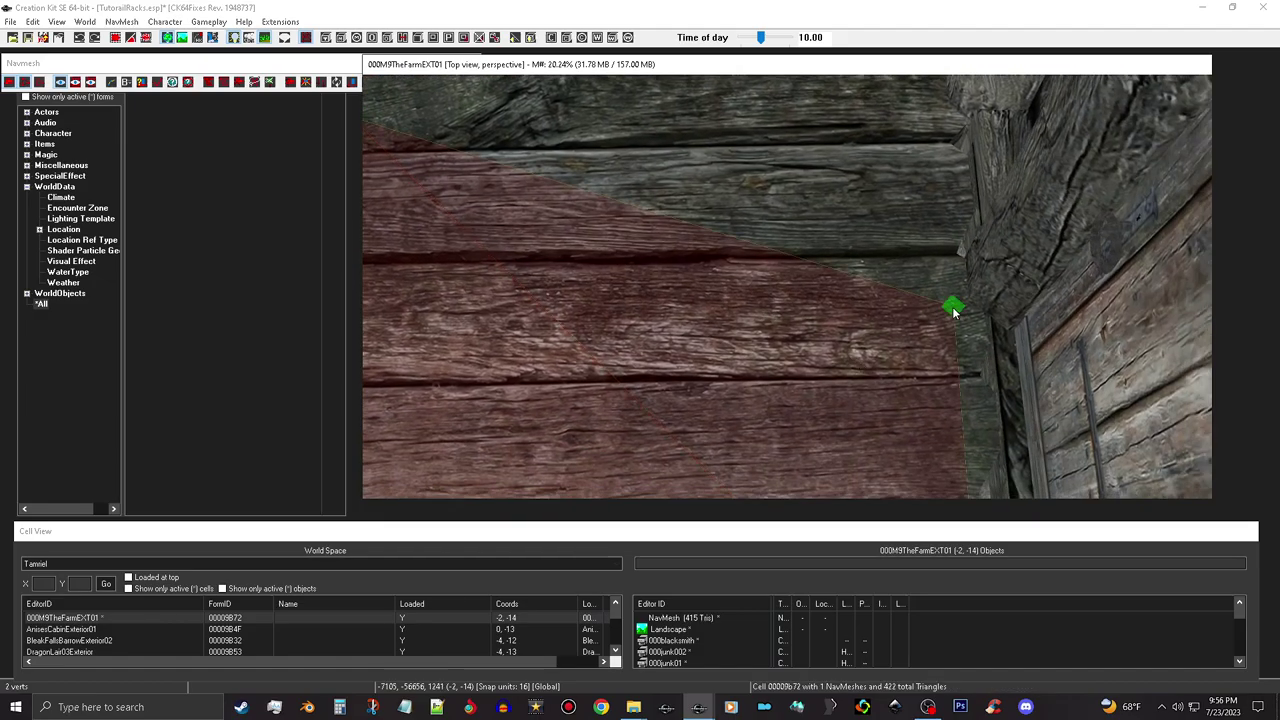
- Extend the navmesh along the deck with a vertex by the next rope-tied post and one beside the seated idle marker
middle_click_drag(818, 212, 868, 329)
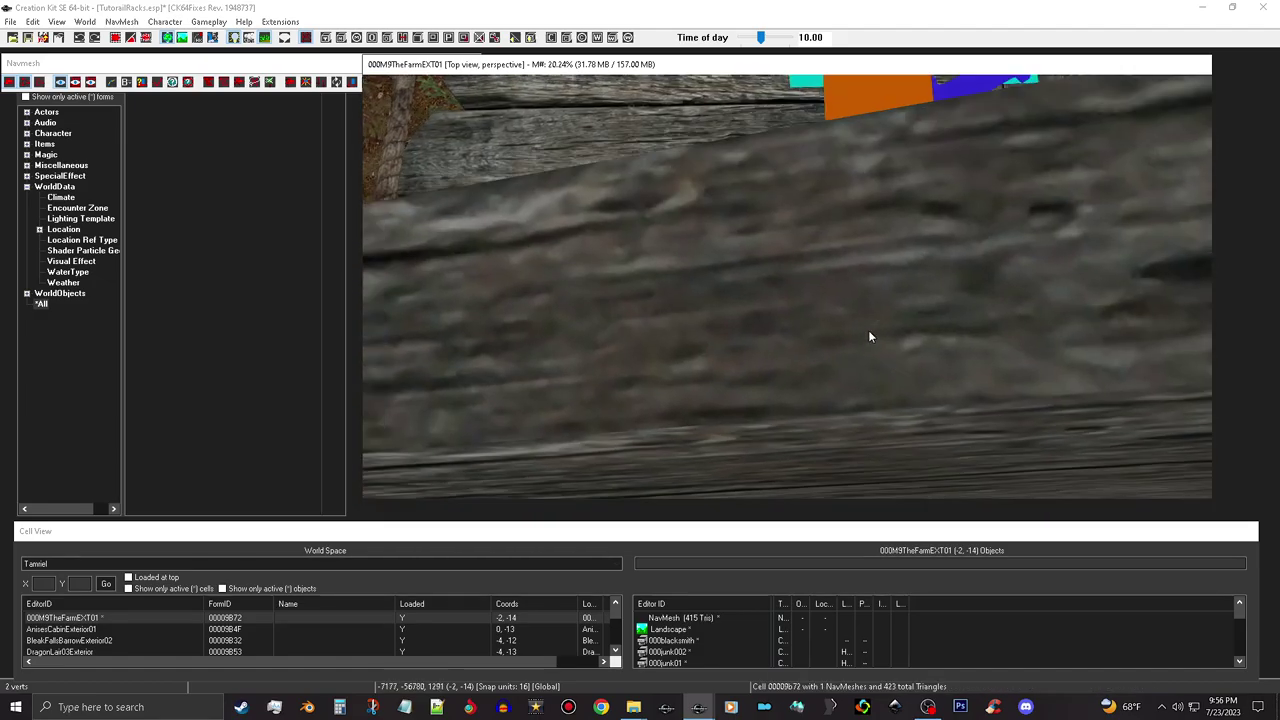
scroll(868, 340, "down", 5)
middle_click_drag(877, 375, 872, 401)
scroll(860, 388, "down", 4)
scroll(854, 372, "down", 5)
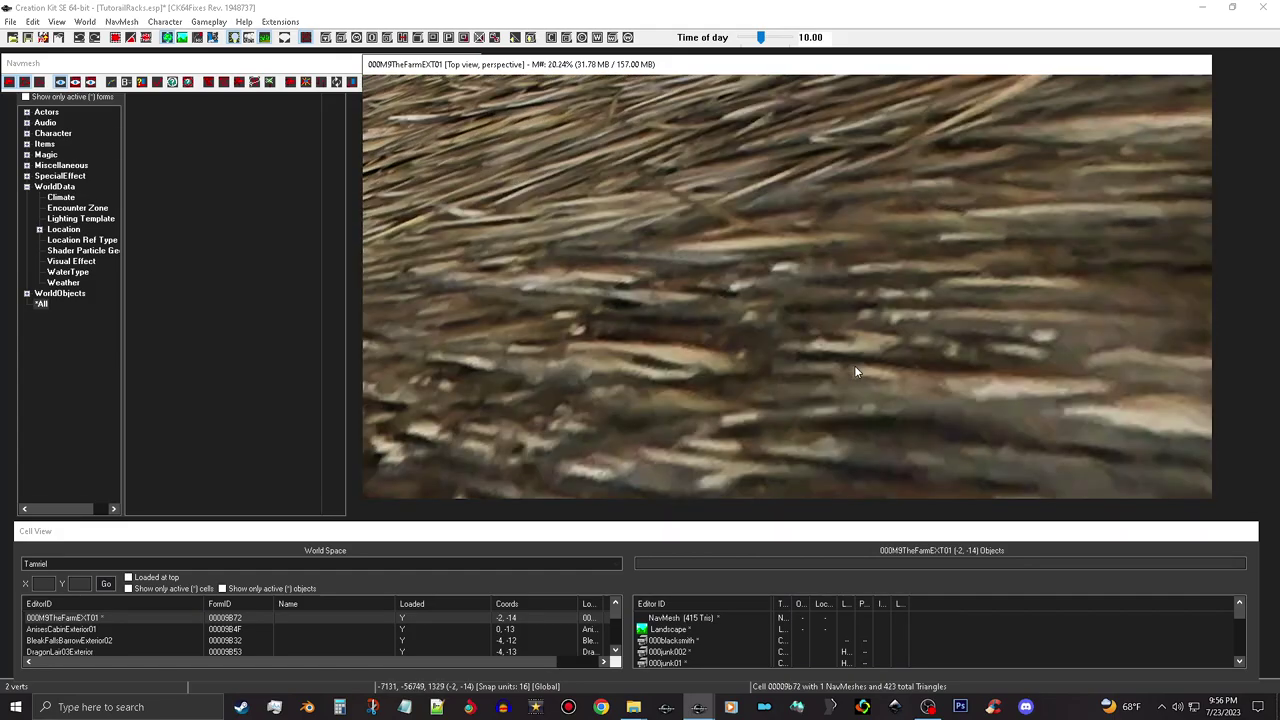
middle_click_drag(776, 318, 785, 370)
middle_click_drag(815, 292, 760, 435)
scroll(787, 353, "up", 3)
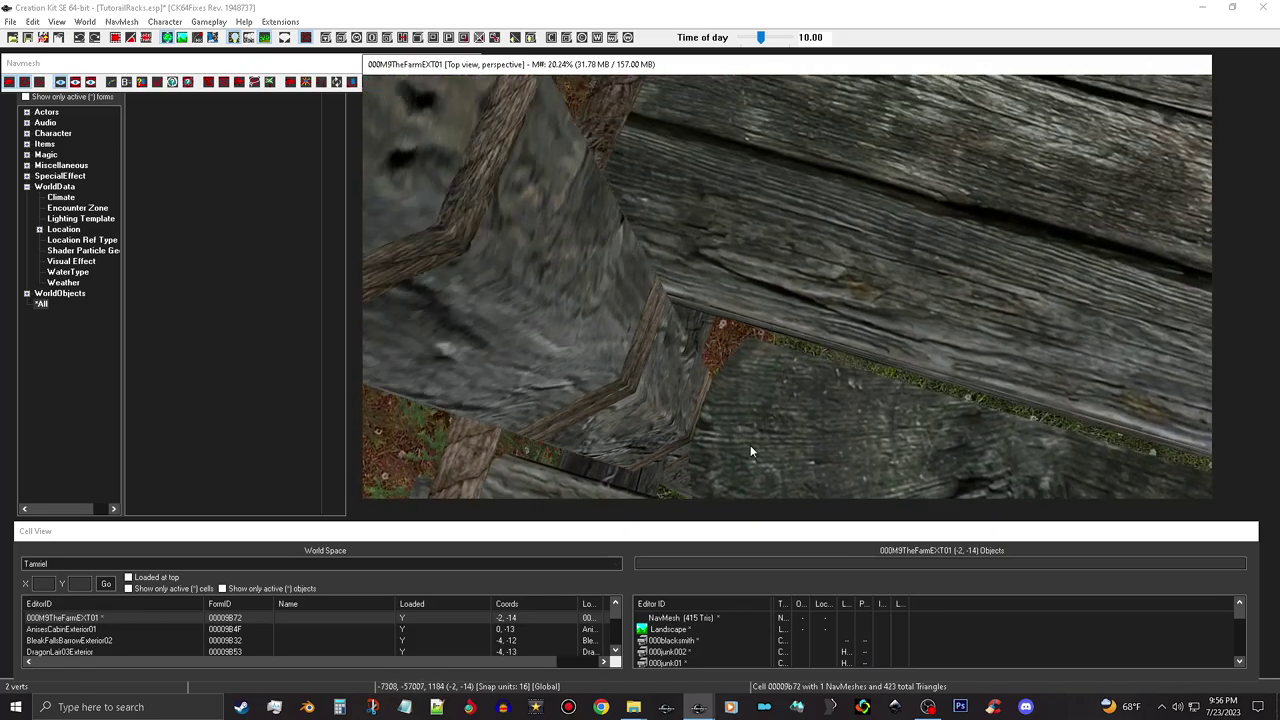
right_click(802, 436, "ctrl")
middle_click_drag(857, 437, 920, 265)
scroll(866, 328, "down", 5)
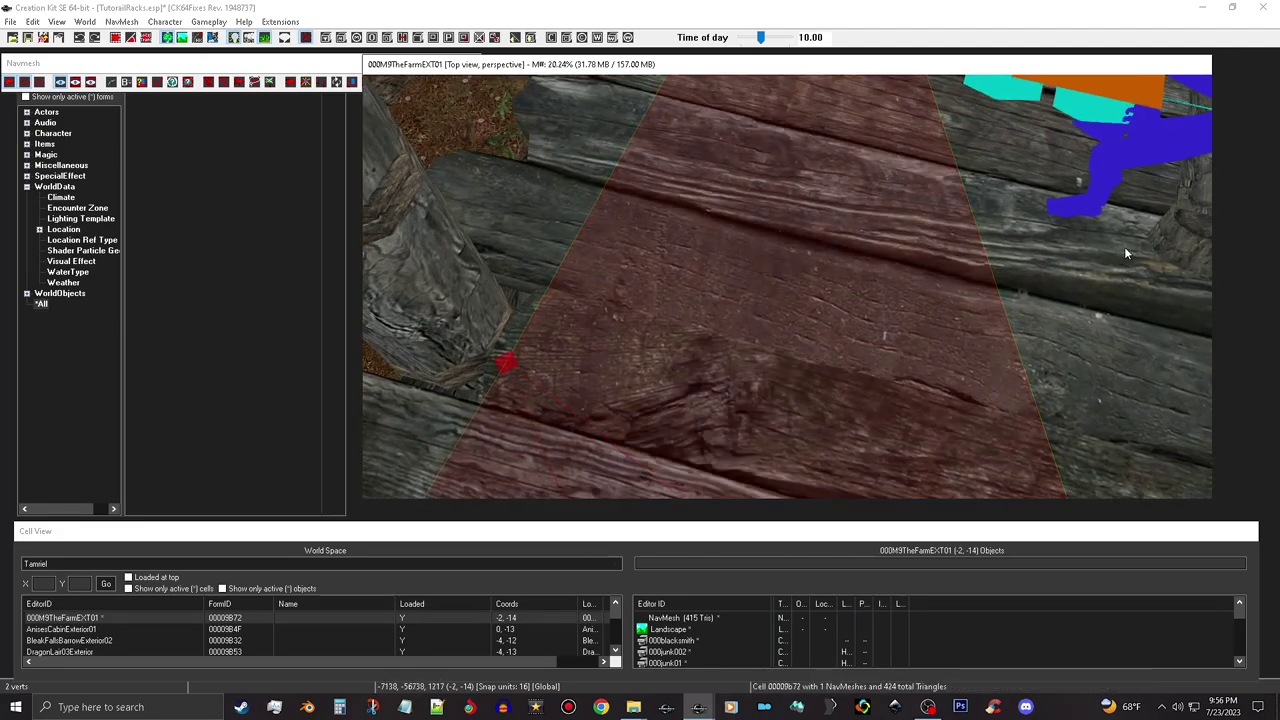
middle_click_drag(1134, 228, 900, 462)
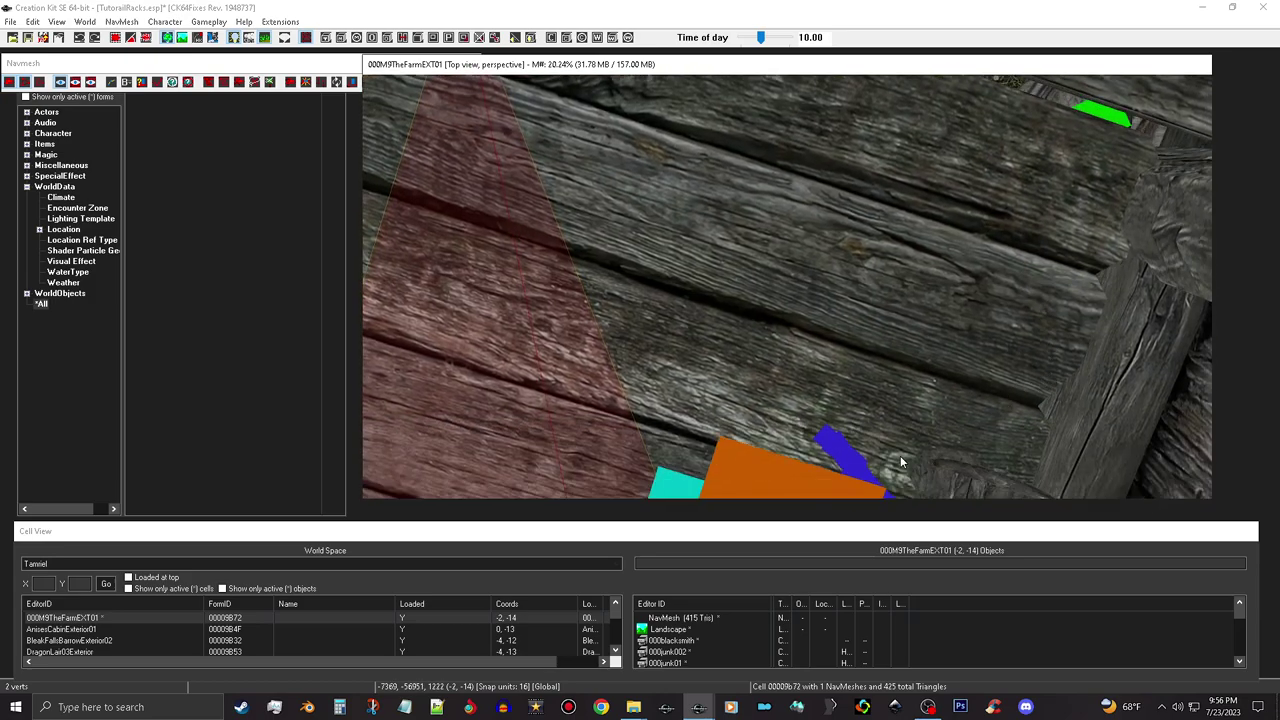
right_click(912, 446, "ctrl")
- Place another navmesh vertex on the planks beside the angled wall post, beyond the seated idle marker
middle_click_drag(948, 325, 869, 305)
left_click(573, 177, "ctrl")
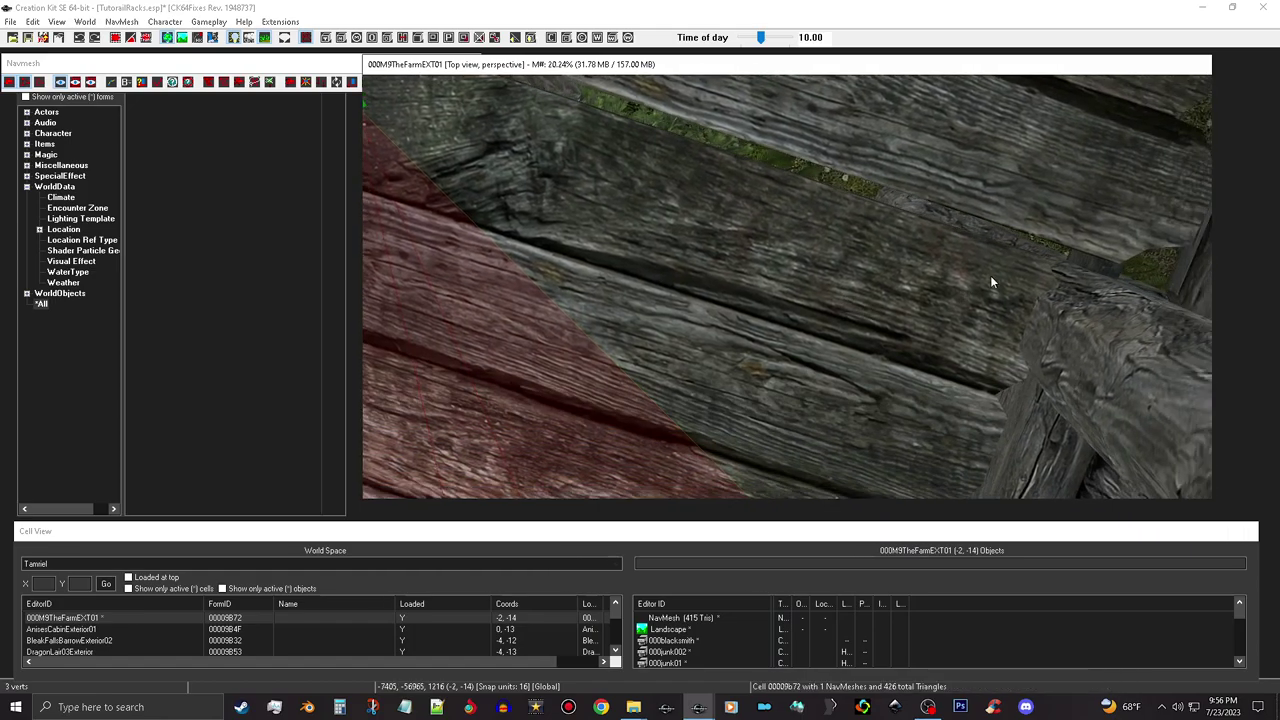
right_click(1070, 230, "ctrl")
scroll(978, 292, "down", 2)
mouse_move(980, 297)
middle_mouse_down()
mouse_move(1013, 266)
mouse_move(985, 286)
mouse_move(997, 288)
middle_mouse_up()
left_click(997, 288)
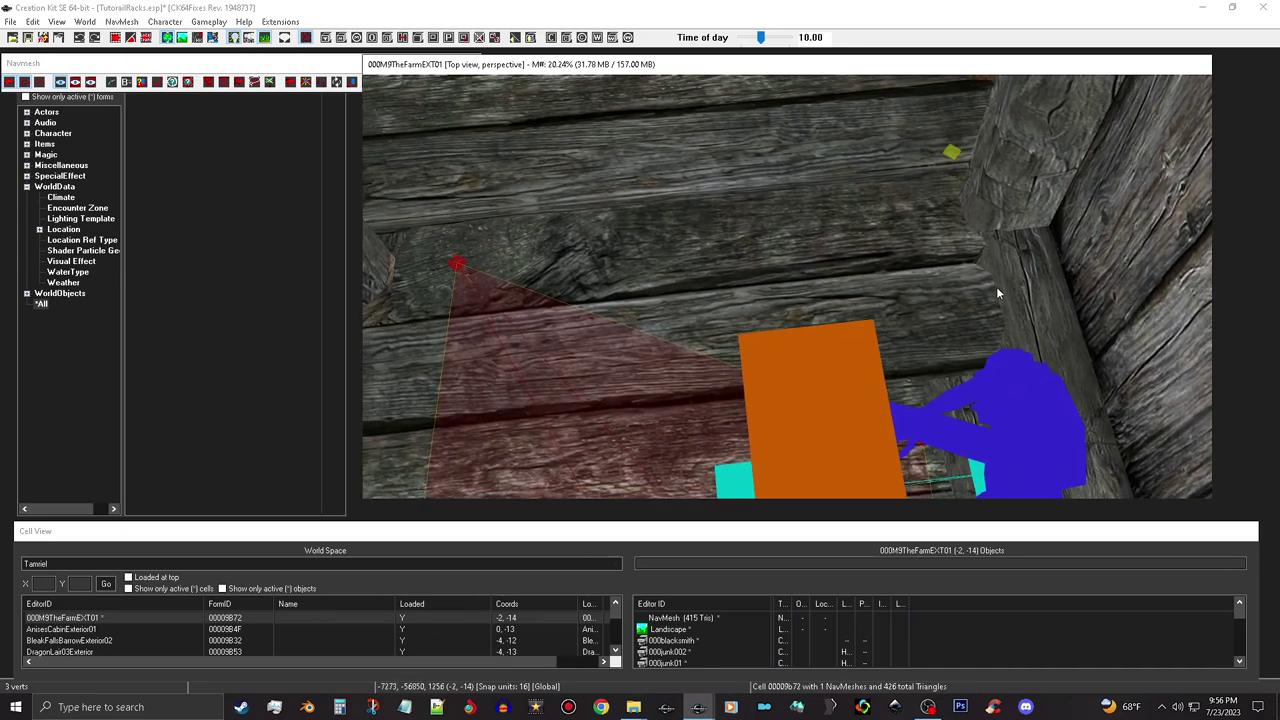
- Create a navmesh triangle joining the new wall-post vertex to the rope-side vertex and the vertex by the seated idle marker
left_click(952, 152)
left_click(952, 151)
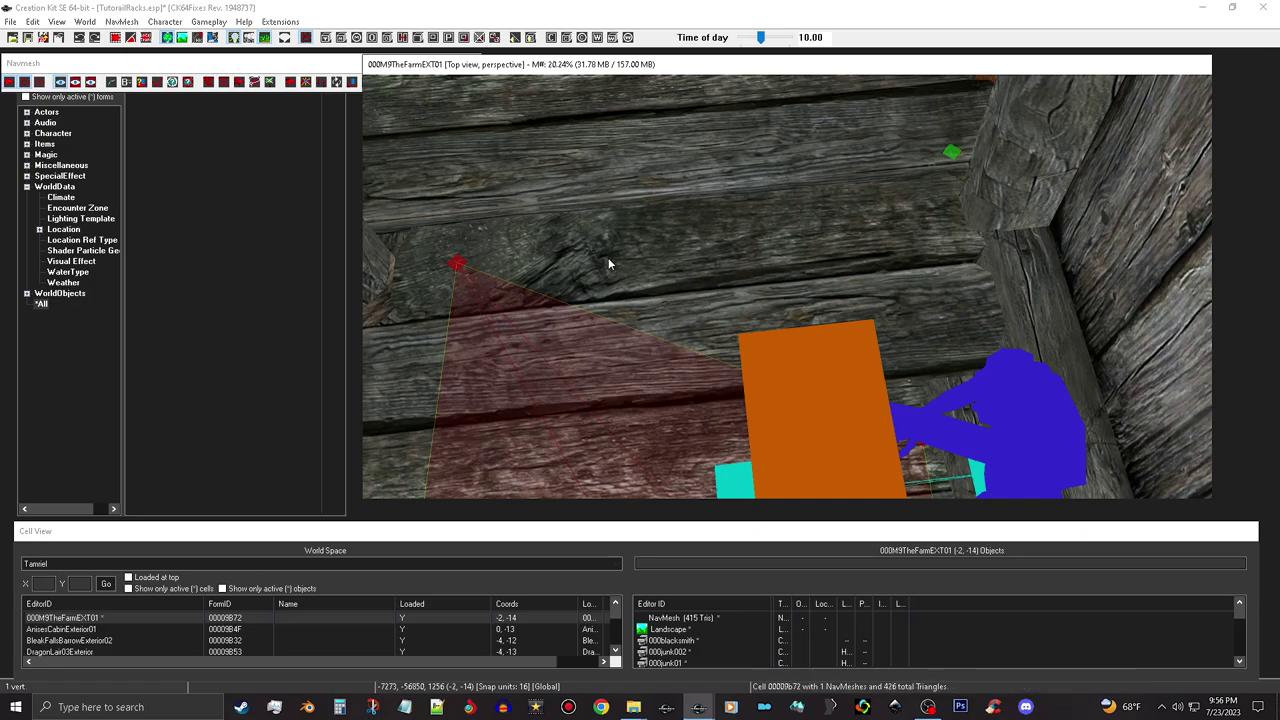
left_click(457, 264, "ctrl")
middle_click_drag(974, 340, 989, 362)
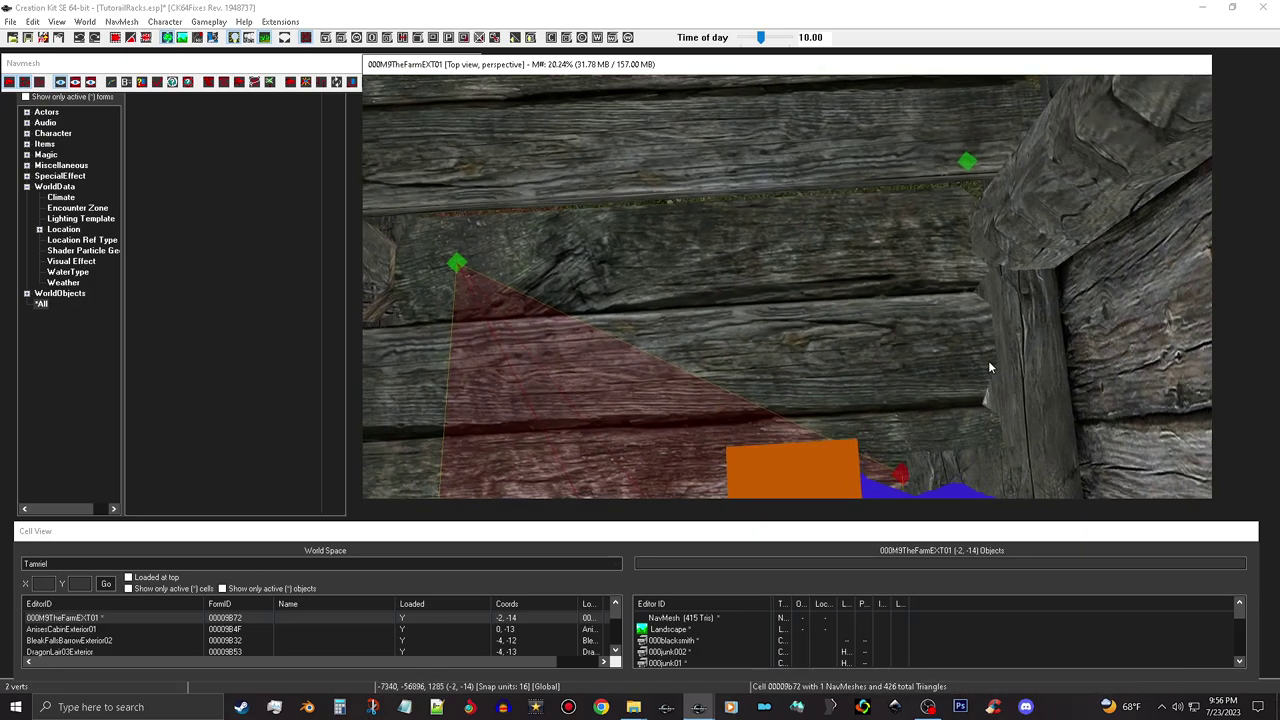
left_click(902, 471)
key("ctrl+a")
left_click(458, 266)
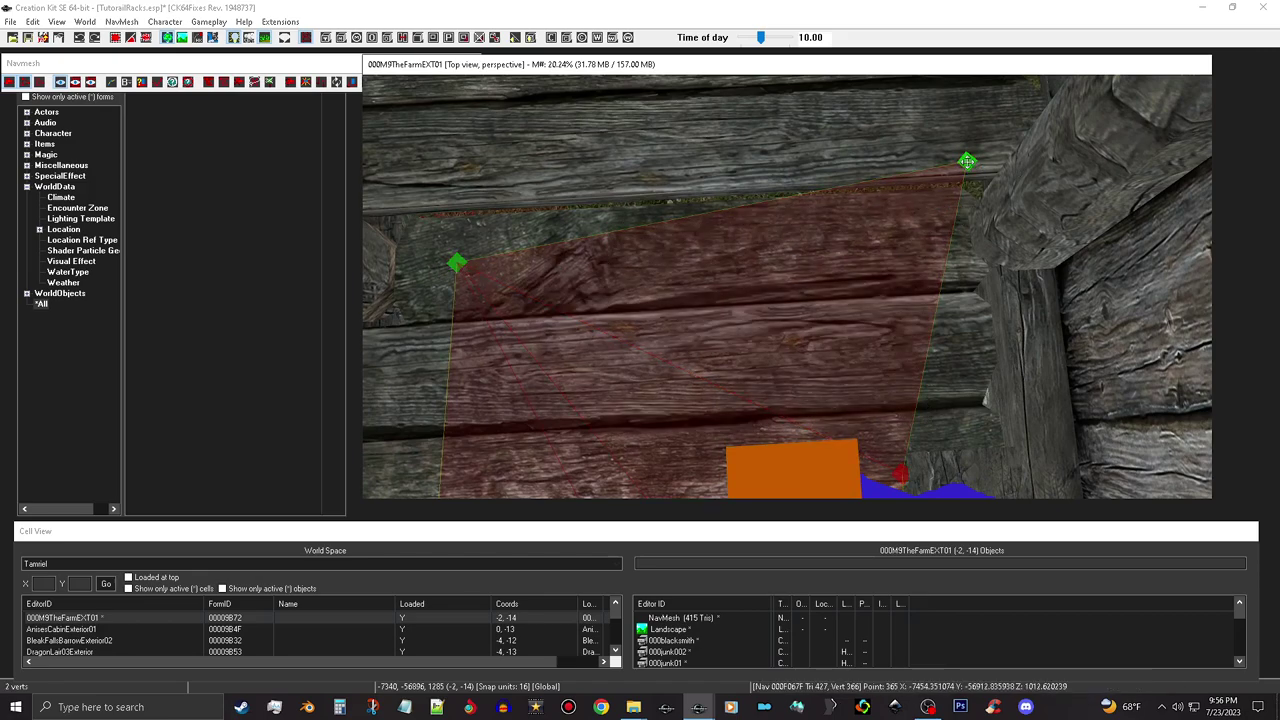
- Move the outer navmesh vertex toward the deck's corner beside the rope-tied corner post
middle_click_drag(967, 161, 966, 313)
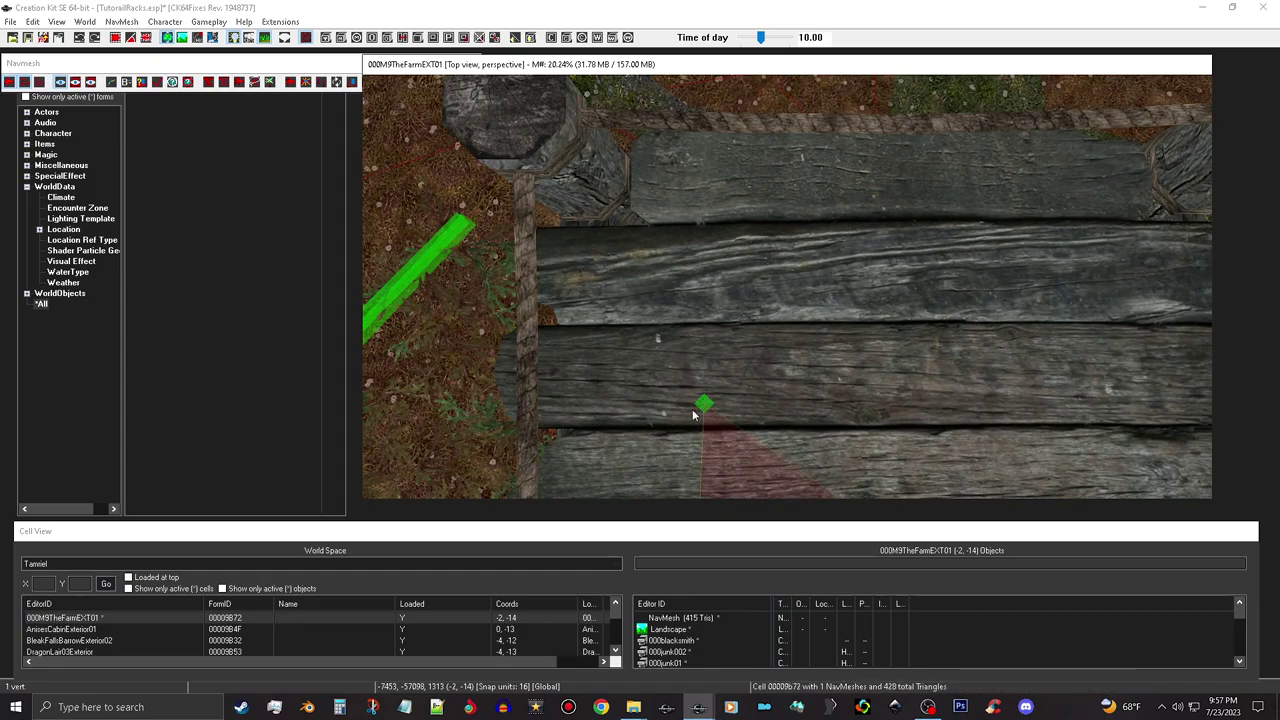
left_click_drag(705, 405, 606, 228)
middle_click_drag(606, 228, 747, 230, "shift")
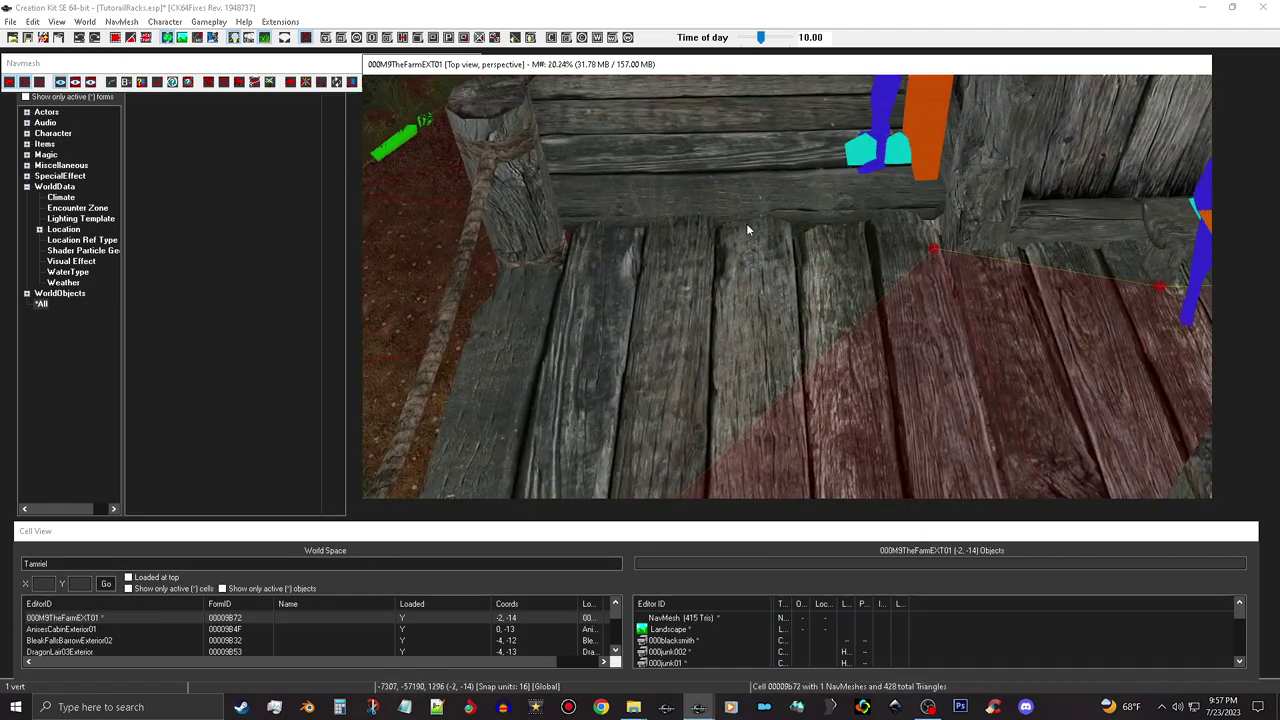
- Carry the navmesh around the deck corner with a vertex beside the rope-tied post and another along the wall
left_click(935, 254)
middle_click_drag(792, 294, 766, 335, "shift")
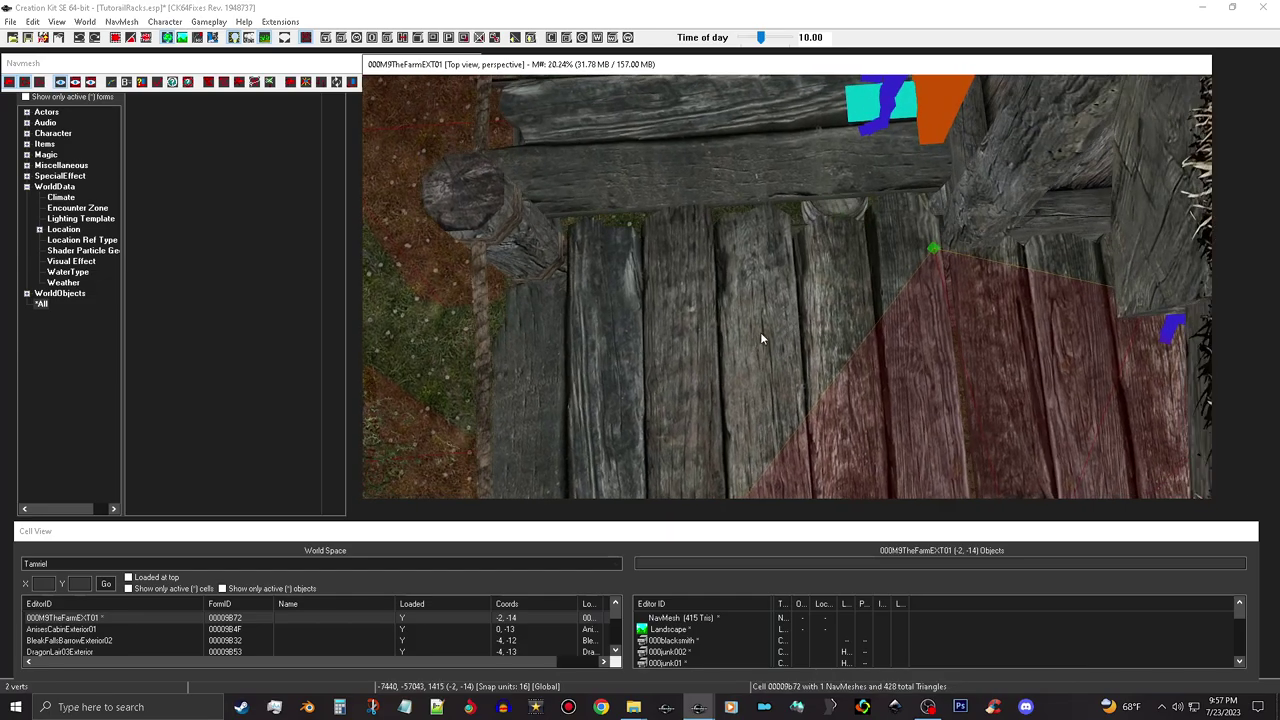
middle_click_drag(590, 267, 722, 294)
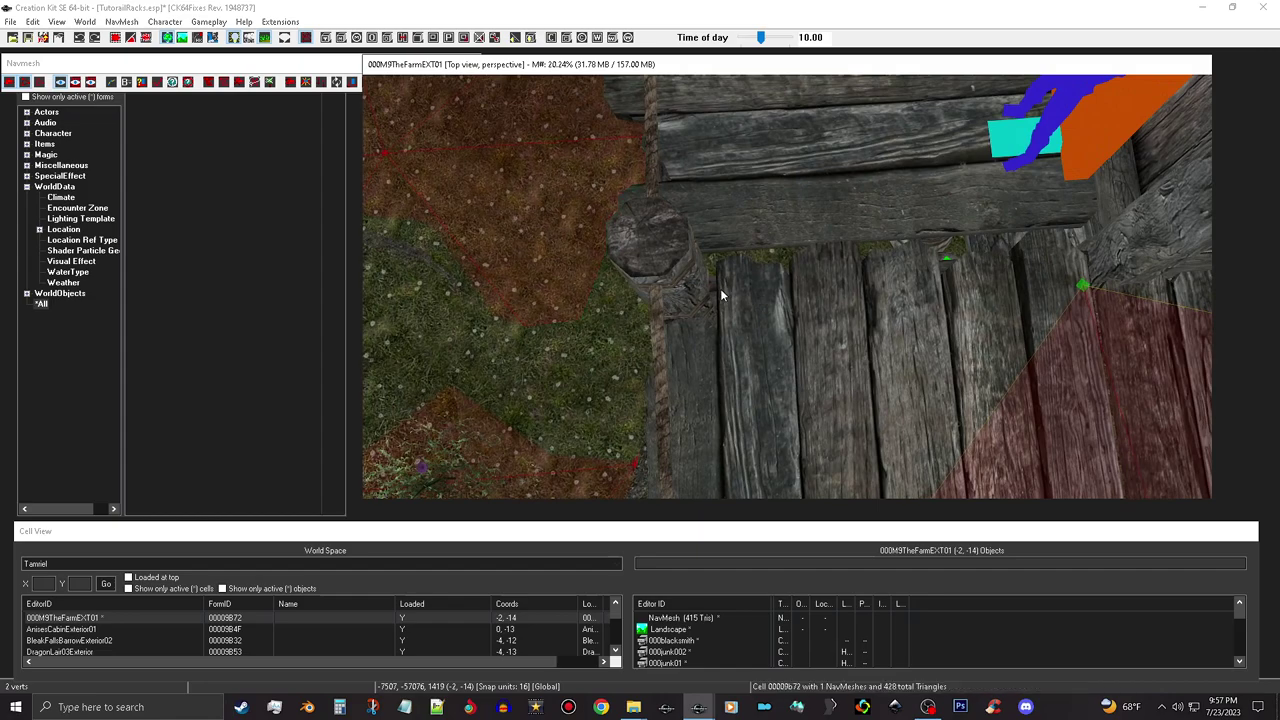
right_click(722, 294, "ctrl")
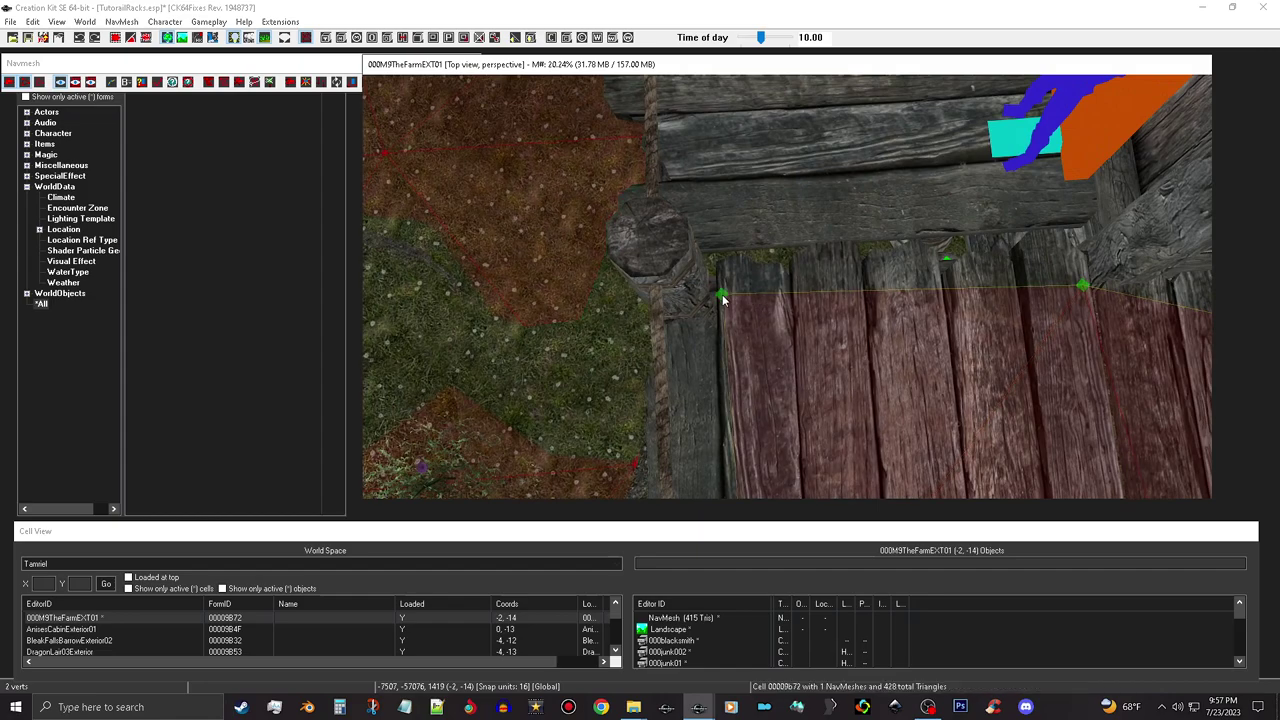
right_click(1087, 200, "ctrl")
middle_click_drag(960, 194, 950, 284)
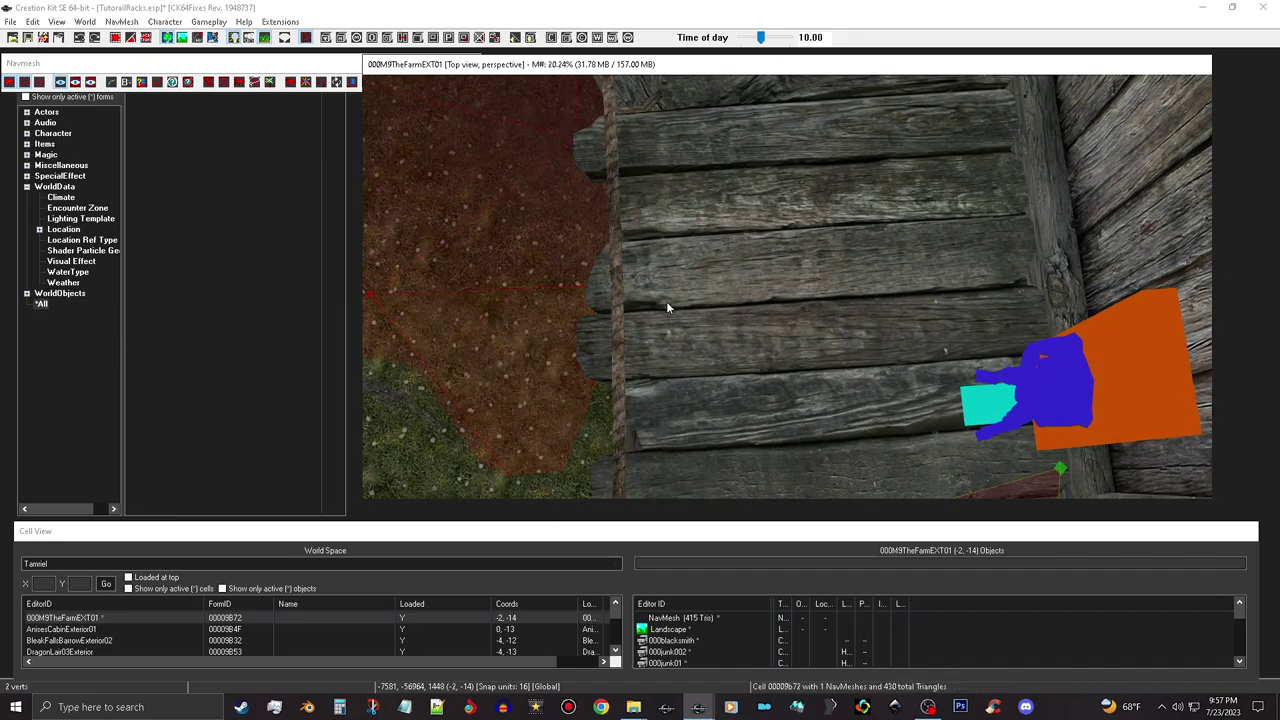
- Extend the side deck's navmesh with two vertex pairs between rope and wall, ending at the rope-tied post and the barrel
middle_click_drag(688, 323, 778, 271)
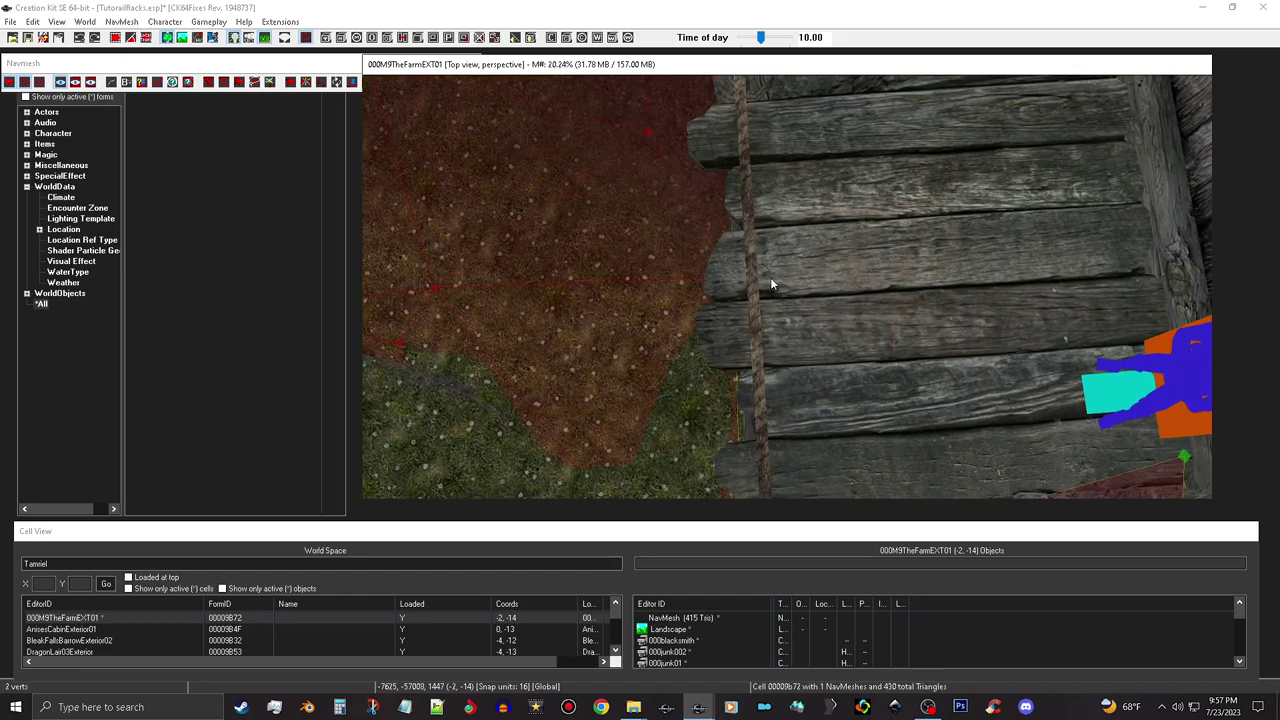
right_click(779, 278, "ctrl")
right_click(1084, 217, "ctrl")
middle_click_drag(1084, 217, 1080, 297)
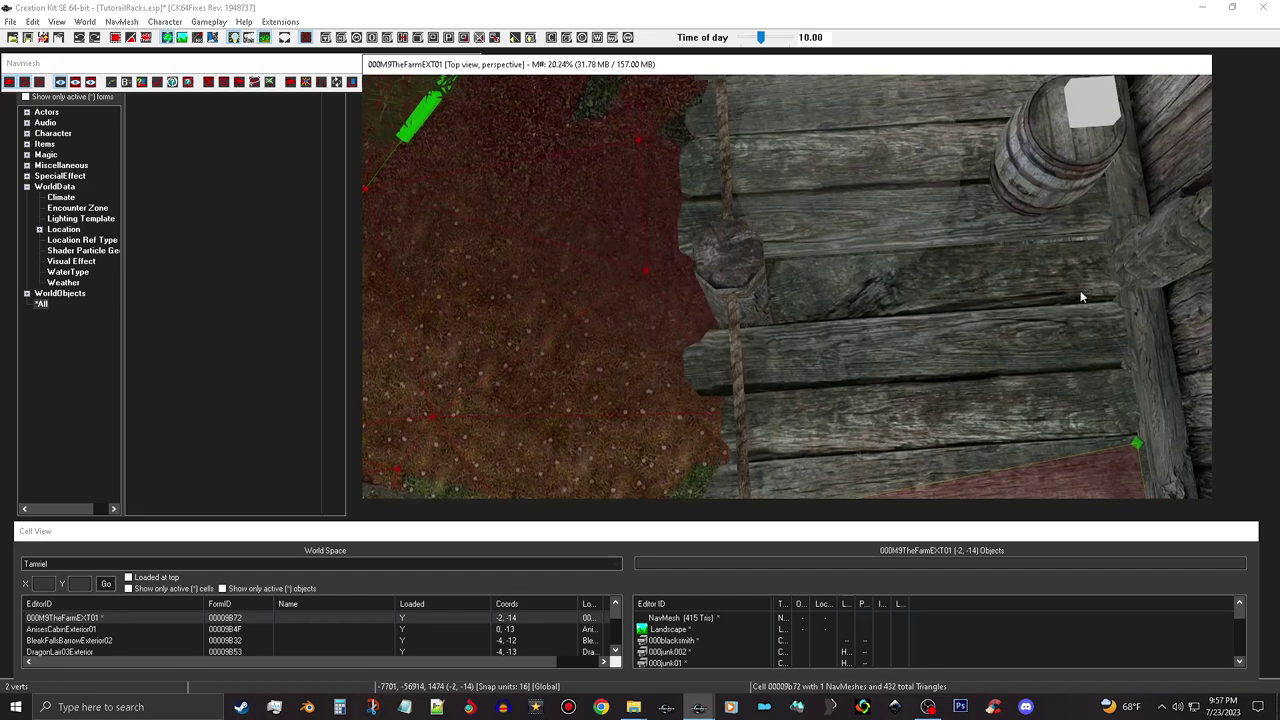
right_click(782, 285, "ctrl")
right_click(987, 199, "ctrl")
- Finish the side deck's navmesh with a rope-side vertex and a wall-side vertex at the end with the orange marker
middle_click_drag(971, 198, 949, 372)
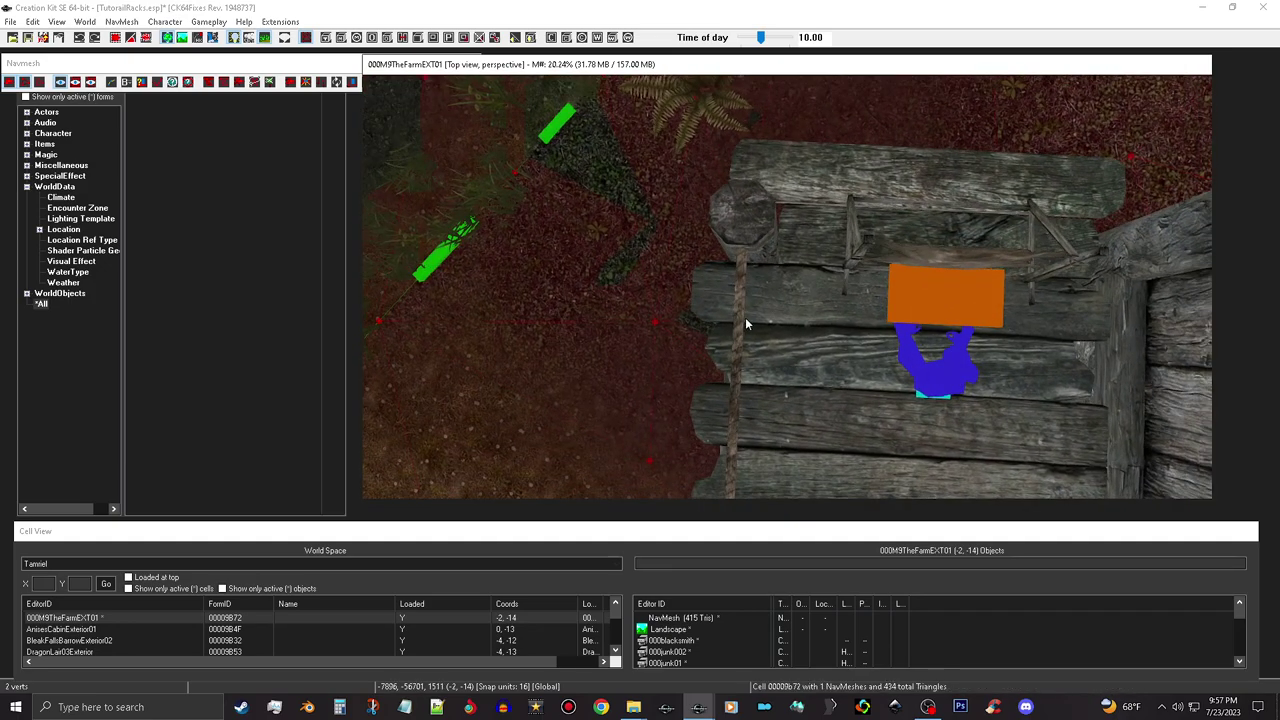
right_click(785, 321, "ctrl")
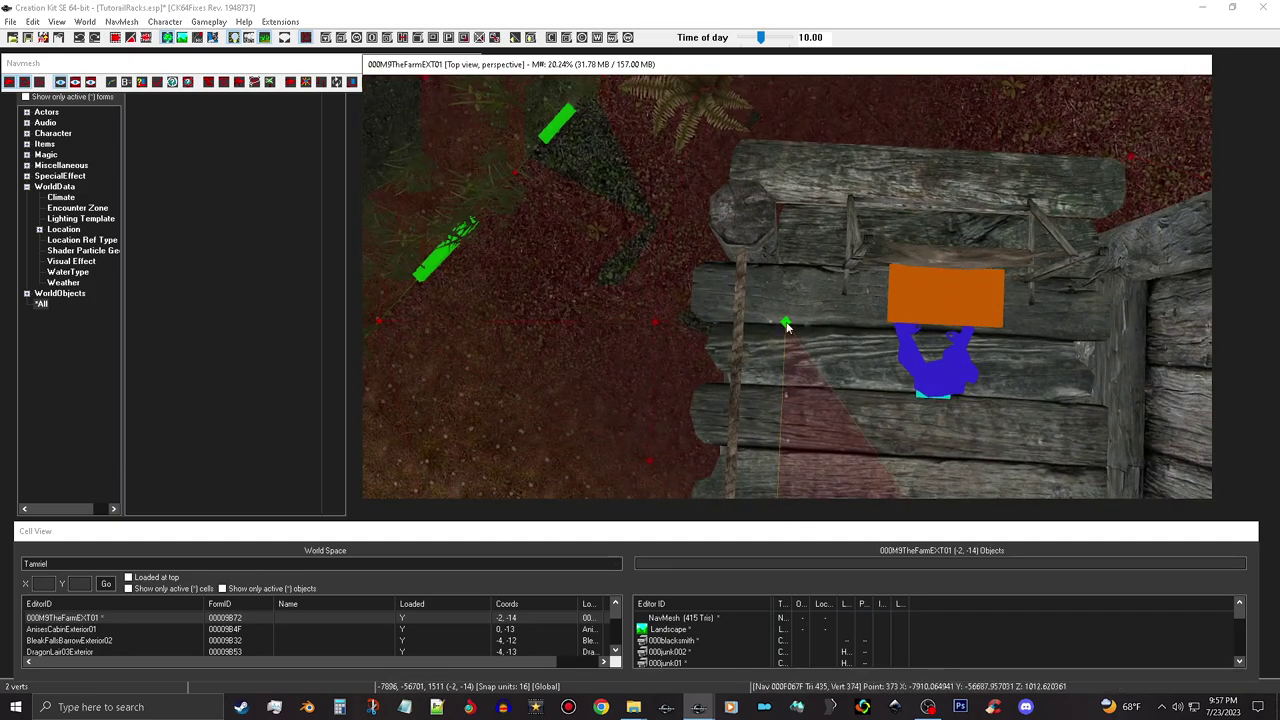
right_click(1094, 334, "ctrl")
middle_click_drag(1066, 421, 1077, 330)
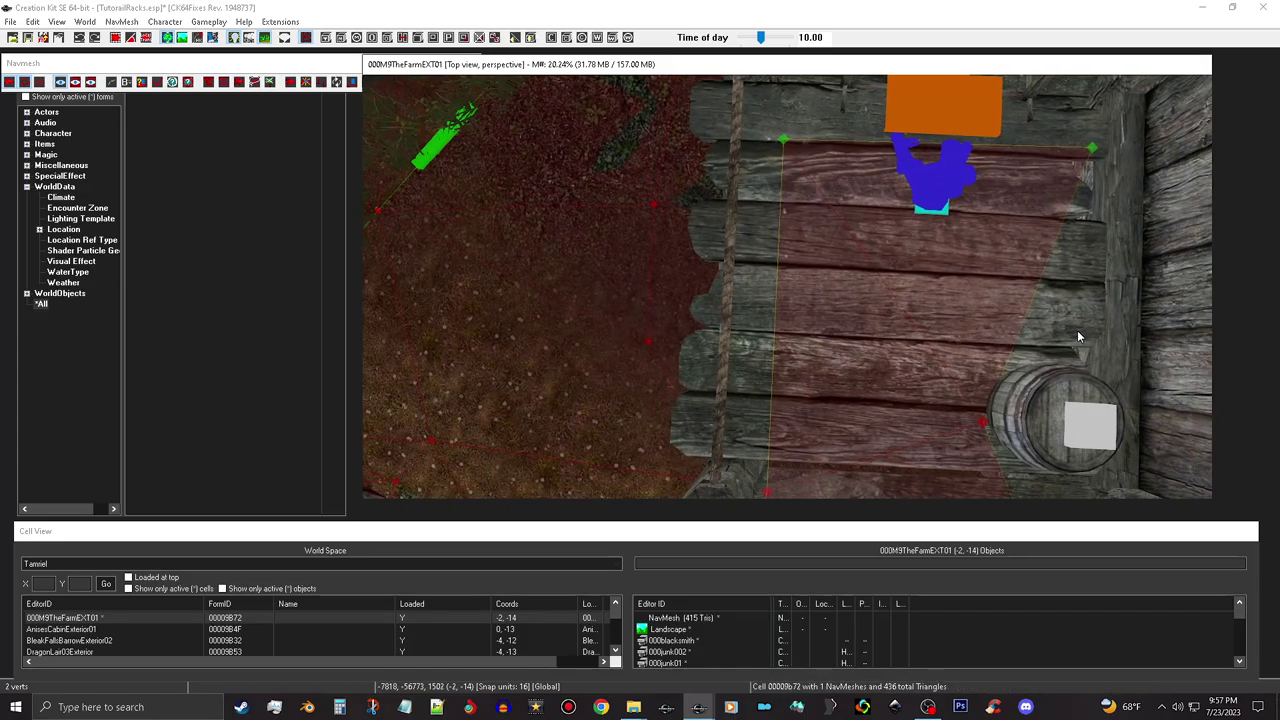
- Extend the ground navmesh from its edge at the foot of the wooden stairs with two vertices on the lowest step
mouse_move(1052, 391)
middle_mouse_down()
mouse_move(1106, 318)
mouse_move(800, 204)
mouse_move(831, 239)
mouse_move(904, 268)
mouse_move(1025, 382)
mouse_move(1014, 366)
mouse_move(1044, 372)
mouse_move(1114, 311)
mouse_move(1066, 379)
mouse_move(1084, 282)
middle_mouse_up()
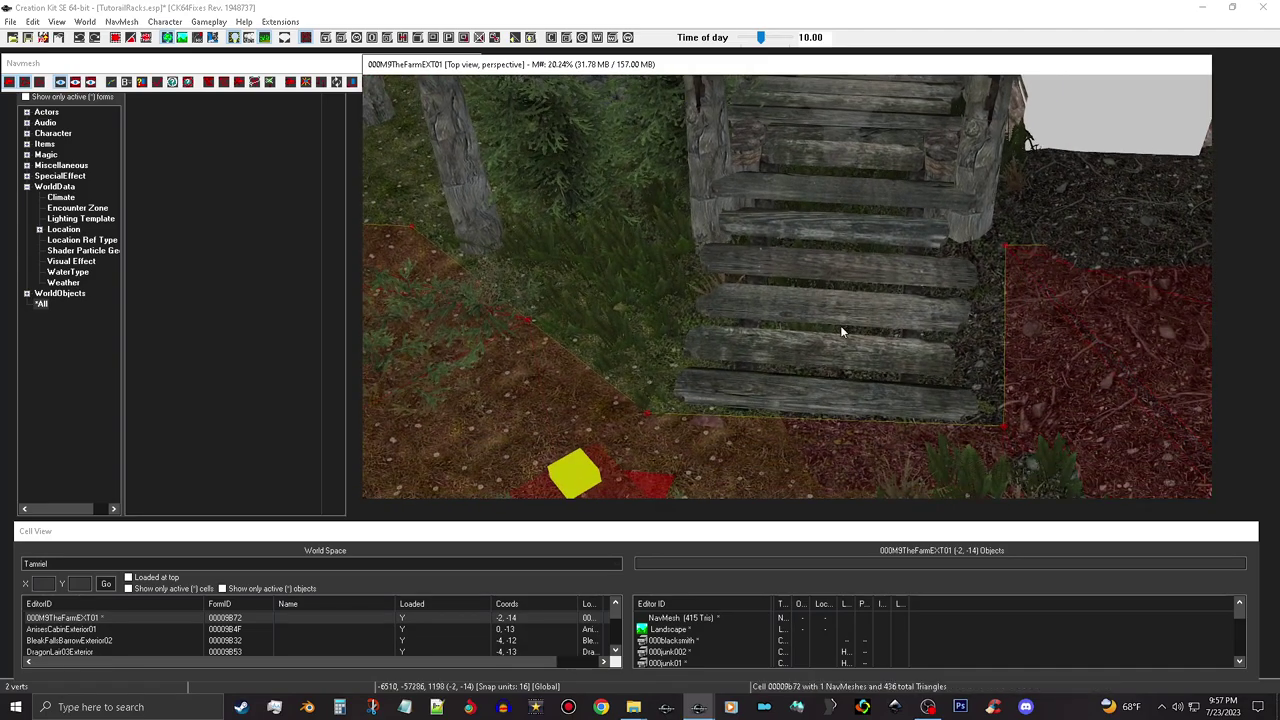
left_click(648, 414)
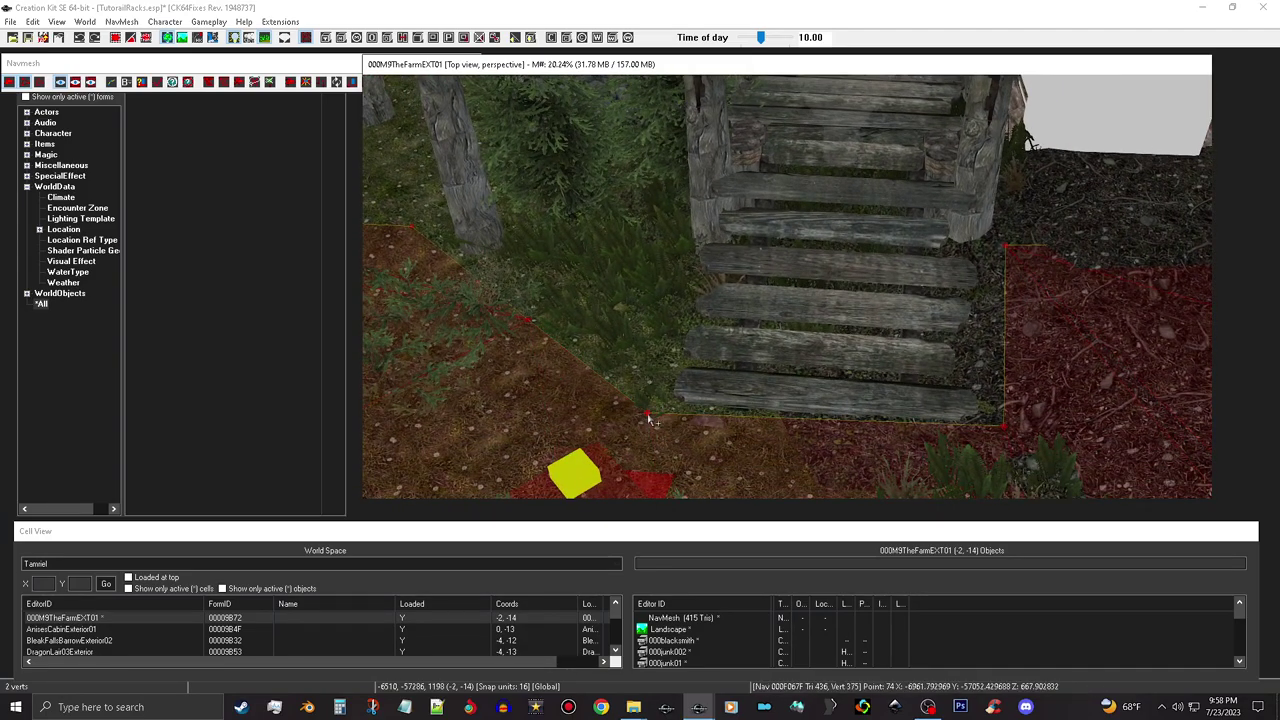
left_click(1005, 429, "ctrl")
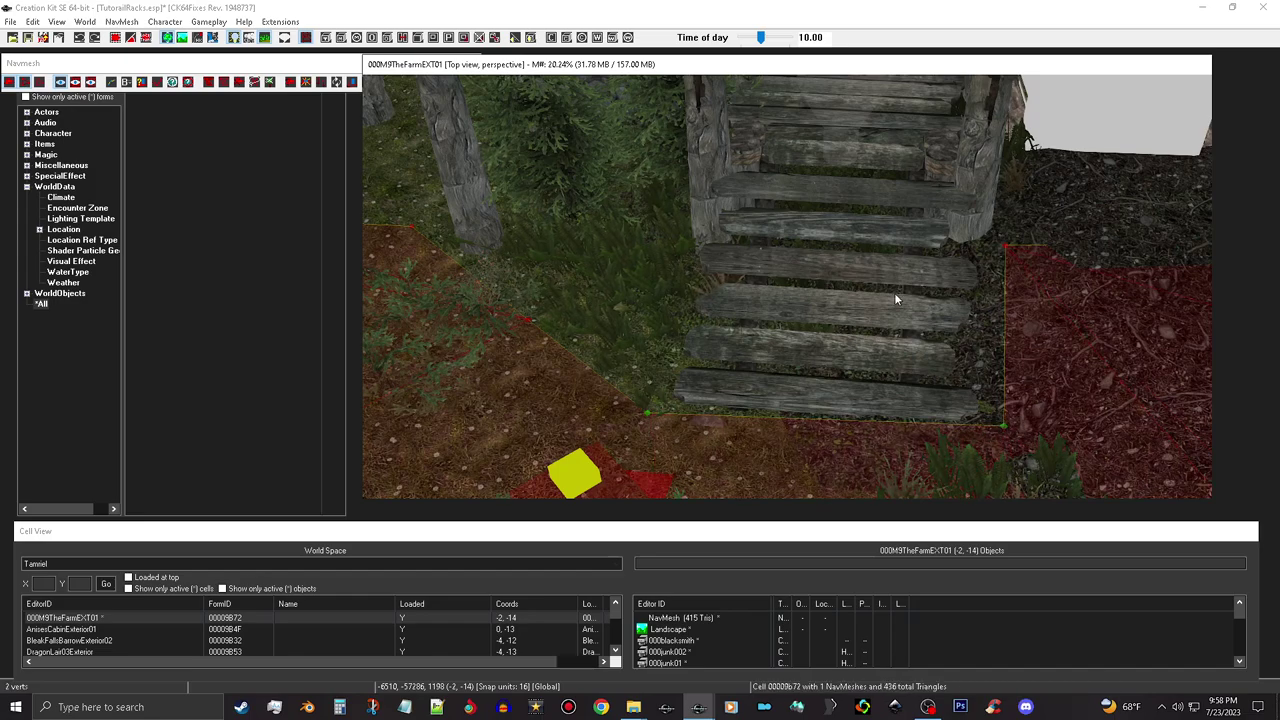
right_click(680, 395)
right_click(967, 409)
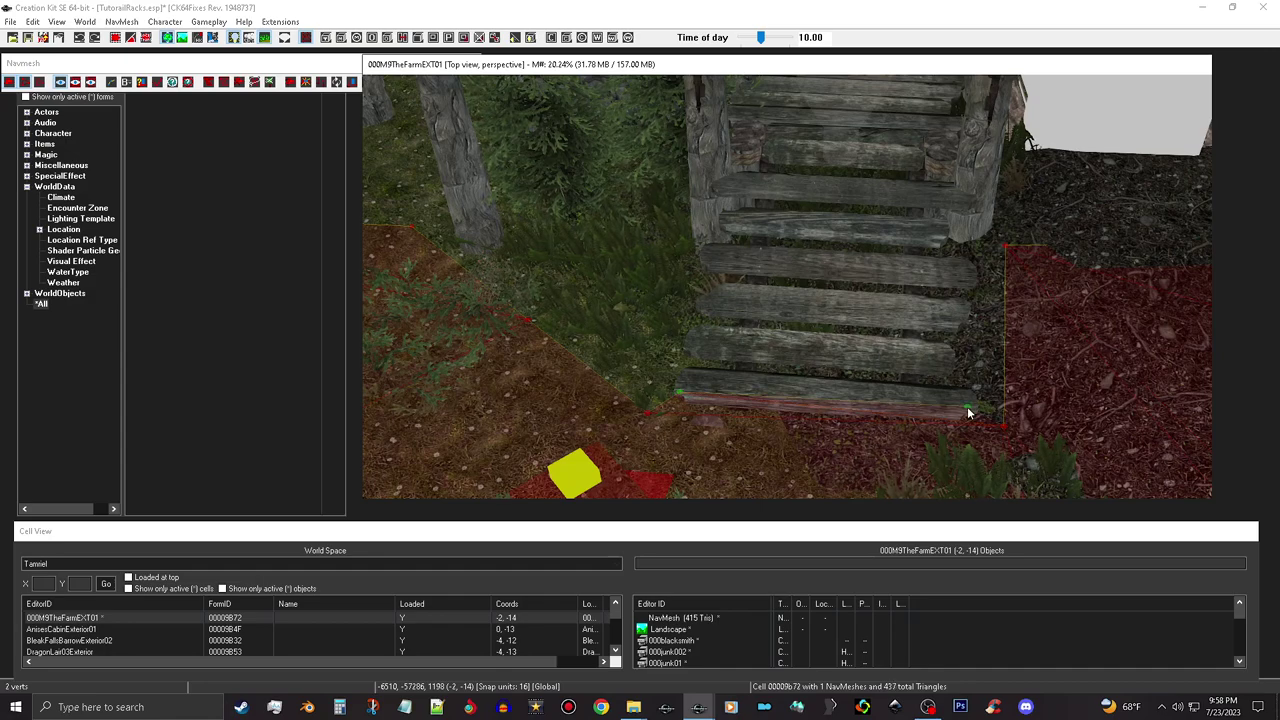
- Extend the stair navmesh upward with two vertices on either side of the upper step between the lantern posts
right_click(738, 131)
right_click(947, 141)
middle_click_drag(947, 141, 895, 281)
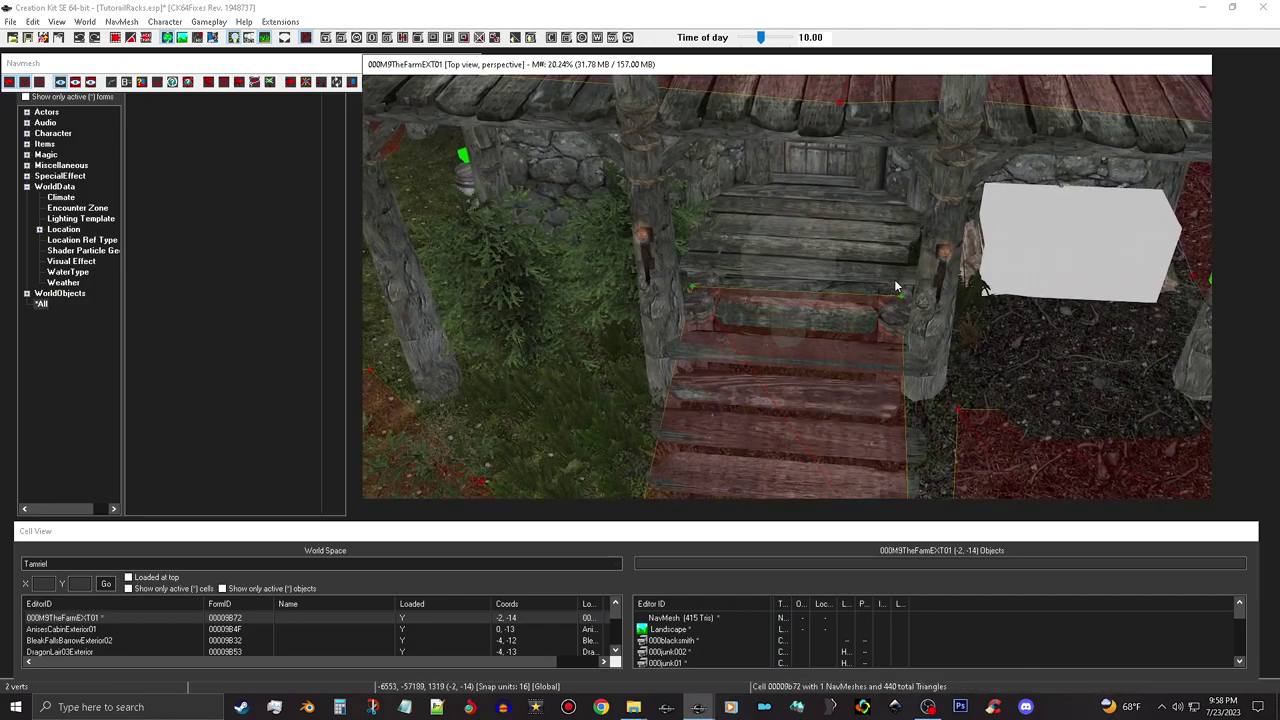
scroll(897, 282, "up", 4)
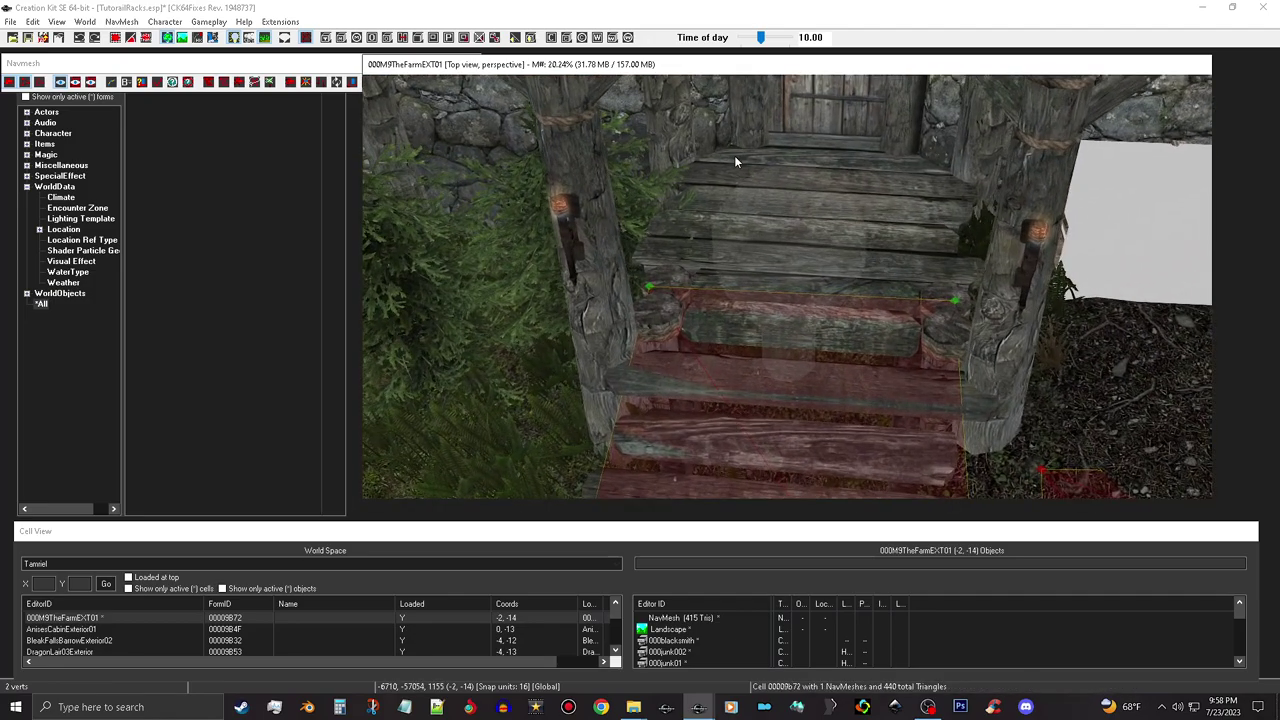
- Extend the stair navmesh to the top step below the door with two vertices and finalize the cell's navmesh
right_click(740, 154)
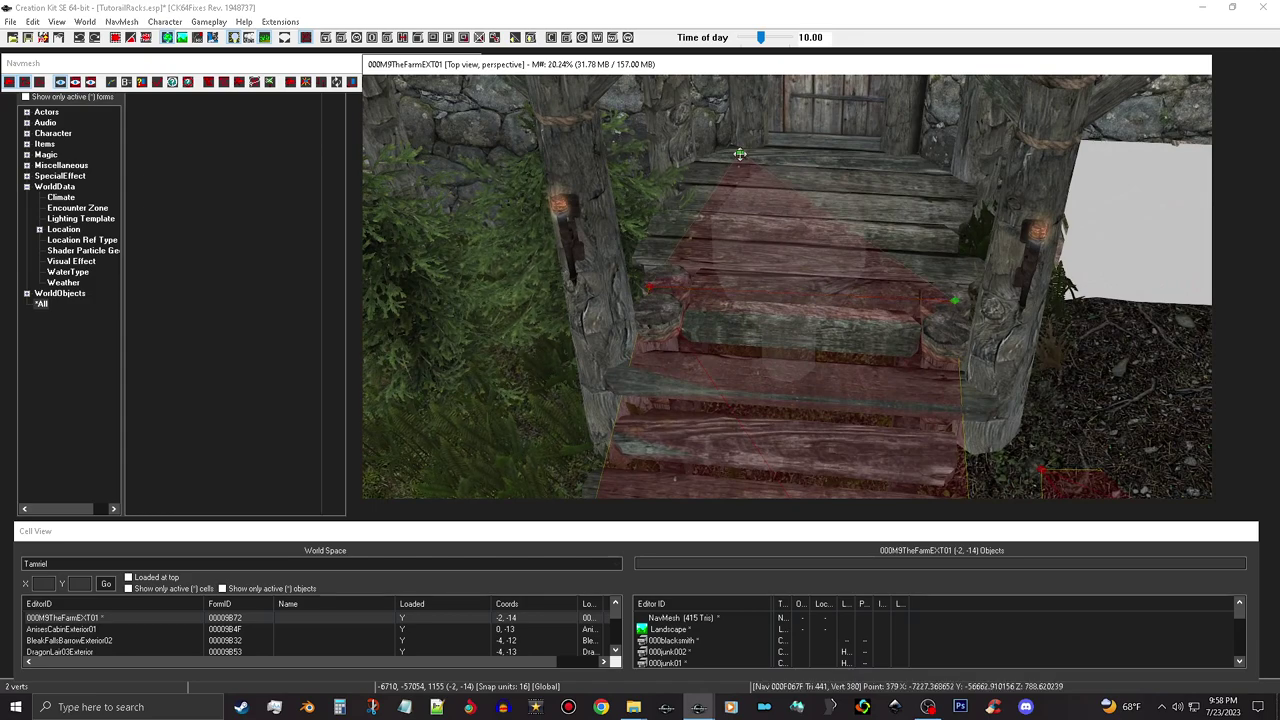
right_click(902, 160)
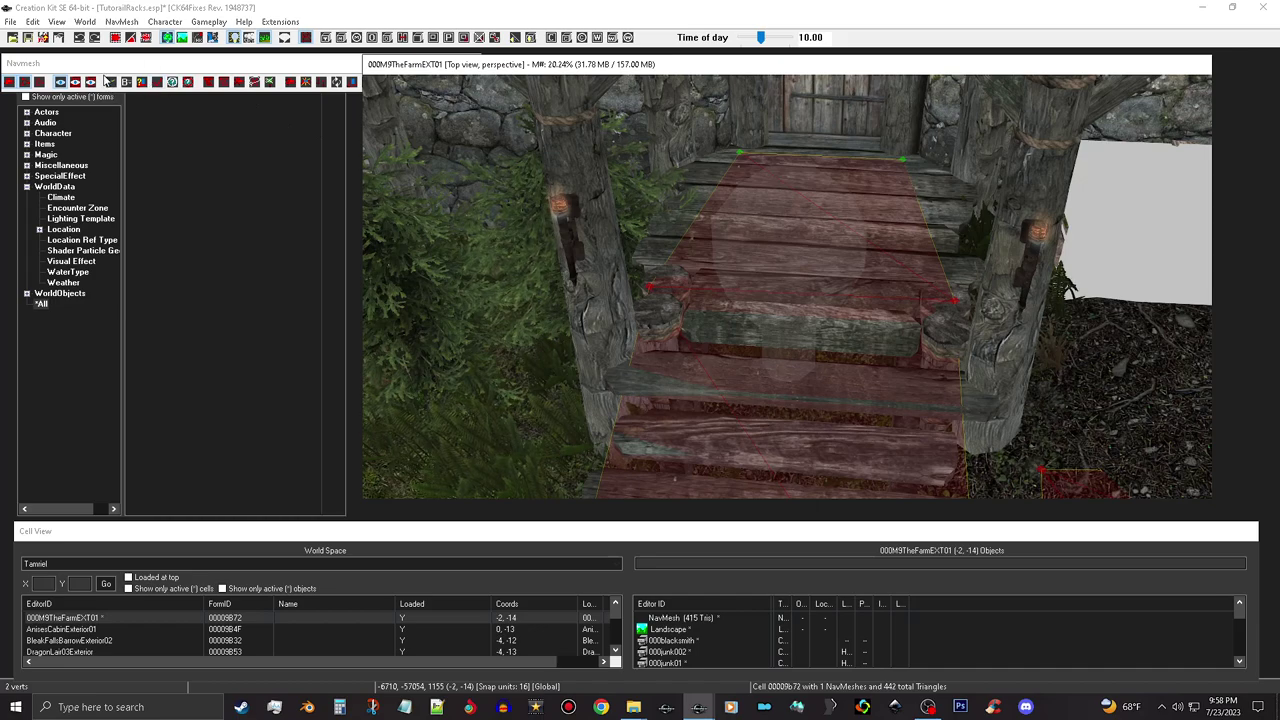
left_click(141, 84)
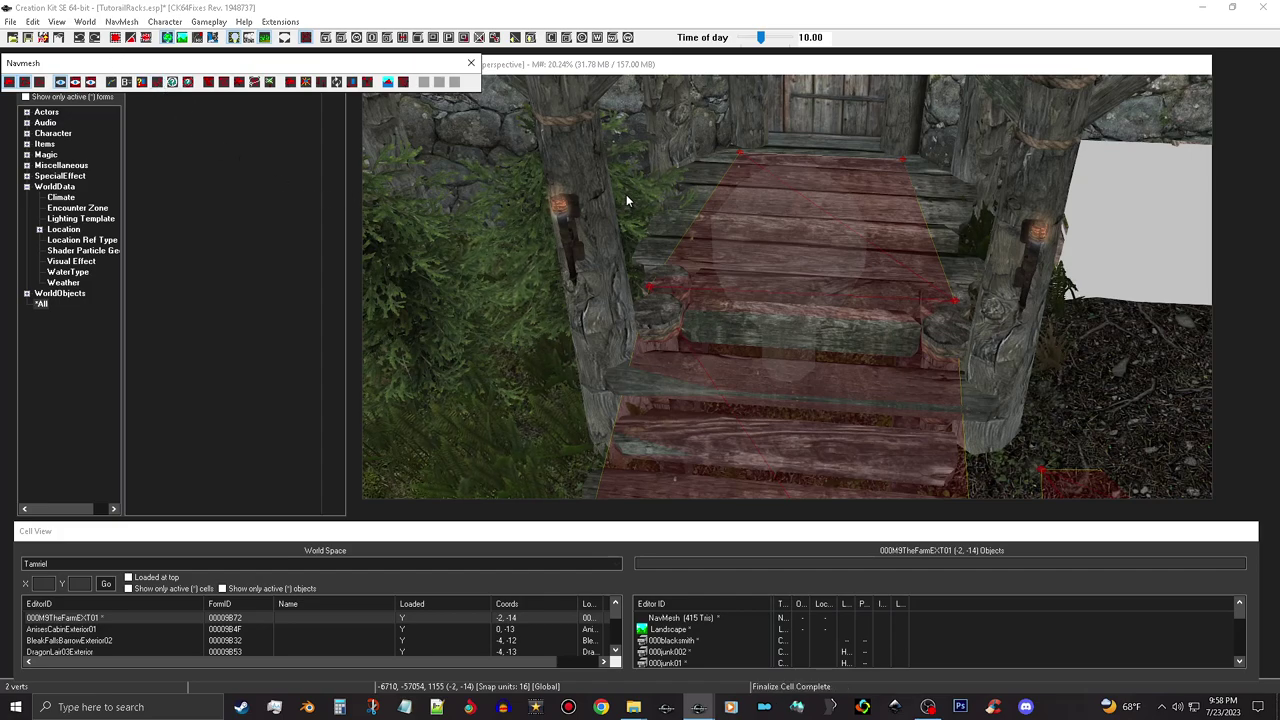
- Save the plugin and exit navmesh editing
left_click(28, 39)
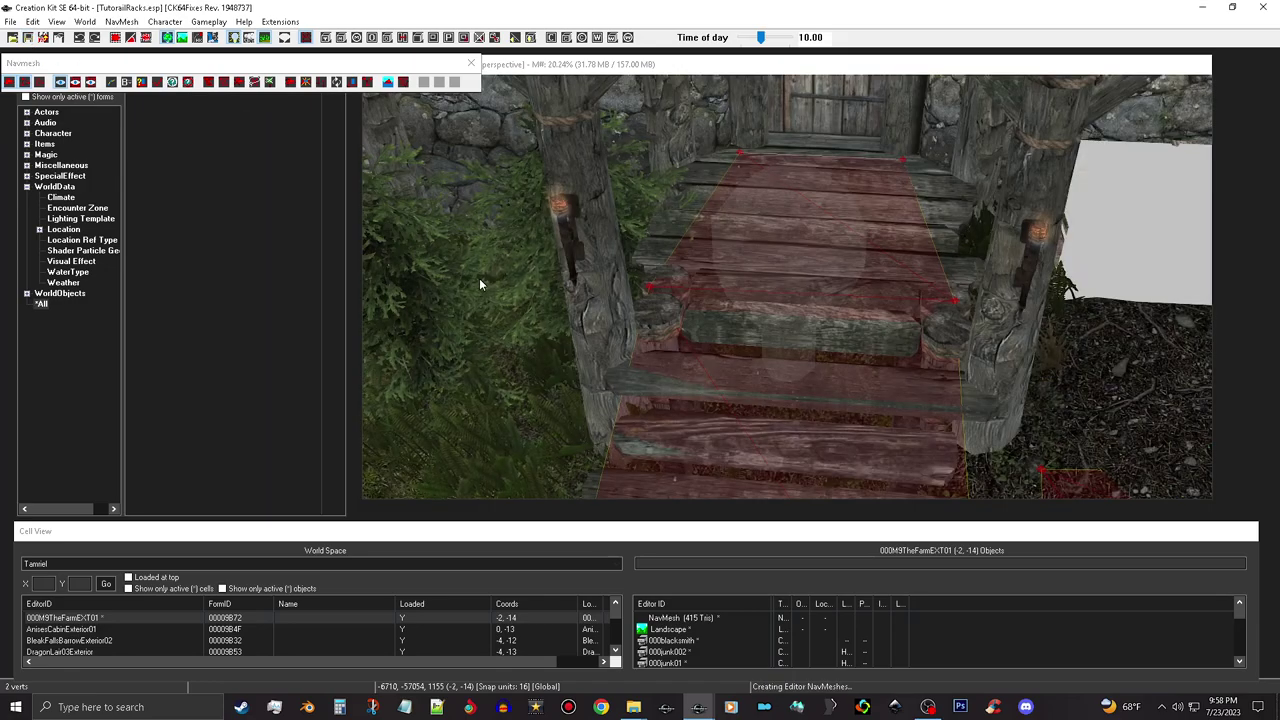
left_click(471, 63)
left_click(30, 37)
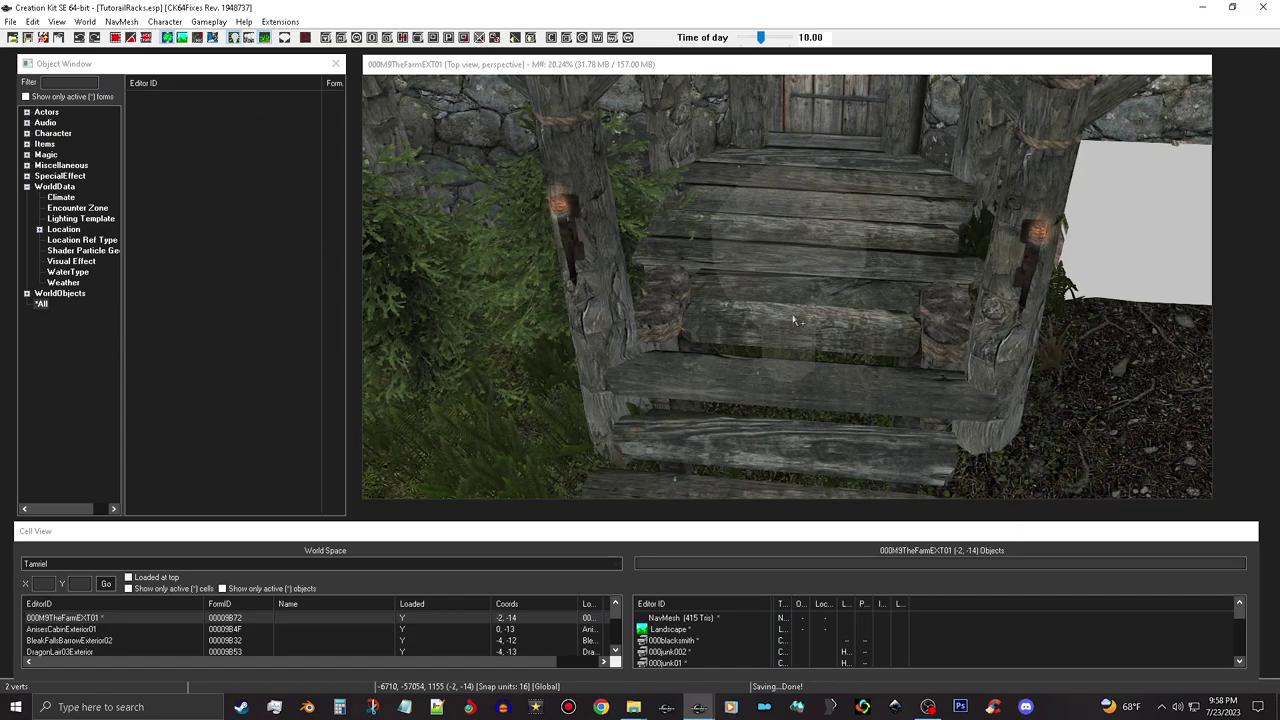
scroll(785, 328, "down", 3)
middle_click_drag(779, 335, 795, 339, "shift")
middle_click_drag(828, 336, 896, 443)
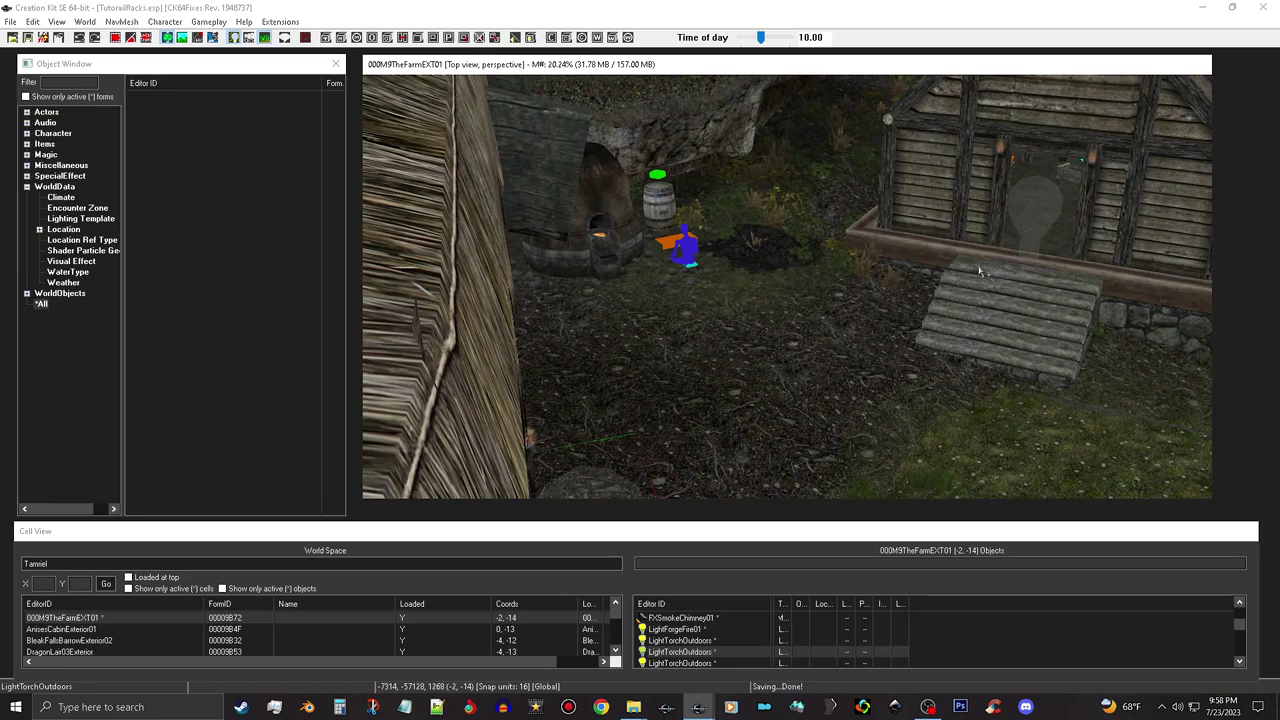
middle_click_drag(968, 330, 835, 345)
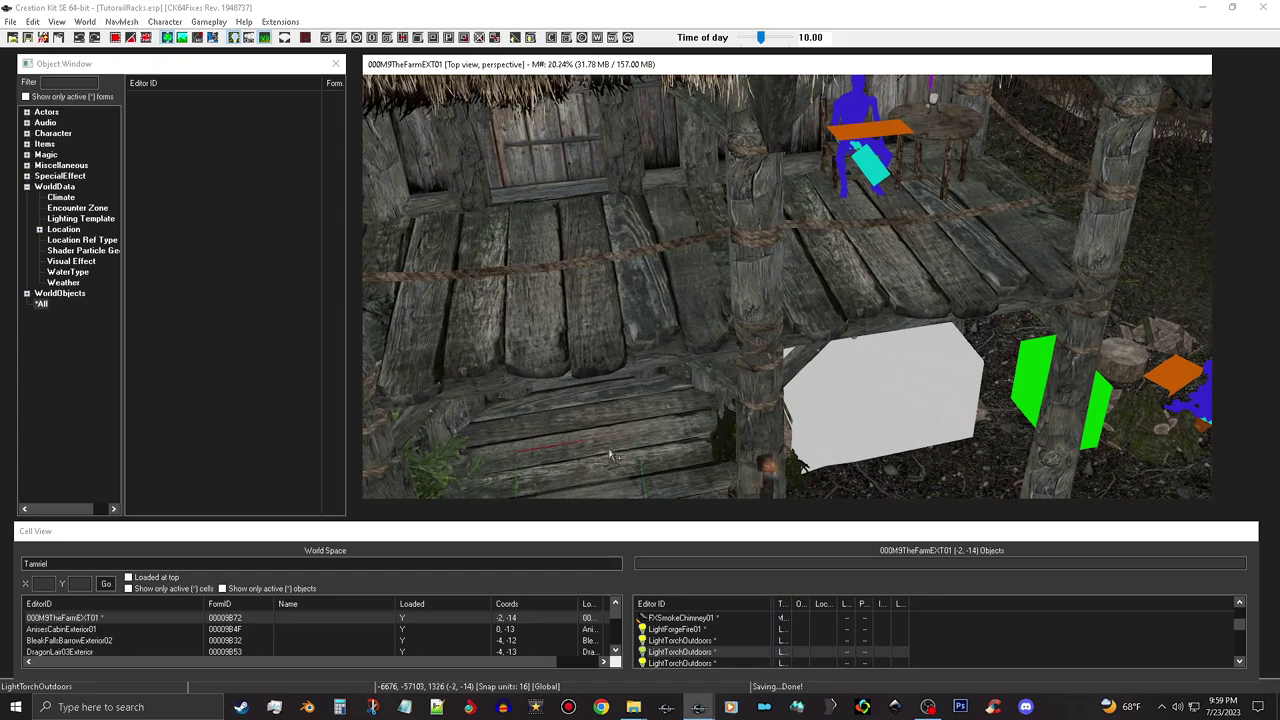